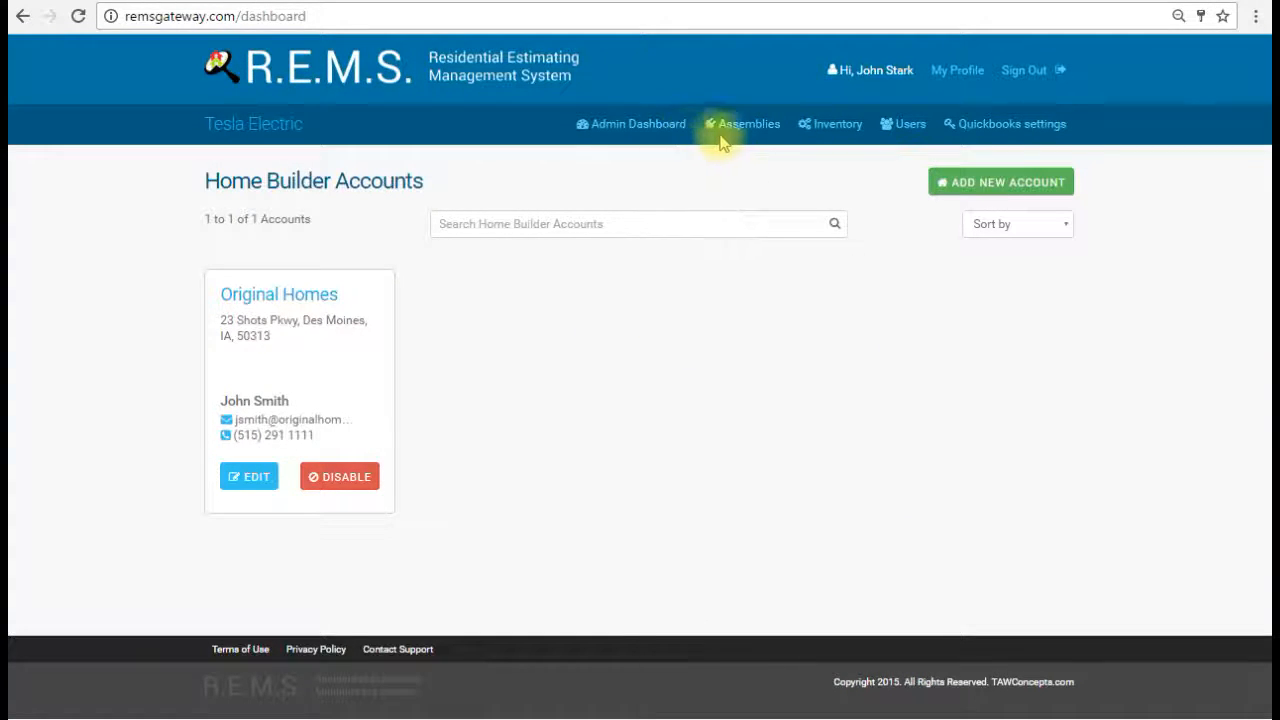
# - Open the Assemblies page and examine its category filter, assembly type filter, sorting options and search field
pyautogui.click(746, 133)
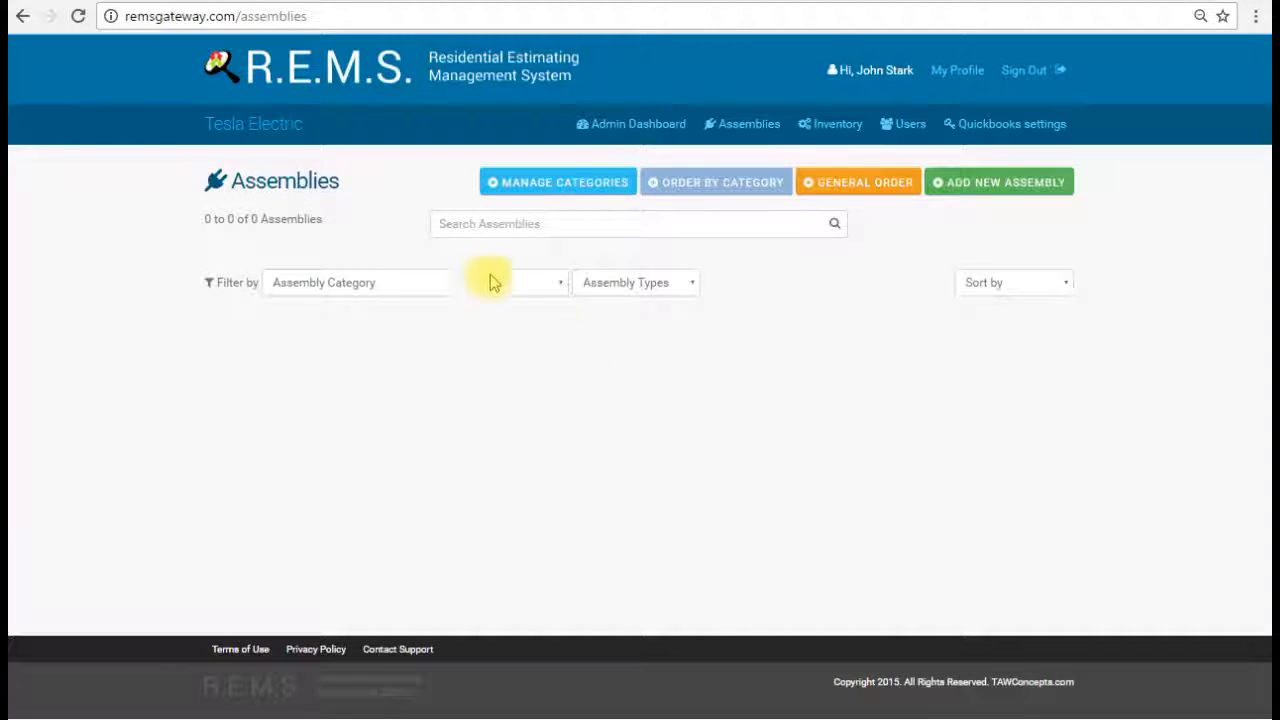
pyautogui.click(560, 287)
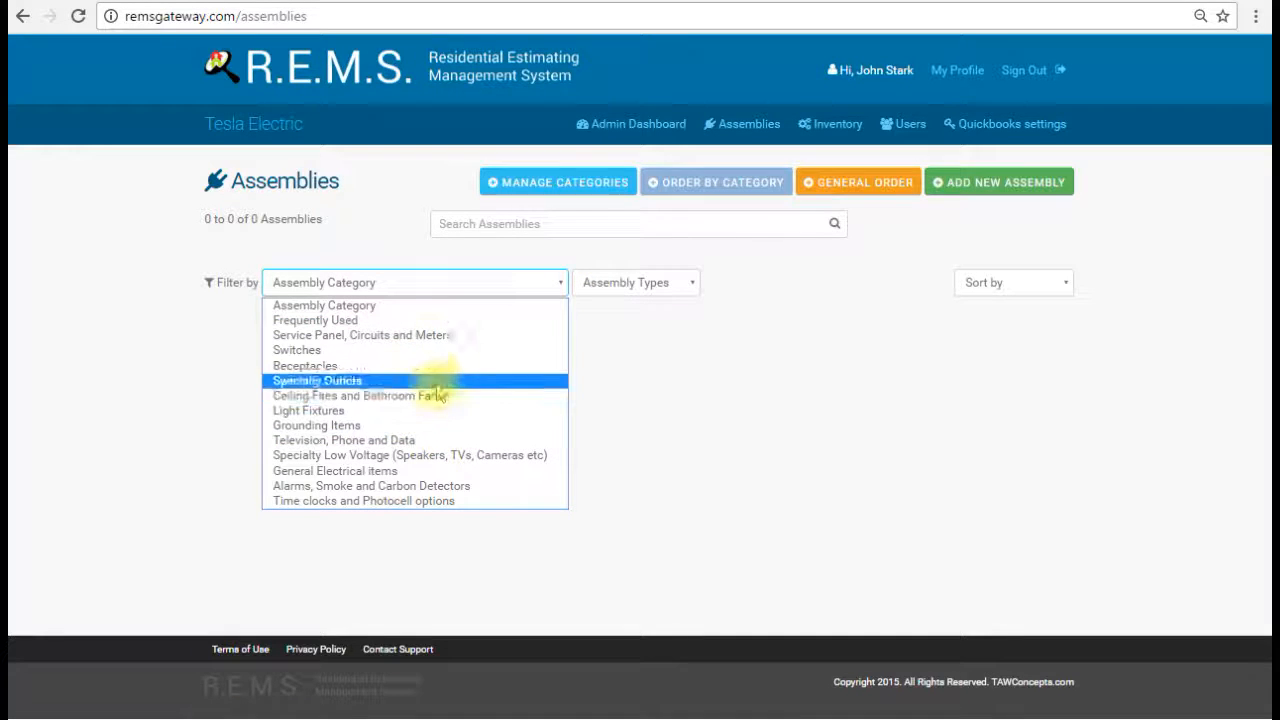
pyautogui.click(676, 350)
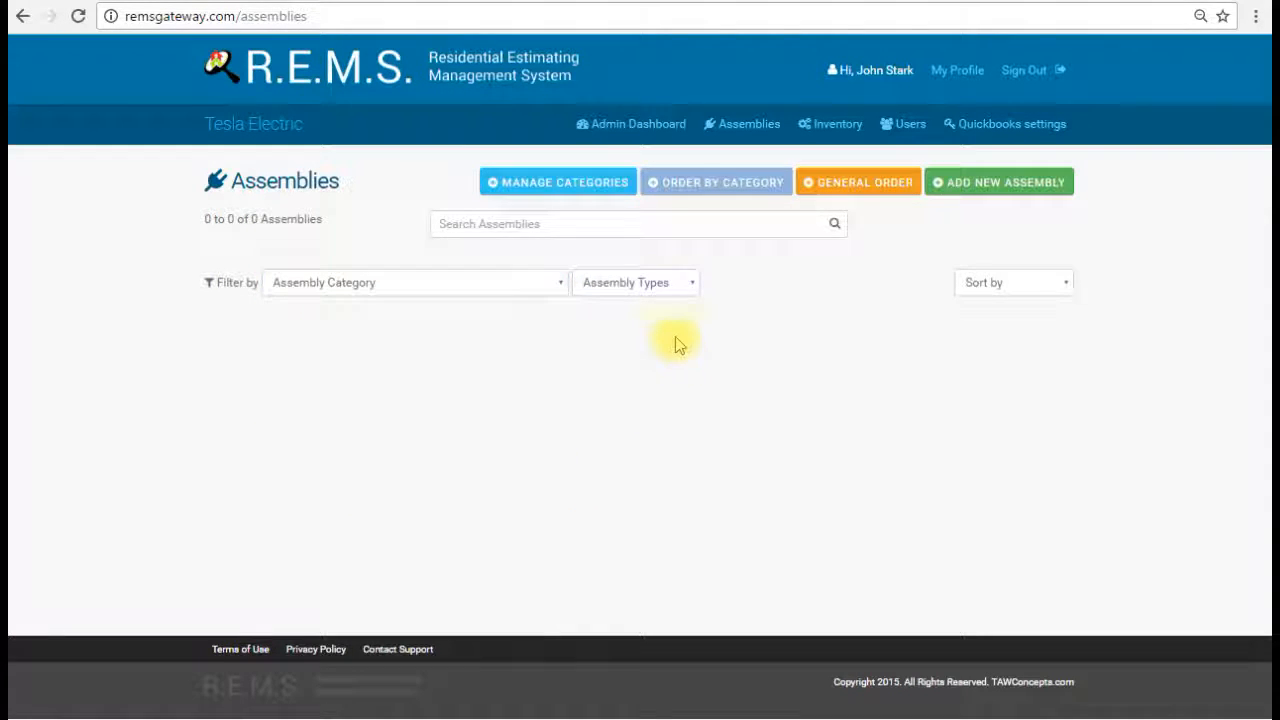
pyautogui.click(697, 287)
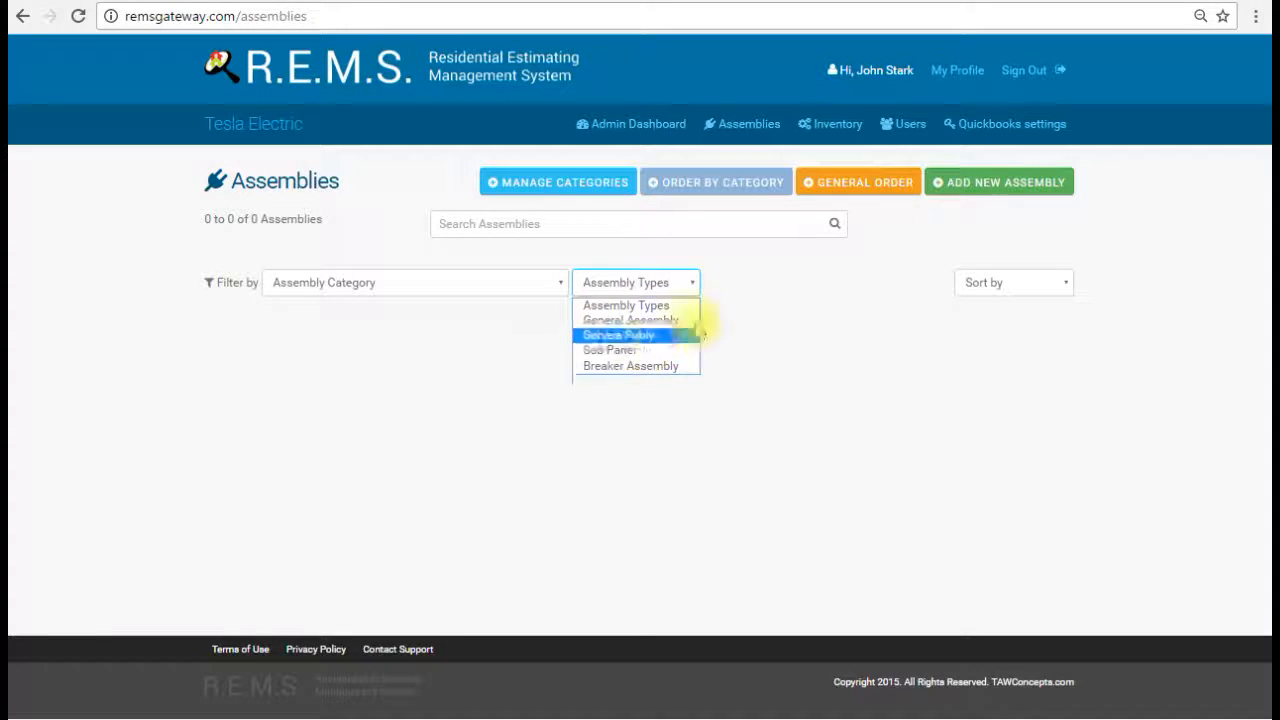
pyautogui.click(781, 362)
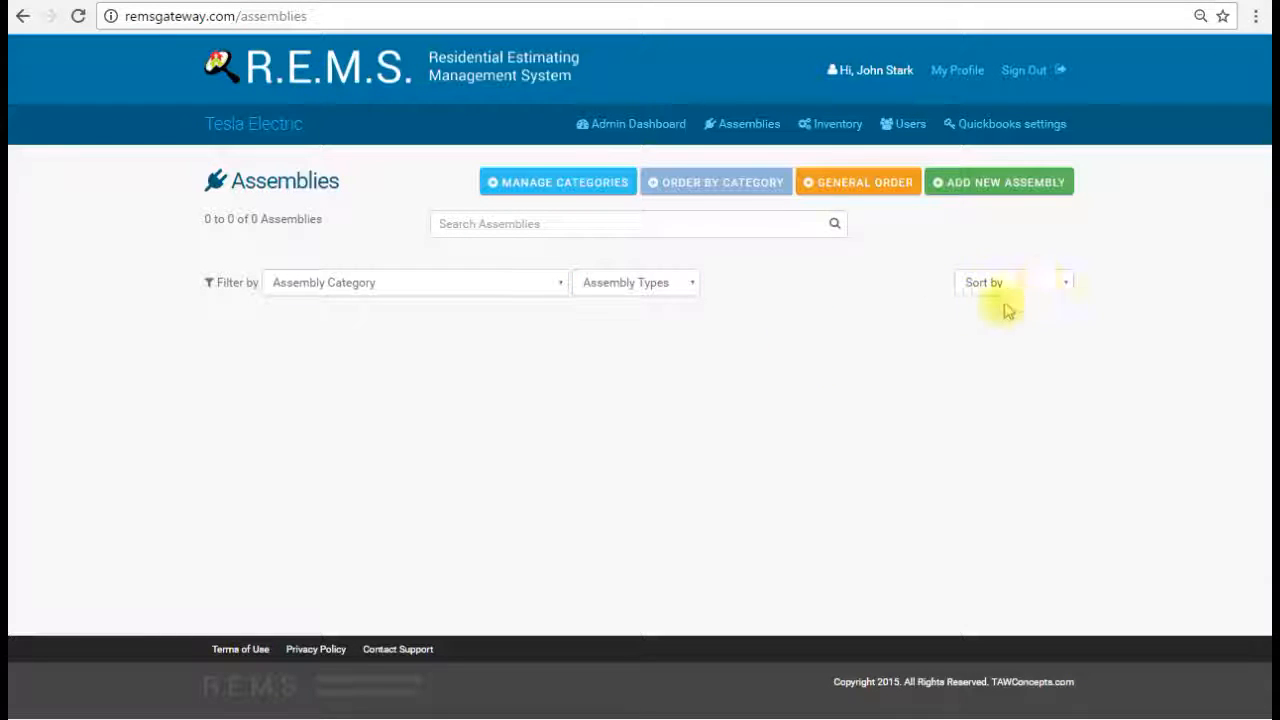
pyautogui.click(1068, 284)
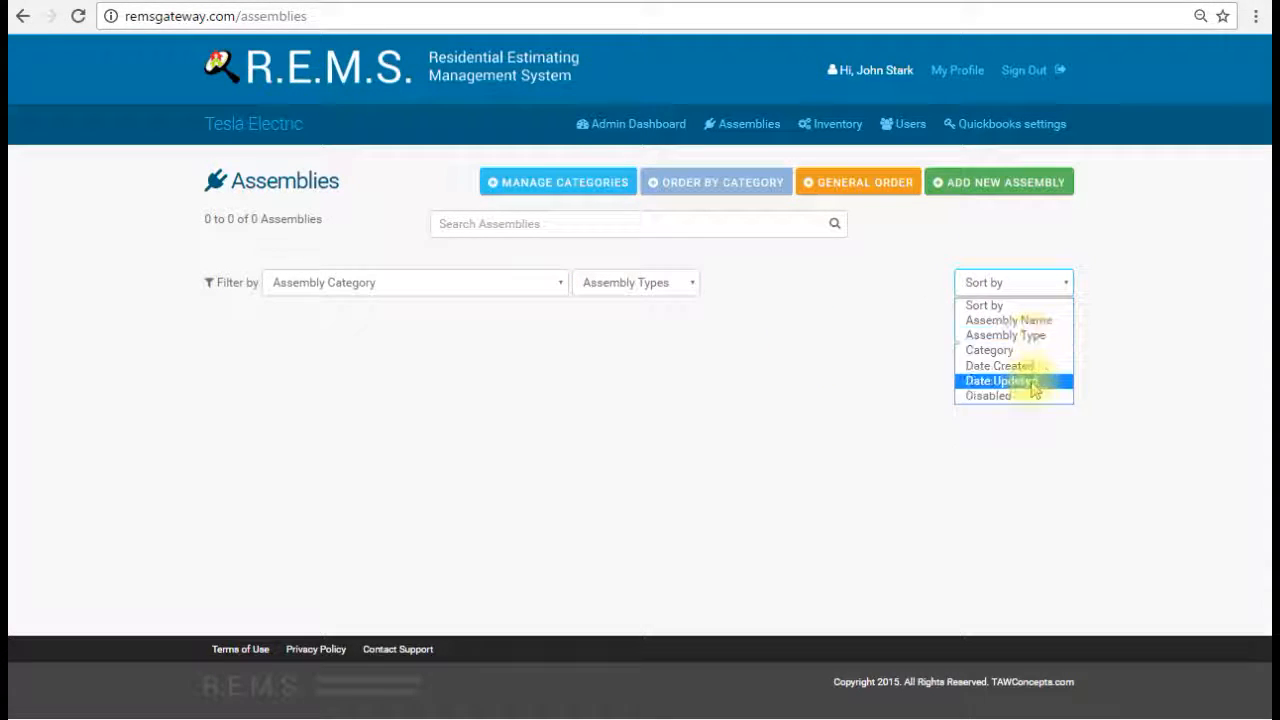
pyautogui.click(808, 331)
pyautogui.click(648, 228)
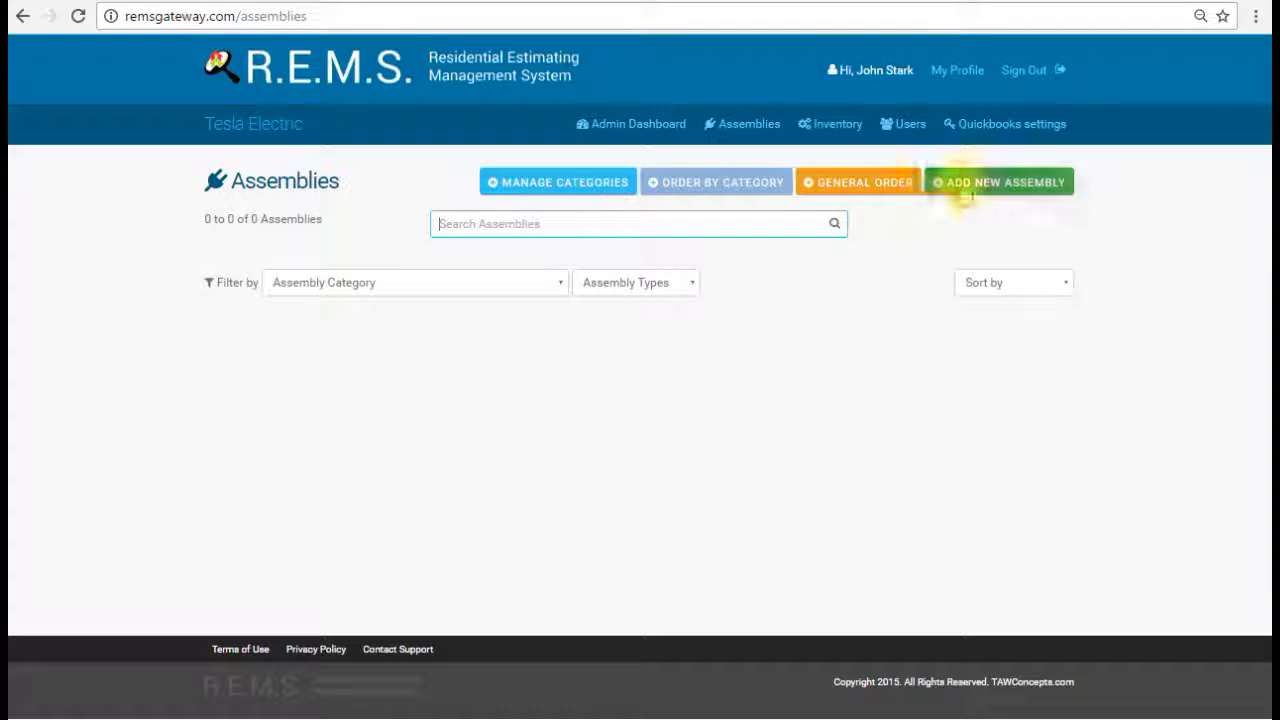
# - Open the form for adding a new assembly and go to its Assembly Name field
pyautogui.click(963, 192)
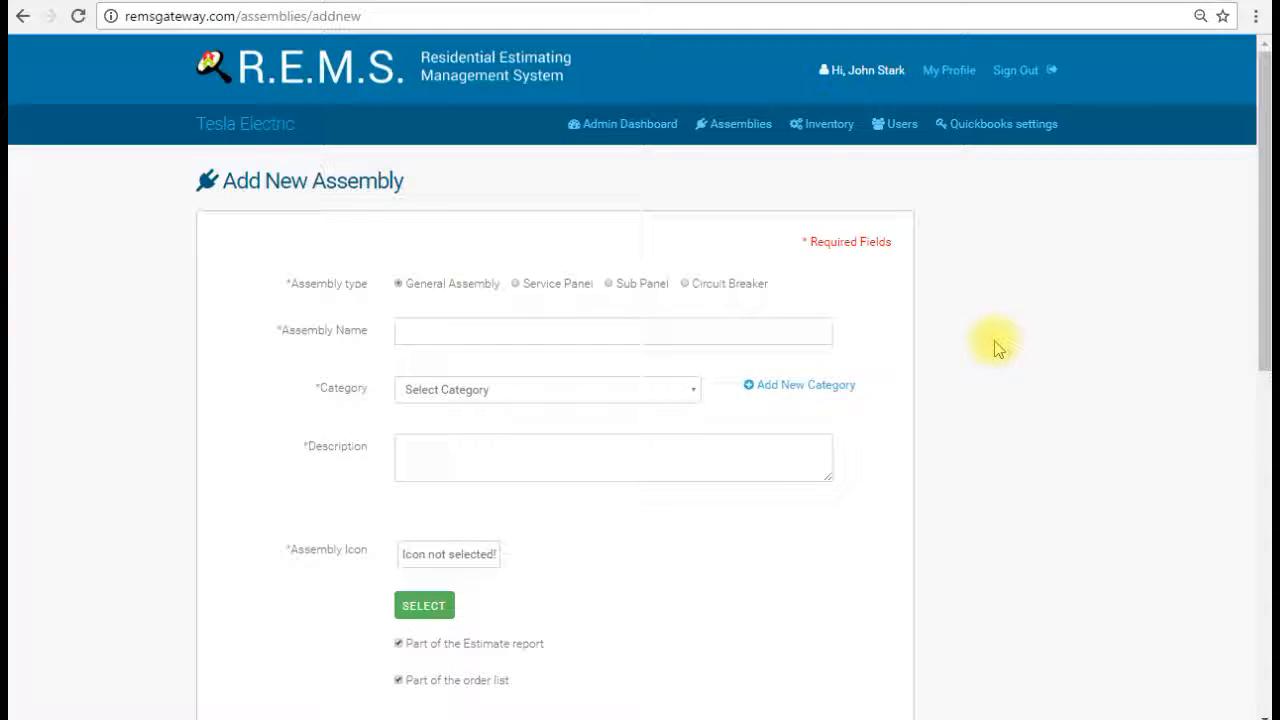
pyautogui.moveTo(1262, 240)
pyautogui.mouseDown()
pyautogui.moveTo(1265, 285)
pyautogui.moveTo(1265, 250)
pyautogui.mouseUp()
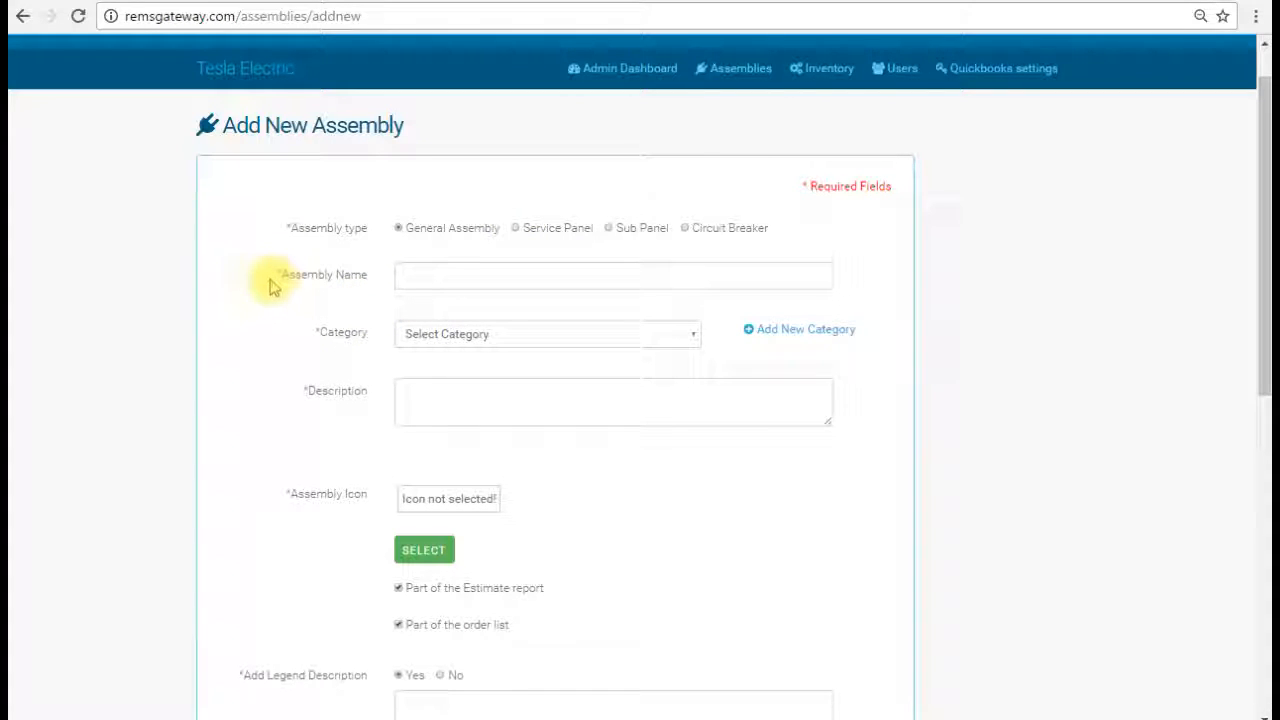
pyautogui.click(430, 277)
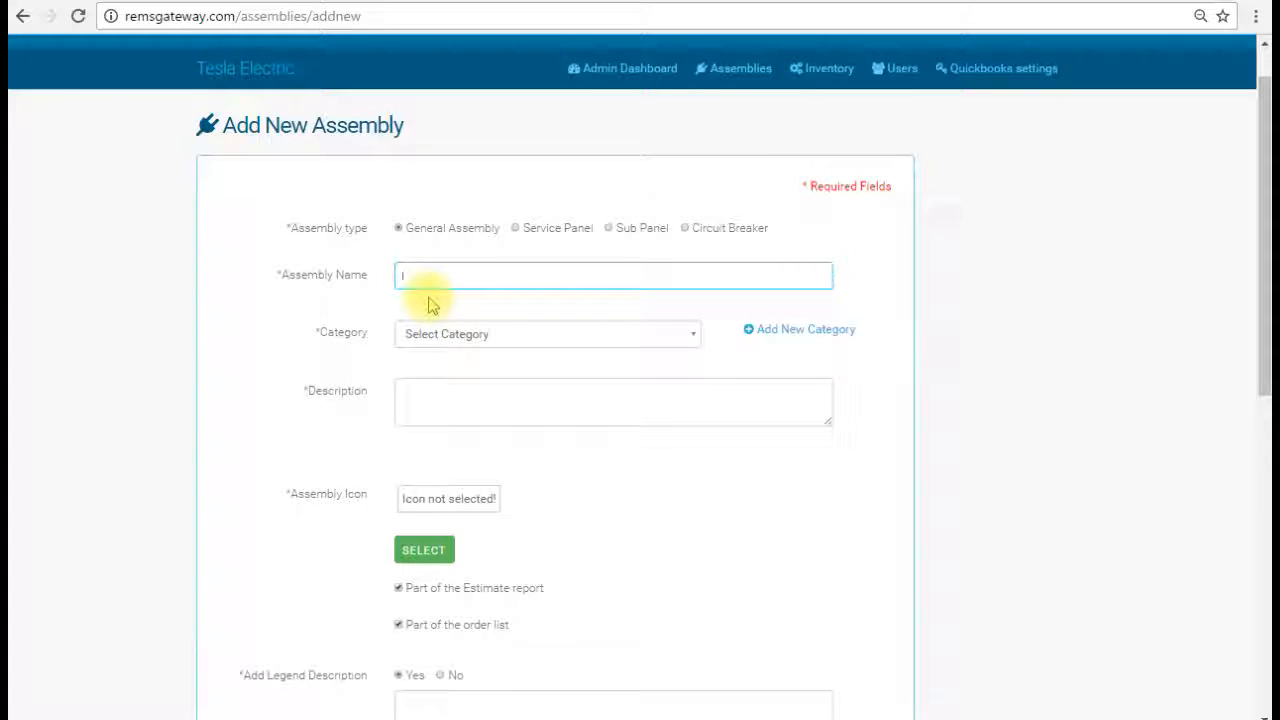
# - Look through the symbols offered for the assembly icon and close the selection without choosing one
pyautogui.click(410, 556)
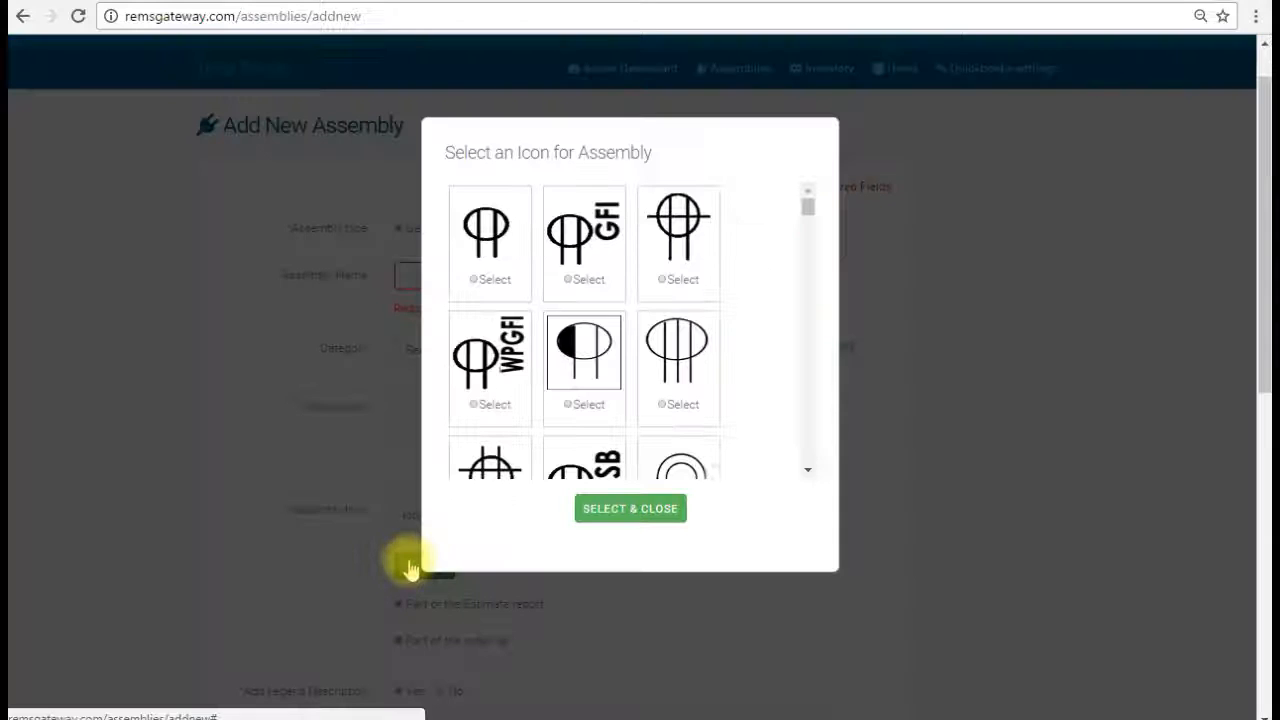
pyautogui.scroll(-1, 700, 364)
pyautogui.scroll(-3, 700, 364)
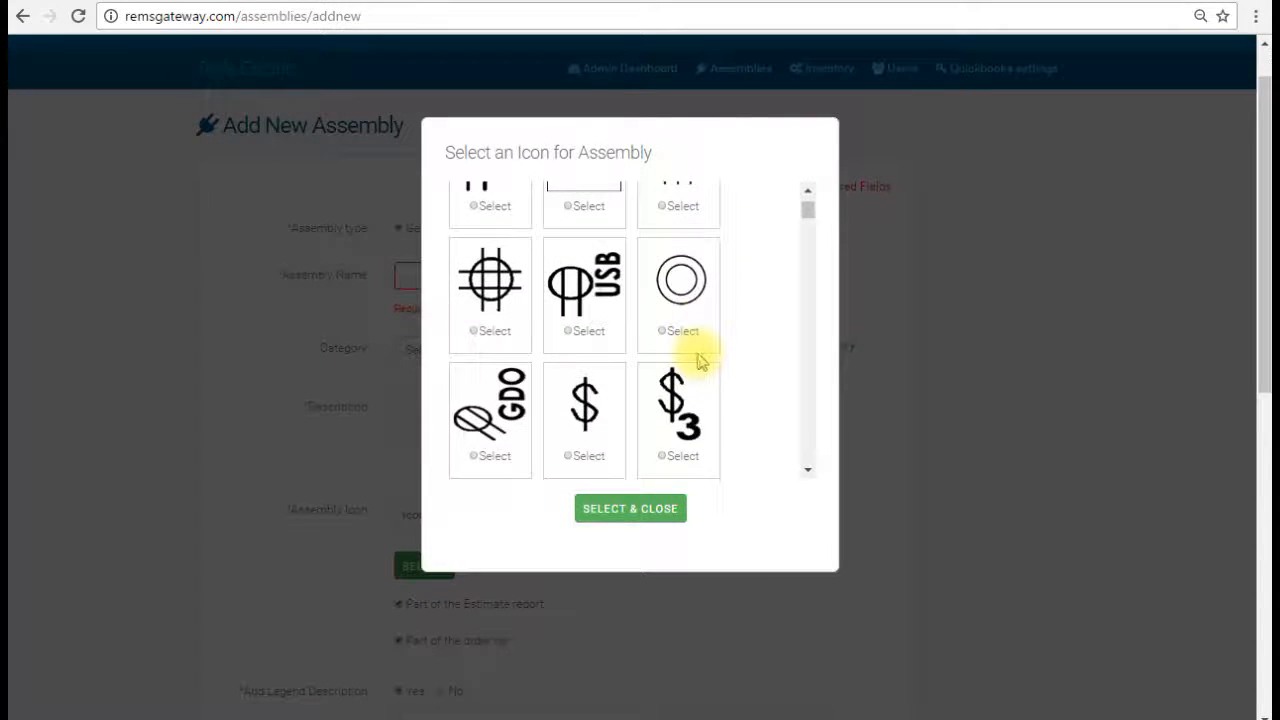
pyautogui.scroll(3, 700, 362)
pyautogui.scroll(-2, 697, 358)
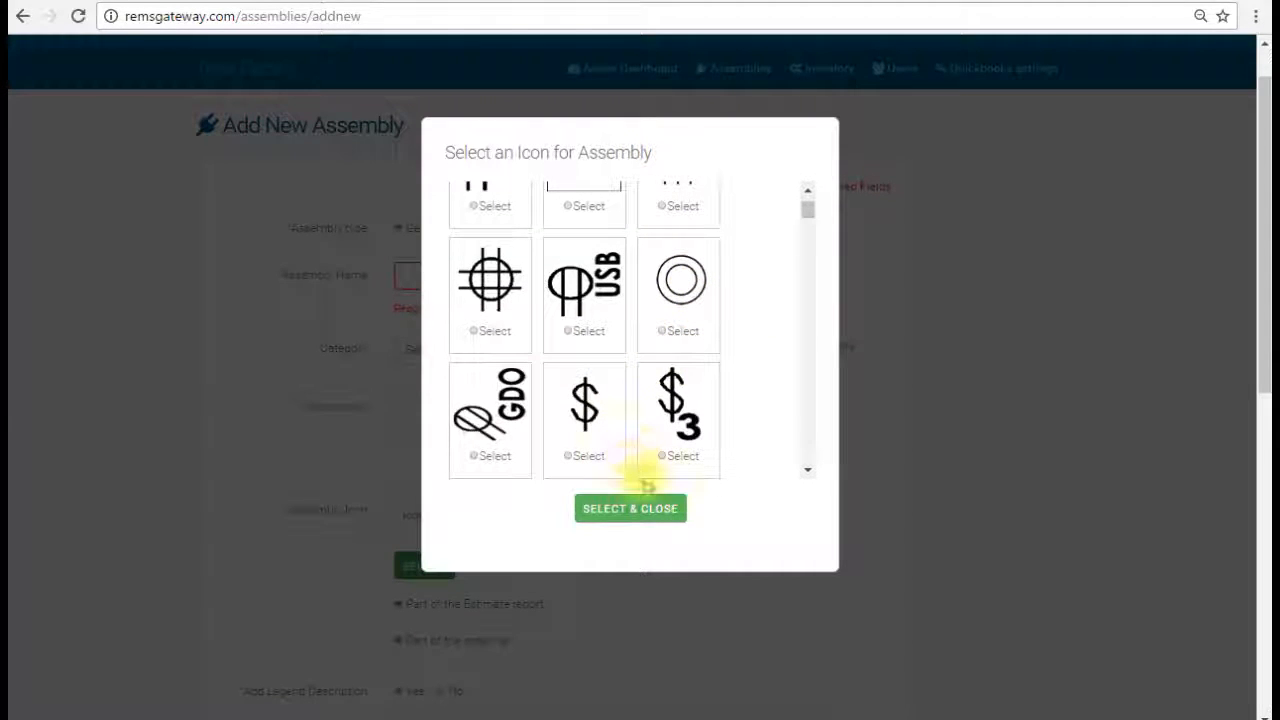
pyautogui.click(665, 520)
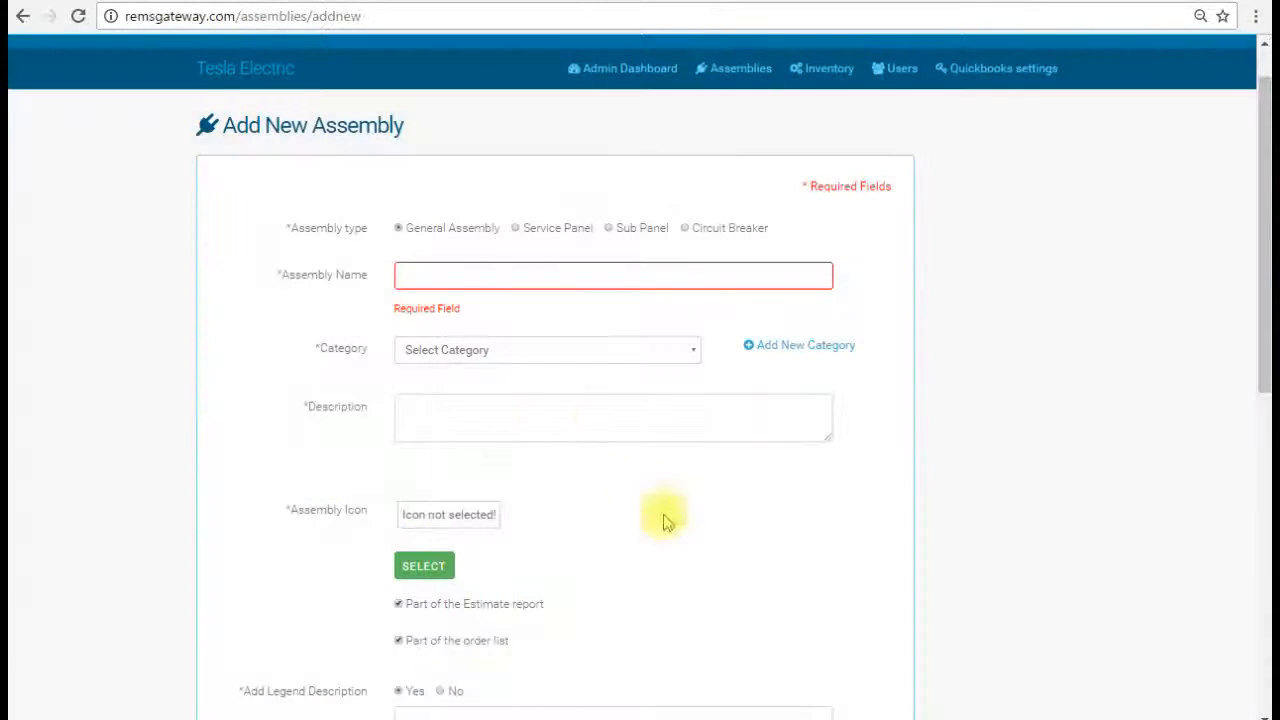
# - Name the new assembly "Standard 15 Amp Receptacle Opening" and assign it to the Frequently Used category
pyautogui.click(485, 283)
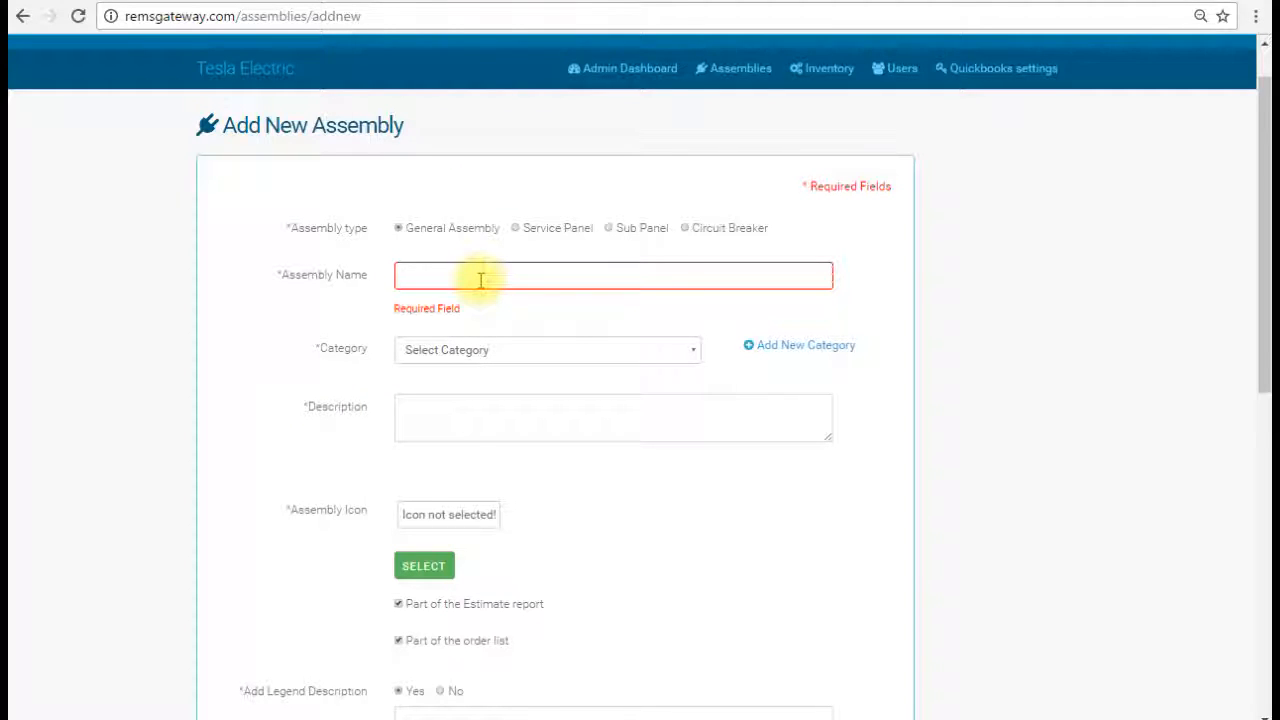
pyautogui.click(478, 280)
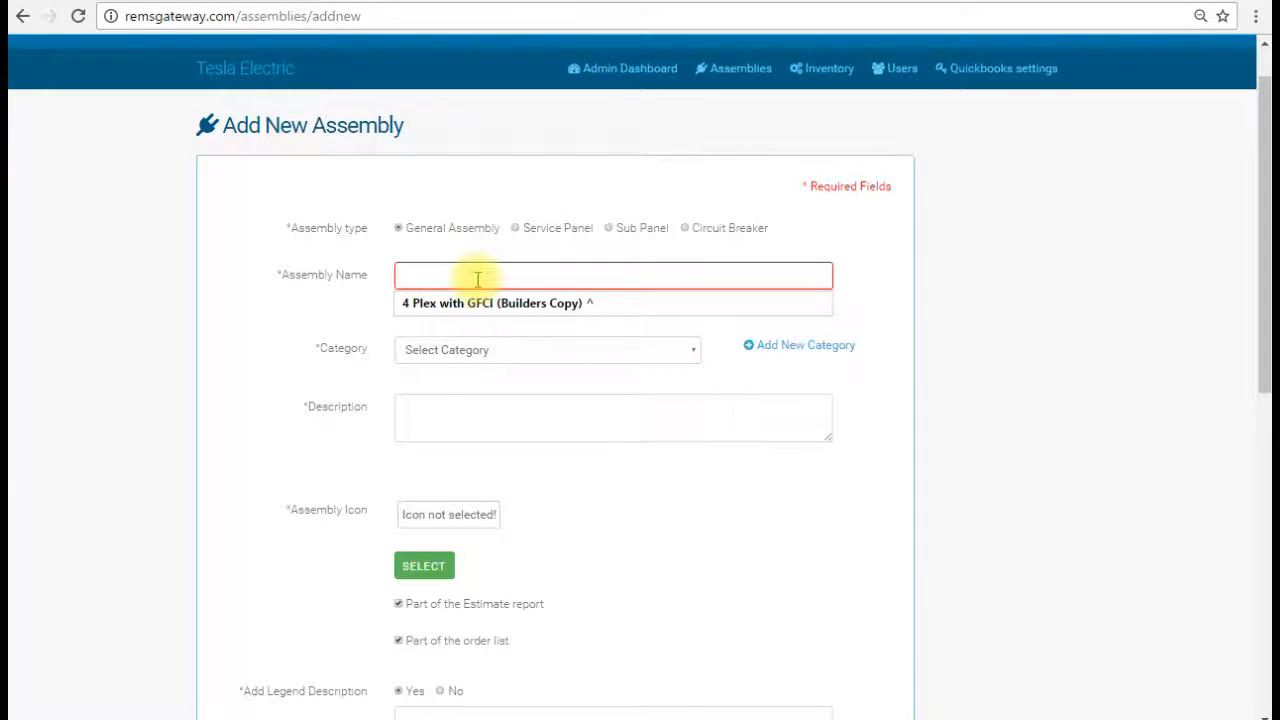
pyautogui.click(355, 247)
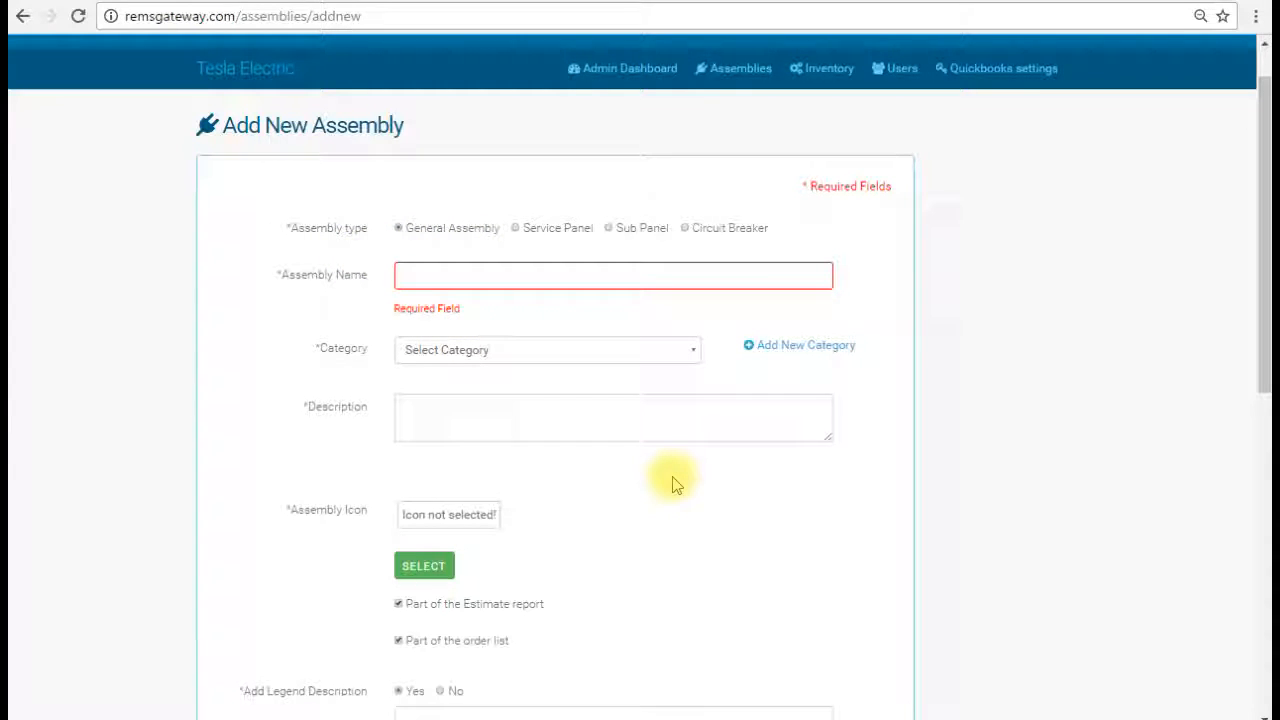
pyautogui.write('atandar')
pyautogui.write('d Rece')
pyautogui.write('15')
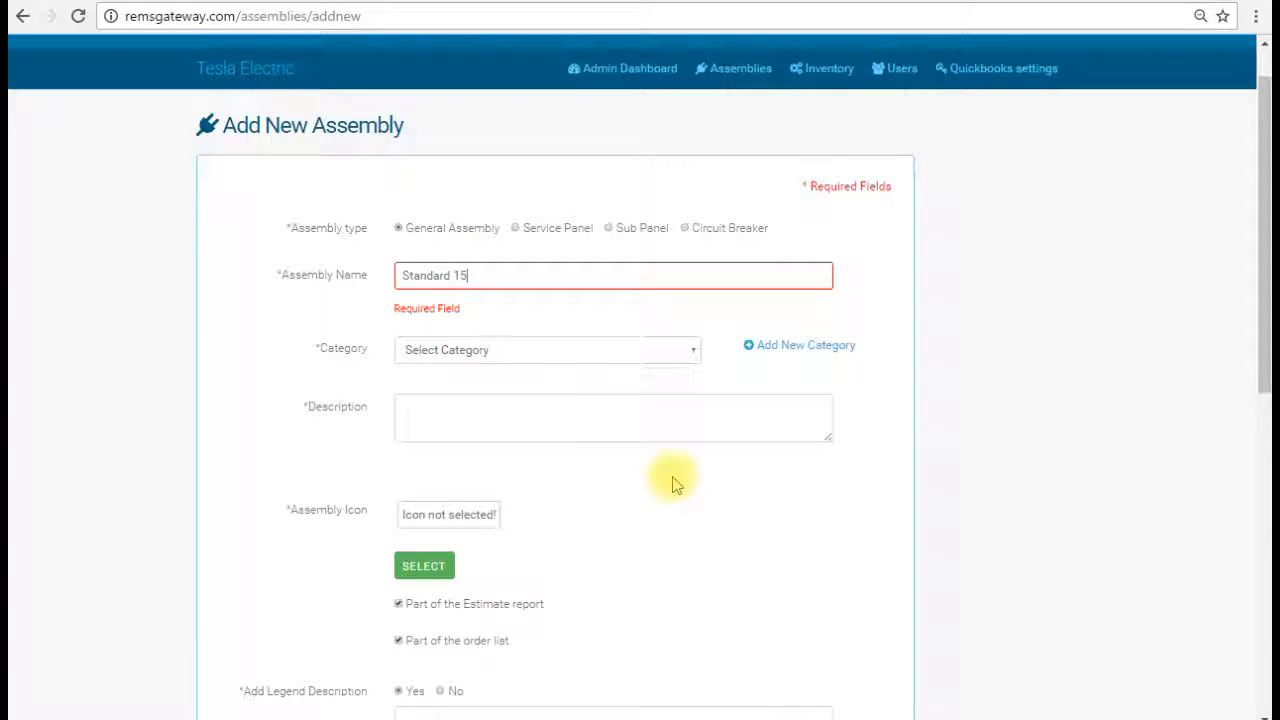
pyautogui.write(' Amp')
pyautogui.write('Receptacle Op')
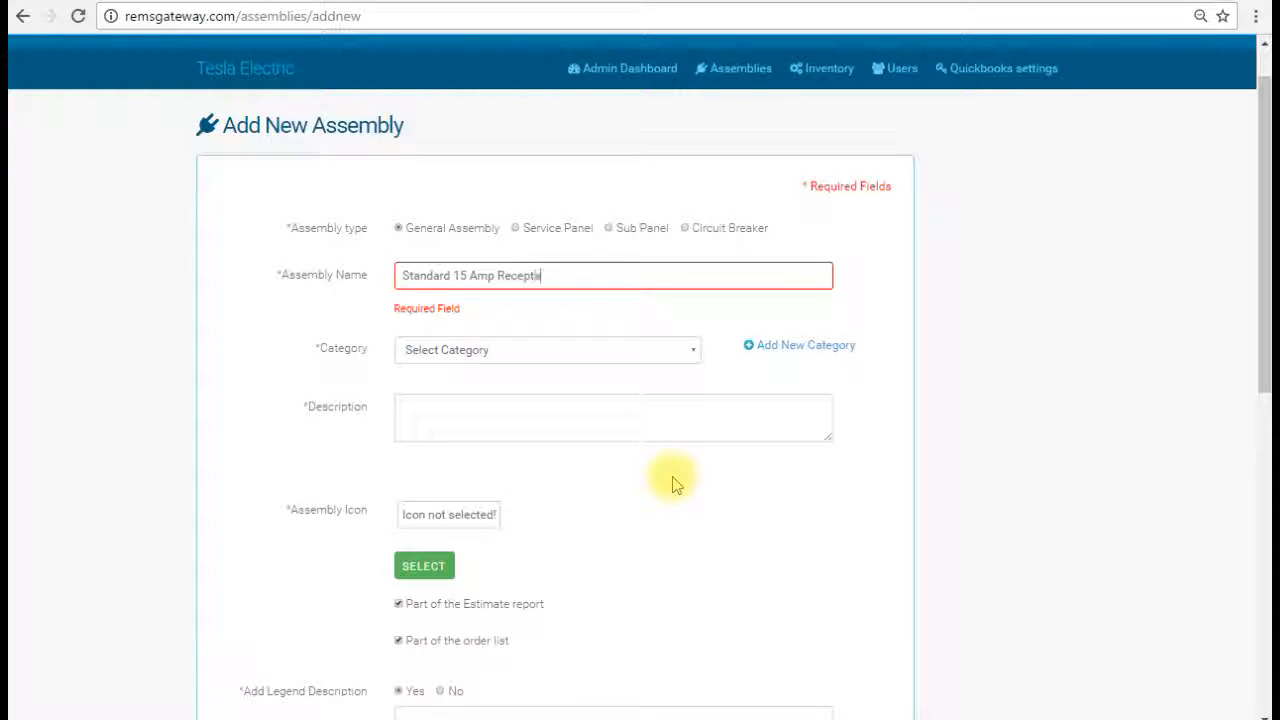
pyautogui.write('ening')
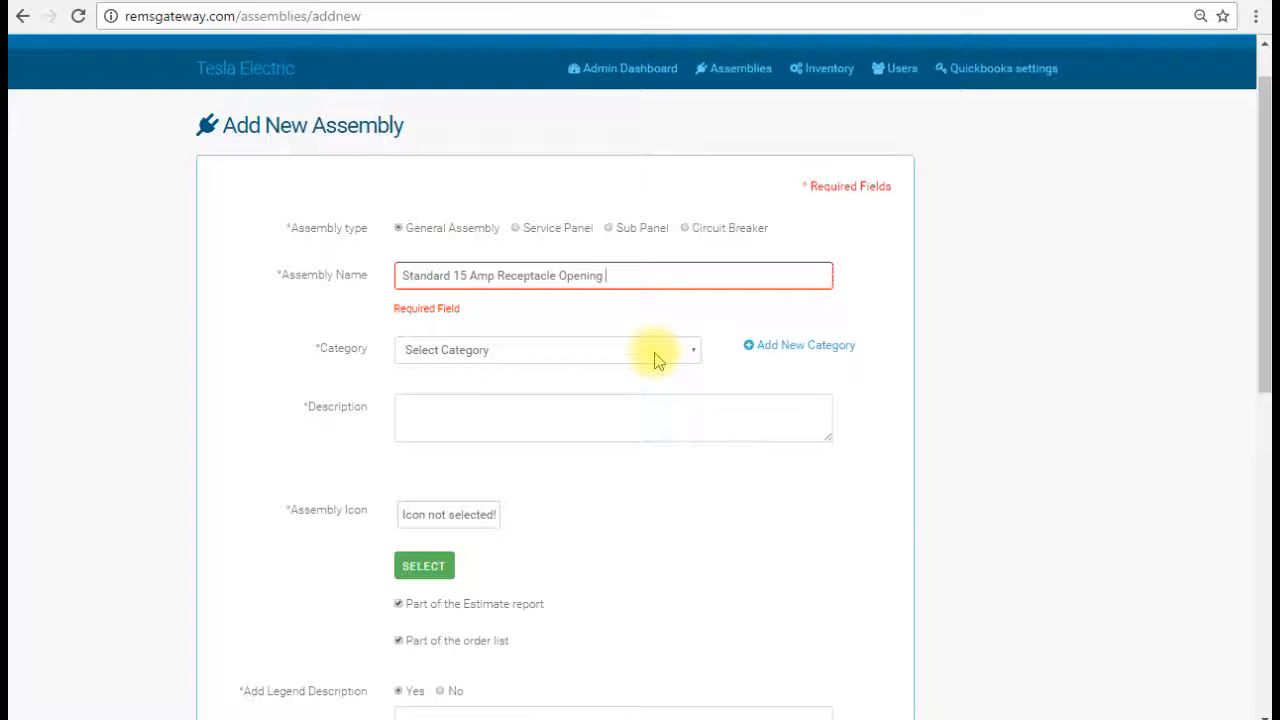
pyautogui.click(690, 352)
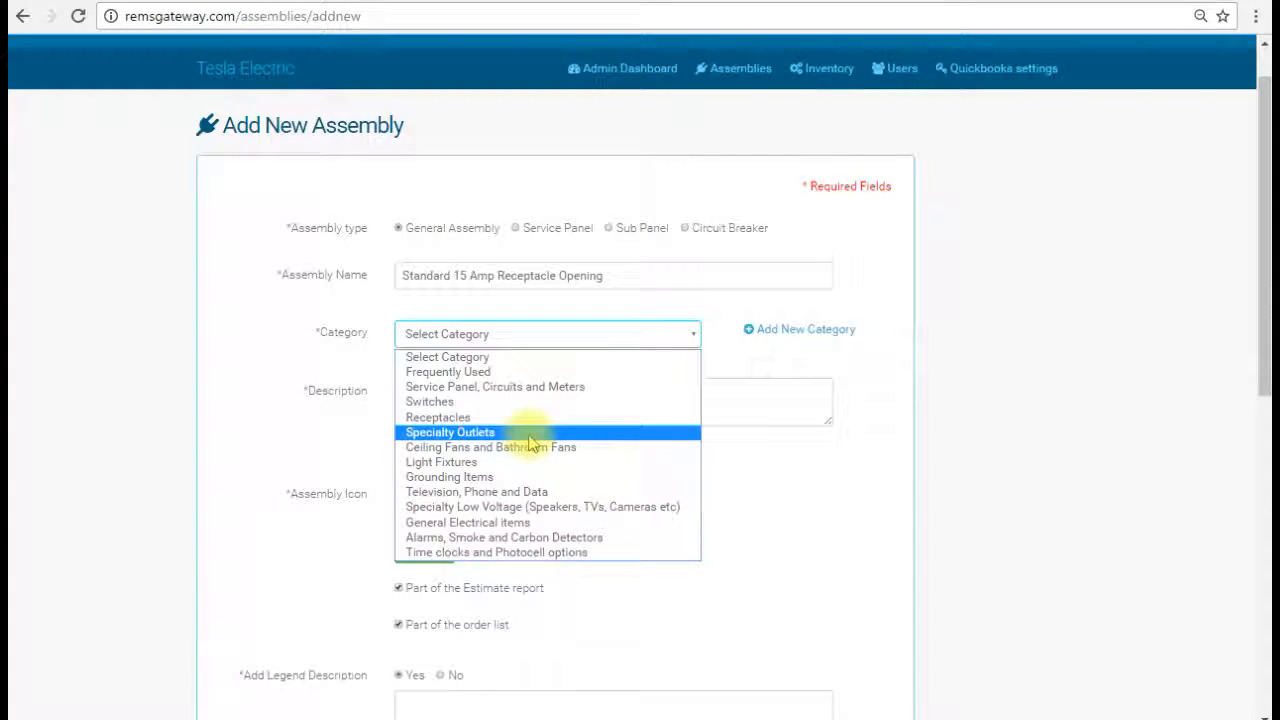
pyautogui.click(499, 375)
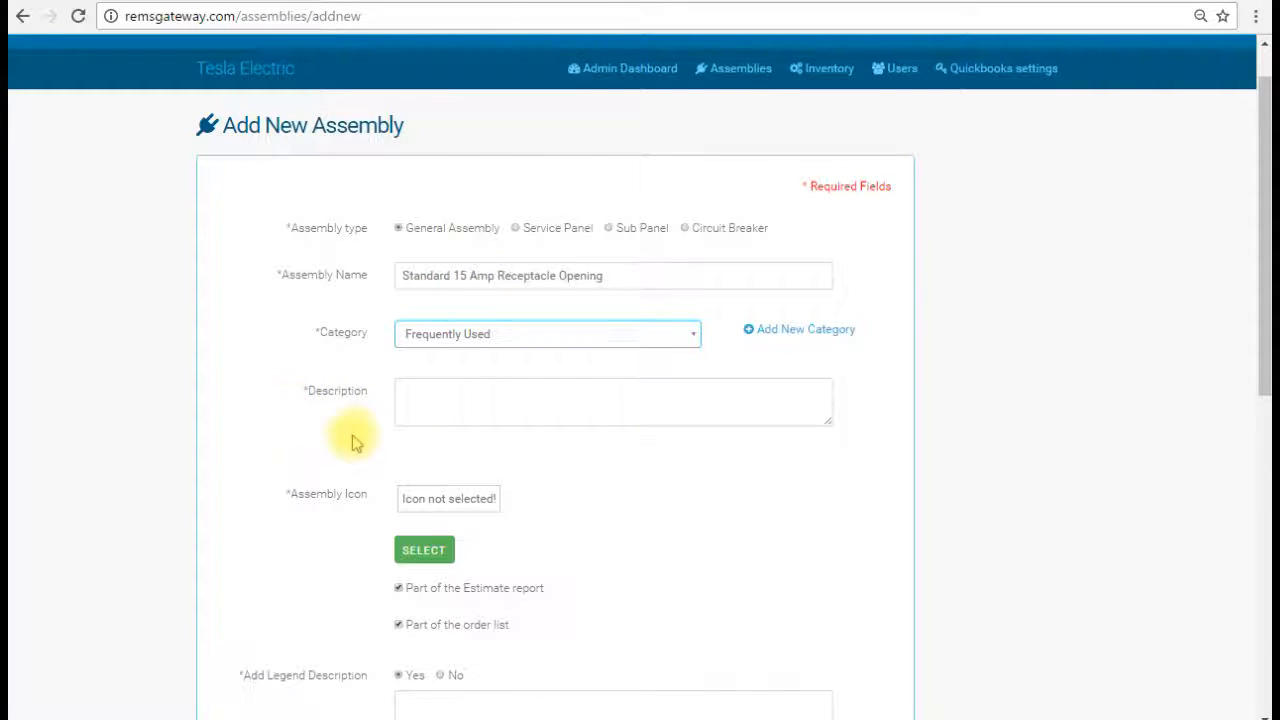
# - Enter the assembly description "Standard Receptacle Opening (This includes opening and final installation of receptacle)"
pyautogui.click(426, 393)
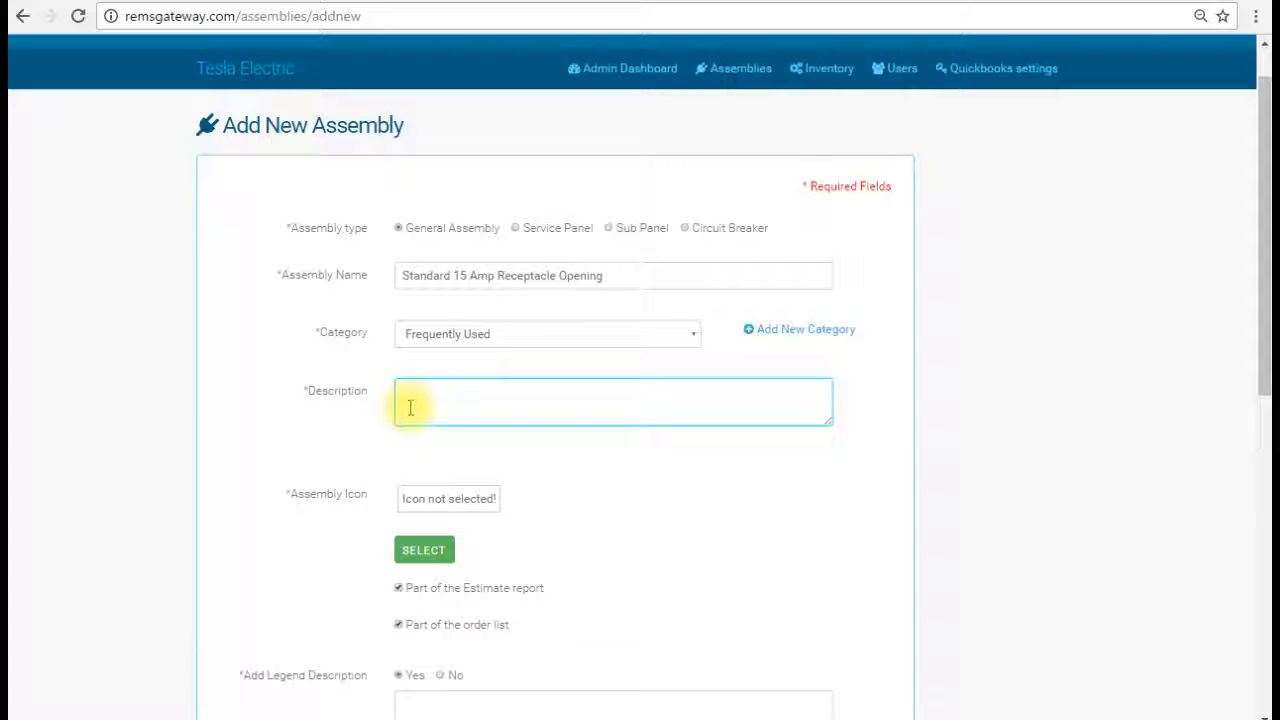
pyautogui.write('Standard Receptacle Opening ')
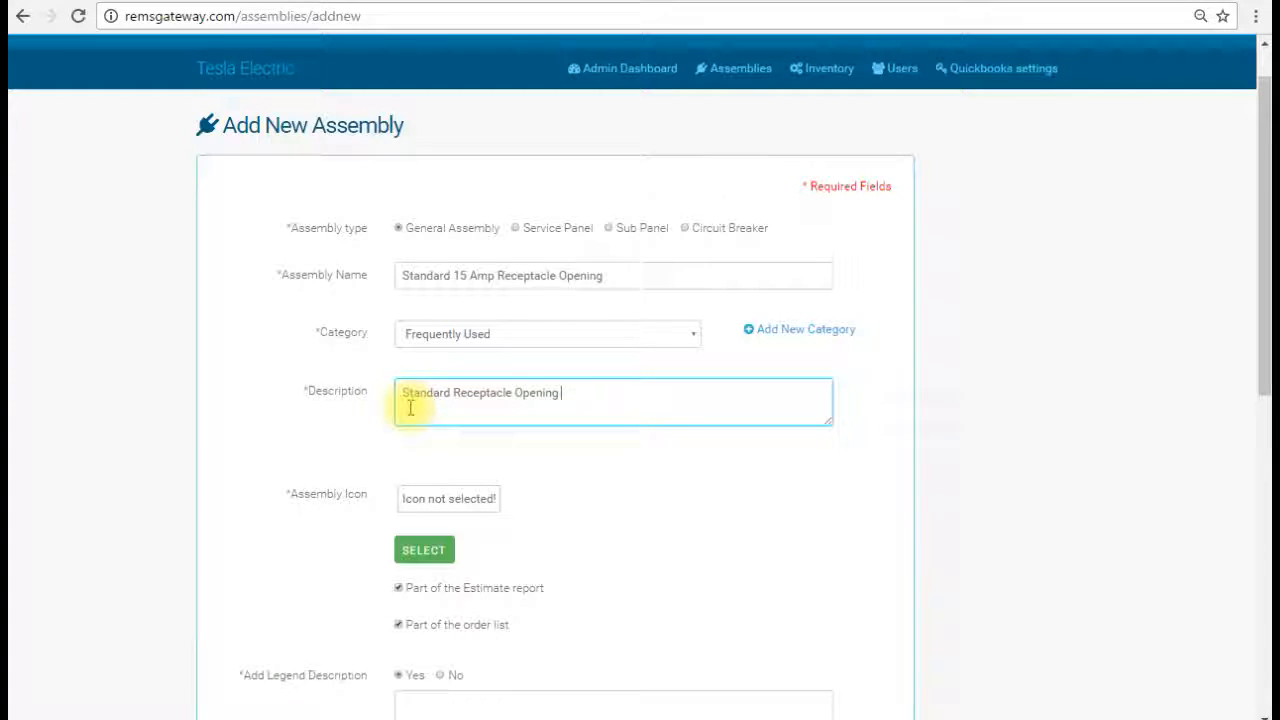
pyautogui.write('(This includes')
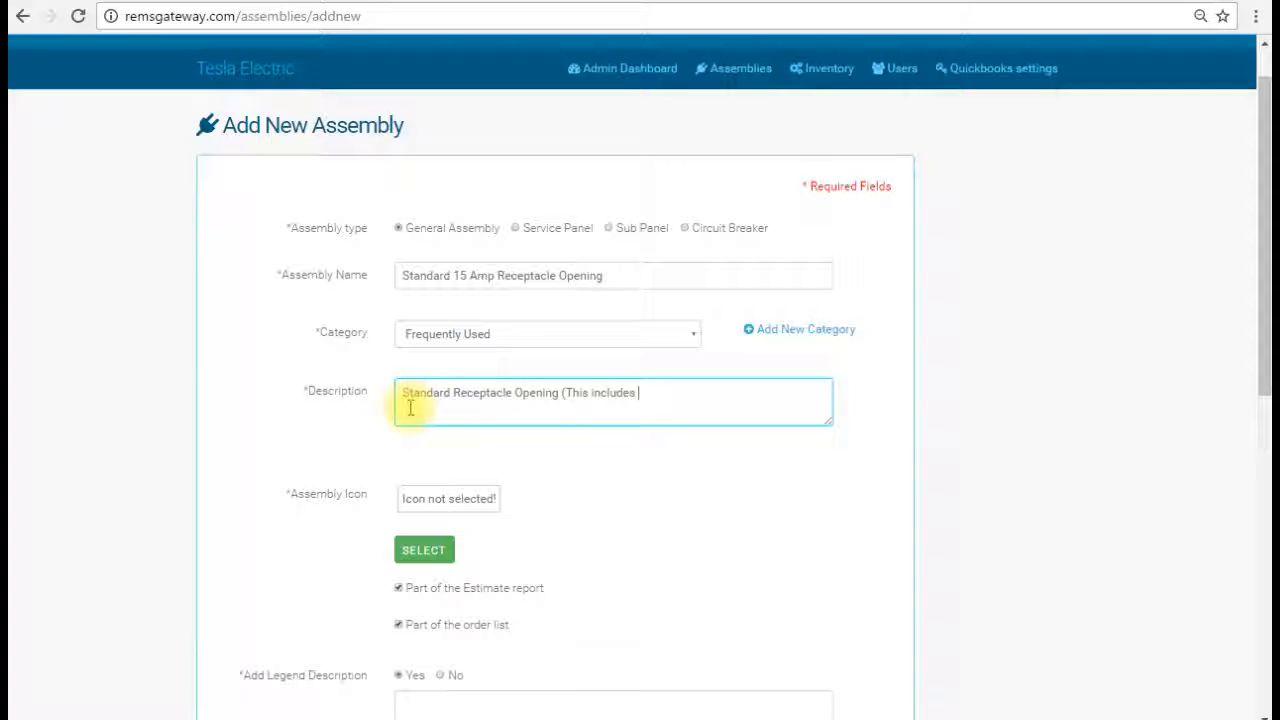
pyautogui.write(' opening and')
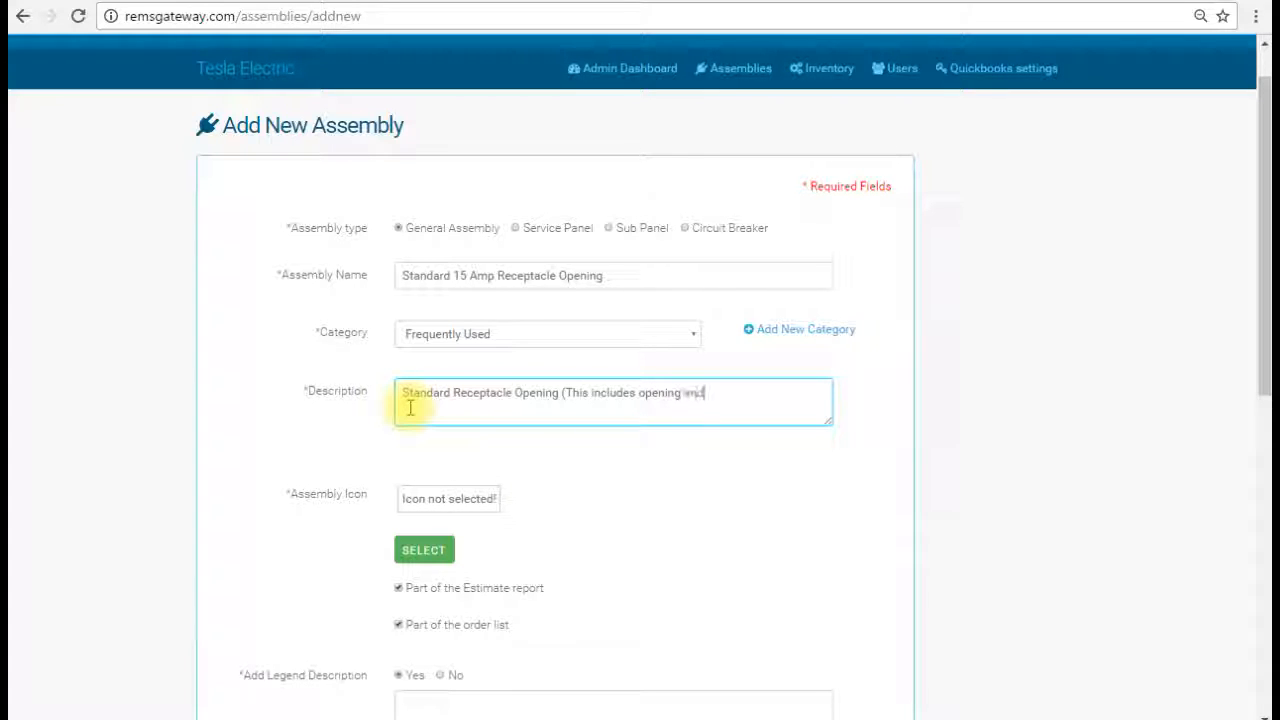
pyautogui.write(' final install')
pyautogui.write('tion')
pyautogui.press('BackSpace')
pyautogui.press('BackSpace')
pyautogui.press('BackSpace')
pyautogui.press('BackSpace')
pyautogui.write('ation')
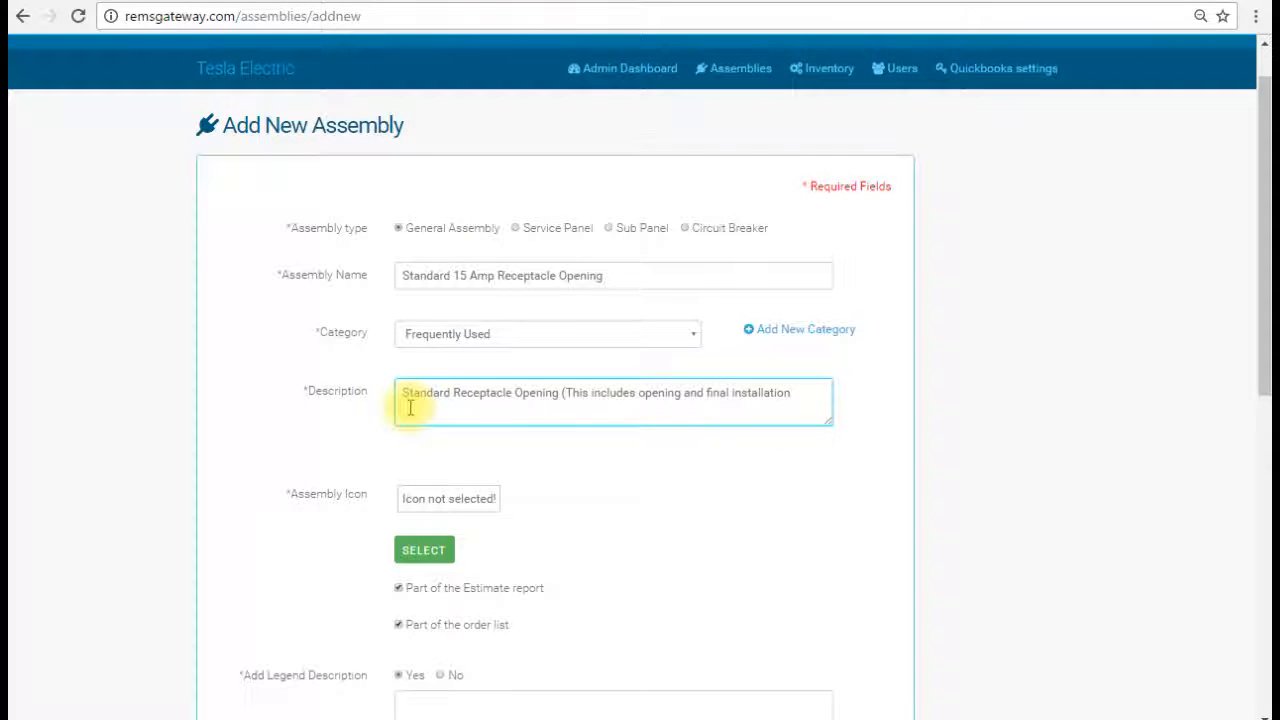
pyautogui.write(' of Receptacle')
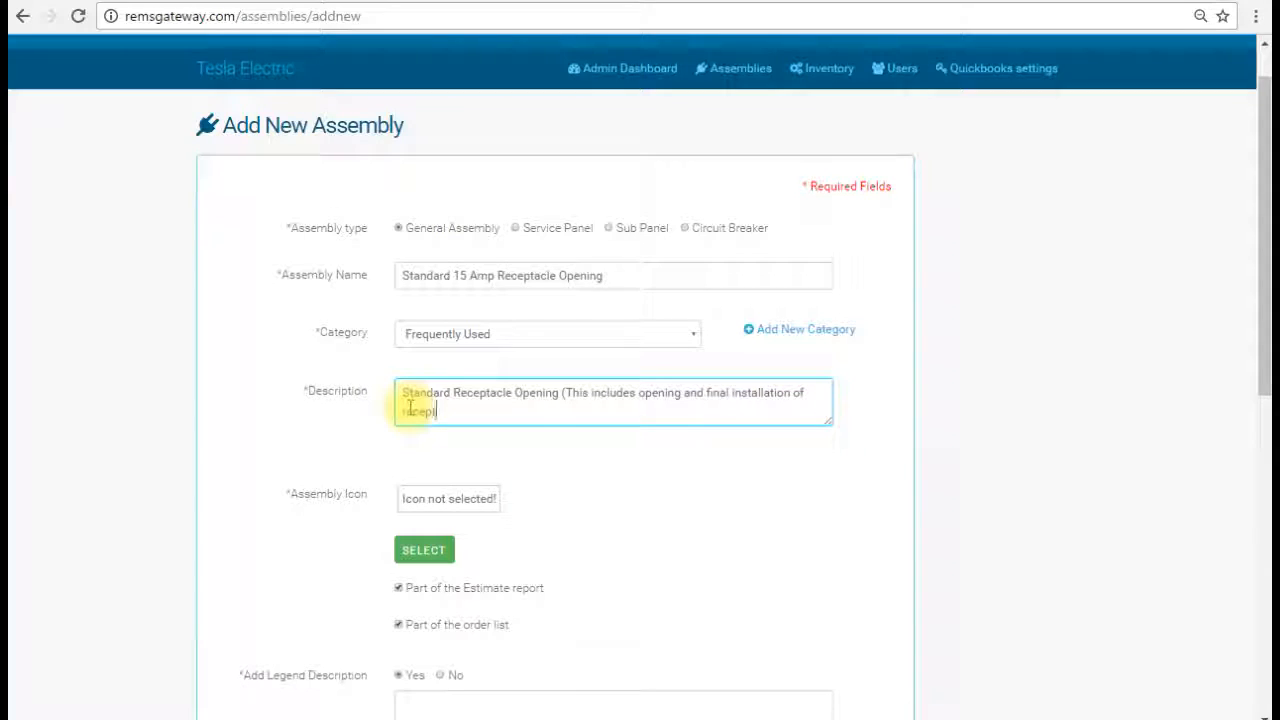
pyautogui.write(')')
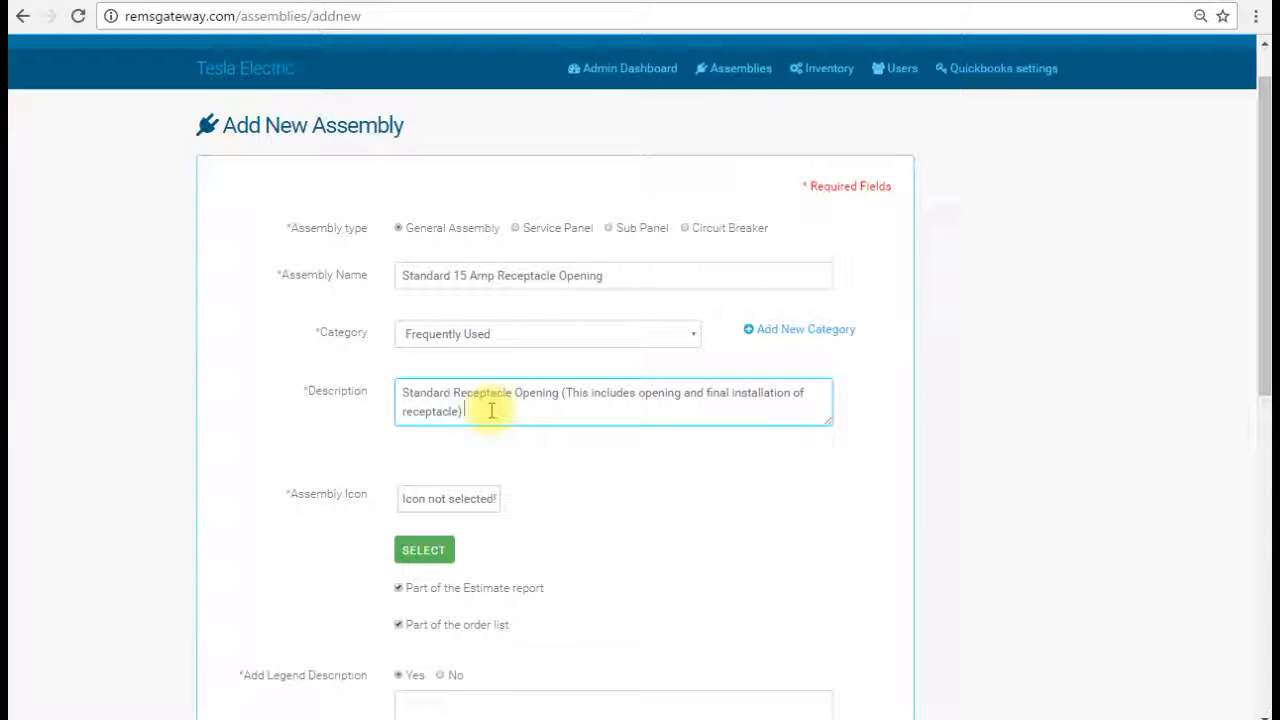
pyautogui.write(',')
# - Open the assembly icon selection and examine the range of available electrical symbols
pyautogui.scroll(-1, 530, 465)
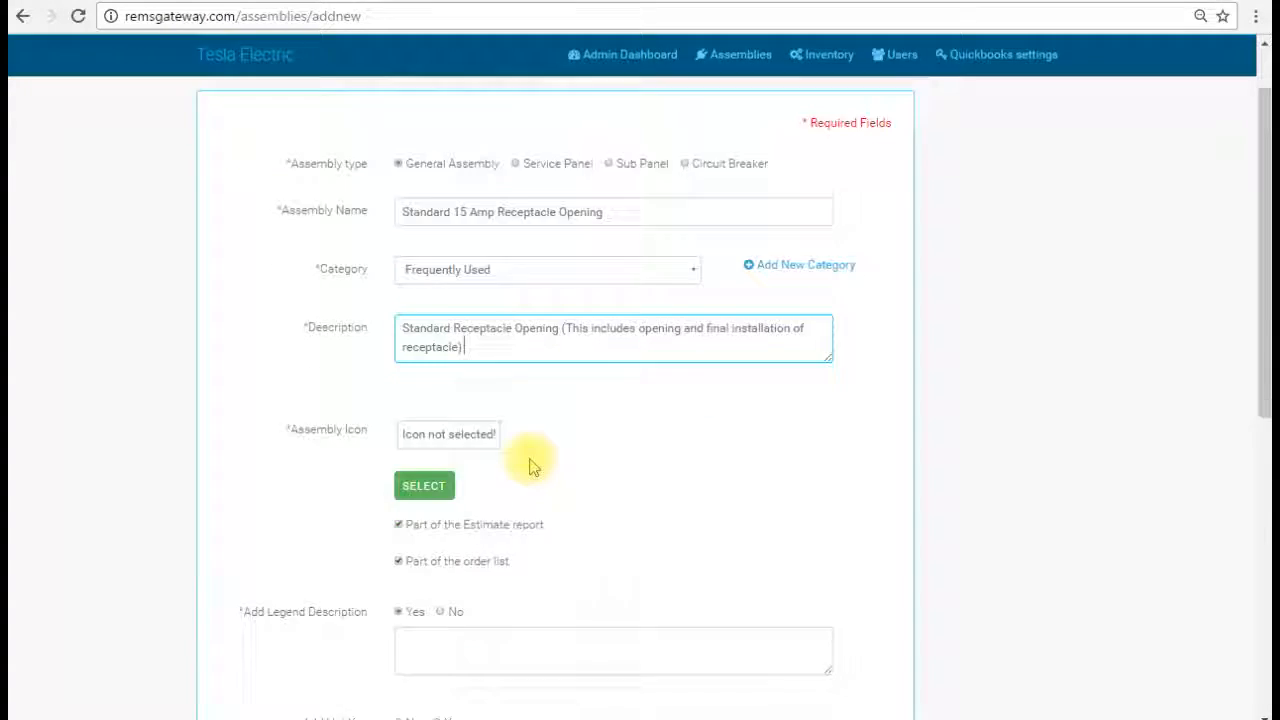
pyautogui.scroll(-1, 530, 465)
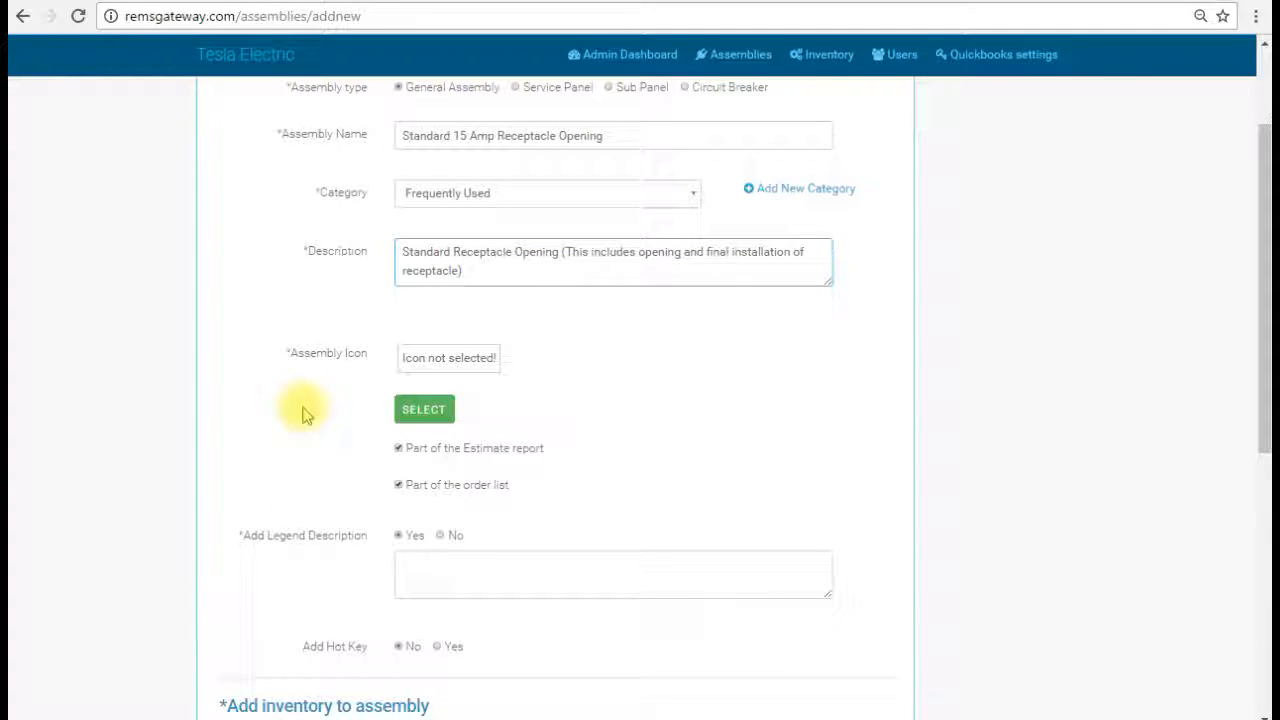
pyautogui.click(447, 416)
pyautogui.scroll(-2, 566, 364)
pyautogui.scroll(-2, 565, 364)
pyautogui.scroll(5, 740, 352)
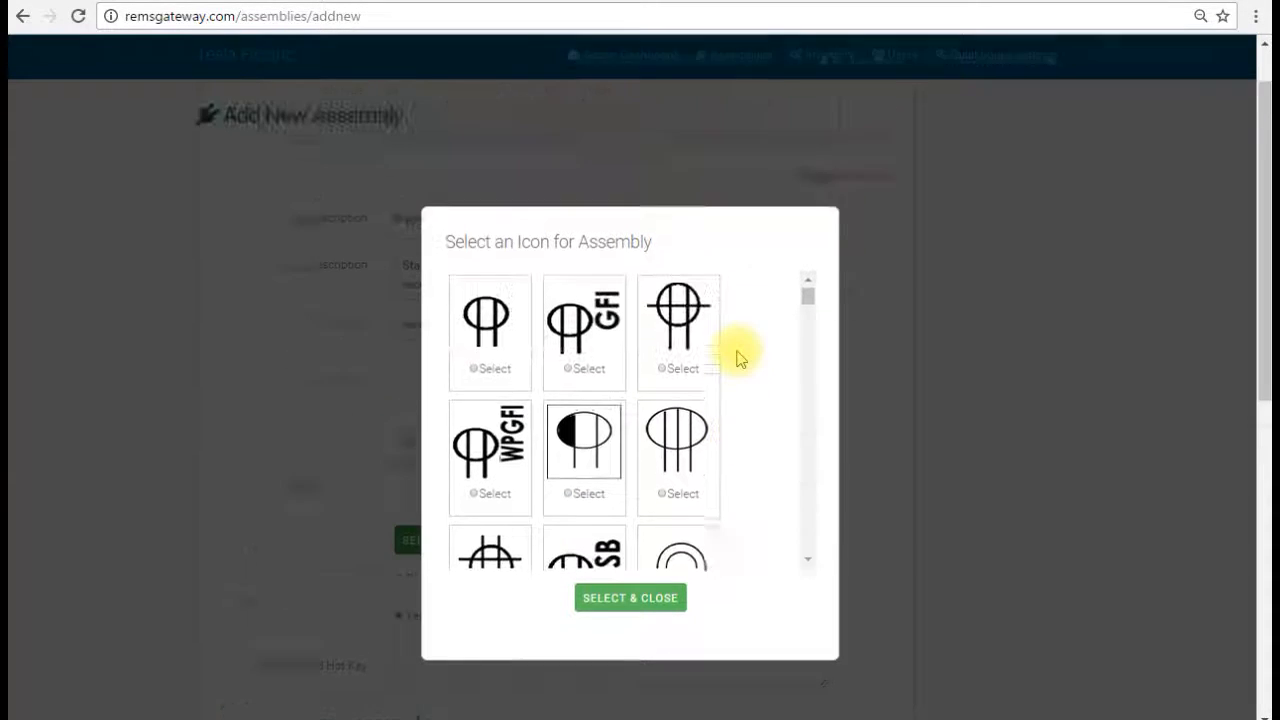
pyautogui.scroll(-8, 728, 362)
pyautogui.scroll(-5, 697, 365)
pyautogui.scroll(8, 686, 364)
pyautogui.scroll(3, 686, 364)
pyautogui.scroll(-2, 686, 364)
pyautogui.scroll(-7, 686, 364)
pyautogui.scroll(-2, 670, 364)
pyautogui.scroll(3, 630, 363)
pyautogui.scroll(-5, 614, 363)
# - Select the plain receptacle symbol, a circle with two vertical lines and no lettering, as the assembly icon
pyautogui.scroll(4, 615, 364)
pyautogui.scroll(5, 615, 364)
pyautogui.scroll(1, 615, 364)
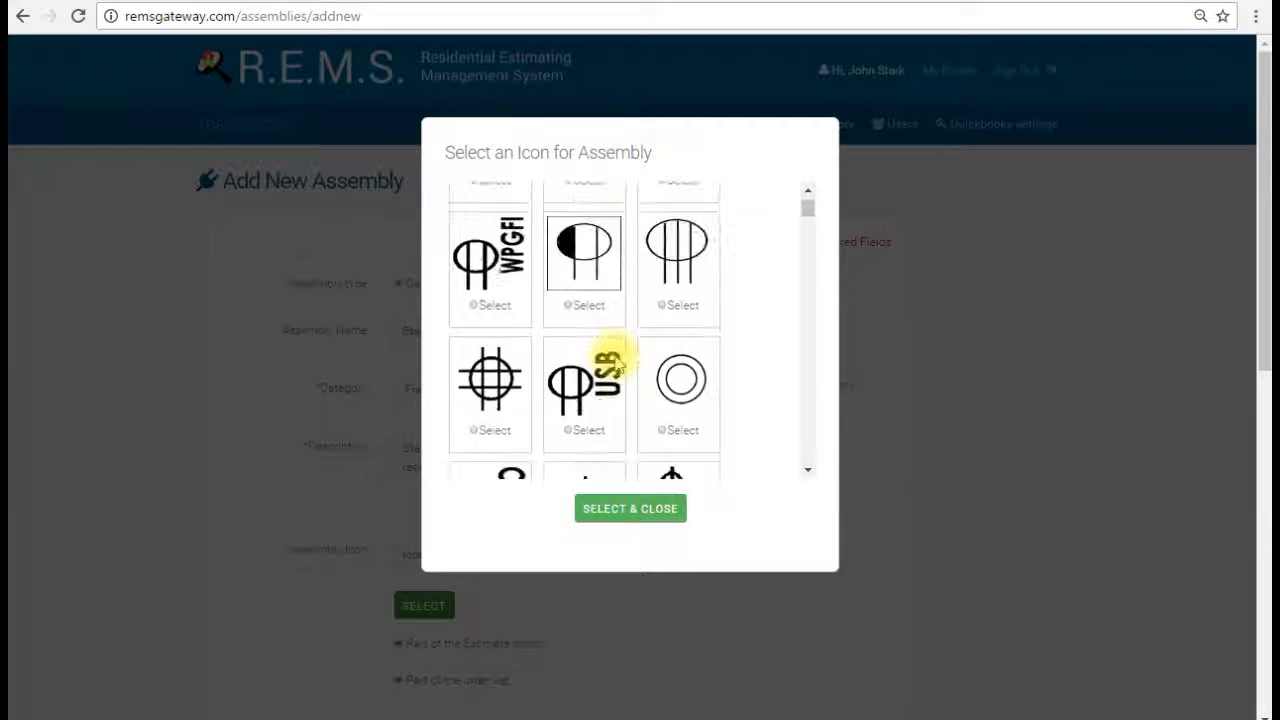
pyautogui.scroll(1, 615, 364)
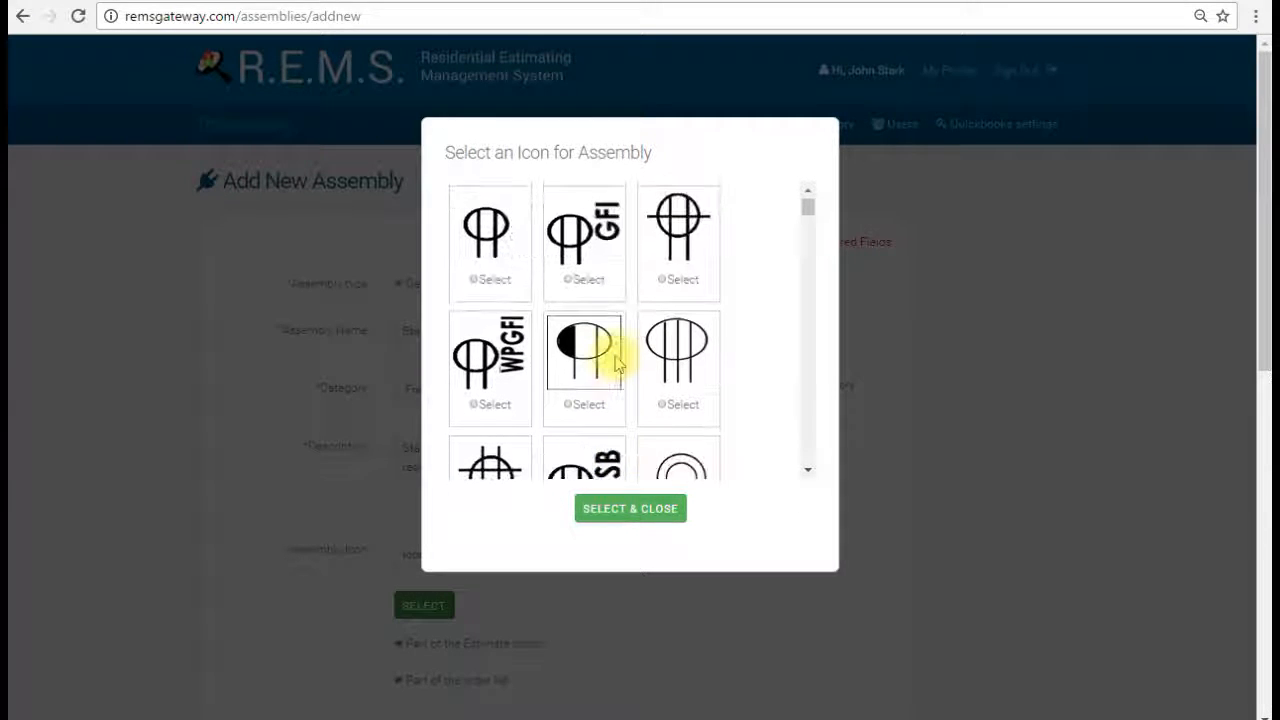
pyautogui.click(473, 279)
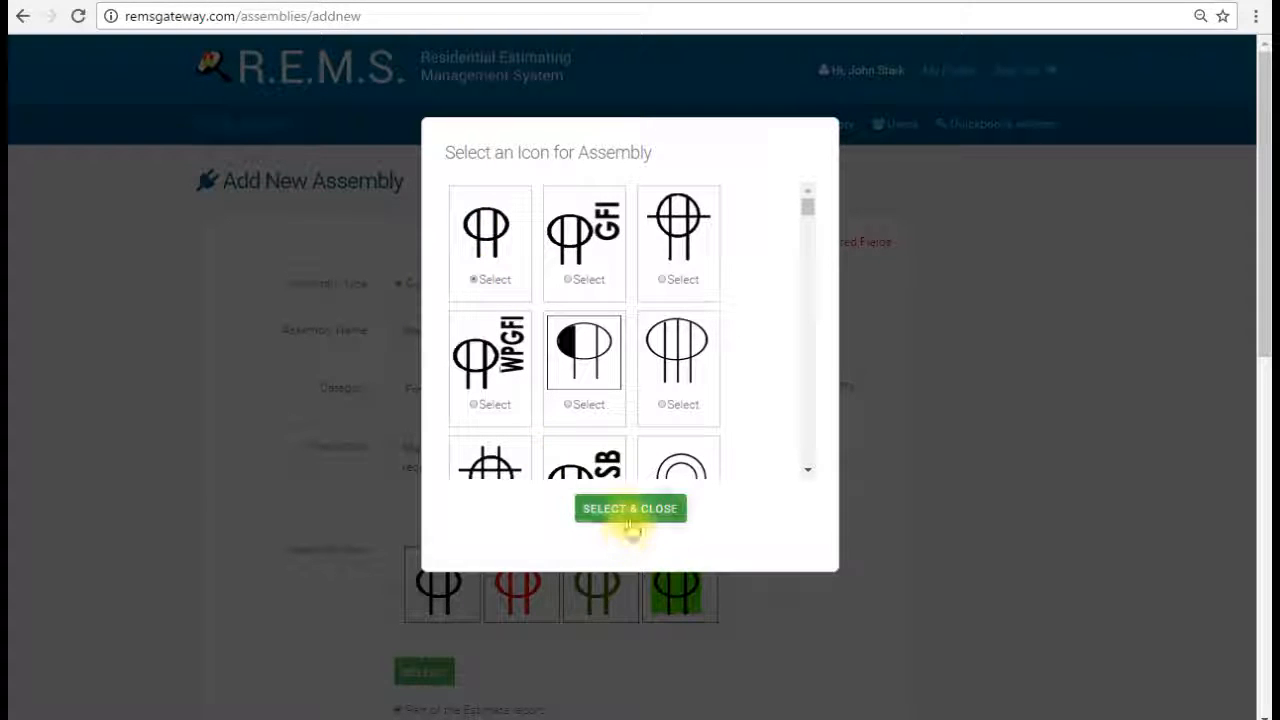
# - Confirm the plain receptacle symbol as the assembly icon and check its color variants on the form
pyautogui.click(630, 512)
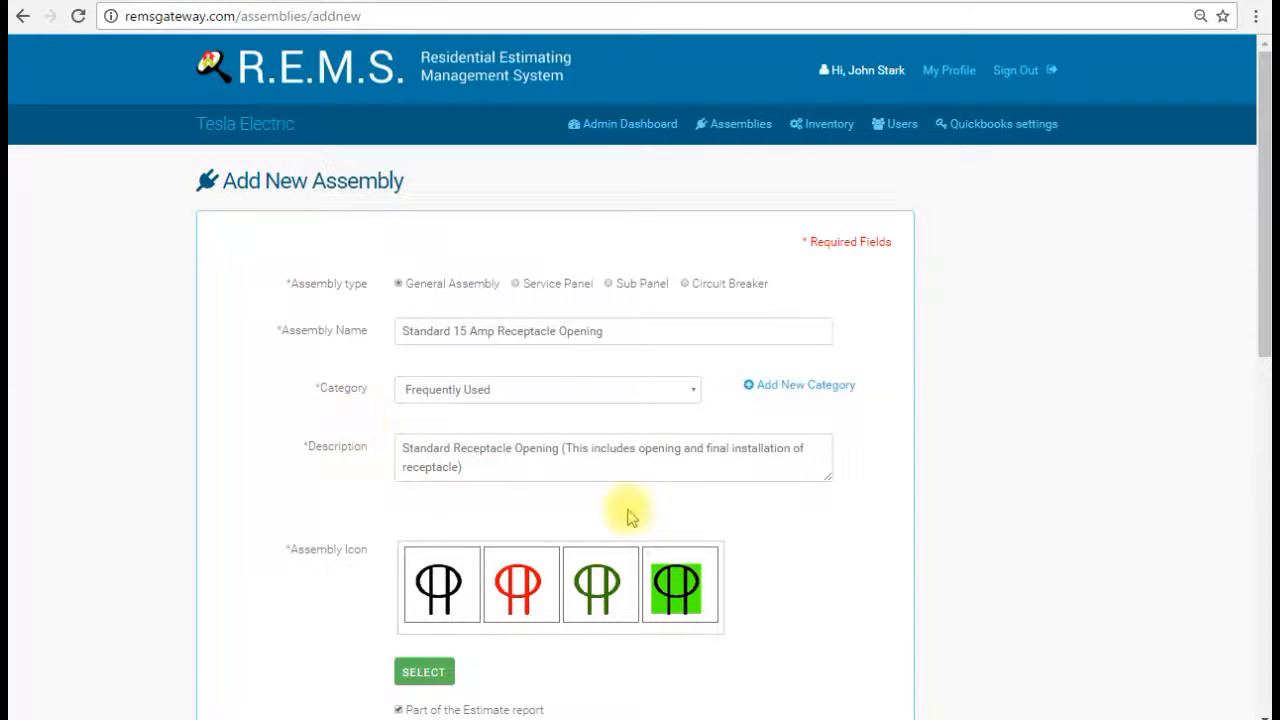
pyautogui.scroll(-3, 622, 560)
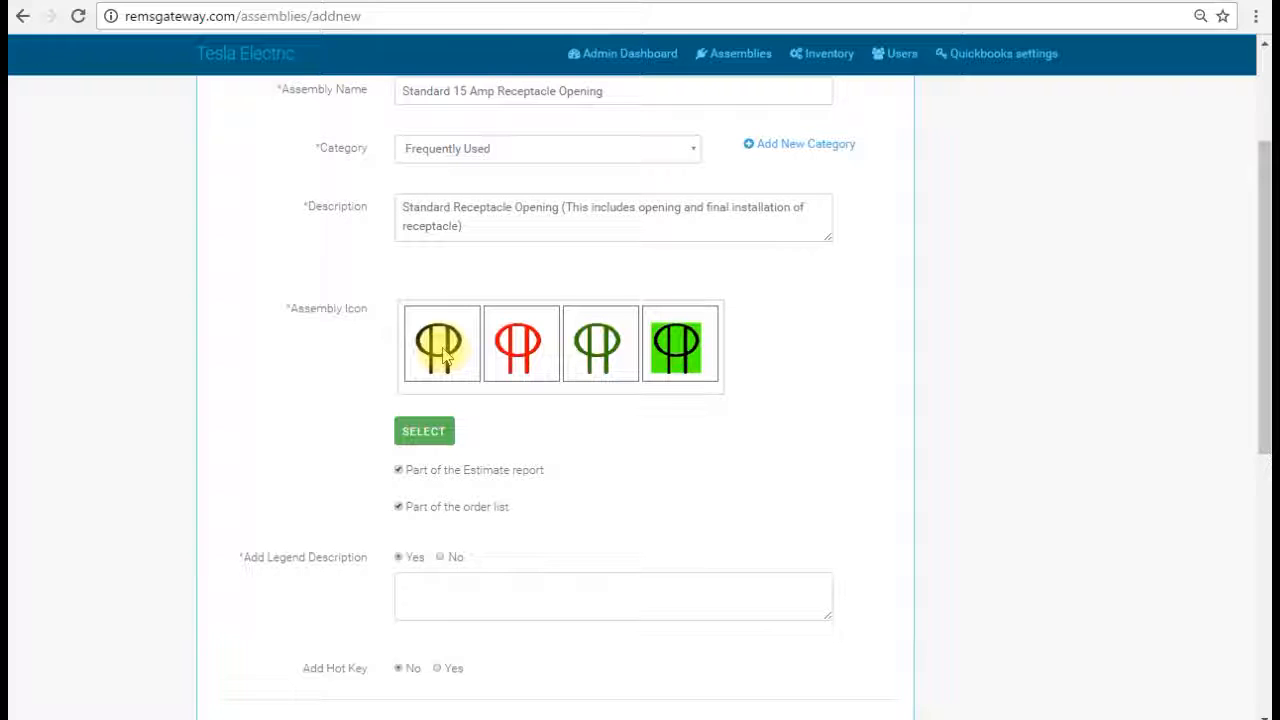
pyautogui.scroll(-2, 729, 335)
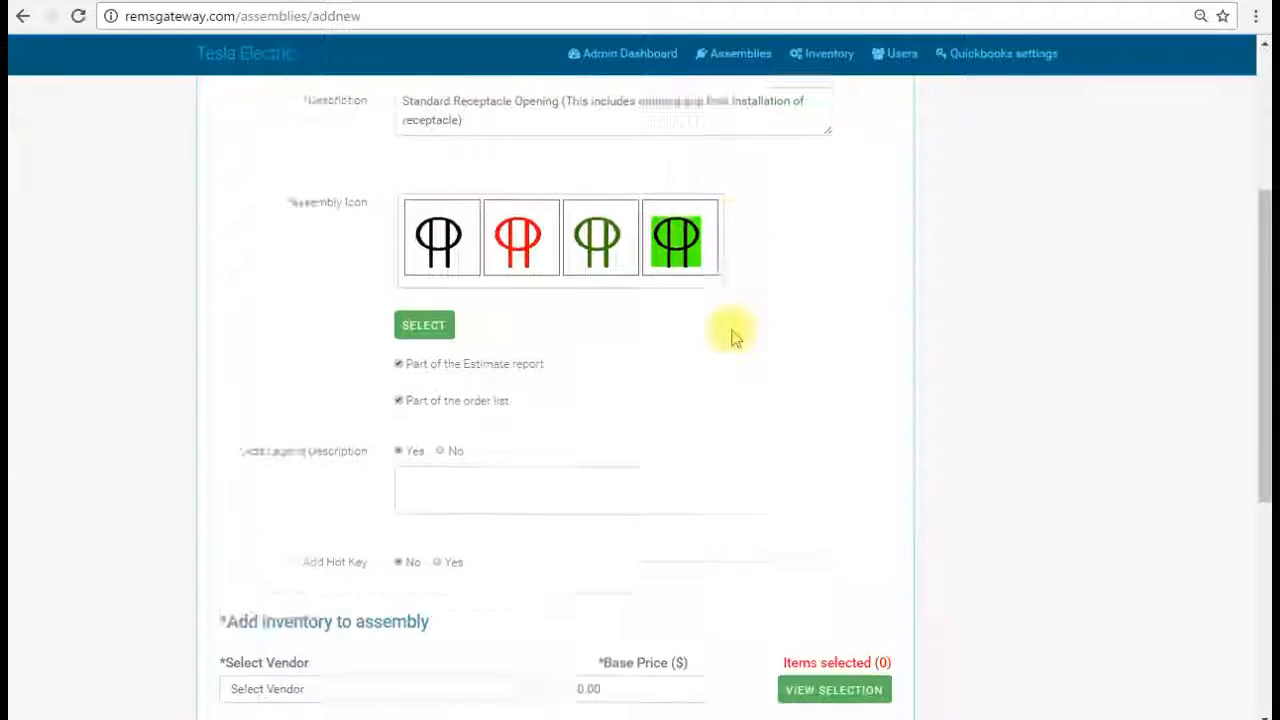
pyautogui.scroll(2, 729, 337)
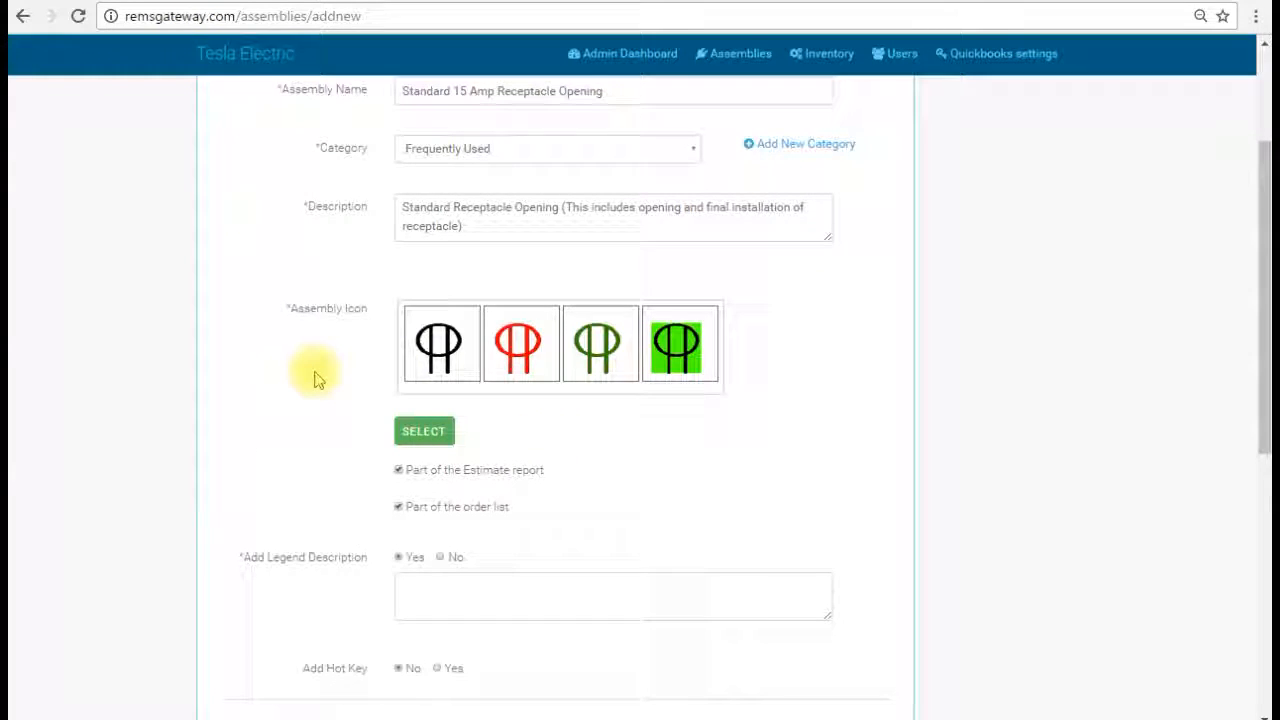
# - Review the new assembly's general details, icon variants, and the estimate report, order list, legend and hot key options
pyautogui.scroll(-2, 320, 374)
pyautogui.scroll(2, 323, 371)
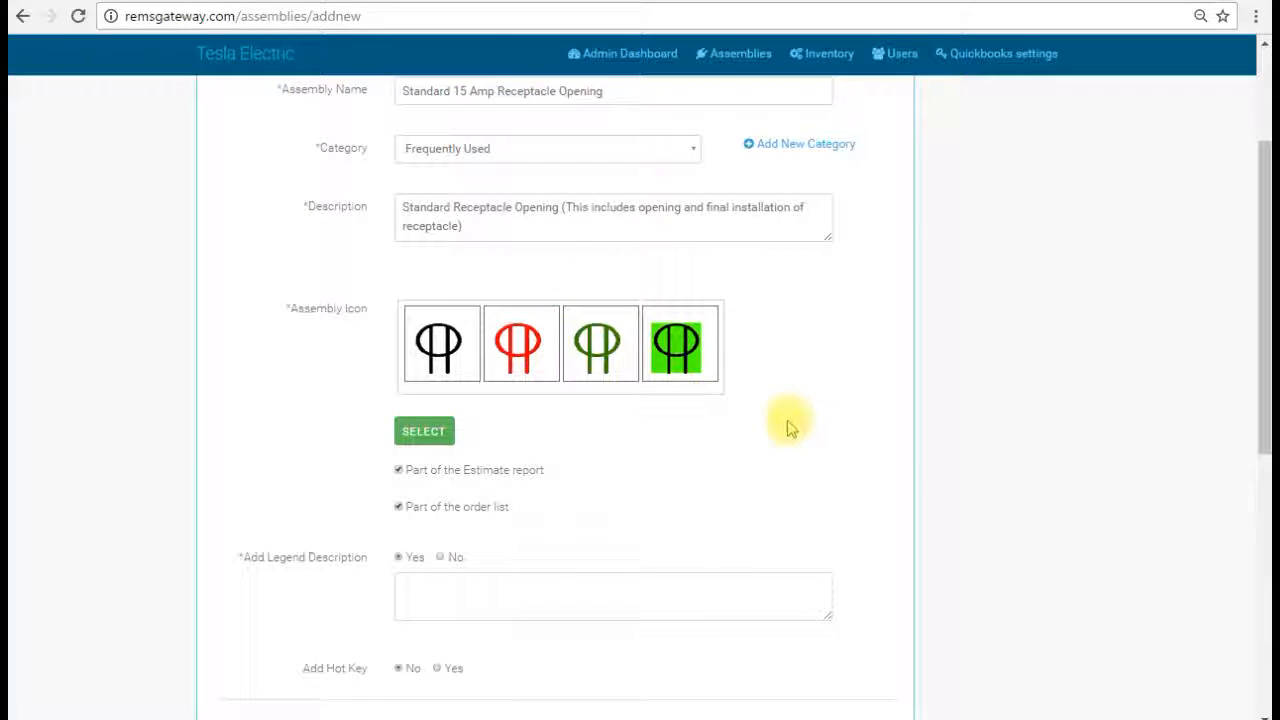
pyautogui.scroll(1, 787, 428)
pyautogui.scroll(2, 823, 443)
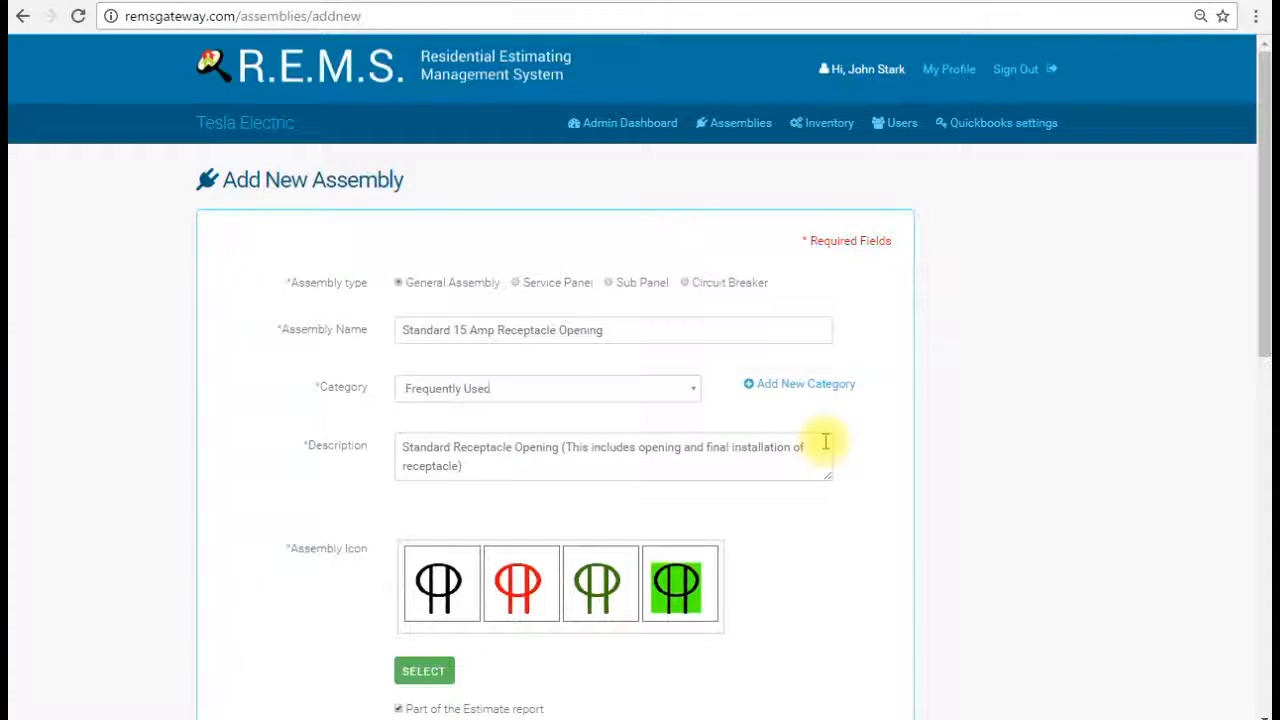
pyautogui.scroll(-2, 823, 443)
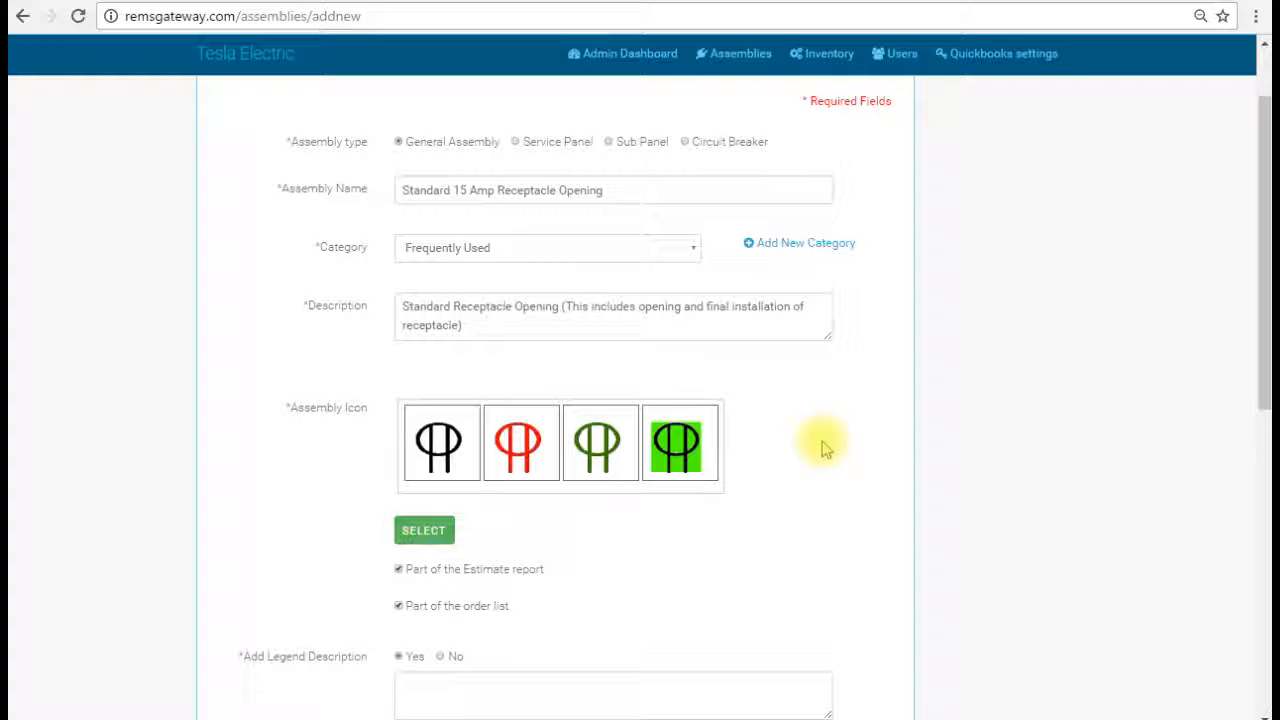
pyautogui.scroll(2, 823, 443)
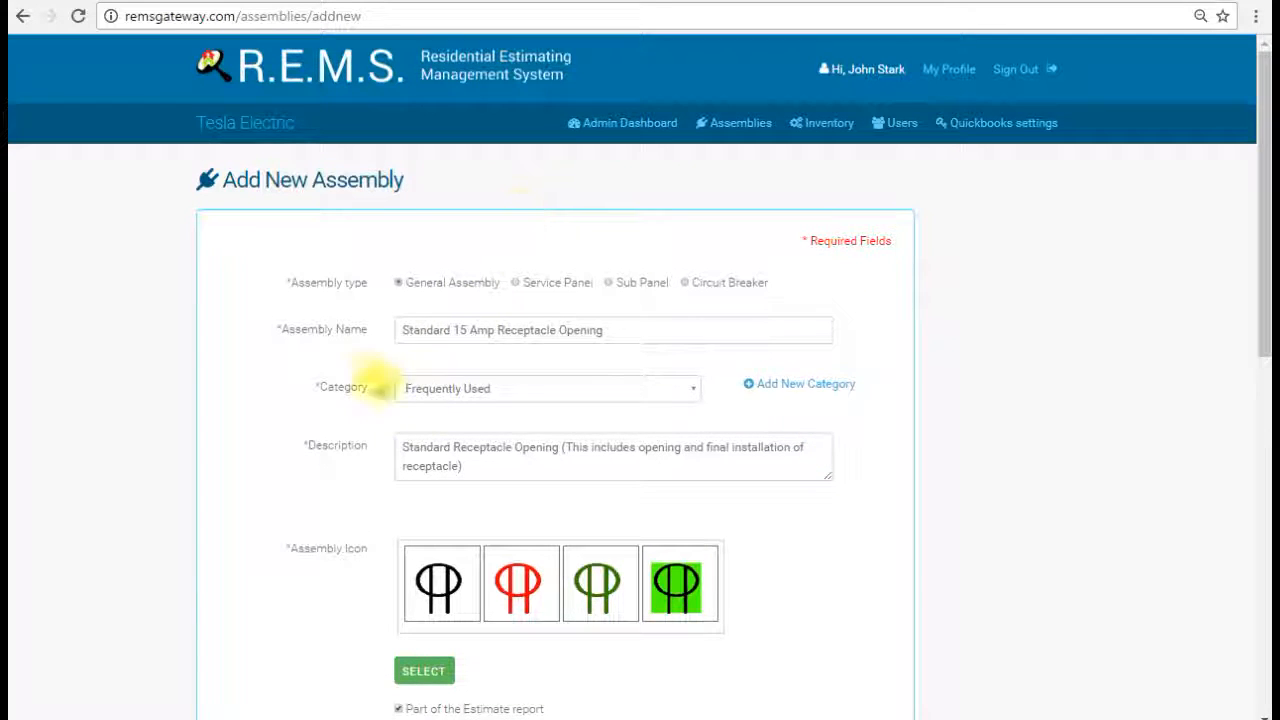
pyautogui.scroll(-3, 337, 354)
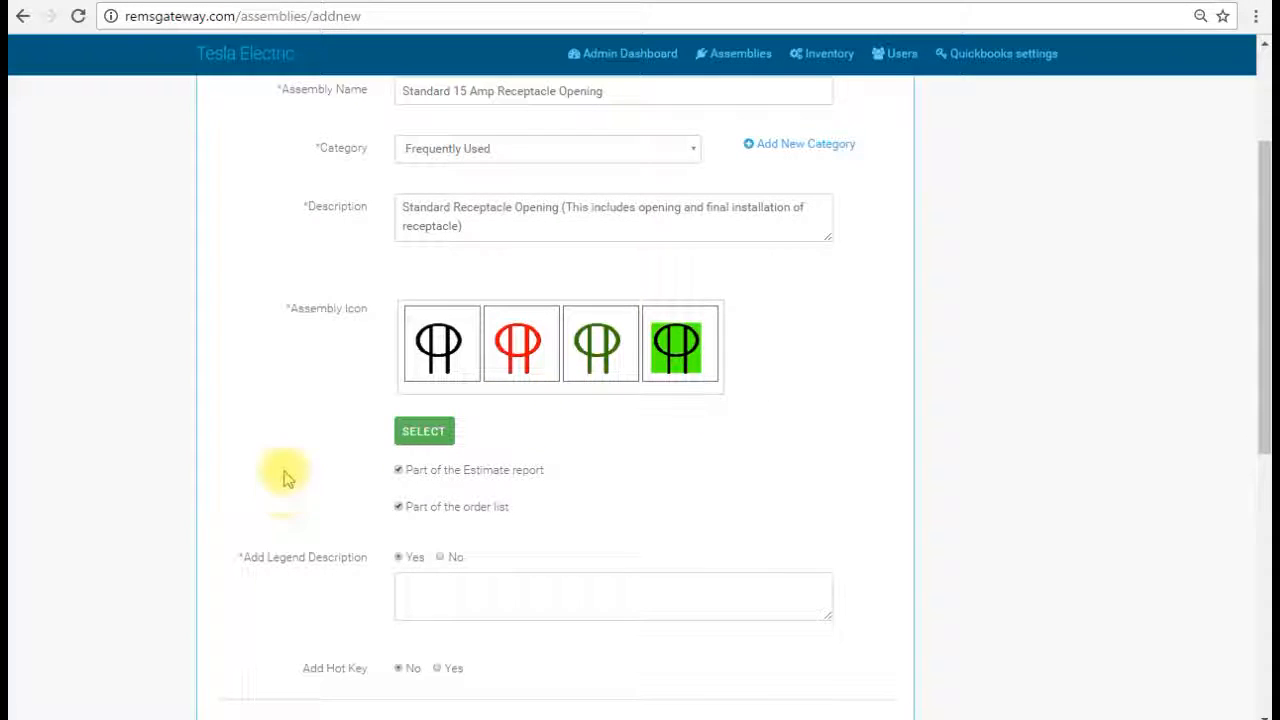
pyautogui.scroll(-1, 286, 477)
pyautogui.scroll(1, 284, 477)
pyautogui.scroll(-2, 286, 477)
pyautogui.scroll(2, 286, 471)
pyautogui.scroll(-1, 286, 468)
pyautogui.scroll(1, 289, 466)
pyautogui.scroll(-2, 298, 460)
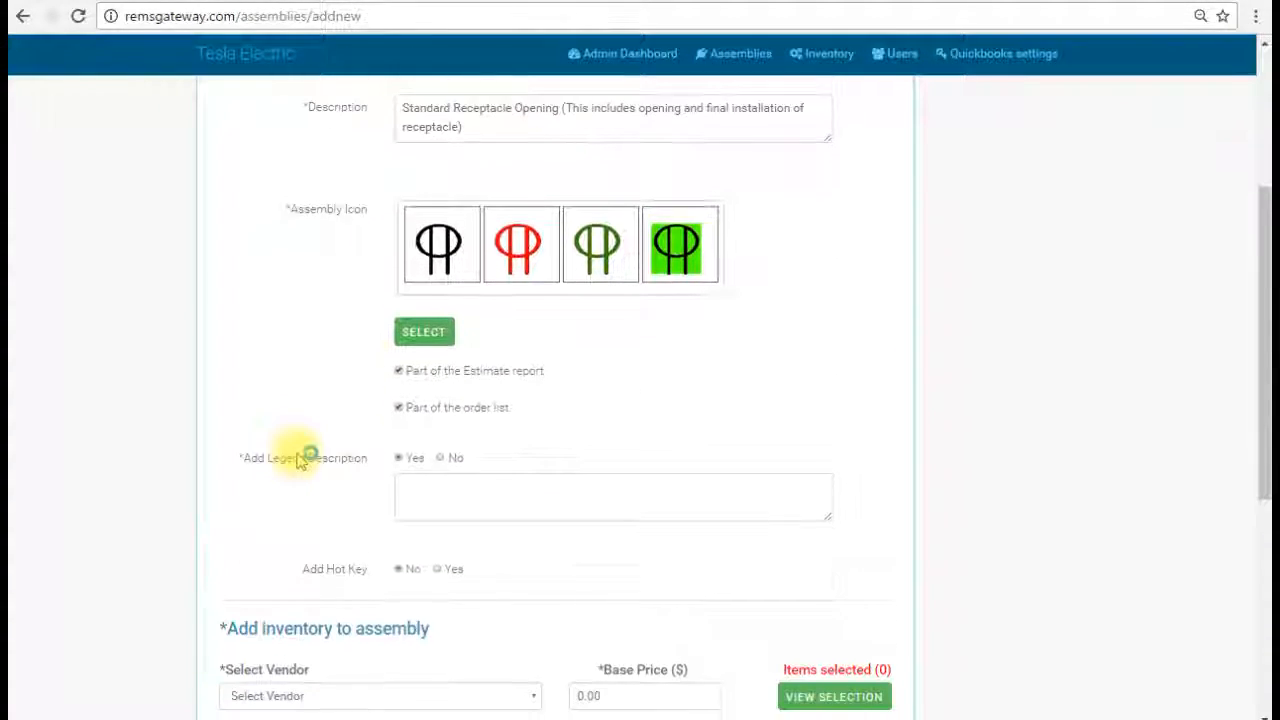
pyautogui.scroll(2, 314, 449)
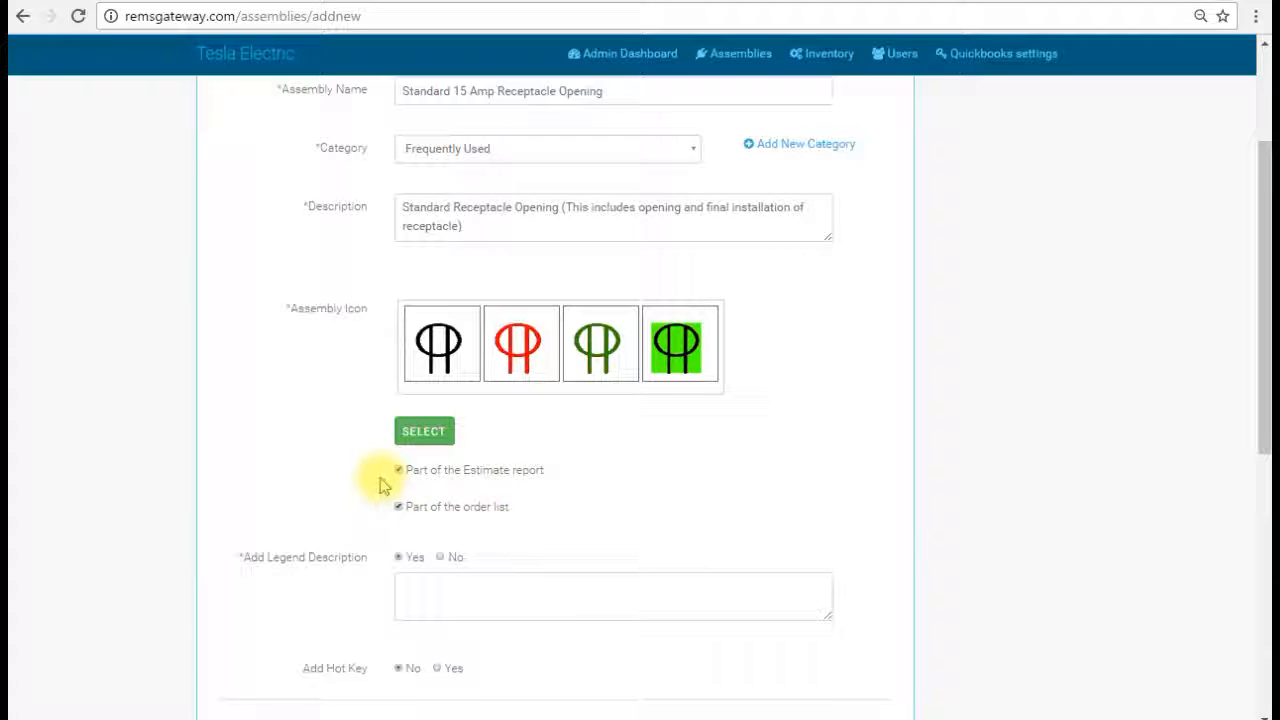
pyautogui.scroll(-1, 360, 475)
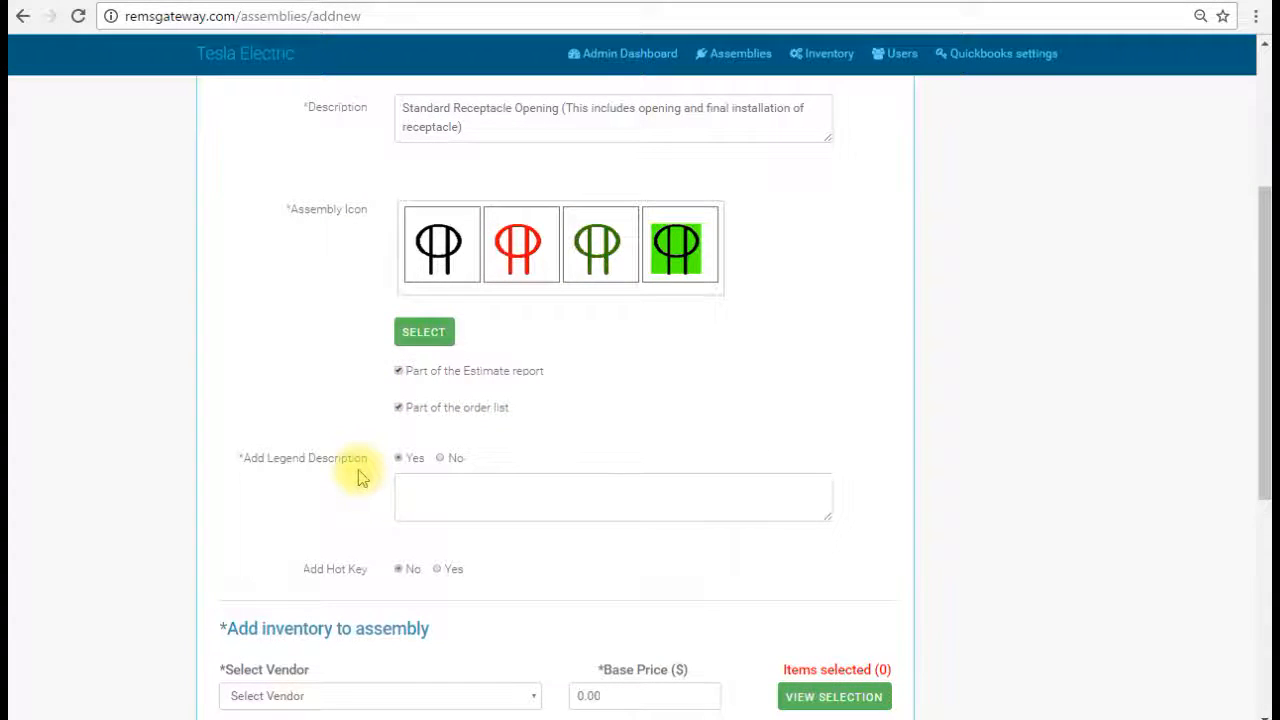
pyautogui.scroll(1, 360, 477)
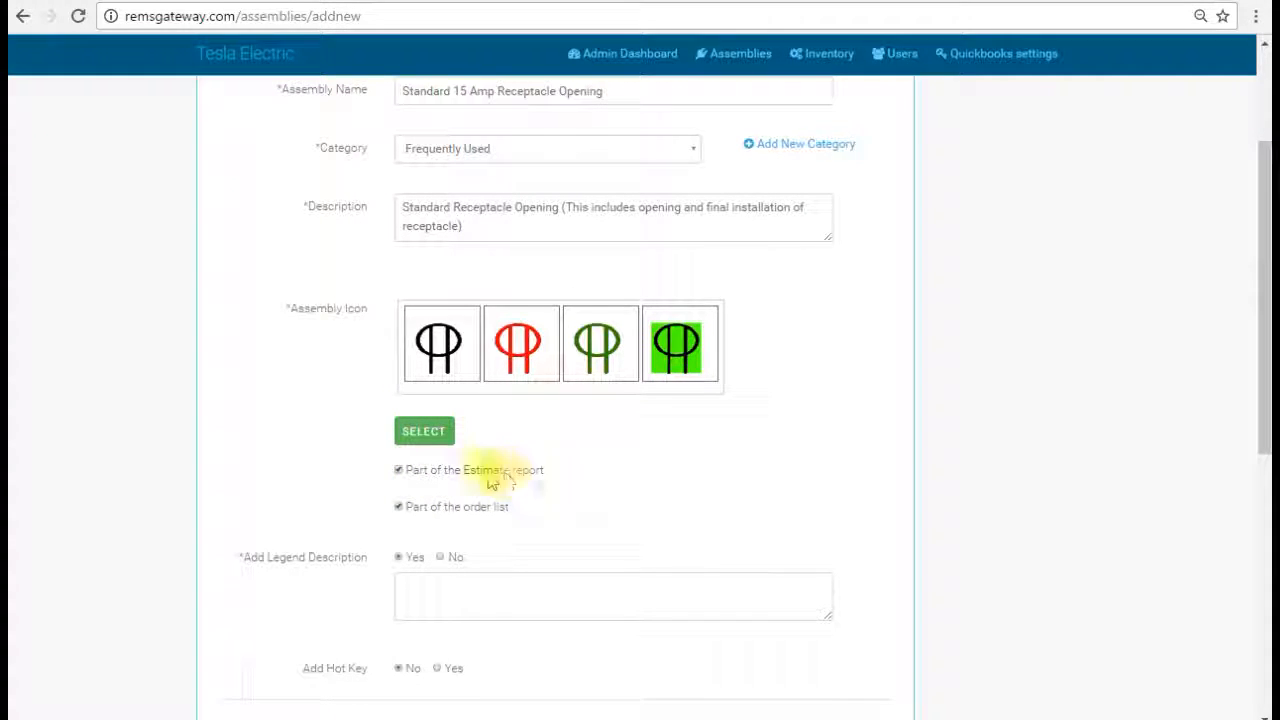
# - Try excluding the assembly from the estimate report and from the order list, restoring each option
pyautogui.click(400, 472)
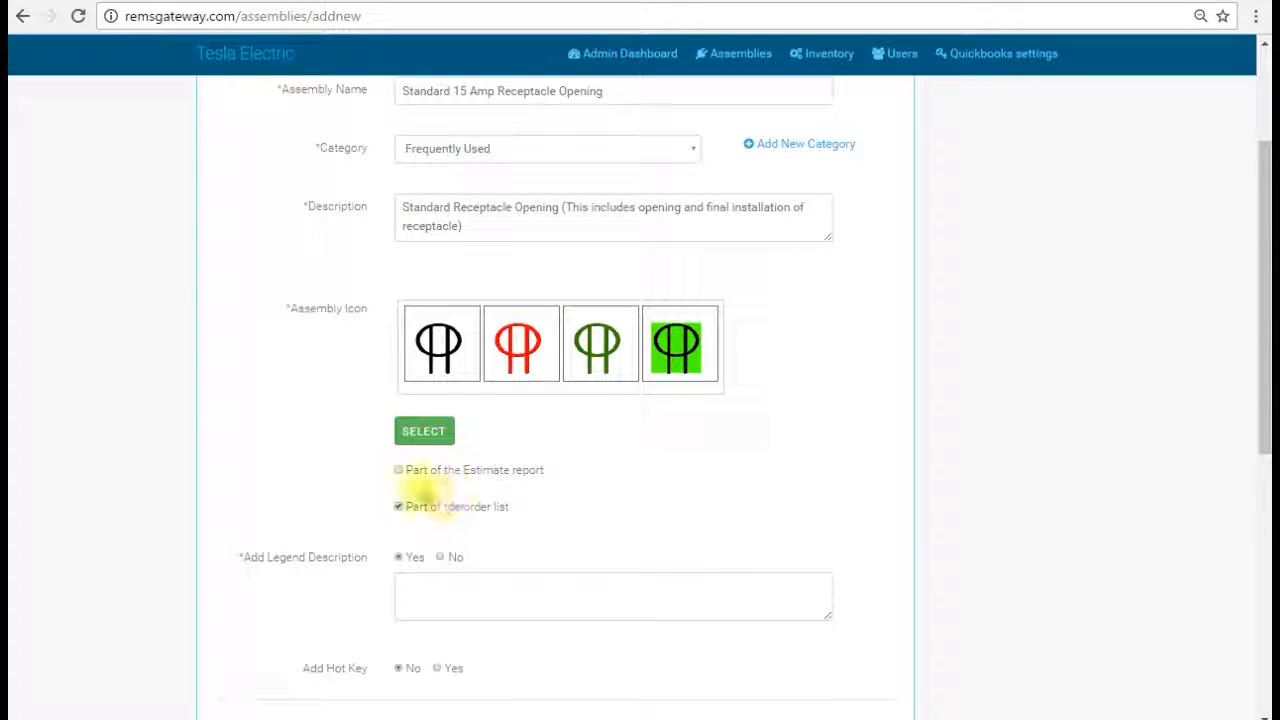
pyautogui.click(399, 470)
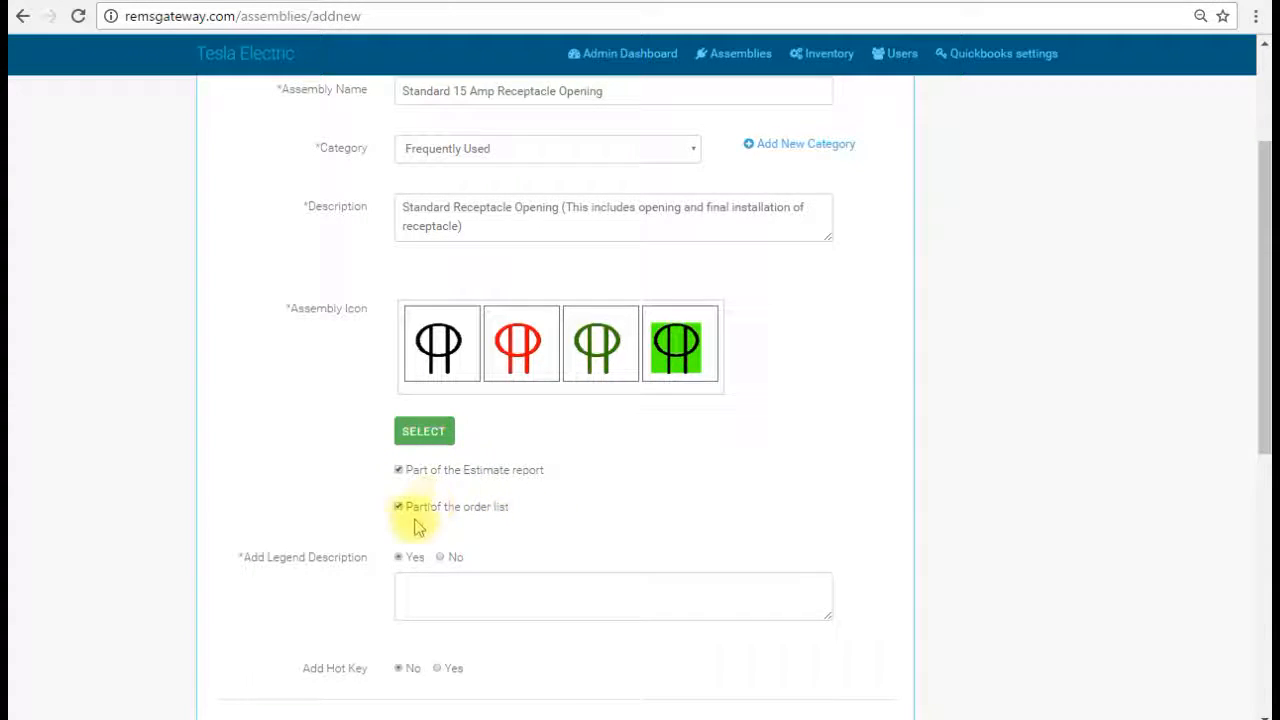
pyautogui.scroll(-1, 470, 500)
pyautogui.scroll(1, 480, 491)
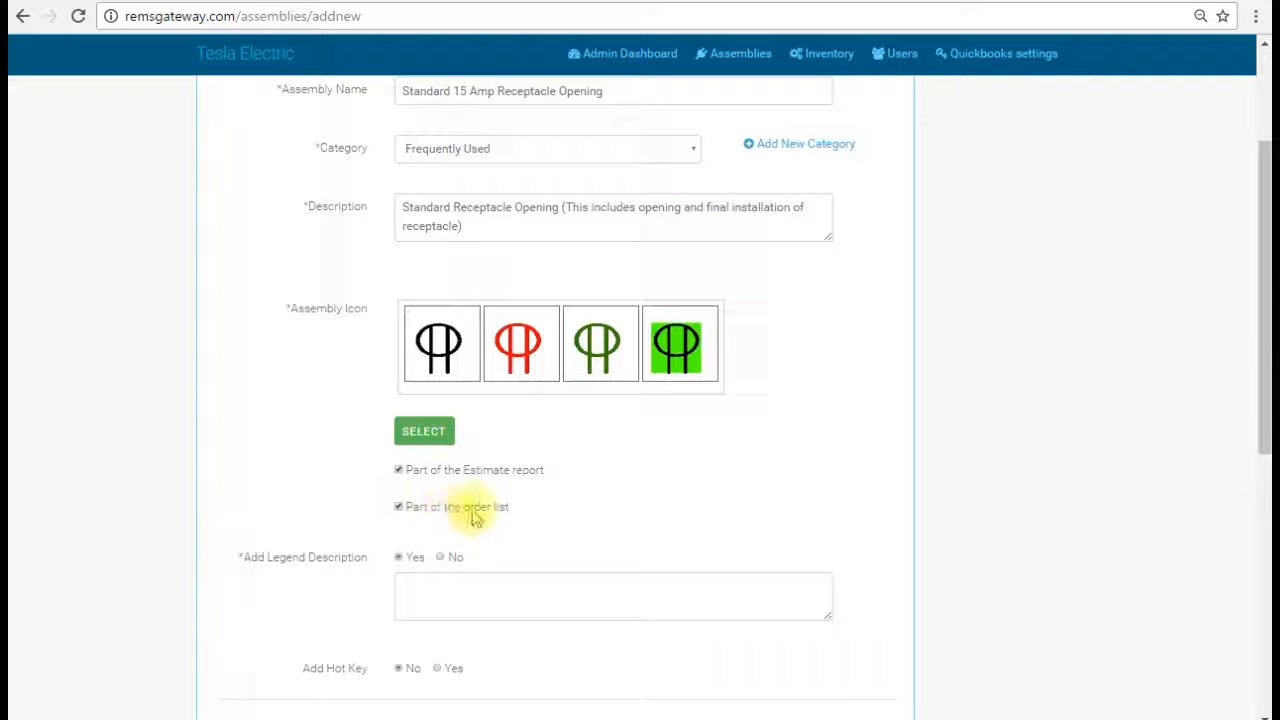
pyautogui.click(399, 508)
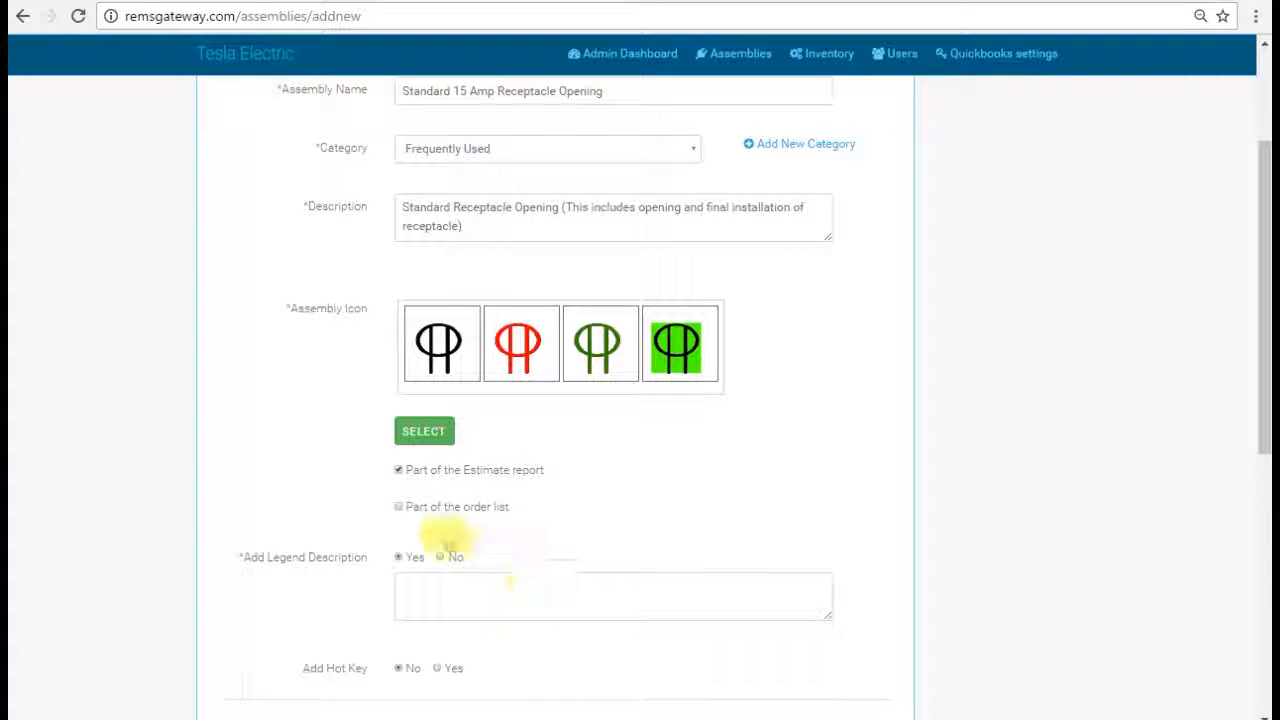
pyautogui.click(399, 508)
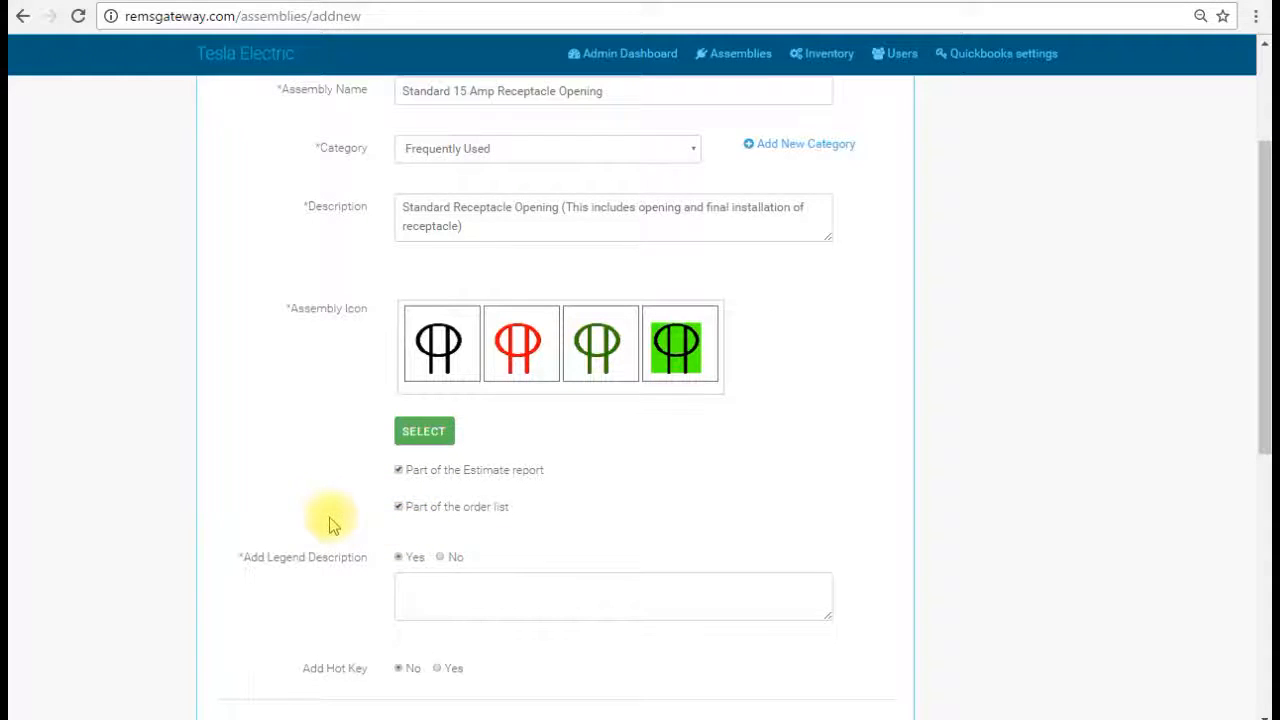
# - Enter "Standard Receptacle Opening" as the assembly's legend description
pyautogui.scroll(-1, 330, 523)
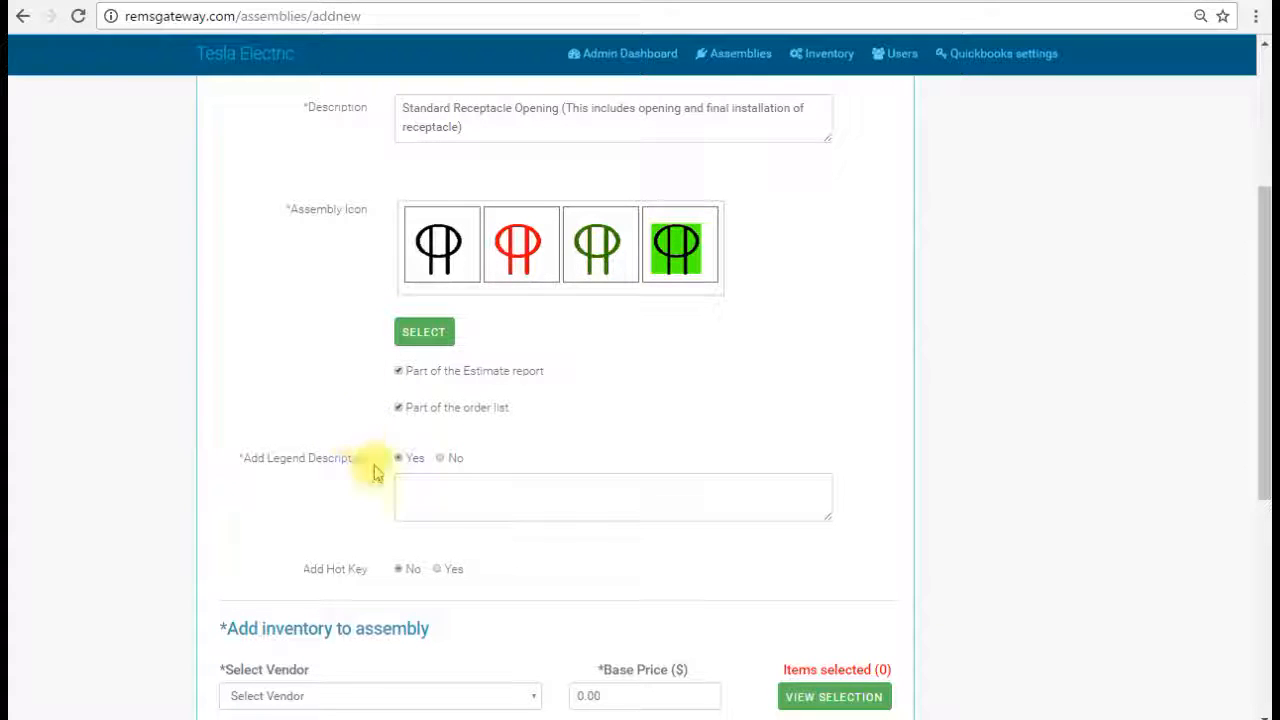
pyautogui.click(452, 490)
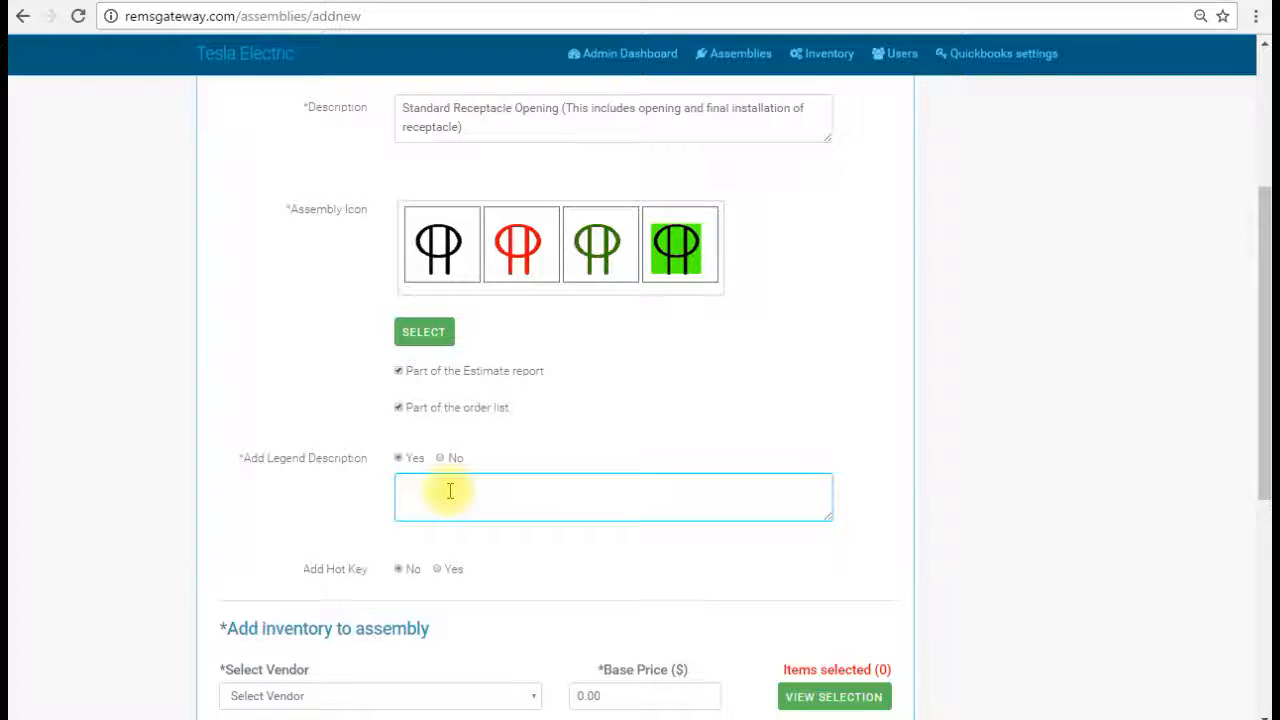
pyautogui.write('Standard Res')
pyautogui.write('eptacle ')
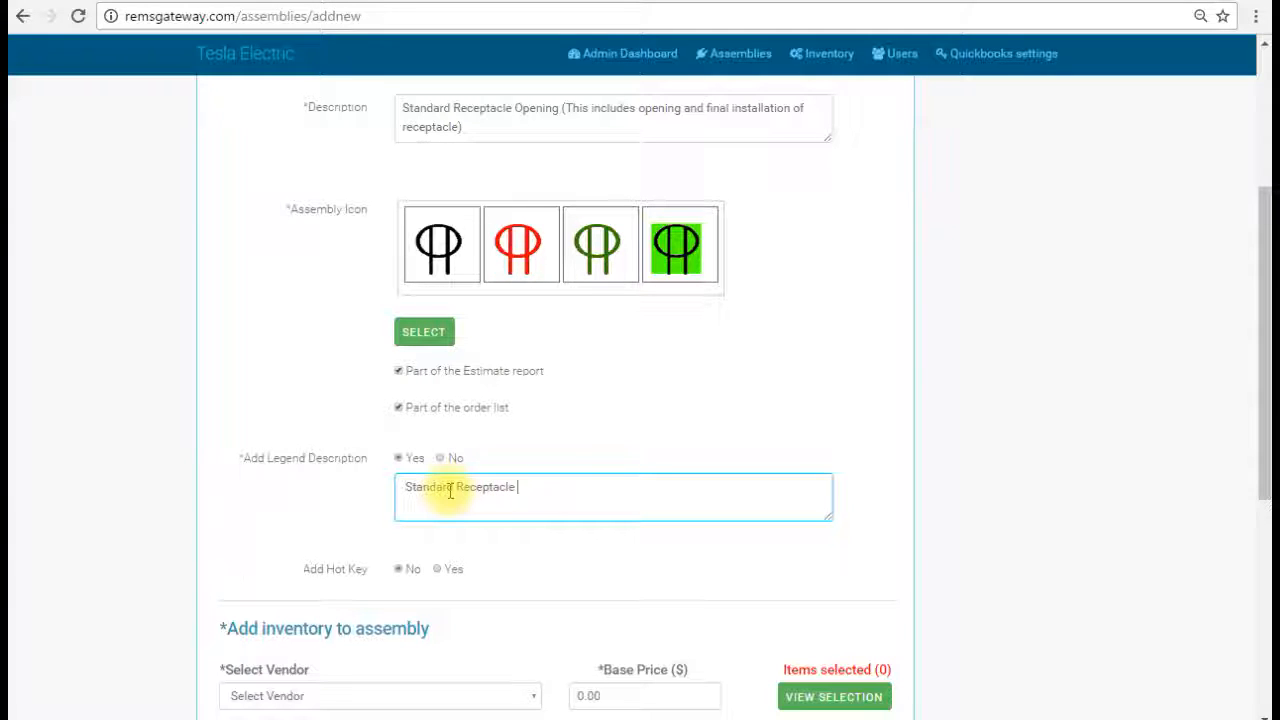
pyautogui.write('Oprnin')
pyautogui.press('BackSpace')
pyautogui.press('BackSpace')
pyautogui.press('BackSpace')
pyautogui.press('BackSpace')
pyautogui.press('BackSpace')
pyautogui.write('pening')
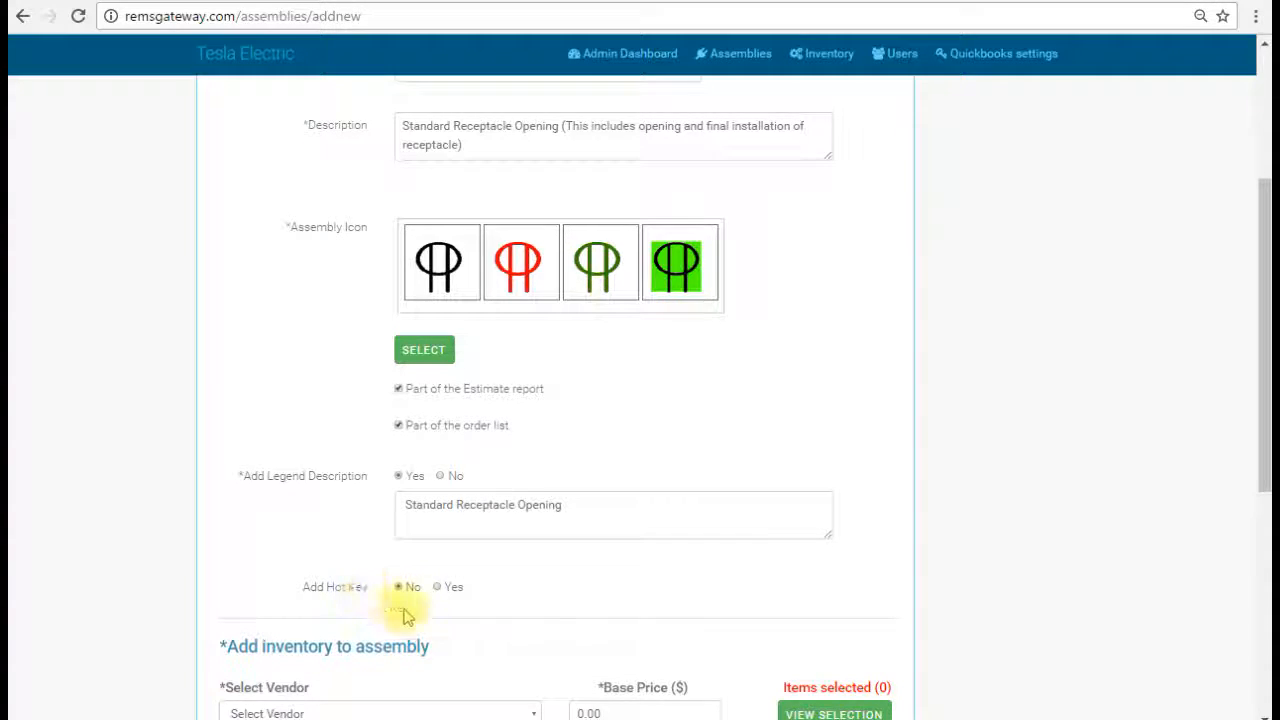
# - Enable a hot key for the assembly, assign it Ctrl + a, and set the icon type to Opaque
pyautogui.click(438, 588)
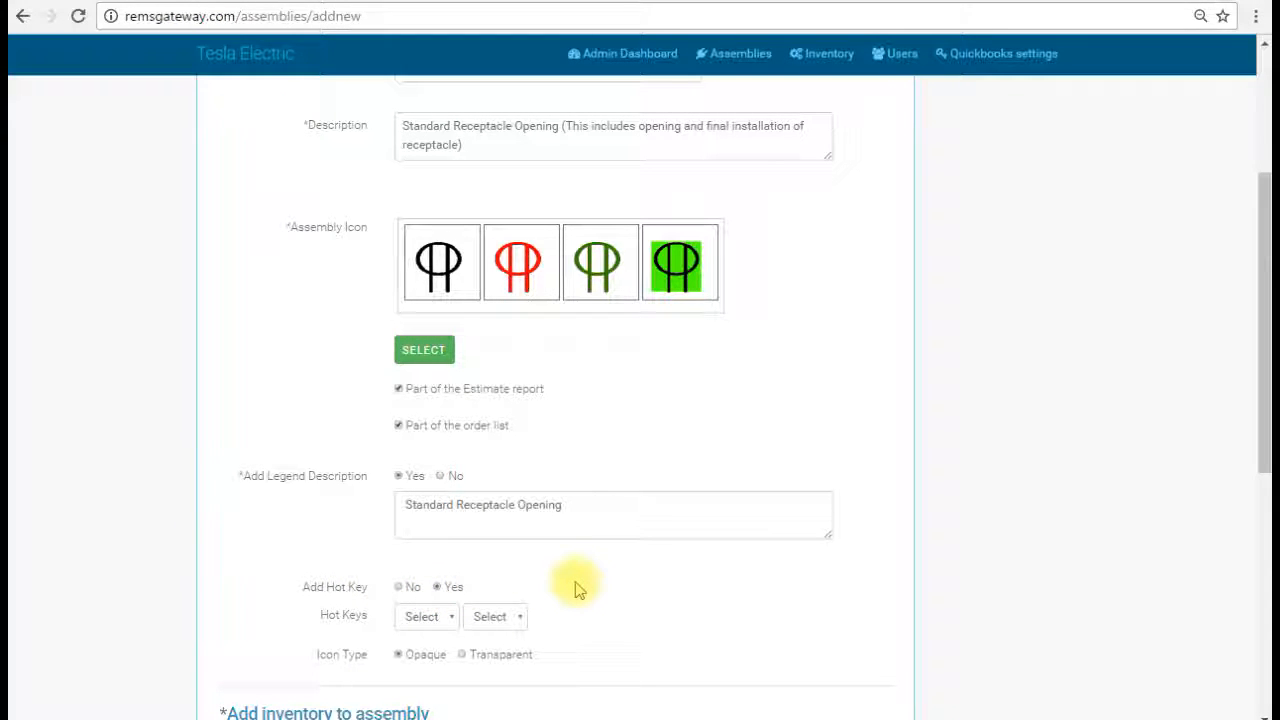
pyautogui.click(452, 622)
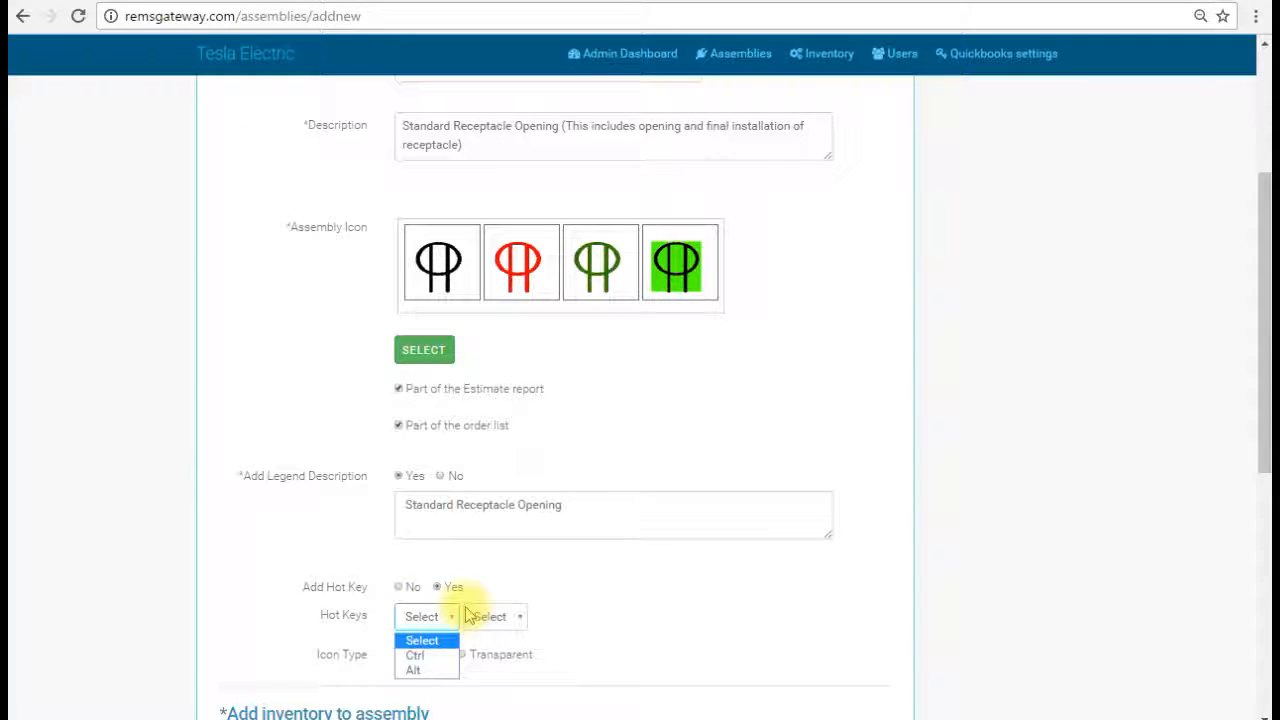
pyautogui.click(427, 656)
pyautogui.click(521, 618)
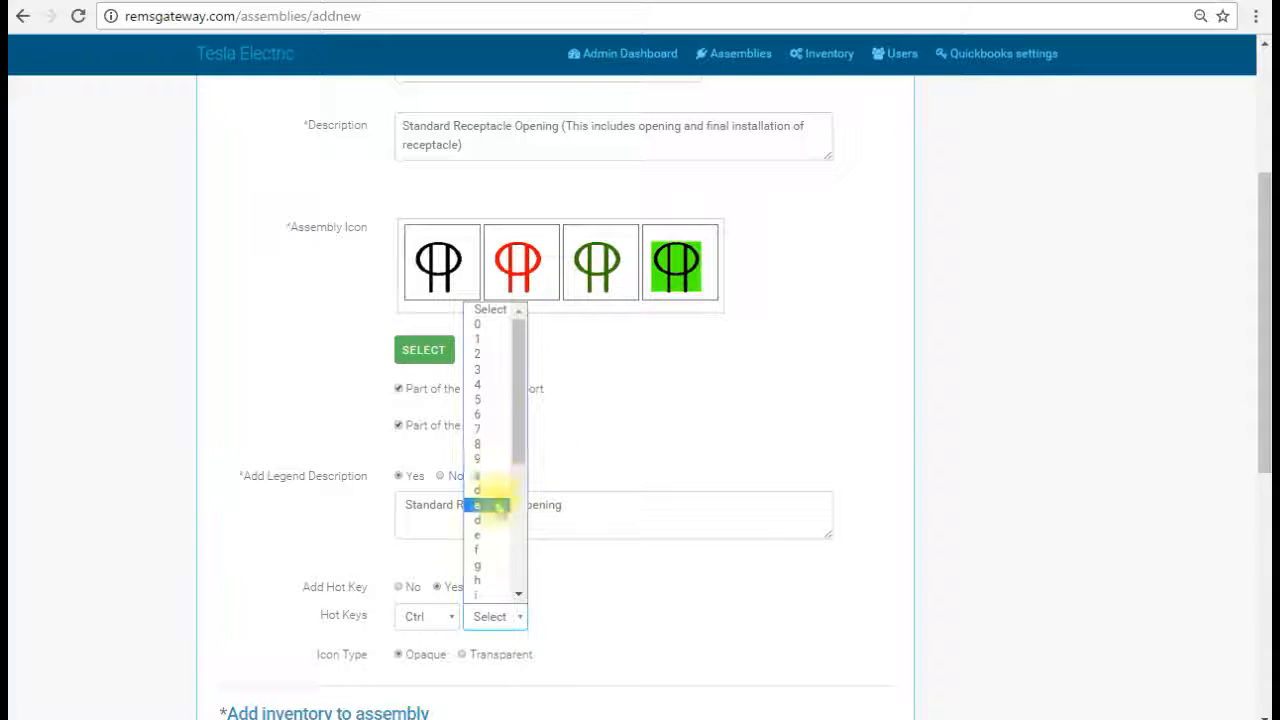
pyautogui.click(491, 474)
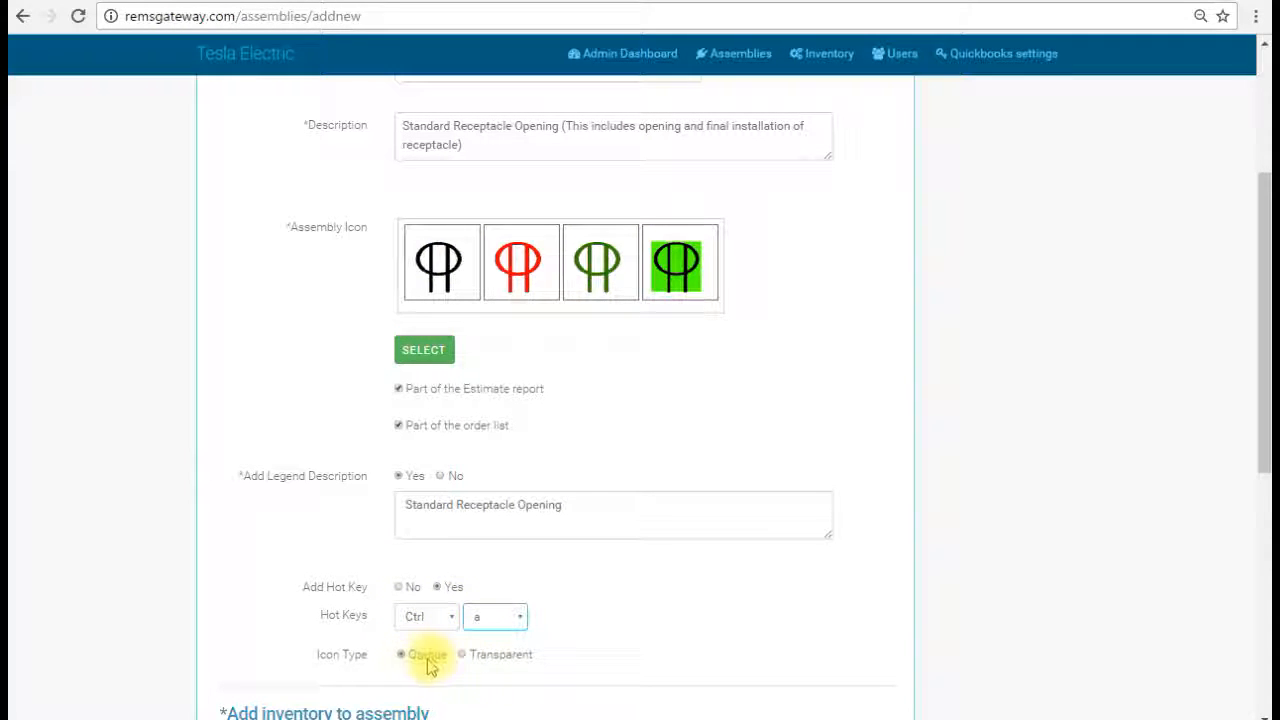
pyautogui.click(461, 655)
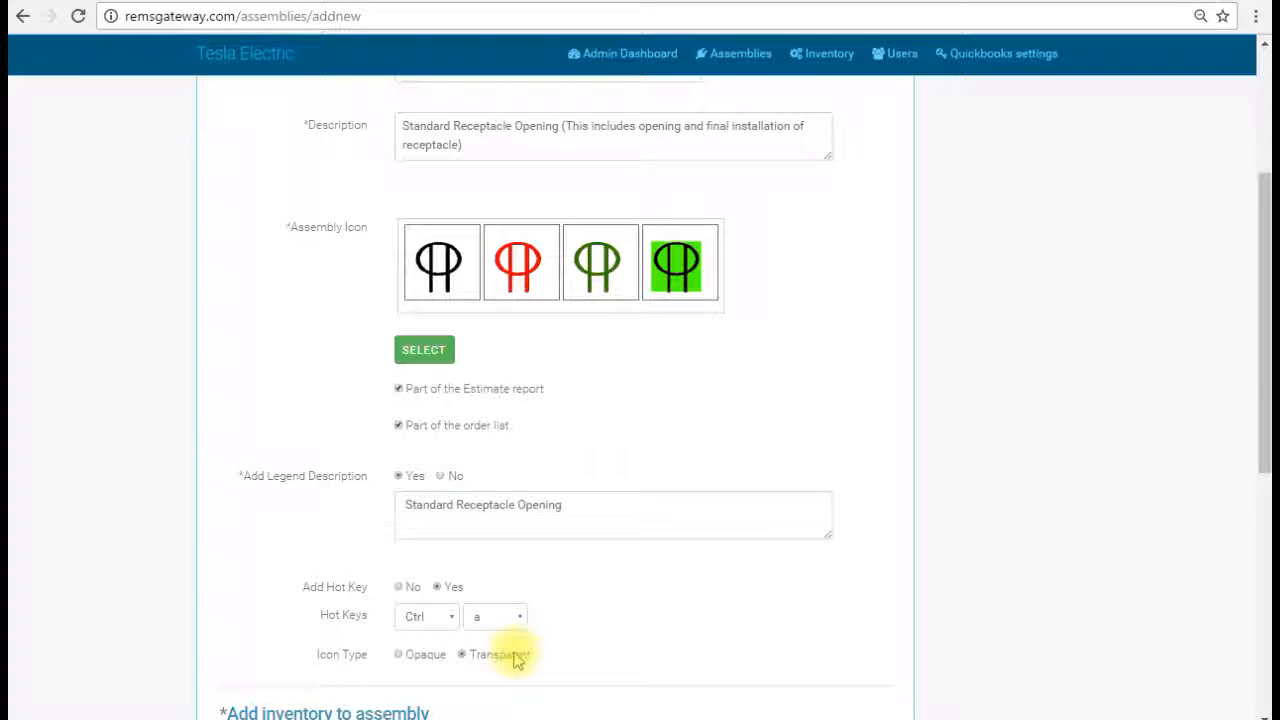
pyautogui.click(399, 655)
# - Choose Crestmore Electrical Supply as the inventory vendor for the assembly and browse its parts list
pyautogui.scroll(-2, 585, 591)
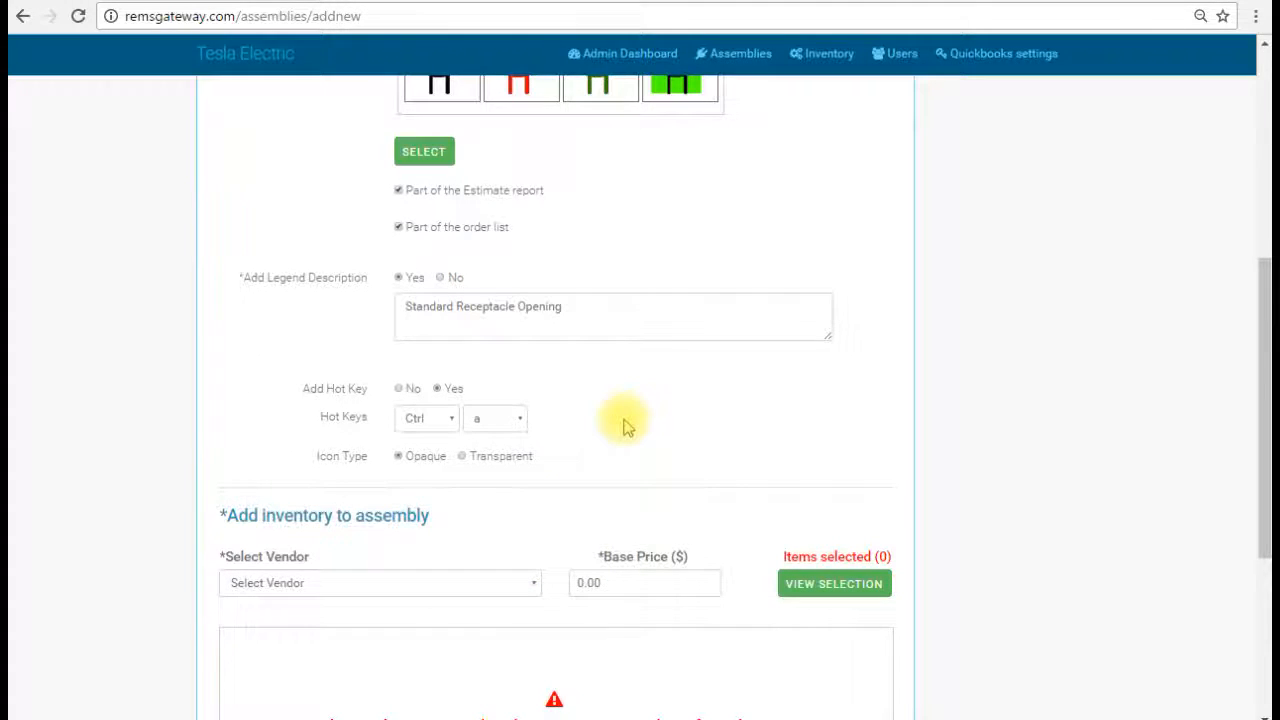
pyautogui.scroll(-1, 626, 423)
pyautogui.scroll(-1, 576, 424)
pyautogui.scroll(-1, 577, 418)
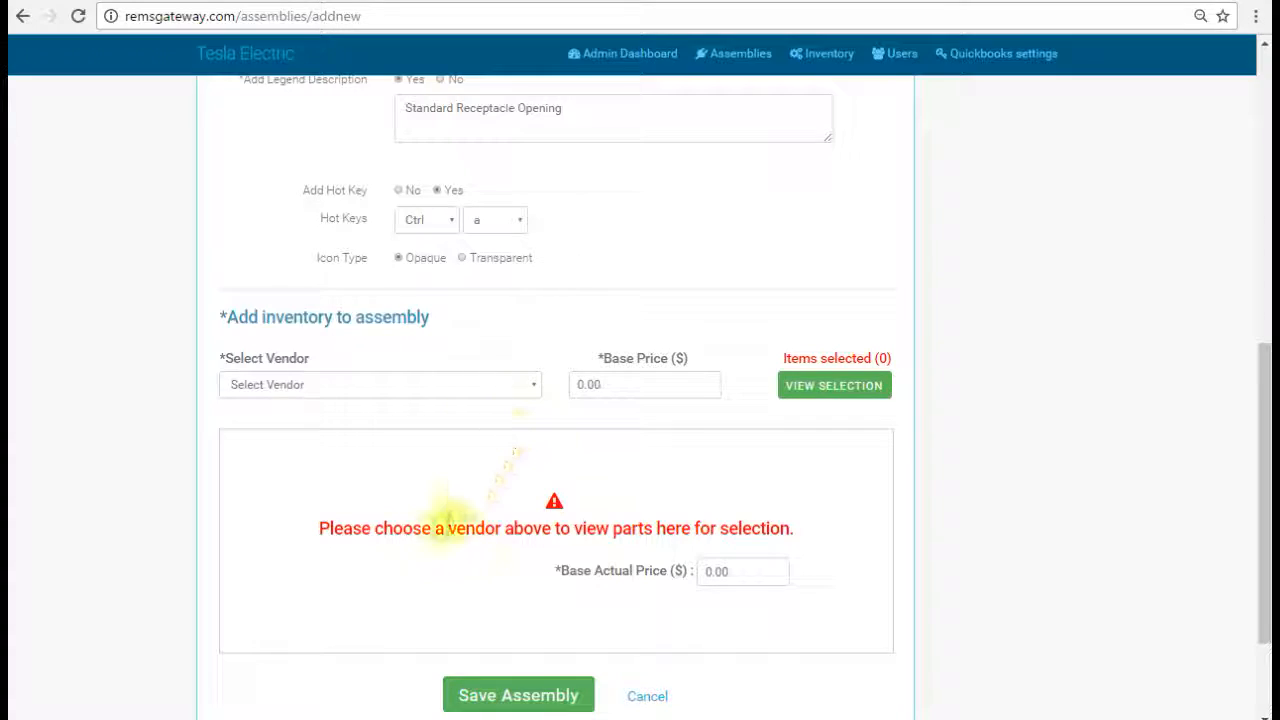
pyautogui.scroll(-2, 437, 517)
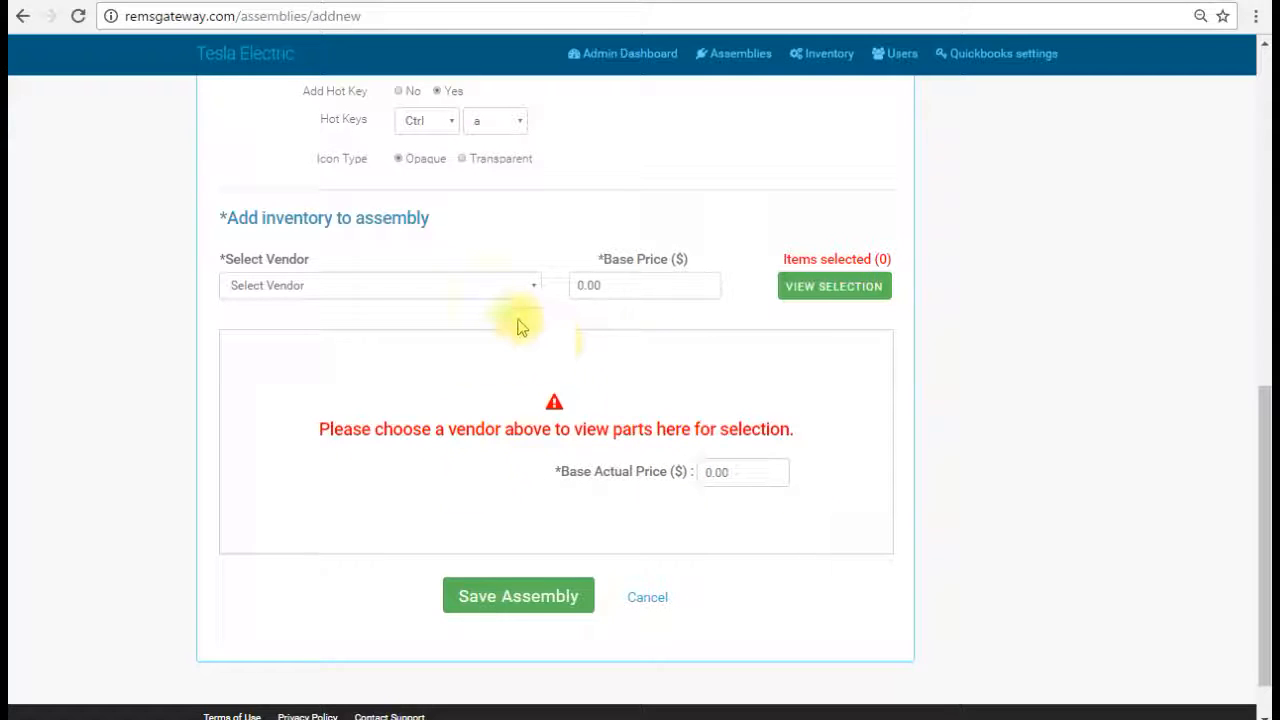
pyautogui.click(532, 286)
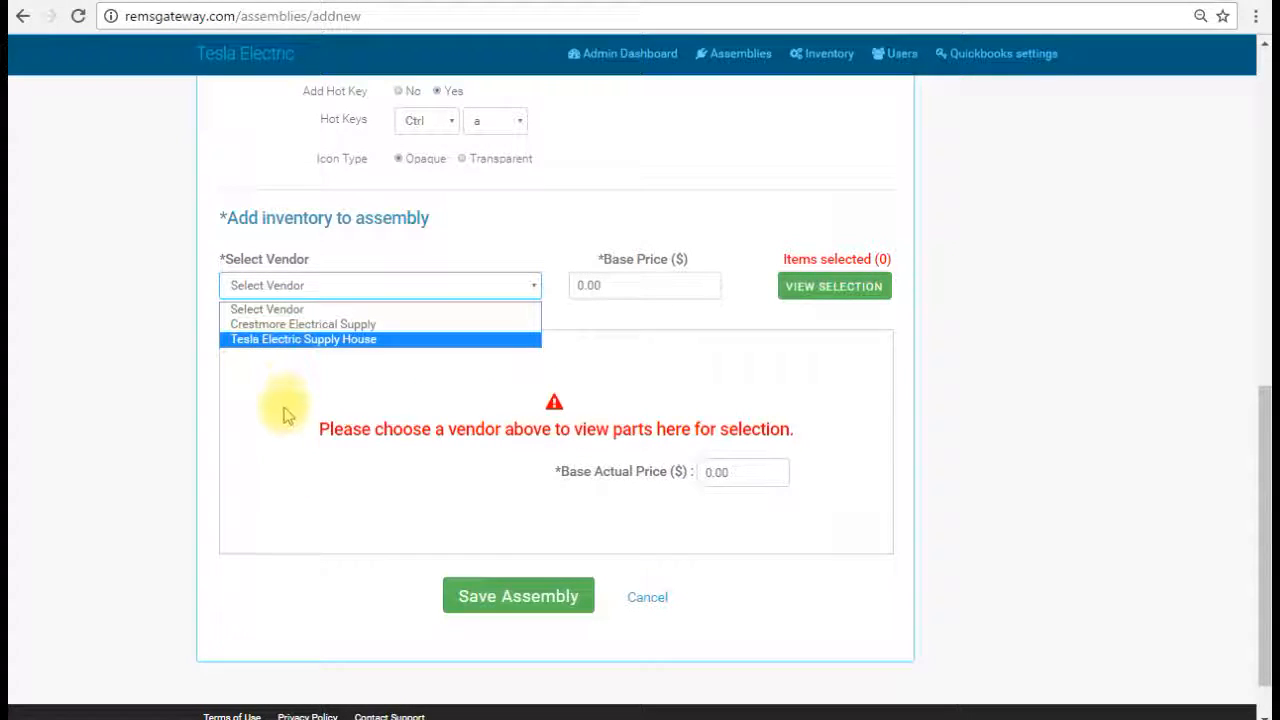
pyautogui.click(308, 326)
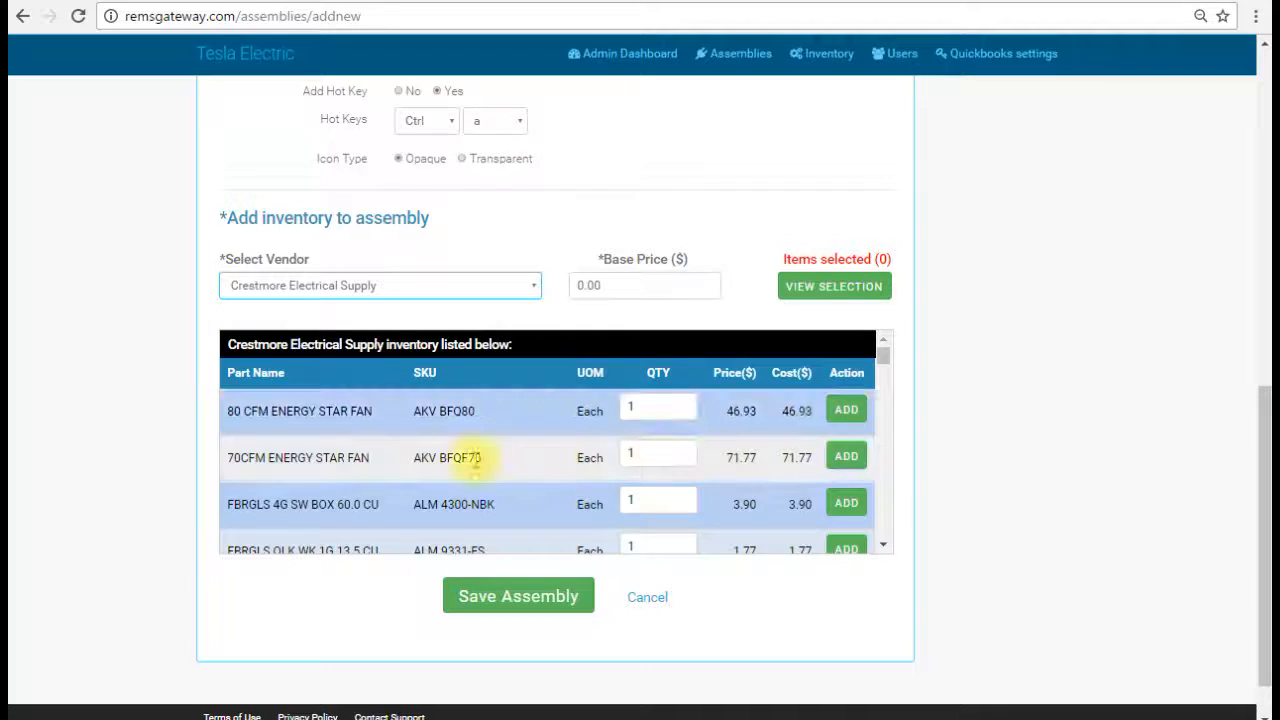
pyautogui.scroll(-3, 472, 455)
pyautogui.scroll(-8, 472, 455)
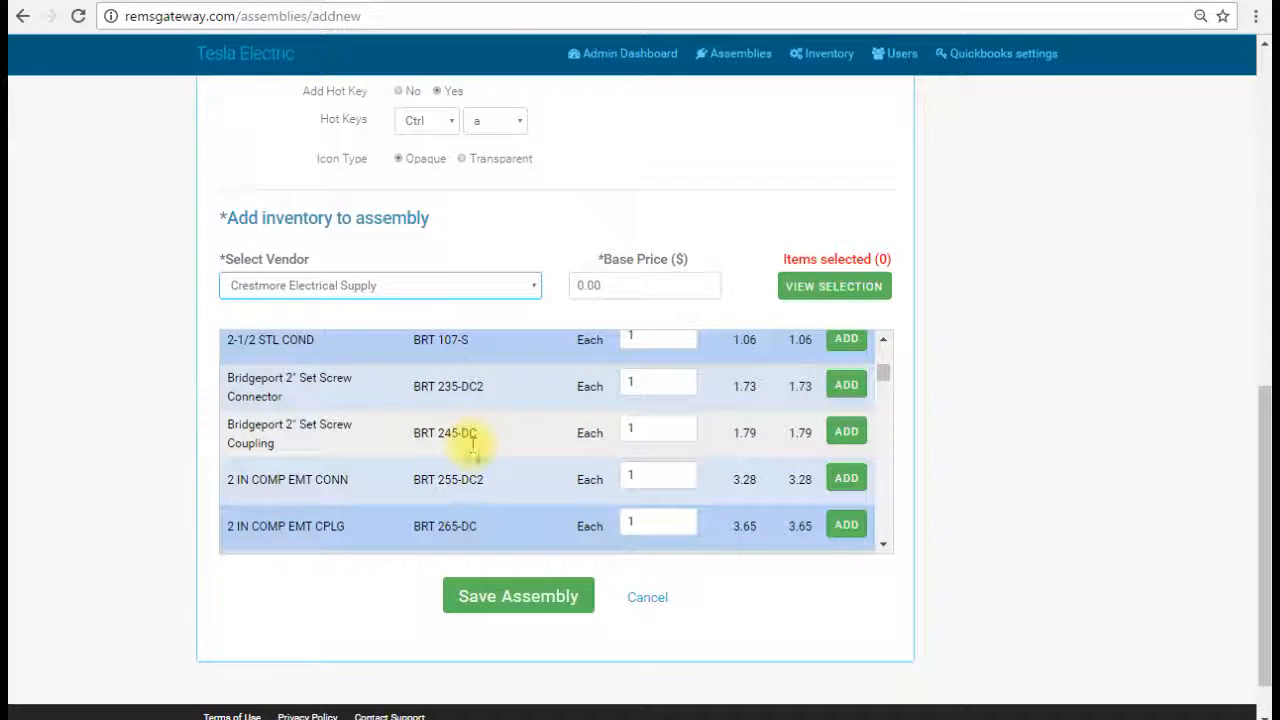
pyautogui.scroll(5, 375, 452)
pyautogui.scroll(6, 375, 452)
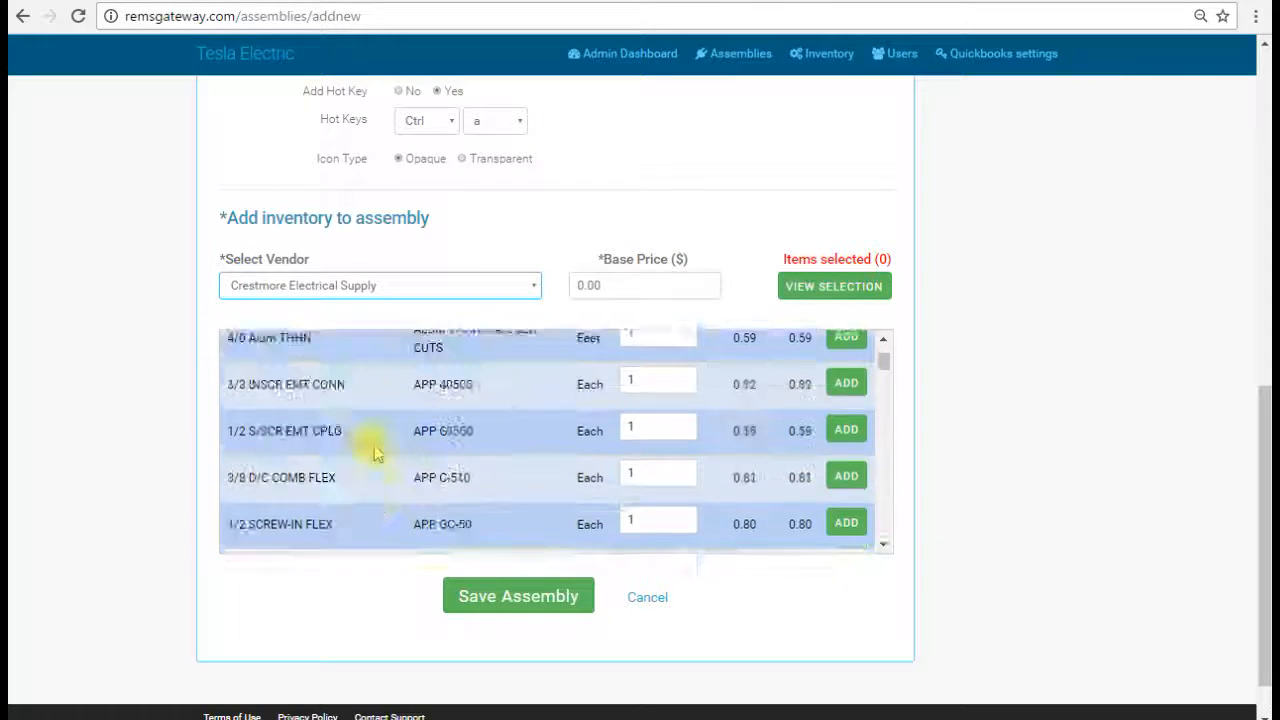
pyautogui.scroll(5, 375, 452)
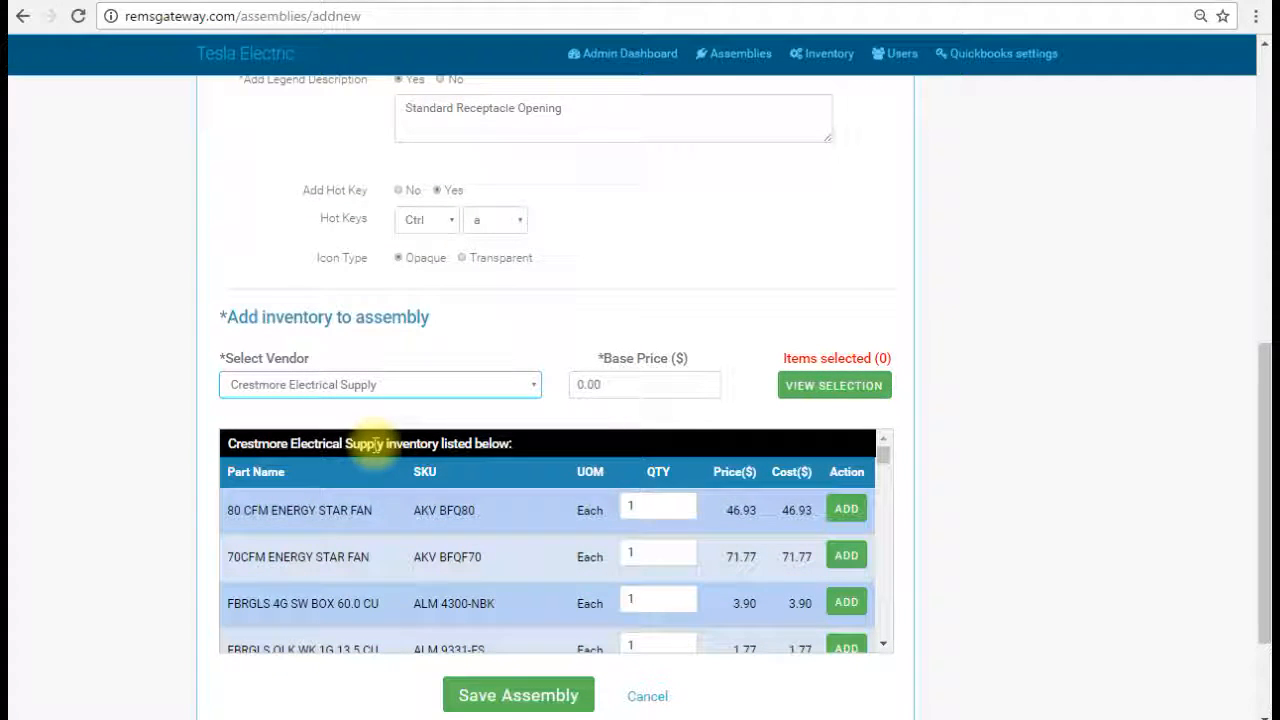
# - Add one TR DUP REC 15A/125V receptacle, SKU PNS 3232-TR (DTC), from the Crestmore inventory to the assembly
pyautogui.scroll(-3, 381, 490)
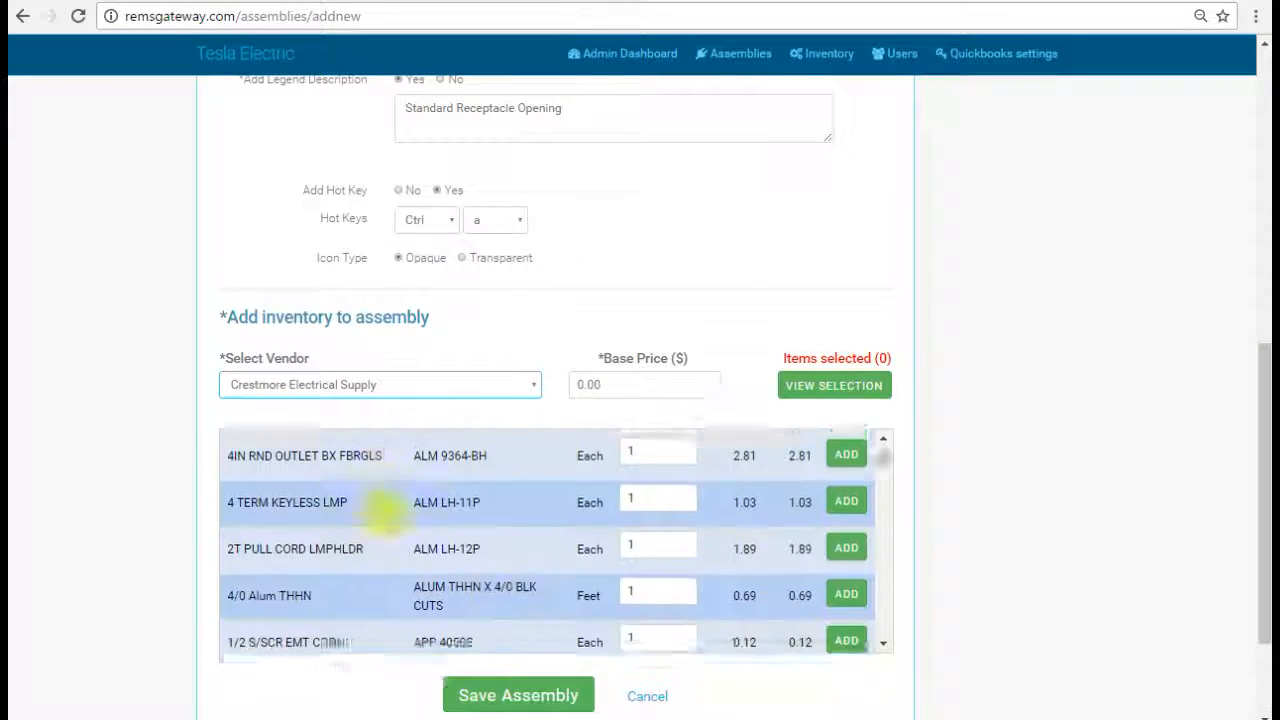
pyautogui.scroll(-4, 410, 532)
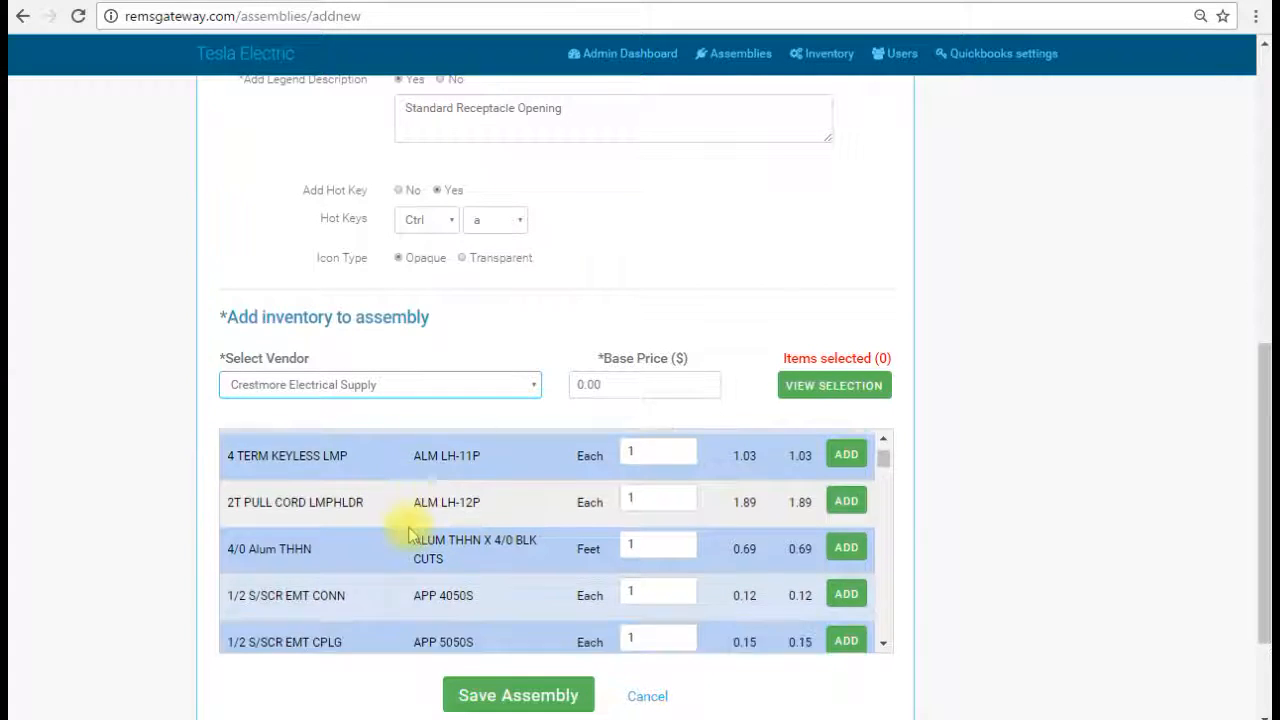
pyautogui.scroll(-4, 408, 532)
pyautogui.scroll(-9, 405, 532)
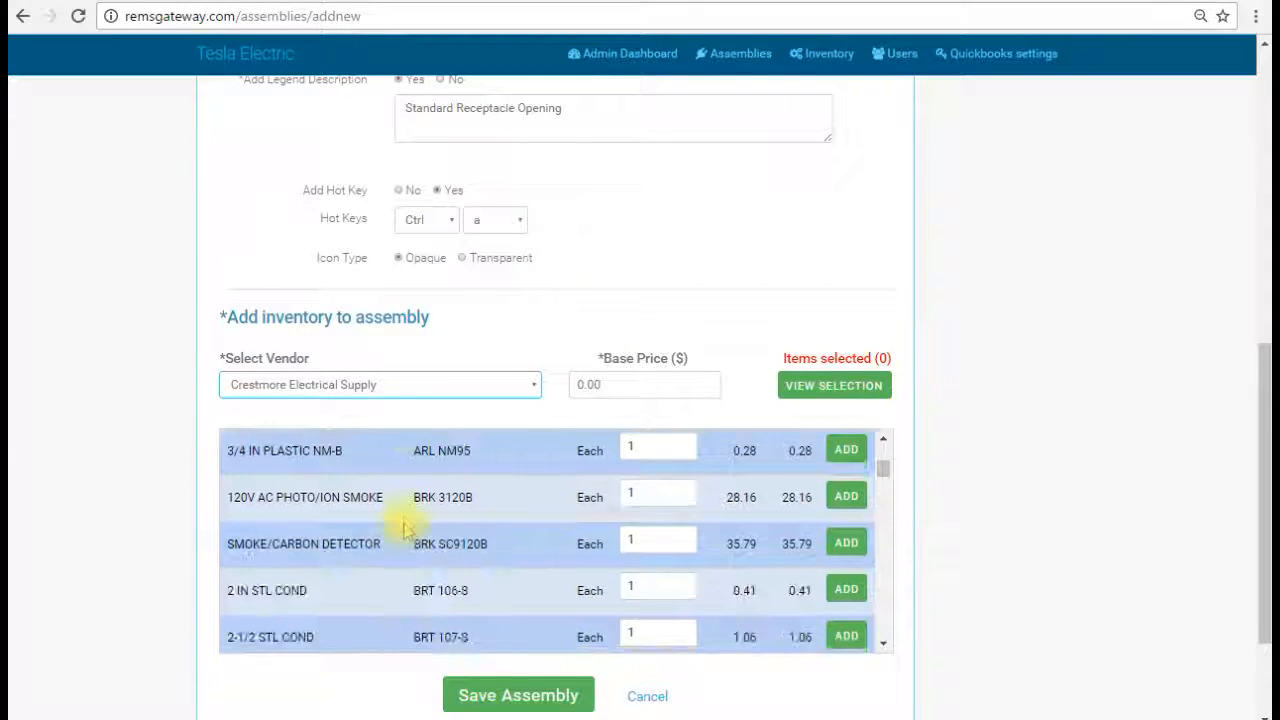
pyautogui.scroll(-10, 405, 532)
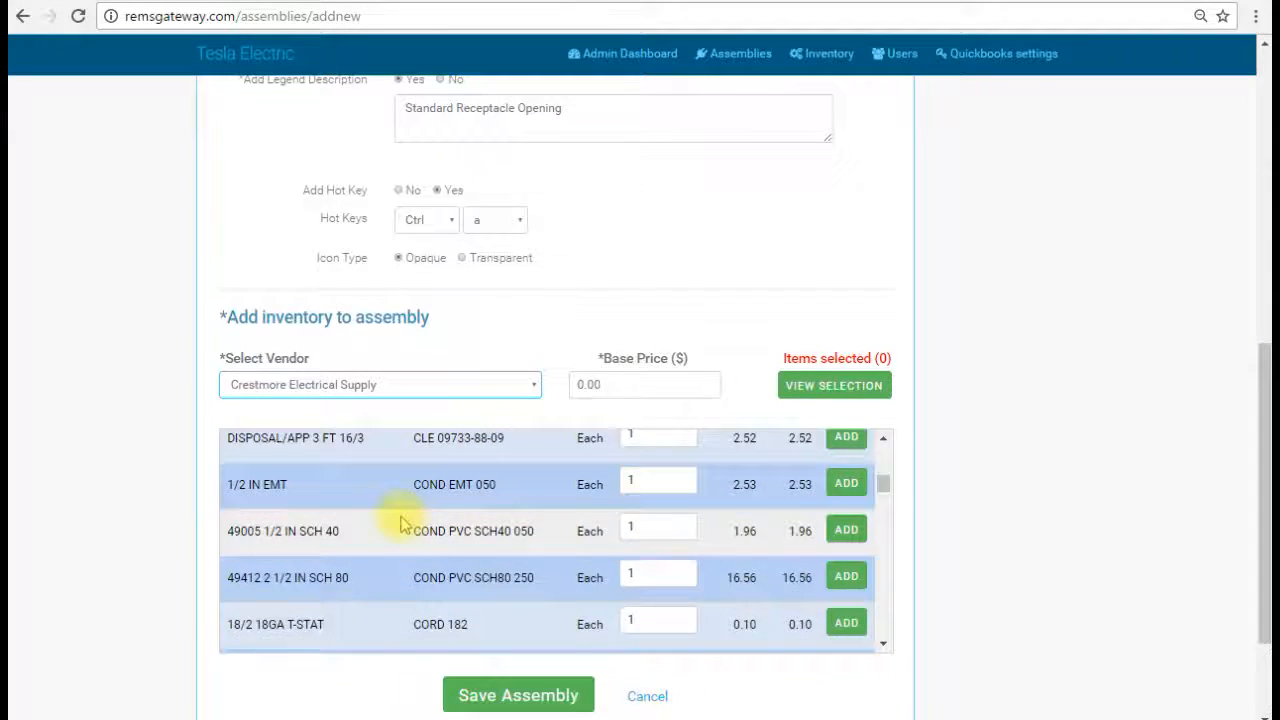
pyautogui.scroll(-3, 400, 522)
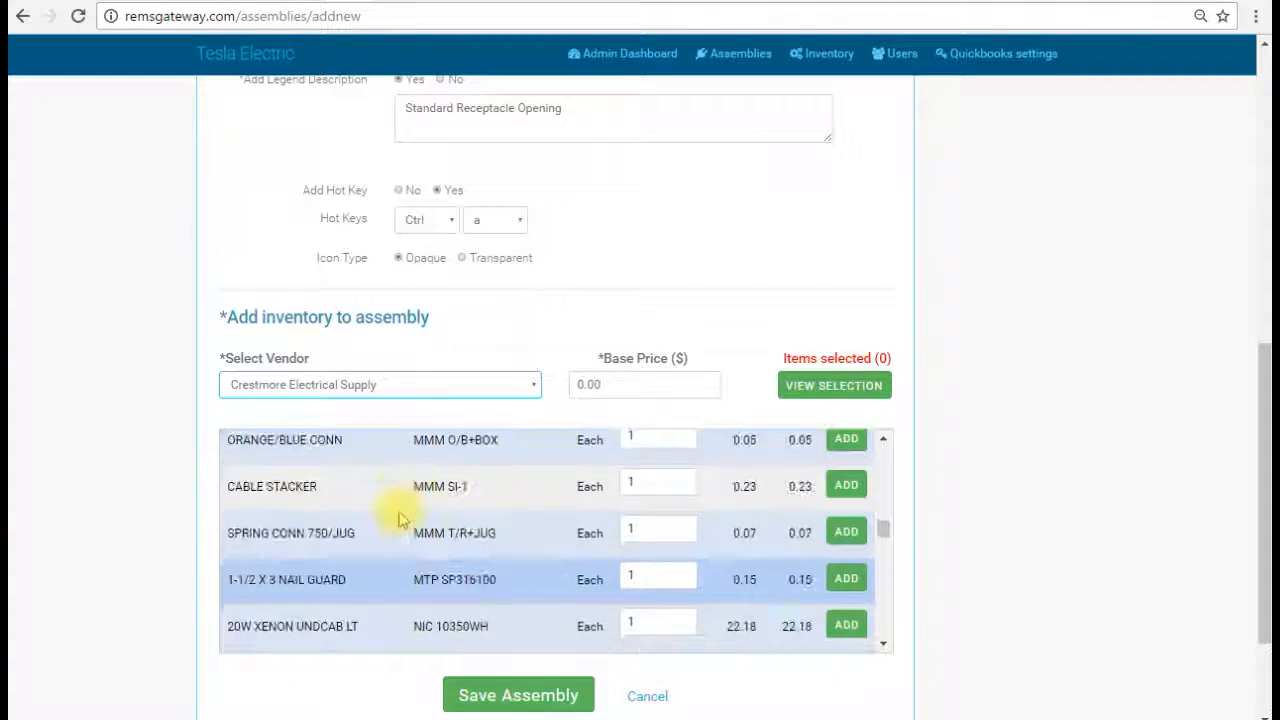
pyautogui.scroll(-5, 400, 518)
pyautogui.scroll(-5, 400, 518)
pyautogui.scroll(-5, 400, 518)
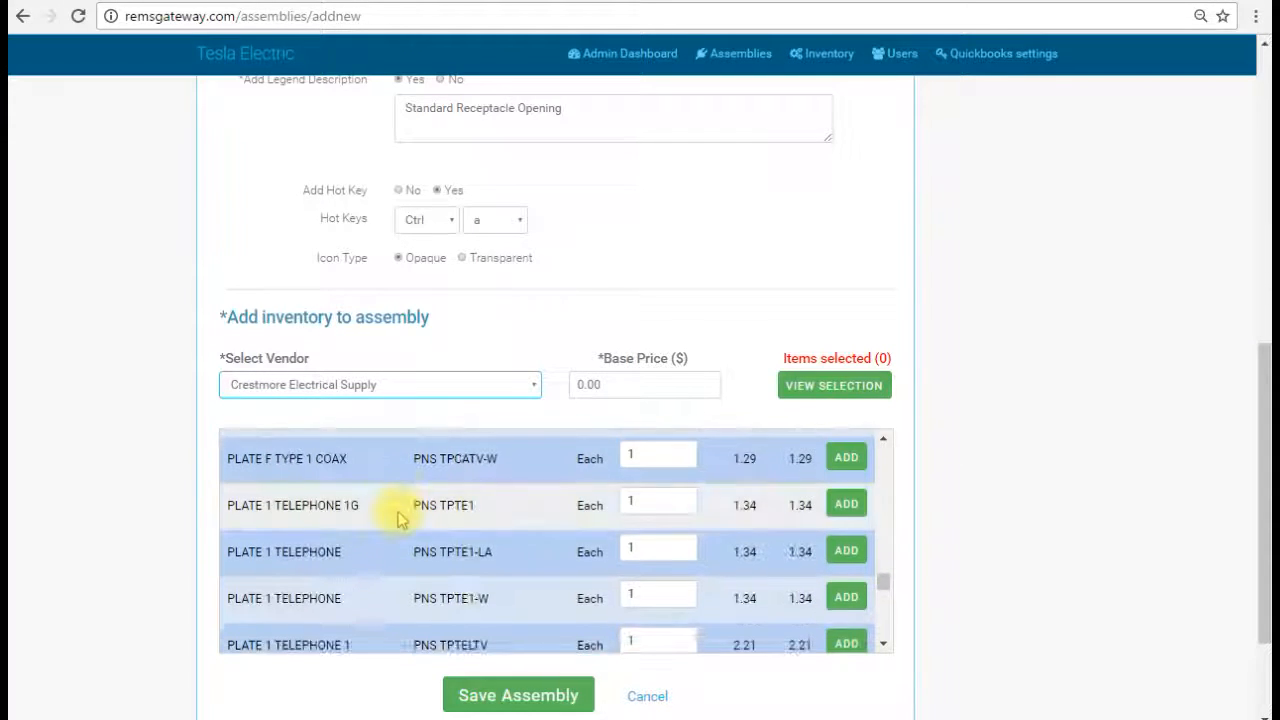
pyautogui.scroll(3, 399, 520)
pyautogui.scroll(10, 400, 520)
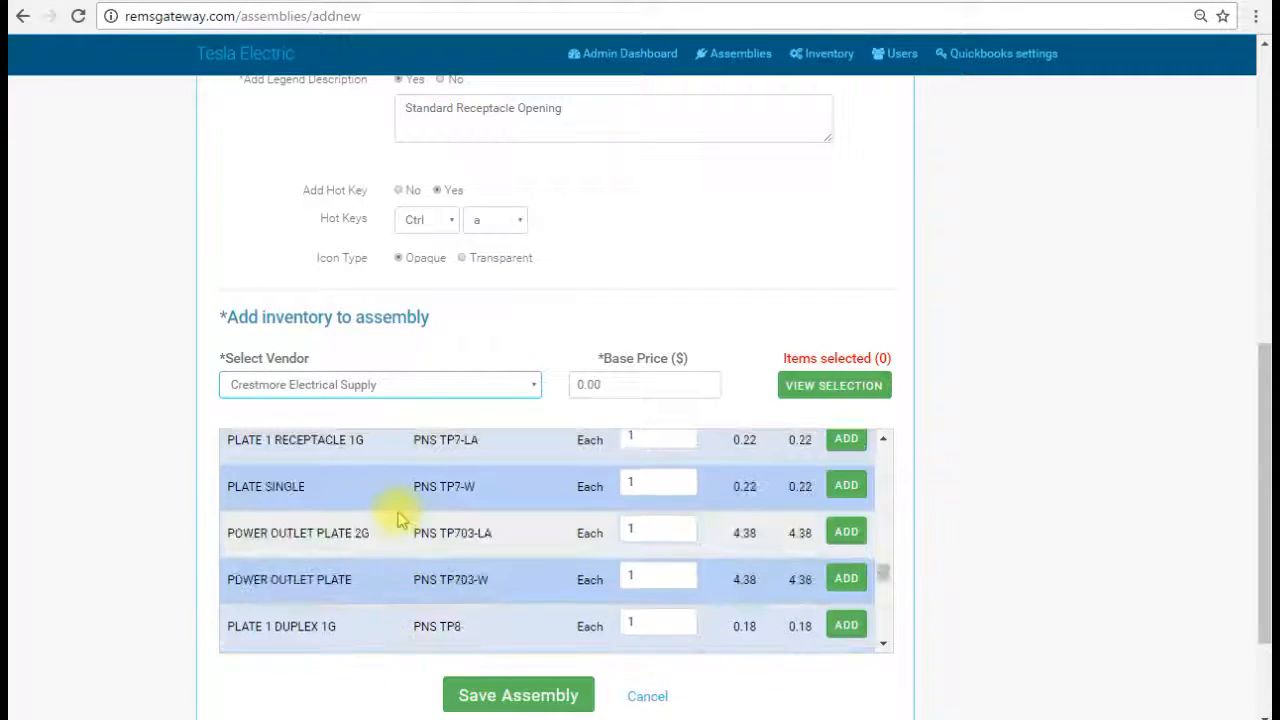
pyautogui.scroll(1, 432, 549)
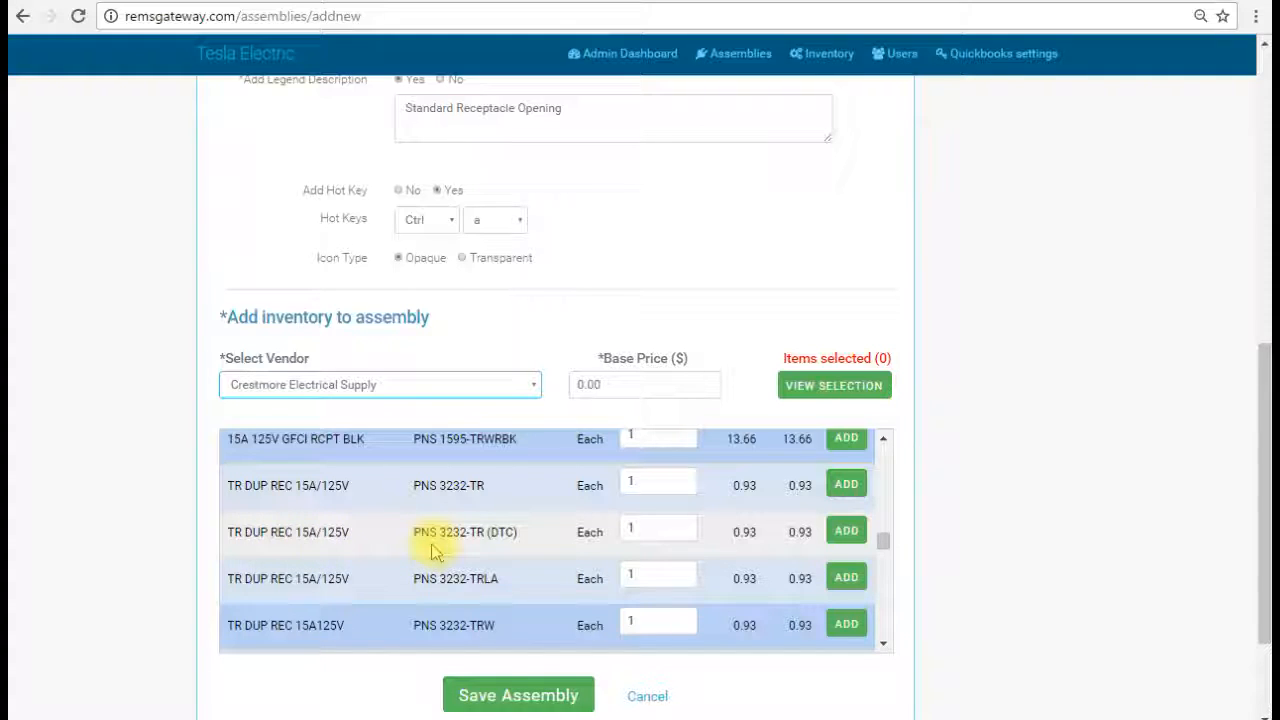
pyautogui.click(468, 567)
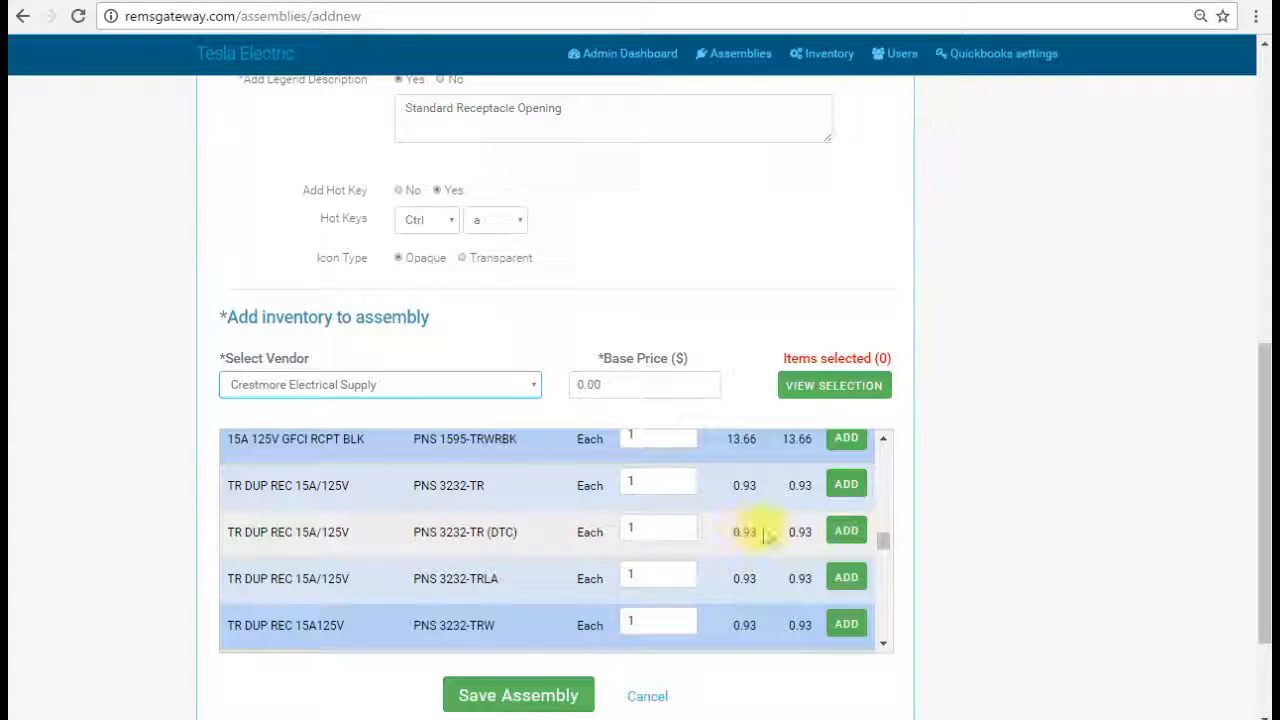
pyautogui.click(829, 538)
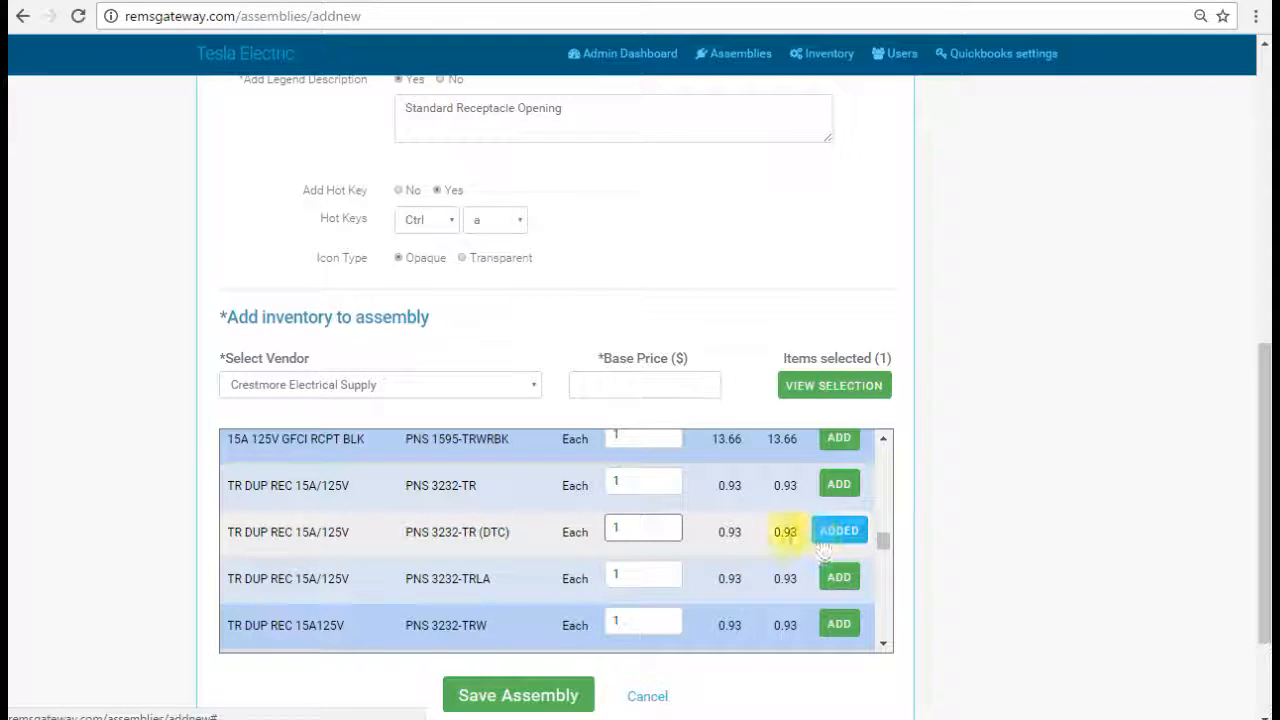
# - Review the selected inventory items and their base actual price, and return to the vendor's parts list
pyautogui.click(819, 394)
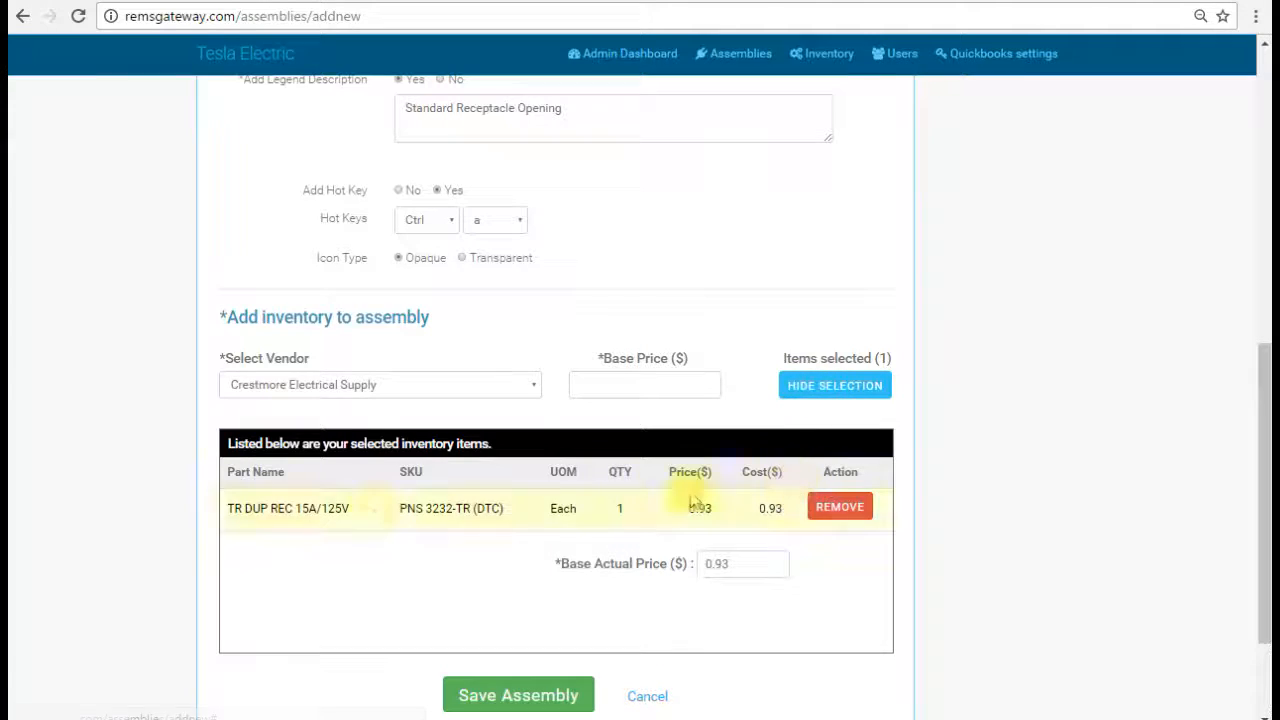
pyautogui.click(848, 390)
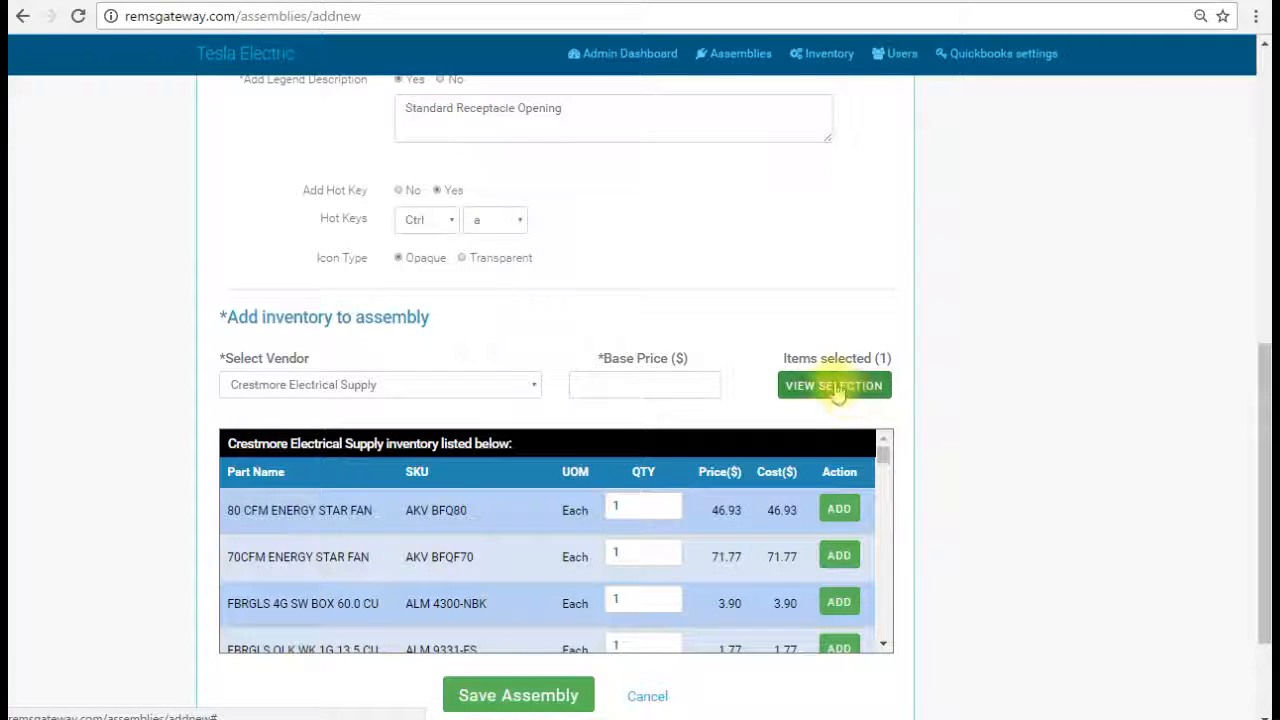
pyautogui.click(837, 392)
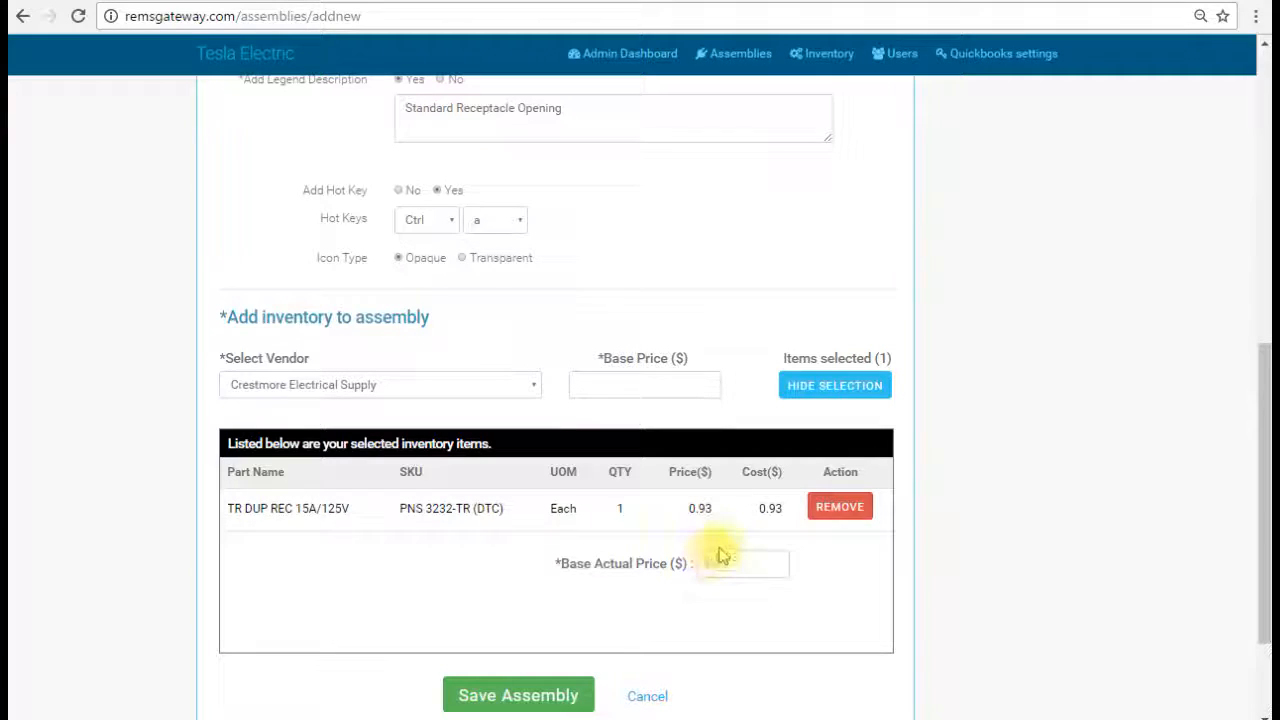
pyautogui.click(806, 392)
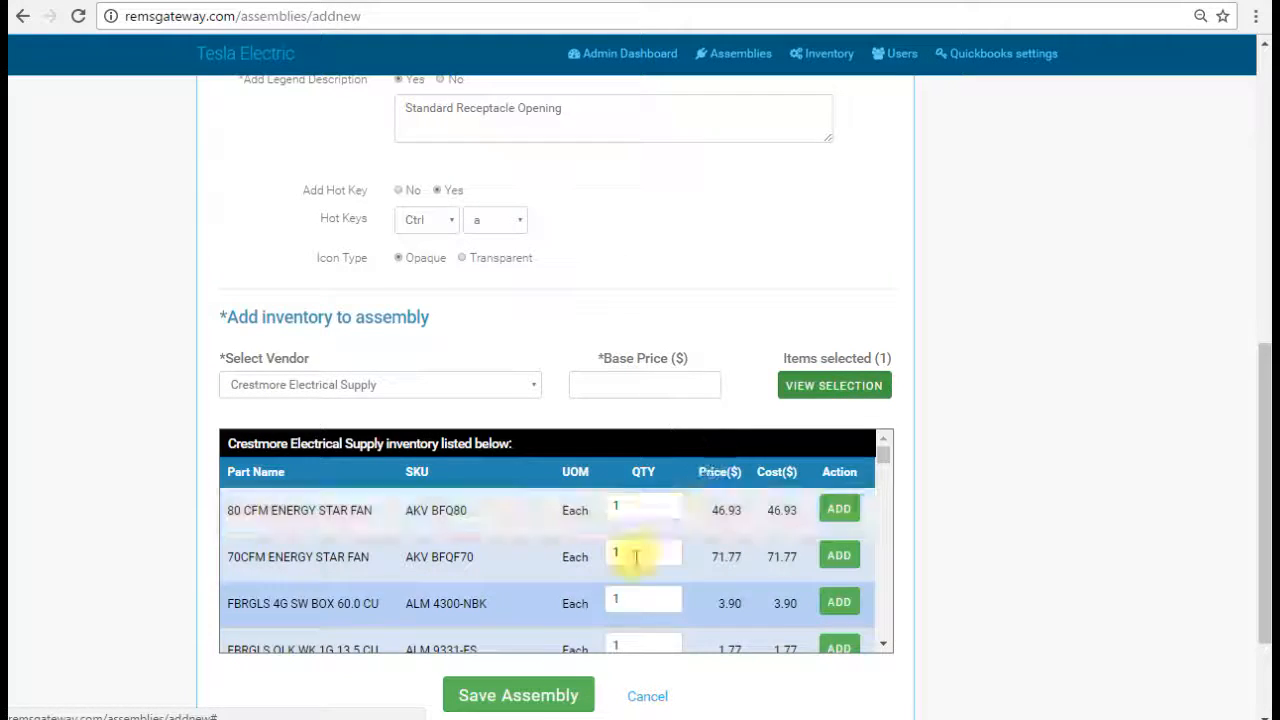
# - Add one PLATE 1 DUPLEX 1G, SKU PNS TP8, from the Crestmore inventory to the assembly
pyautogui.scroll(-5, 500, 600)
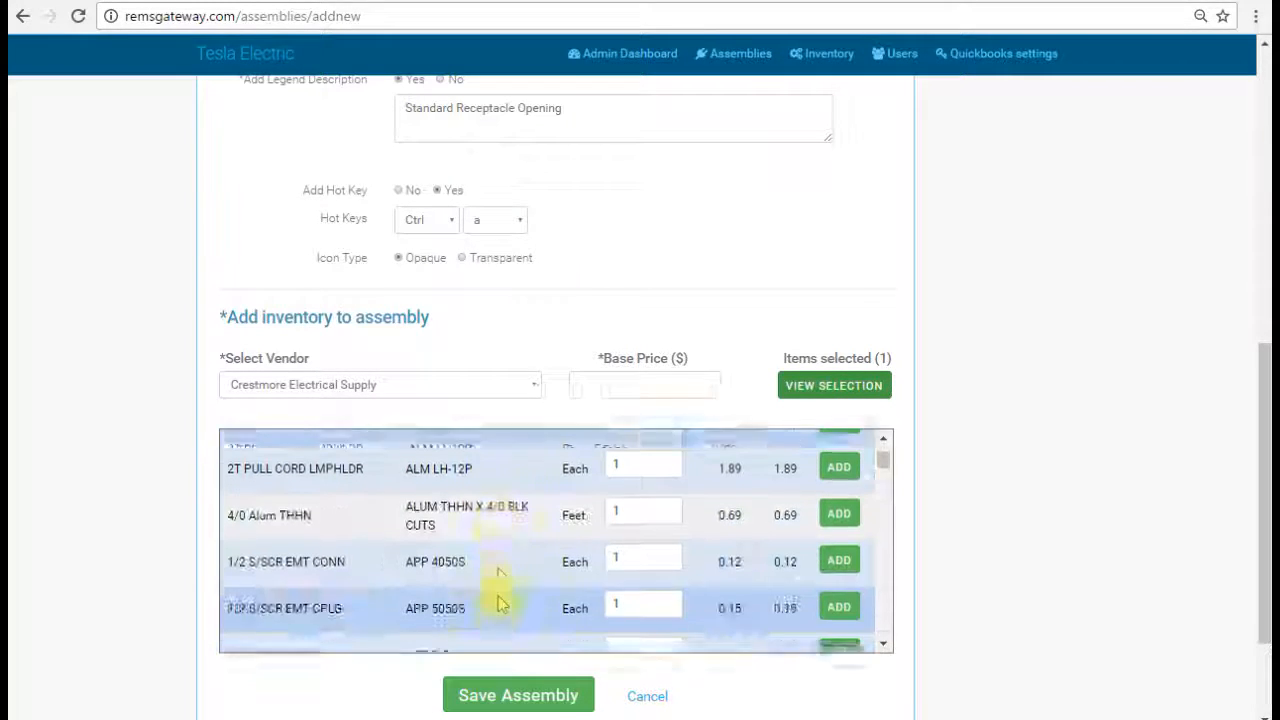
pyautogui.scroll(10, 500, 600)
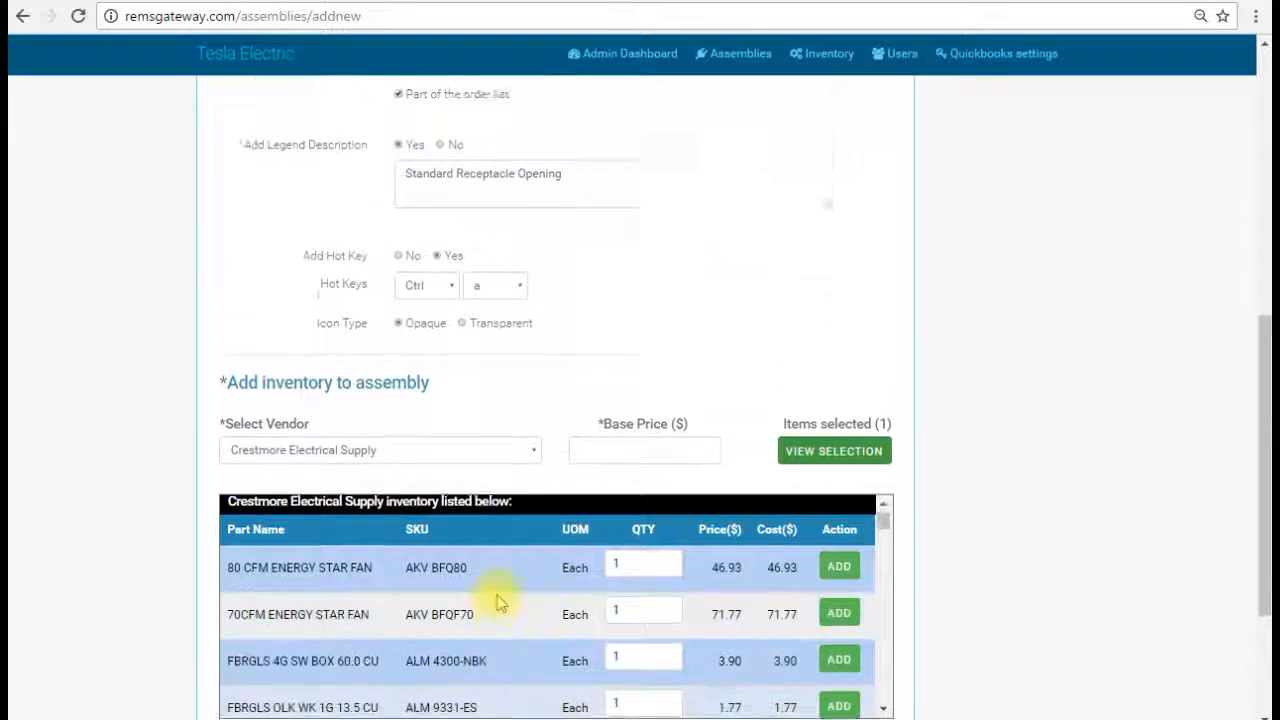
pyautogui.scroll(-5, 500, 600)
pyautogui.scroll(-2, 1051, 446)
pyautogui.scroll(-20, 491, 457)
pyautogui.scroll(20, 491, 457)
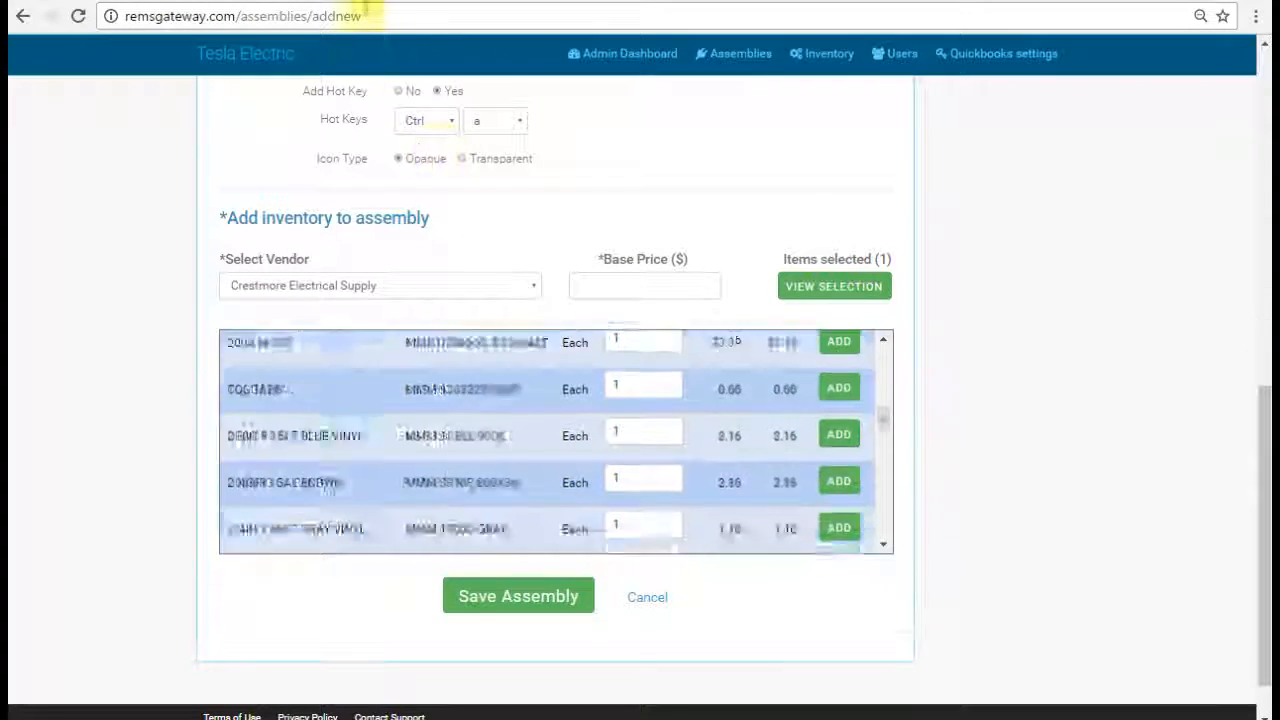
pyautogui.scroll(-10, 414, 437)
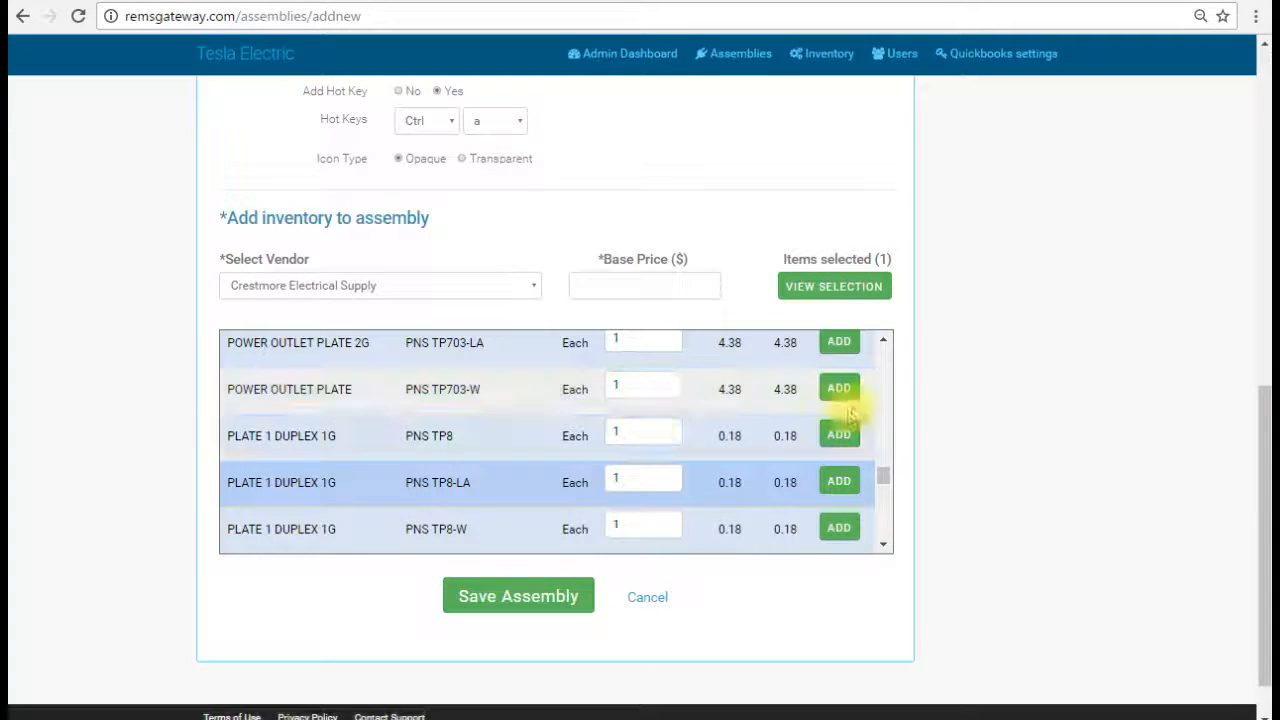
pyautogui.click(838, 436)
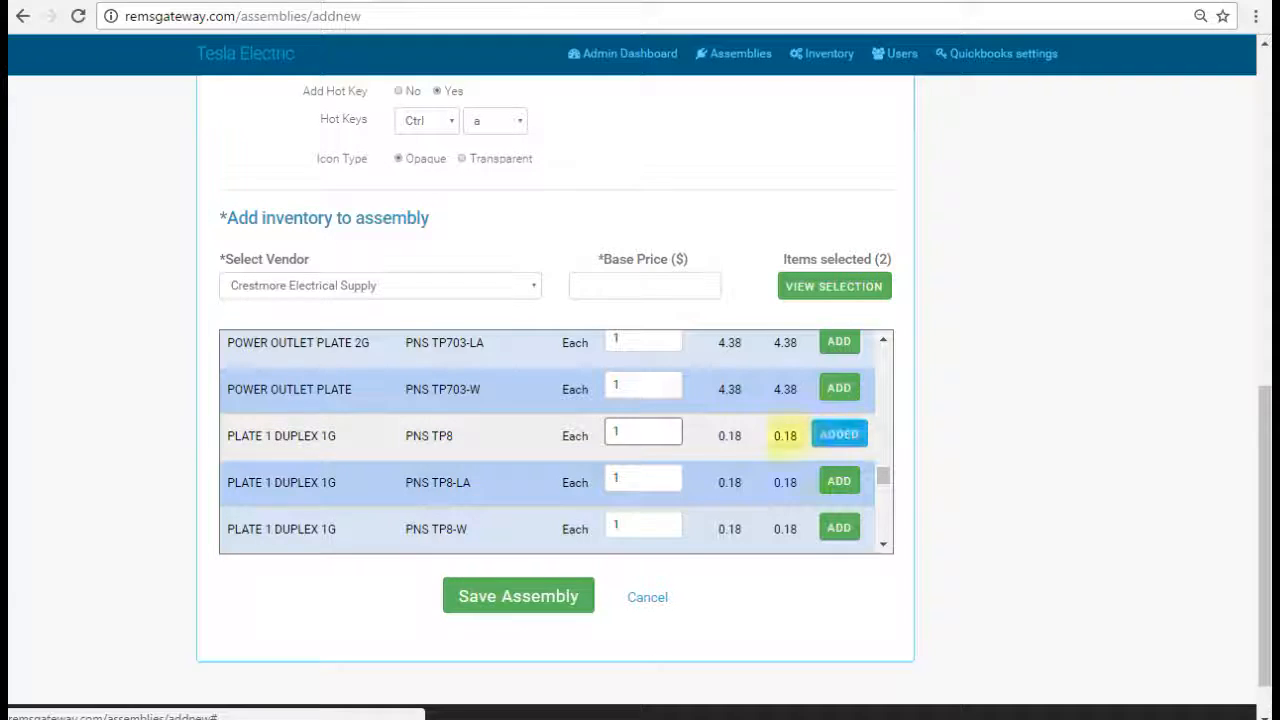
# - Try a quantity of 2 for the 1G NAIL-ON PLSTC BX, SKU PVC EZ20SN, in the Crestmore inventory
pyautogui.scroll(-5, 428, 457)
pyautogui.scroll(-10, 434, 405)
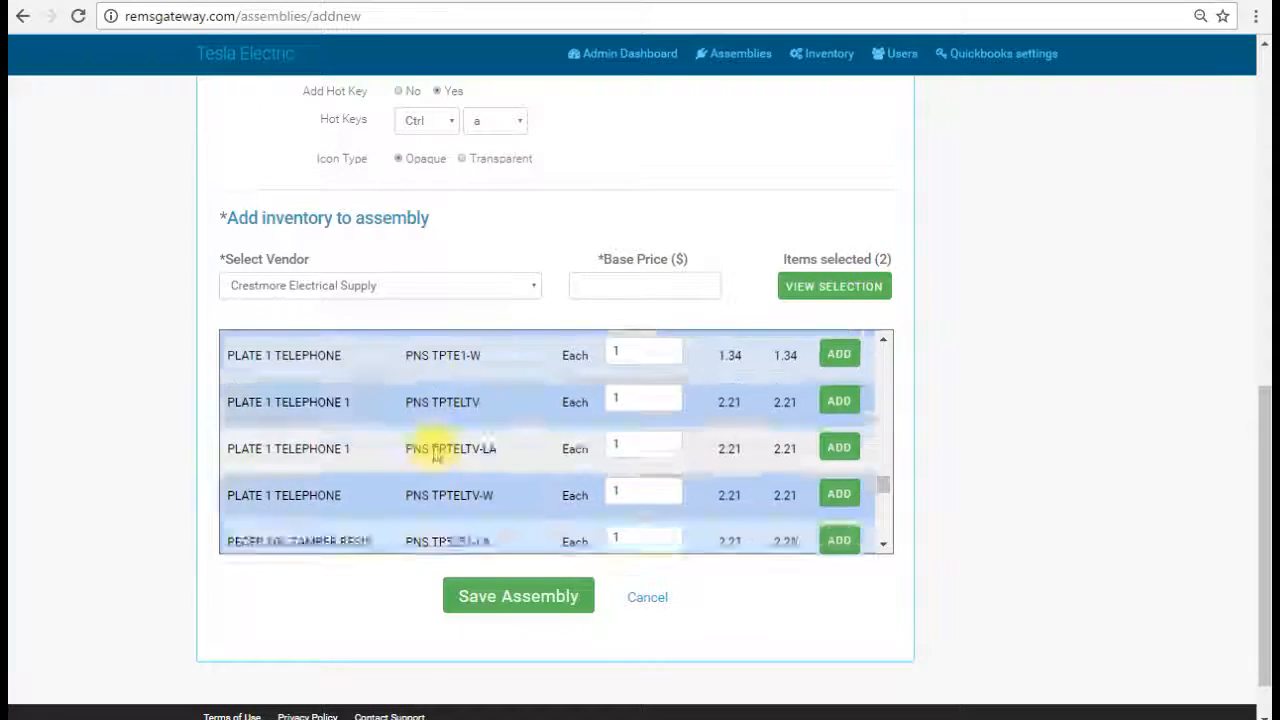
pyautogui.scroll(8, 434, 455)
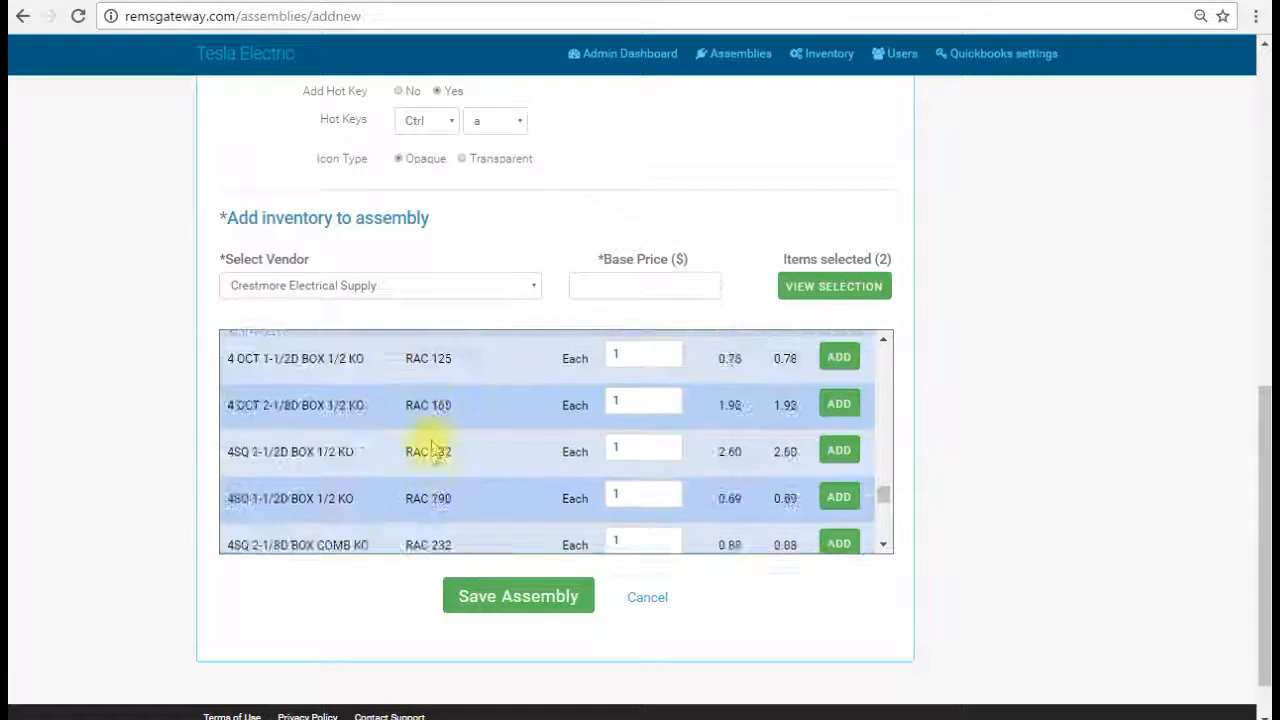
pyautogui.scroll(6, 434, 450)
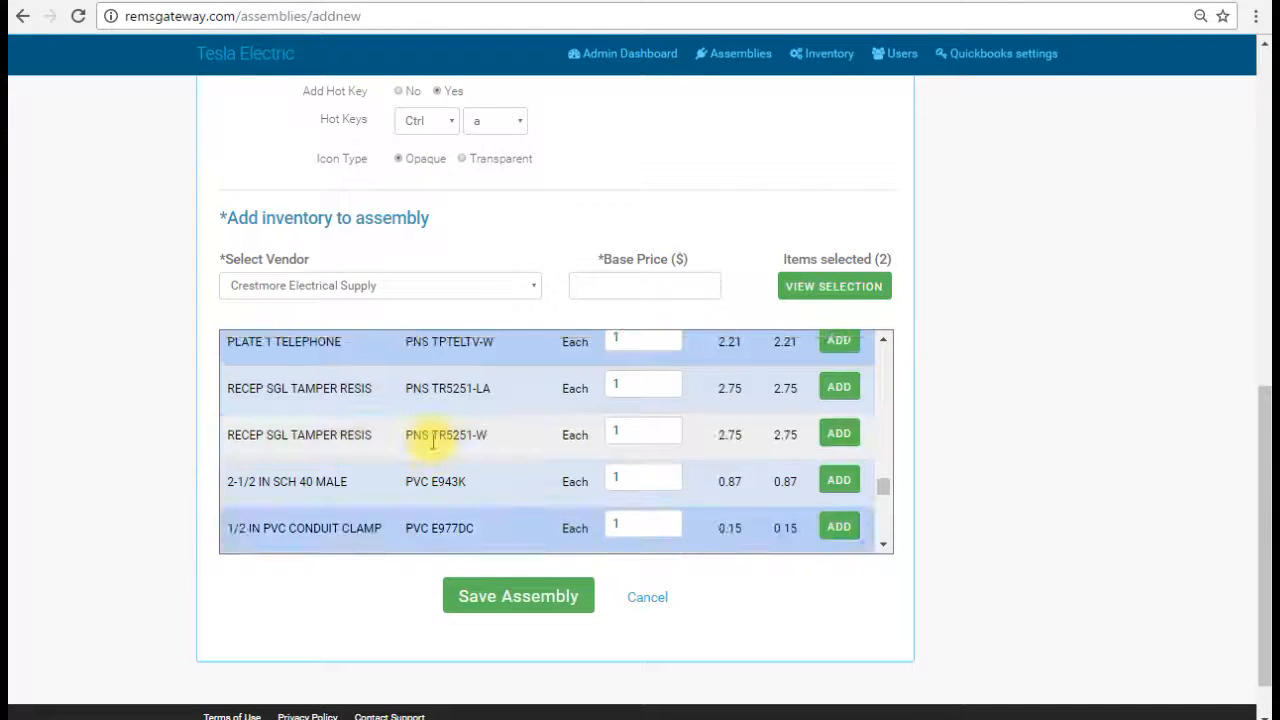
pyautogui.scroll(3, 434, 450)
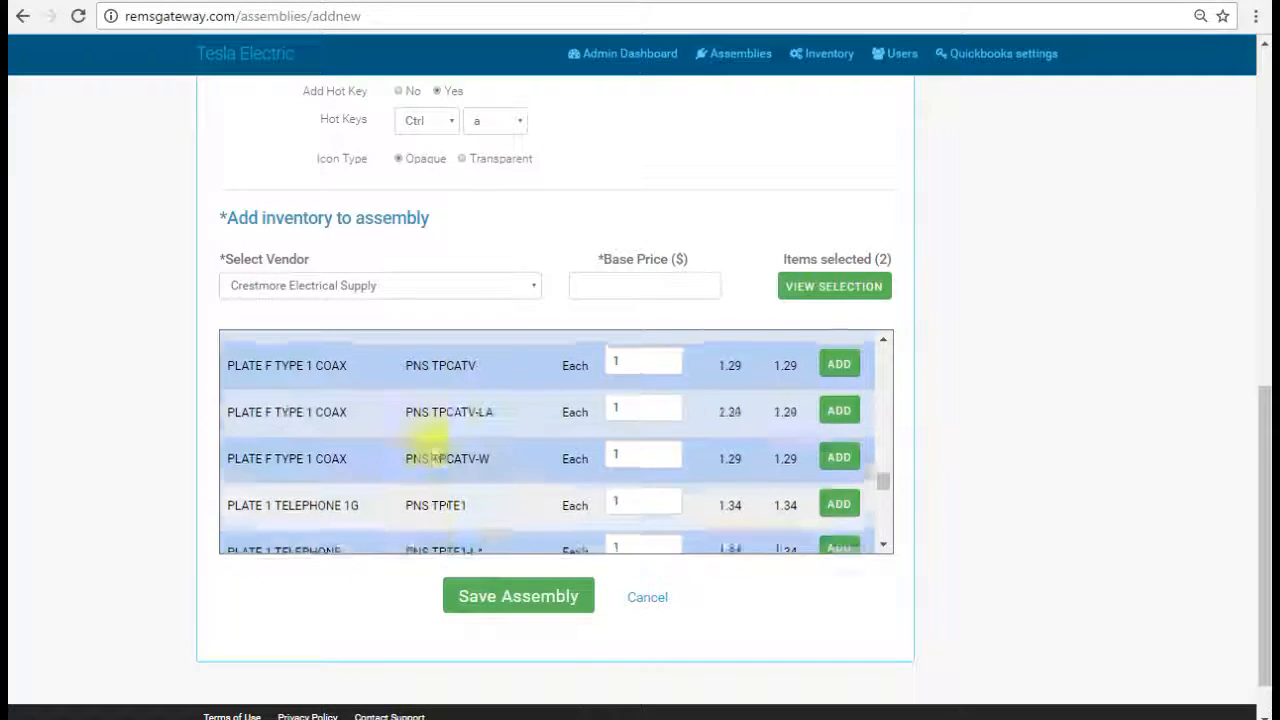
pyautogui.scroll(-5, 434, 448)
pyautogui.scroll(-4, 430, 445)
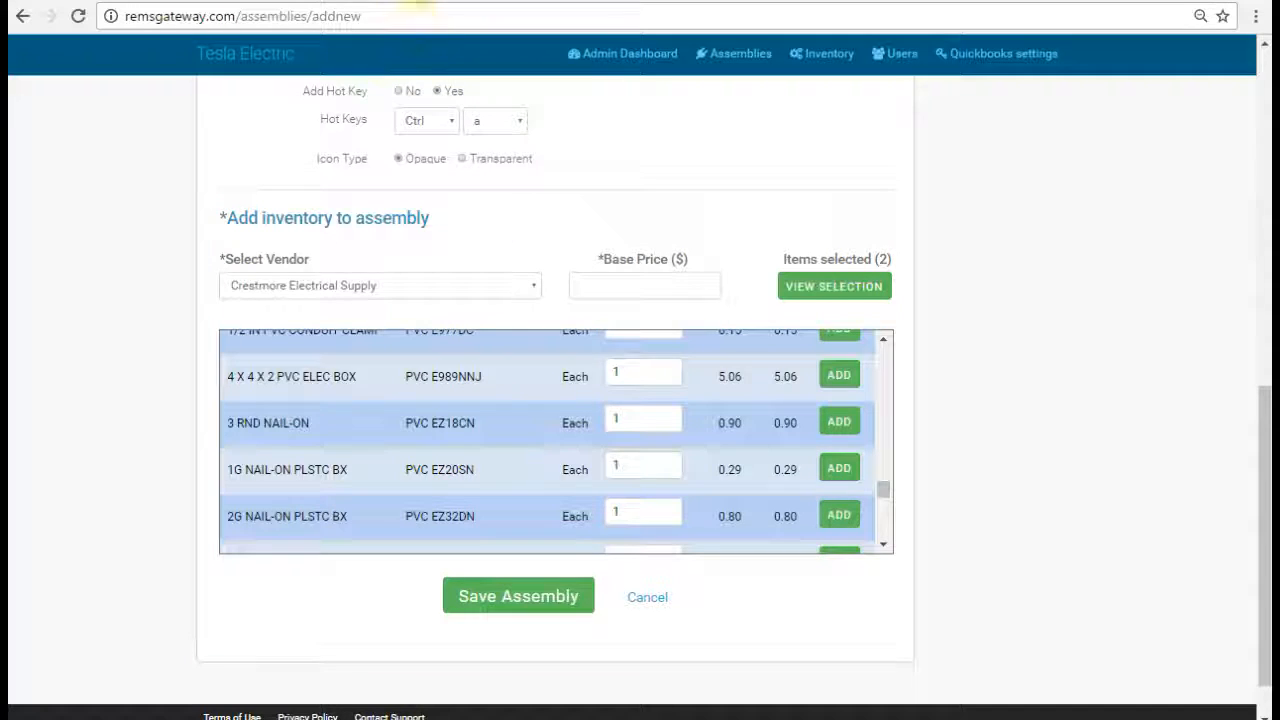
pyautogui.doubleClick(634, 466)
pyautogui.write('2')
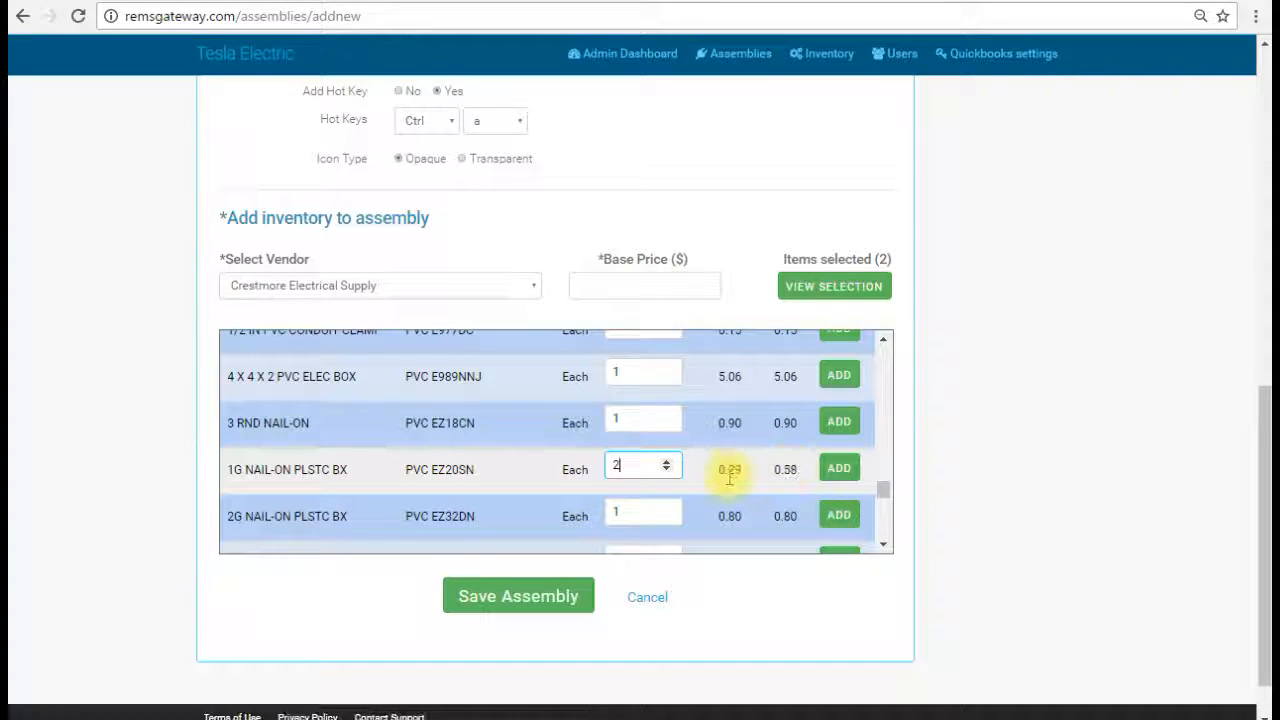
# - Set the quantity of the 1G NAIL-ON PLSTC BX (PVC EZ20SN) to 1 and add it to the assembly
pyautogui.moveTo(646, 466); pyautogui.dragTo(580, 466)
pyautogui.write('1')
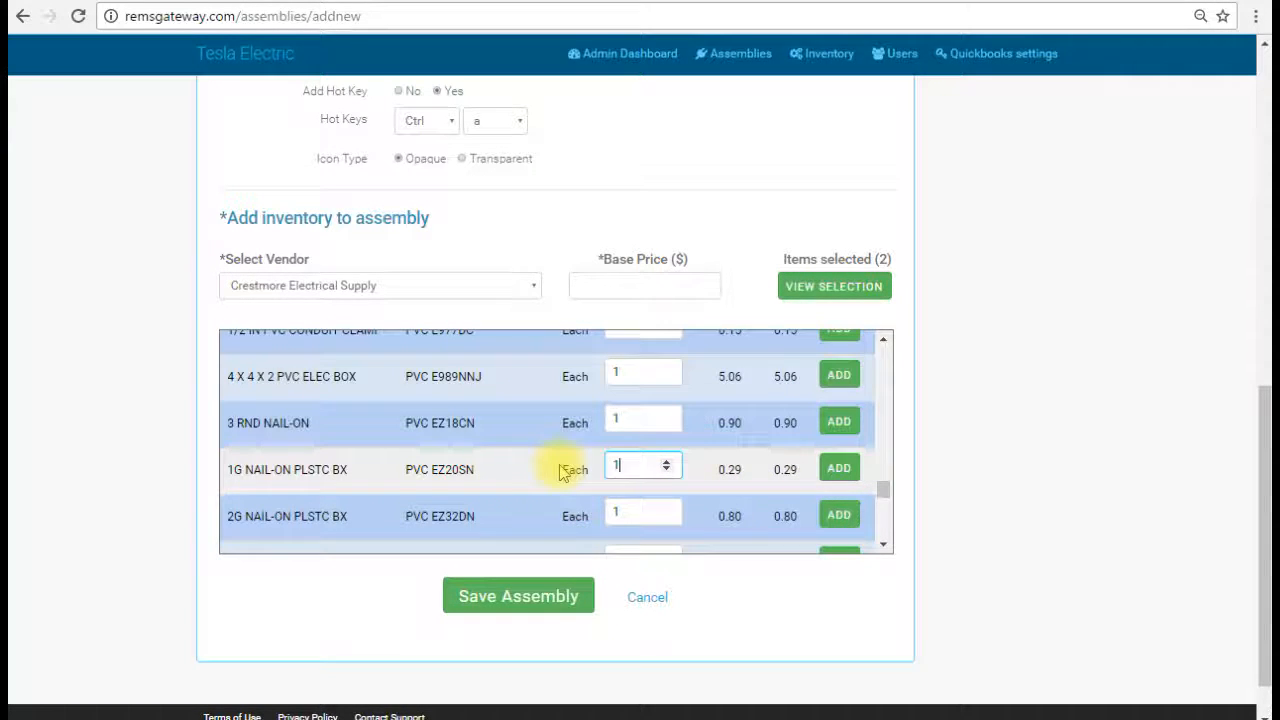
pyautogui.click(840, 474)
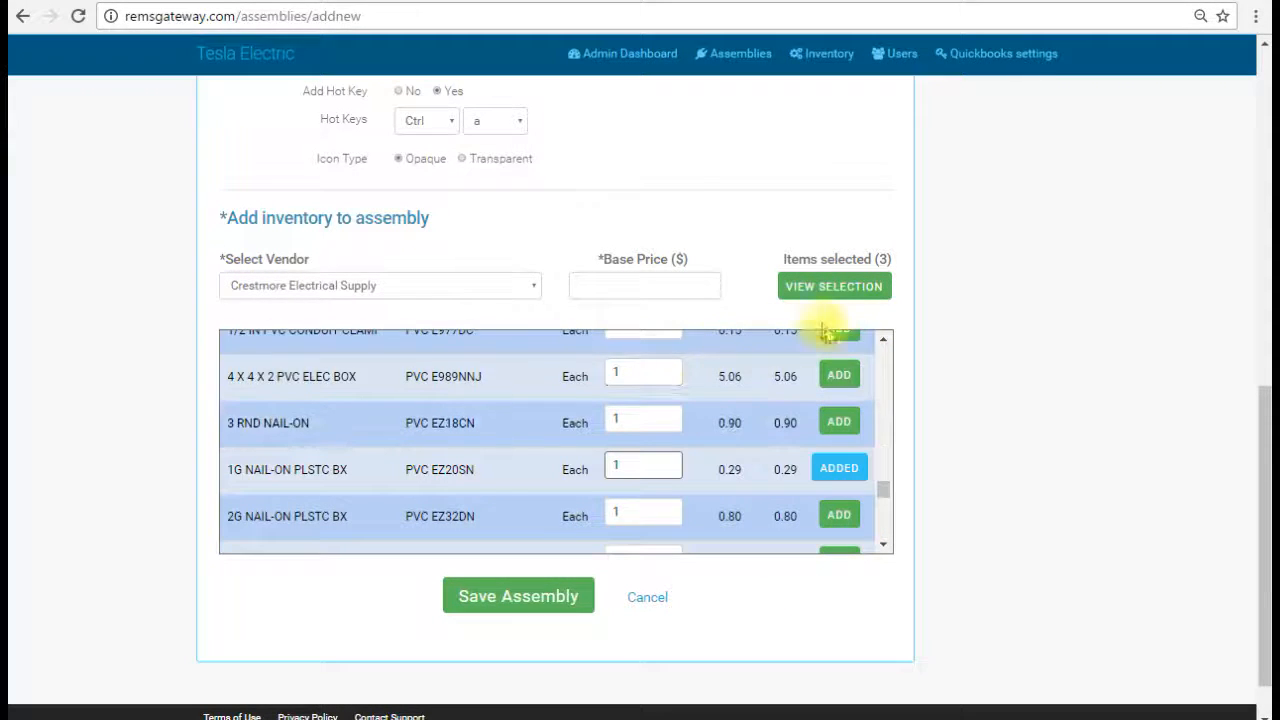
# - Switch the inventory vendor for the assembly to Tesla Electric Supply House
pyautogui.click(884, 340)
pyautogui.click(884, 340)
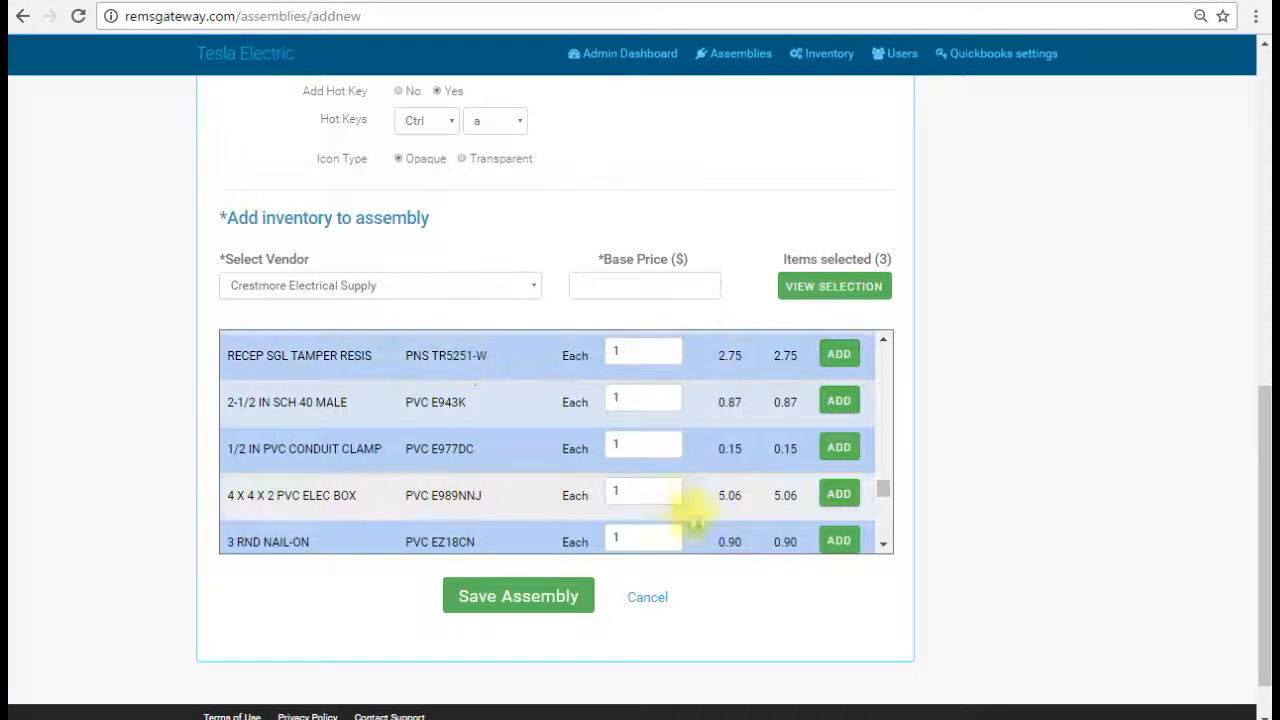
pyautogui.click(535, 290)
pyautogui.click(365, 340)
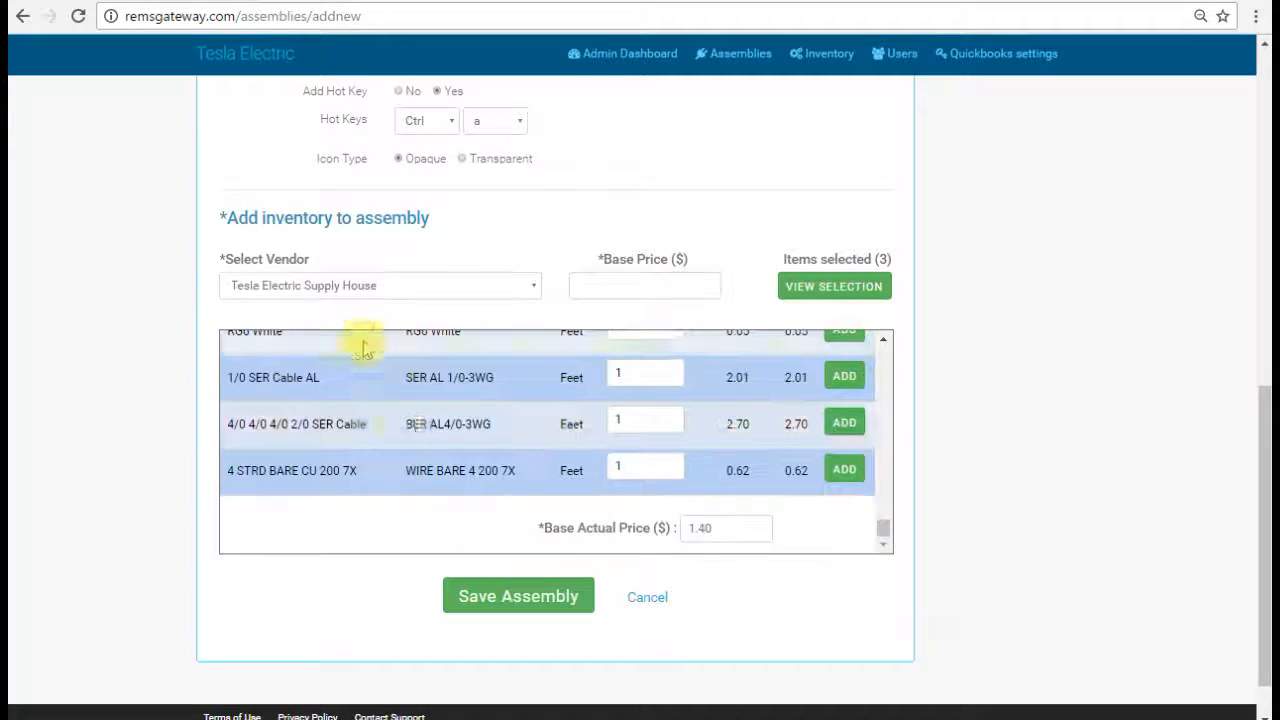
# - Set the quantity of 14-2 Romex to 15 feet and add it to the assembly
pyautogui.scroll(10, 453, 440)
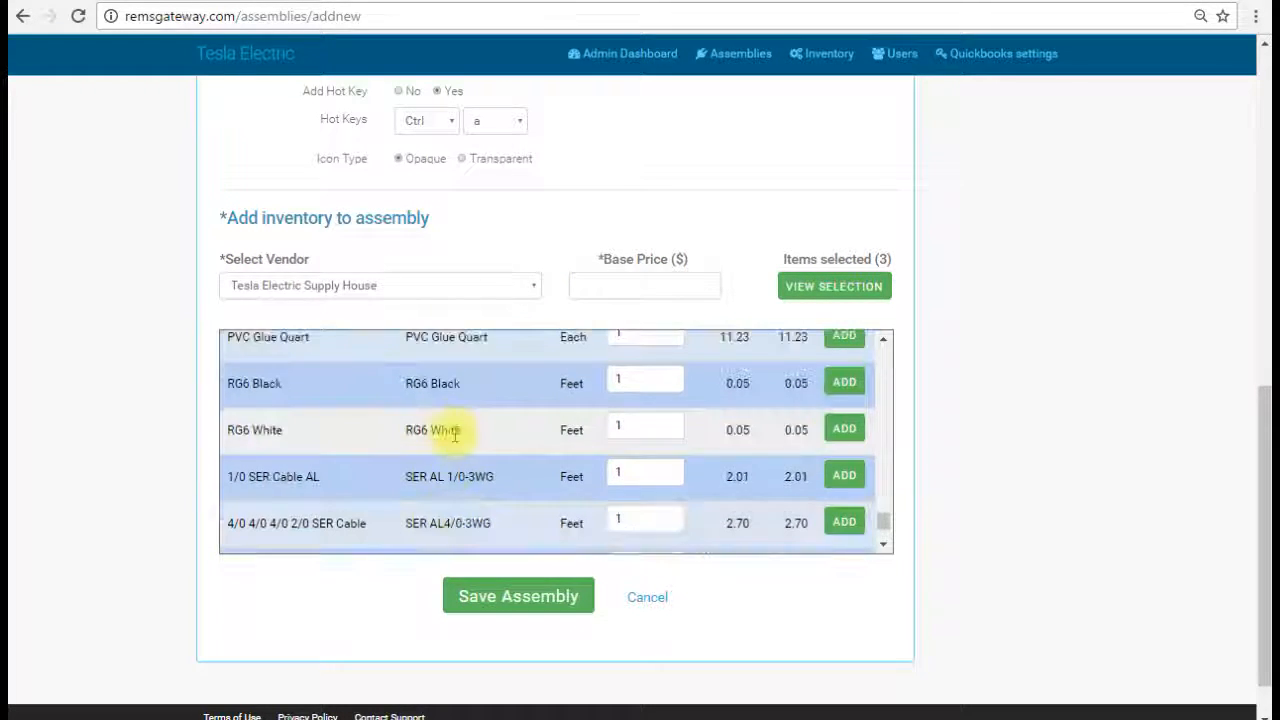
pyautogui.scroll(10, 453, 440)
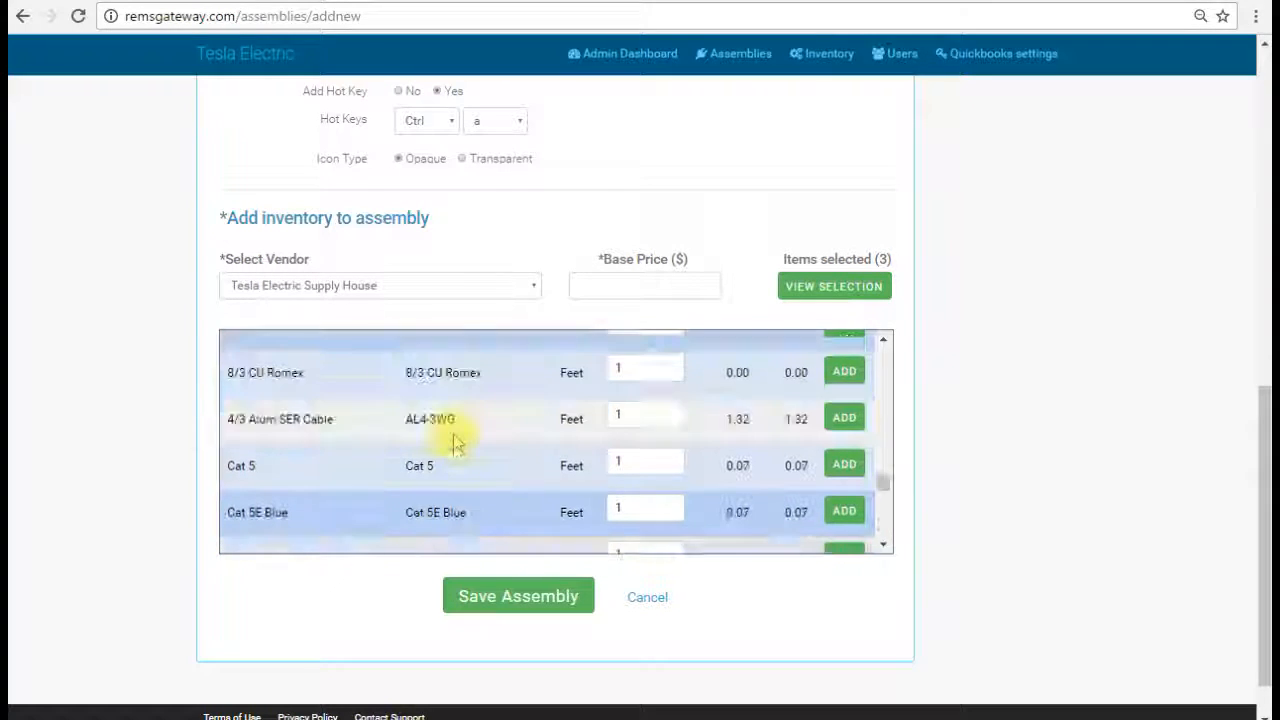
pyautogui.scroll(5, 453, 440)
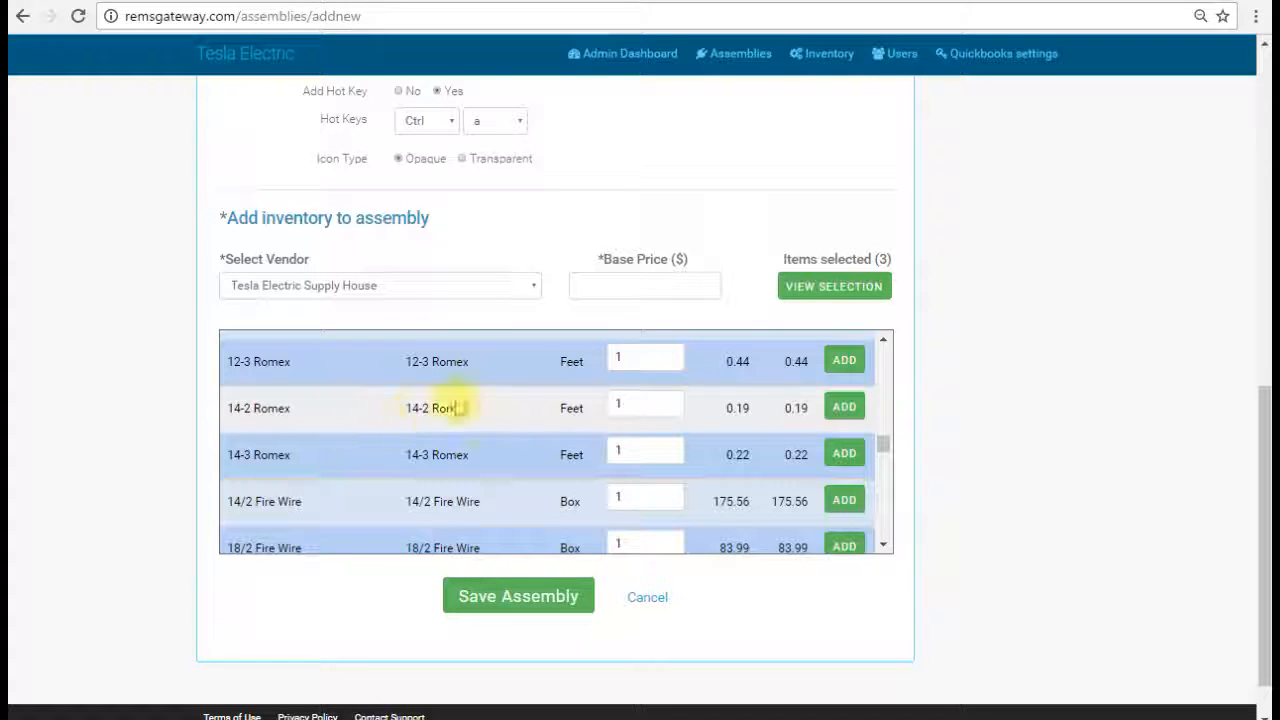
pyautogui.doubleClick(634, 402)
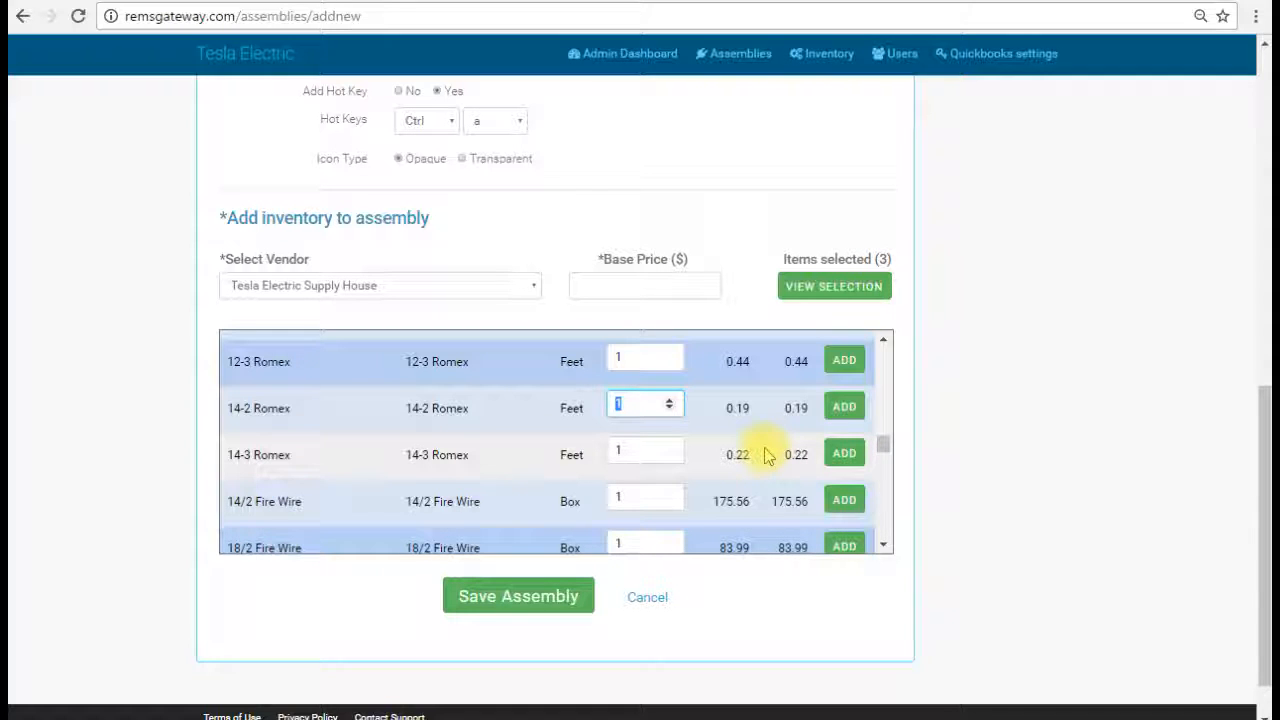
pyautogui.write('15')
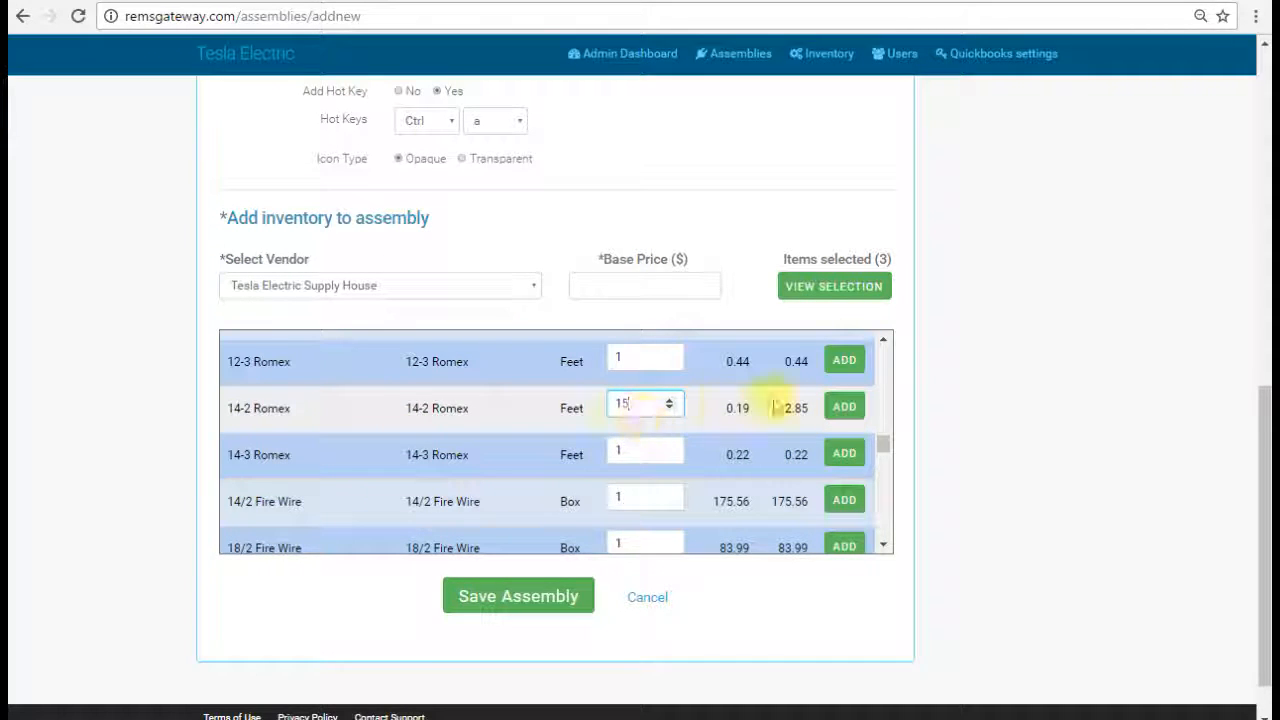
pyautogui.click(838, 412)
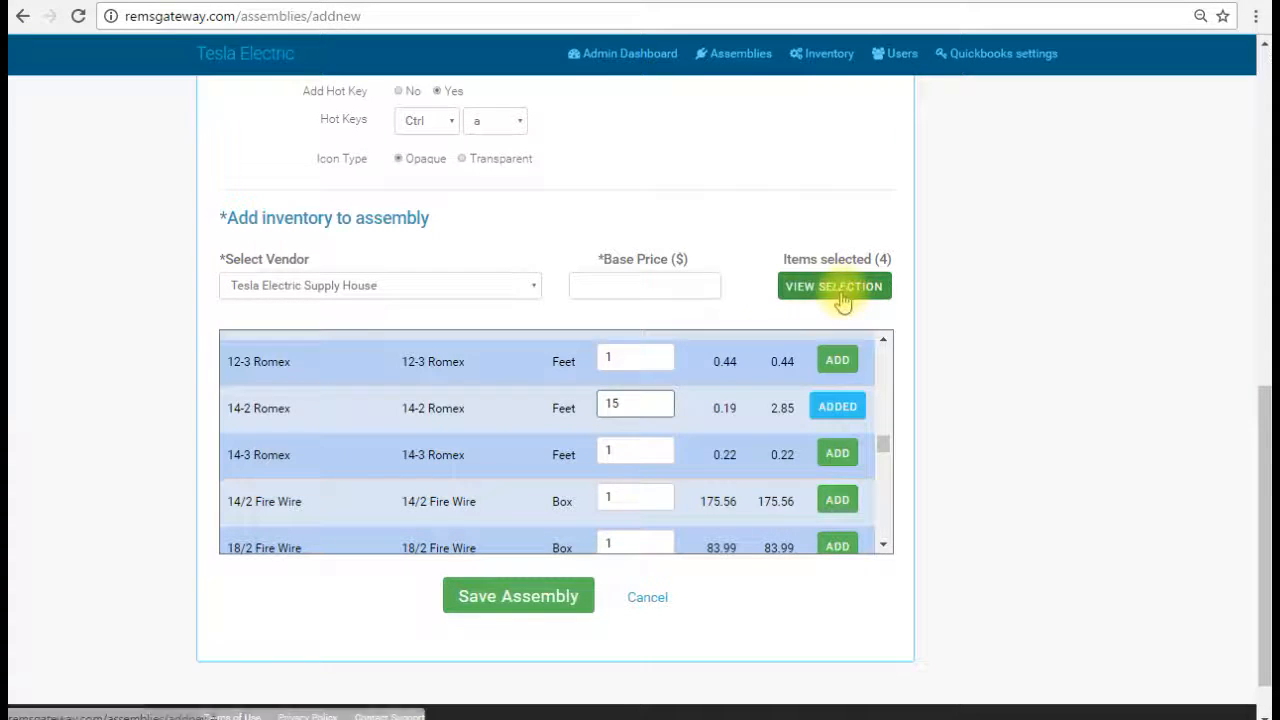
# - Review the inventory items selected for the assembly, checking each part's SKU, quantity and cost and the base actual price
pyautogui.scroll(1, 912, 400)
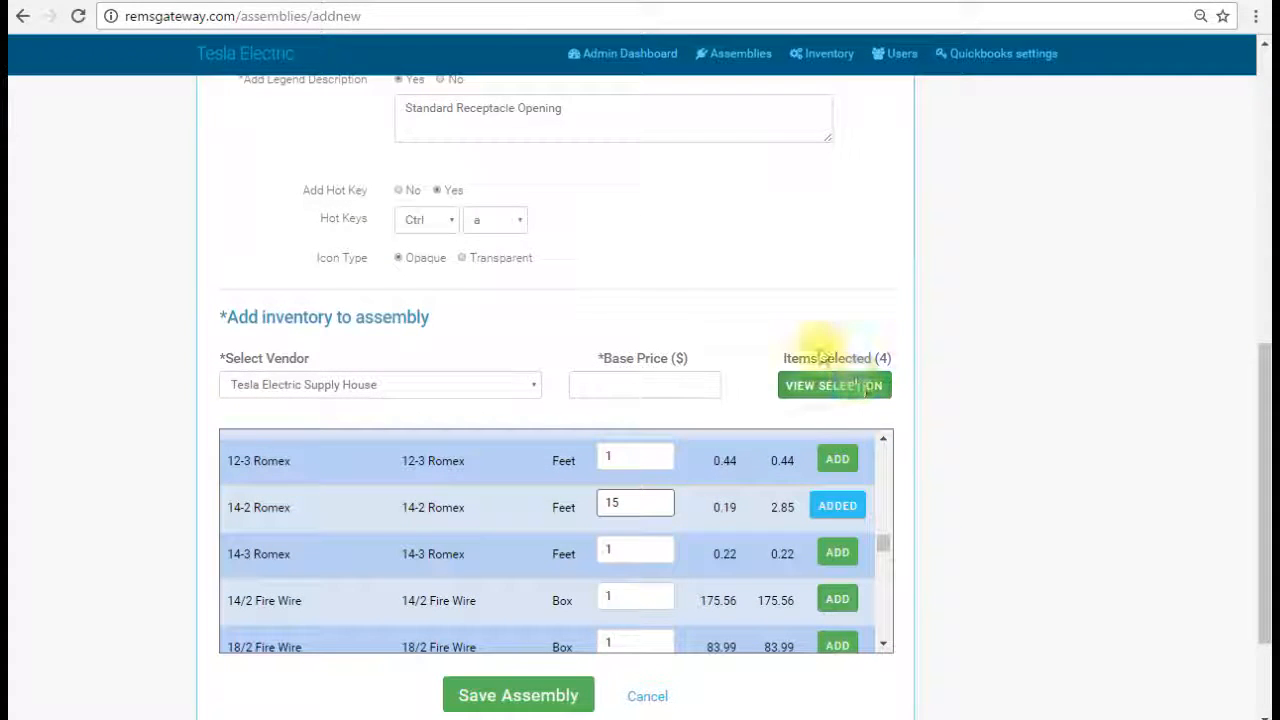
pyautogui.click(850, 398)
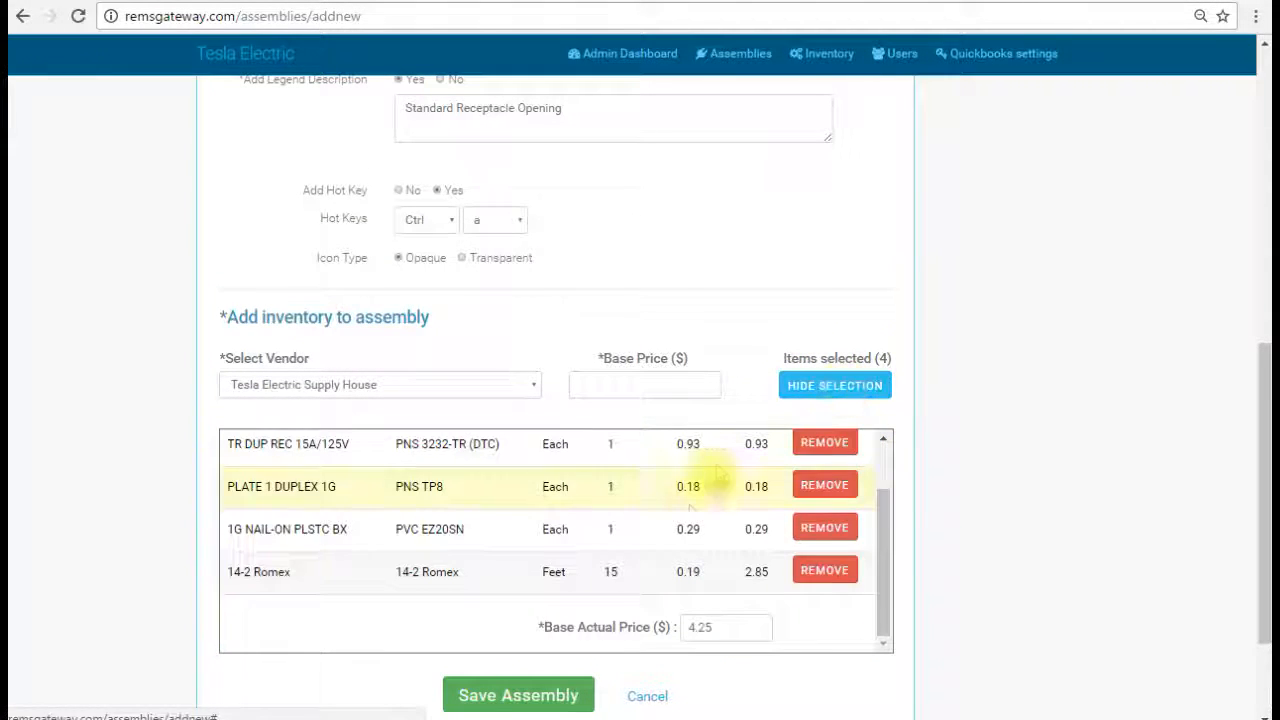
pyautogui.scroll(1, 371, 545)
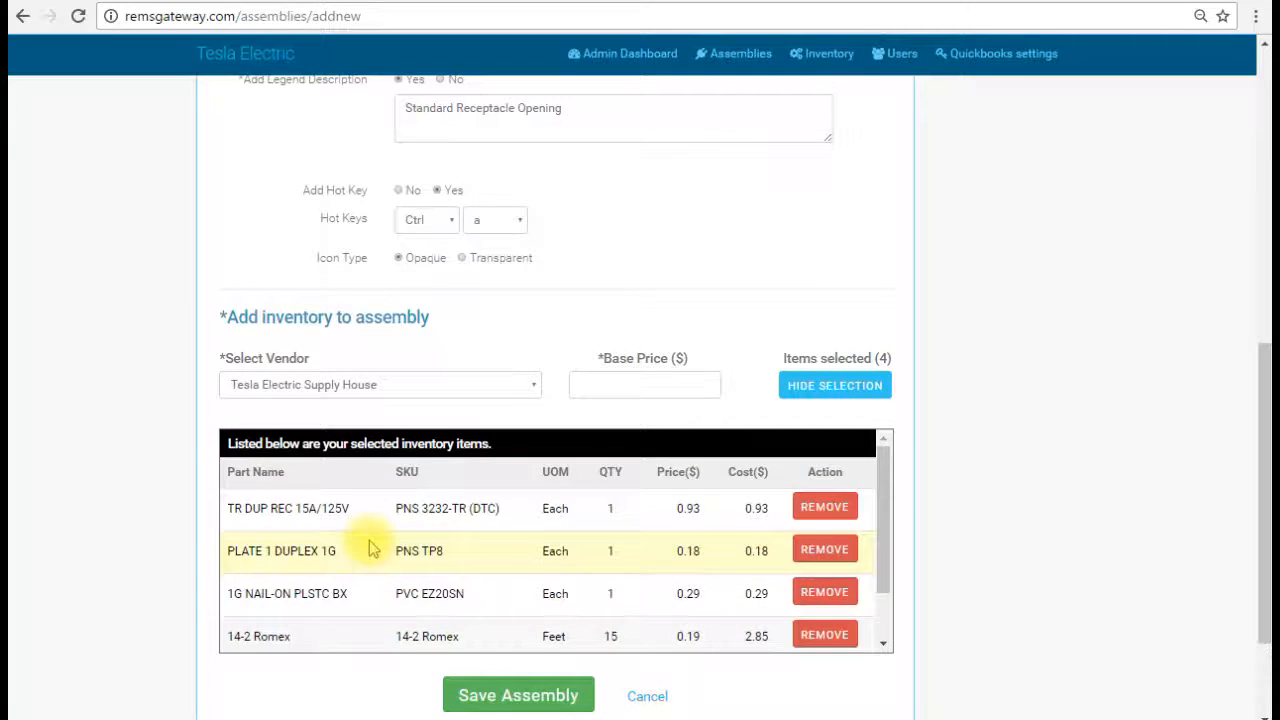
pyautogui.scroll(-2, 368, 545)
pyautogui.scroll(1, 371, 505)
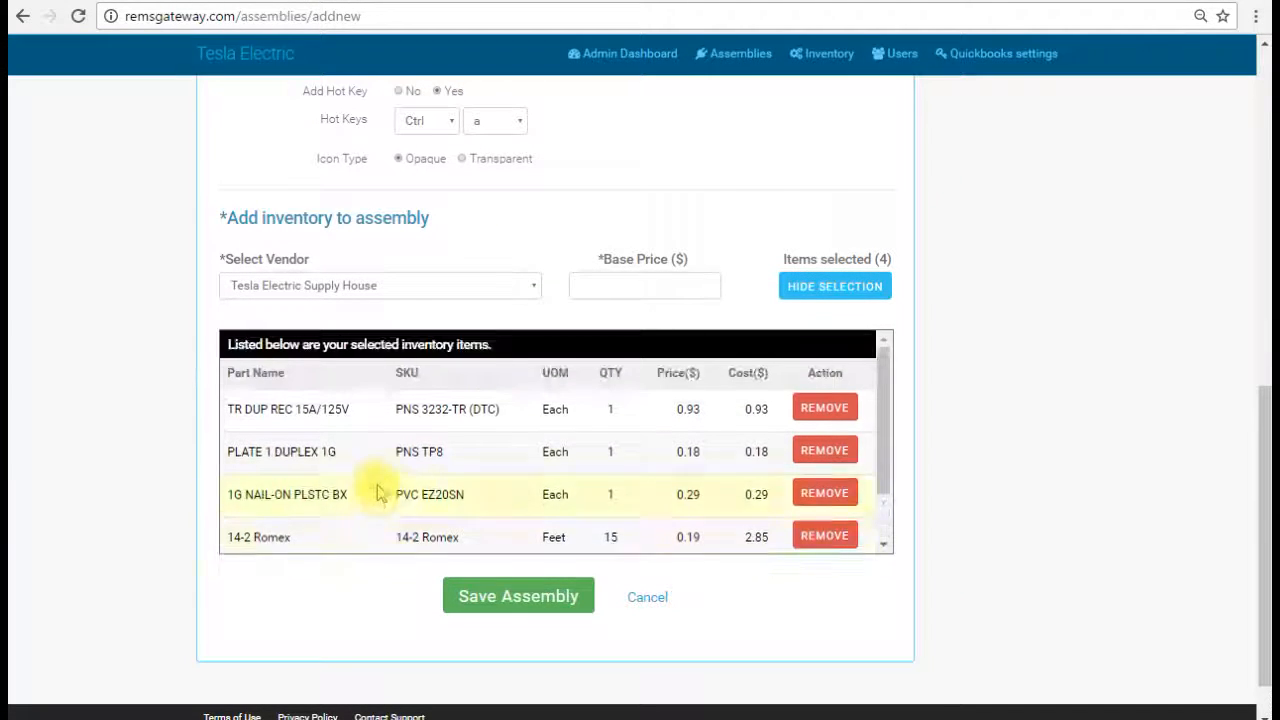
pyautogui.scroll(-1, 445, 455)
pyautogui.scroll(1, 425, 450)
pyautogui.scroll(-1, 380, 435)
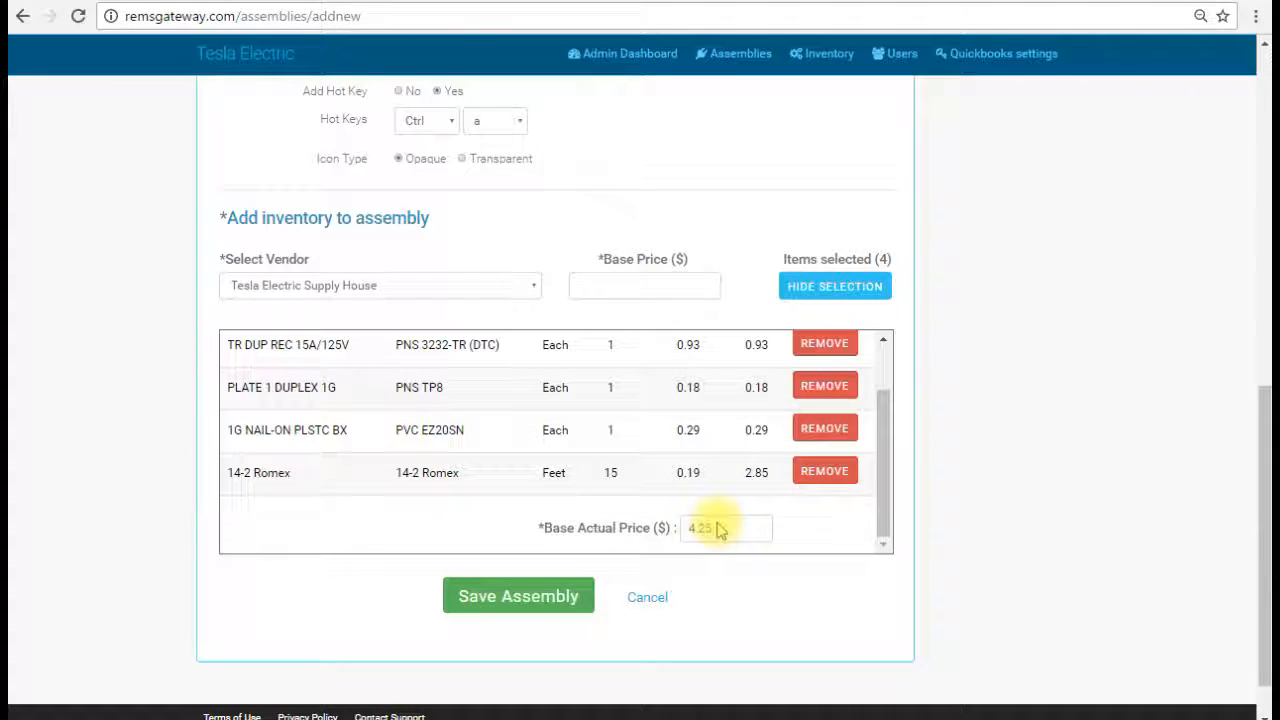
pyautogui.scroll(1, 380, 480)
pyautogui.scroll(-1, 380, 482)
pyautogui.scroll(1, 380, 488)
pyautogui.scroll(-1, 740, 418)
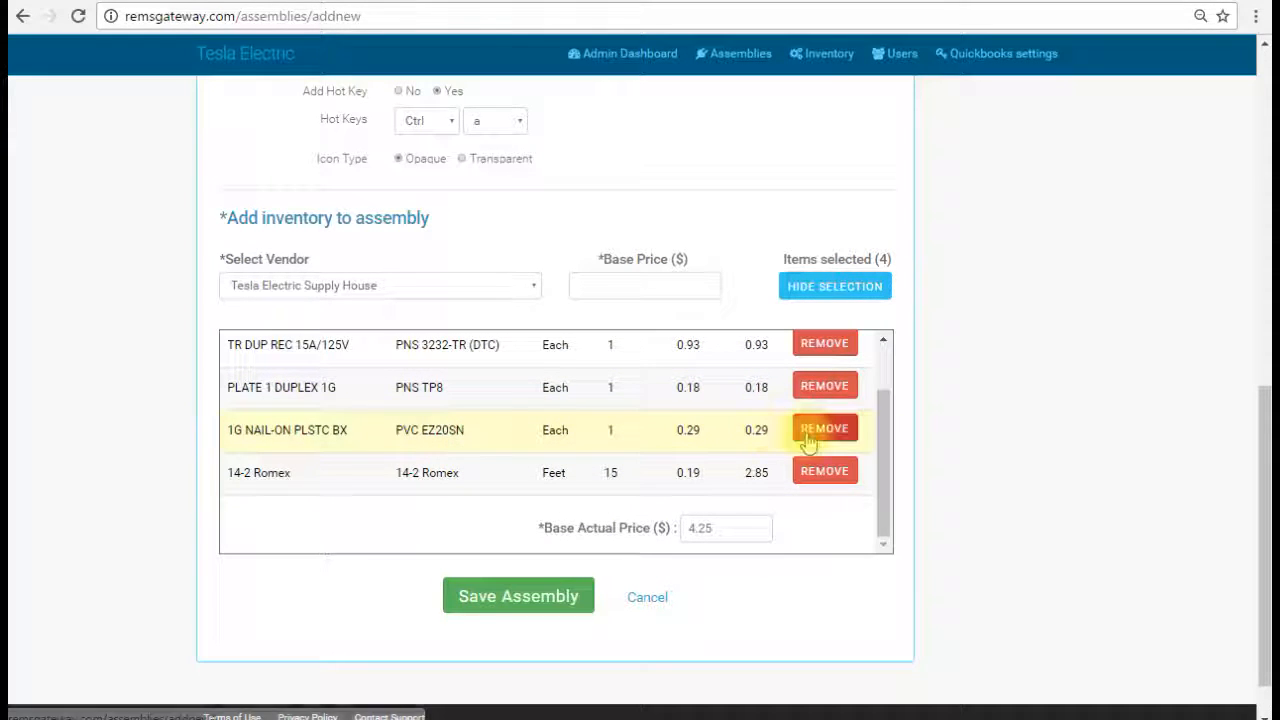
pyautogui.scroll(1, 566, 438)
pyautogui.scroll(-1, 564, 432)
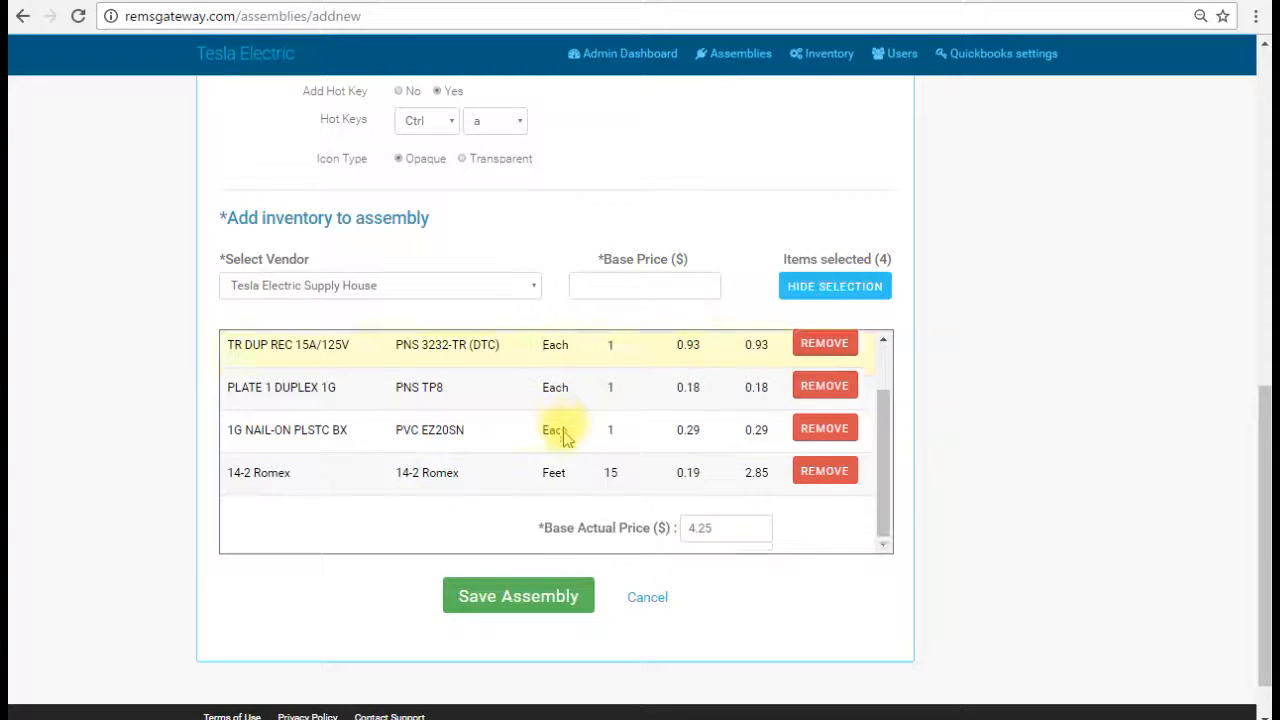
pyautogui.scroll(1, 560, 428)
pyautogui.scroll(-1, 720, 424)
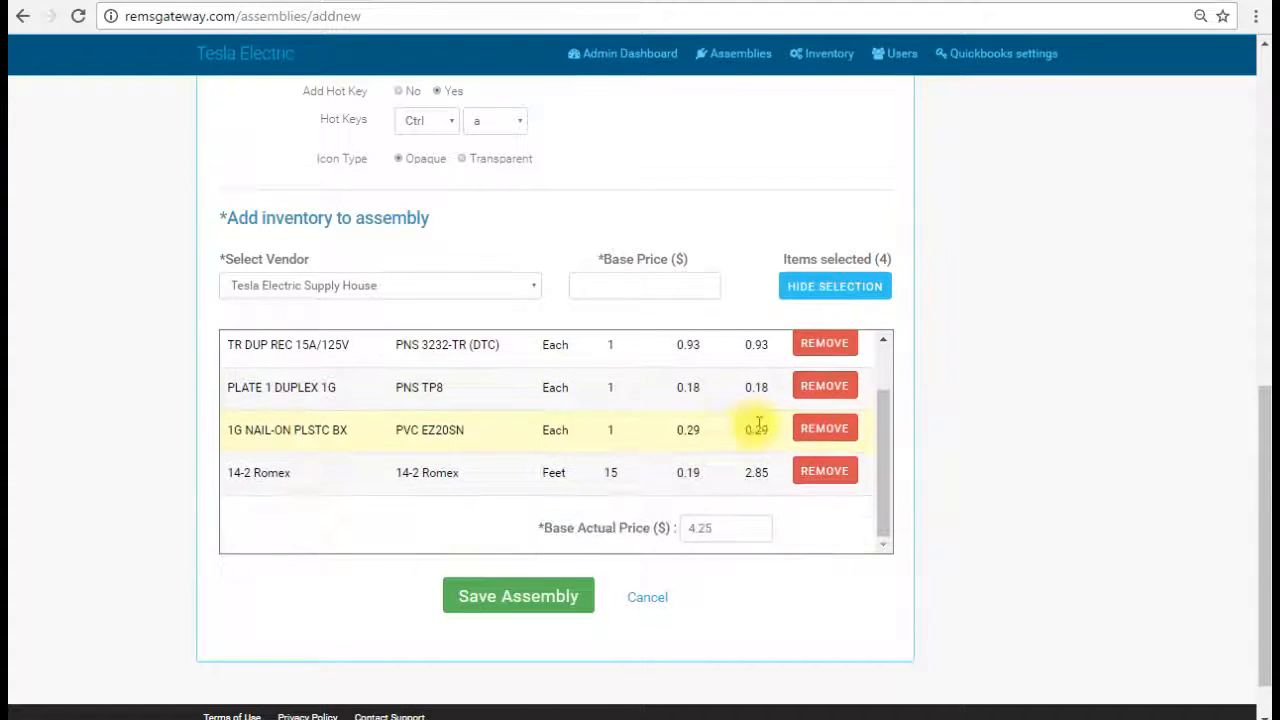
# - Remove the 1G NAIL-ON PLSTC BX from the selected items and add one back from the Crestmore Electrical Supply inventory (PVC EZ20SN)
pyautogui.click(819, 430)
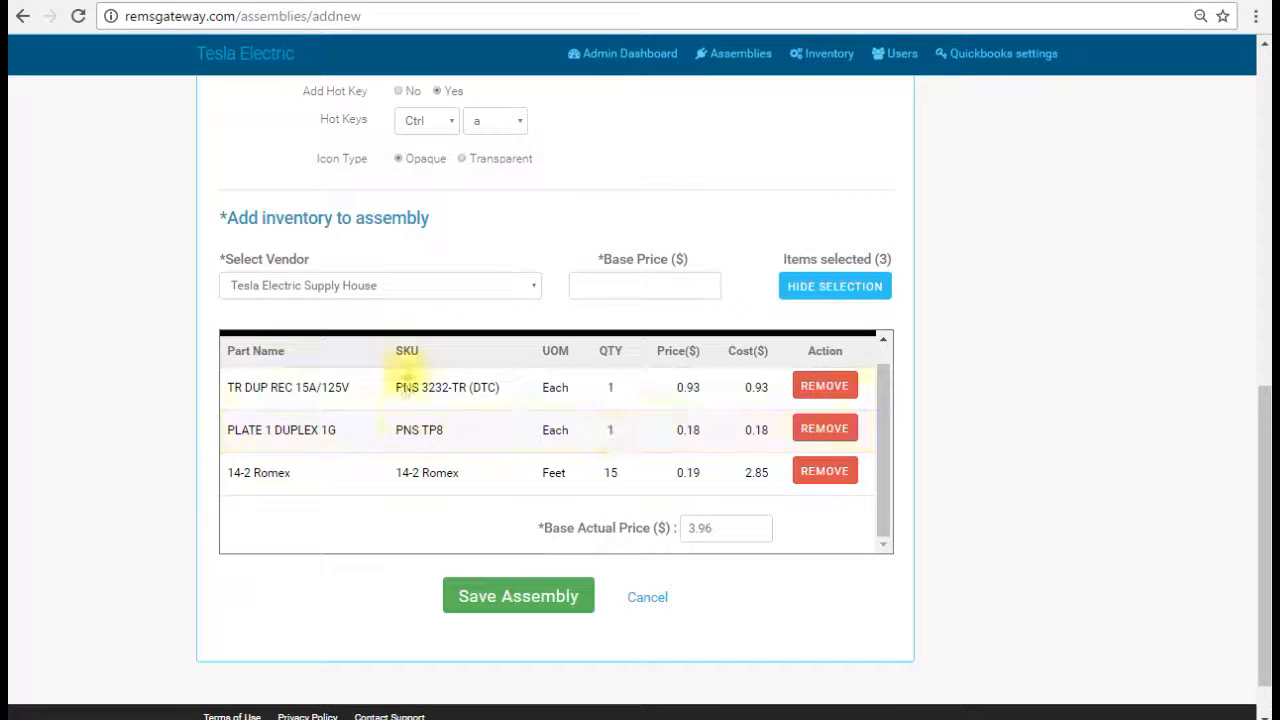
pyautogui.click(803, 288)
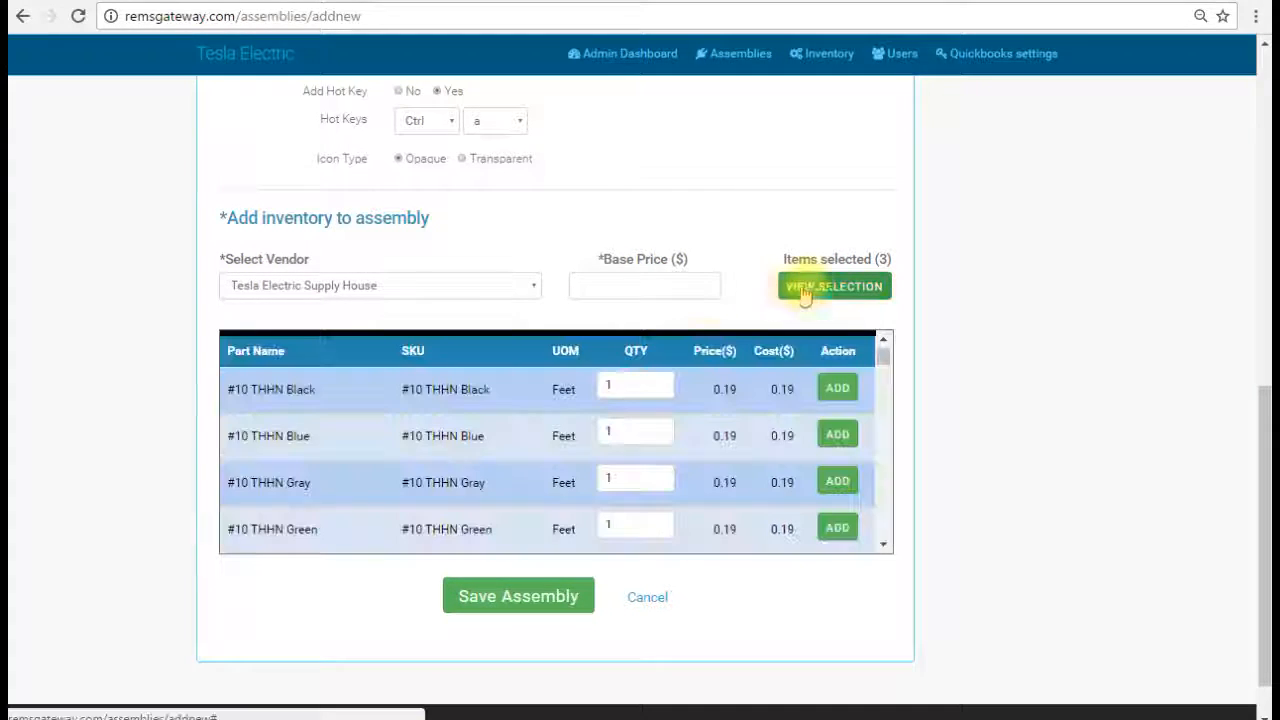
pyautogui.click(535, 285)
pyautogui.click(440, 323)
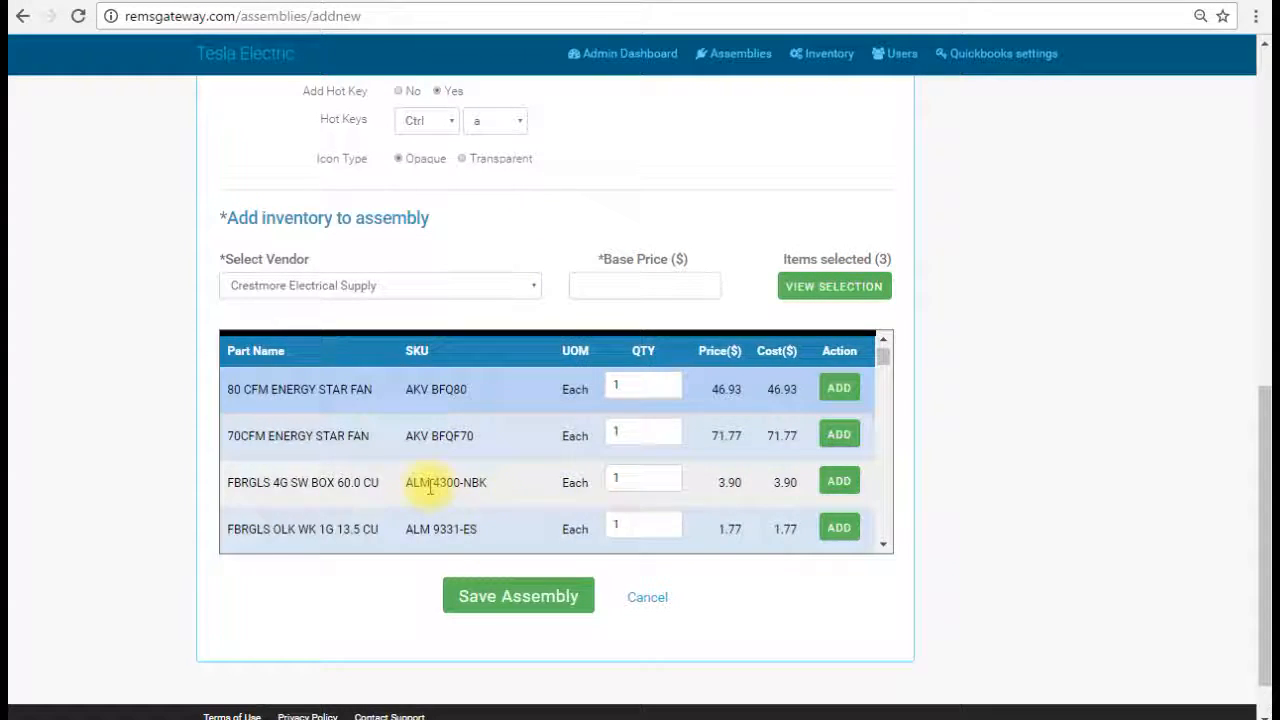
pyautogui.scroll(-3, 410, 485)
pyautogui.scroll(-10, 410, 485)
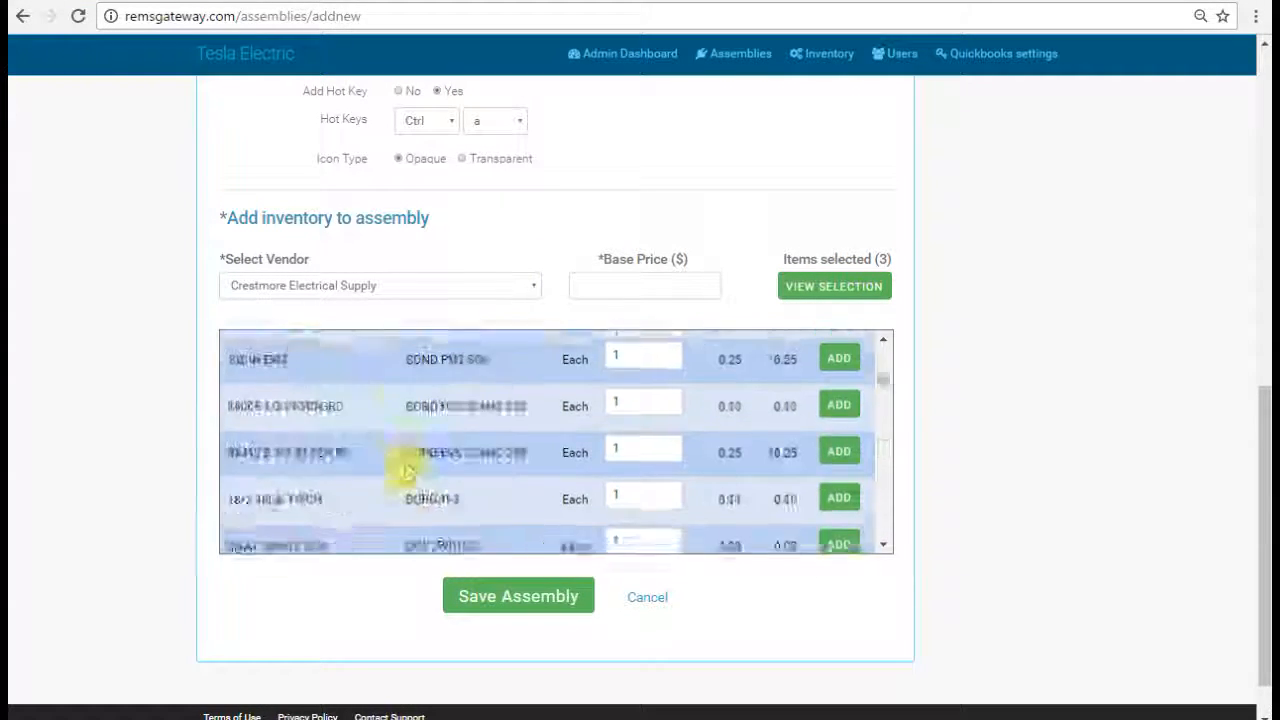
pyautogui.scroll(-15, 403, 475)
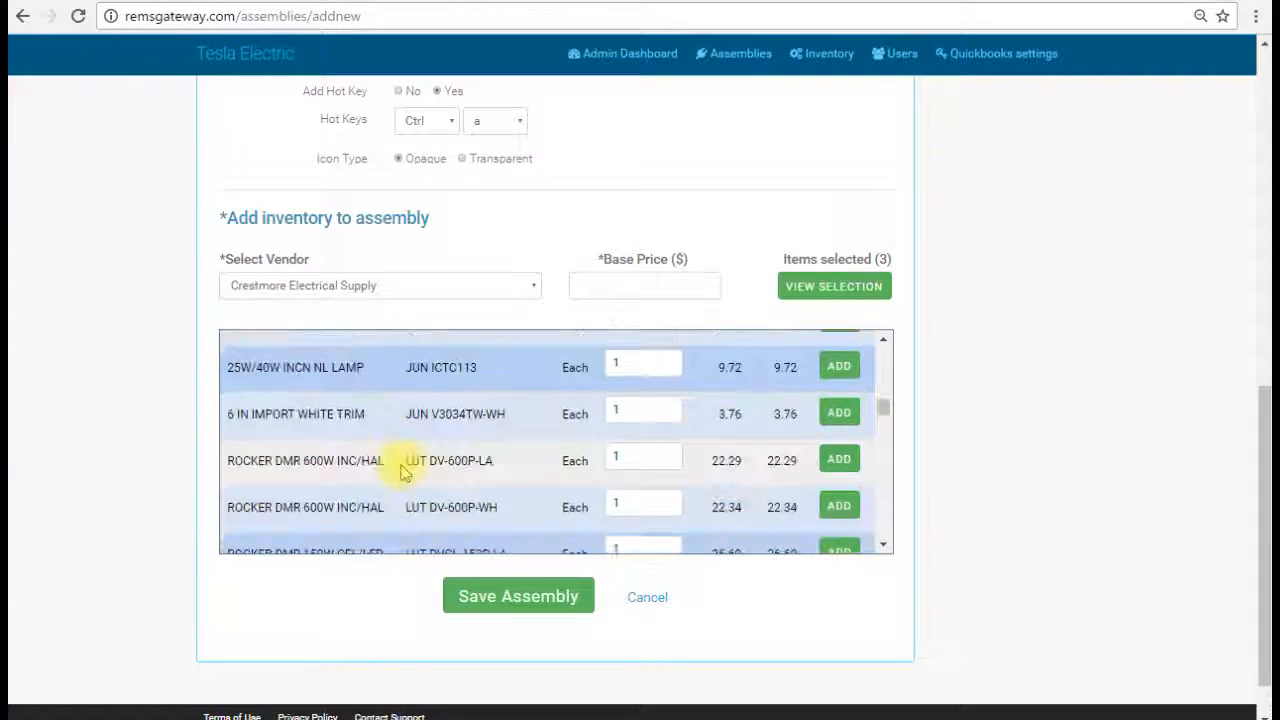
pyautogui.scroll(-12, 403, 475)
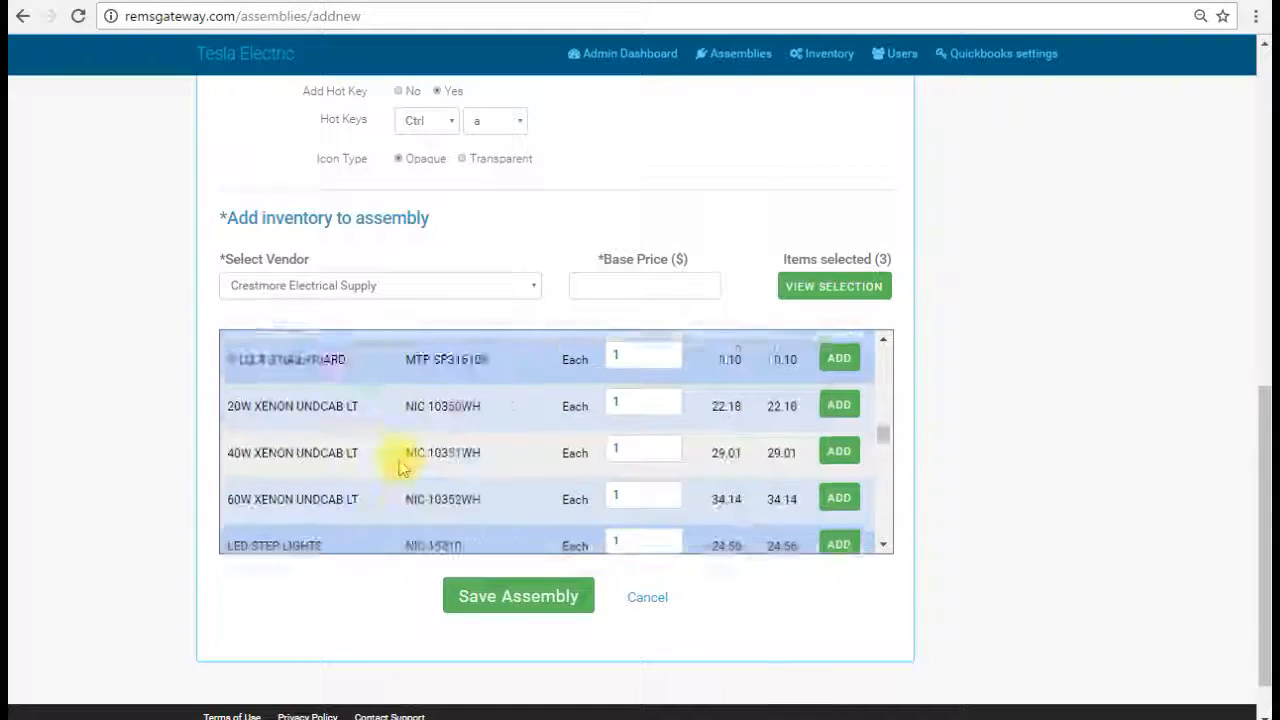
pyautogui.scroll(-12, 397, 460)
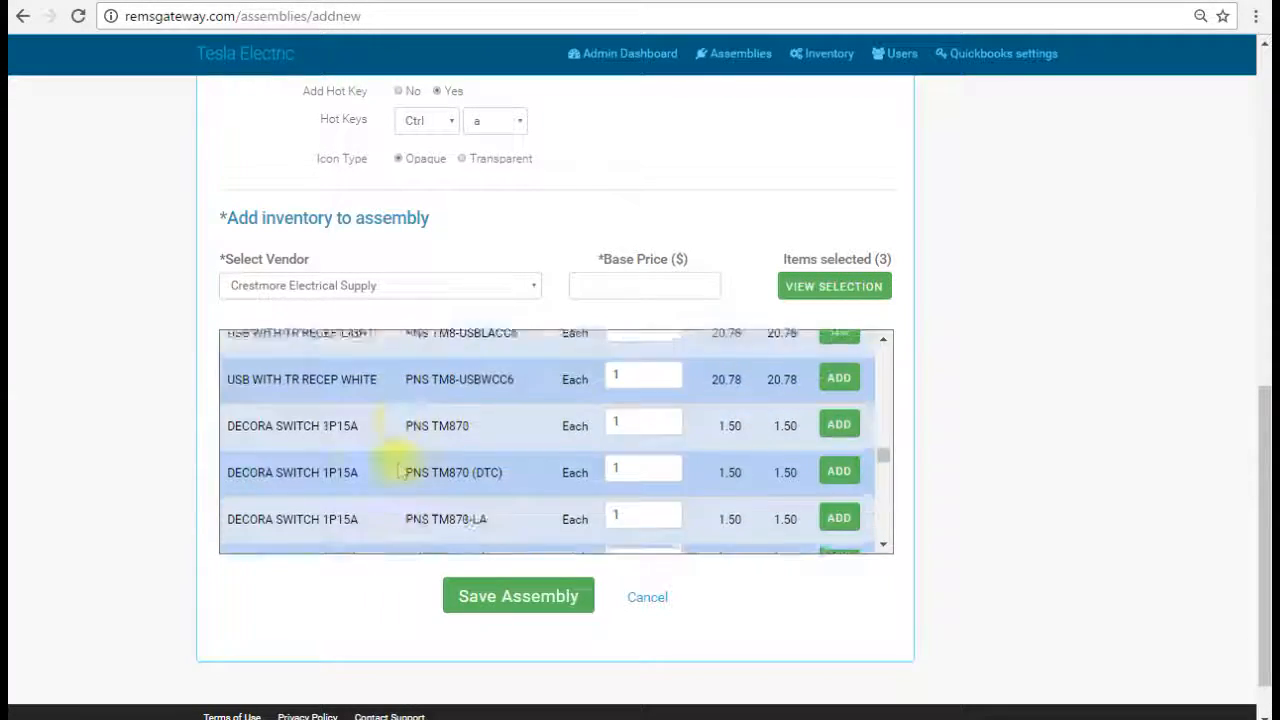
pyautogui.scroll(-15, 397, 467)
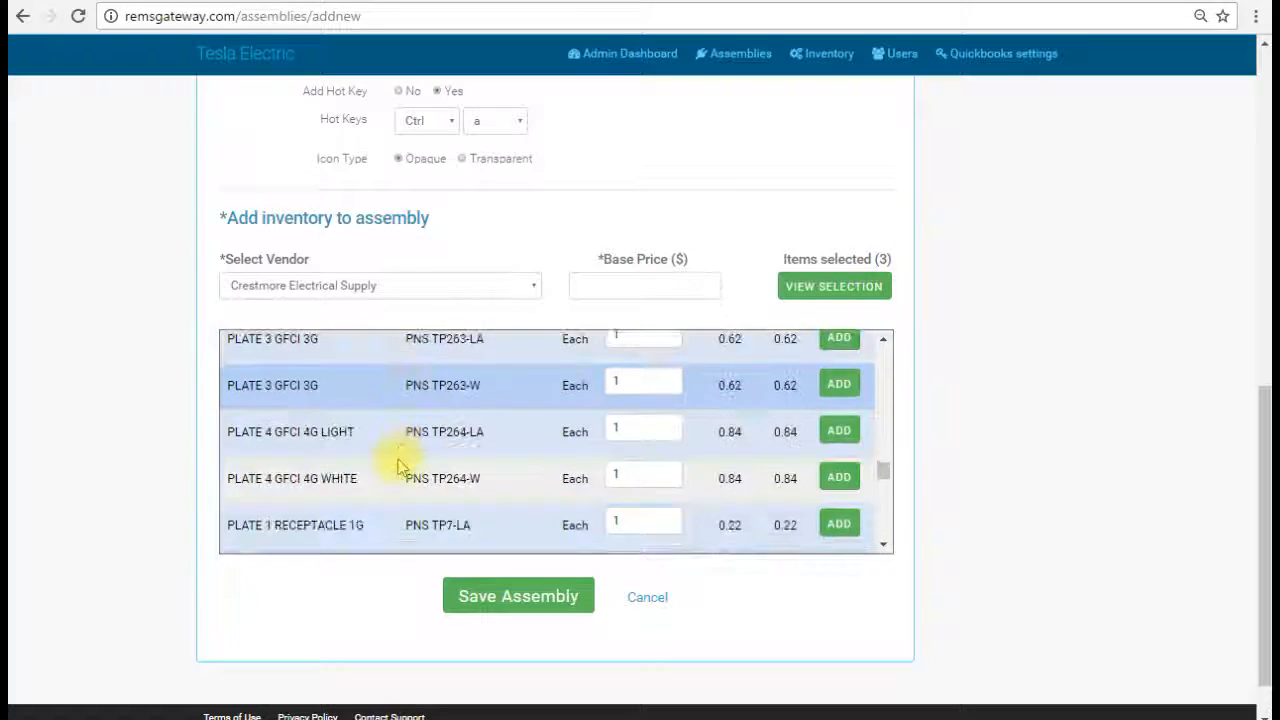
pyautogui.scroll(-15, 397, 470)
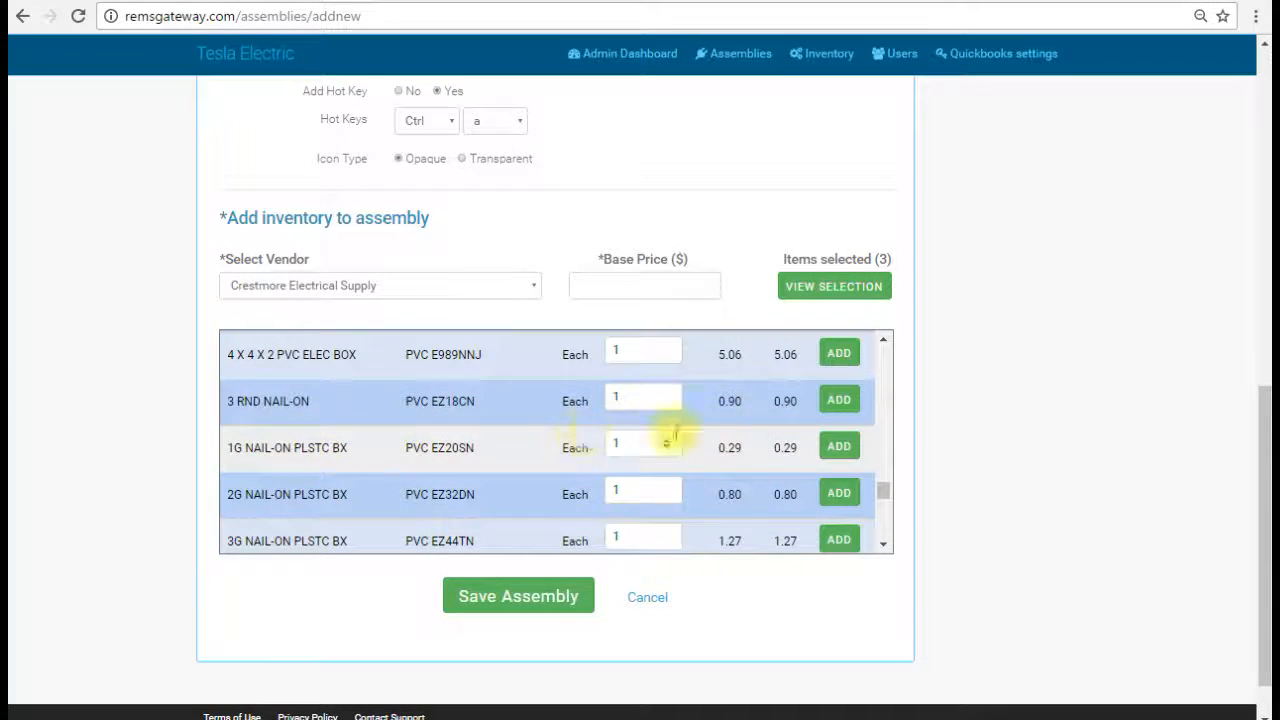
pyautogui.click(838, 449)
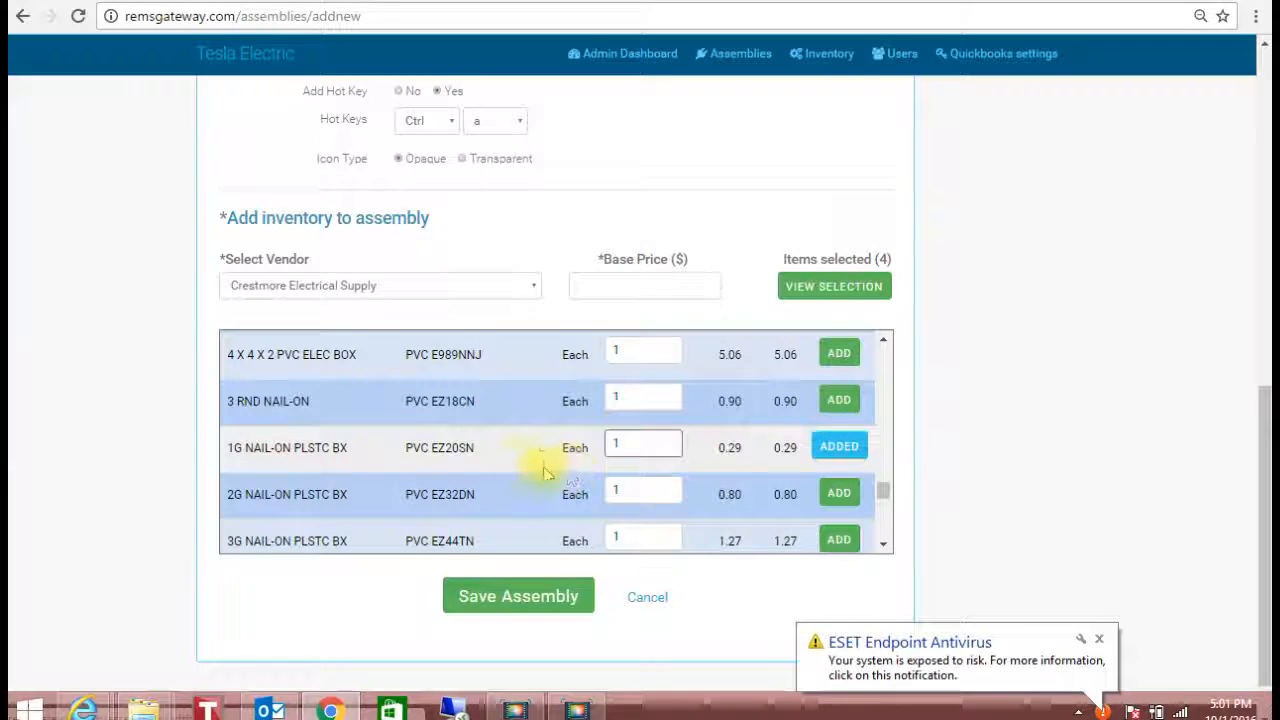
# - Examine the selected items list again, including the re-added 1G NAIL-ON PLSTC BX and the base actual price
pyautogui.click(856, 288)
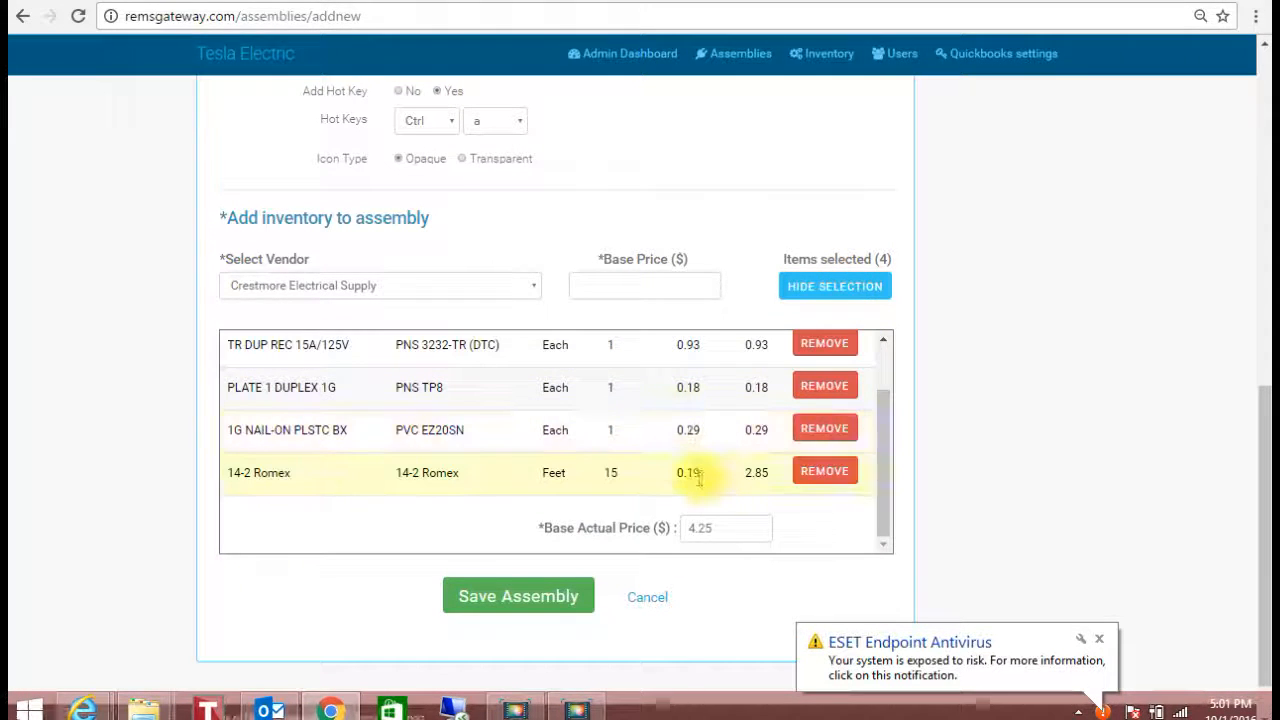
pyautogui.scroll(-2, 620, 488)
pyautogui.scroll(2, 400, 470)
pyautogui.scroll(-2, 290, 440)
pyautogui.scroll(2, 412, 430)
pyautogui.scroll(-2, 410, 429)
pyautogui.scroll(2, 408, 428)
pyautogui.scroll(-1, 405, 428)
pyautogui.scroll(-1, 408, 428)
pyautogui.scroll(1, 409, 420)
pyautogui.scroll(-1, 508, 437)
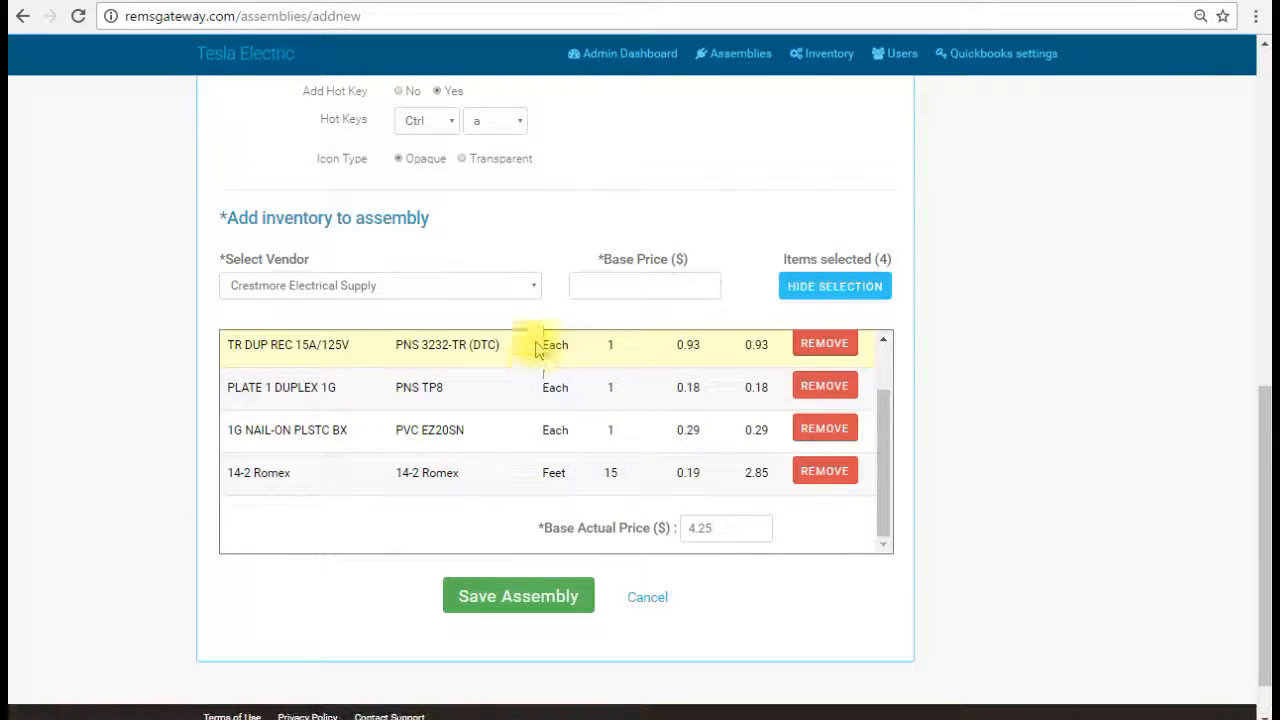
pyautogui.scroll(2, 1003, 290)
pyautogui.scroll(-2, 1003, 295)
pyautogui.scroll(1, 1003, 295)
# - Set the assembly's base price to $24.00
pyautogui.click(641, 389)
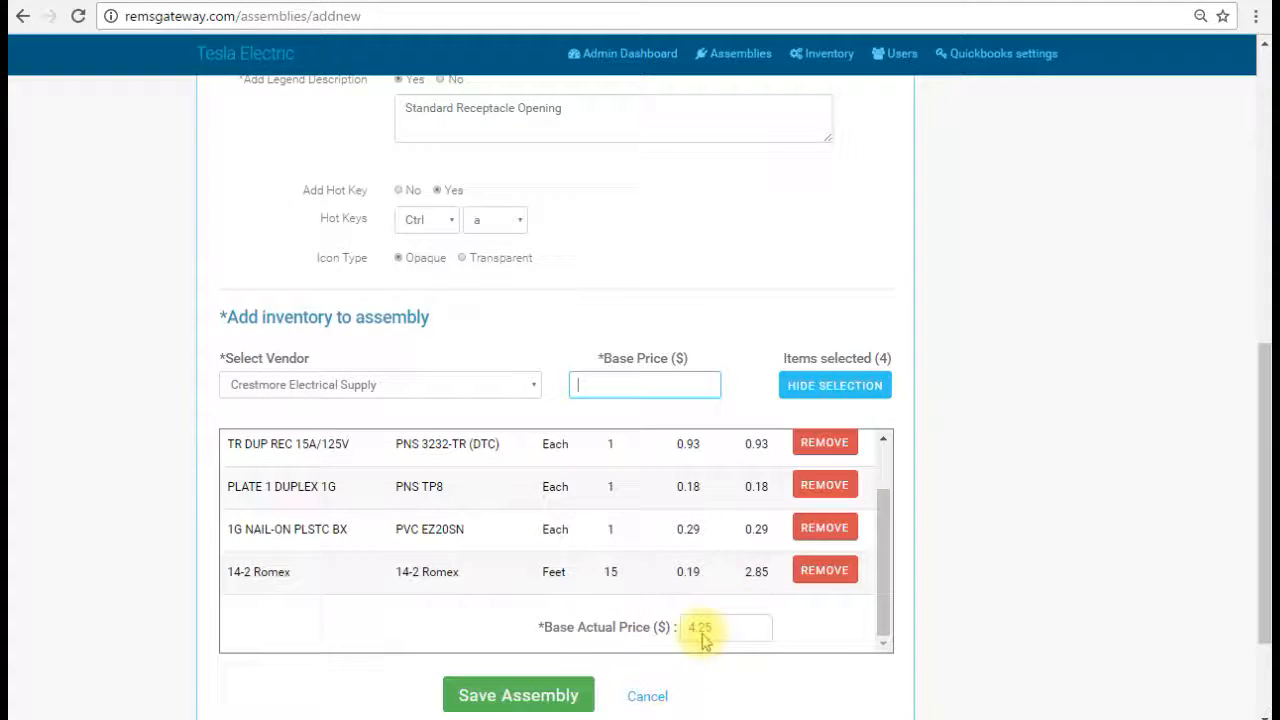
pyautogui.click(627, 383)
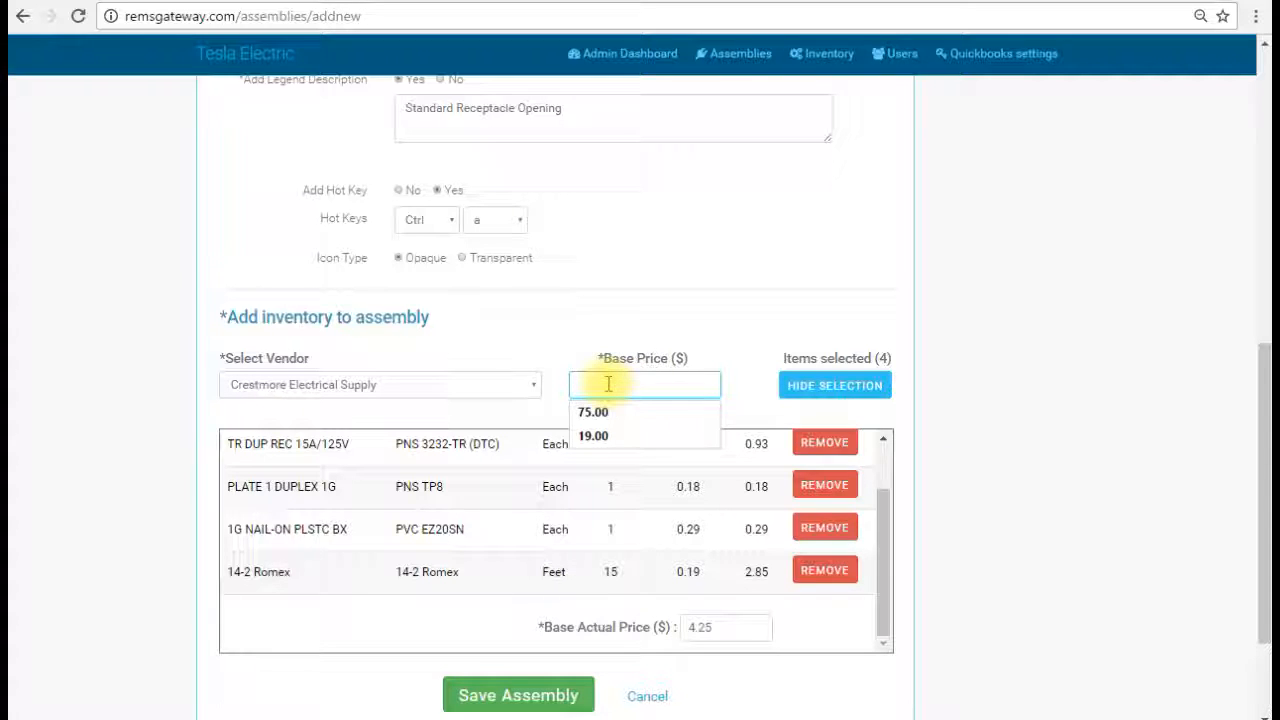
pyautogui.write('24.00')
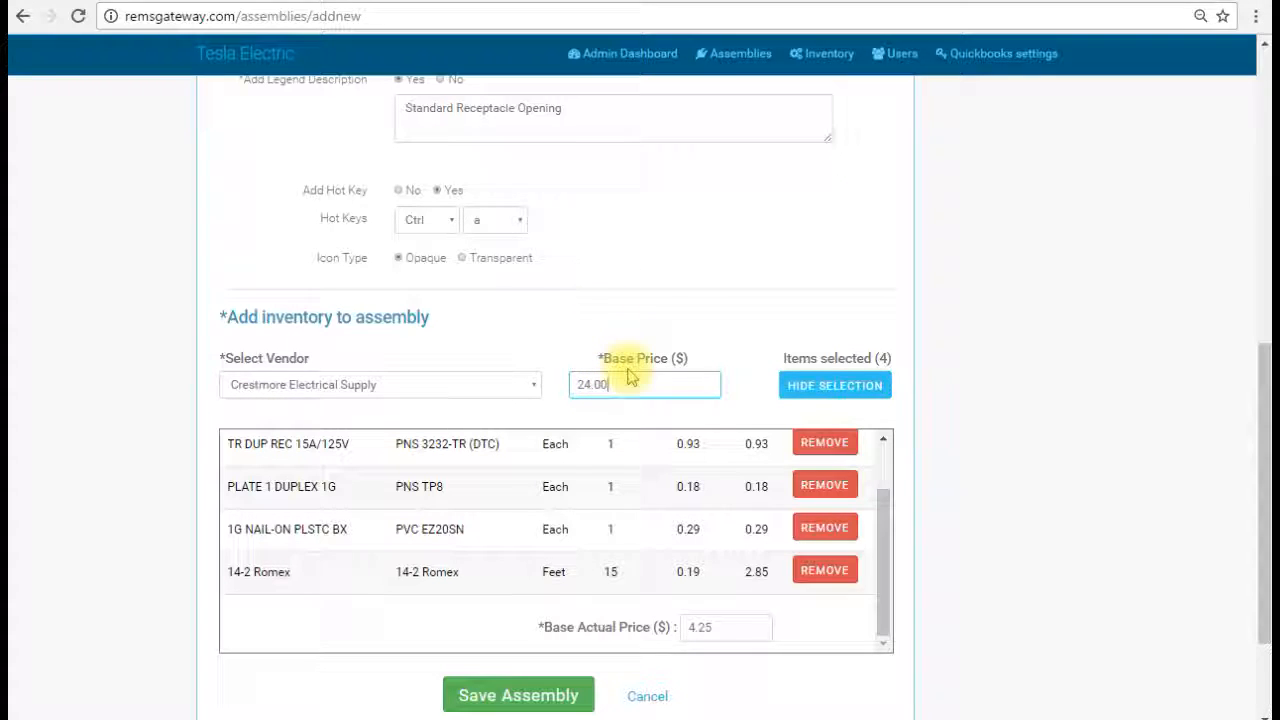
pyautogui.doubleClick(628, 381)
# - Look over the completed assembly form and save the new assembly
pyautogui.scroll(-1, 660, 370)
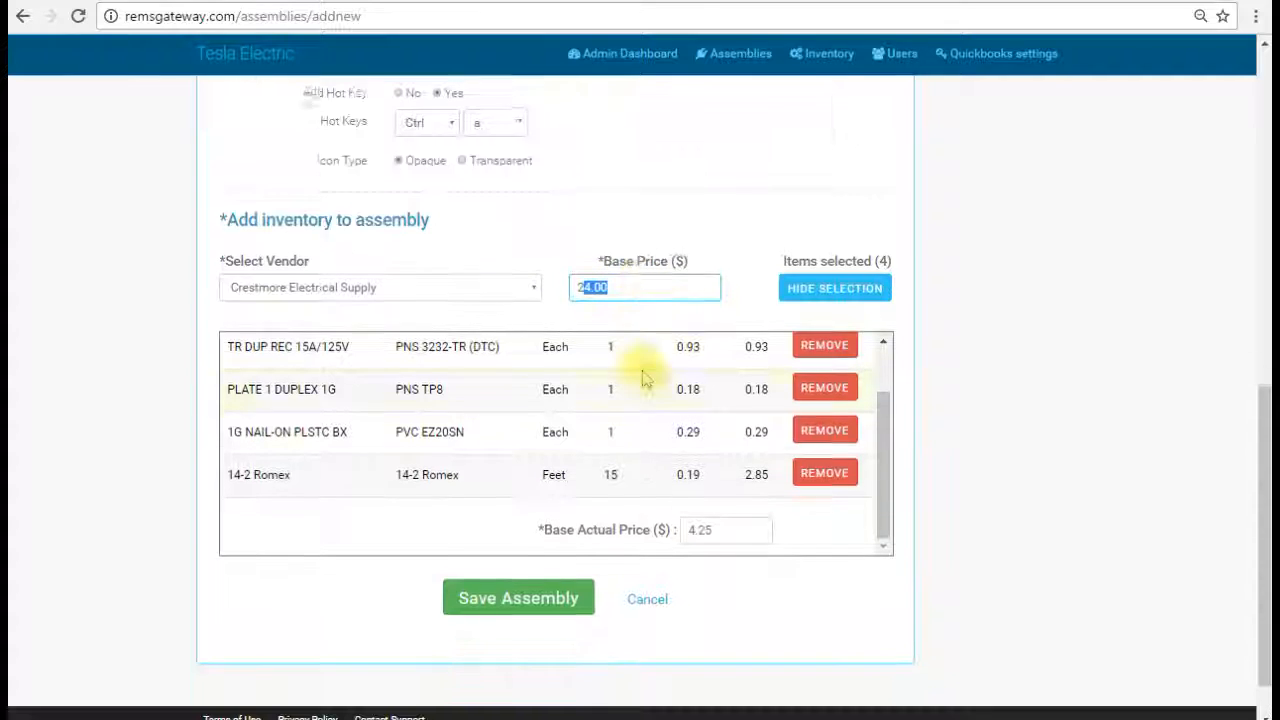
pyautogui.scroll(8, 860, 323)
pyautogui.scroll(-2, 862, 323)
pyautogui.scroll(-6, 862, 323)
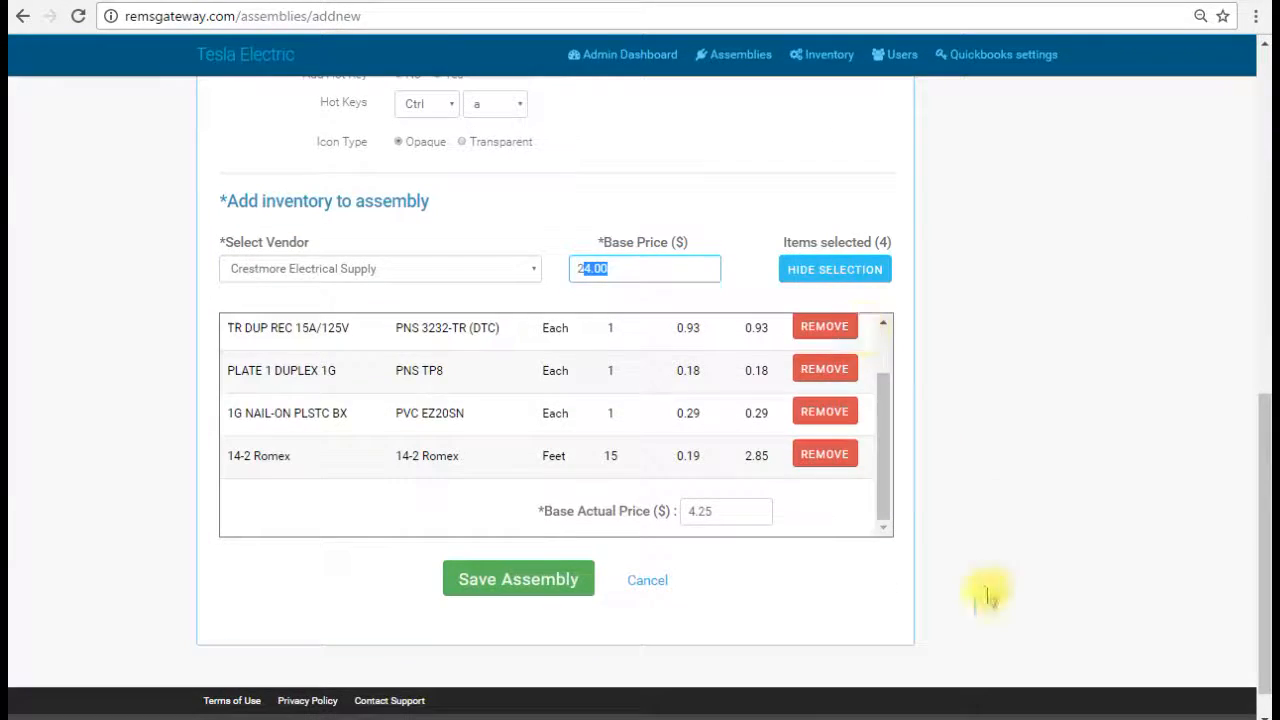
pyautogui.click(548, 592)
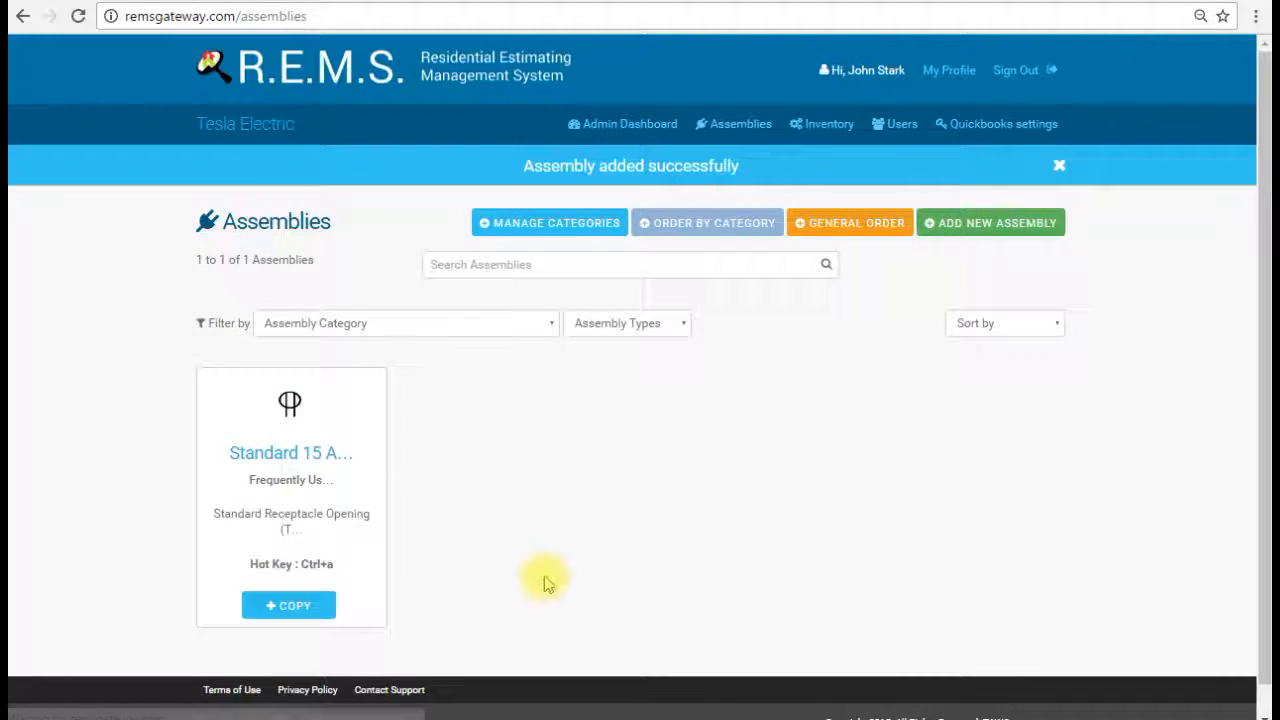
# - Open the saved Standard 15 Amp Receptacle Opening assembly and review its price, icons, descriptions, hot key and parts
pyautogui.scroll(-1, 570, 550)
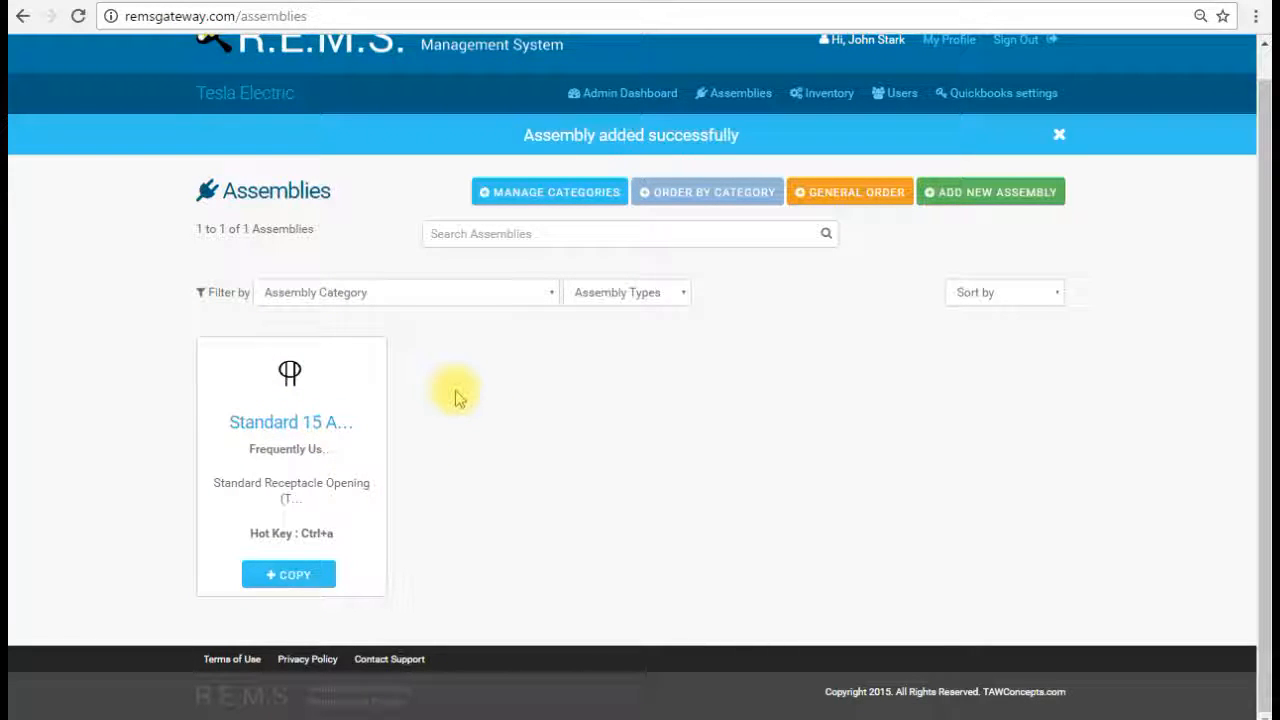
pyautogui.click(318, 428)
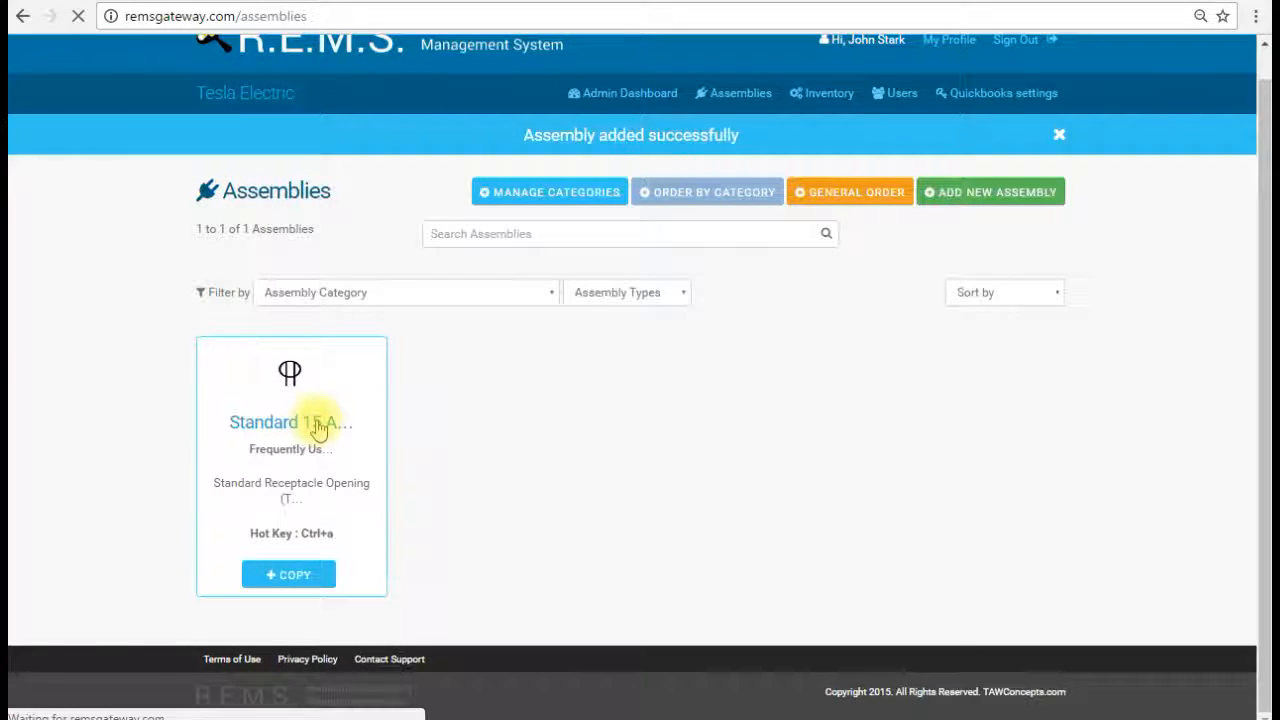
pyautogui.scroll(-2, 466, 371)
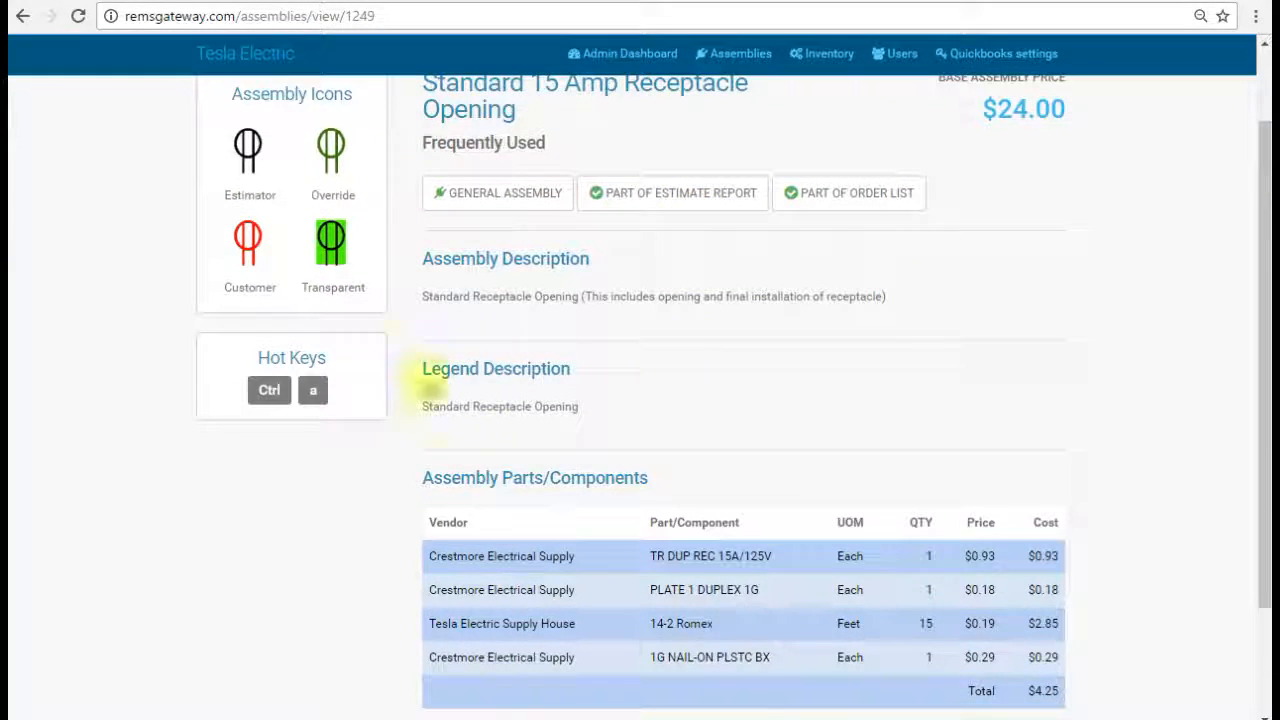
pyautogui.scroll(2, 449, 316)
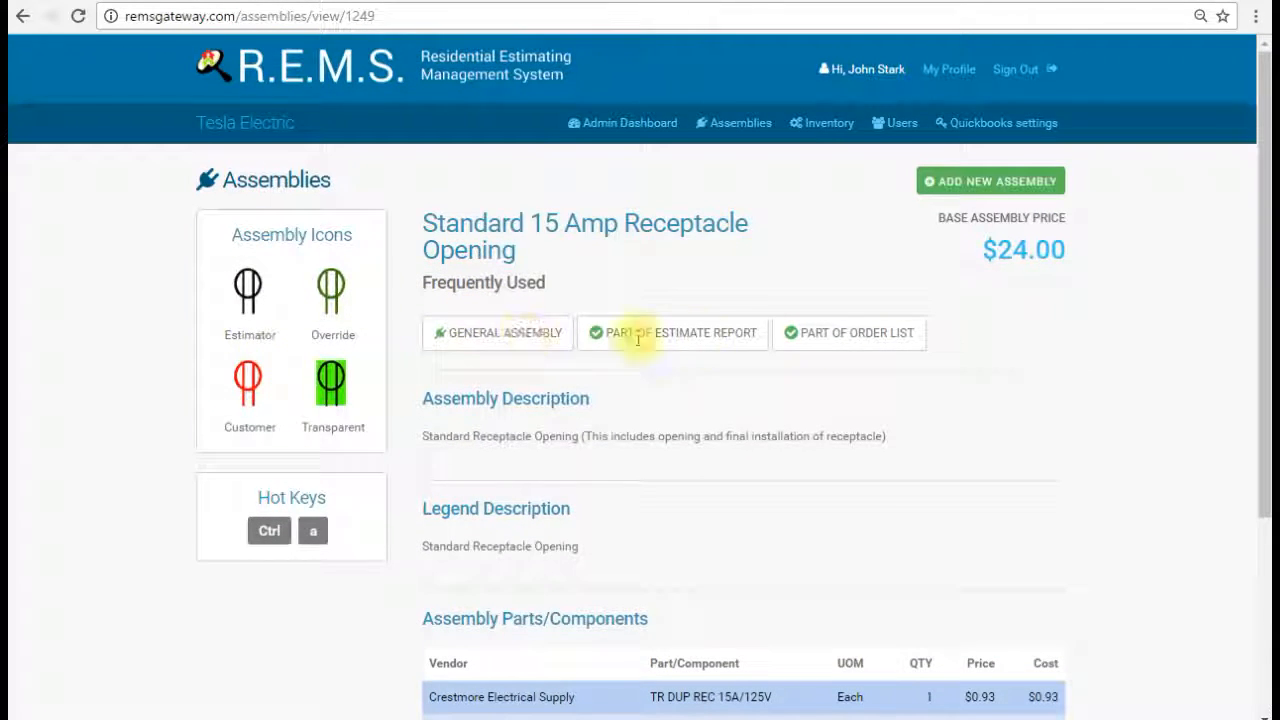
pyautogui.scroll(-3, 720, 352)
pyautogui.scroll(-1, 720, 352)
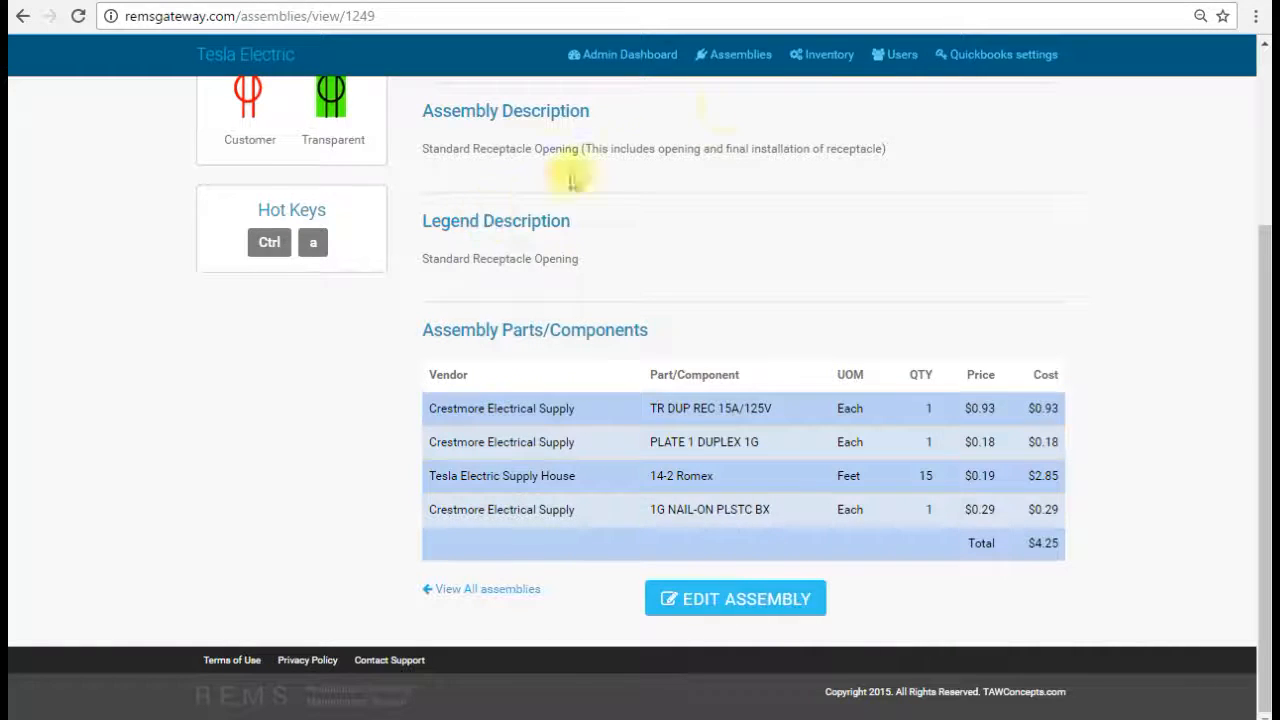
# - Return to the assemblies list and start a copy of the Standard 15 Amp Receptacle Opening assembly, looking over its prefilled form
pyautogui.click(733, 56)
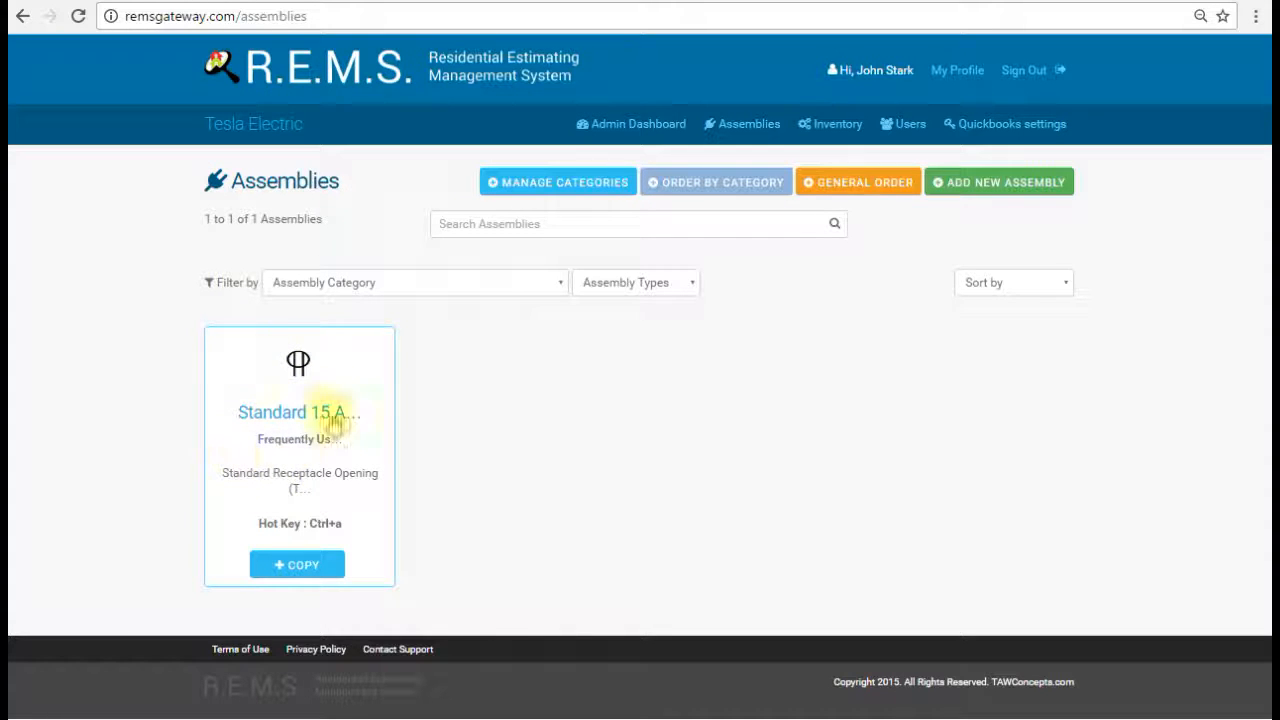
pyautogui.click(308, 568)
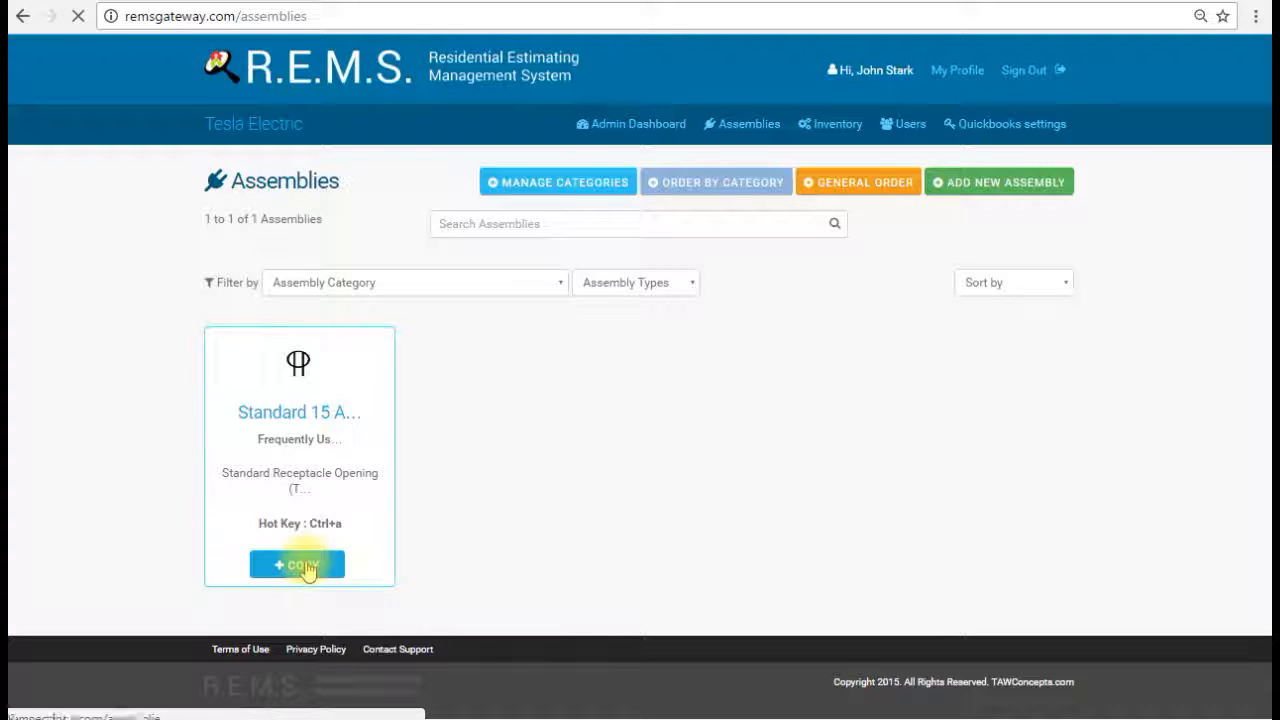
pyautogui.scroll(-5, 882, 485)
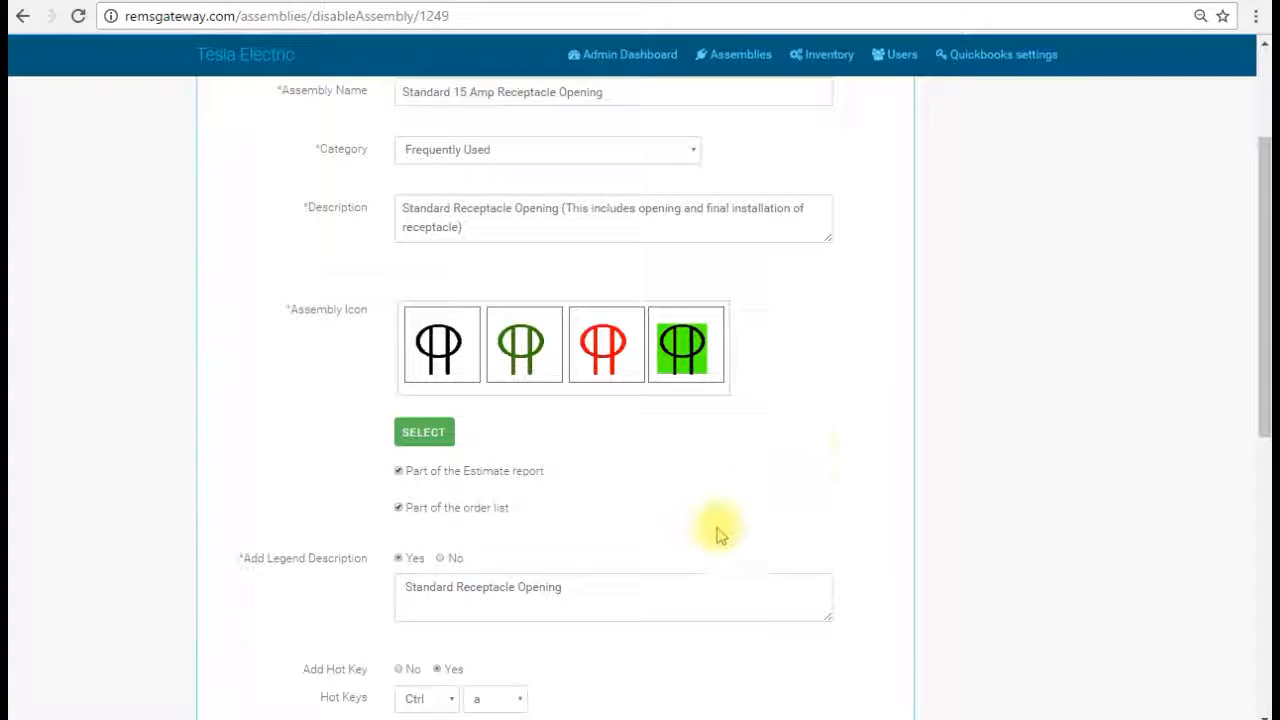
pyautogui.scroll(-2, 700, 500)
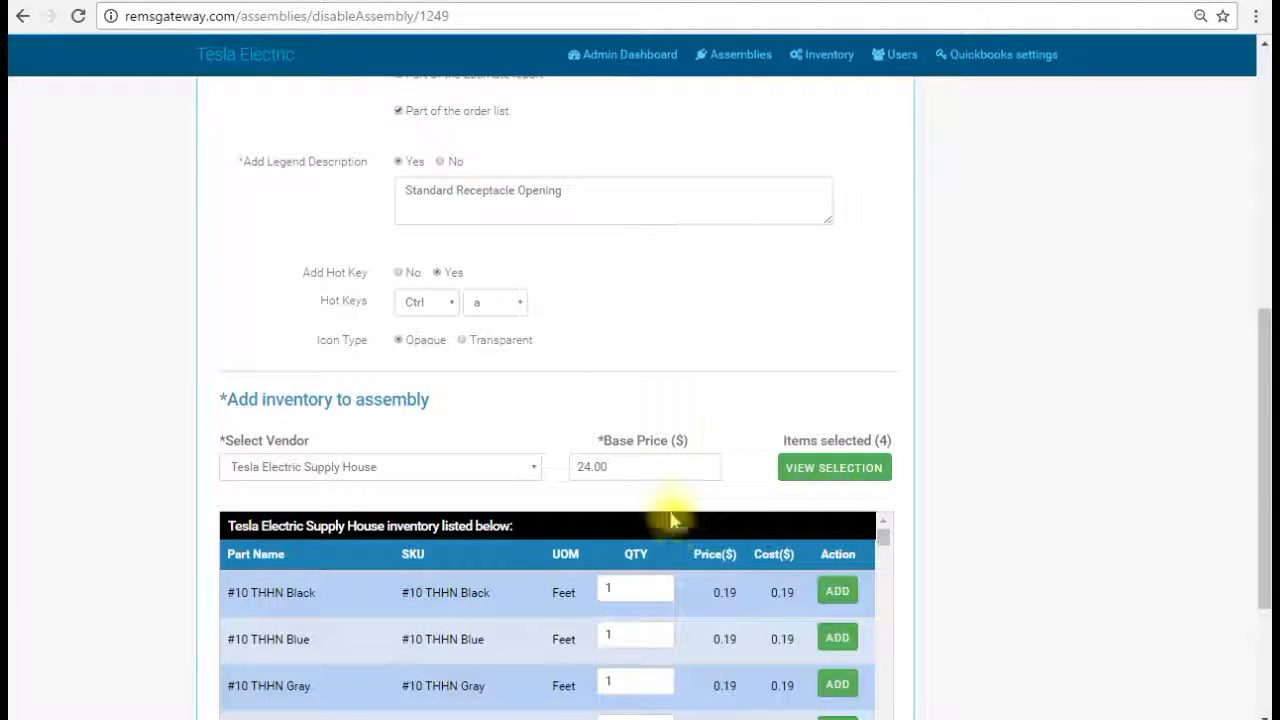
# - Review the copied assembly's icons, legend description, hot key, icon type and vendor inventory, and leave the form without saving
pyautogui.scroll(3, 680, 450)
pyautogui.scroll(4, 686, 410)
pyautogui.scroll(-5, 686, 420)
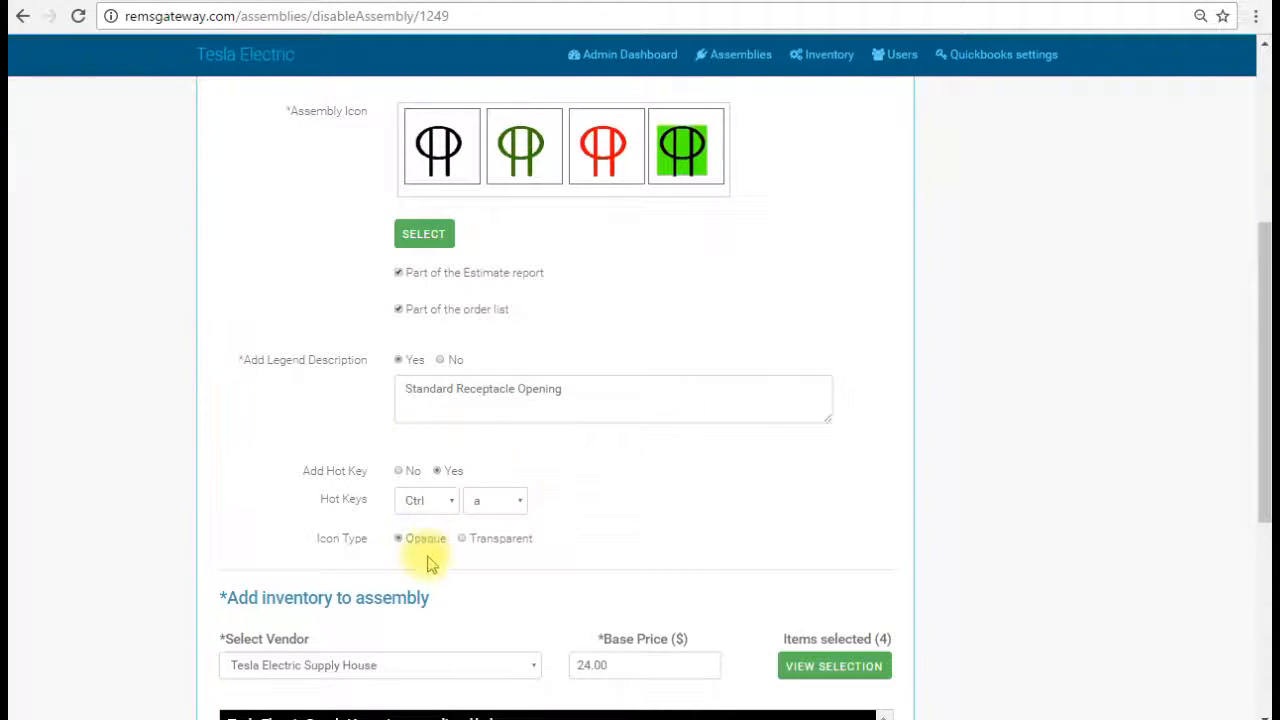
pyautogui.scroll(-3, 631, 543)
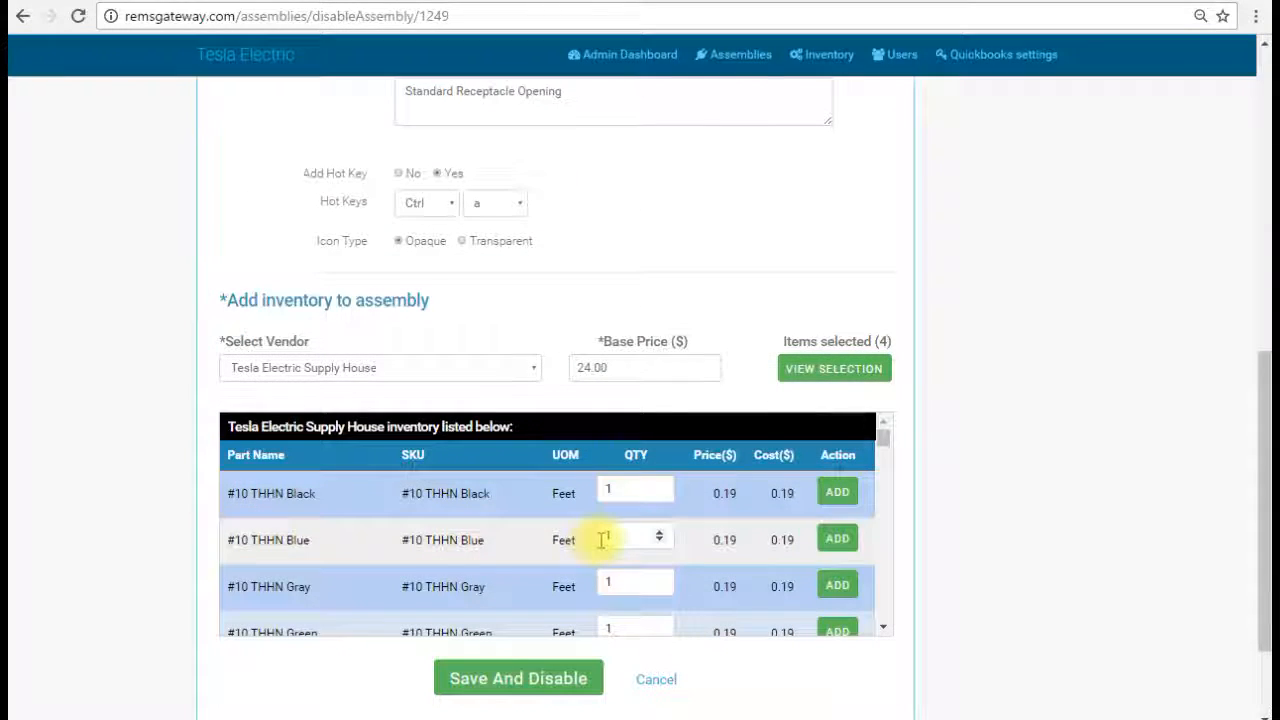
pyautogui.scroll(-2, 586, 578)
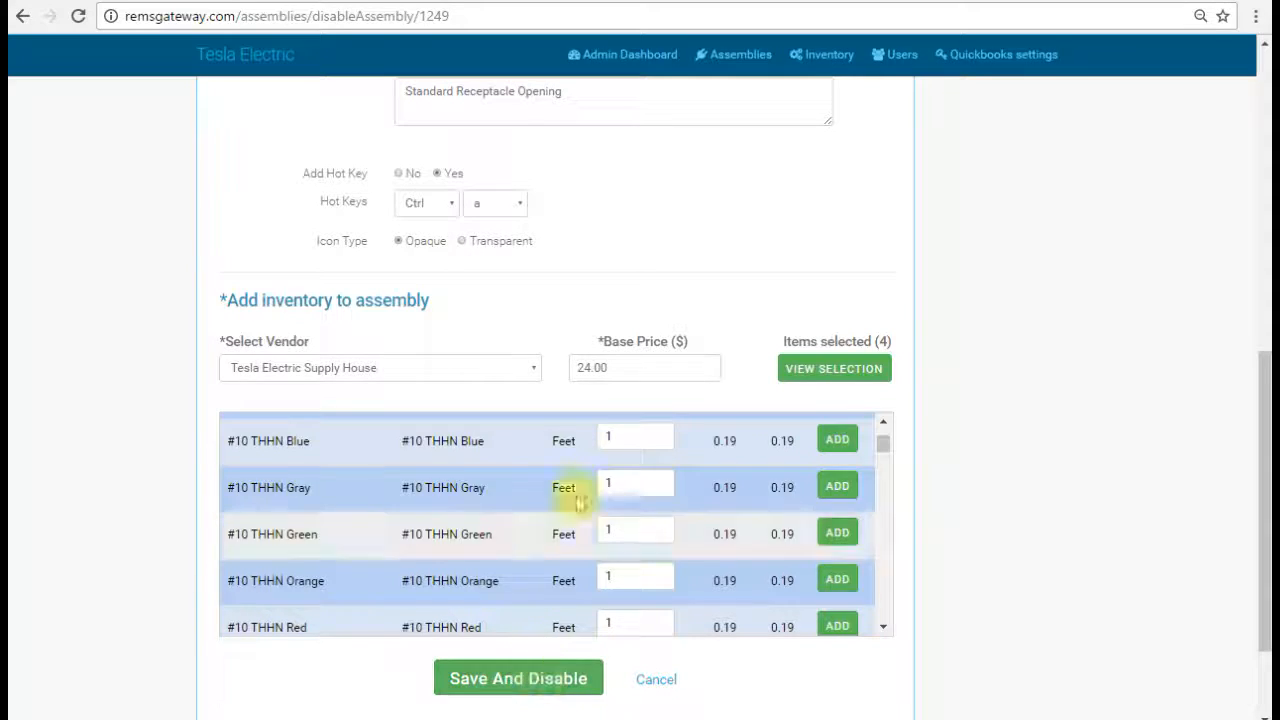
pyautogui.scroll(3, 966, 463)
pyautogui.scroll(5, 966, 463)
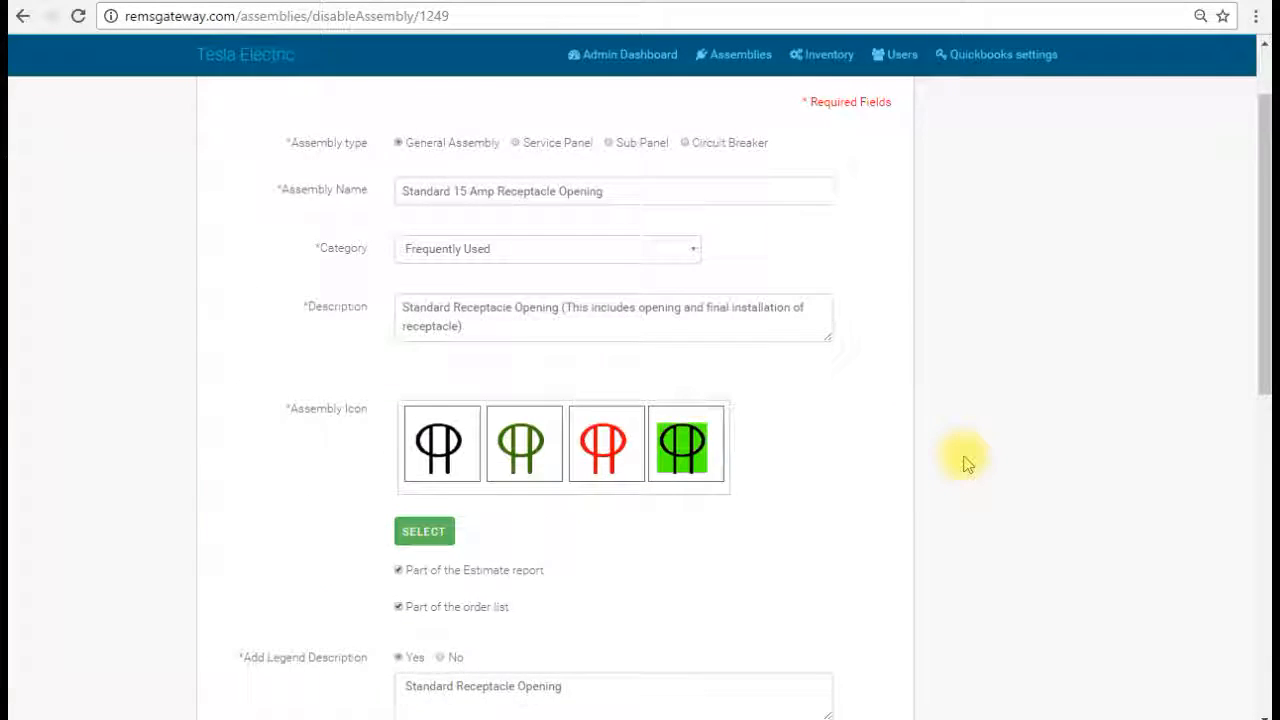
pyautogui.click(740, 124)
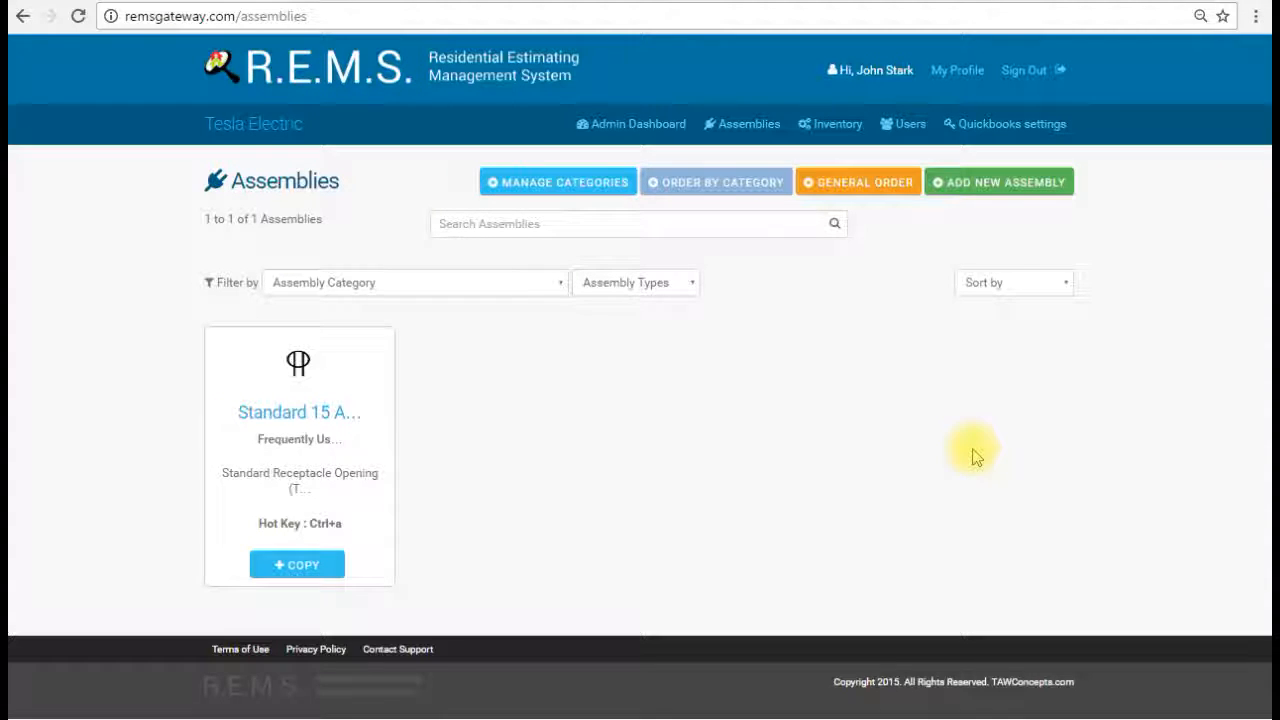
# - Start a new general assembly and name it "Single Pole Decora Switch"
pyautogui.click(1011, 192)
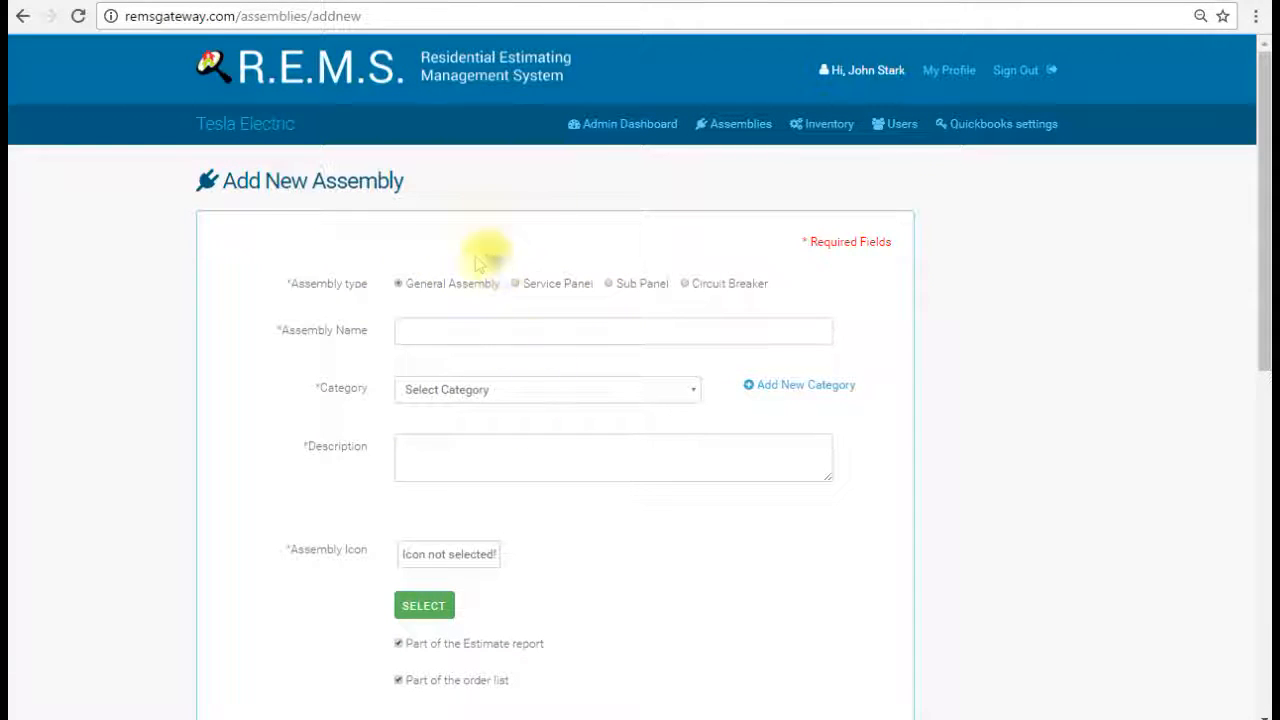
pyautogui.click(546, 340)
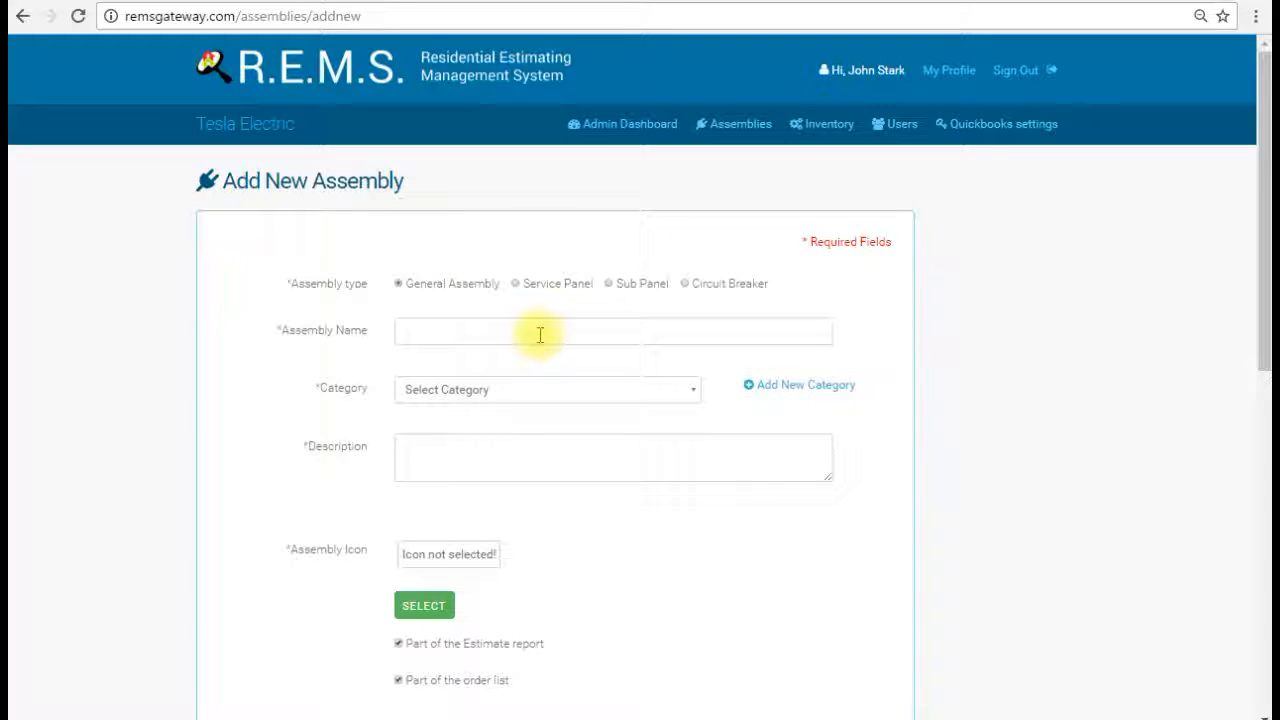
pyautogui.click(522, 331)
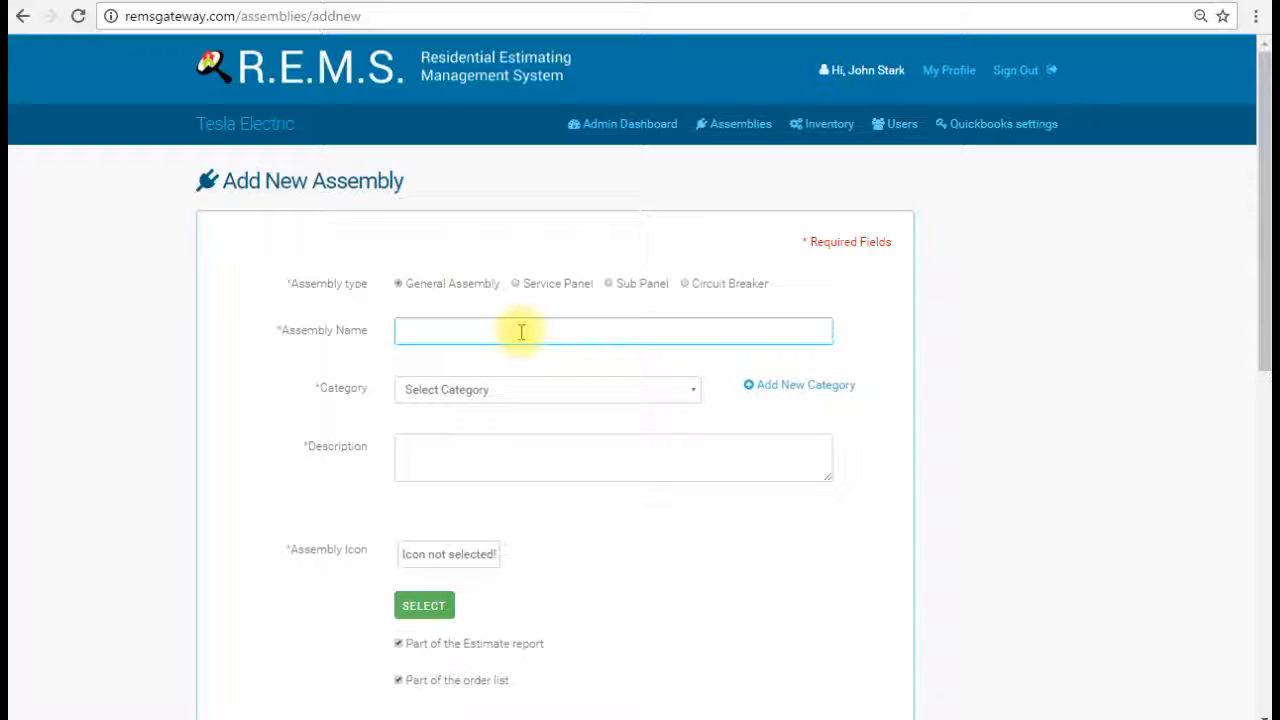
pyautogui.write('Single')
pyautogui.write('Pole Decorah Switch')
pyautogui.press('BackSpace')
pyautogui.press('BackSpace')
pyautogui.press('BackSpace')
pyautogui.press('BackSpace')
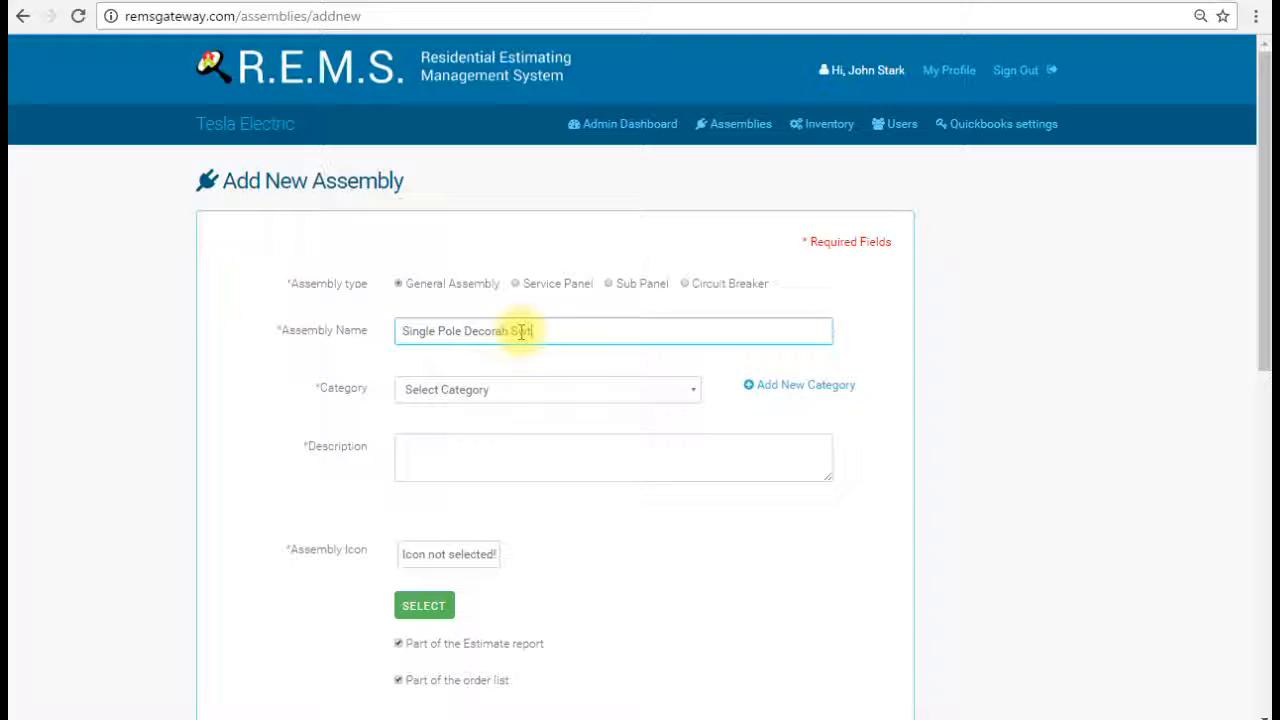
pyautogui.write('itch')
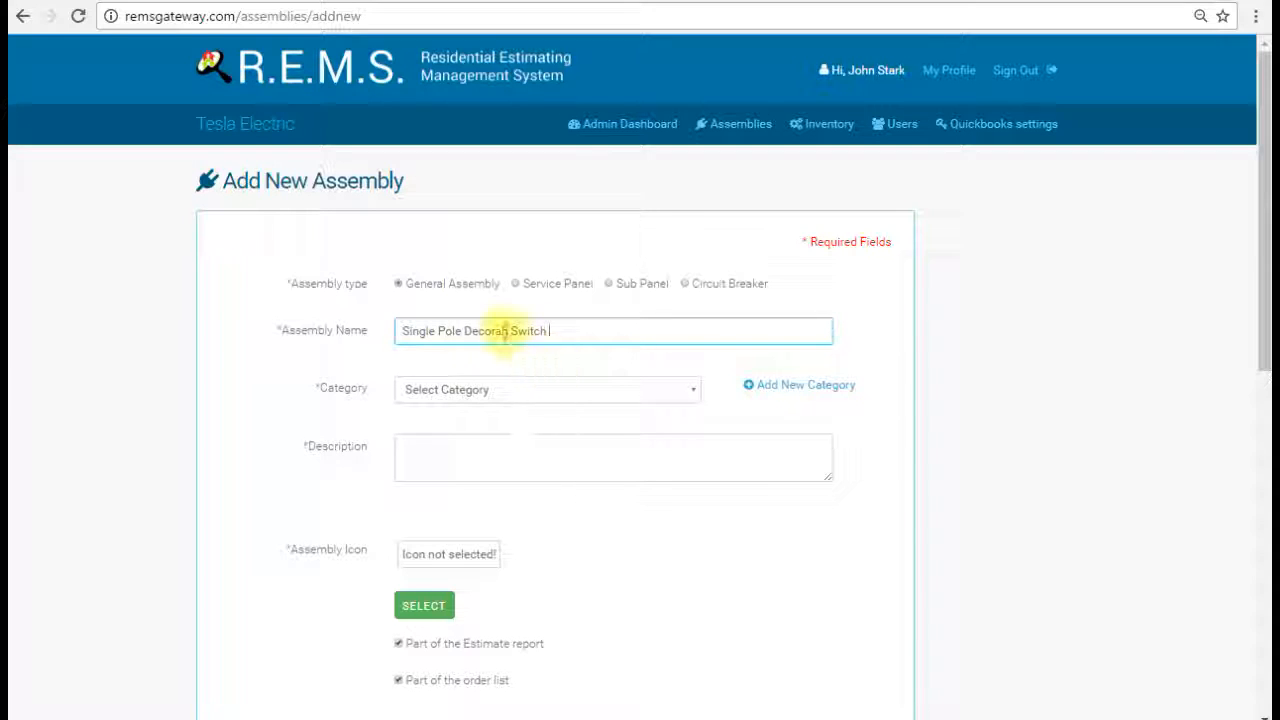
pyautogui.click(506, 331)
pyautogui.press('BackSpace')
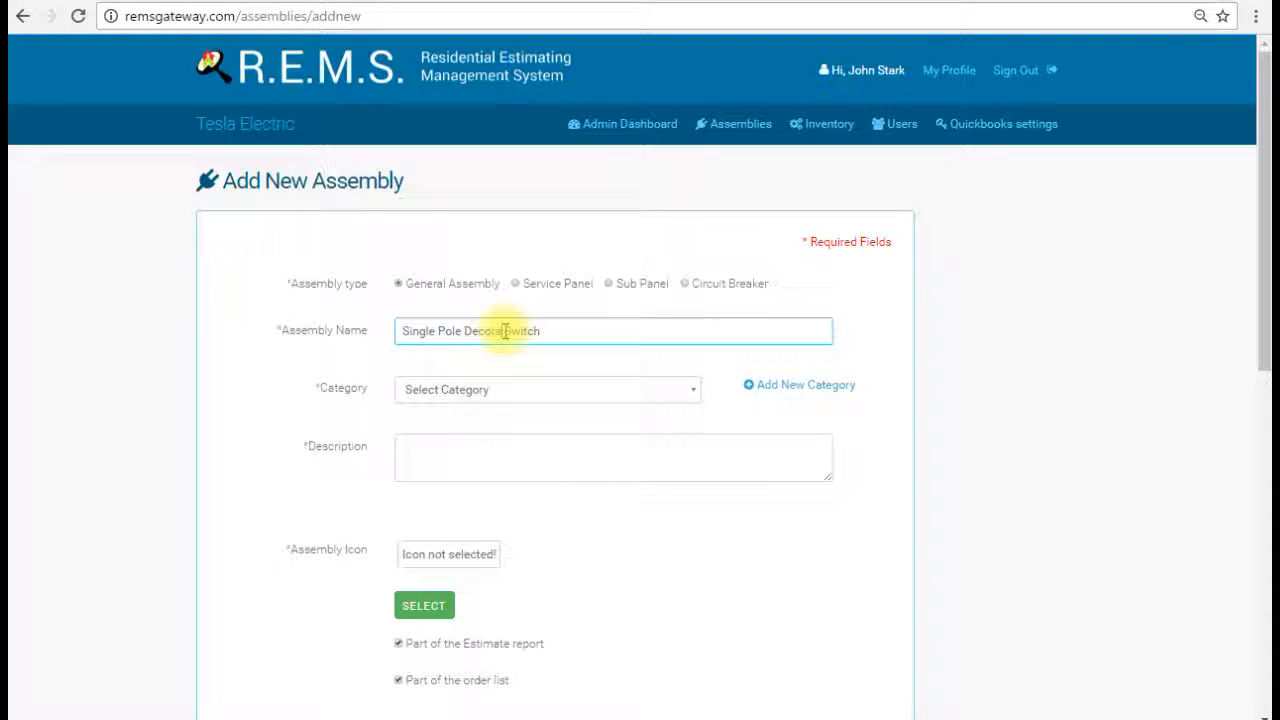
# - Assign the Switches category and enter the description "Single Pole Decora Switch (Includes Opening and final connection)"
pyautogui.click(689, 390)
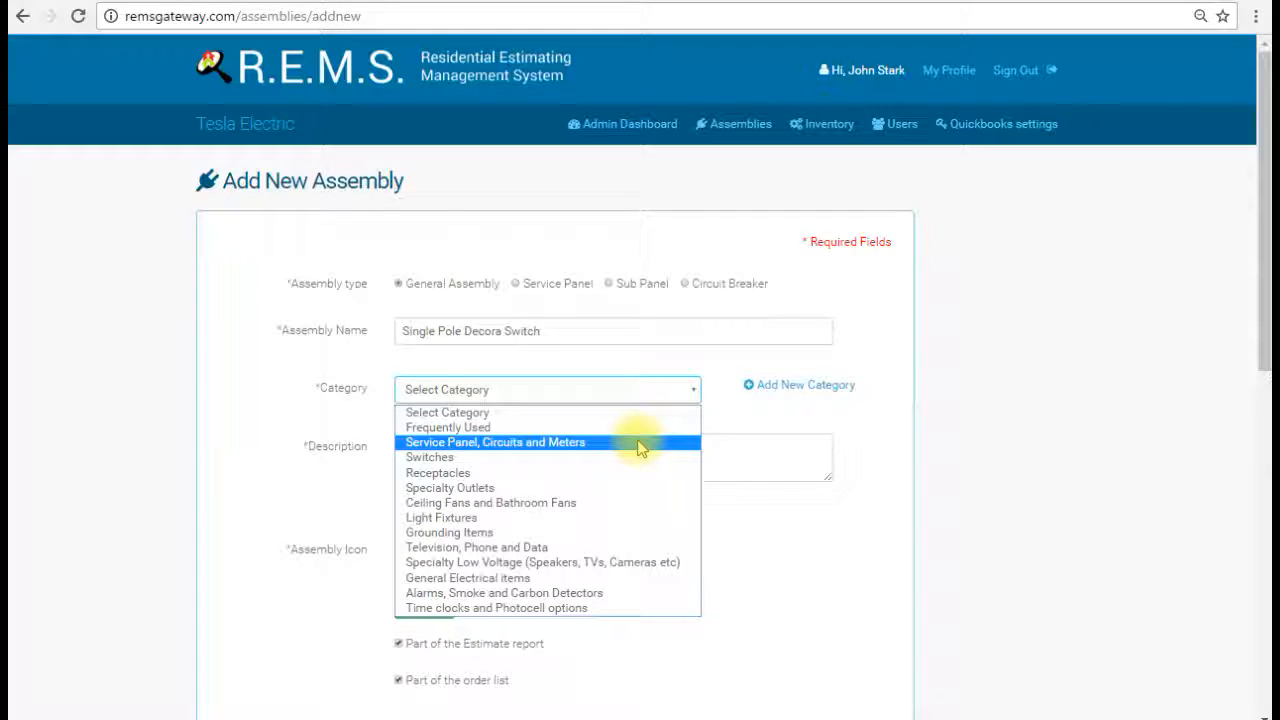
pyautogui.click(457, 460)
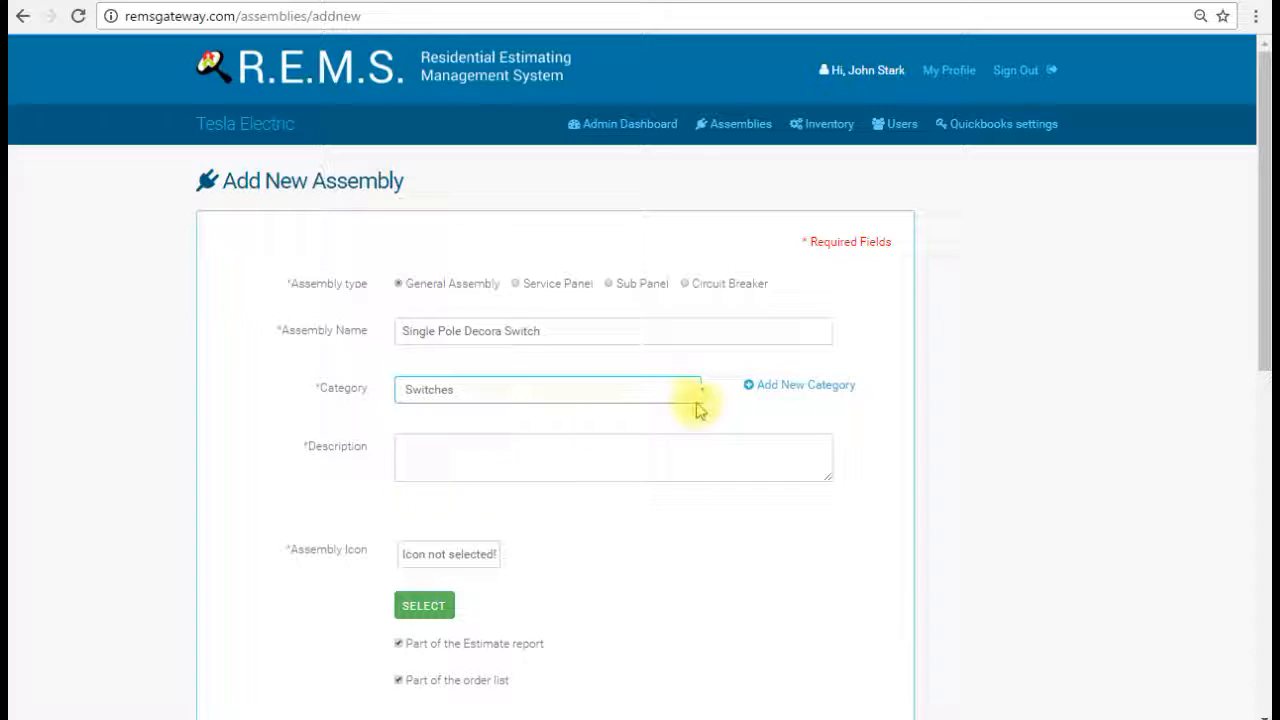
pyautogui.click(591, 450)
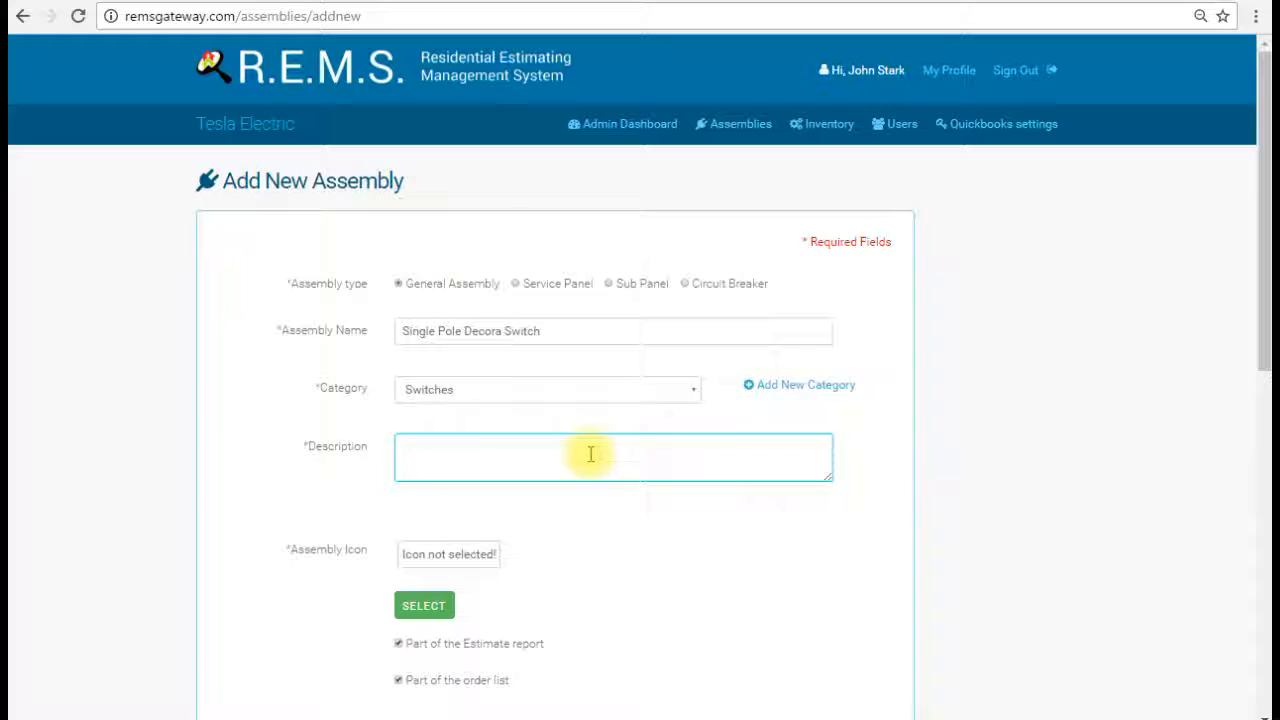
pyautogui.write('Single Pole Decora Switch (')
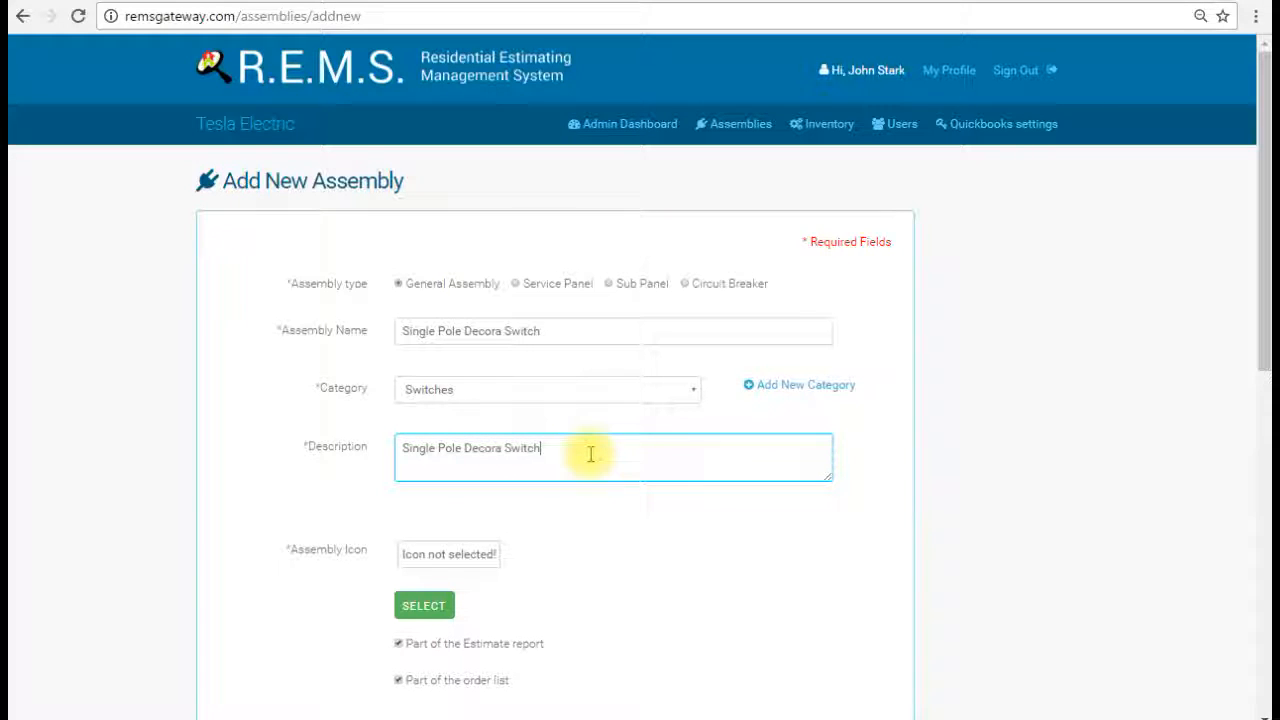
pyautogui.press('BackSpace')
pyautogui.write('(Includes Opening and fi')
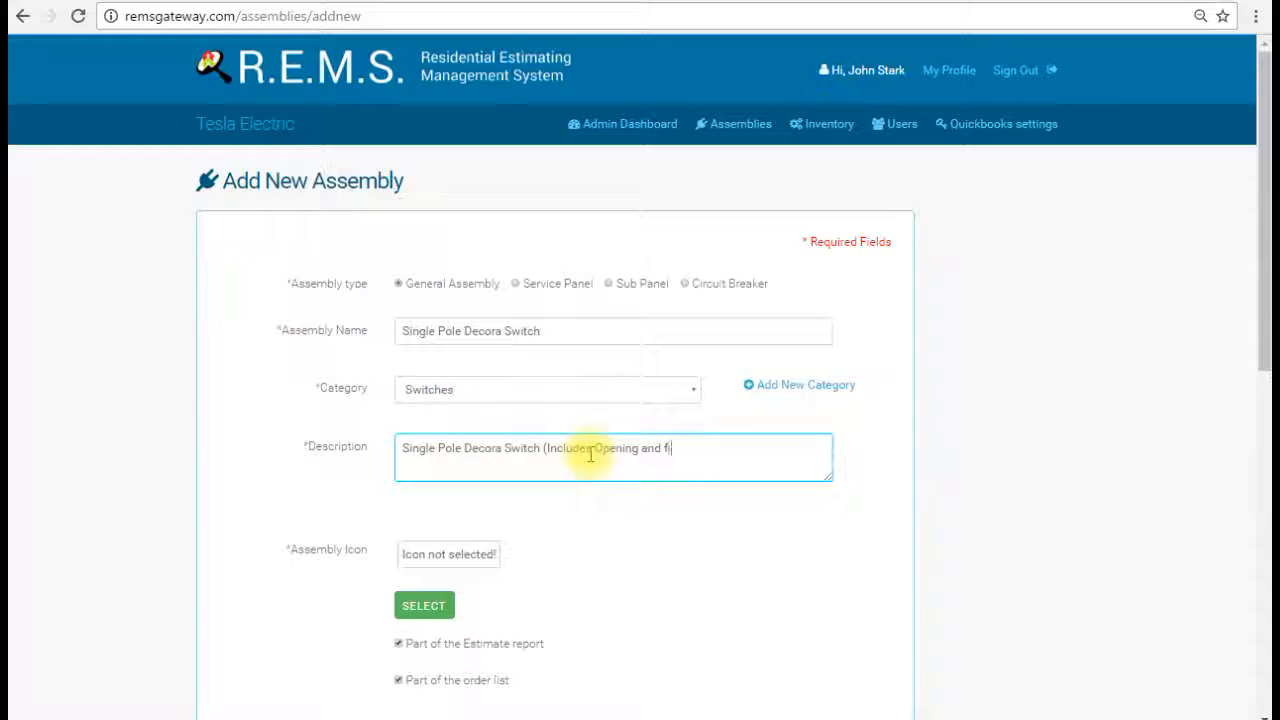
pyautogui.write('nal connection)')
# - Choose the plain $ switch symbol, without a number or letter, as the assembly icon
pyautogui.scroll(-2, 520, 490)
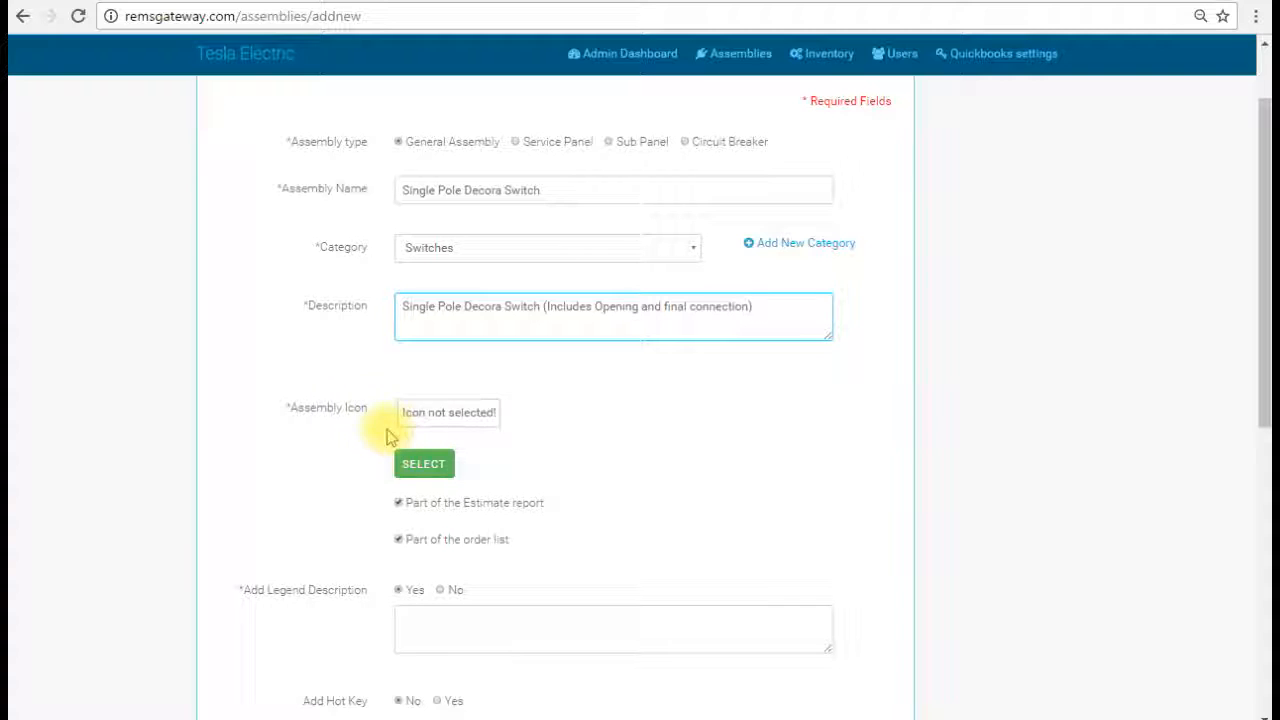
pyautogui.click(437, 478)
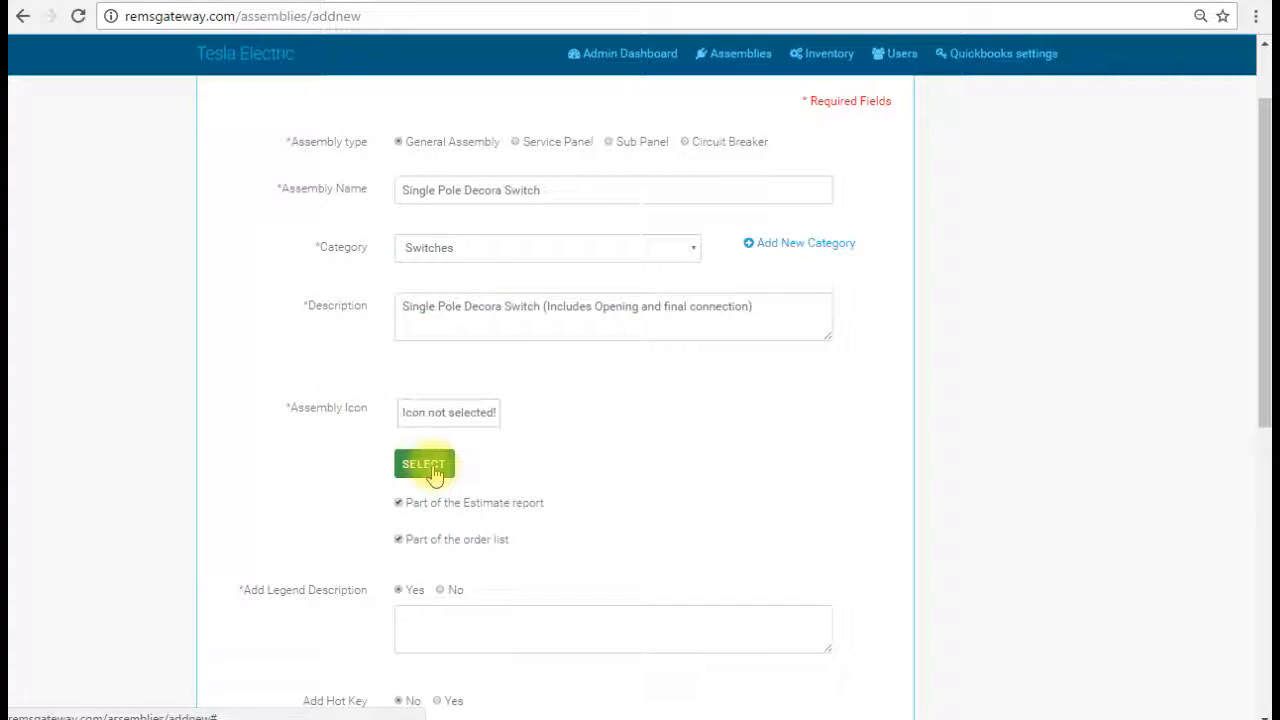
pyautogui.scroll(-3, 680, 290)
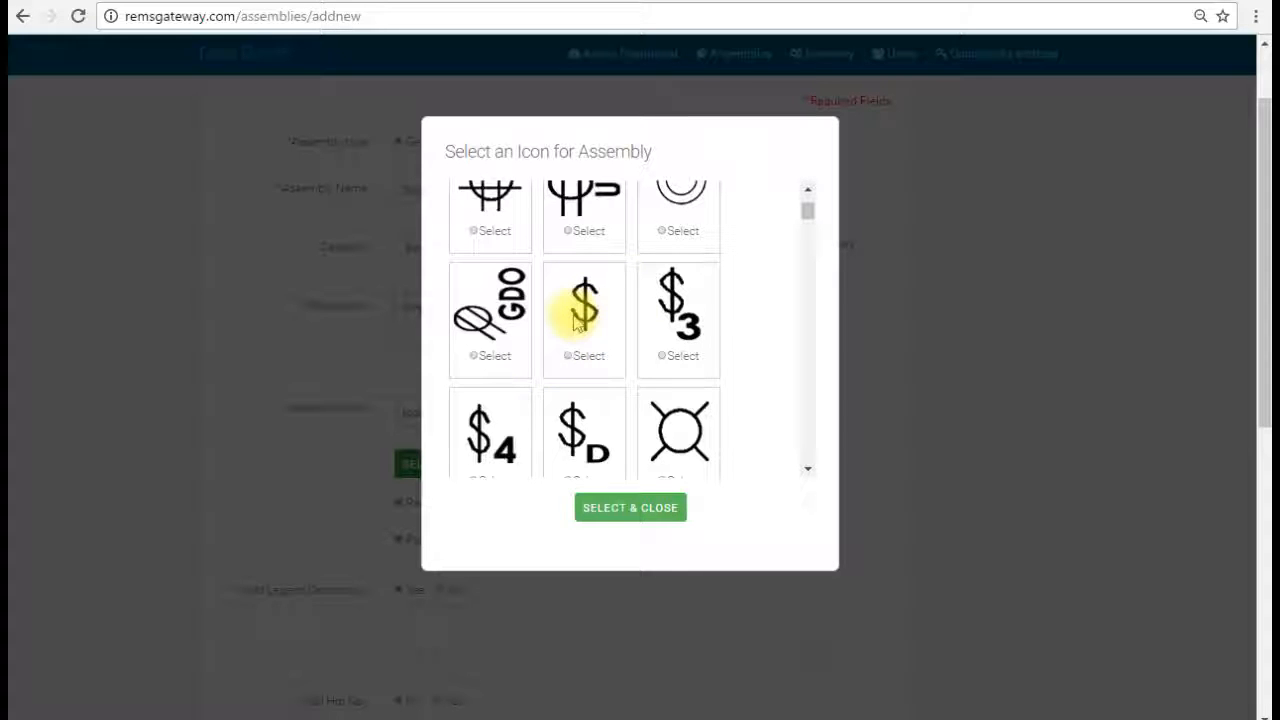
pyautogui.click(568, 357)
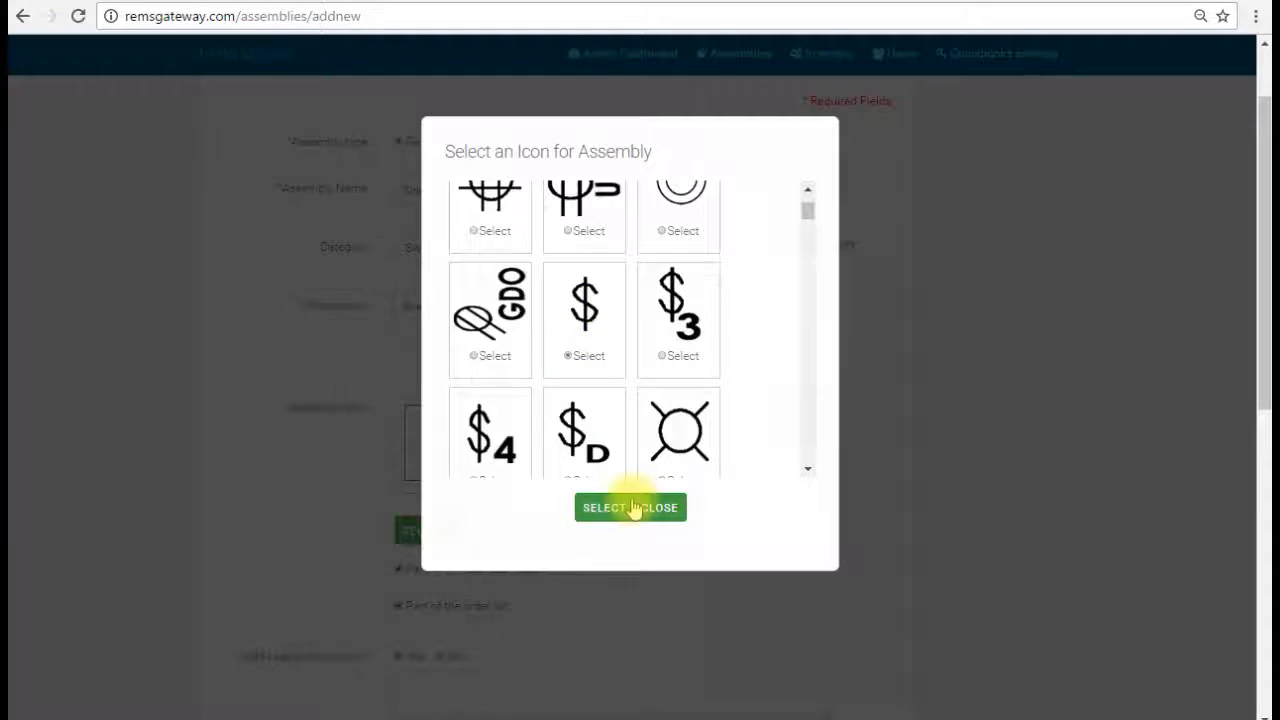
pyautogui.click(633, 508)
# - Enter "Single Pole Decora Switch" as the assembly's legend description
pyautogui.scroll(-2, 625, 525)
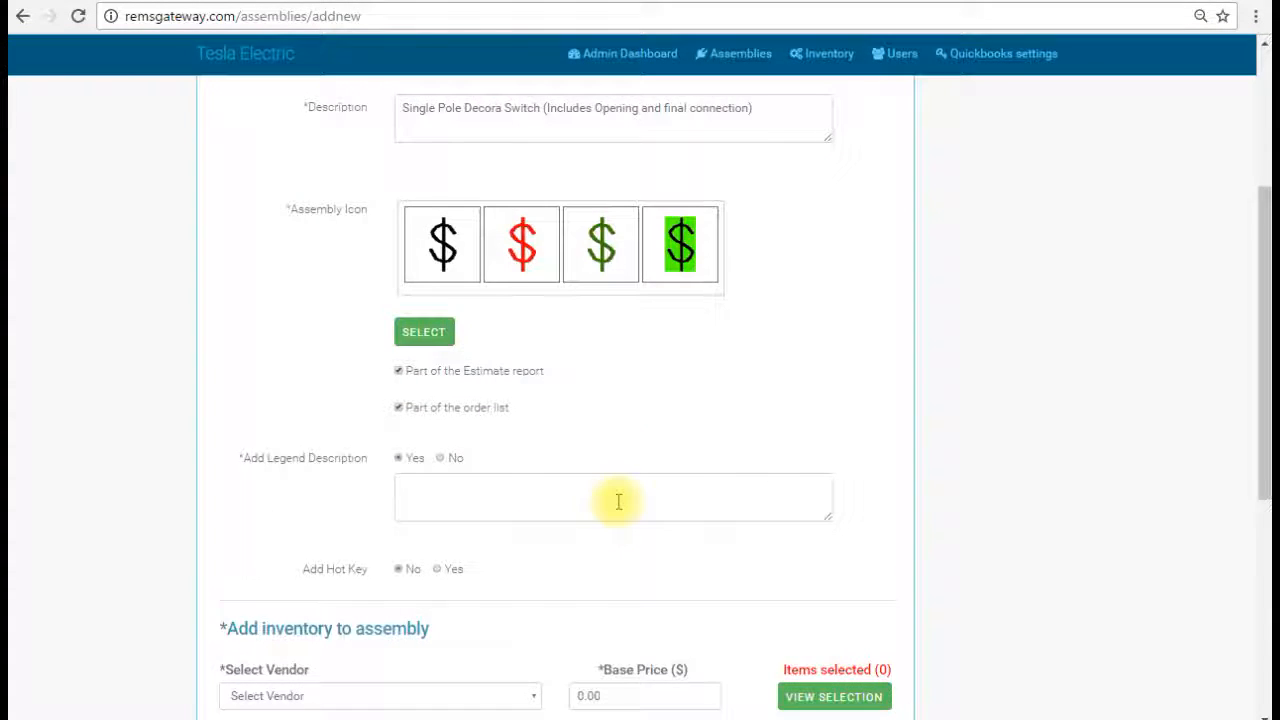
pyautogui.scroll(1, 620, 515)
pyautogui.scroll(-1, 618, 510)
pyautogui.scroll(1, 617, 508)
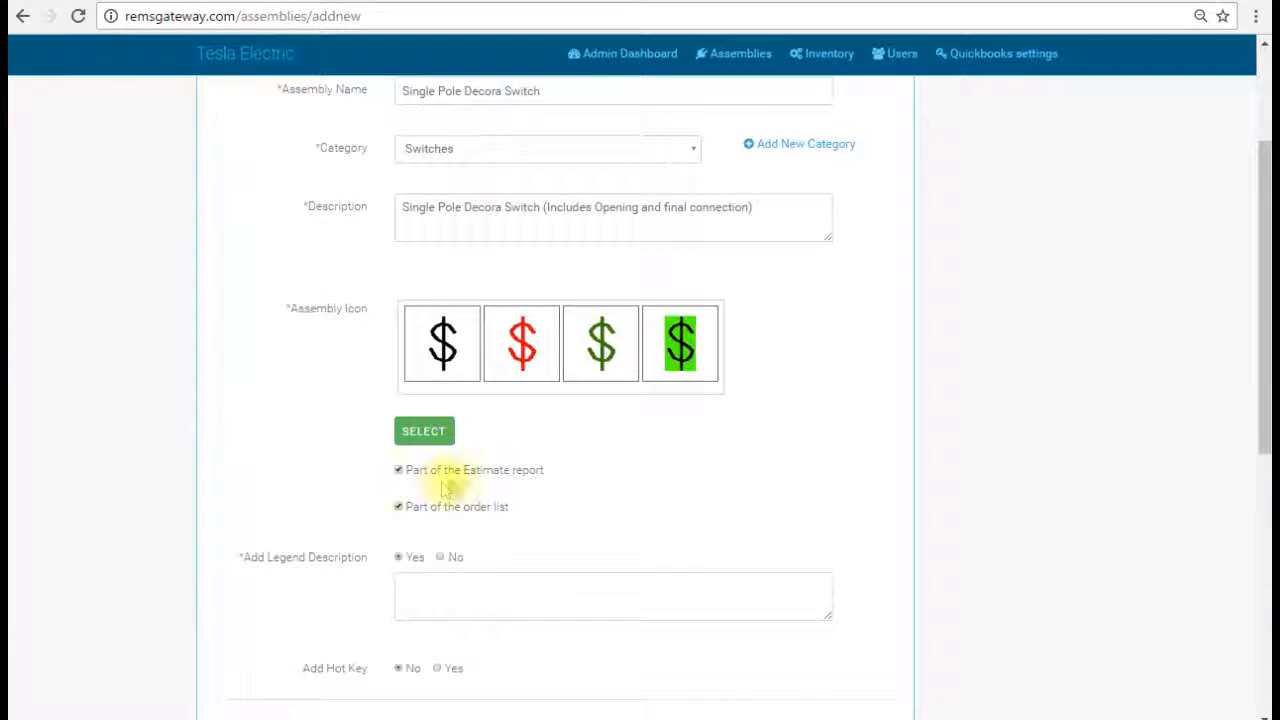
pyautogui.scroll(-1, 620, 490)
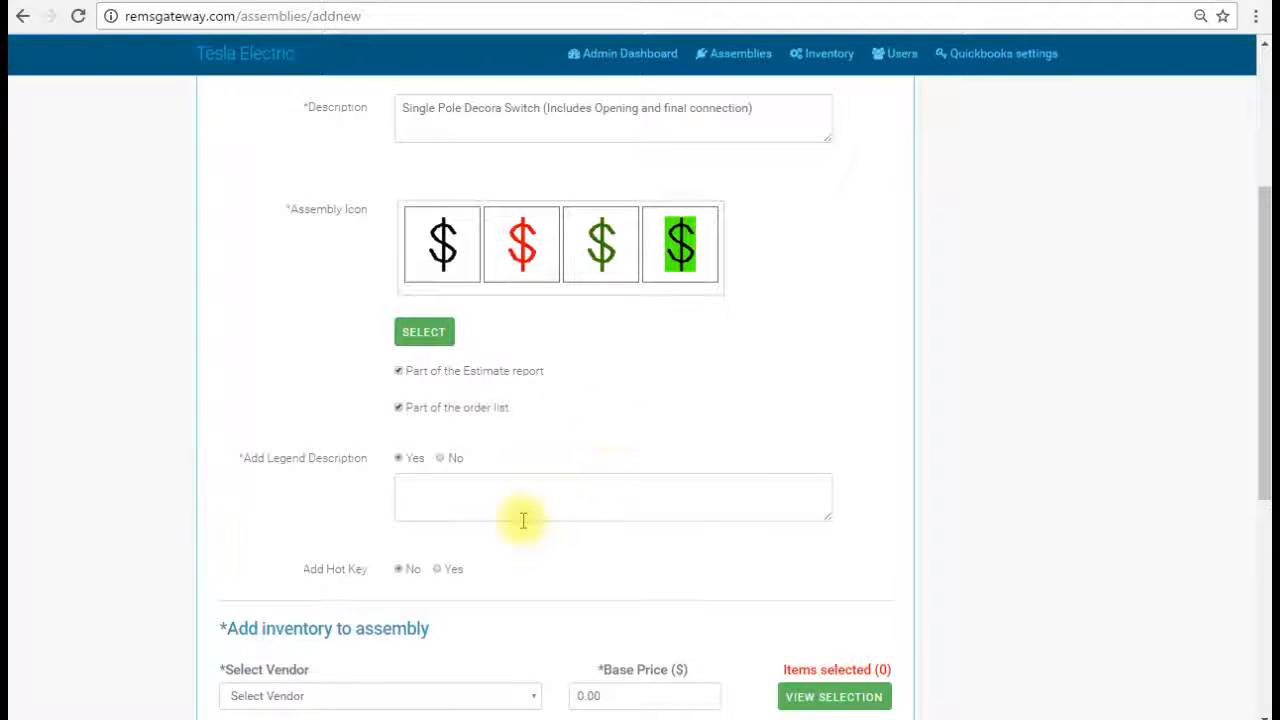
pyautogui.click(493, 506)
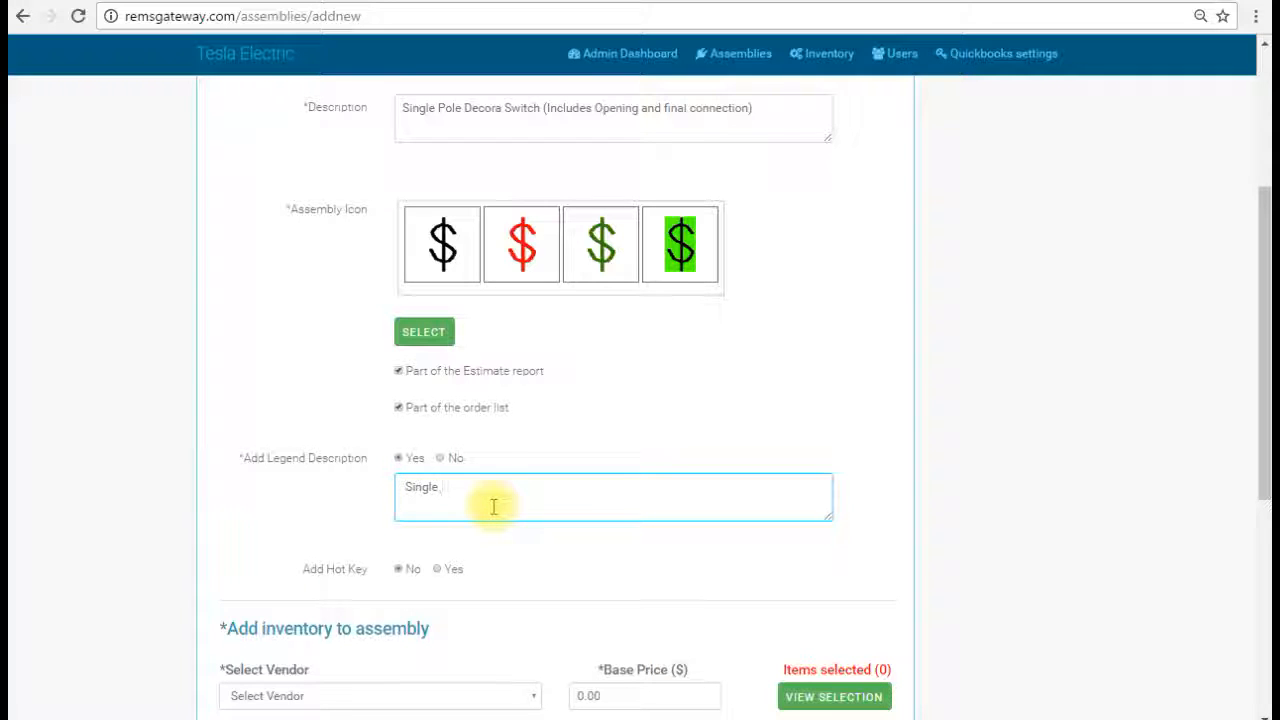
pyautogui.write('Single Pole Decora Switch')
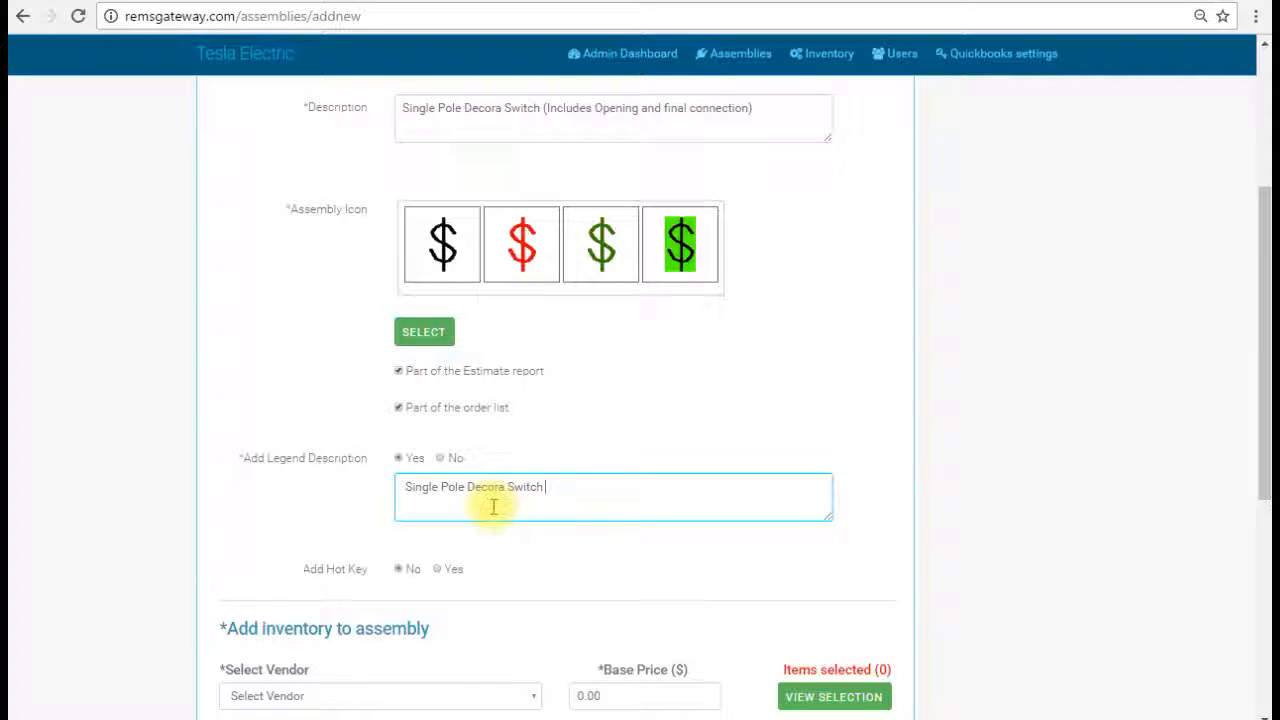
# - Select Crestmore Electrical Supply as the vendor for the assembly's inventory
pyautogui.scroll(-2, 493, 507)
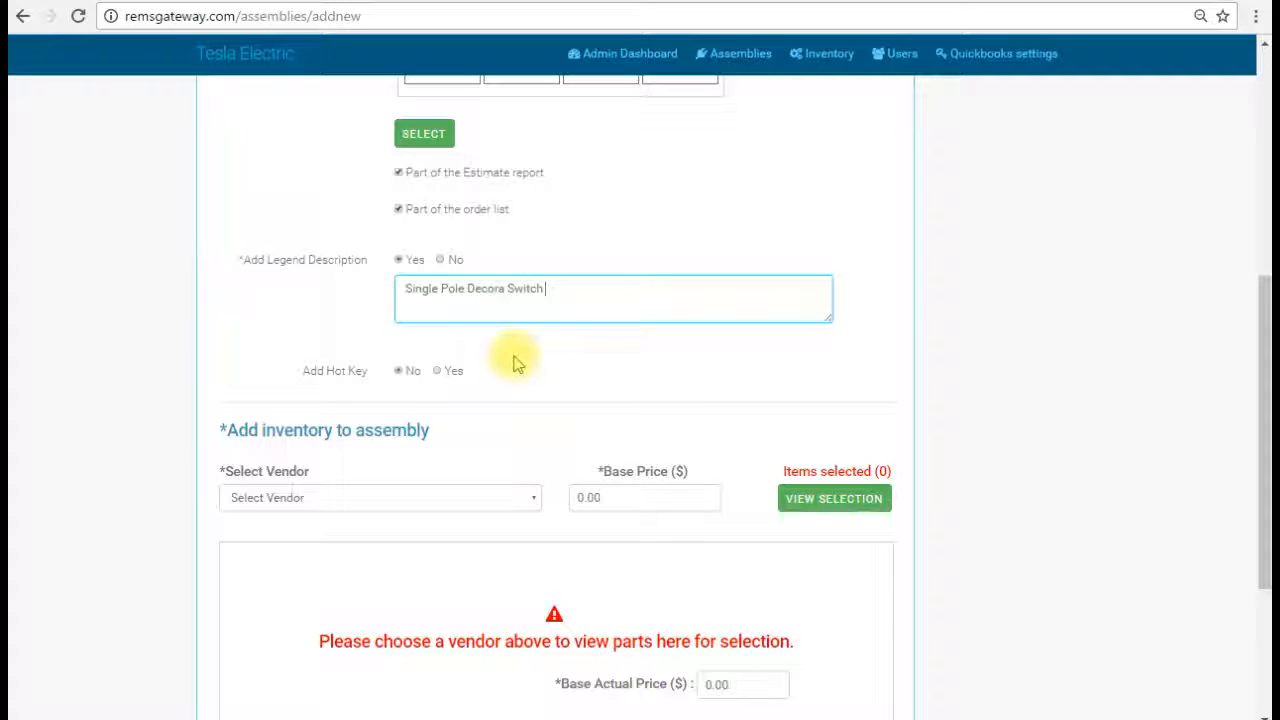
pyautogui.scroll(-1, 510, 358)
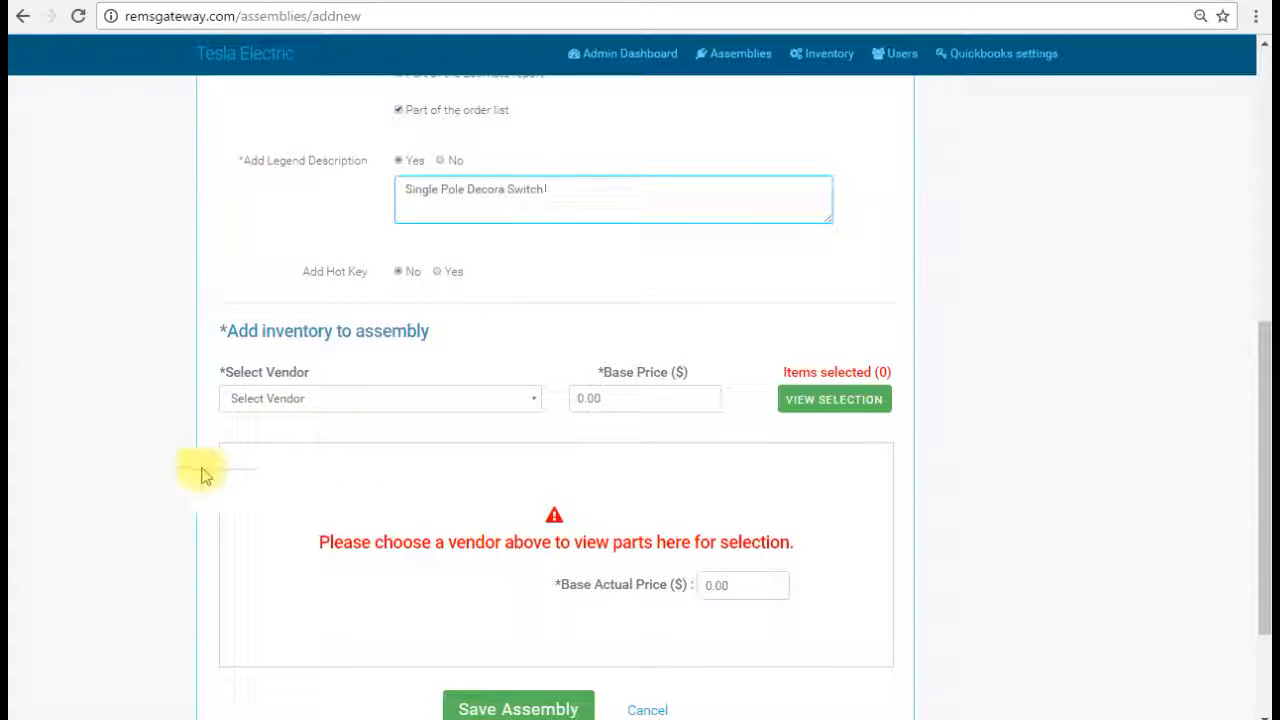
pyautogui.scroll(-1, 205, 445)
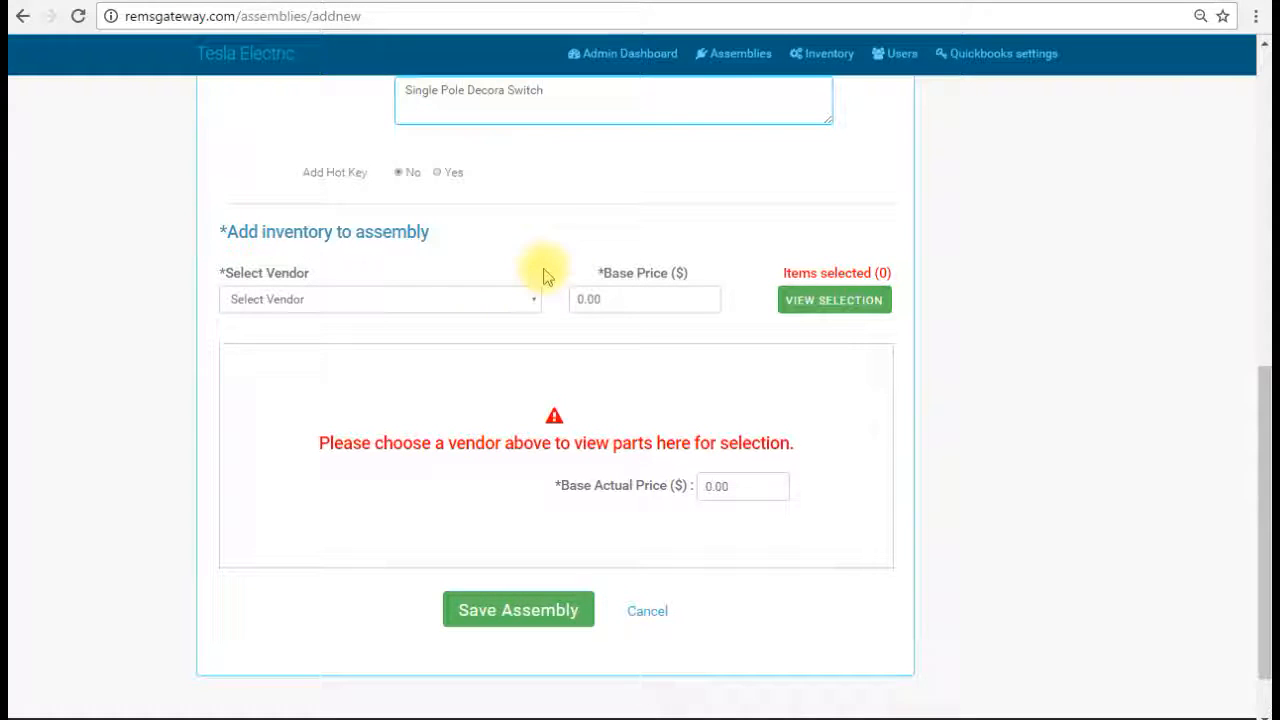
pyautogui.click(532, 300)
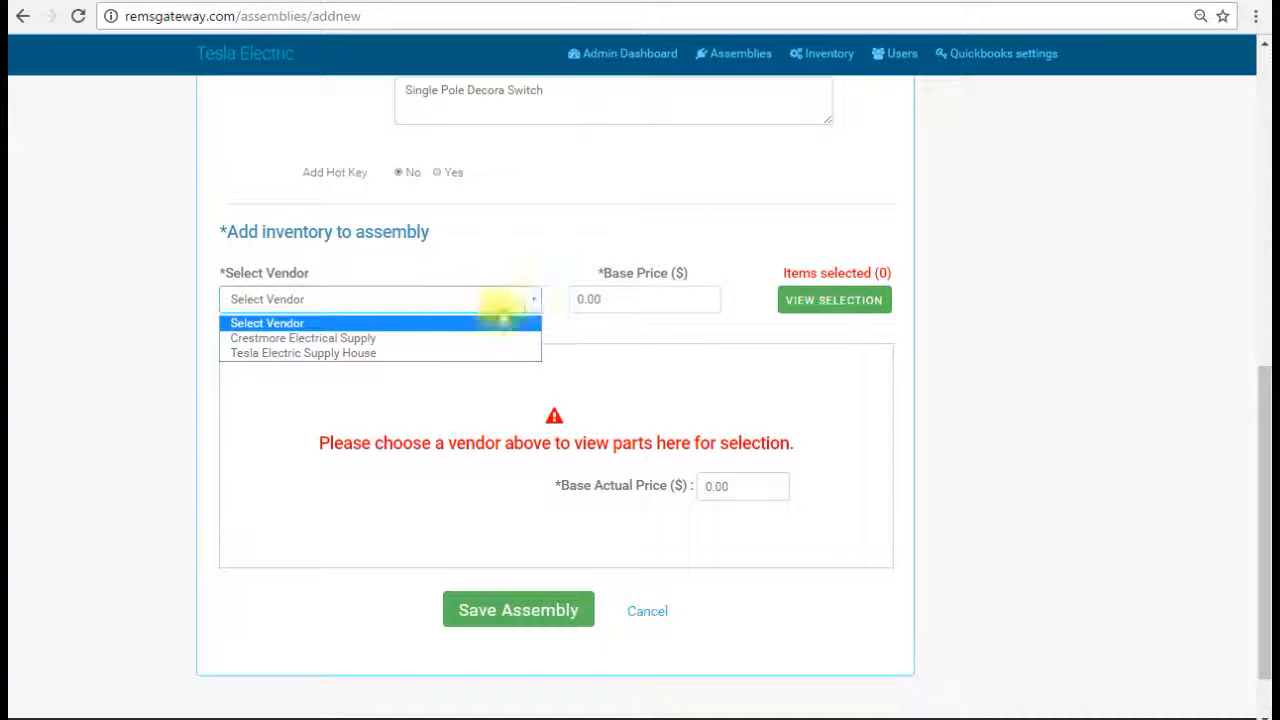
pyautogui.click(386, 340)
# - Add one DECORA SWITCH 1P15A, SKU PNS TM870 (DTC), from Crestmore Electrical Supply to the assembly
pyautogui.scroll(-10, 535, 480)
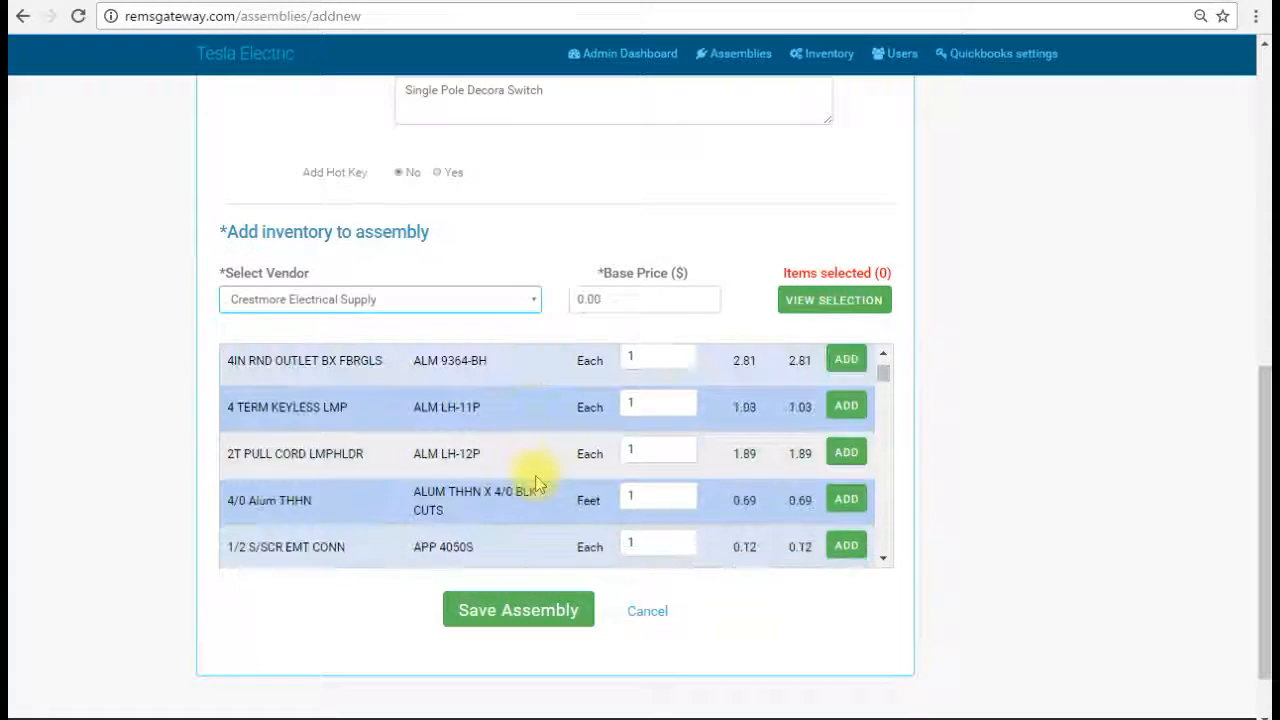
pyautogui.scroll(-15, 533, 482)
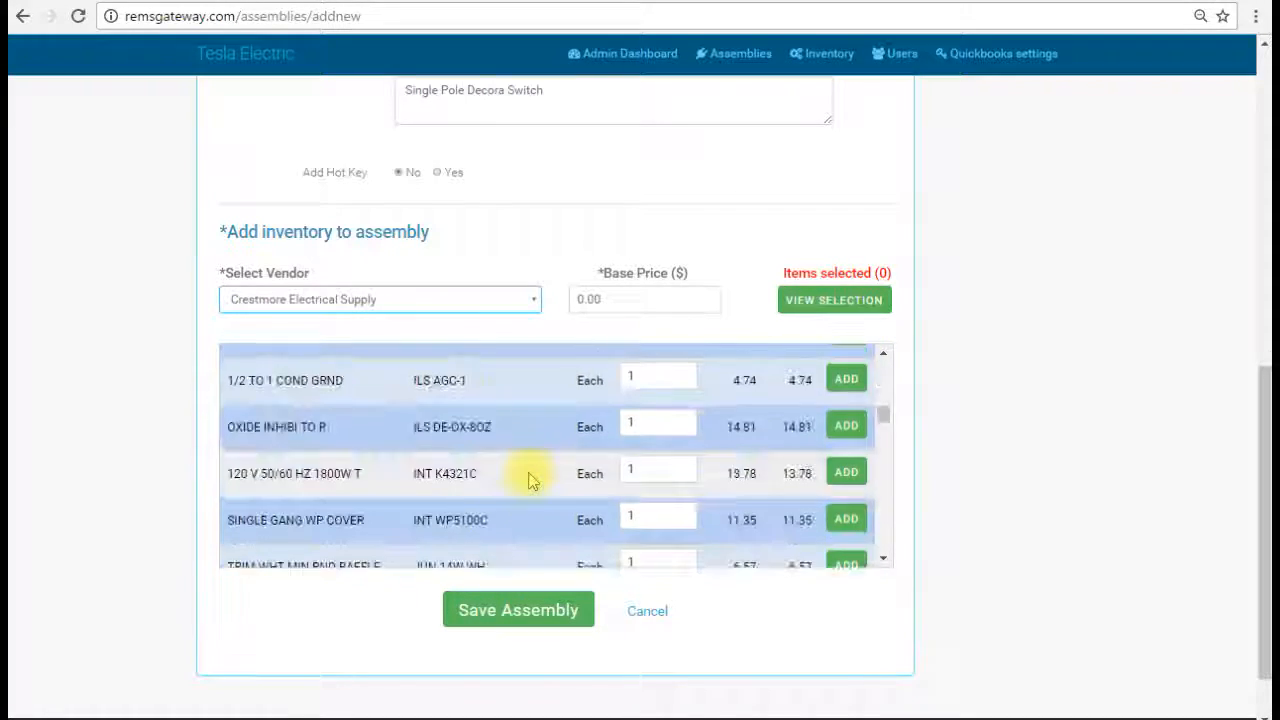
pyautogui.scroll(-15, 533, 481)
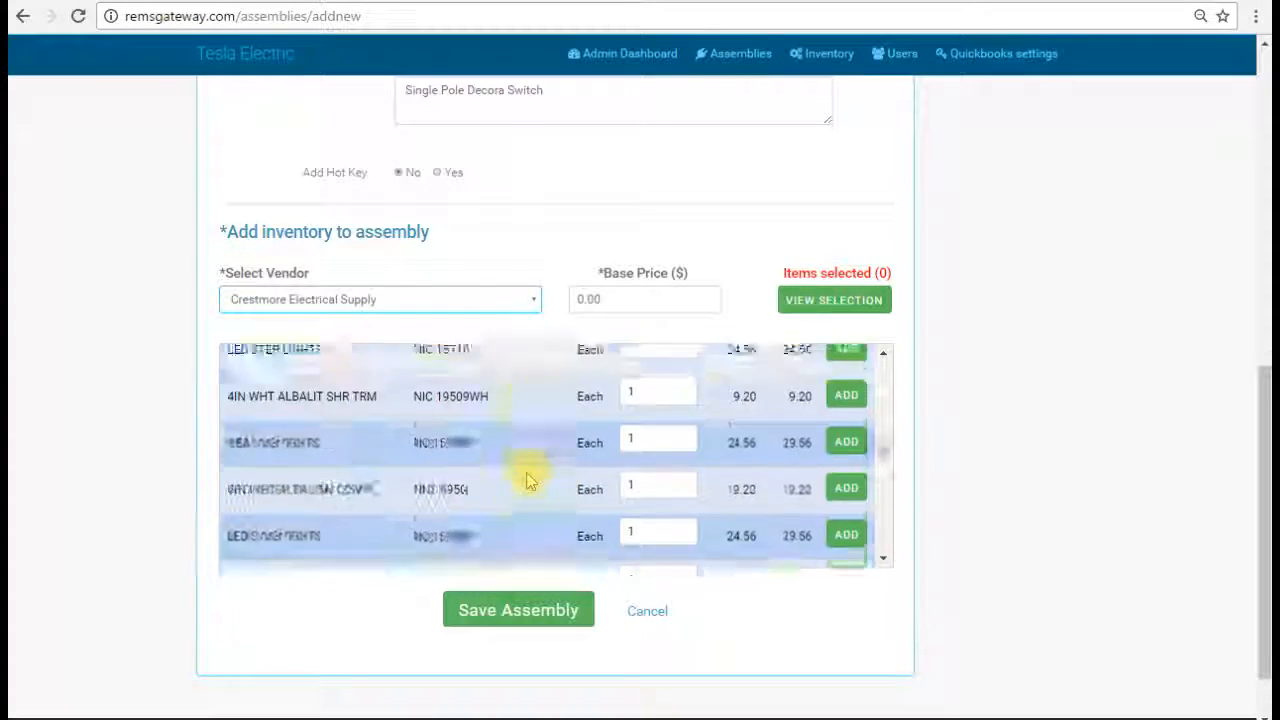
pyautogui.scroll(-1, 529, 481)
pyautogui.scroll(-9, 529, 481)
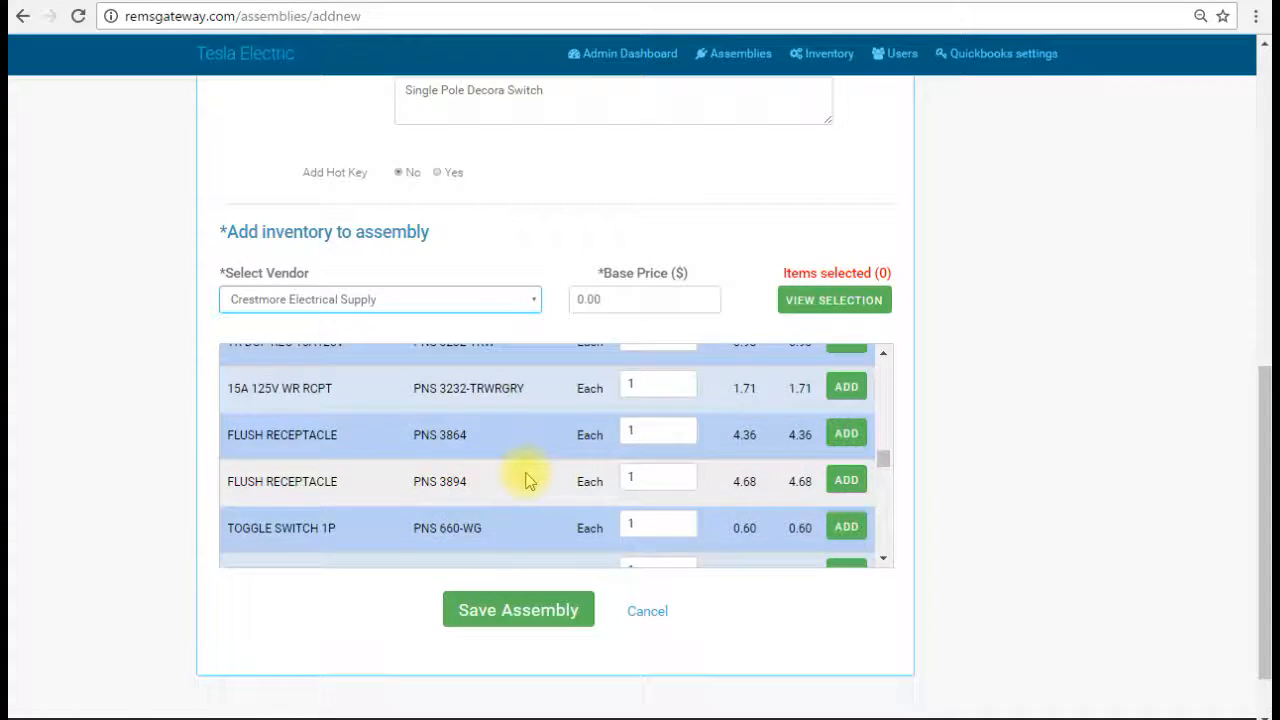
pyautogui.scroll(-10, 525, 481)
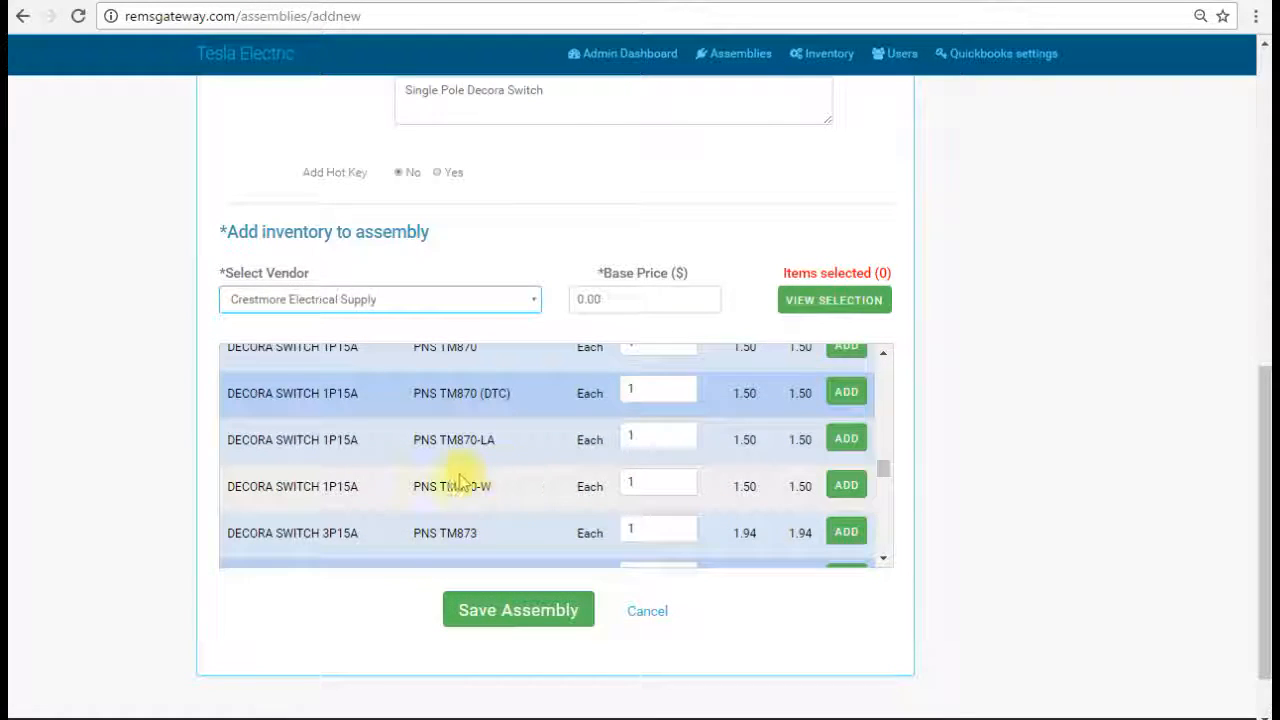
pyautogui.scroll(2, 486, 486)
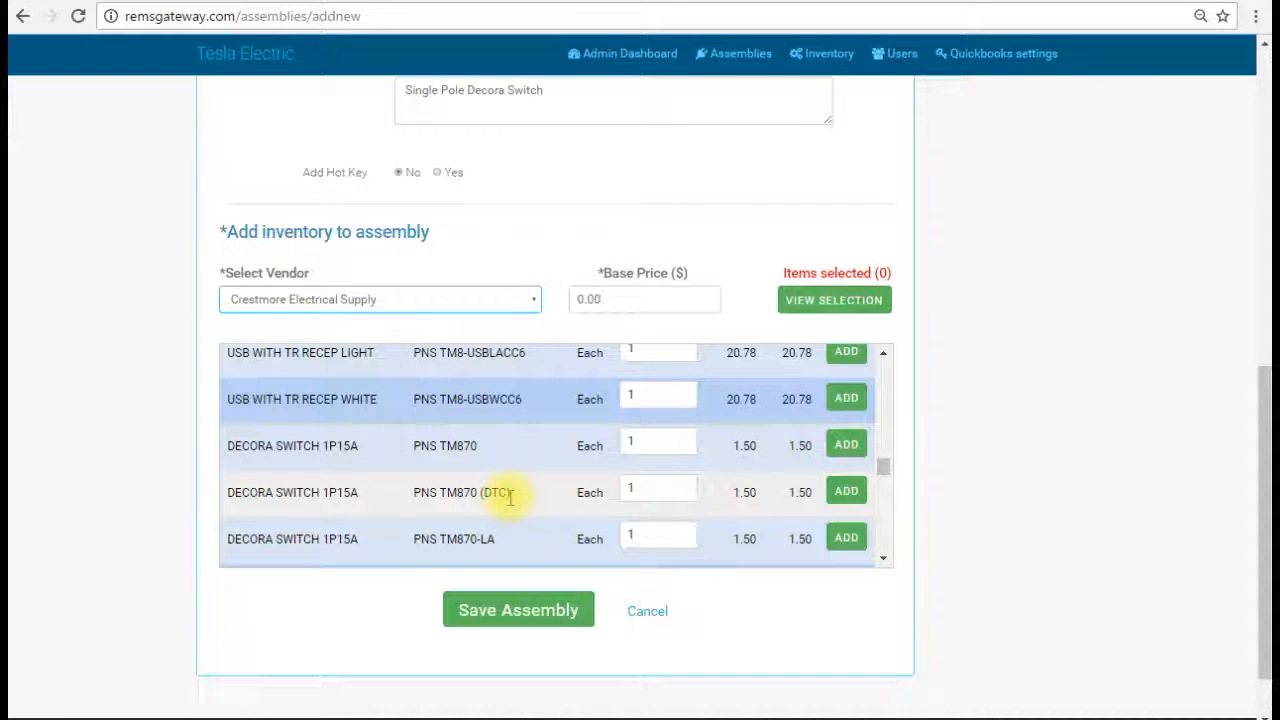
pyautogui.click(846, 490)
# - Switch the inventory vendor to Tesla Electric Supply House
pyautogui.scroll(-3, 495, 490)
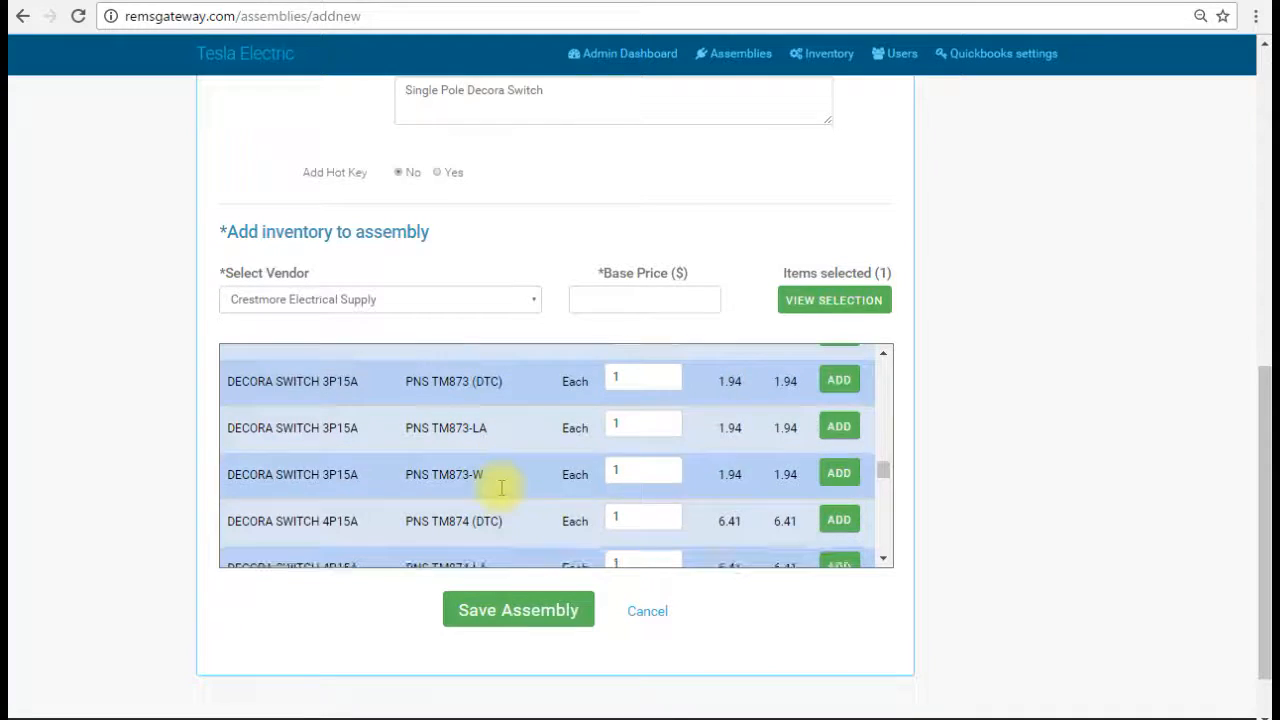
pyautogui.scroll(-1, 530, 480)
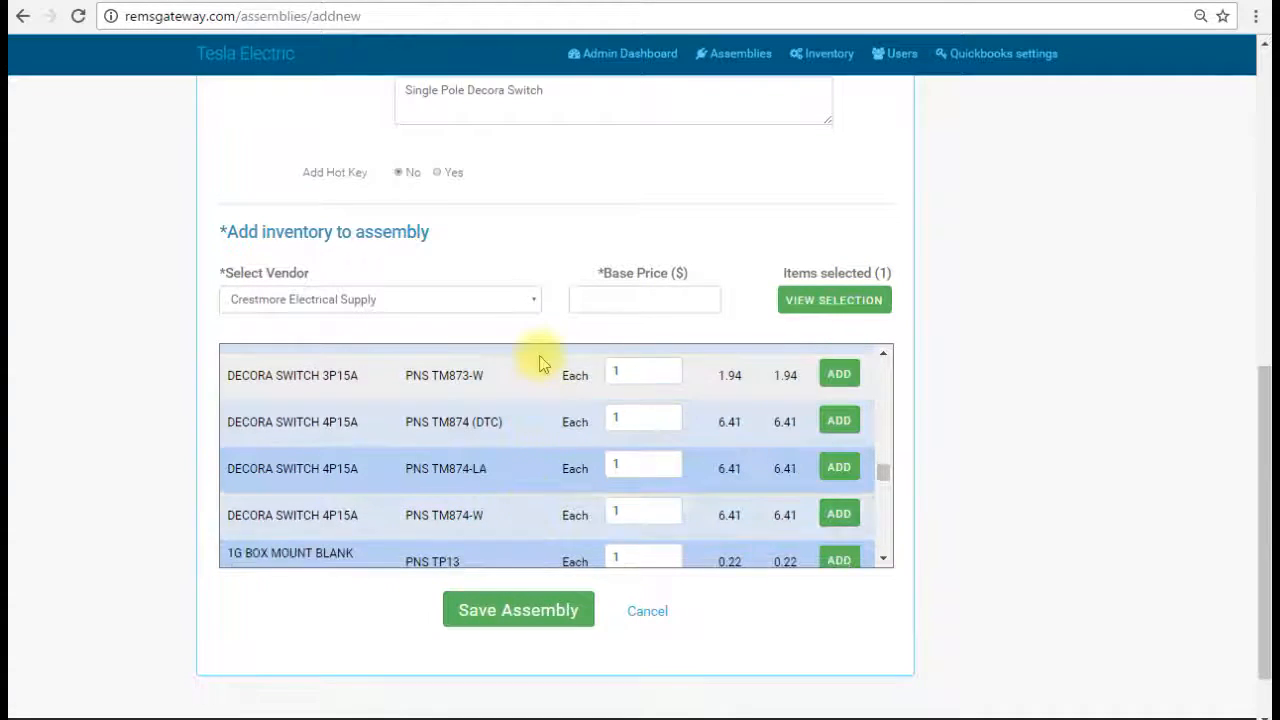
pyautogui.click(531, 300)
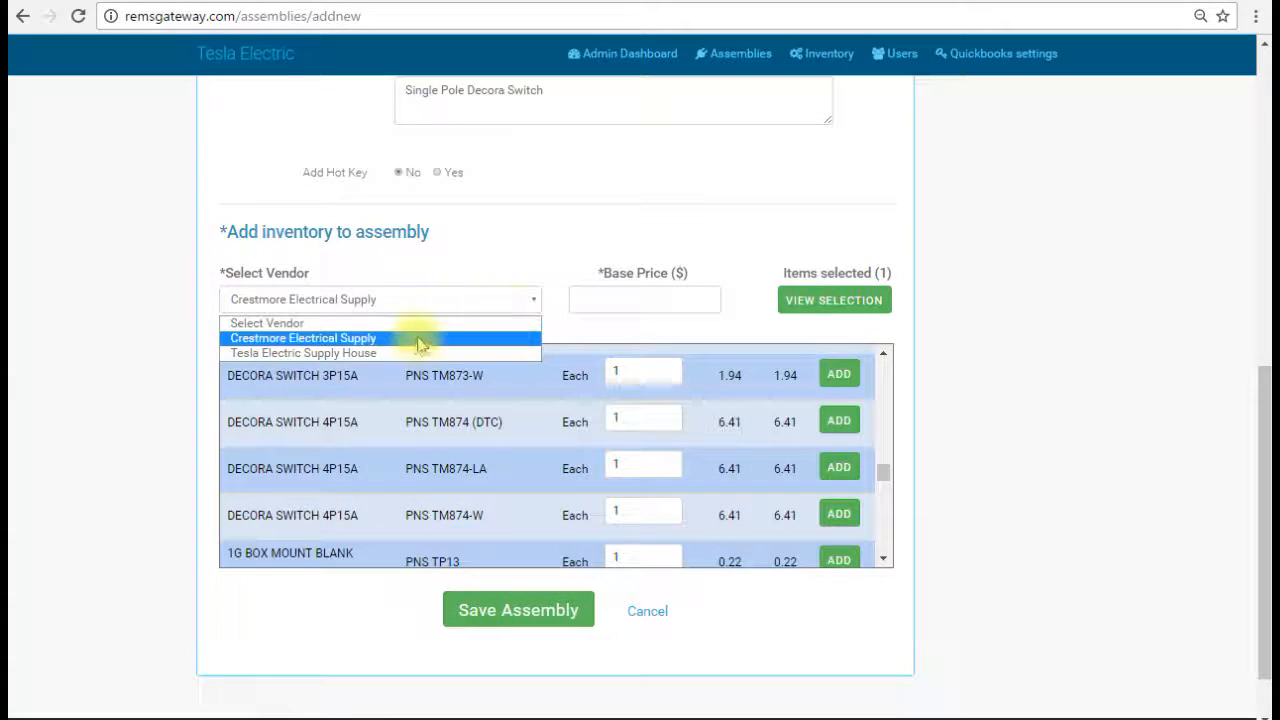
pyautogui.click(355, 354)
pyautogui.click(543, 295)
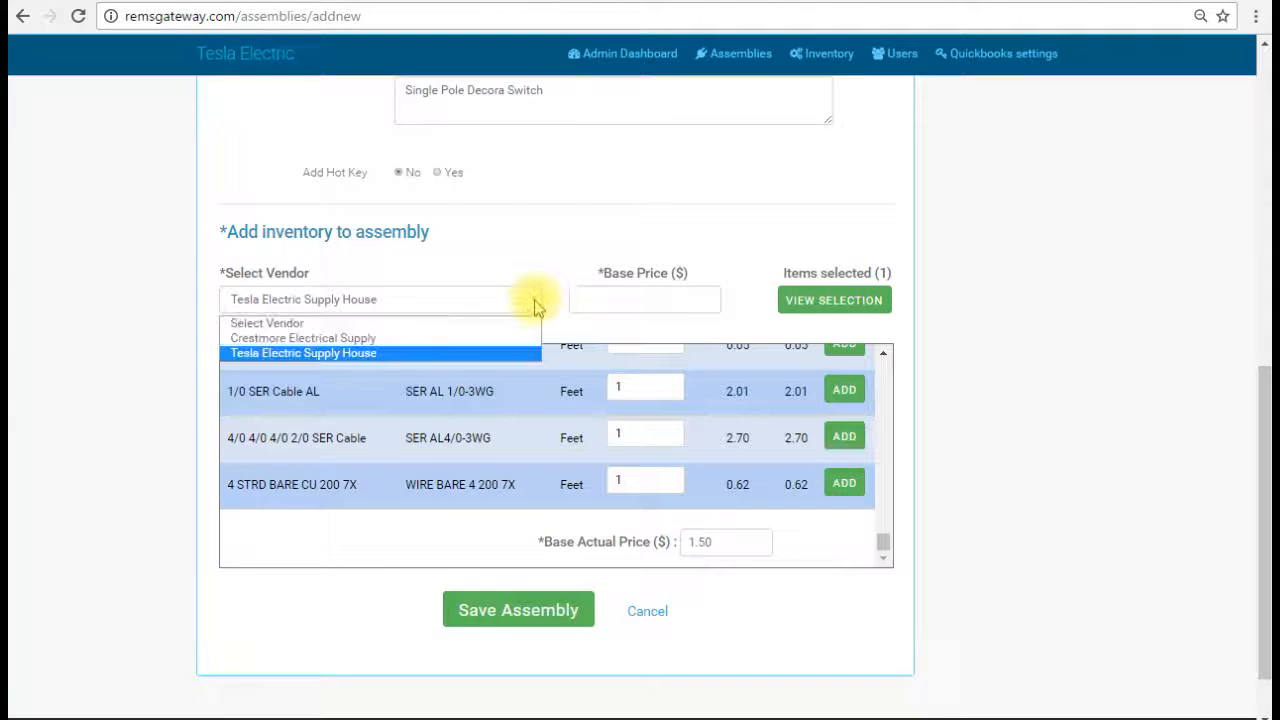
pyautogui.click(390, 357)
# - Add 20 feet of 14-2 Romex to the assembly
pyautogui.scroll(10, 420, 475)
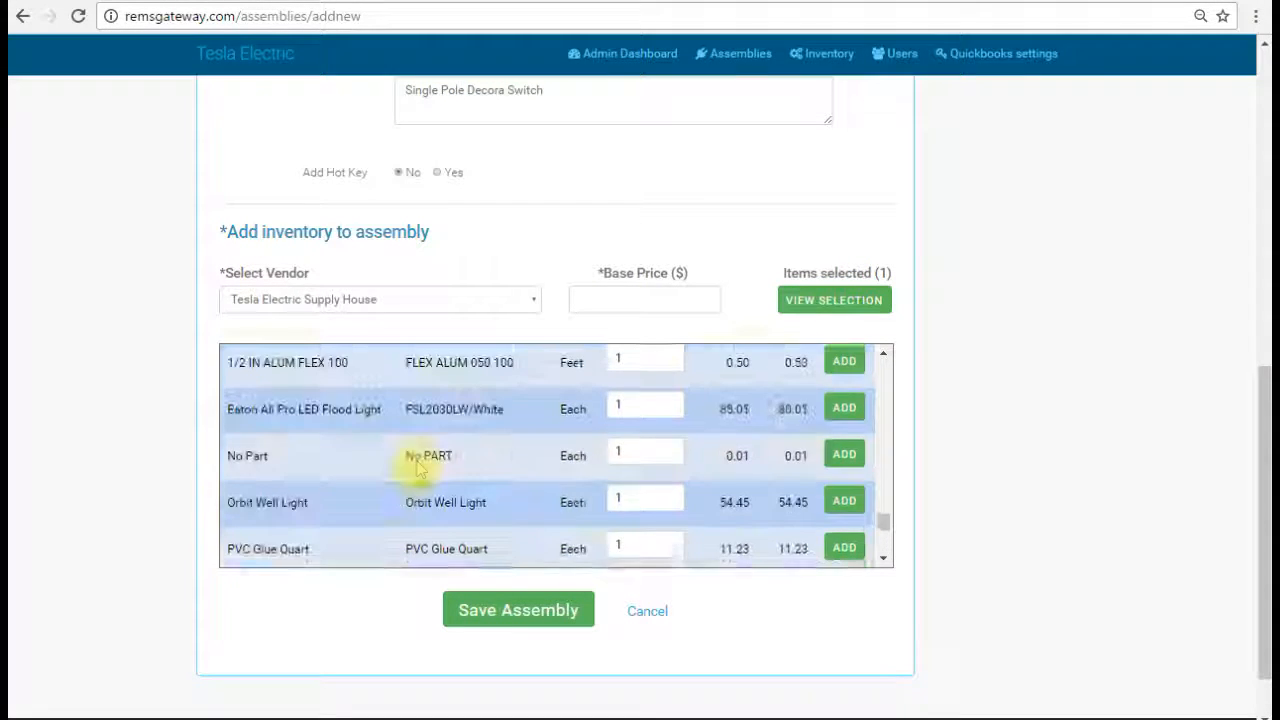
pyautogui.scroll(10, 418, 472)
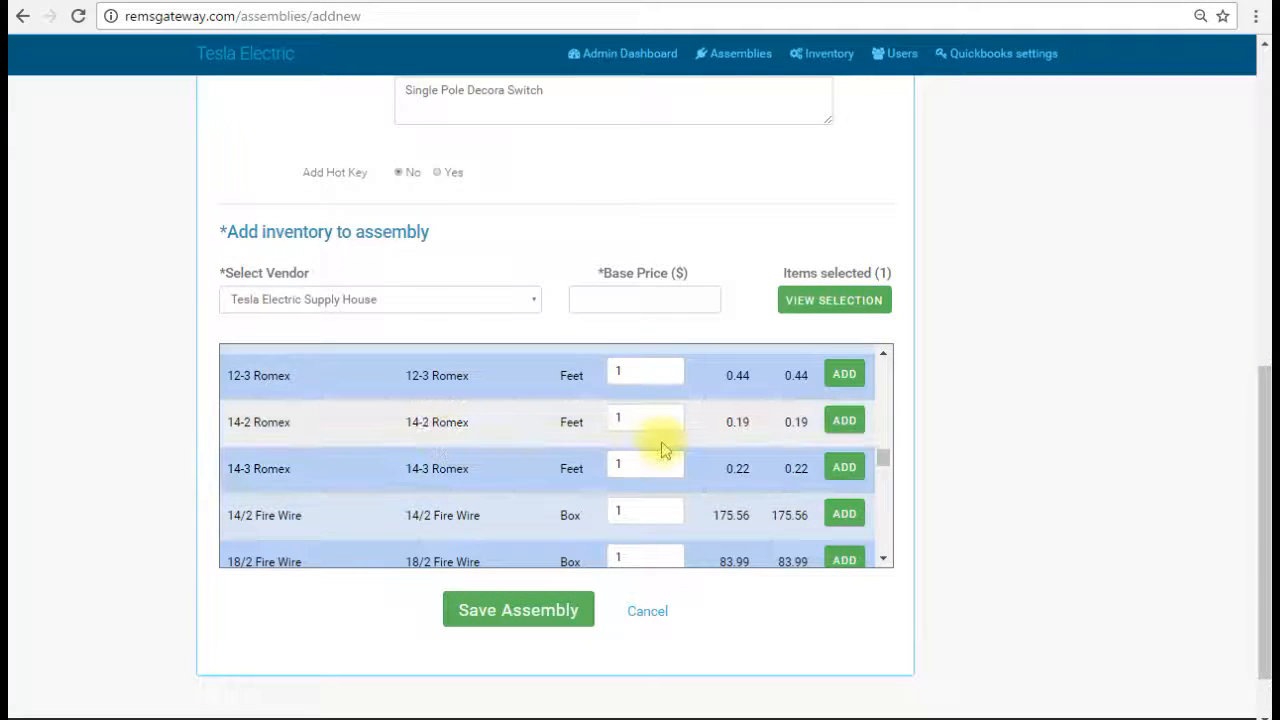
pyautogui.moveTo(635, 413); pyautogui.dragTo(611, 417)
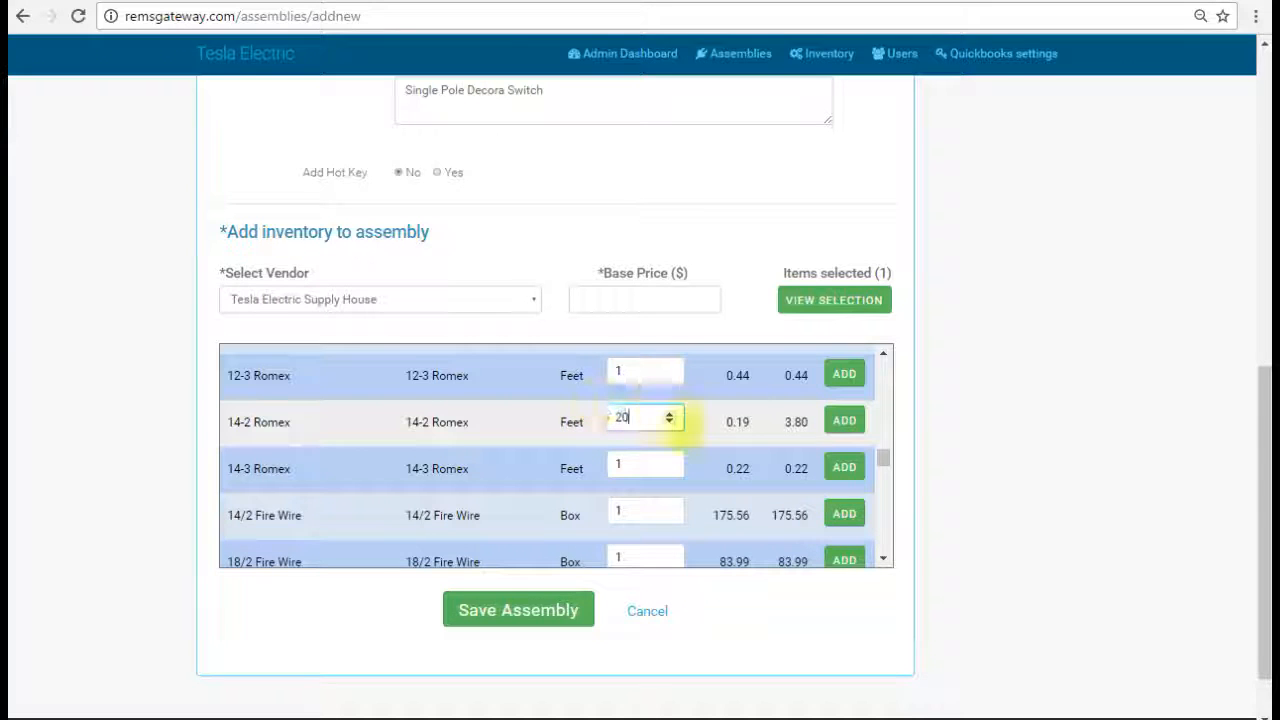
pyautogui.click(845, 421)
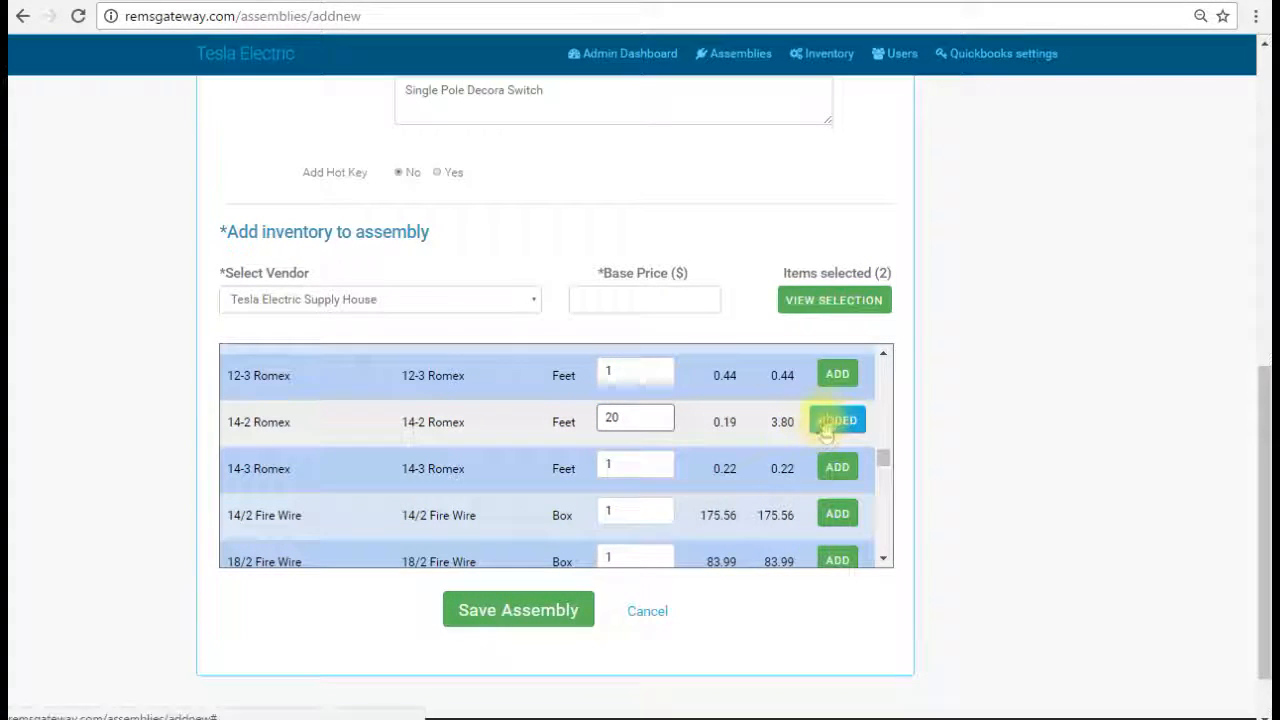
# - Show the selected inventory items, then set the base price to 25.00 and save the assembly
pyautogui.click(823, 303)
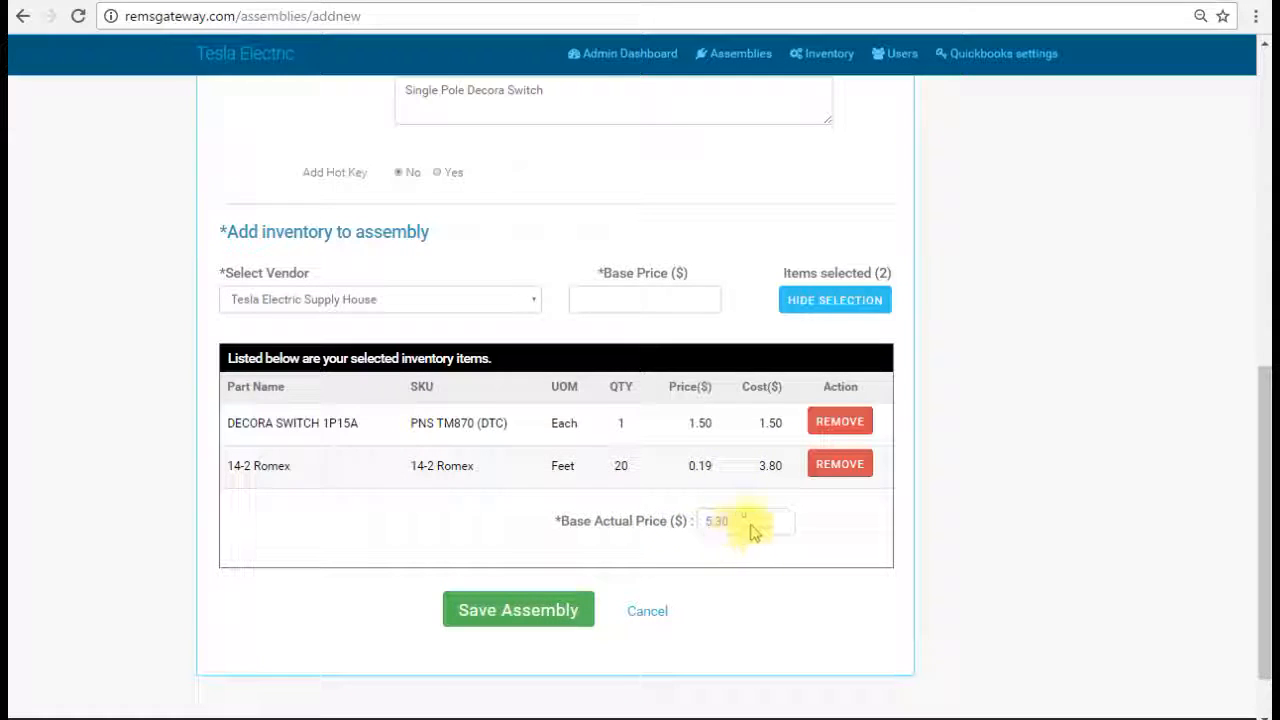
pyautogui.click(607, 303)
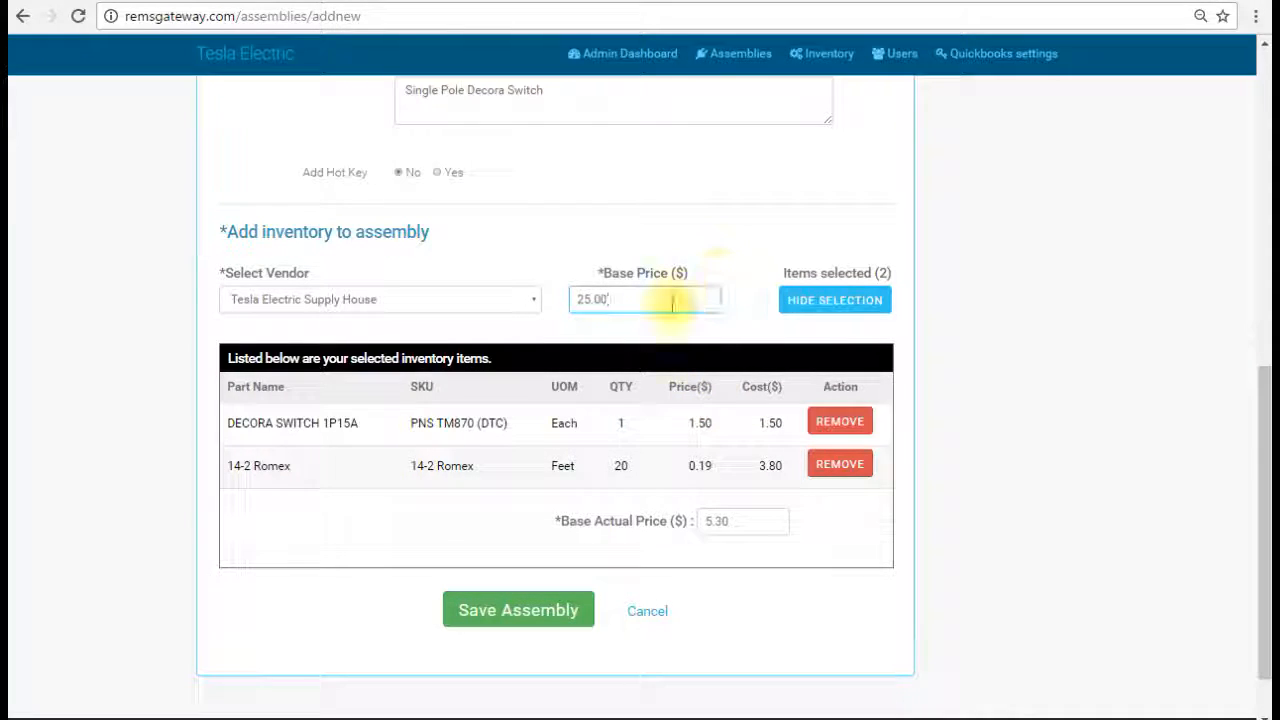
pyautogui.scroll(3, 737, 272)
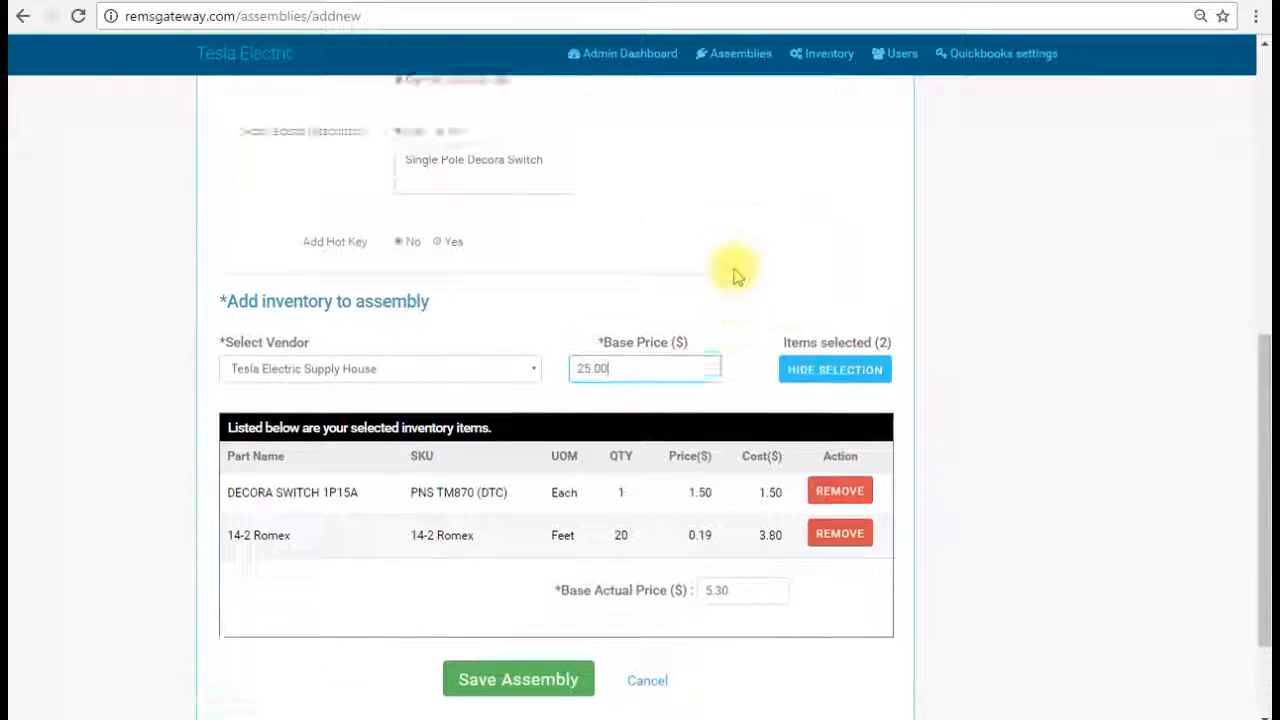
pyautogui.scroll(-4, 735, 272)
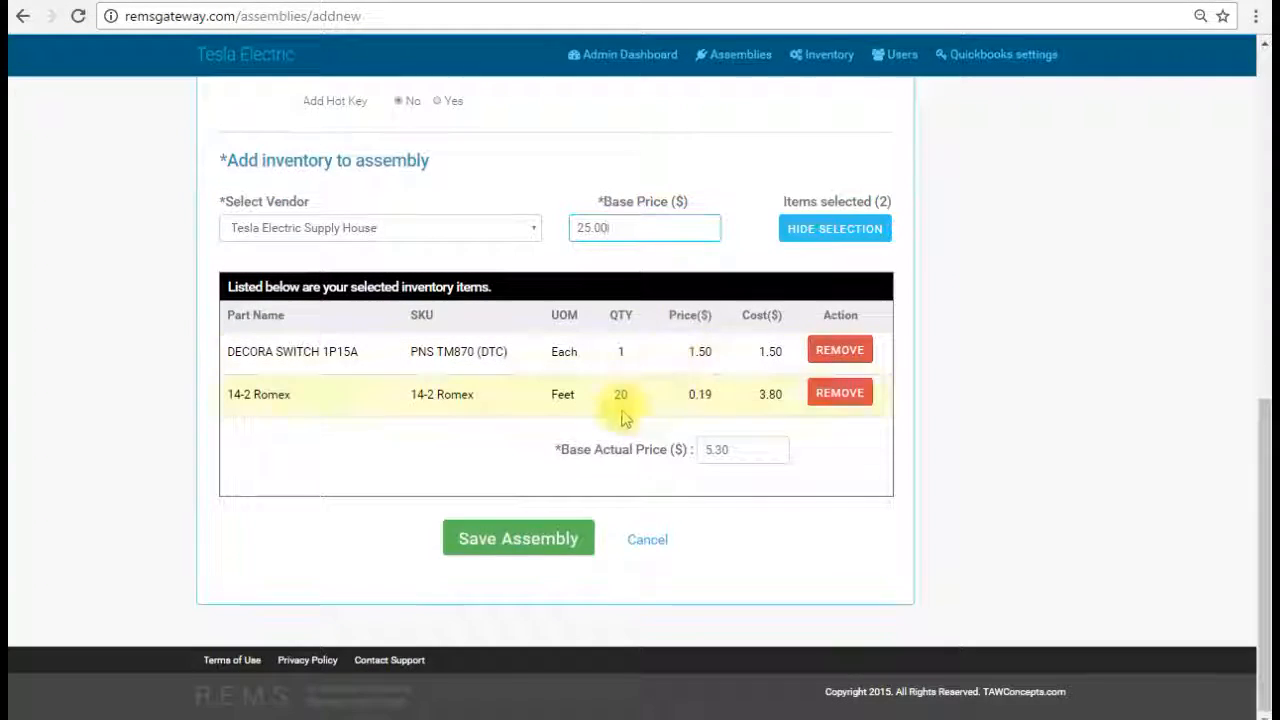
pyautogui.click(549, 546)
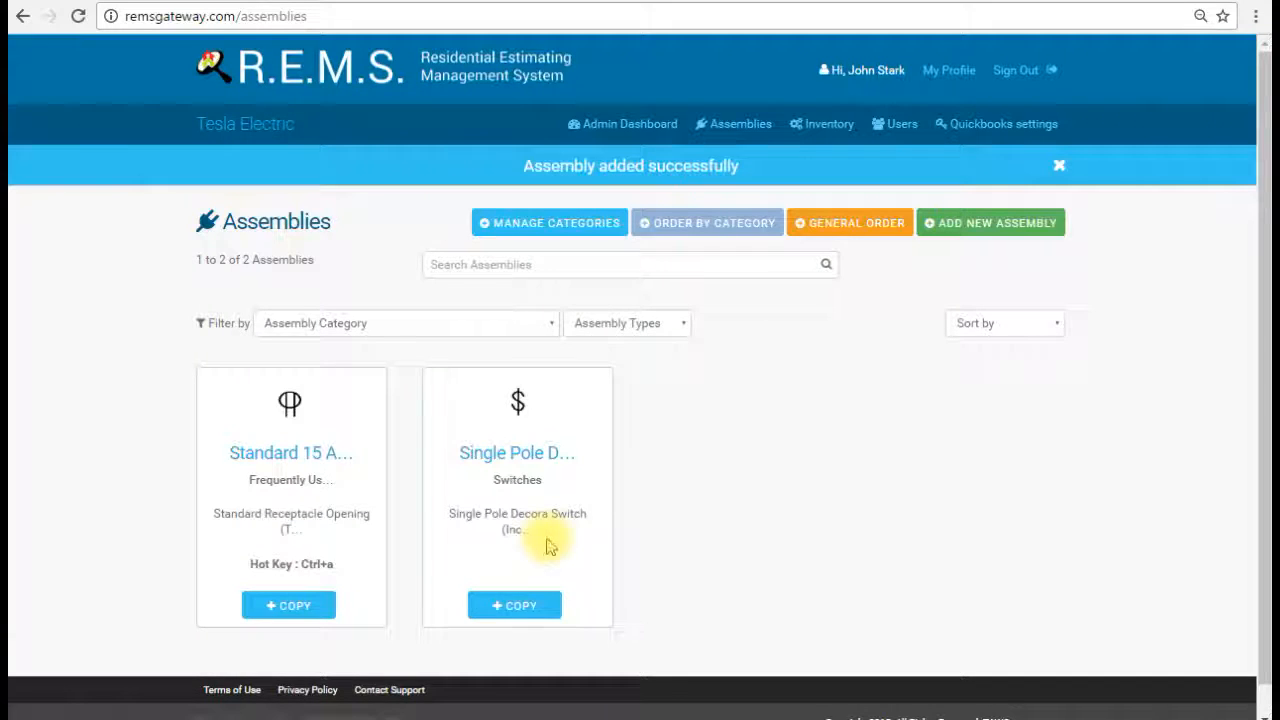
# - Start a new general assembly named "2 Gang Decora Switch Cover" in the Frequently Used category
pyautogui.scroll(-1, 620, 463)
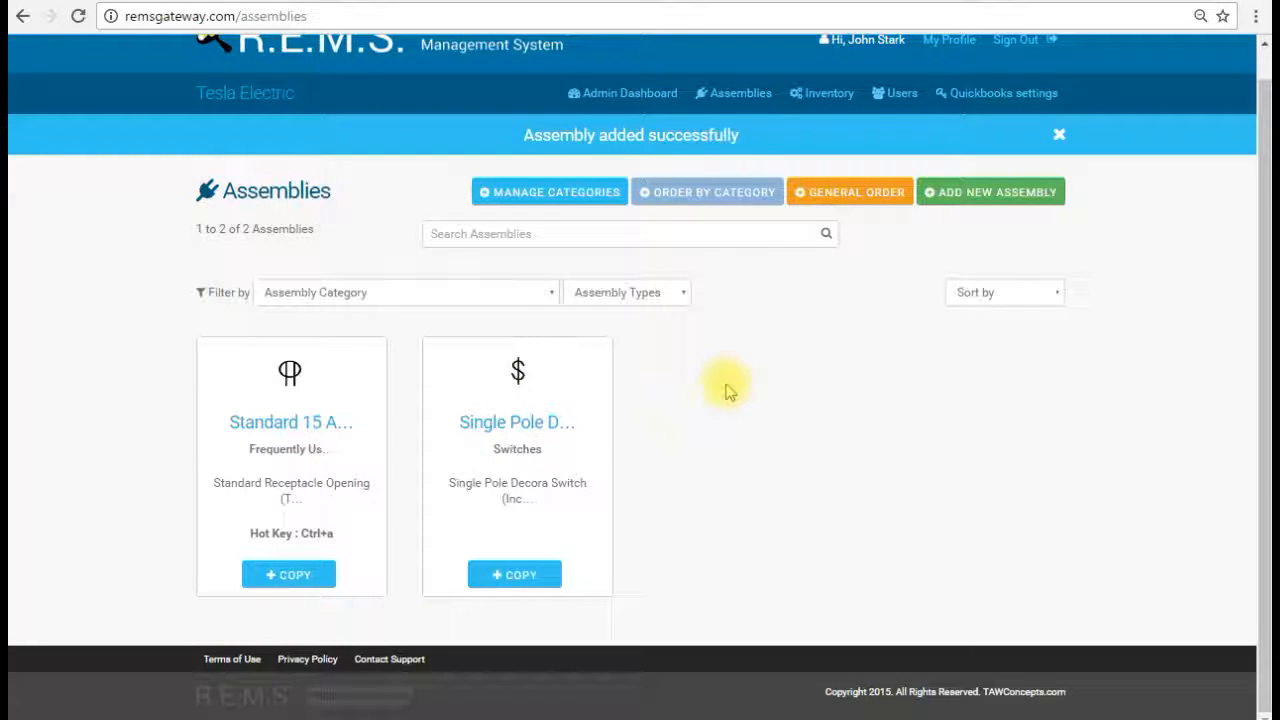
pyautogui.click(984, 200)
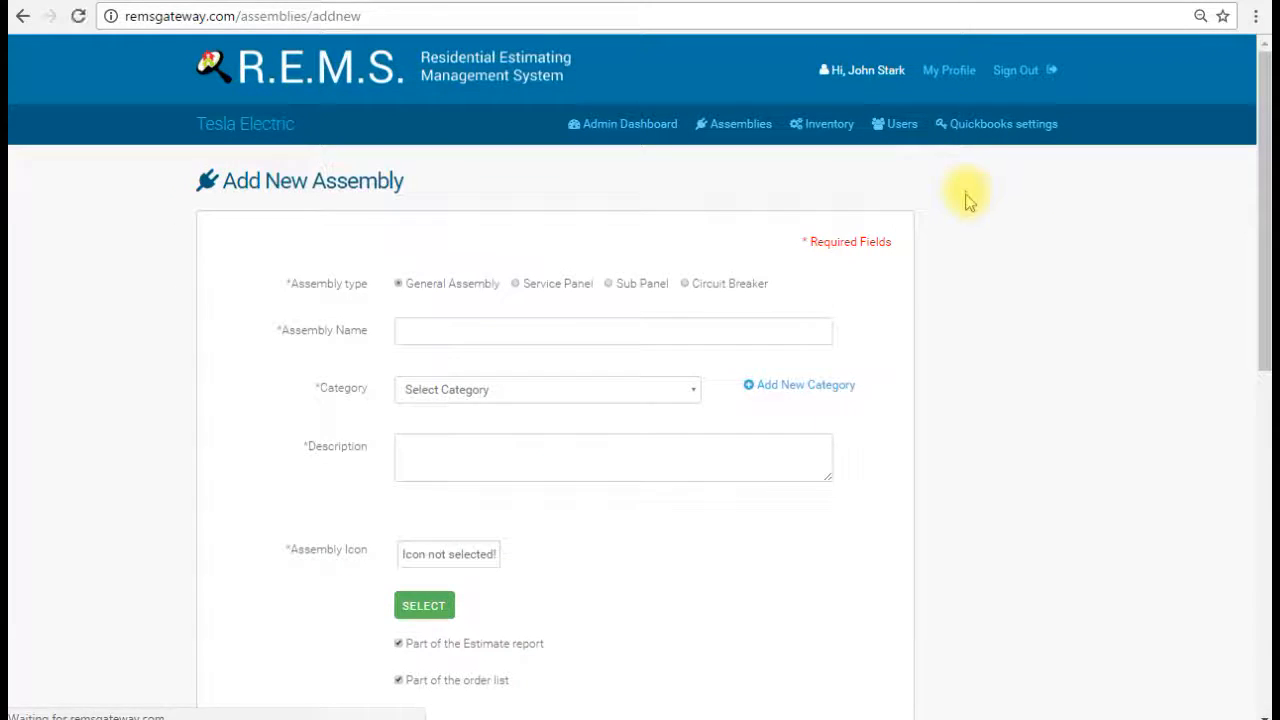
pyautogui.click(482, 325)
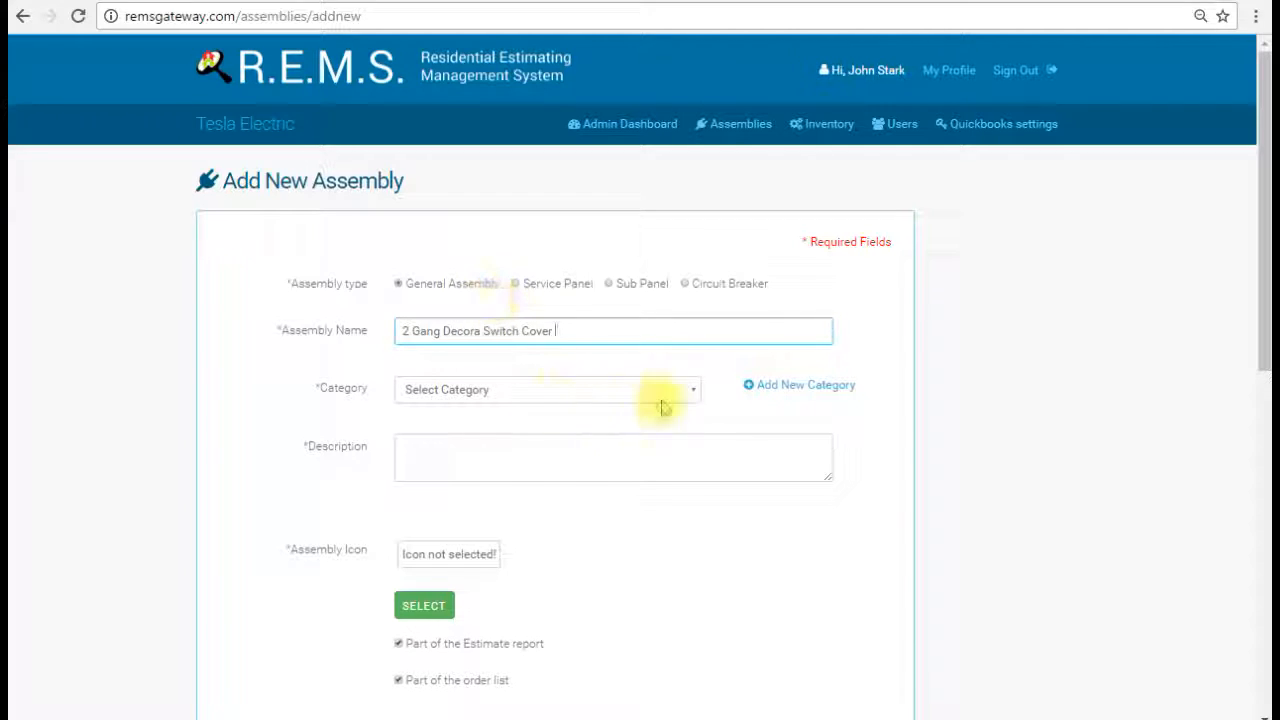
pyautogui.click(690, 391)
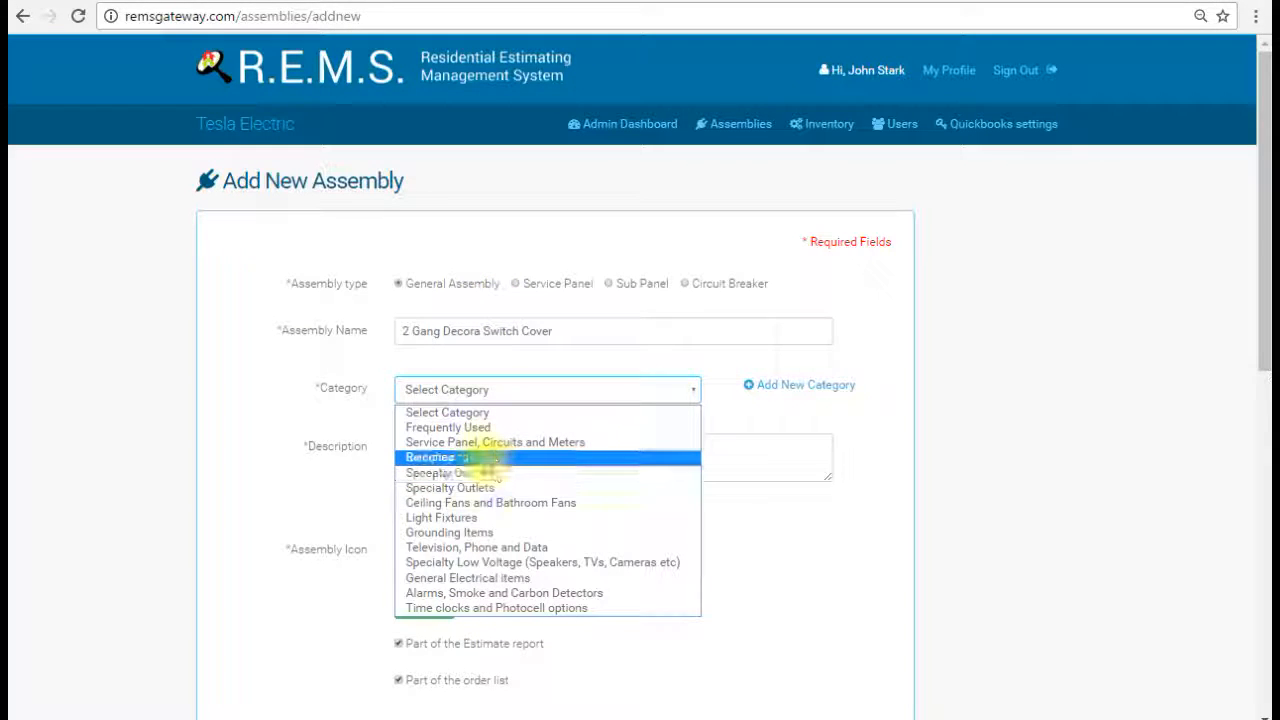
pyautogui.click(468, 428)
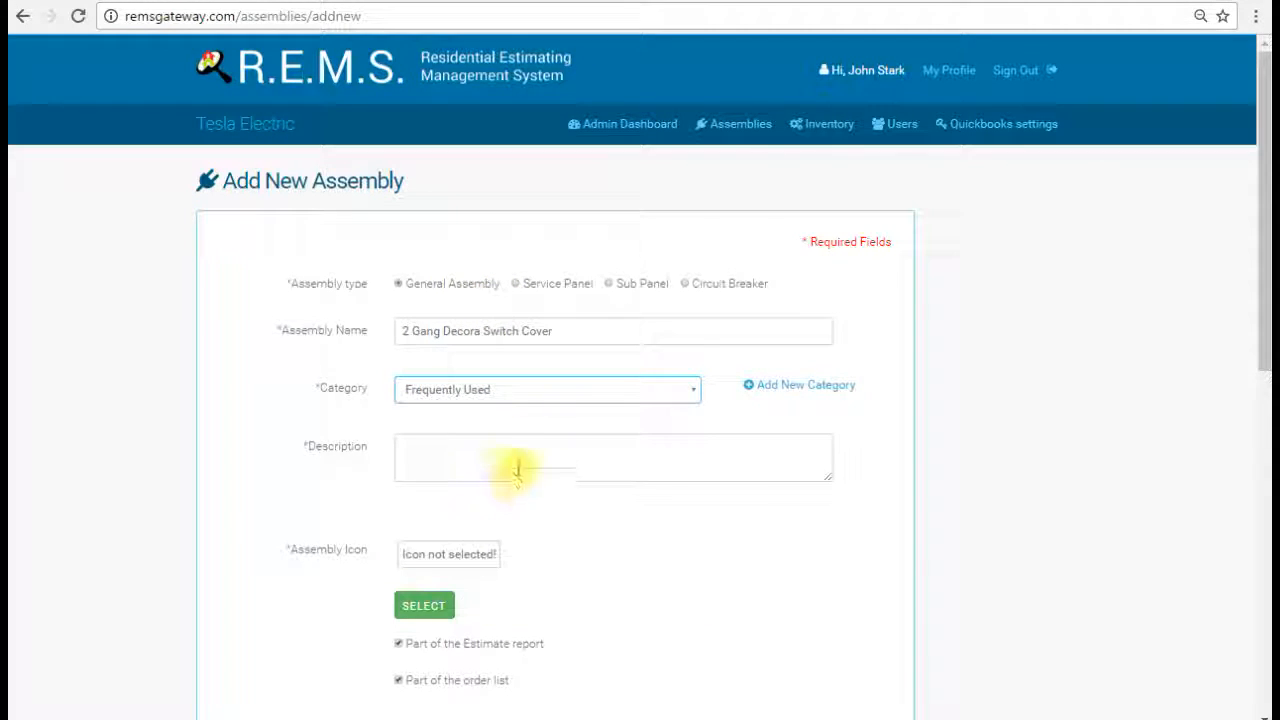
pyautogui.click(515, 453)
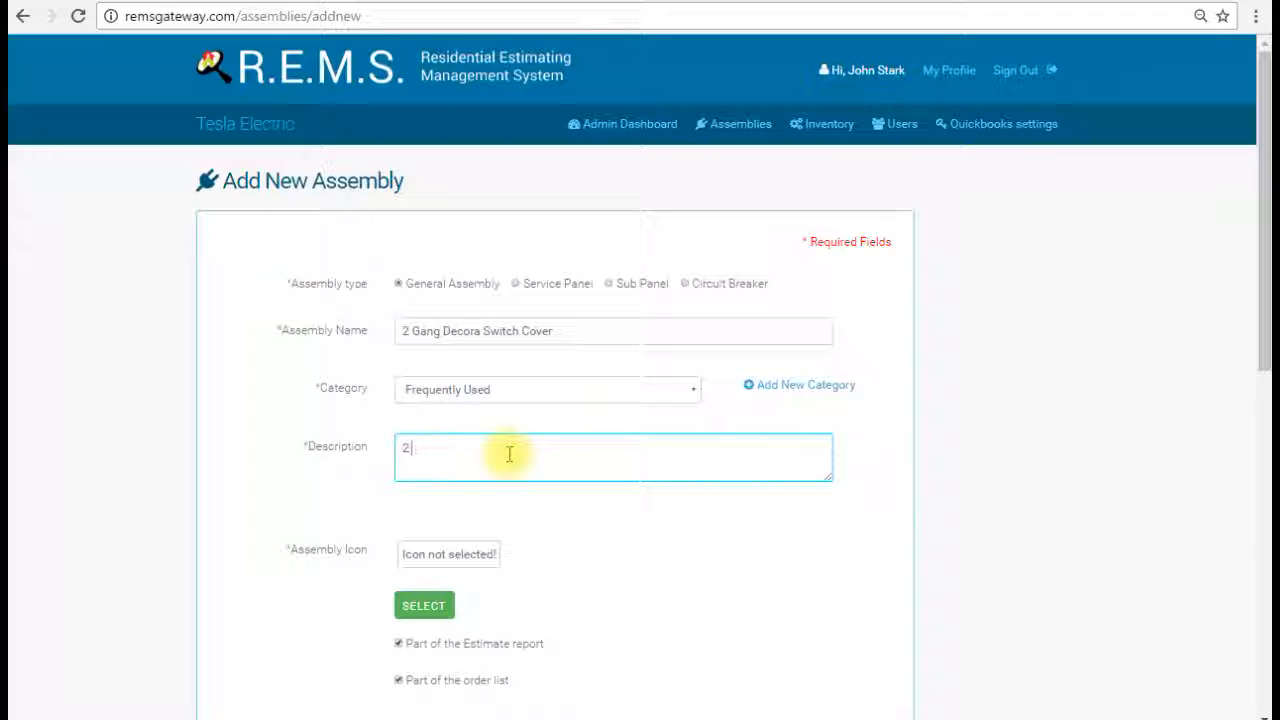
pyautogui.write('Dec')
pyautogui.hotkey('ctrl', 'a')
pyautogui.press('BackSpace')
pyautogui.scroll(-1, 565, 570)
pyautogui.scroll(-2, 565, 563)
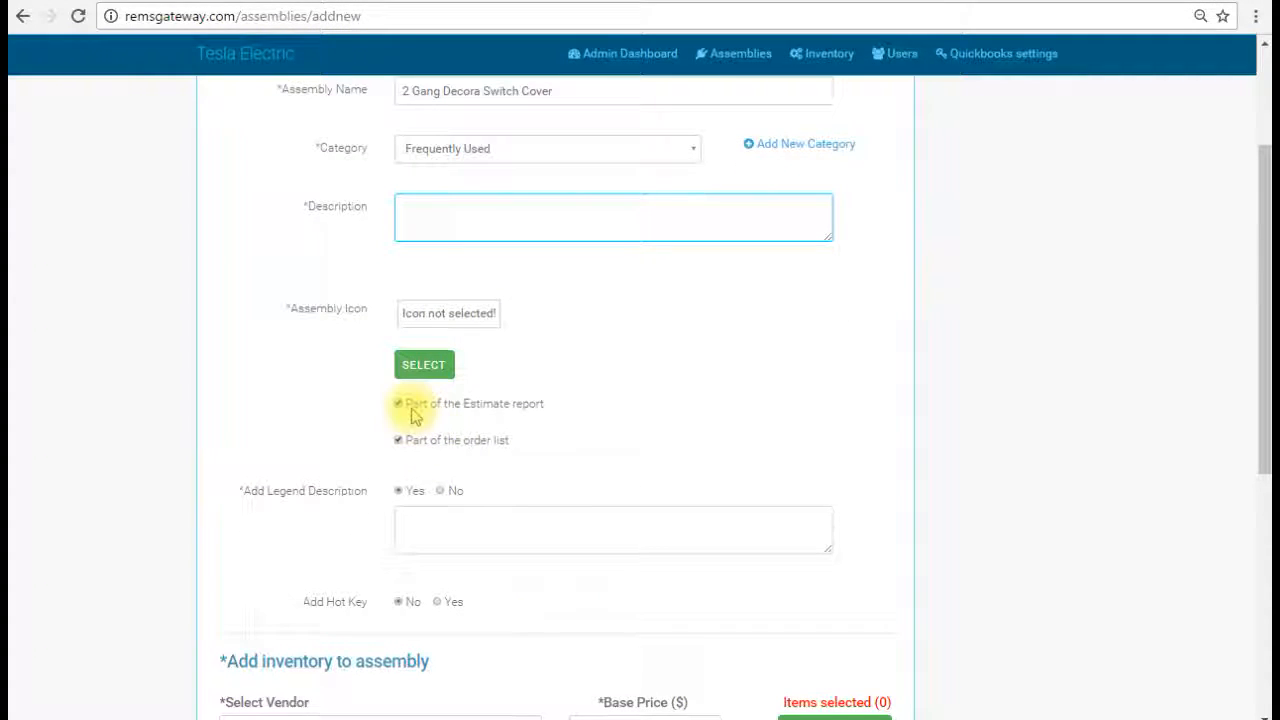
pyautogui.click(398, 407)
pyautogui.scroll(1, 545, 312)
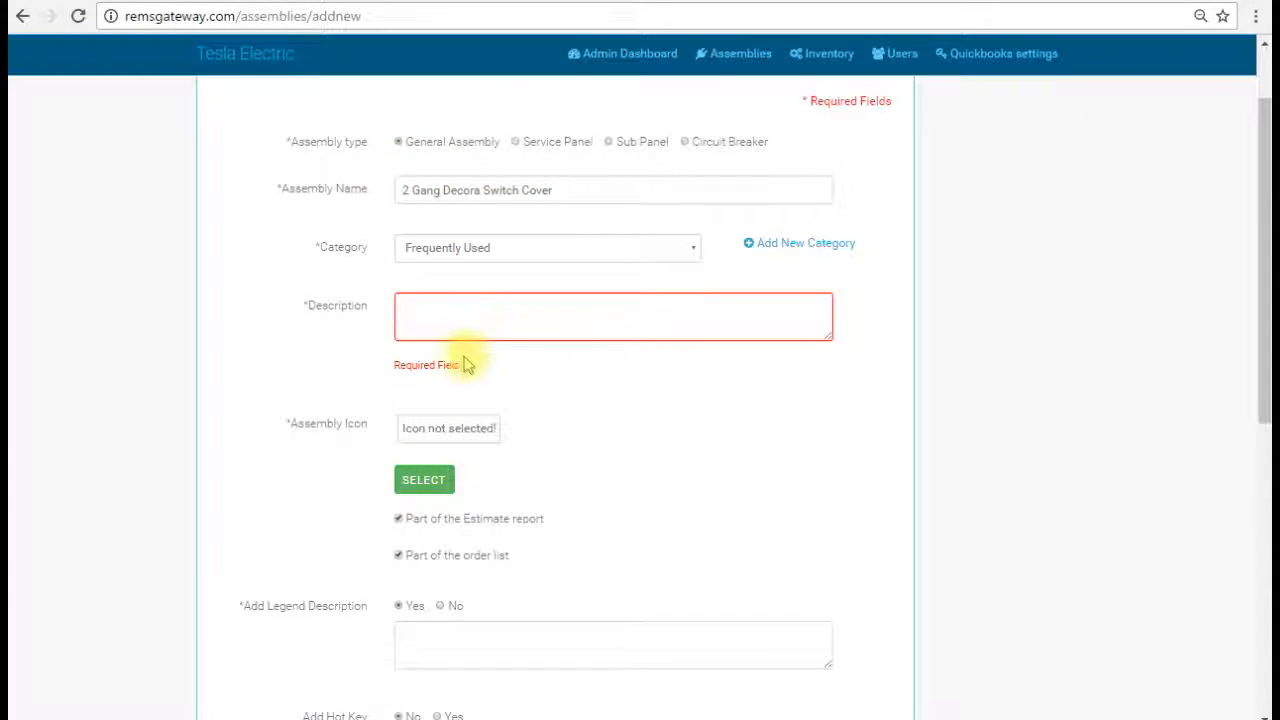
# - Enter the description "2 Gang Decora Cover" and exclude the assembly from the Estimate report, keeping it in the order list
pyautogui.click(482, 328)
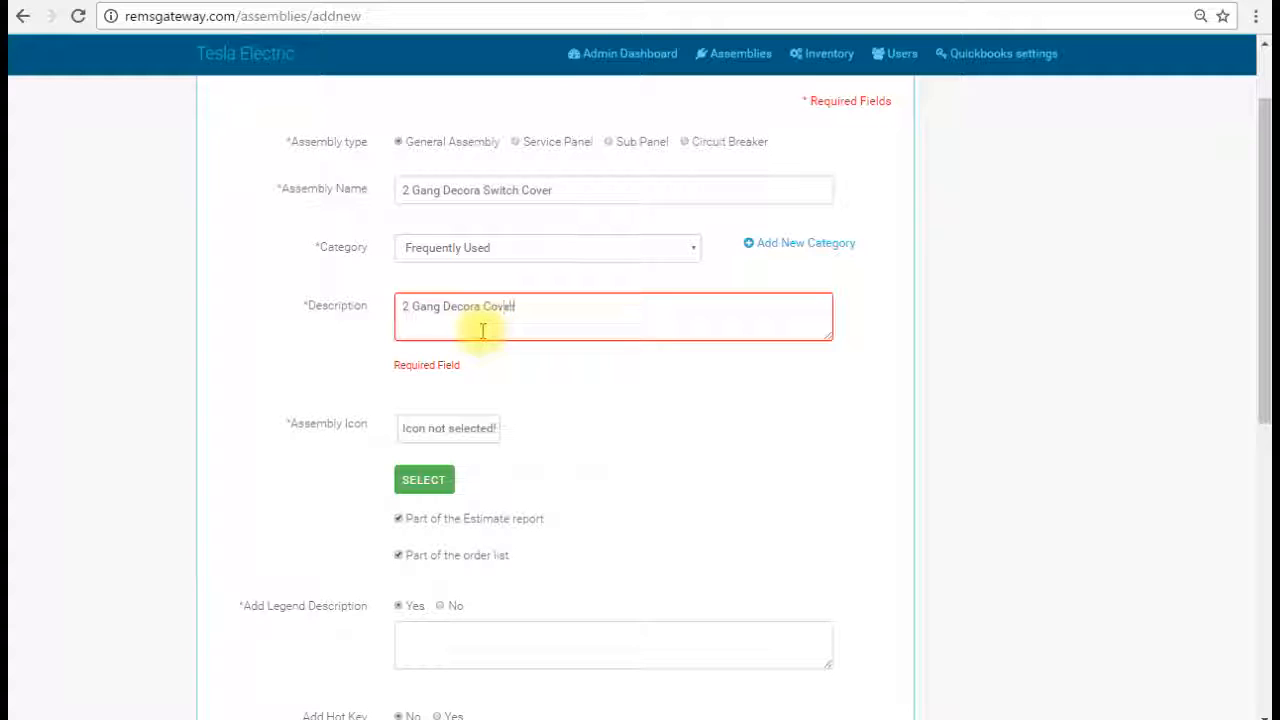
pyautogui.click(399, 521)
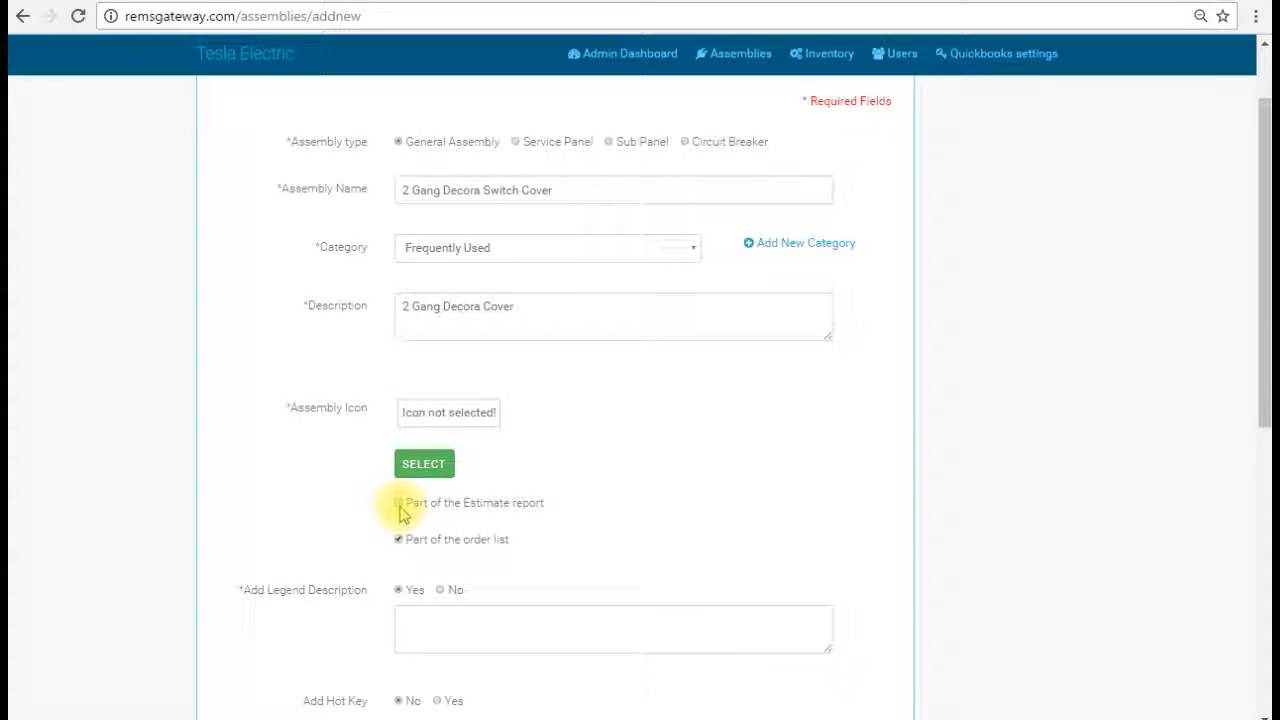
pyautogui.click(402, 512)
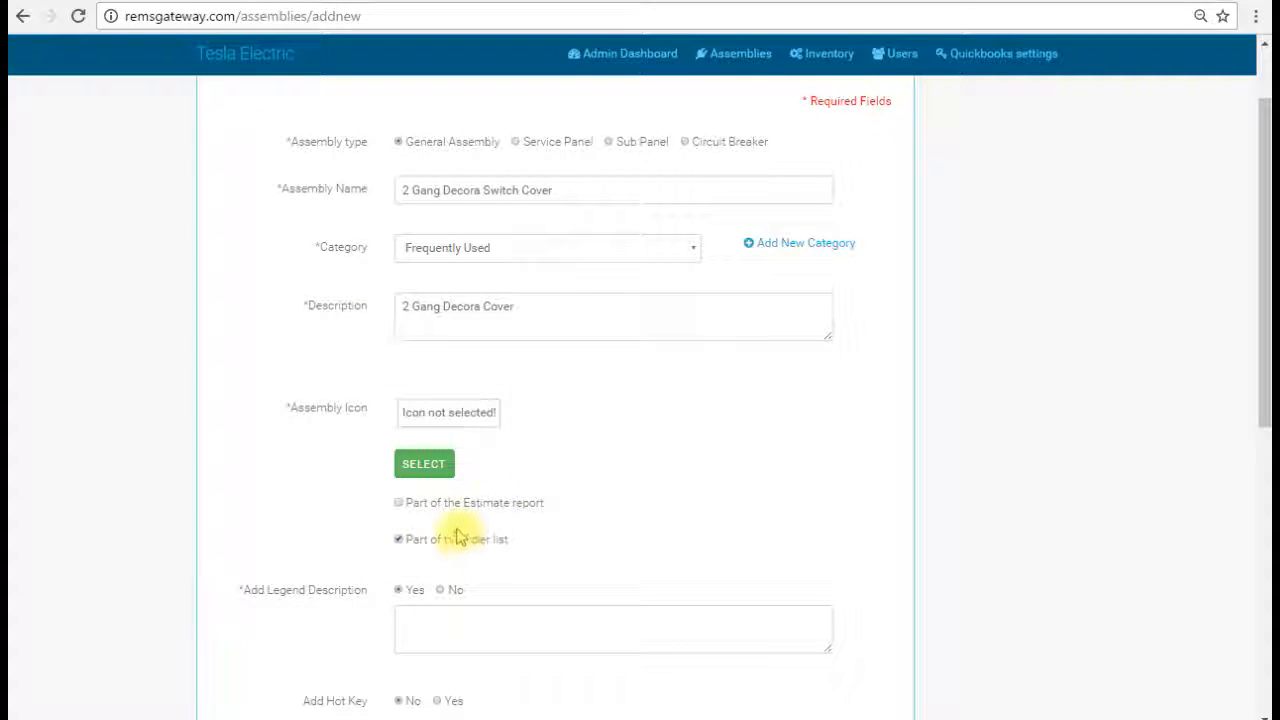
pyautogui.scroll(-1, 457, 537)
pyautogui.scroll(1, 451, 531)
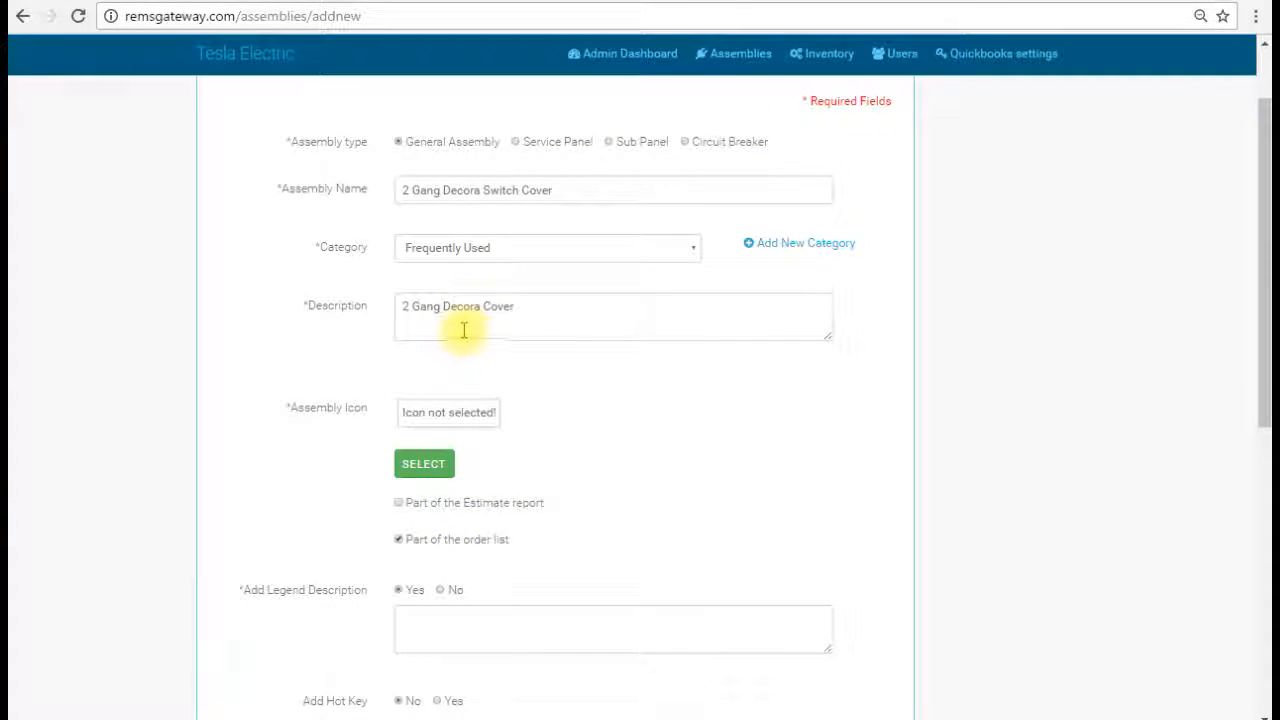
pyautogui.scroll(-1, 491, 514)
pyautogui.scroll(1, 491, 514)
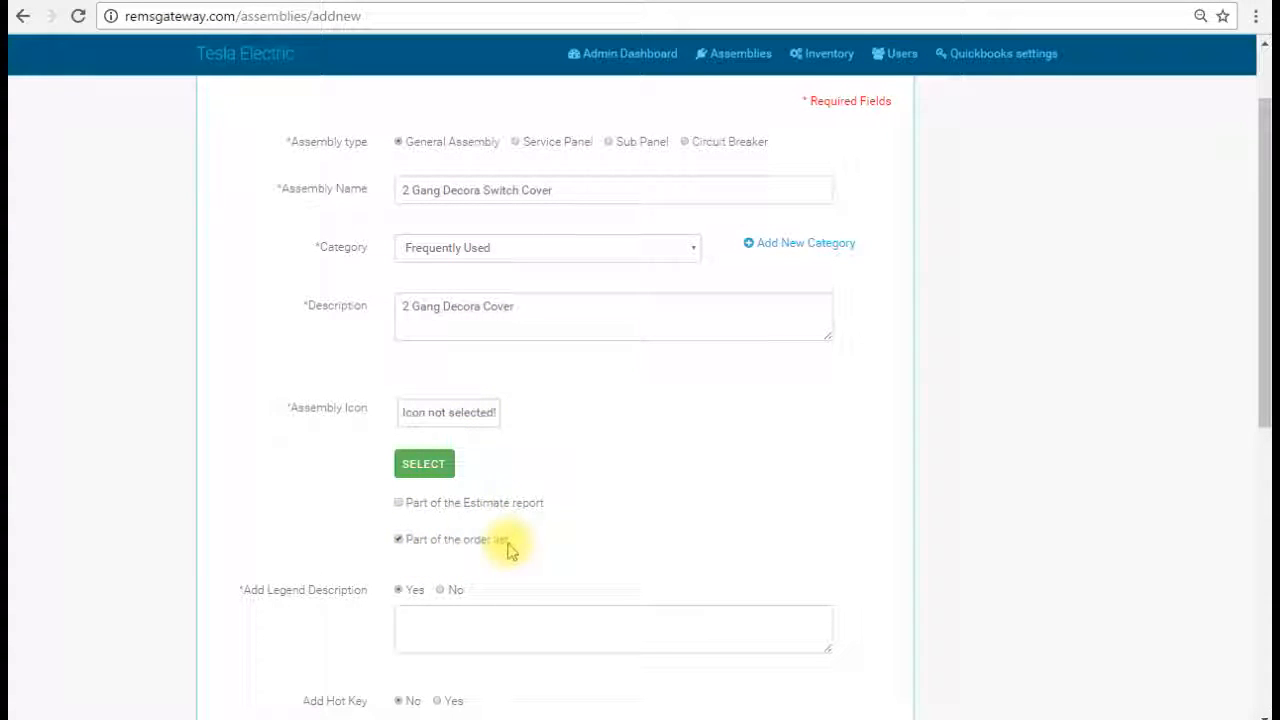
# - Assign the two-gang switch cover icon, a frame with two upright rectangles, to the assembly
pyautogui.click(414, 470)
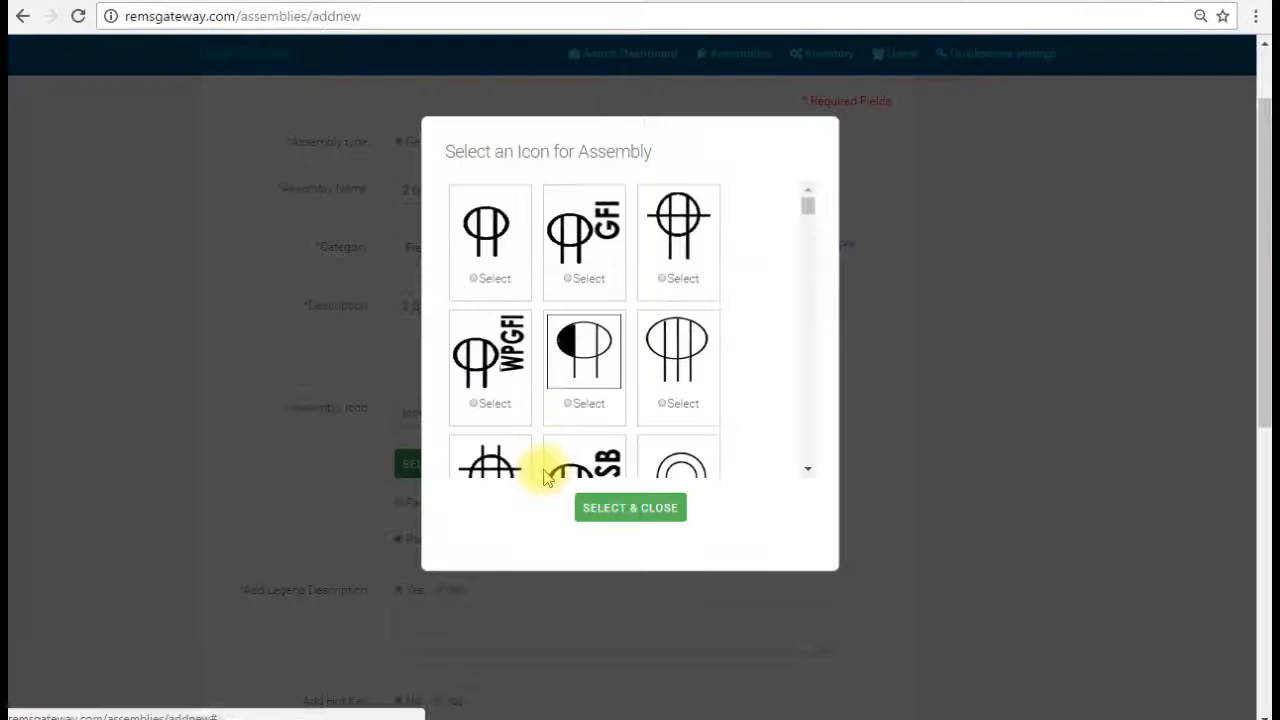
pyautogui.scroll(-10, 683, 448)
pyautogui.scroll(-15, 686, 440)
pyautogui.scroll(-15, 681, 448)
pyautogui.scroll(-15, 679, 446)
pyautogui.scroll(-15, 676, 440)
pyautogui.scroll(-6, 632, 405)
pyautogui.scroll(2, 642, 418)
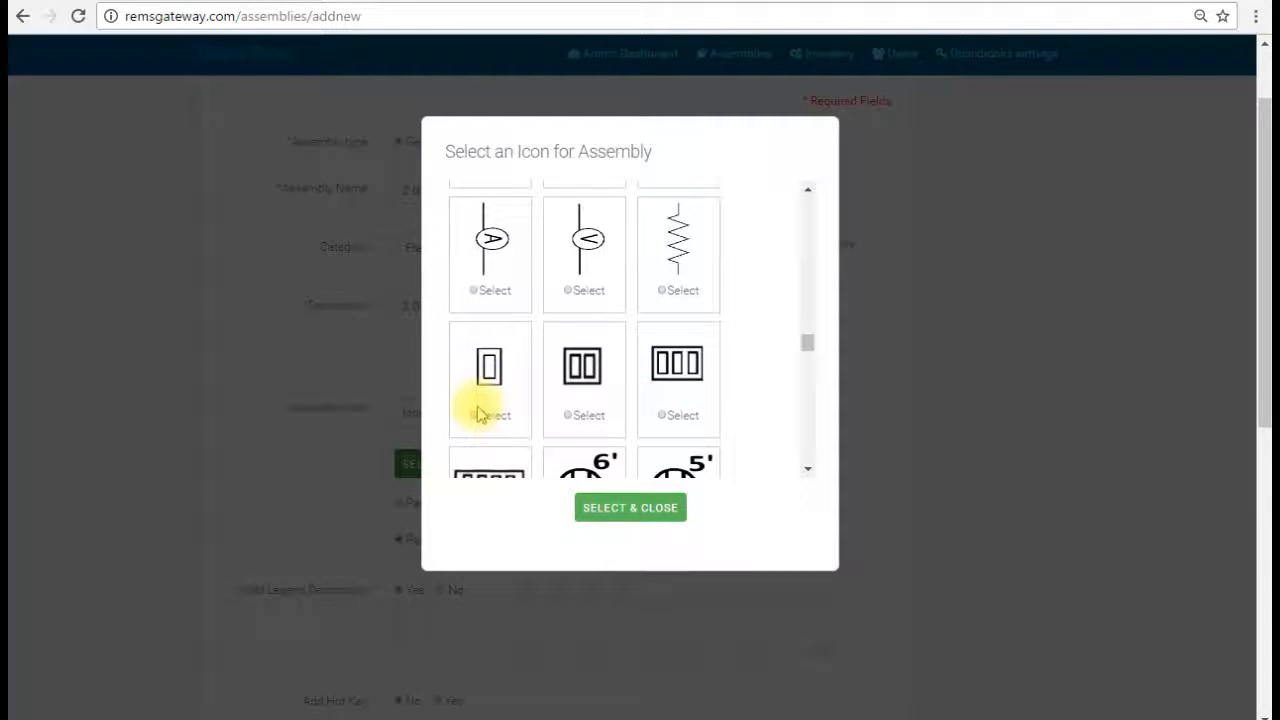
pyautogui.click(568, 416)
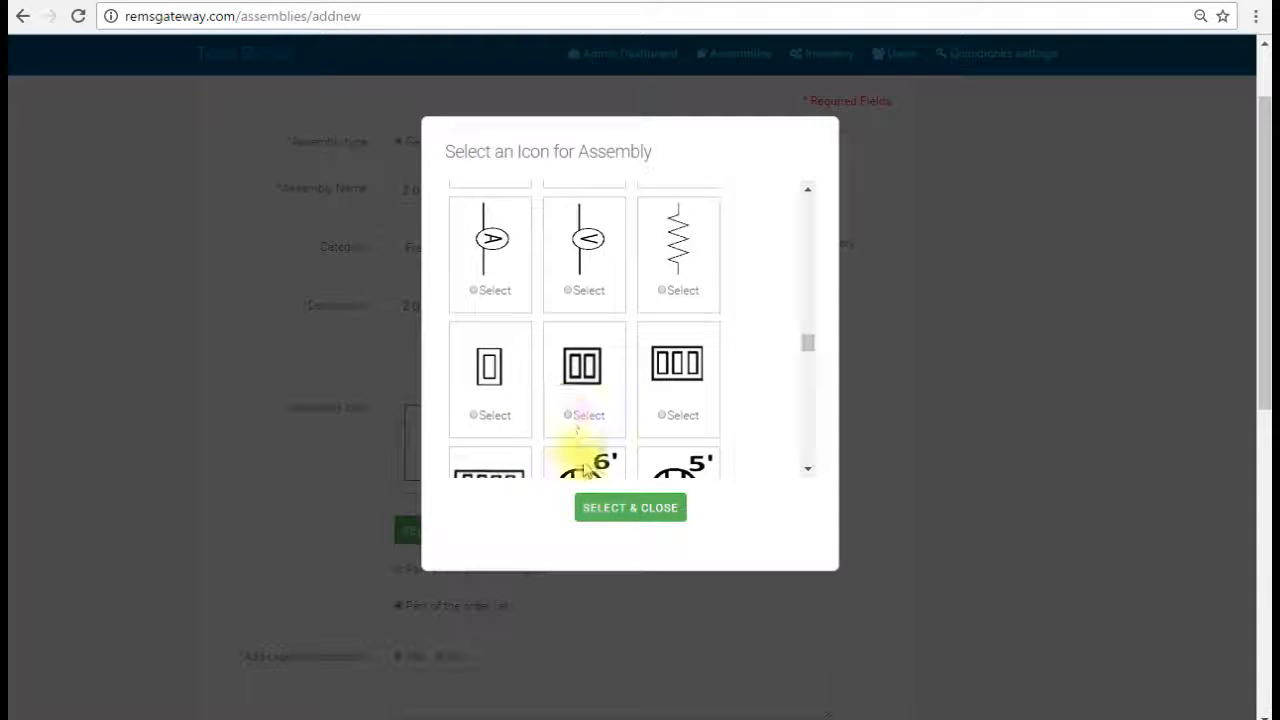
pyautogui.click(630, 508)
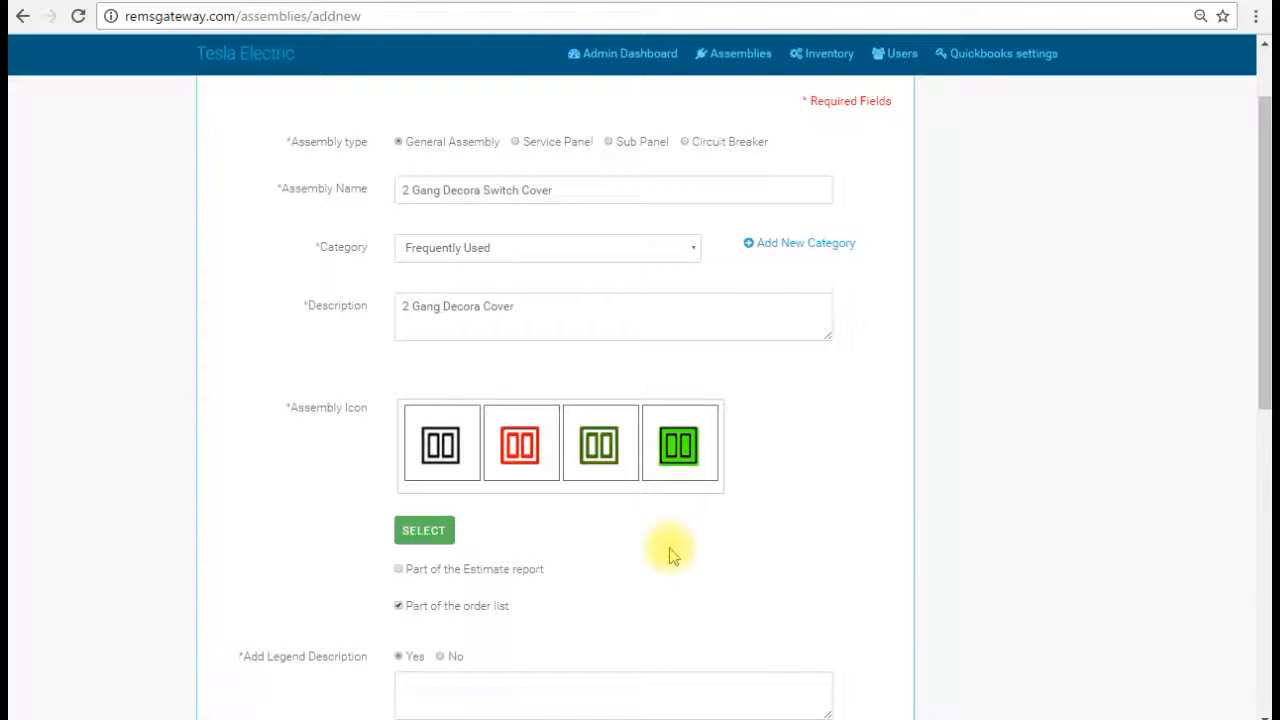
# - Turn off the legend description for the 2 Gang Decora Switch Cover assembly
pyautogui.scroll(-3, 729, 514)
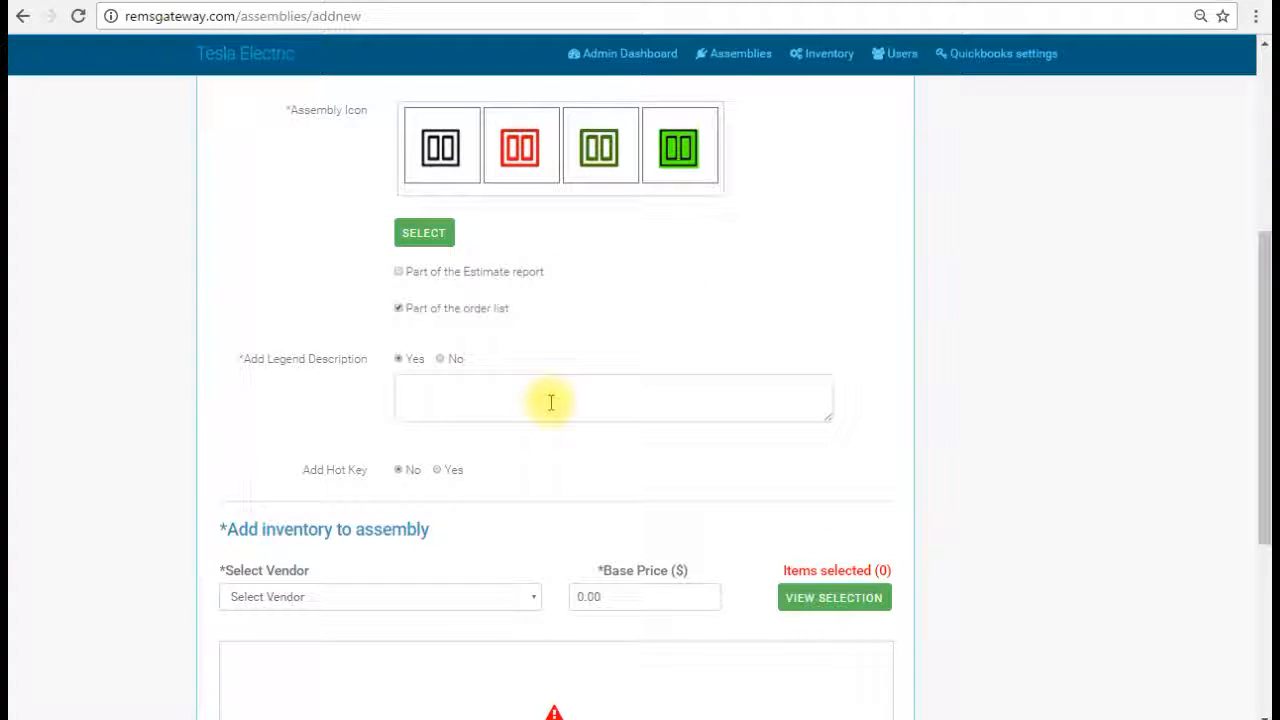
pyautogui.click(440, 358)
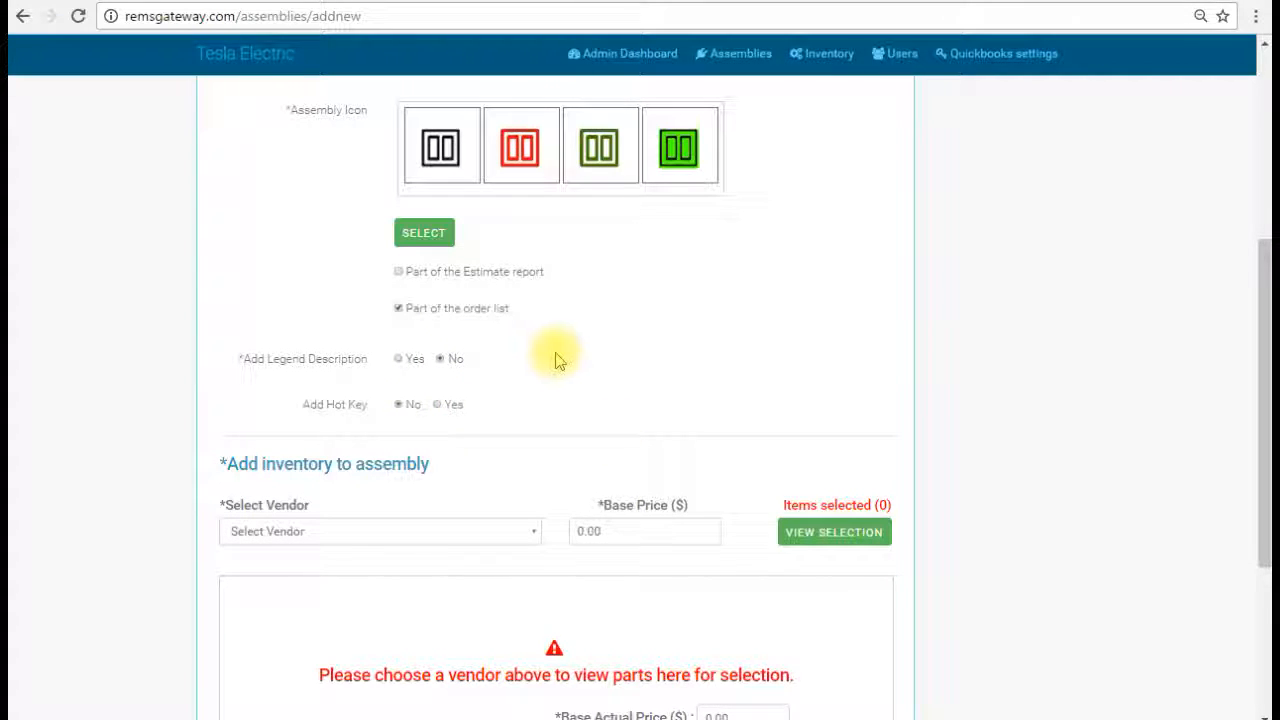
pyautogui.scroll(-1, 557, 358)
pyautogui.scroll(2, 557, 360)
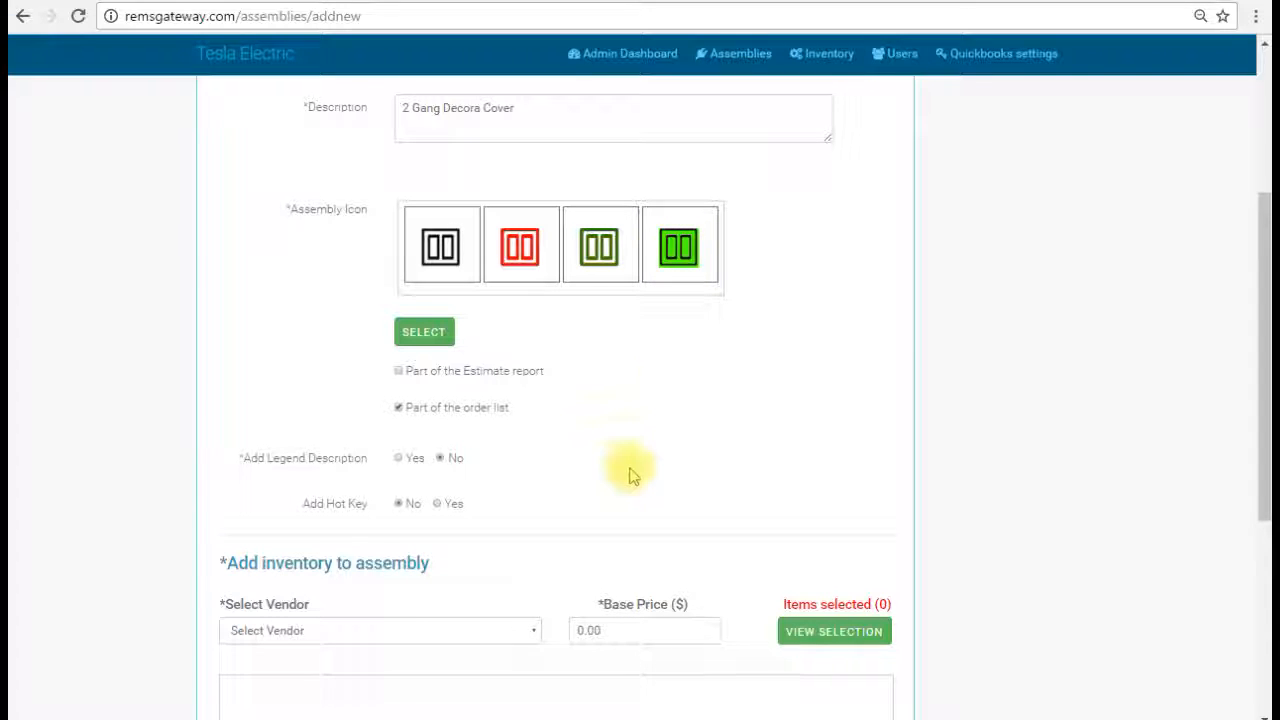
pyautogui.scroll(-1, 627, 470)
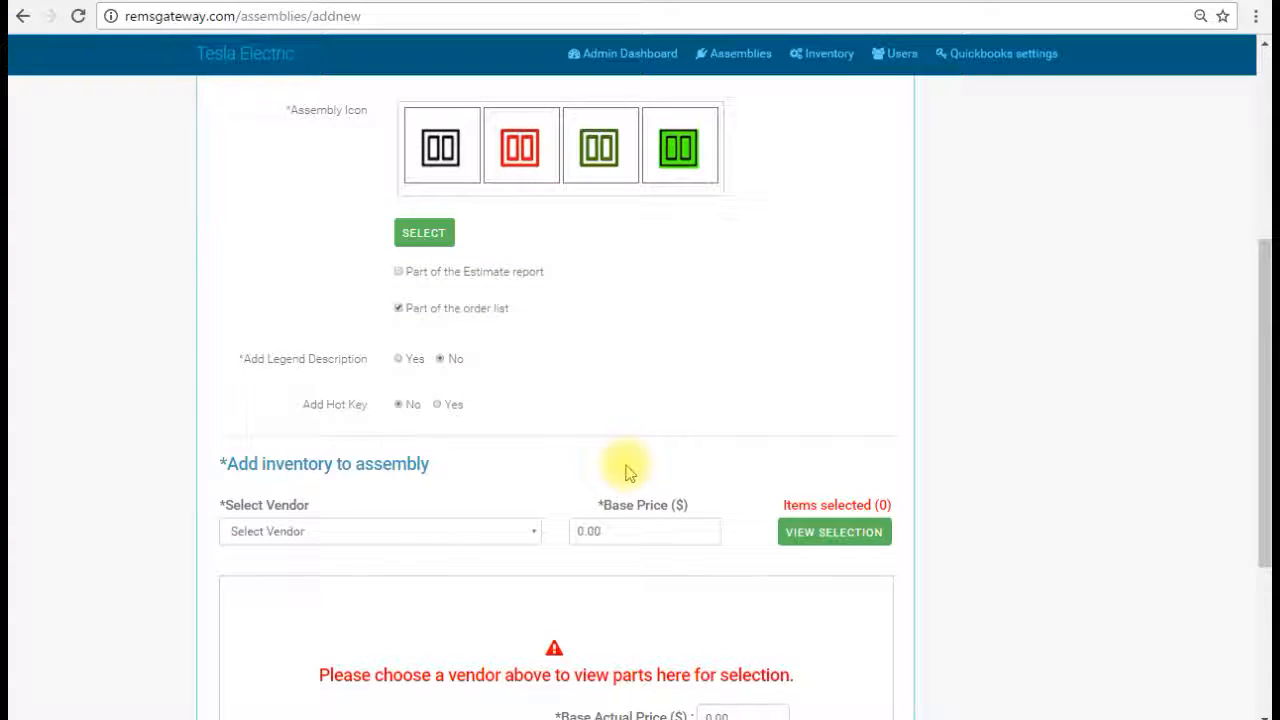
# - Enable a hot key for the assembly, assign it Ctrl and 2, and set the icon type to Transparent
pyautogui.click(439, 404)
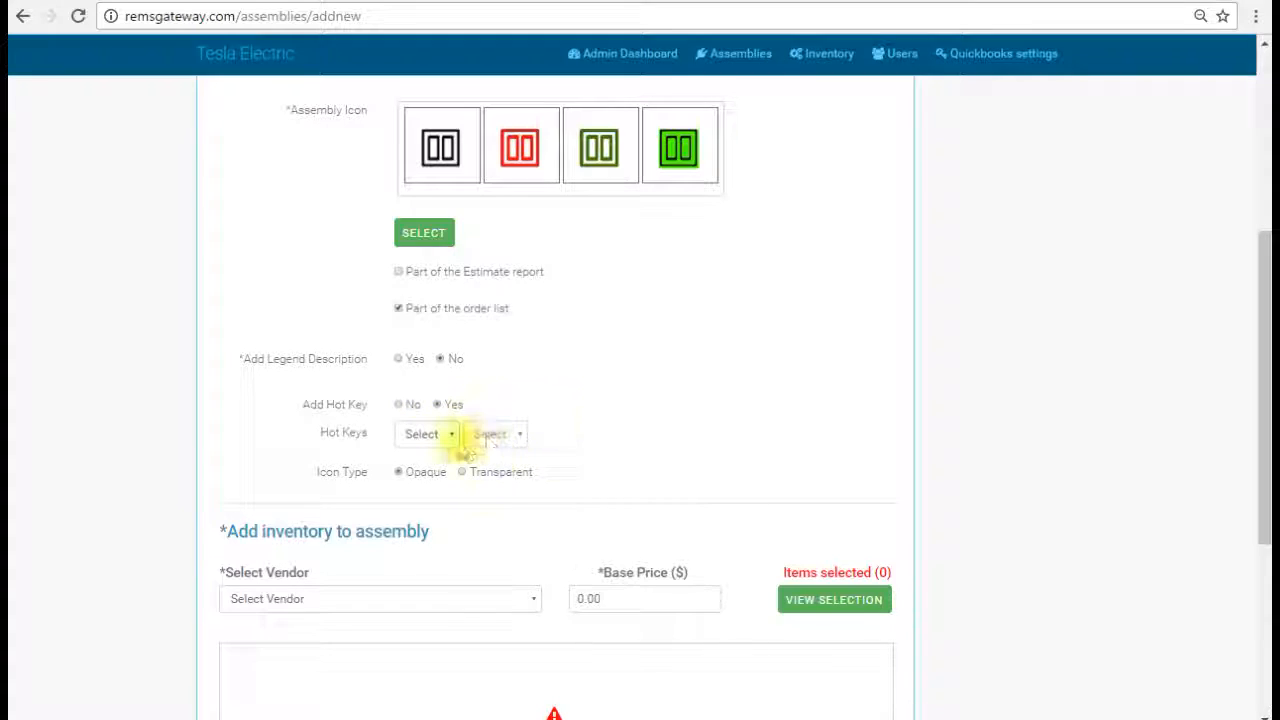
pyautogui.click(443, 434)
pyautogui.click(430, 471)
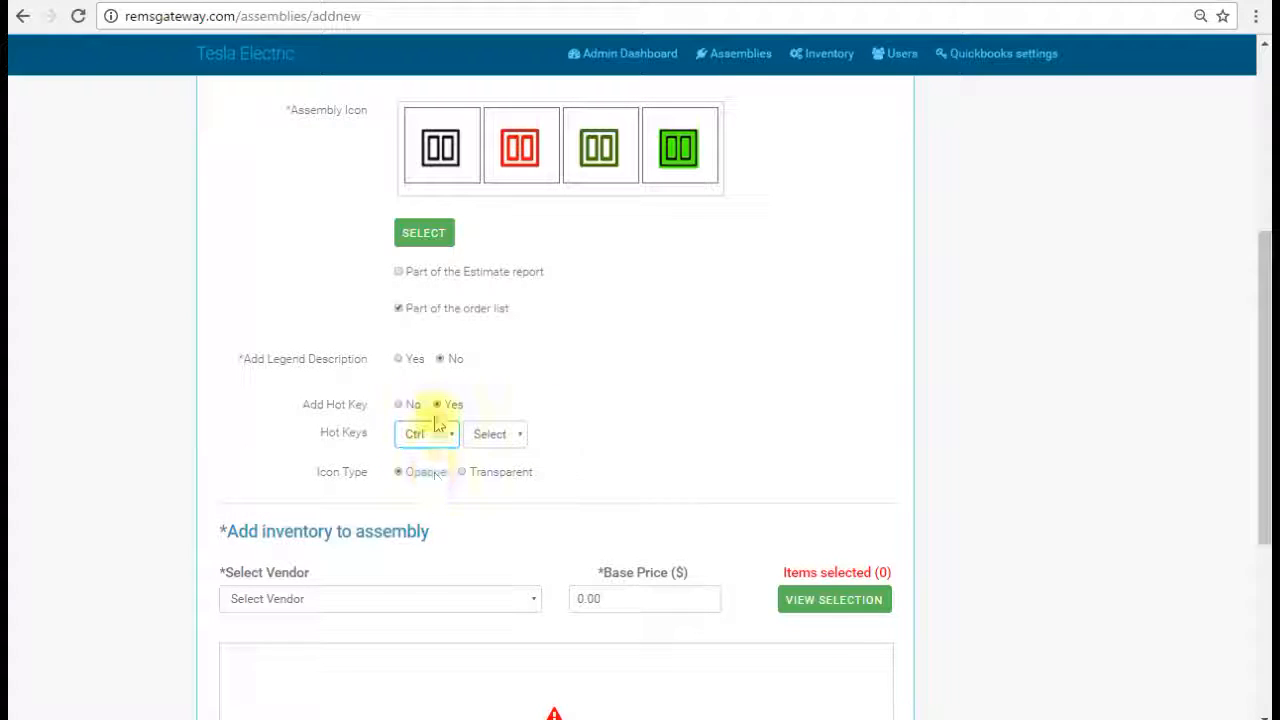
pyautogui.click(519, 434)
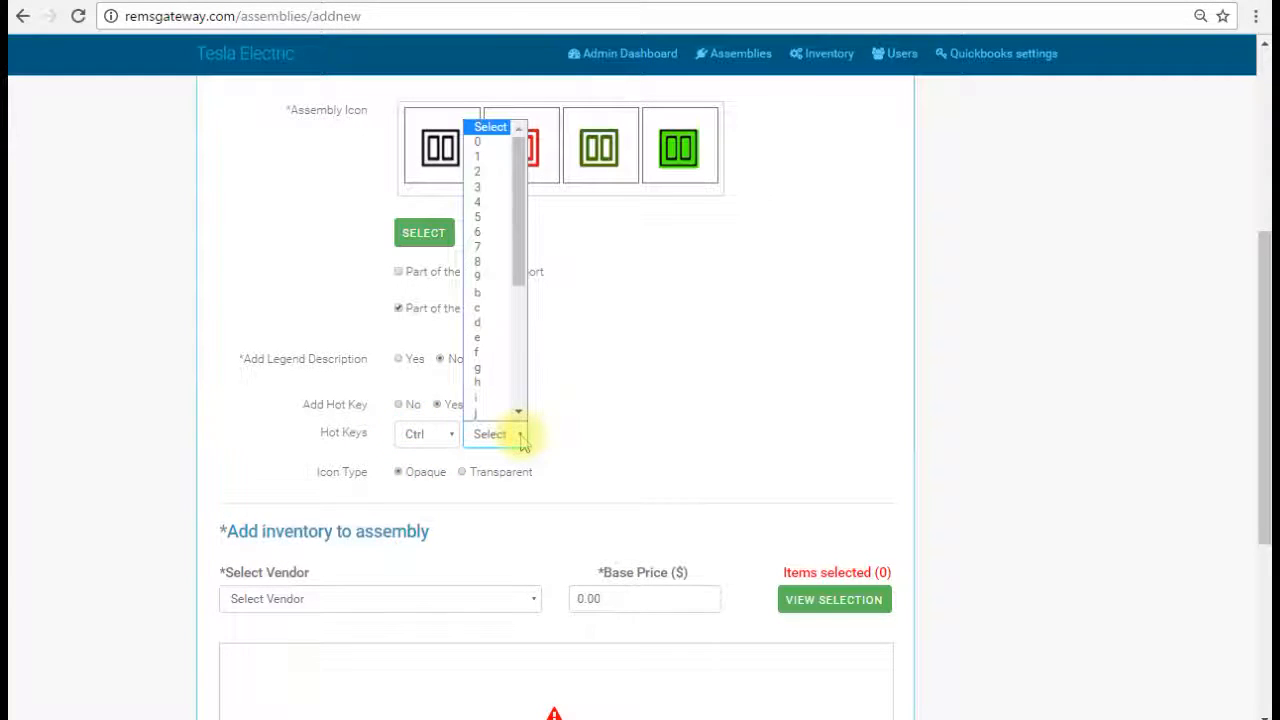
pyautogui.click(500, 170)
pyautogui.scroll(-2, 636, 466)
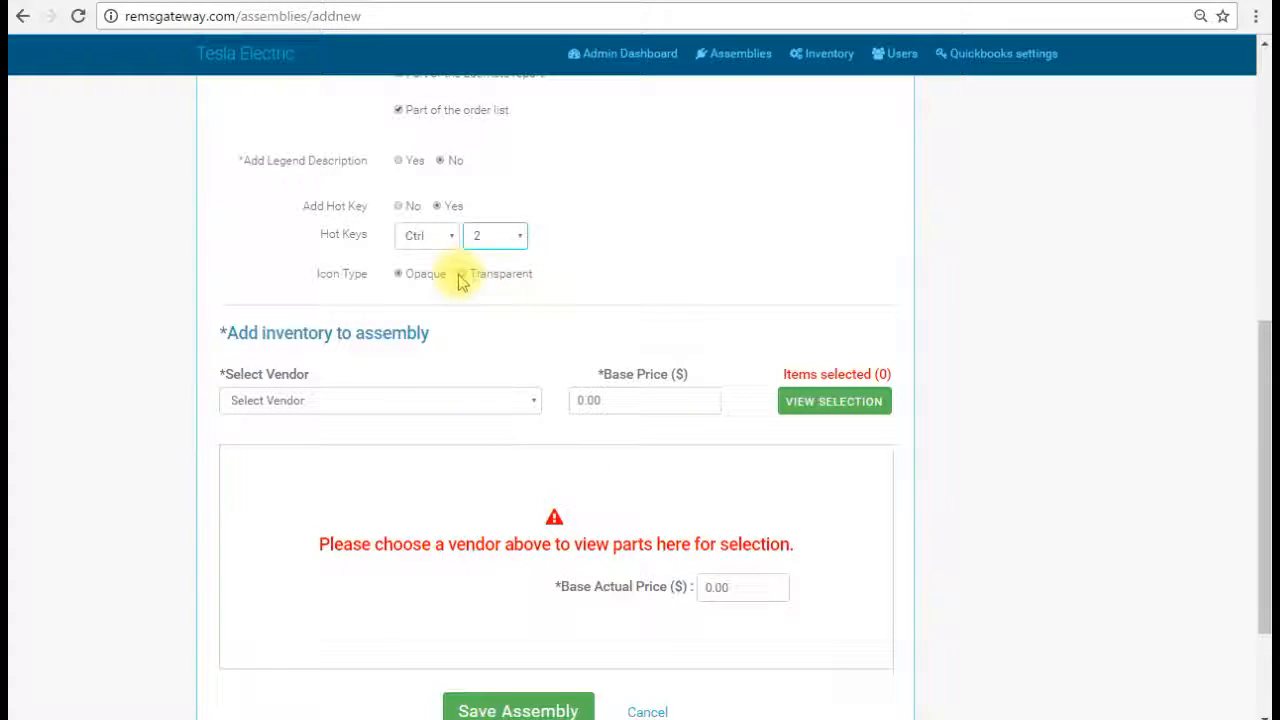
pyautogui.click(461, 275)
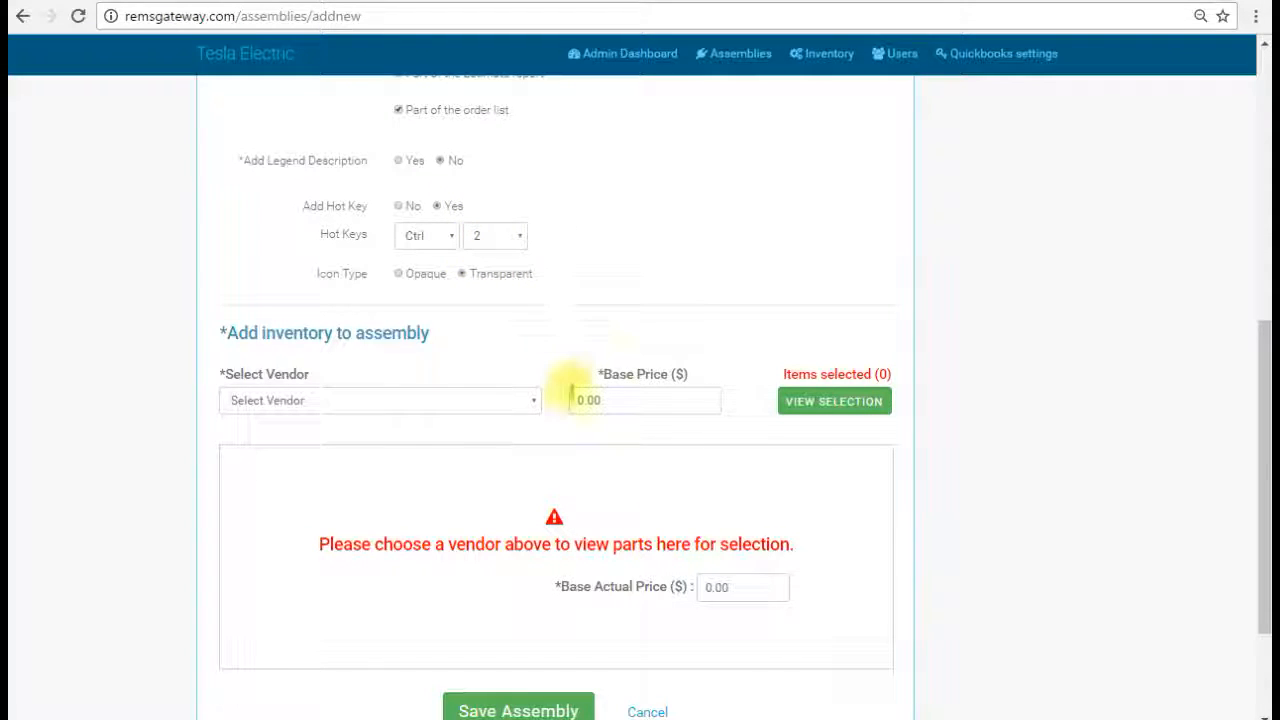
# - Choose Crestmore Electrical Supply as the vendor for the assembly's inventory
pyautogui.scroll(-1, 545, 375)
pyautogui.click(531, 299)
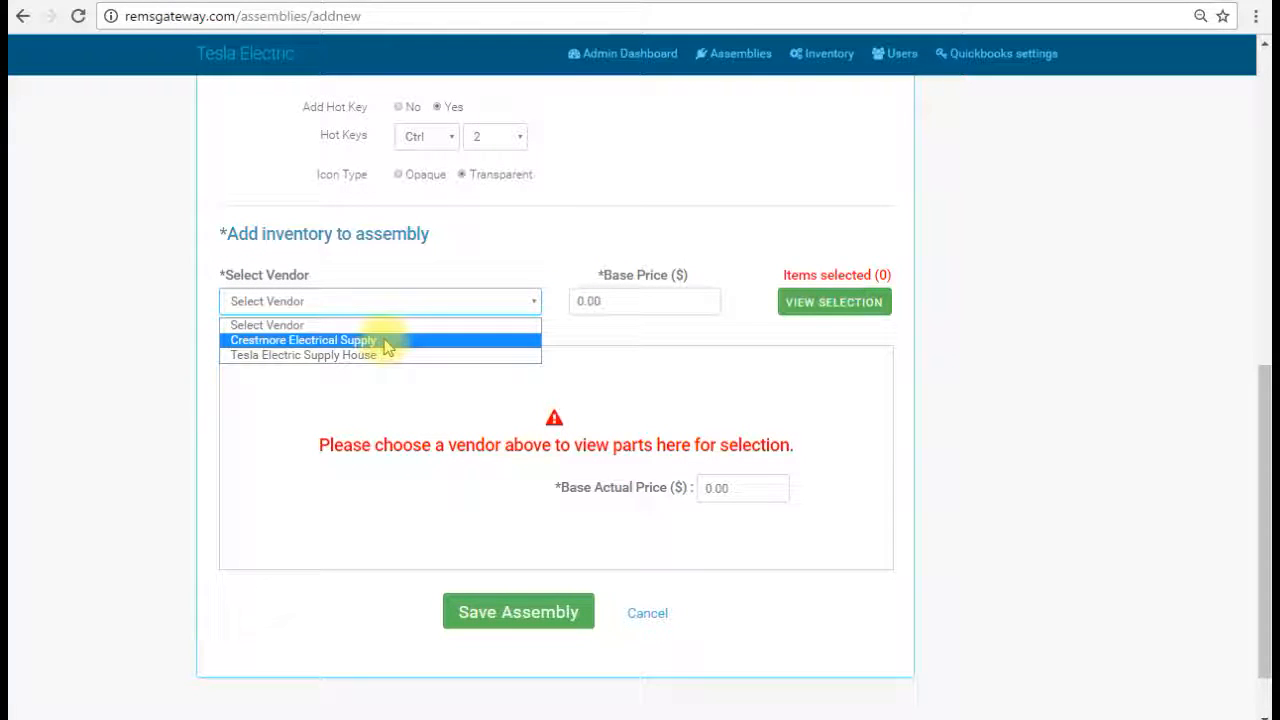
pyautogui.click(386, 342)
pyautogui.scroll(-1, 565, 490)
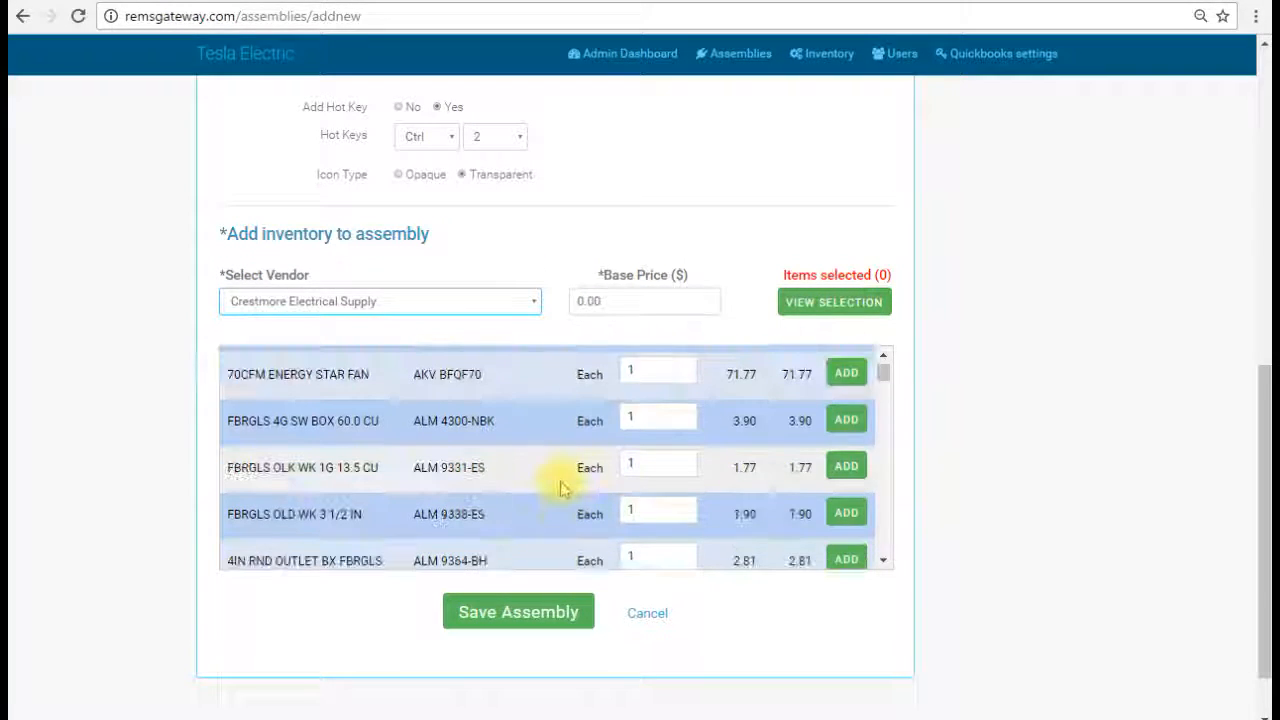
# - Find the PLATE 2 GFCI 2G part PNS TP262-LA in the vendor's parts and add one to the assembly
pyautogui.scroll(-3, 545, 480)
pyautogui.scroll(-10, 528, 468)
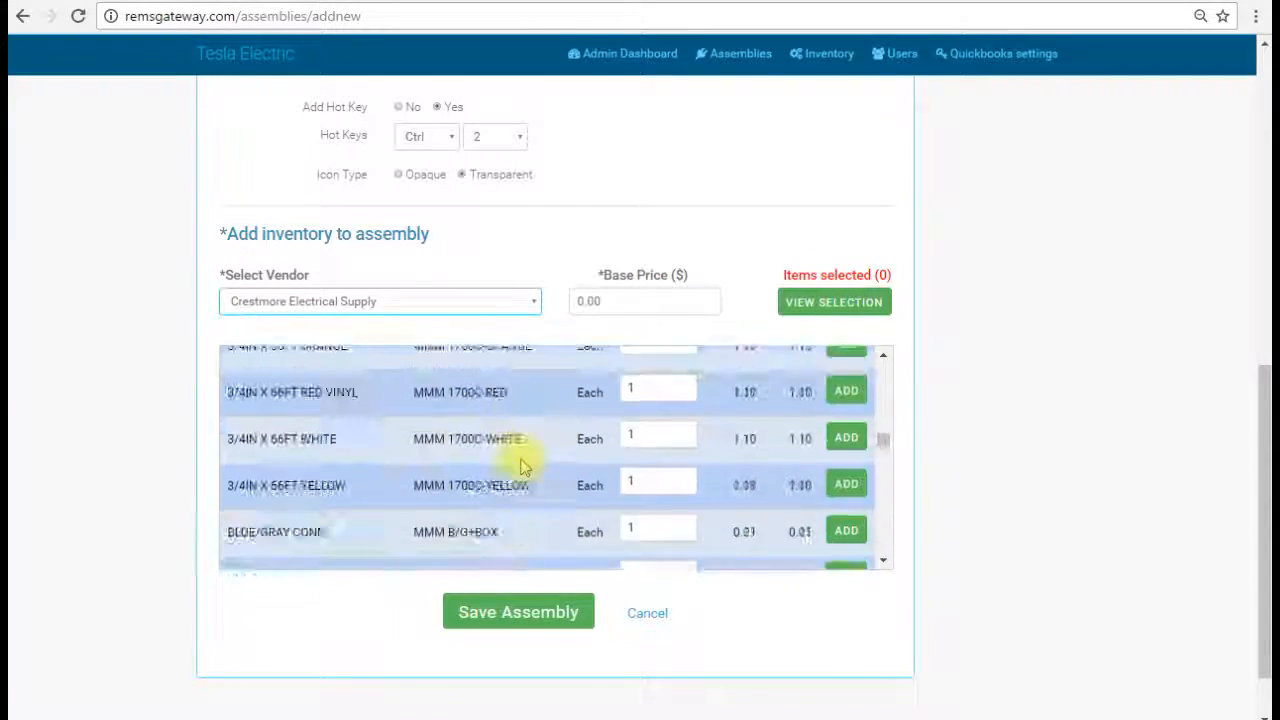
pyautogui.scroll(-3, 524, 466)
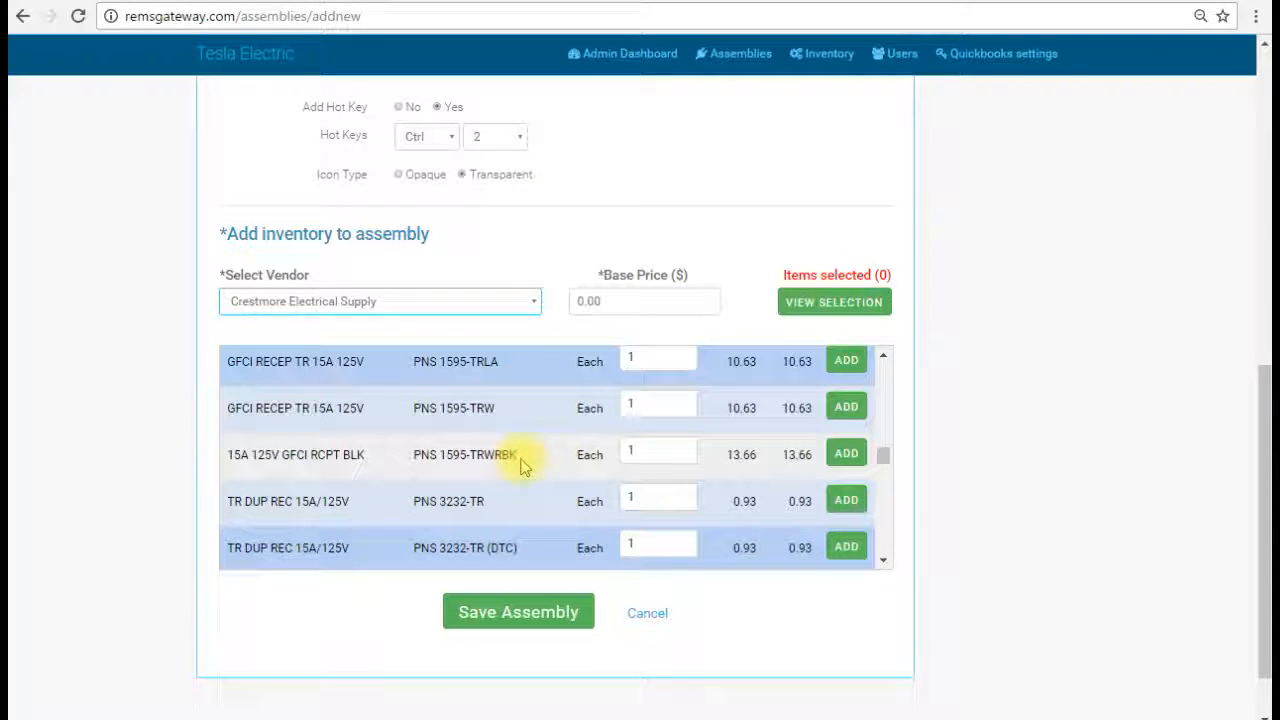
pyautogui.scroll(-2, 522, 467)
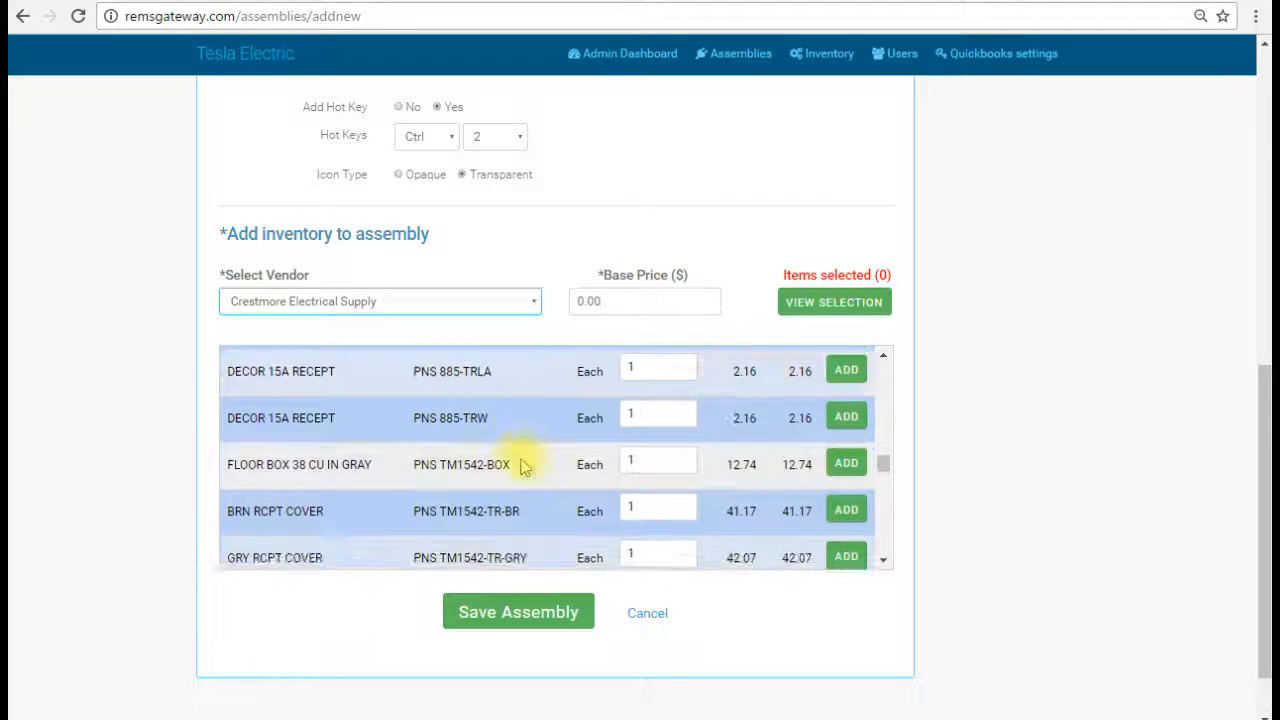
pyautogui.scroll(-5, 522, 466)
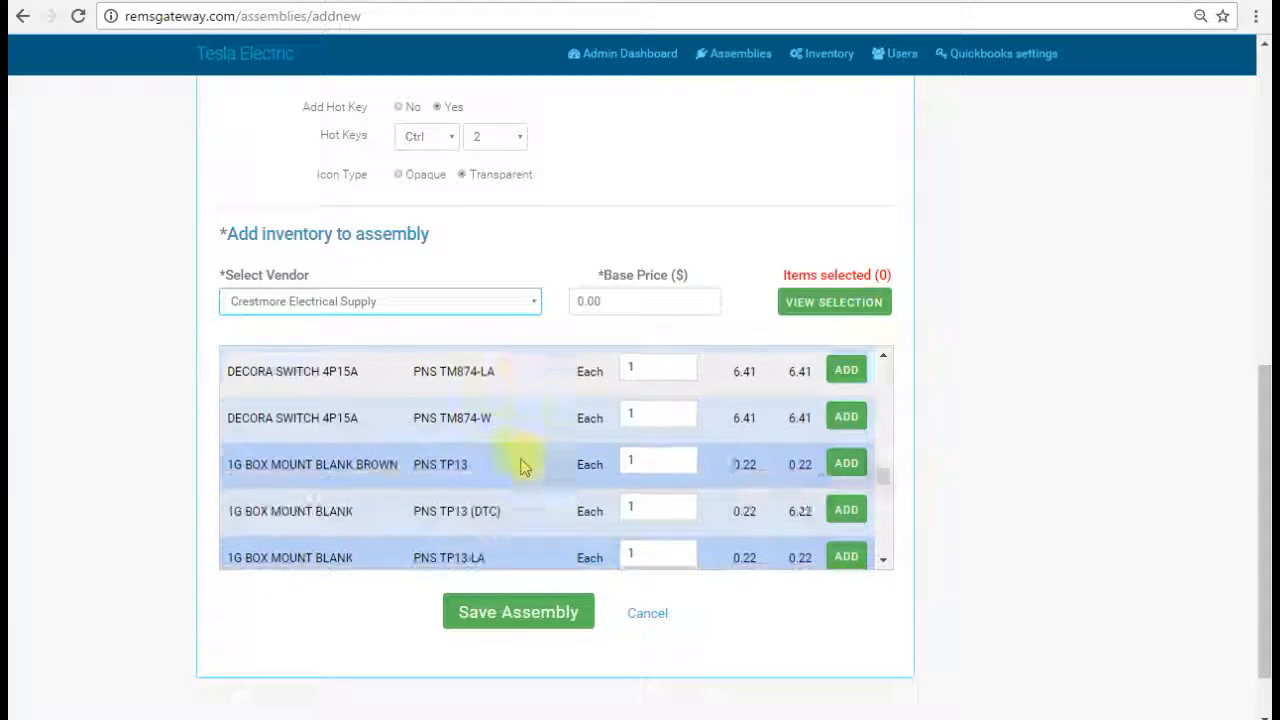
pyautogui.scroll(-1, 522, 467)
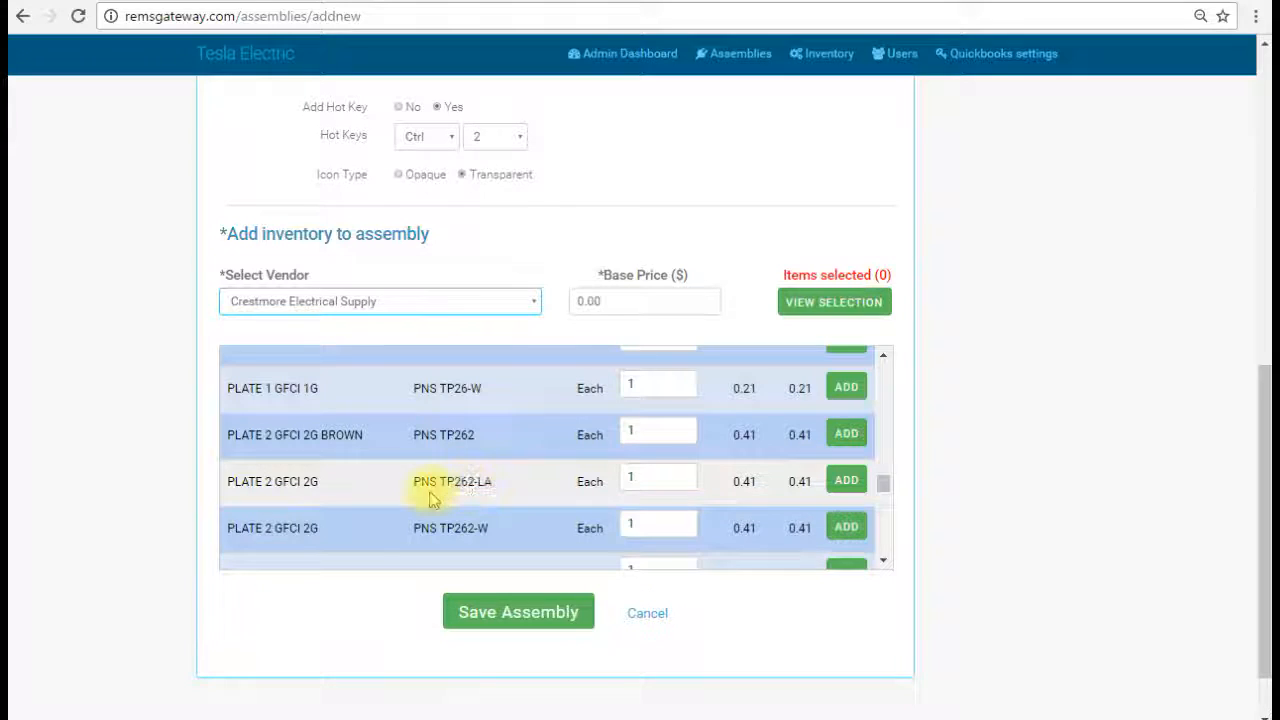
pyautogui.scroll(-1, 487, 487)
pyautogui.scroll(1, 508, 466)
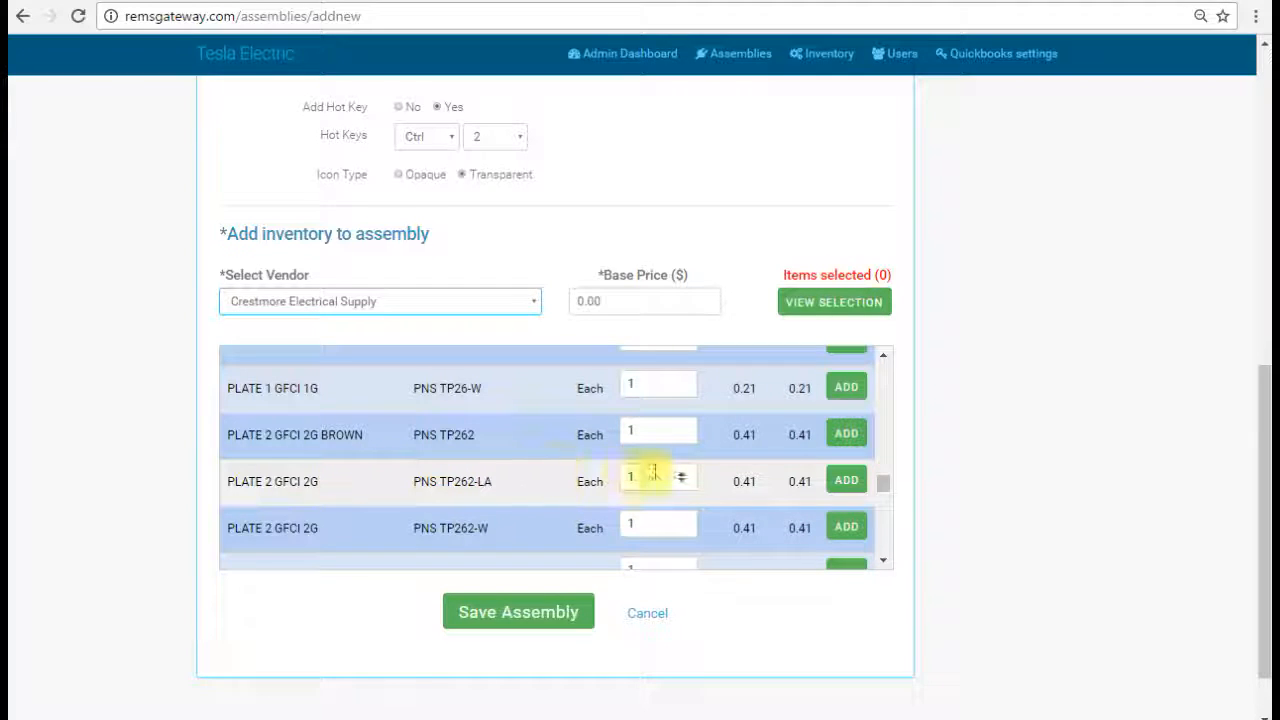
pyautogui.click(853, 489)
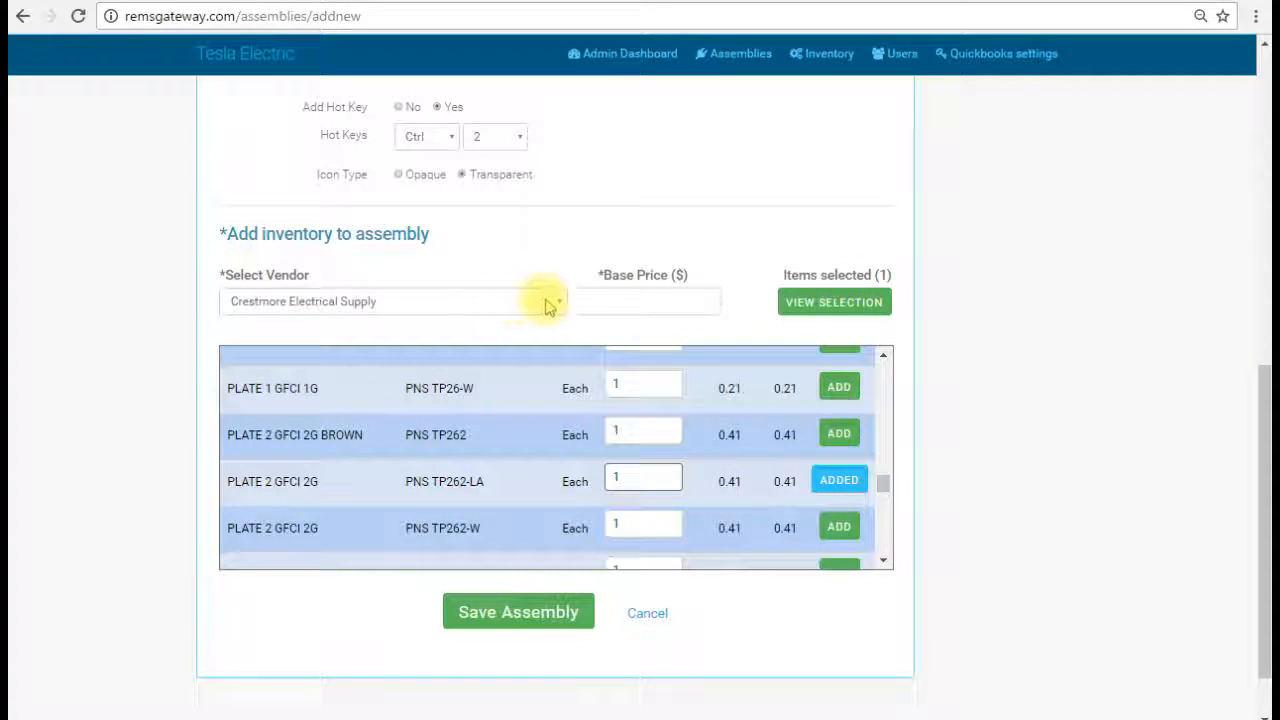
# - Find the 2G NAIL-ON PLSTC BX part PVC EZ32DN and add one to the assembly
pyautogui.scroll(-8, 504, 426)
pyautogui.scroll(-5, 504, 426)
pyautogui.scroll(2, 503, 440)
pyautogui.scroll(2, 503, 441)
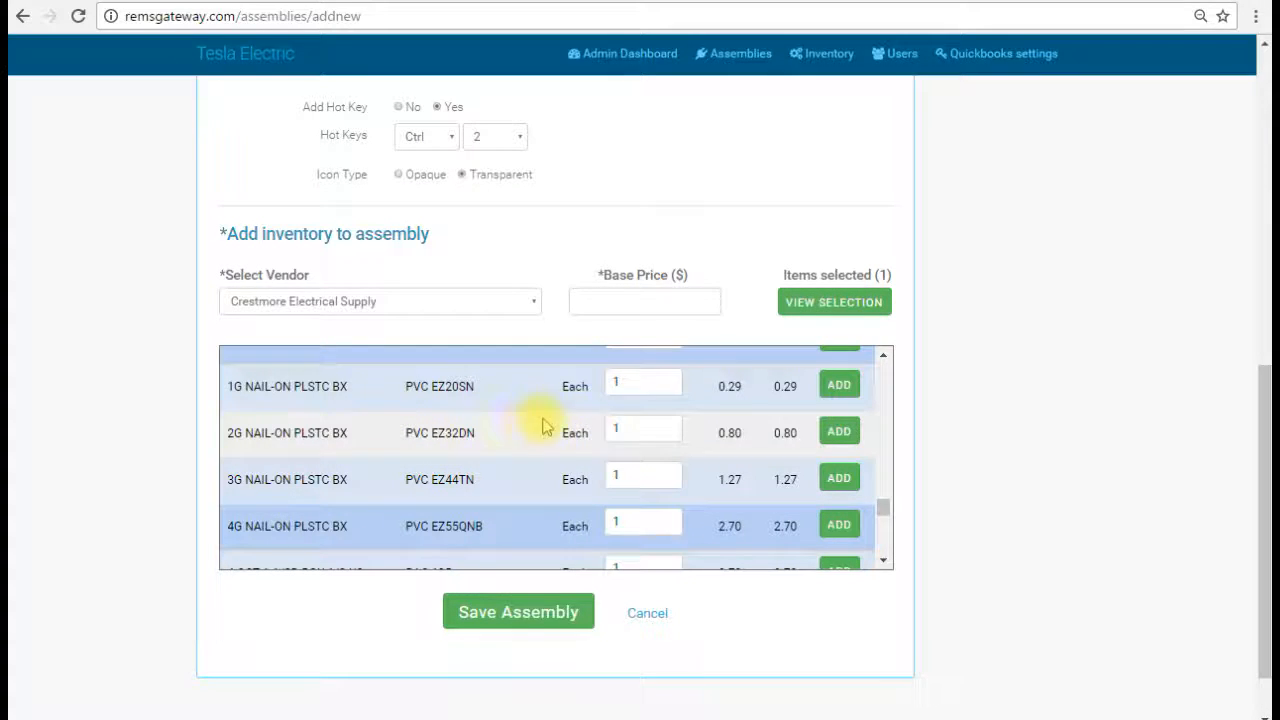
pyautogui.click(836, 433)
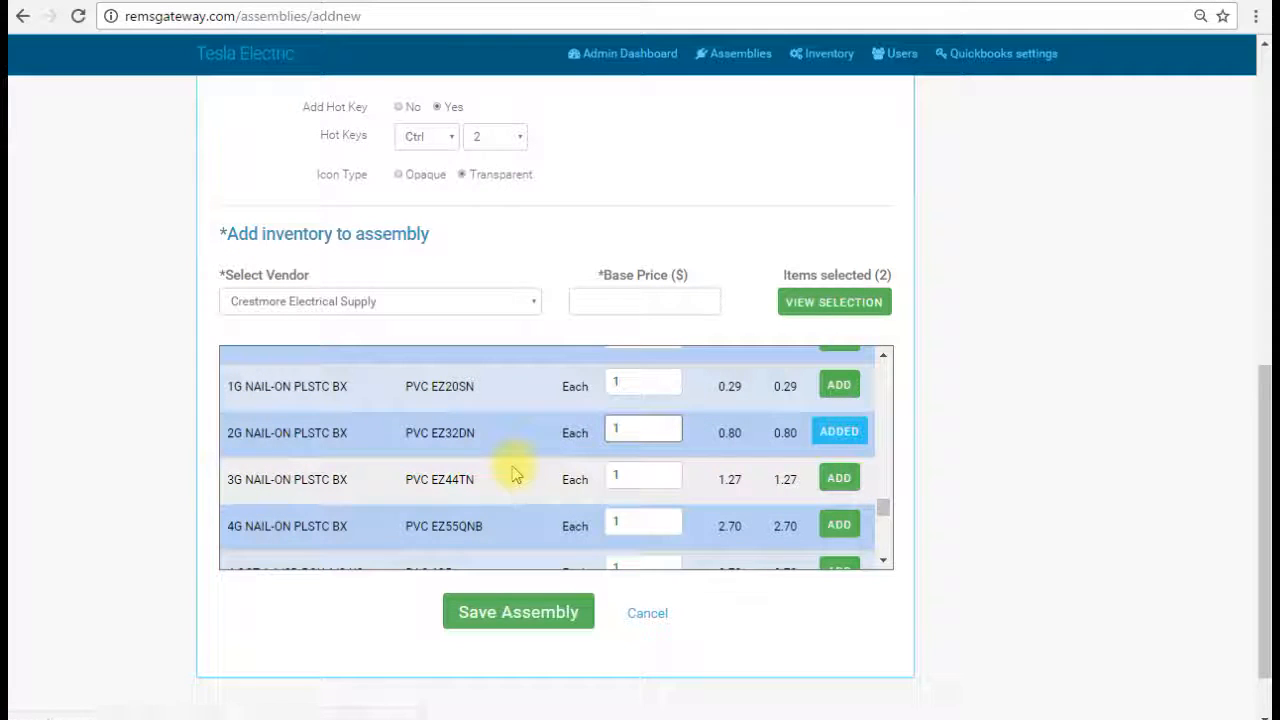
pyautogui.scroll(-2, 517, 470)
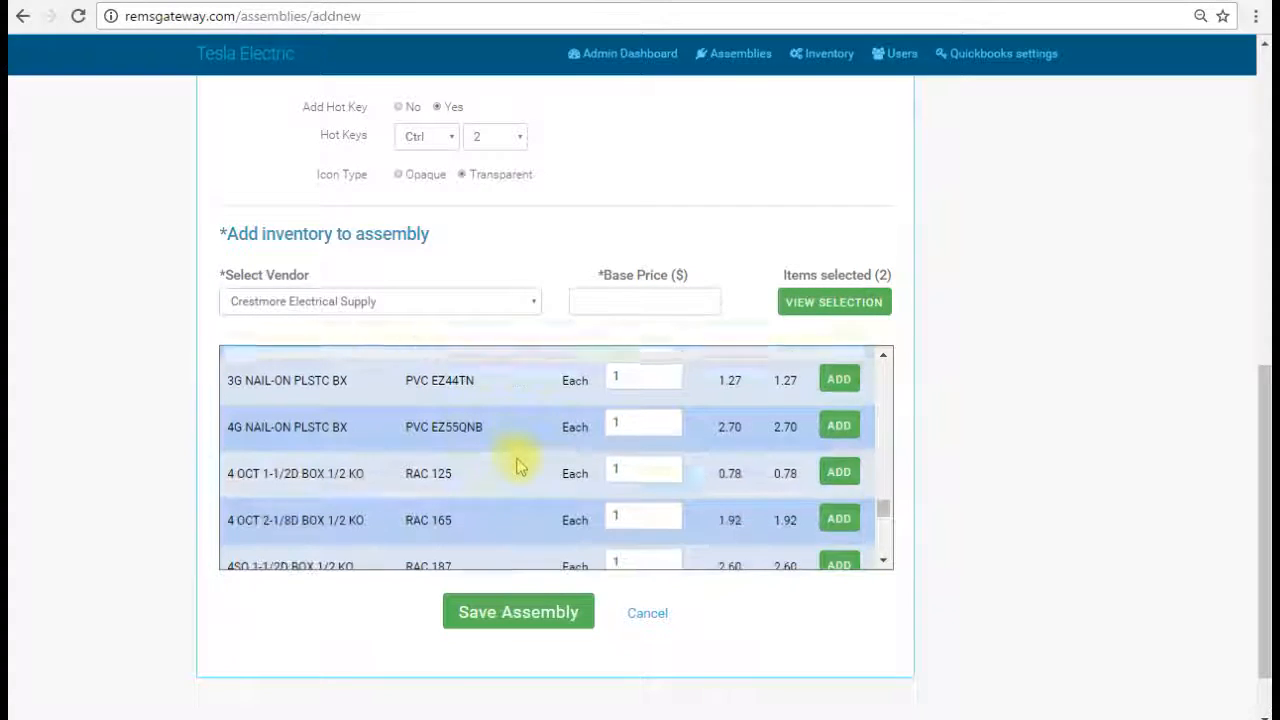
pyautogui.scroll(4, 520, 458)
# - Set the assembly's base price to 0
pyautogui.click(643, 310)
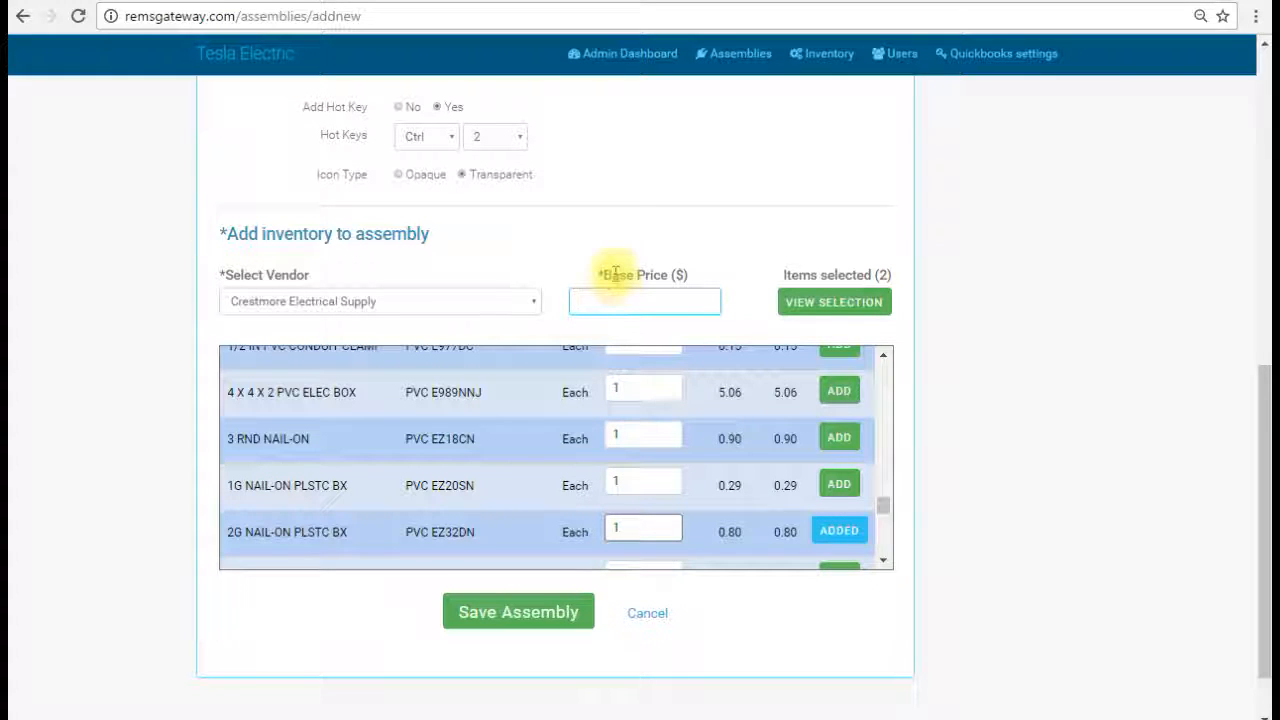
pyautogui.scroll(2, 678, 243)
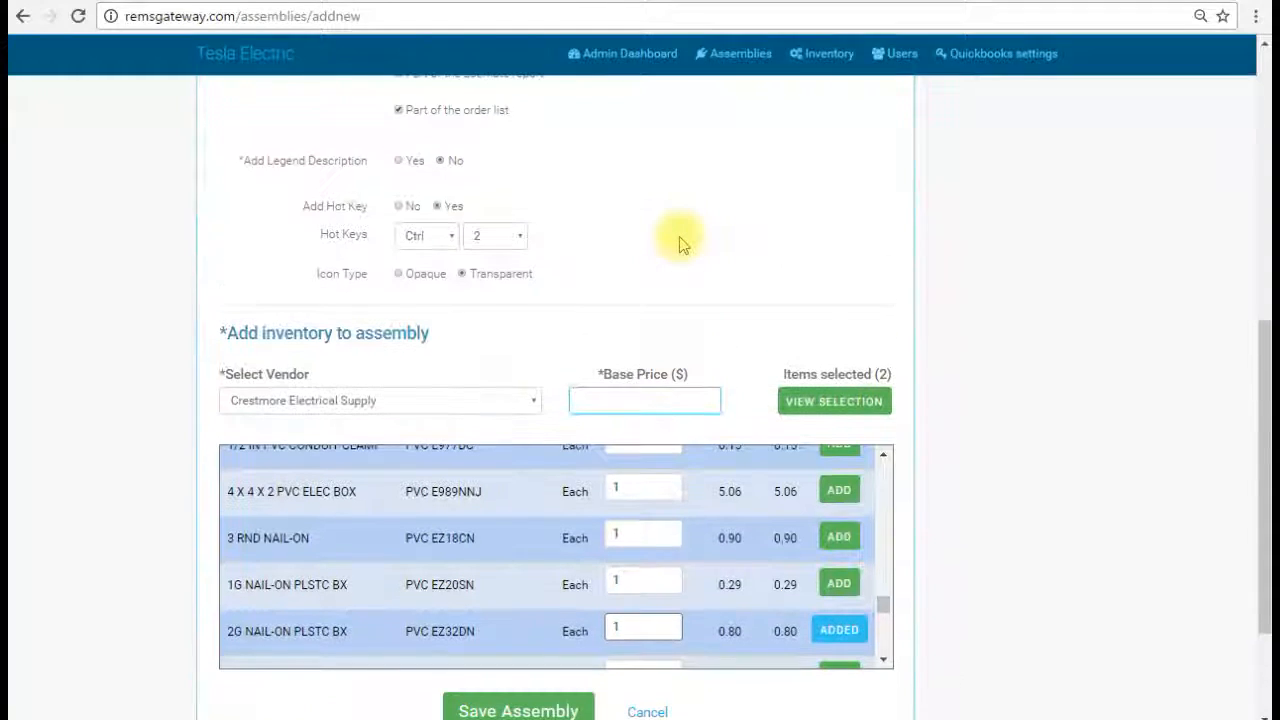
pyautogui.scroll(1, 677, 243)
pyautogui.scroll(-2, 672, 243)
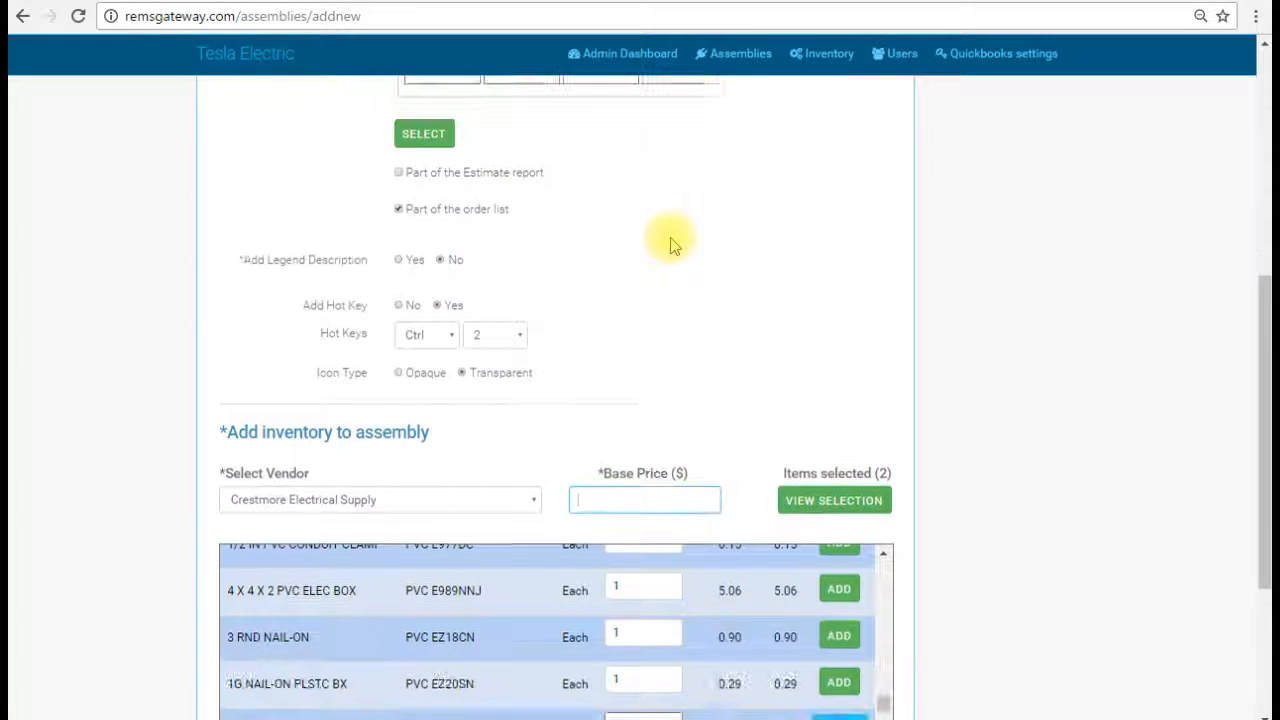
pyautogui.click(622, 401)
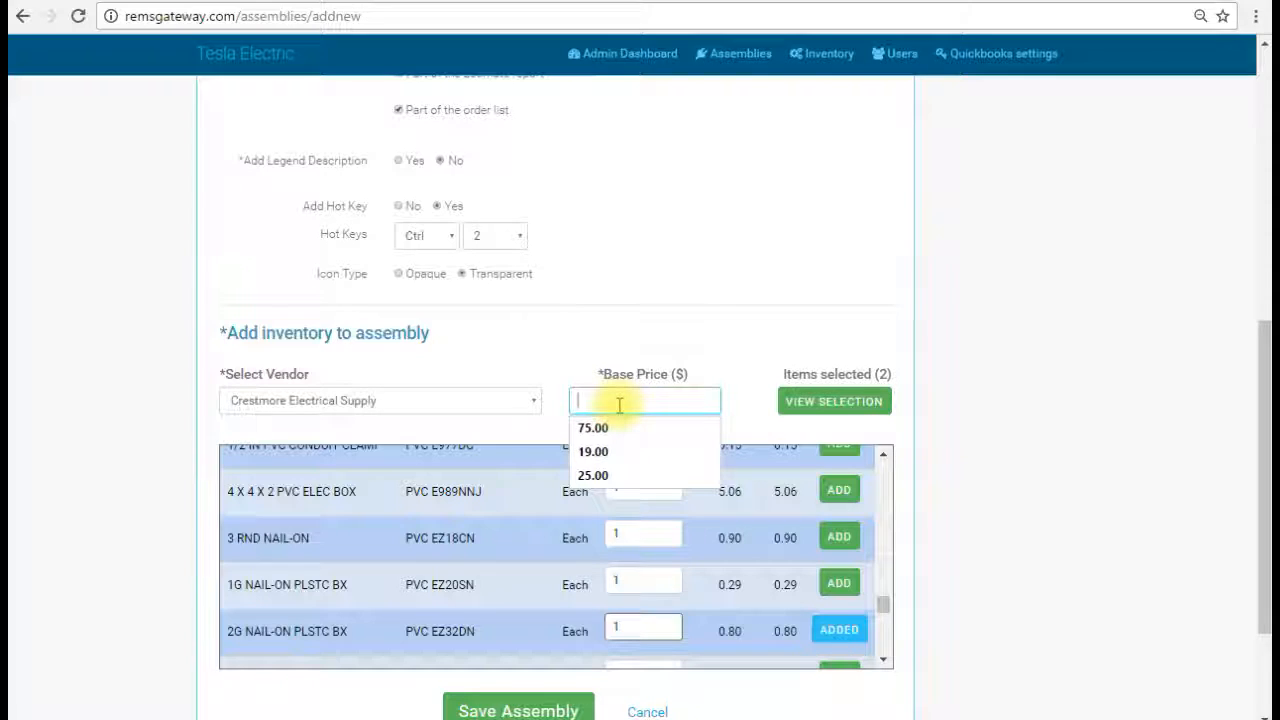
pyautogui.scroll(2, 571, 400)
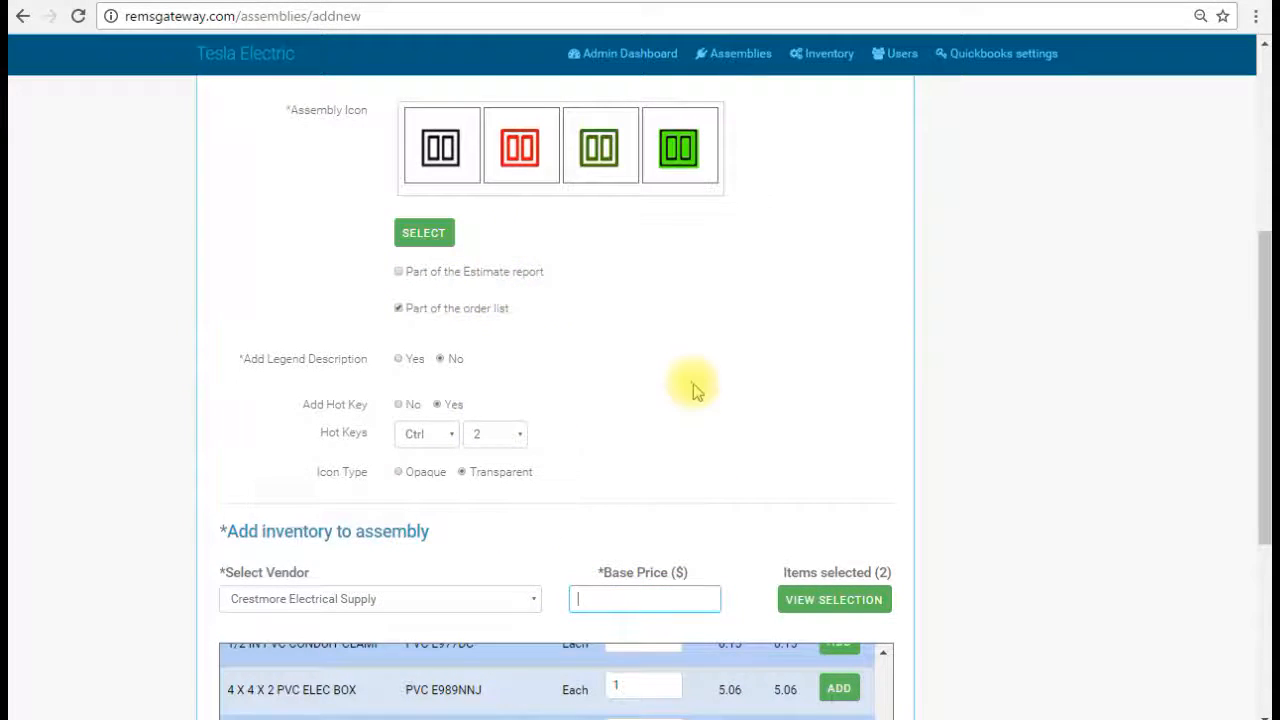
pyautogui.scroll(-1, 680, 400)
pyautogui.scroll(-1, 645, 455)
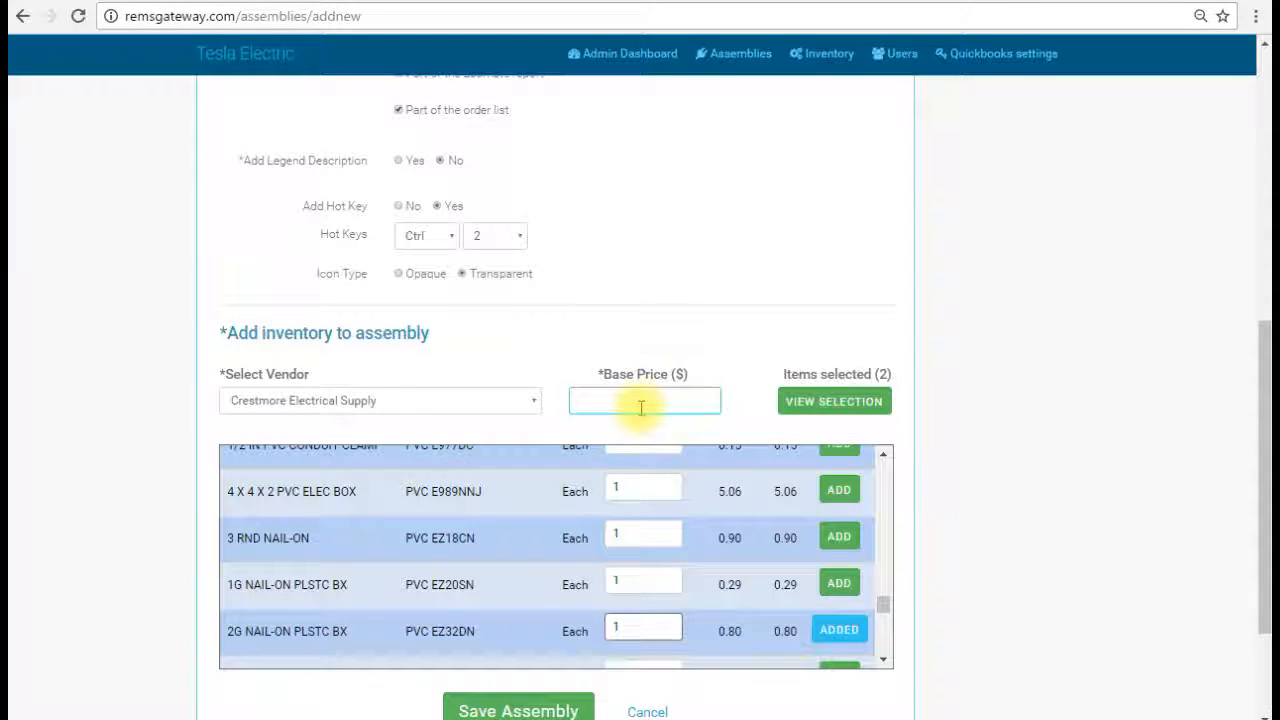
pyautogui.click(638, 407)
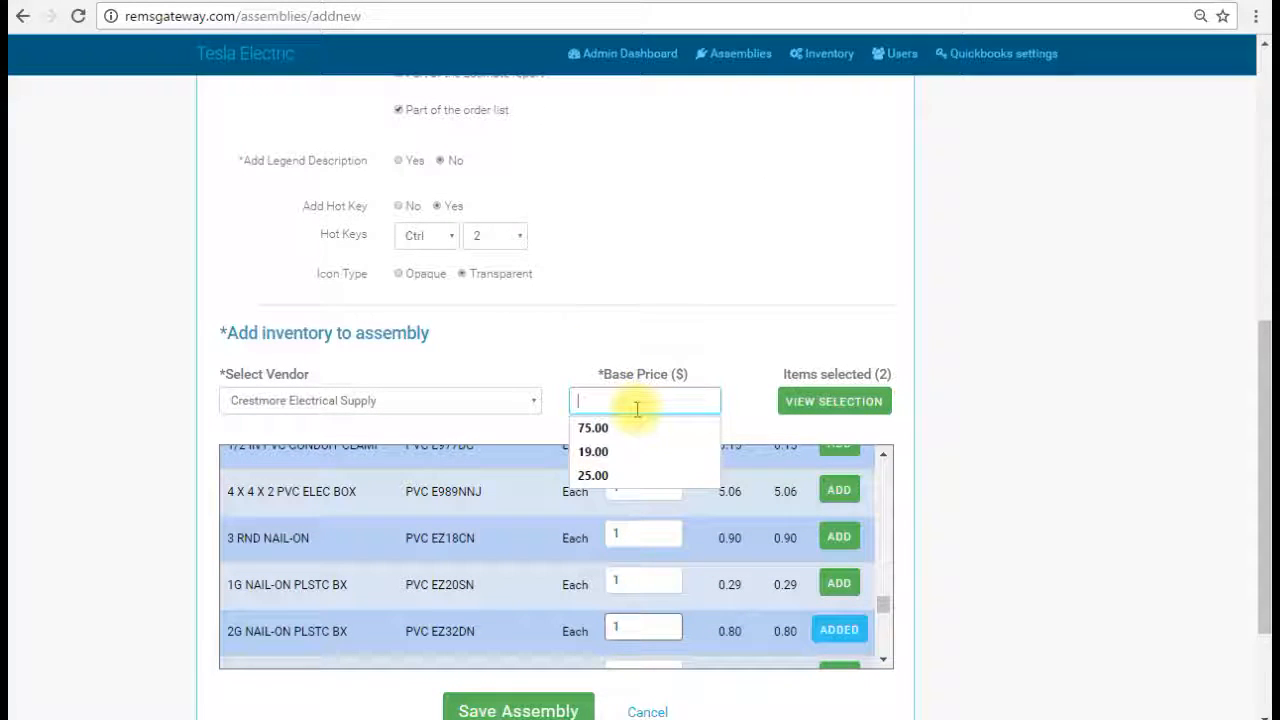
pyautogui.scroll(-2, 625, 240)
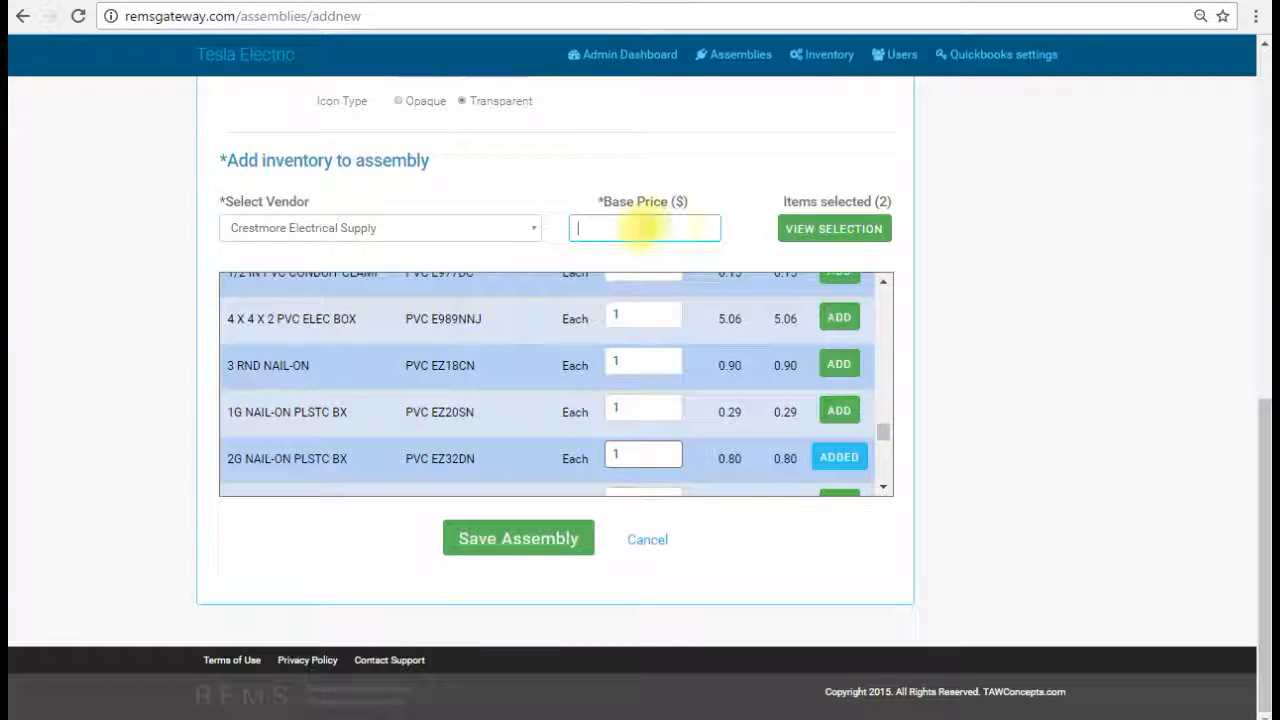
pyautogui.click(641, 229)
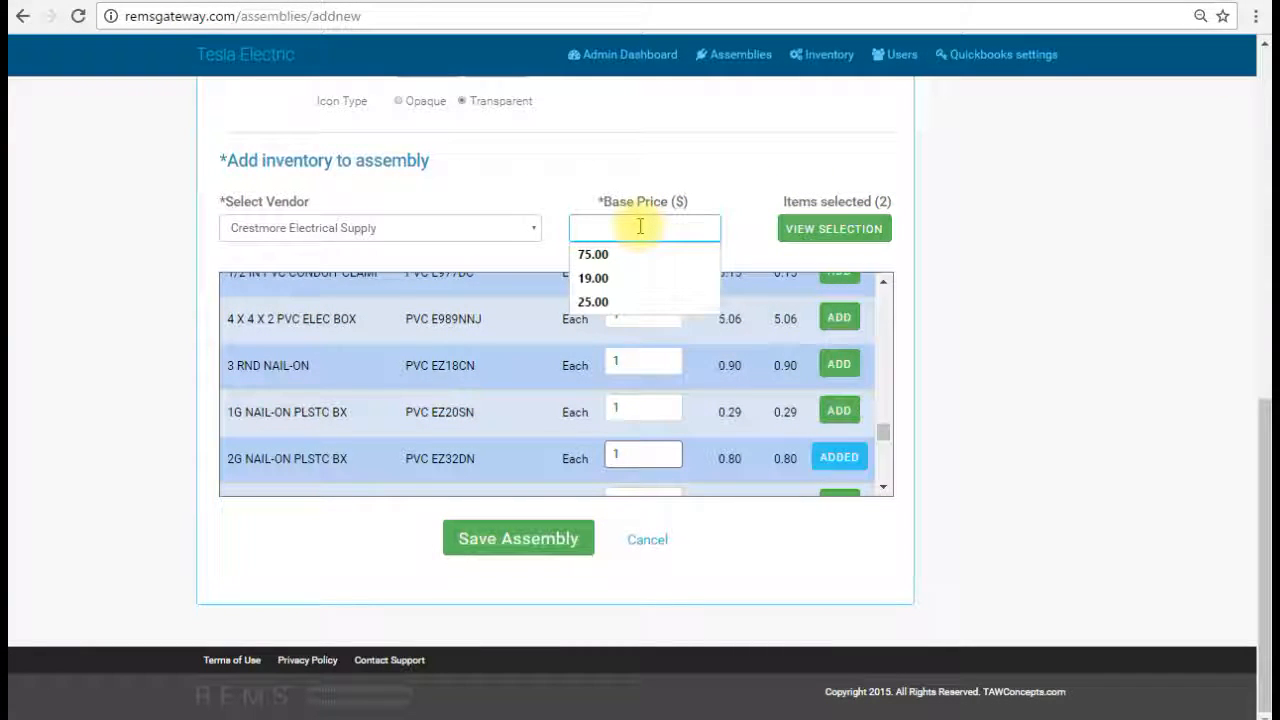
pyautogui.write('0')
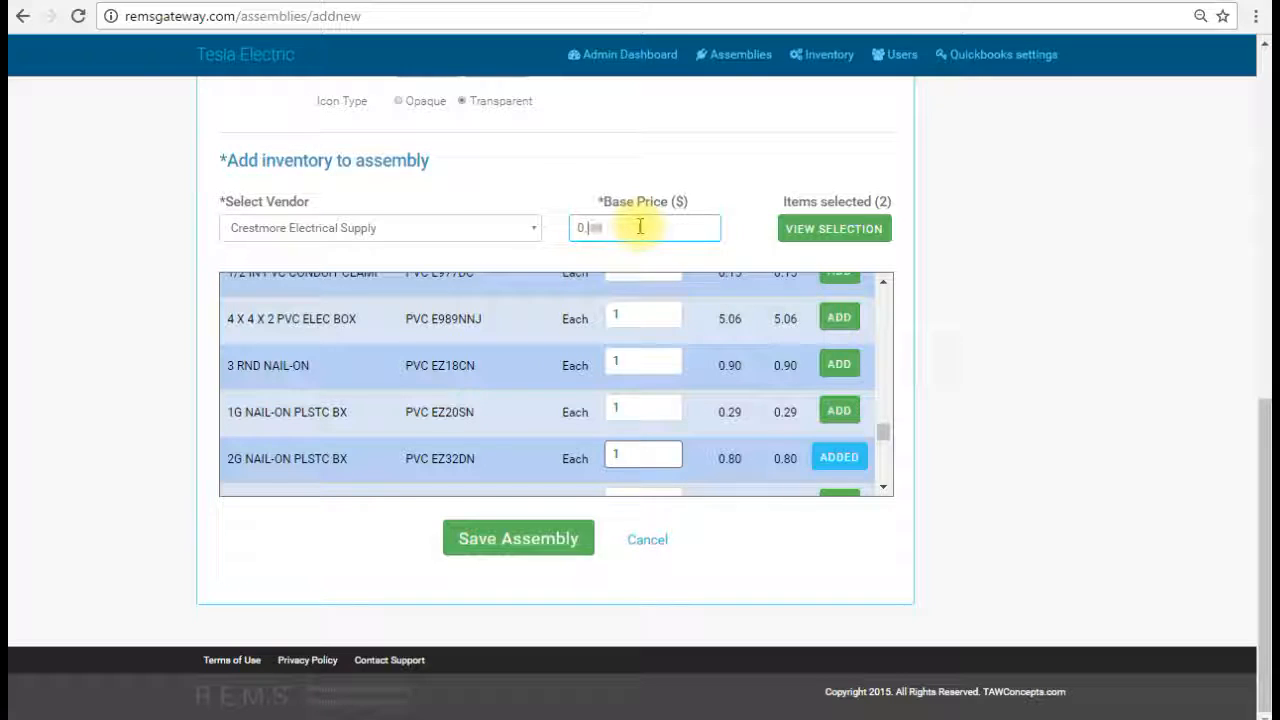
# - Check the 2 Gang Decora assembly's base price and settings and save the assembly
pyautogui.moveTo(630, 227); pyautogui.dragTo(568, 229)
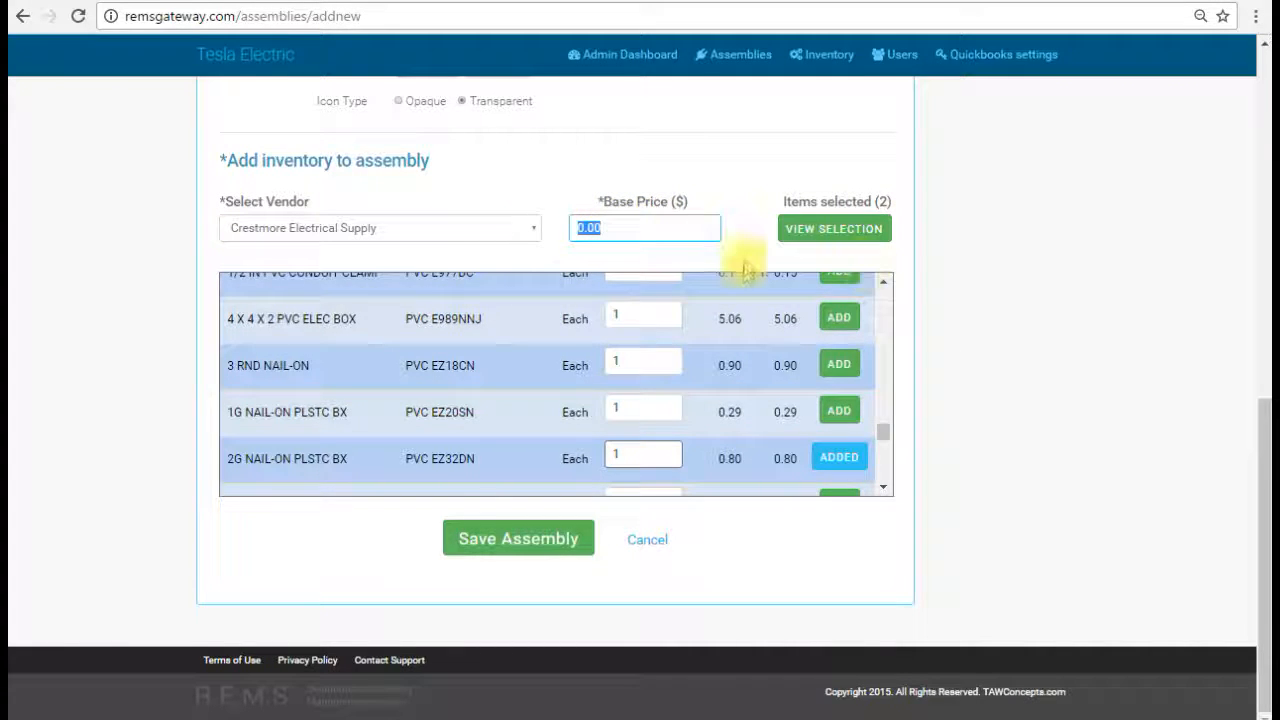
pyautogui.scroll(3, 674, 272)
pyautogui.scroll(-2, 674, 272)
pyautogui.scroll(2, 674, 272)
pyautogui.scroll(-2, 674, 272)
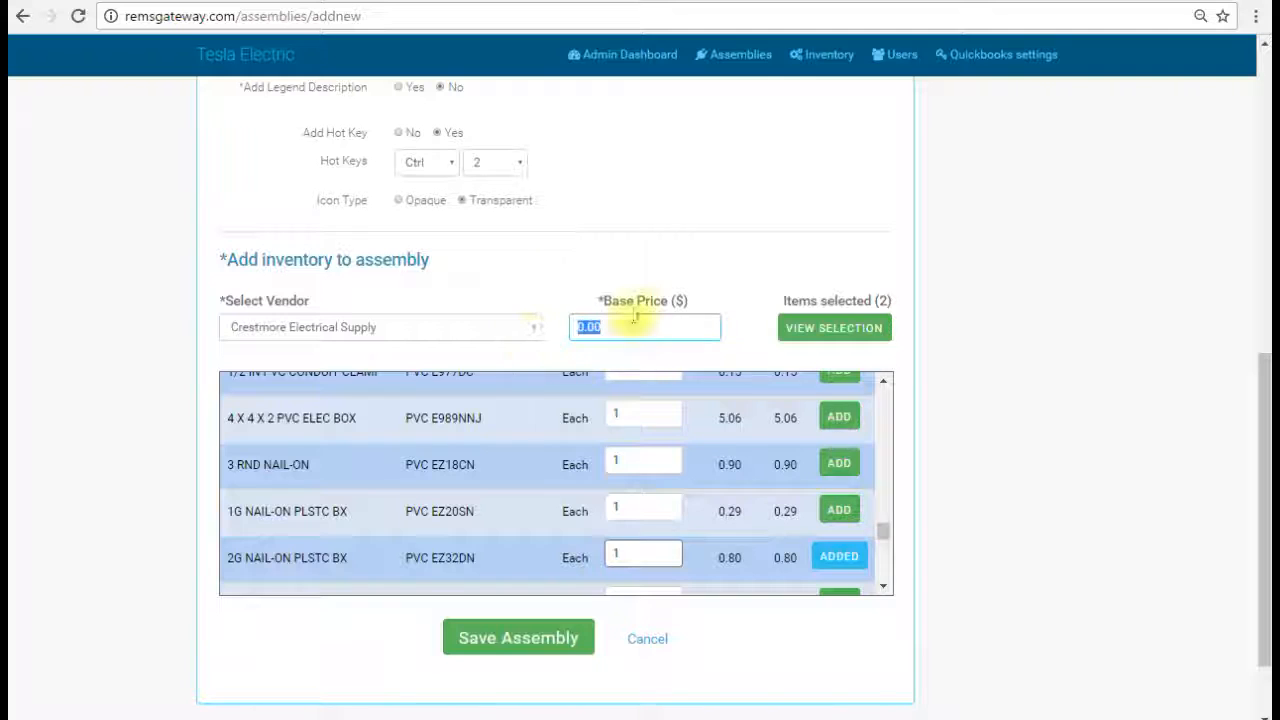
pyautogui.scroll(1, 630, 328)
pyautogui.scroll(-1, 630, 328)
pyautogui.scroll(1, 612, 329)
pyautogui.scroll(-1, 612, 329)
pyautogui.click(561, 649)
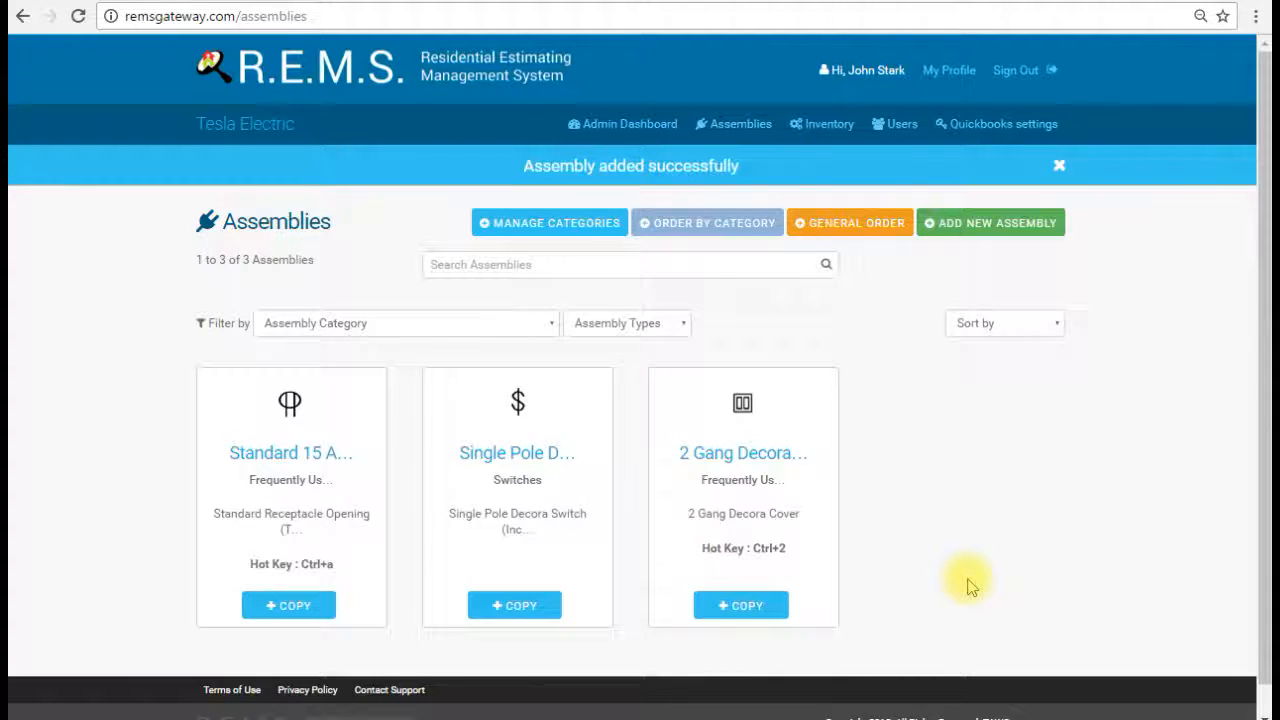
# - Start another new assembly and set its type to Service Panel
pyautogui.click(1003, 222)
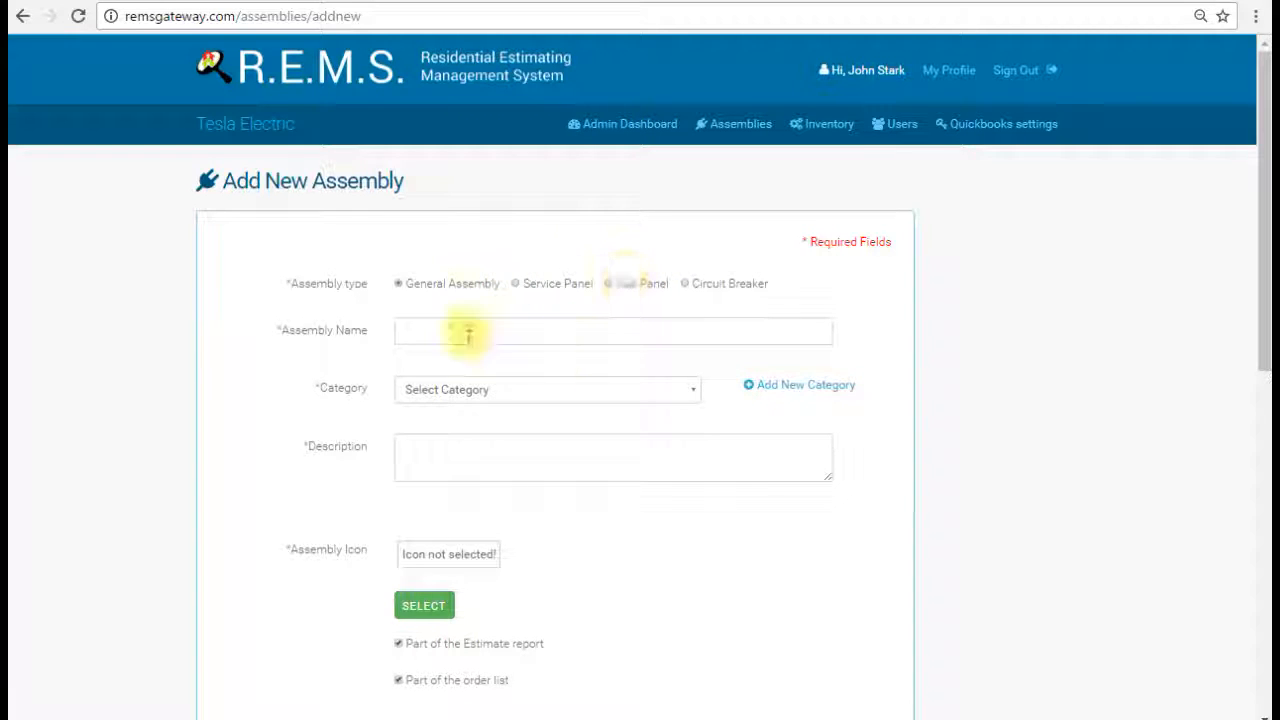
pyautogui.scroll(-2, 251, 309)
pyautogui.scroll(1, 253, 316)
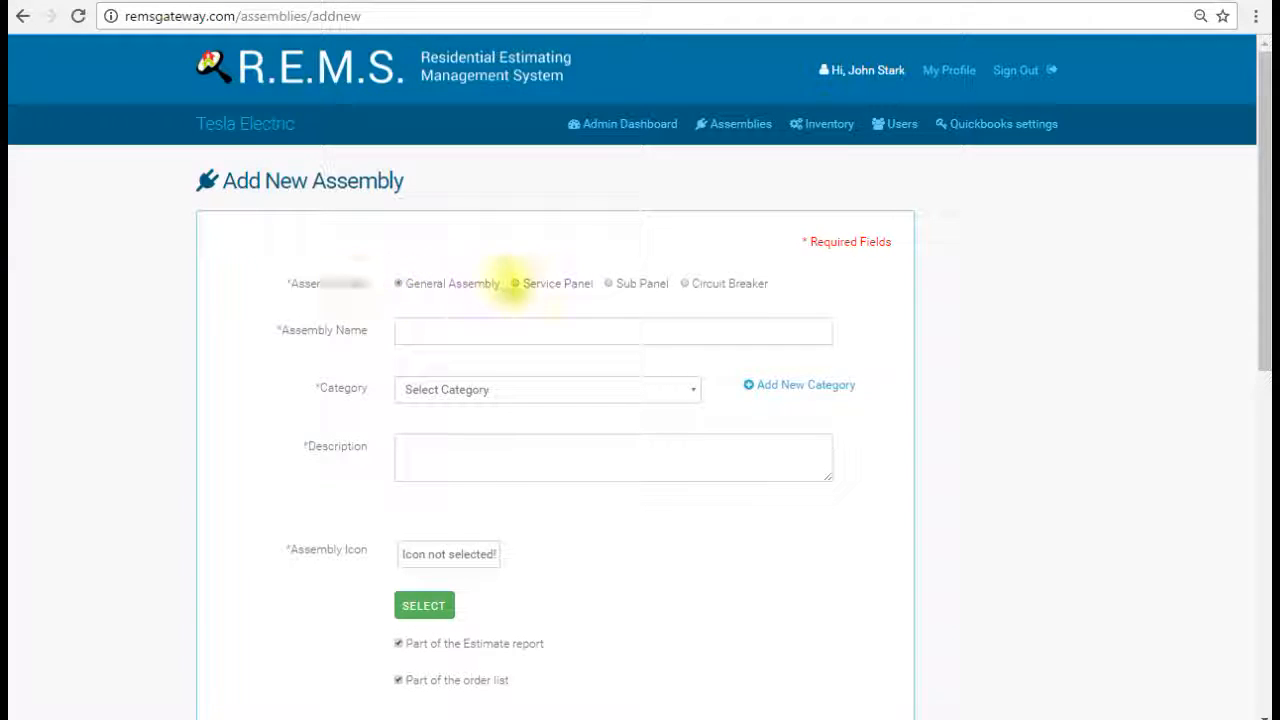
pyautogui.click(514, 283)
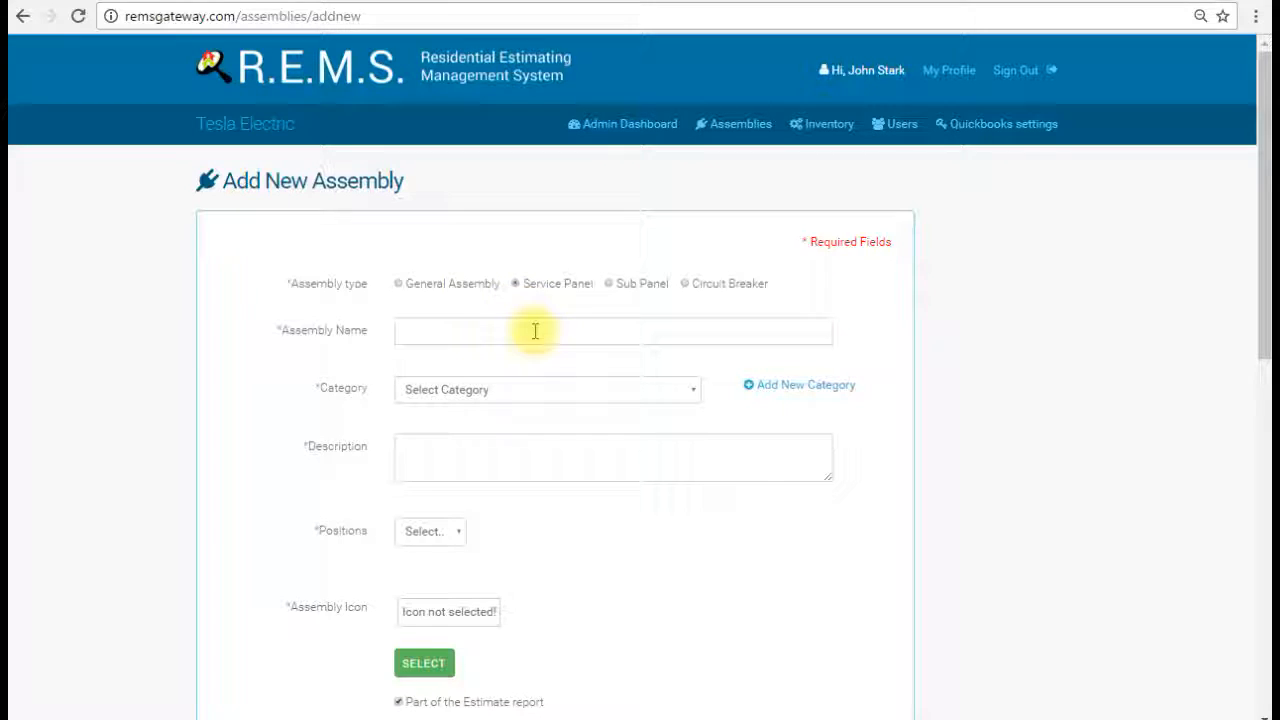
# - Examine the fields of the Service Panel assembly form, including the available choices for Positions
pyautogui.scroll(-3, 605, 429)
pyautogui.scroll(1, 600, 429)
pyautogui.scroll(2, 585, 423)
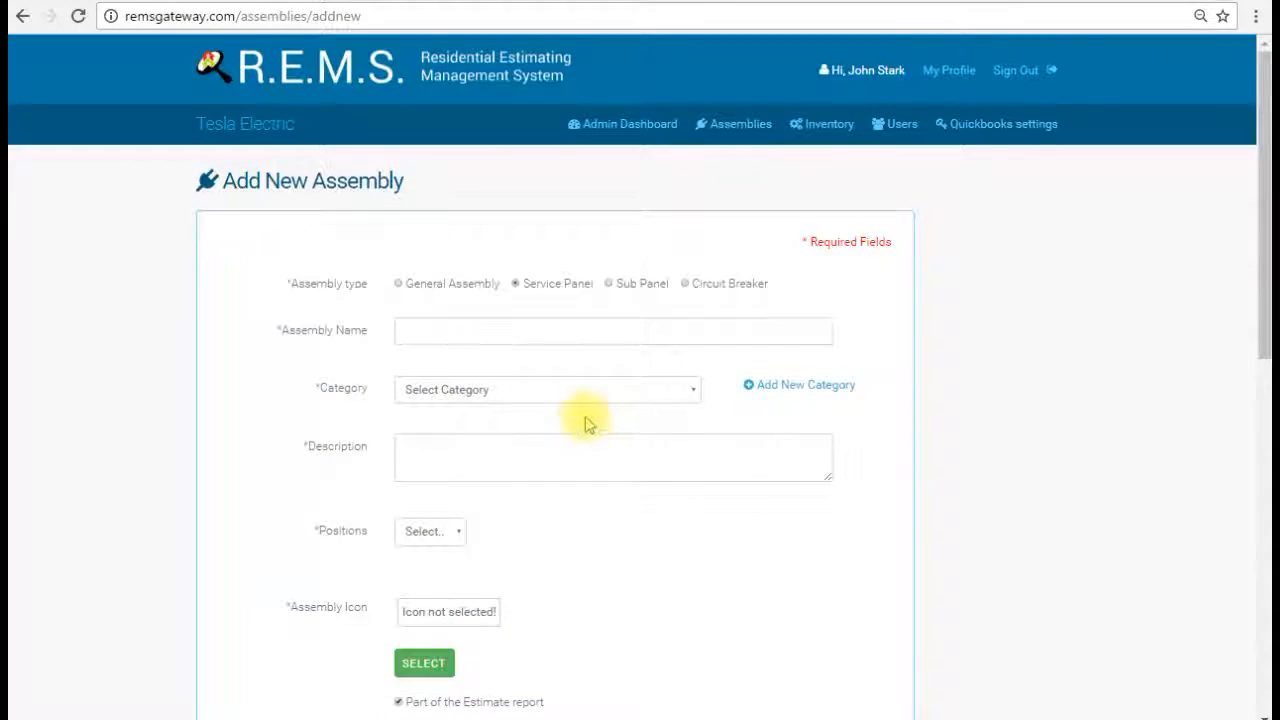
pyautogui.scroll(-3, 580, 420)
pyautogui.scroll(1, 577, 418)
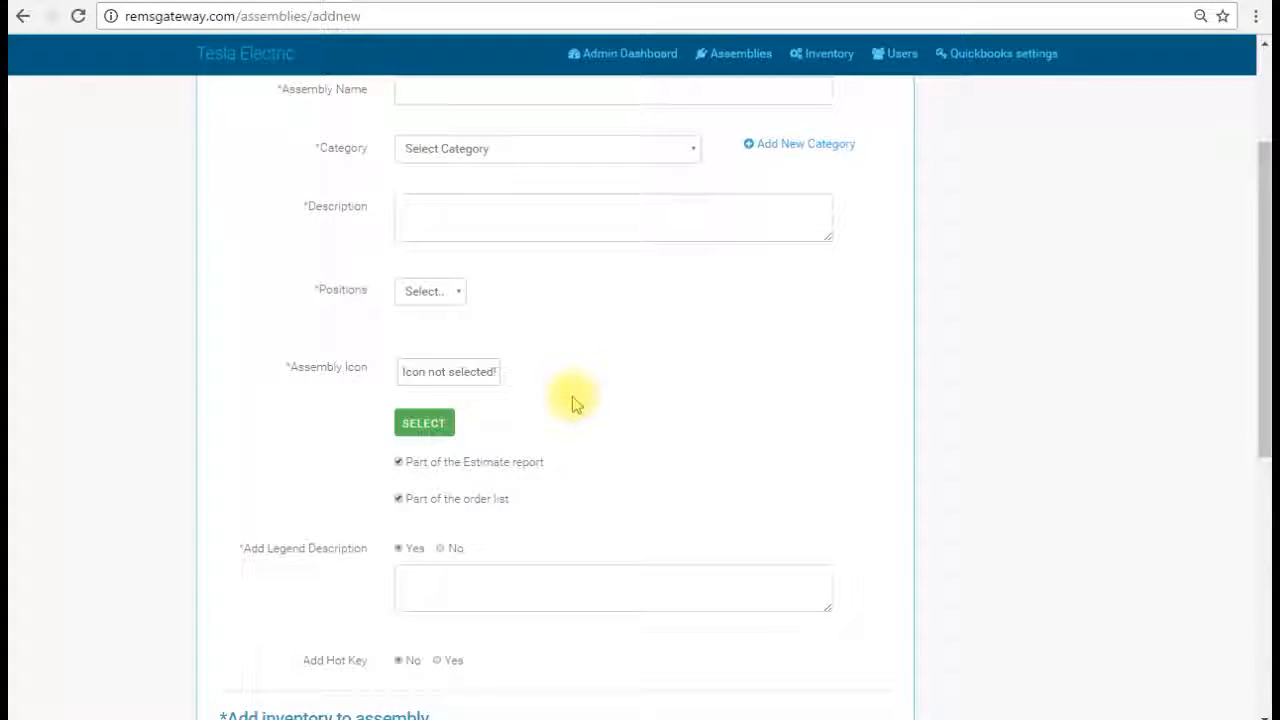
pyautogui.scroll(1, 575, 418)
pyautogui.scroll(-1, 490, 395)
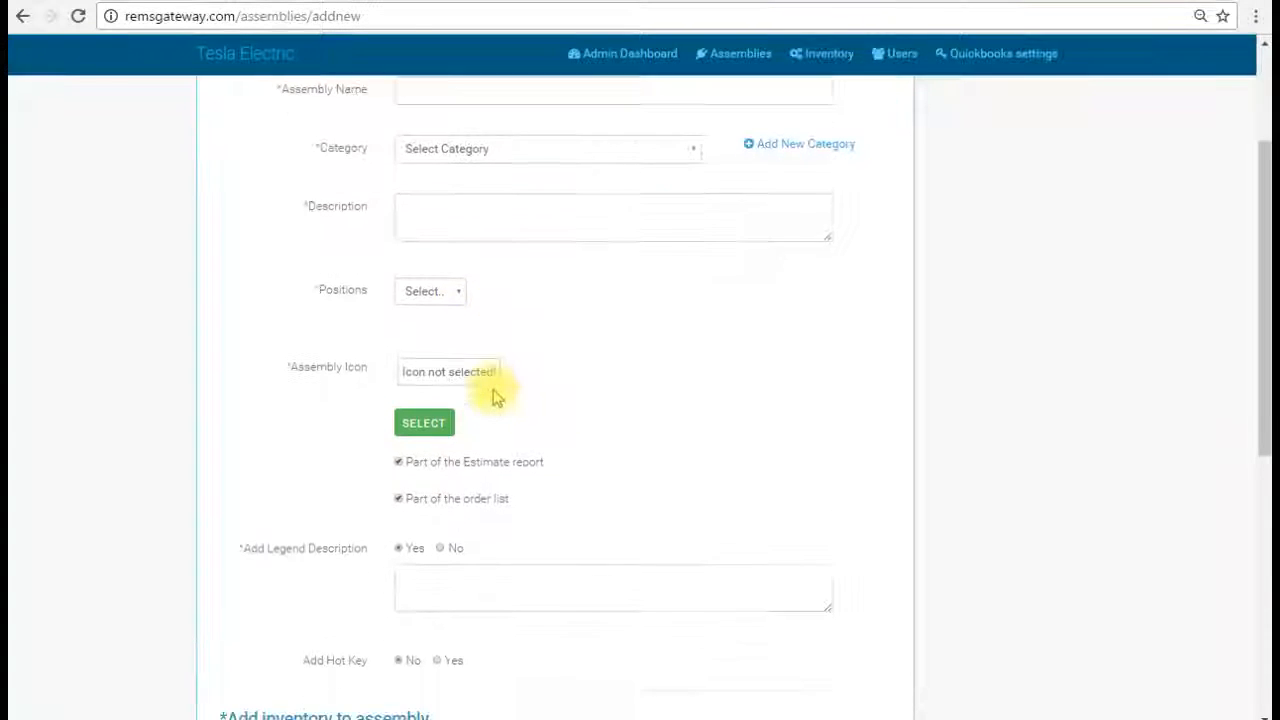
pyautogui.scroll(-1, 492, 396)
pyautogui.scroll(2, 491, 394)
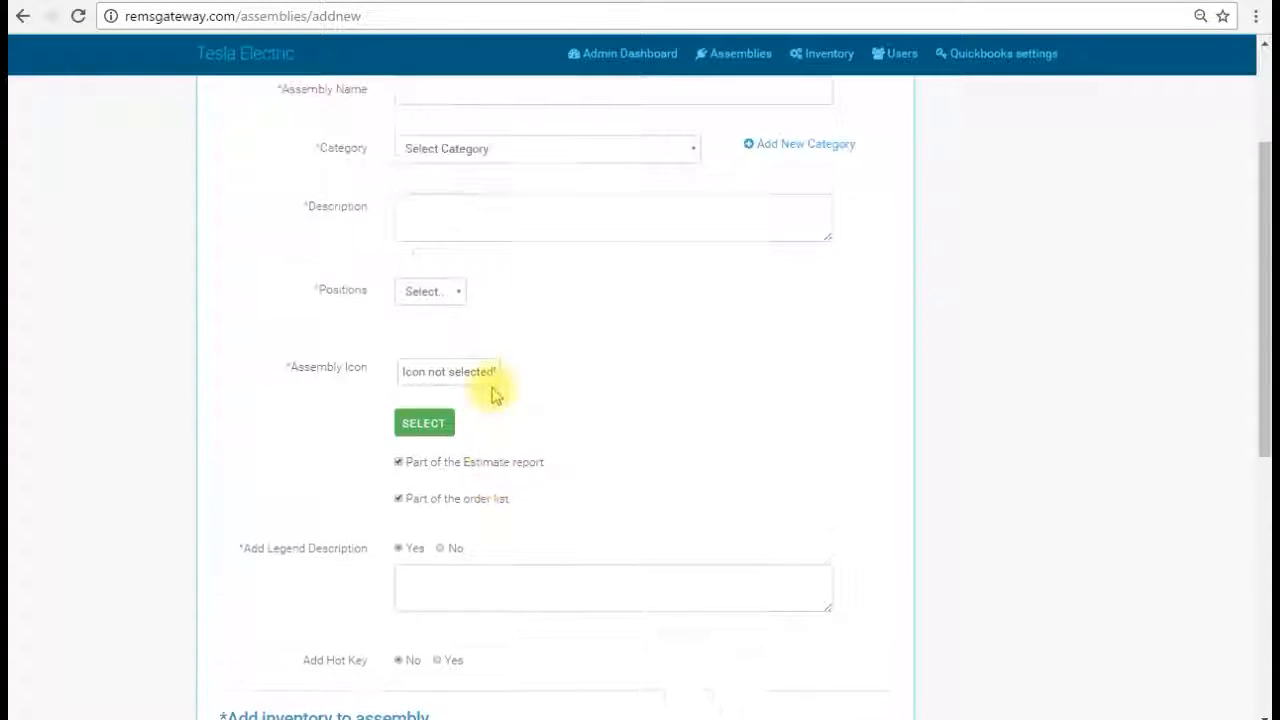
pyautogui.click(448, 316)
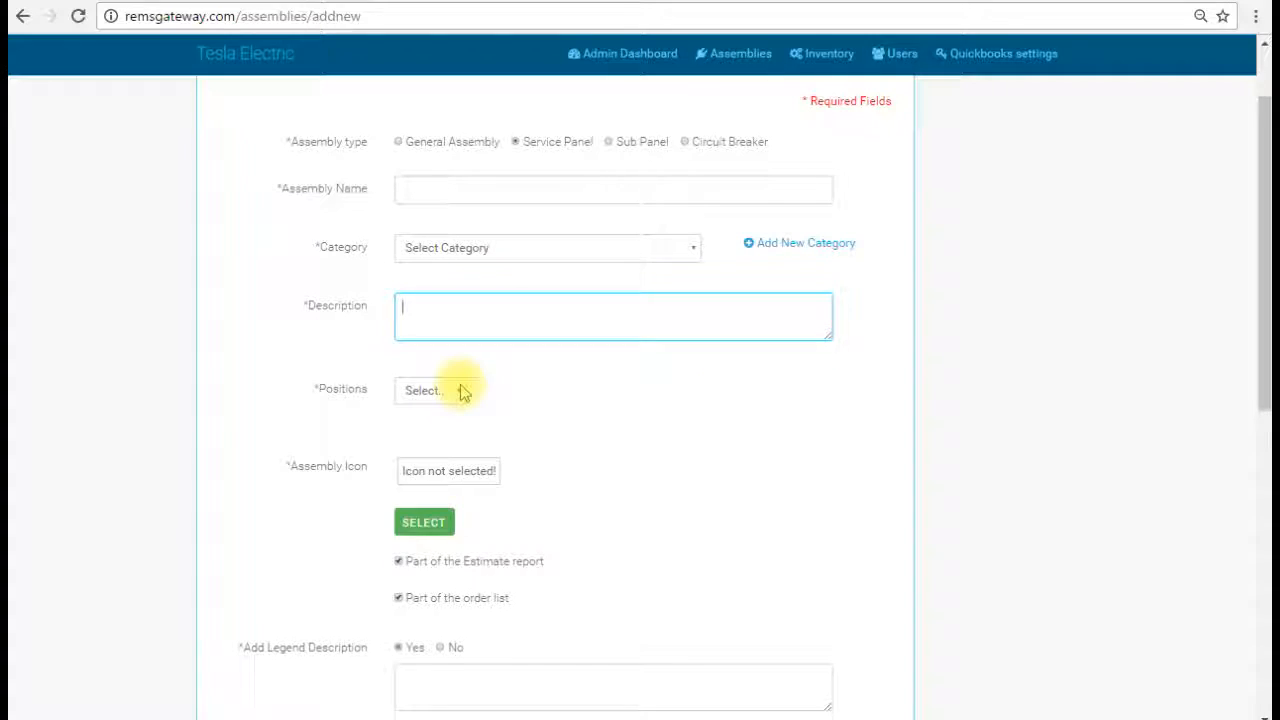
pyautogui.click(456, 390)
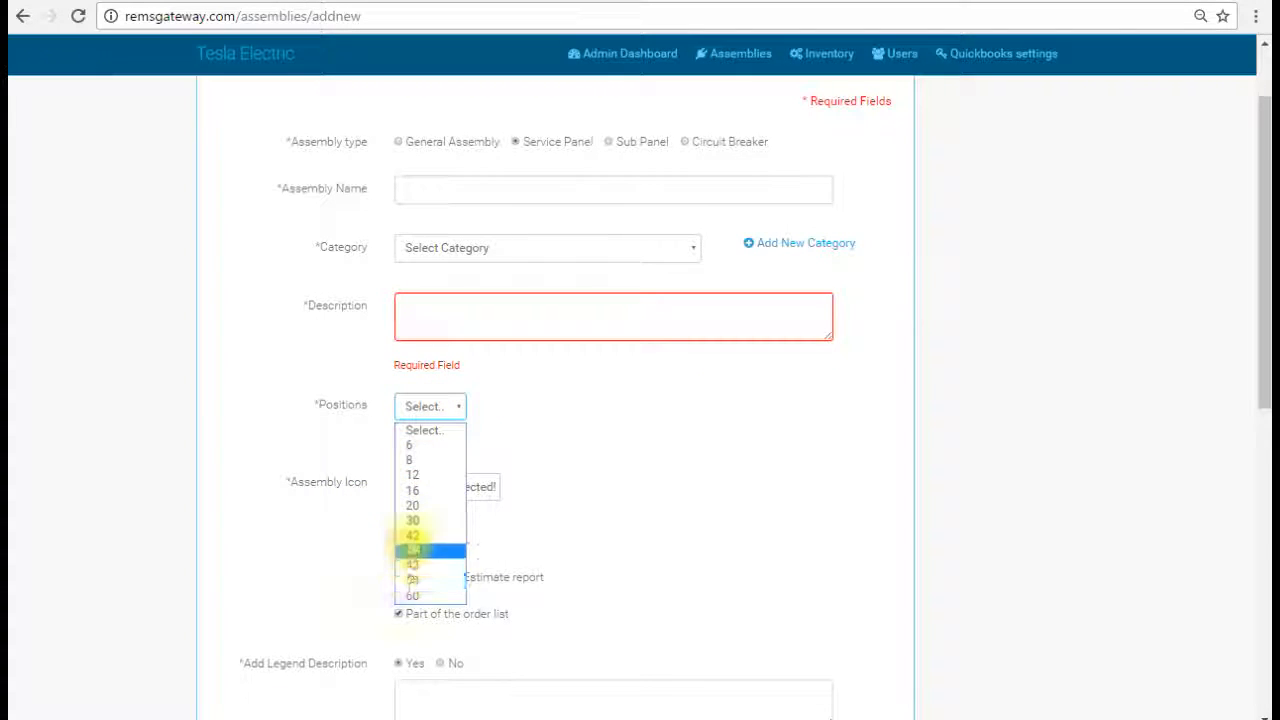
pyautogui.click(860, 386)
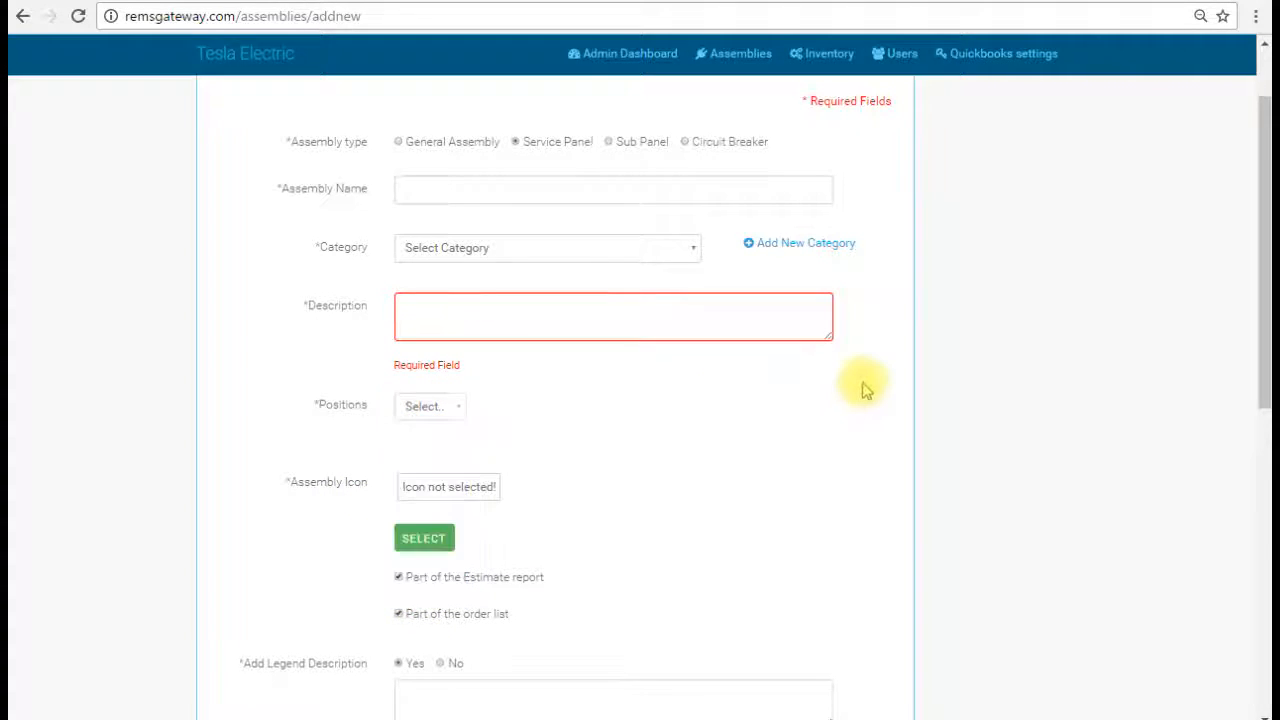
# - Name the service panel assembly "200 Amp Service (Garage)"
pyautogui.scroll(2, 857, 382)
pyautogui.click(519, 320)
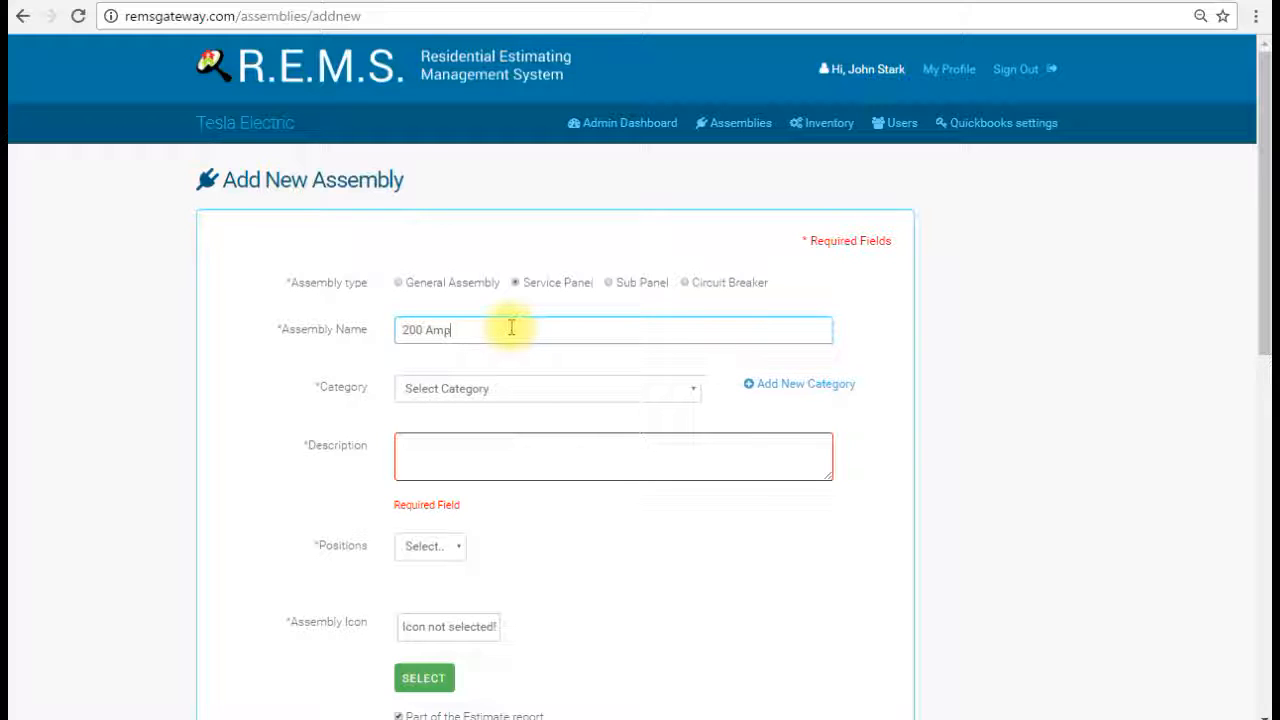
pyautogui.write('Service (G')
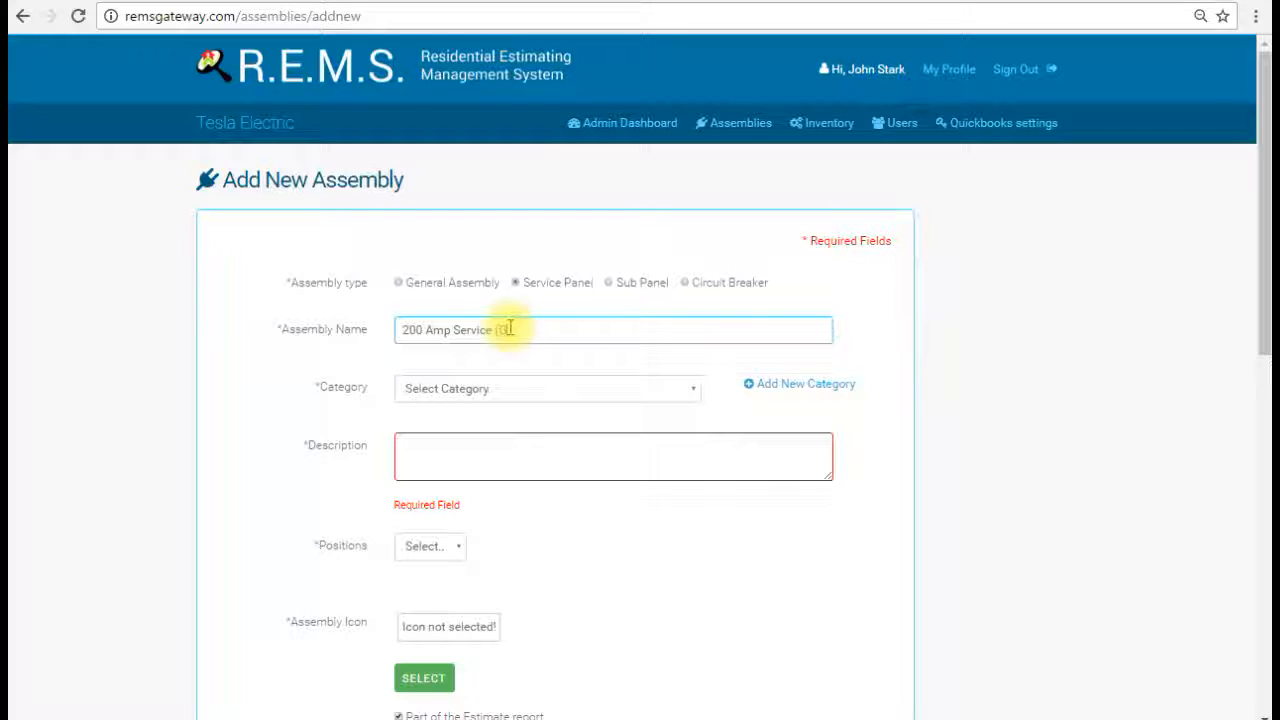
pyautogui.write('arage)')
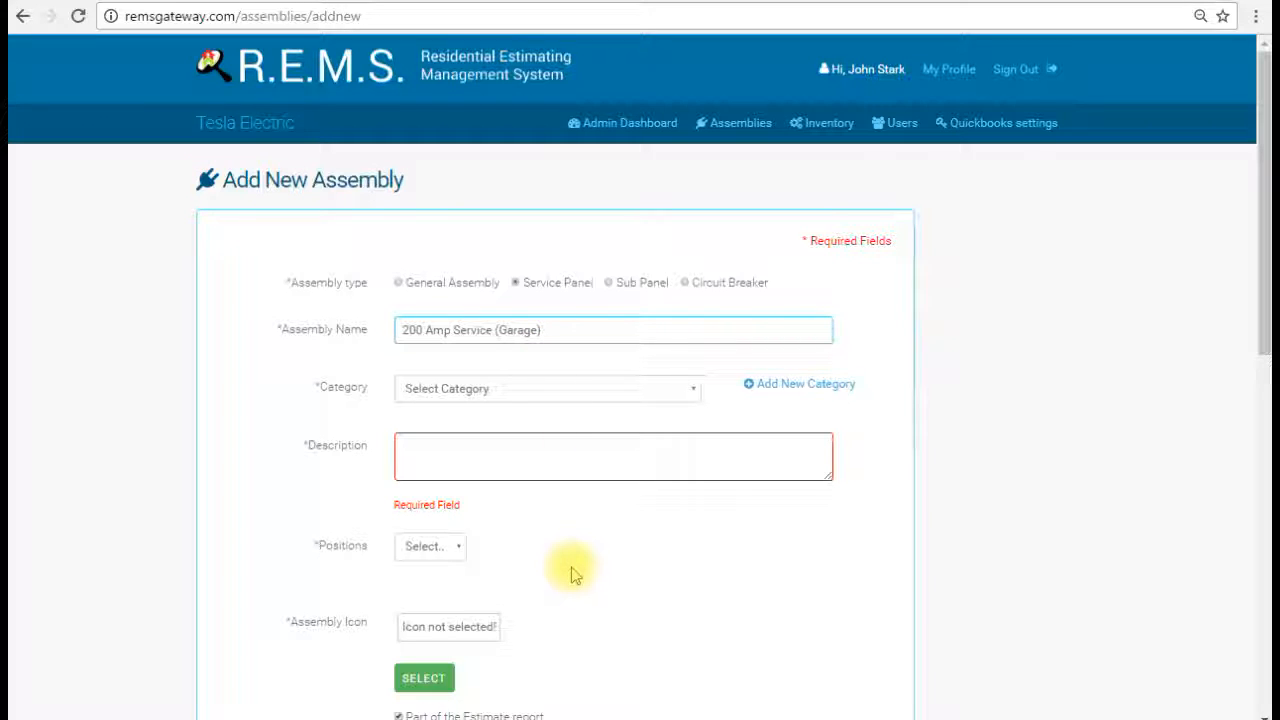
# - Assign the assembly to the category Service Panel, Circuits and Meters
pyautogui.scroll(-2, 574, 576)
pyautogui.scroll(2, 575, 567)
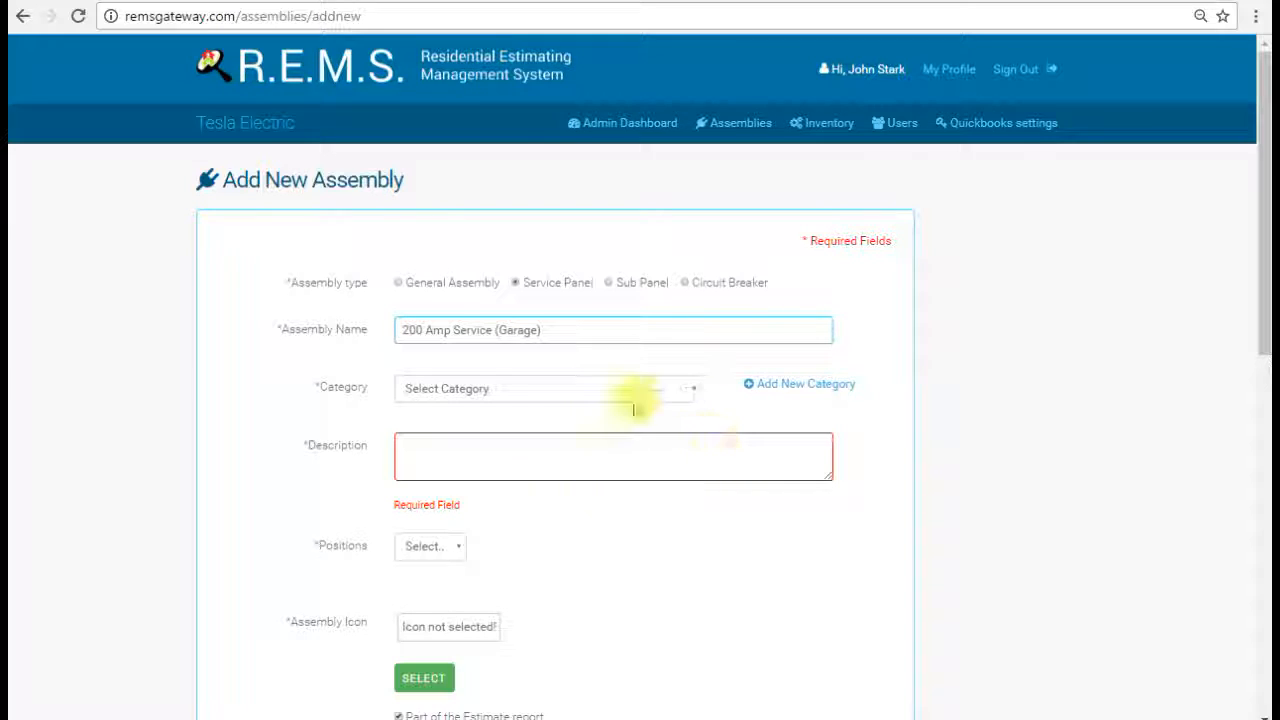
pyautogui.click(693, 388)
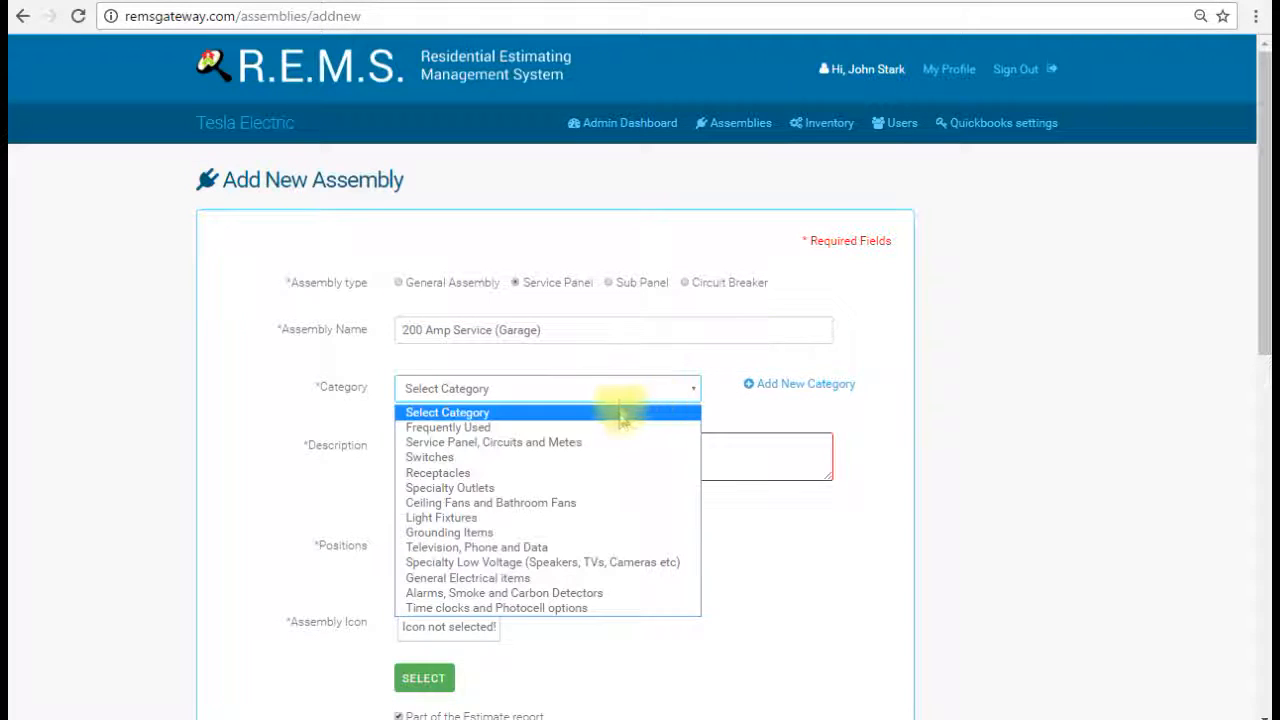
pyautogui.click(575, 442)
# - Enter the assembly description "200 Amp Service (Includes Panel and installation)"
pyautogui.click(587, 458)
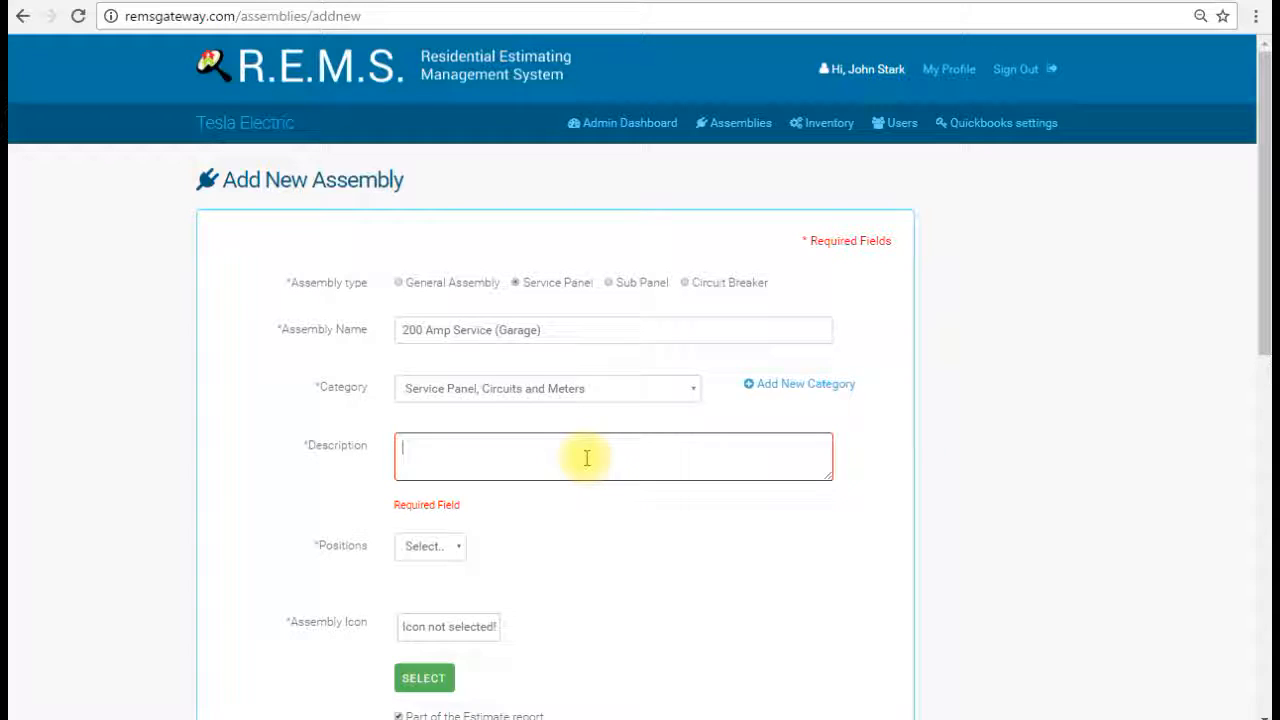
pyautogui.write('200 Amp Service (Inclu')
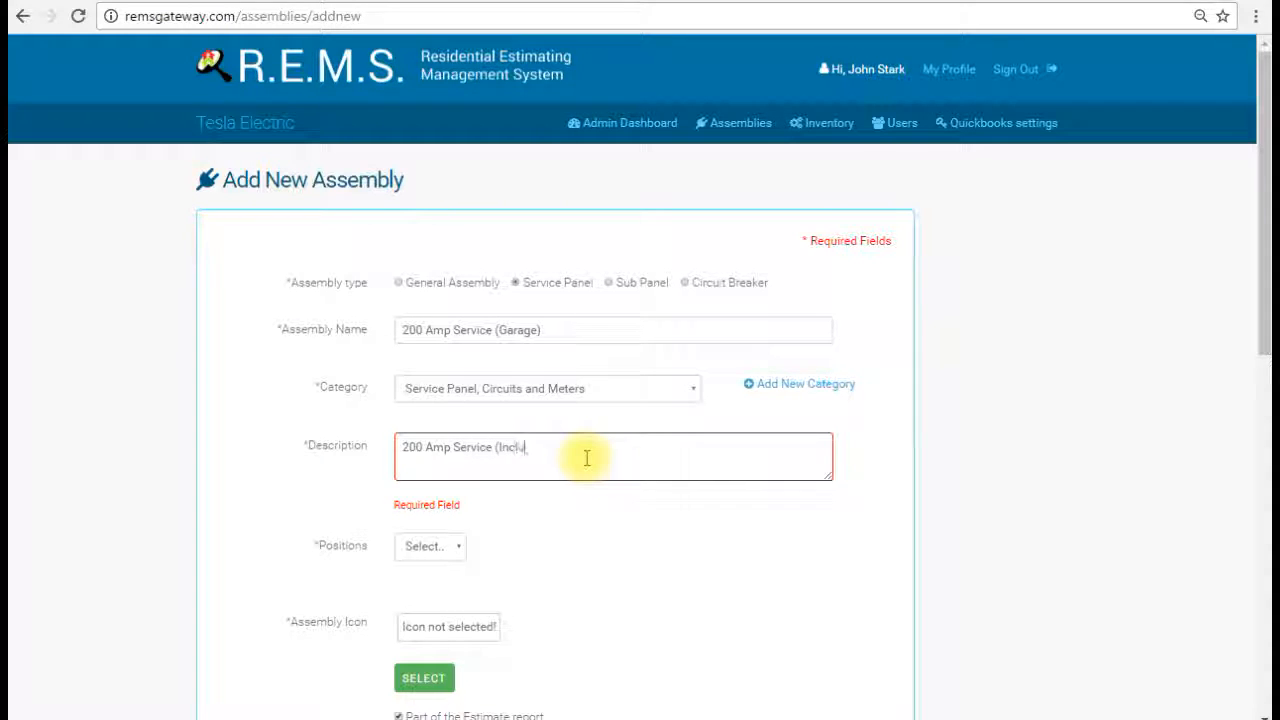
pyautogui.write('des ')
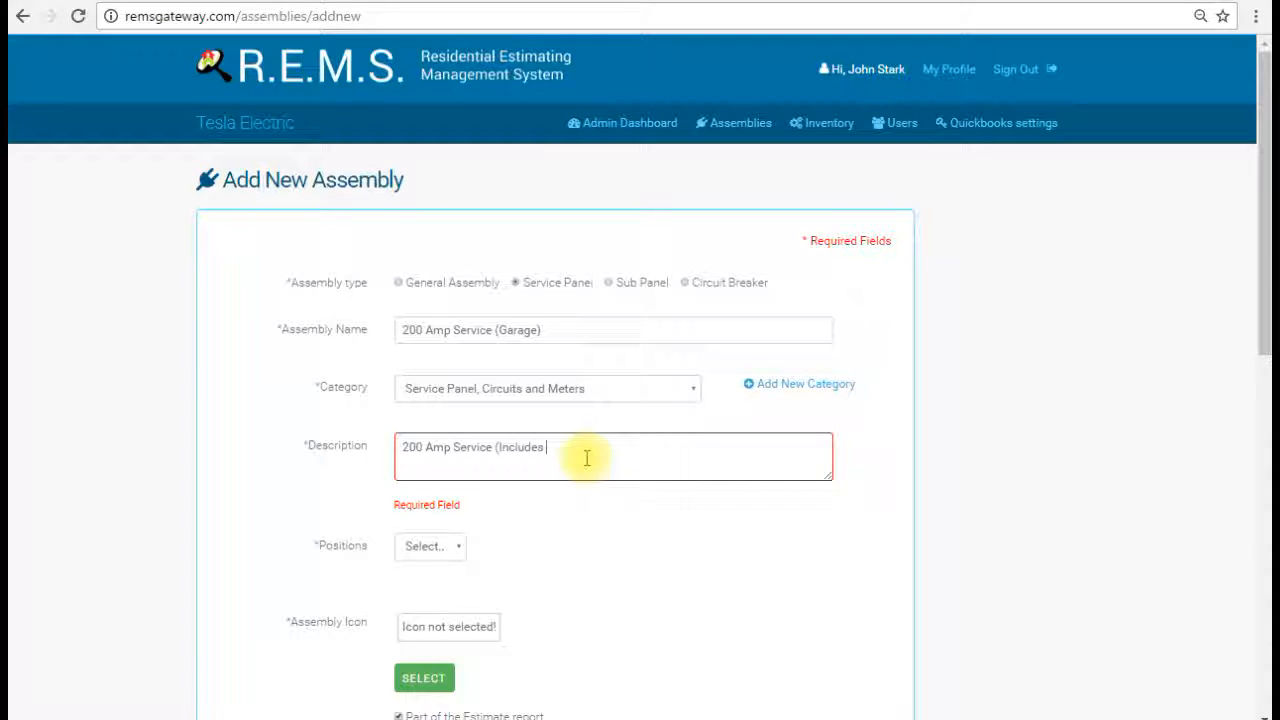
pyautogui.write('Pa')
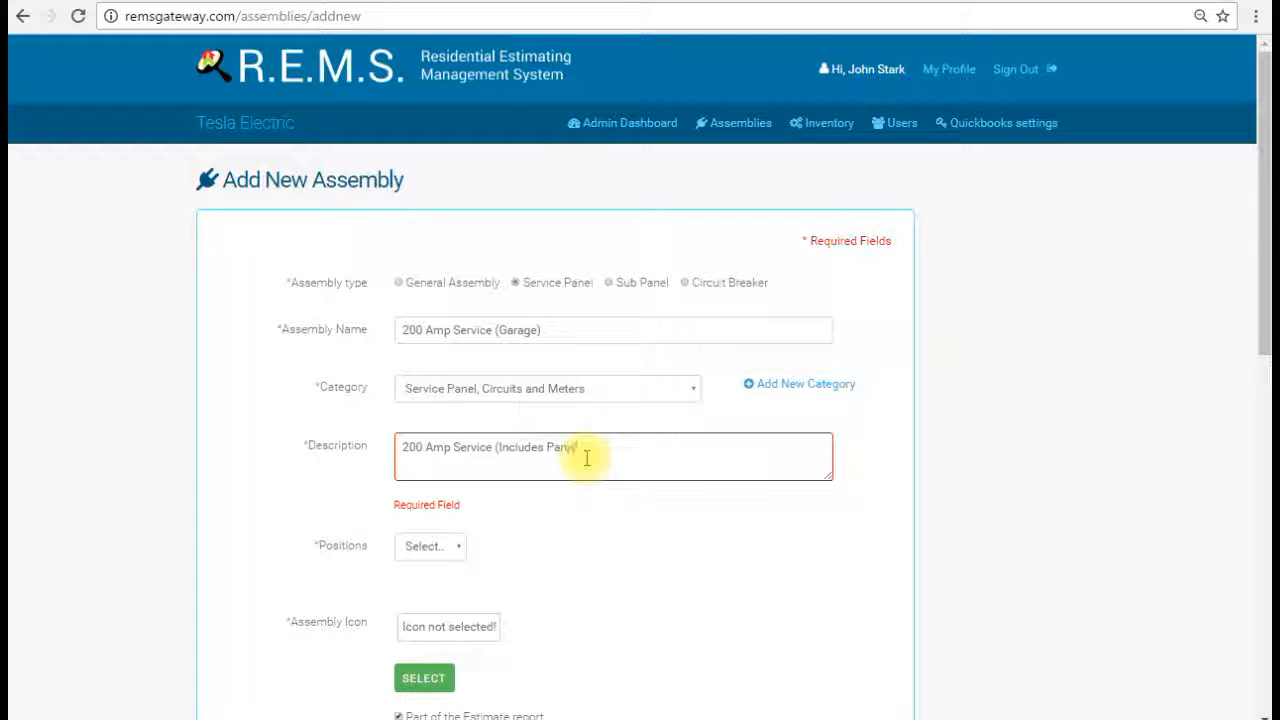
pyautogui.write('nel and installation)')
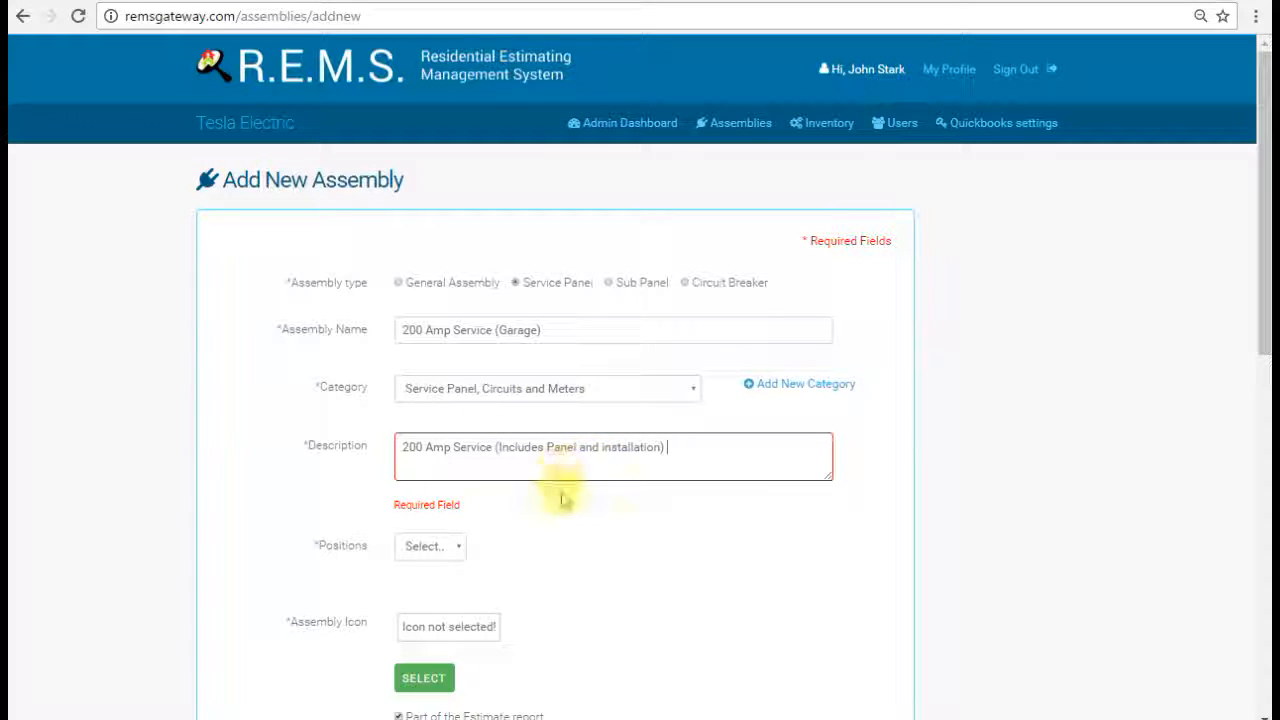
# - Set the service panel's number of positions to 42
pyautogui.scroll(-2, 410, 575)
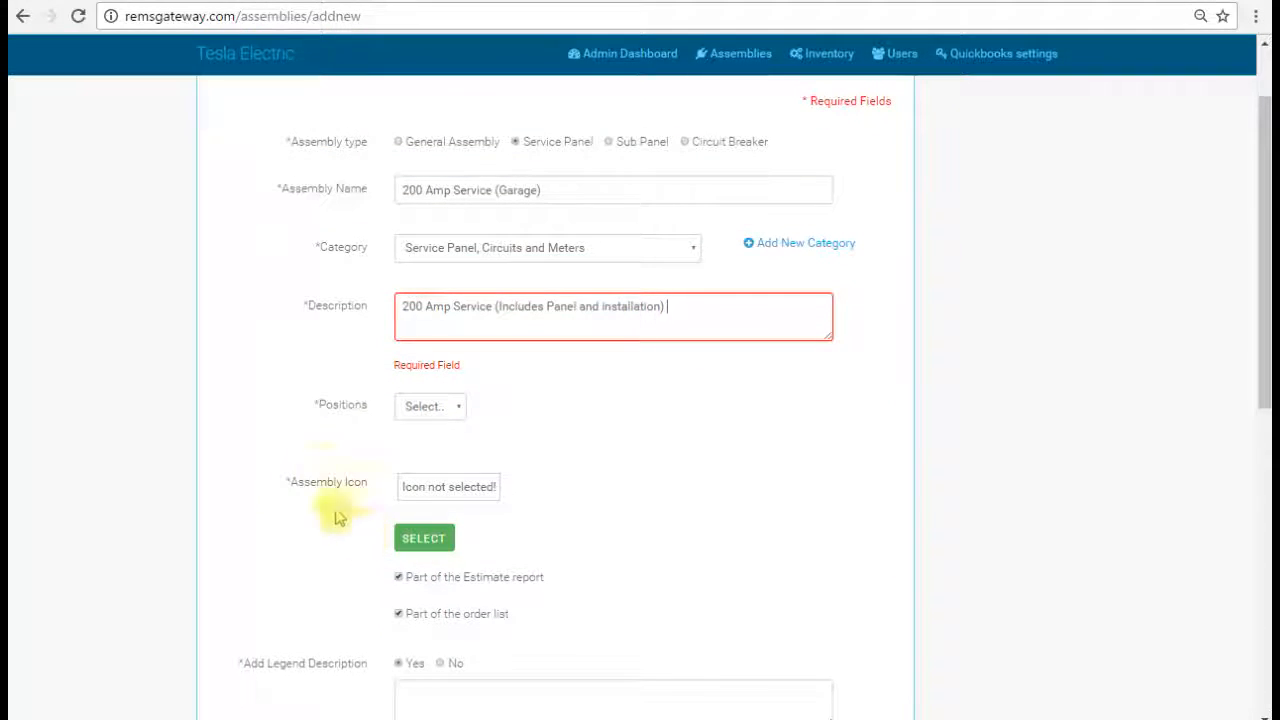
pyautogui.click(456, 408)
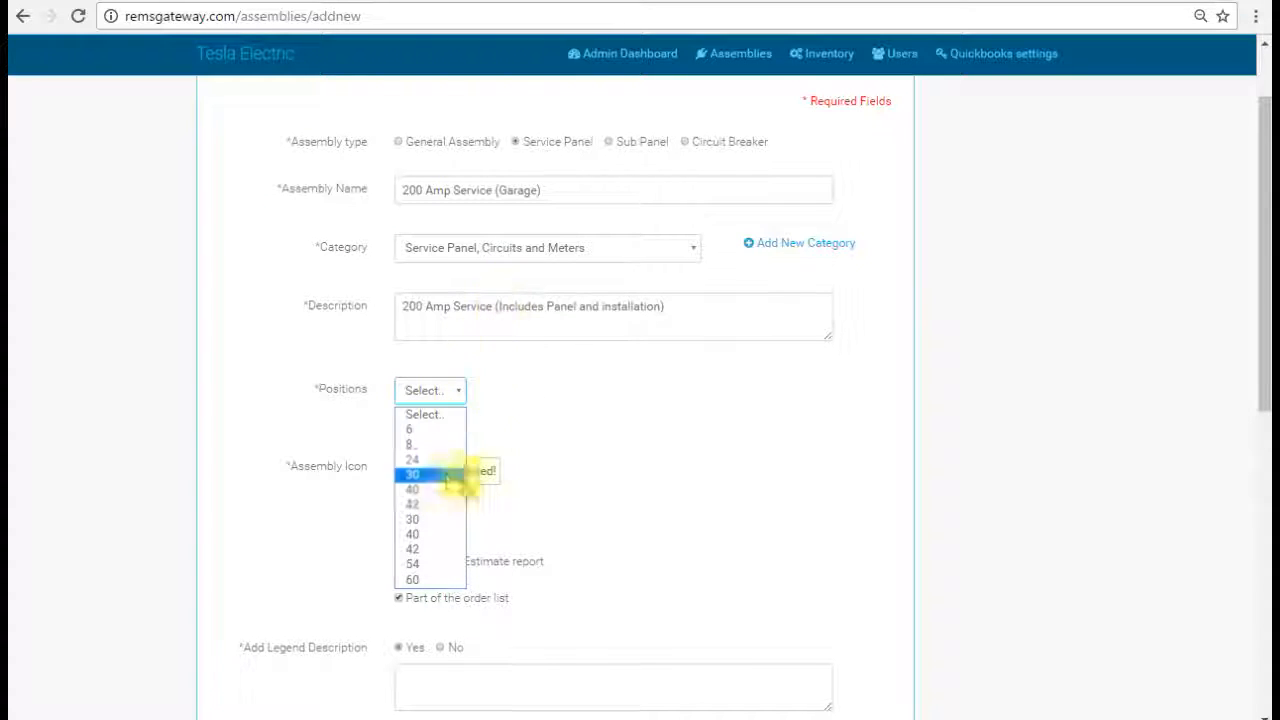
pyautogui.click(428, 550)
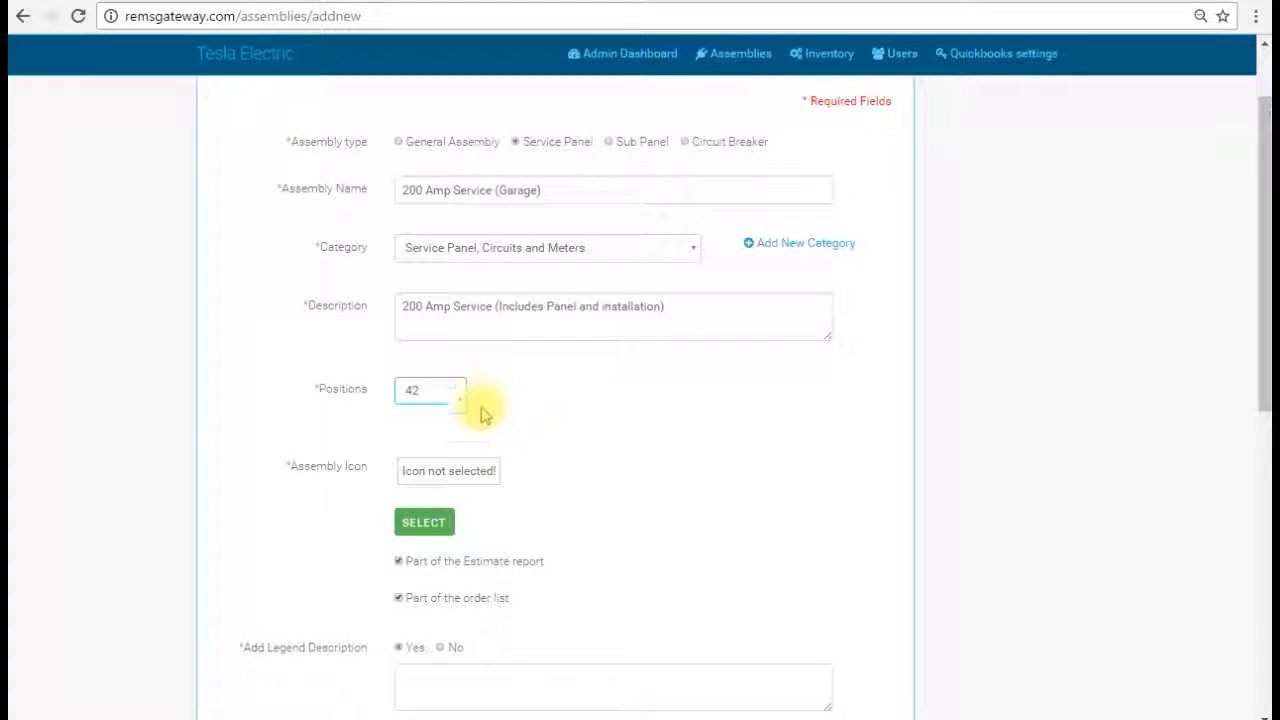
# - Find the upright rectangle symbol with the diagonal black half in the icon library and assign it as the assembly icon
pyautogui.scroll(-1, 485, 418)
pyautogui.scroll(3, 500, 425)
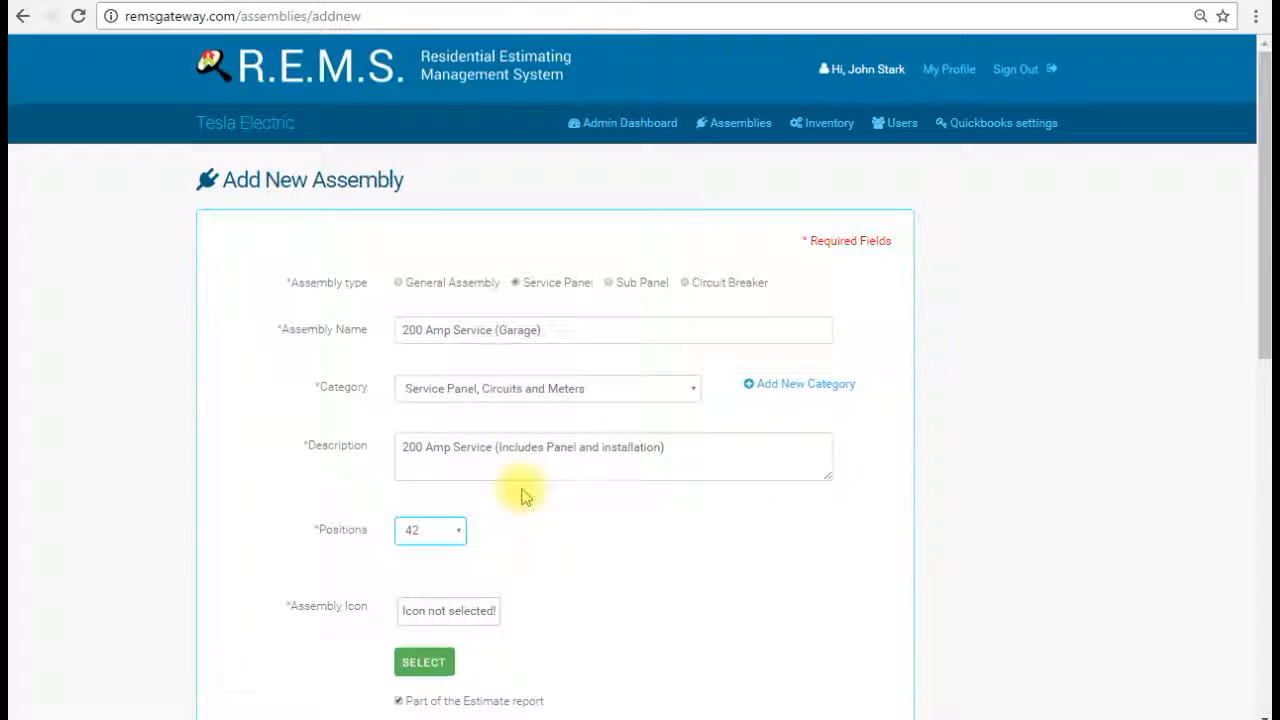
pyautogui.scroll(-2, 523, 491)
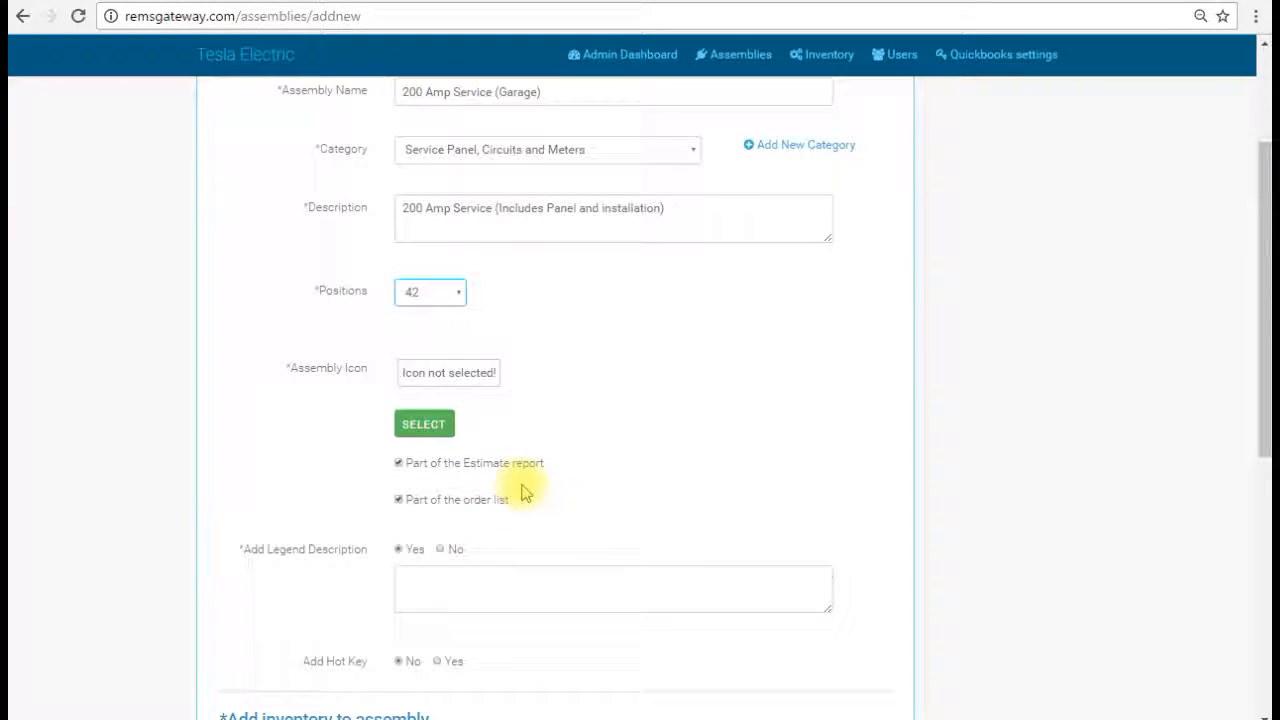
pyautogui.click(426, 425)
pyautogui.scroll(-5, 754, 368)
pyautogui.scroll(-10, 754, 368)
pyautogui.scroll(-10, 754, 368)
pyautogui.scroll(-10, 754, 368)
pyautogui.scroll(-10, 754, 368)
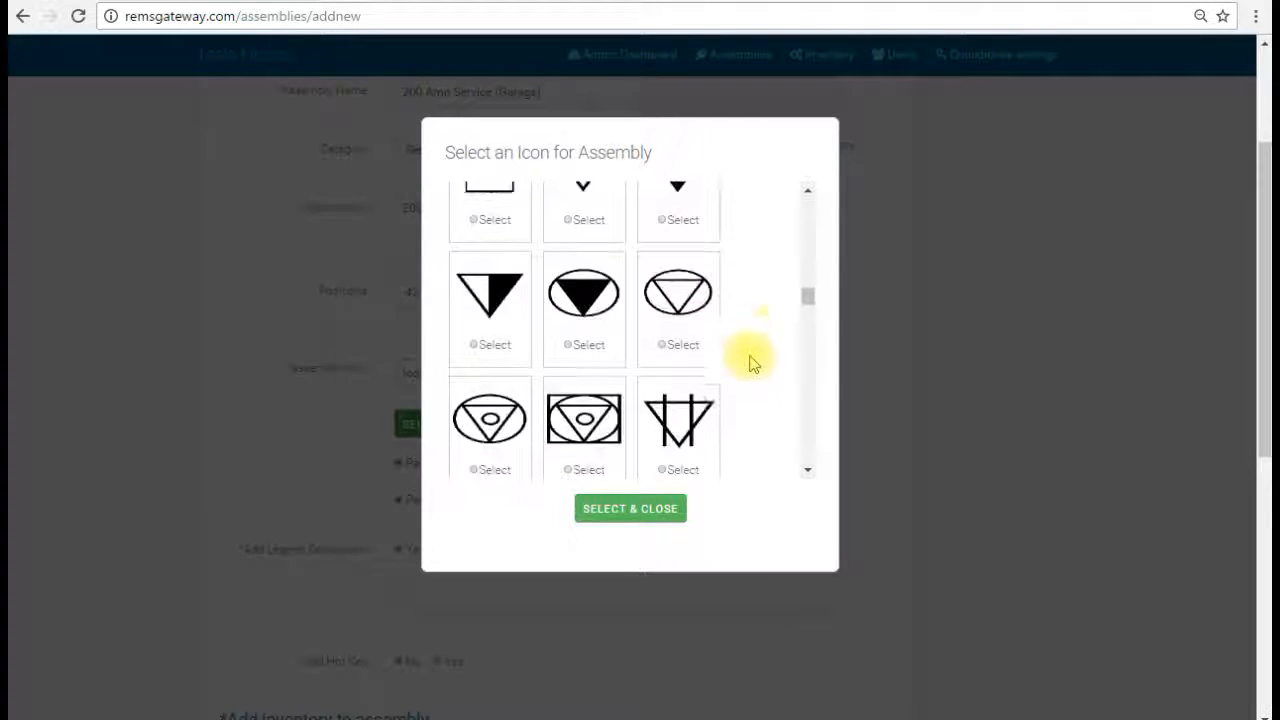
pyautogui.moveTo(809, 296); pyautogui.dragTo(812, 207)
pyautogui.scroll(-8, 680, 318)
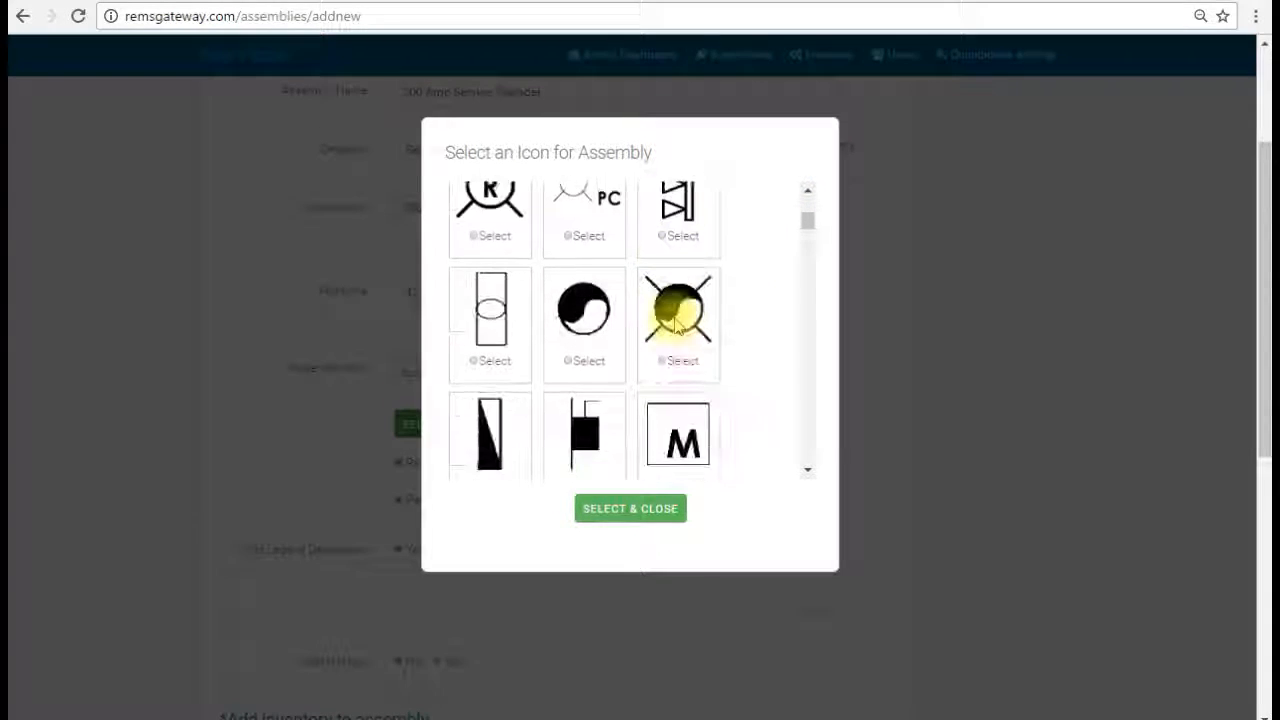
pyautogui.scroll(-1, 677, 322)
pyautogui.click(475, 390)
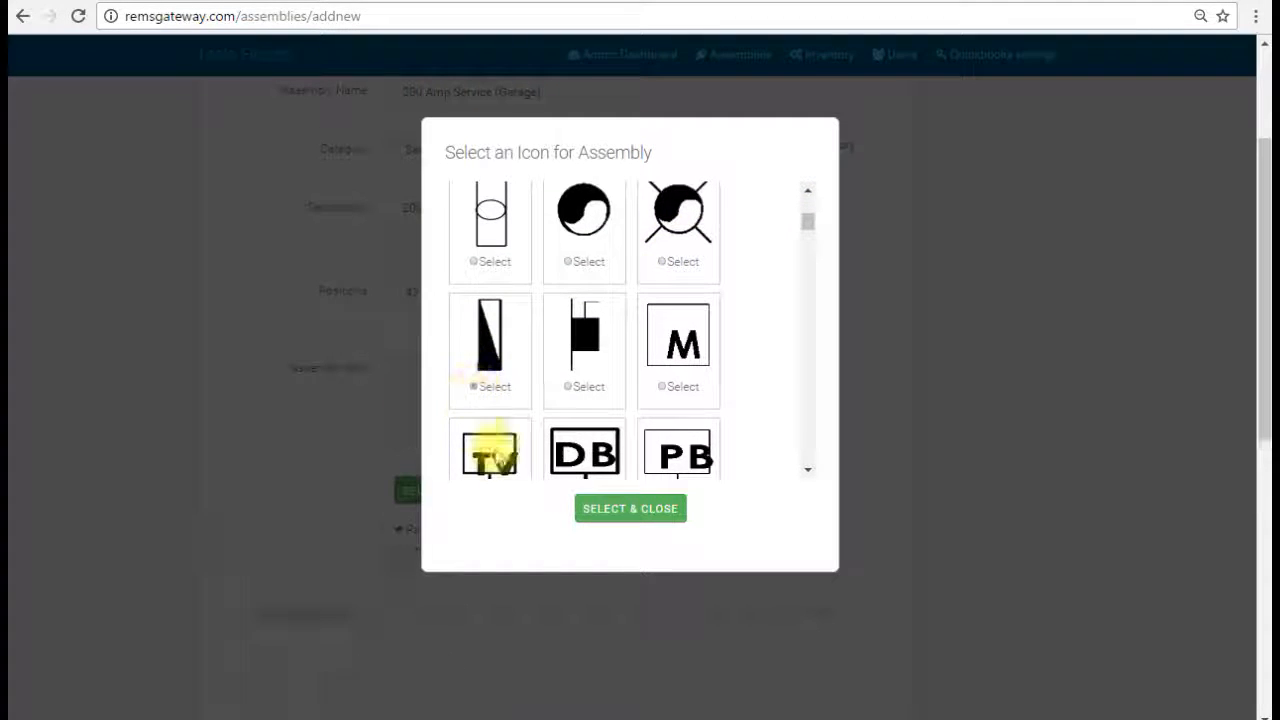
pyautogui.click(628, 512)
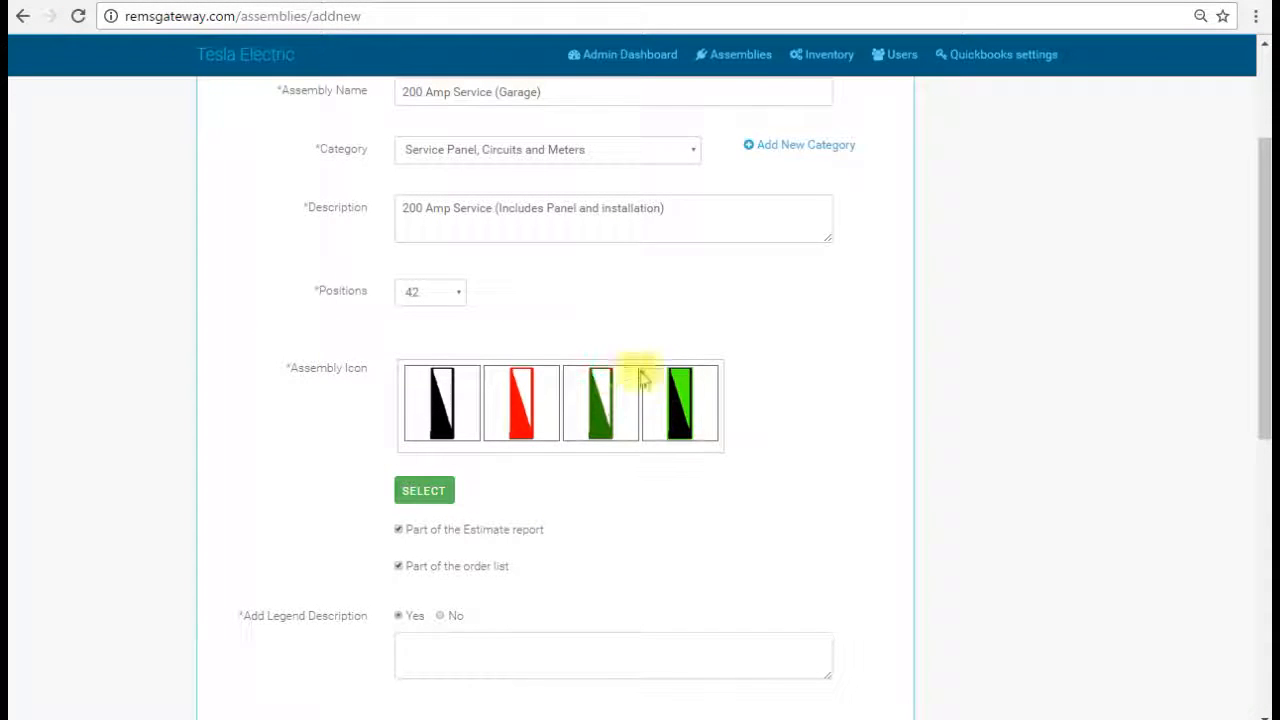
# - Enter the legend description "200 Amp Service Panel" for the assembly
pyautogui.scroll(-1, 643, 415)
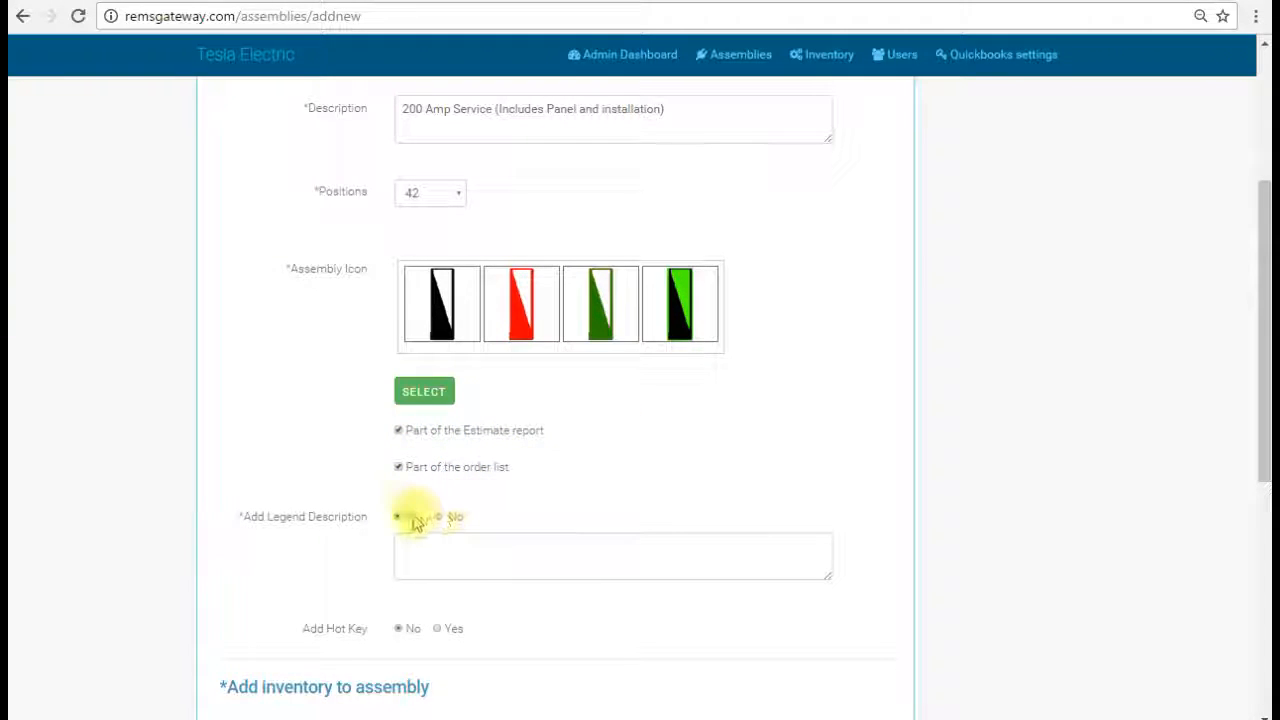
pyautogui.click(434, 552)
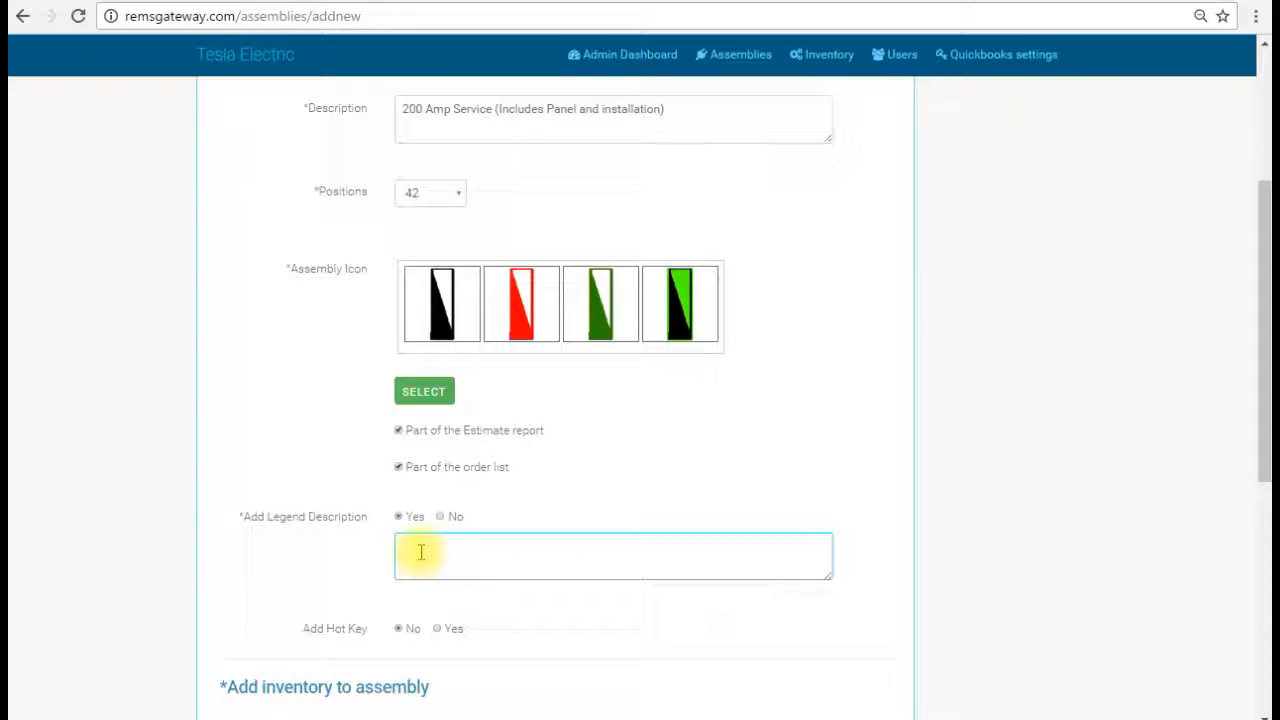
pyautogui.write('200 Amp')
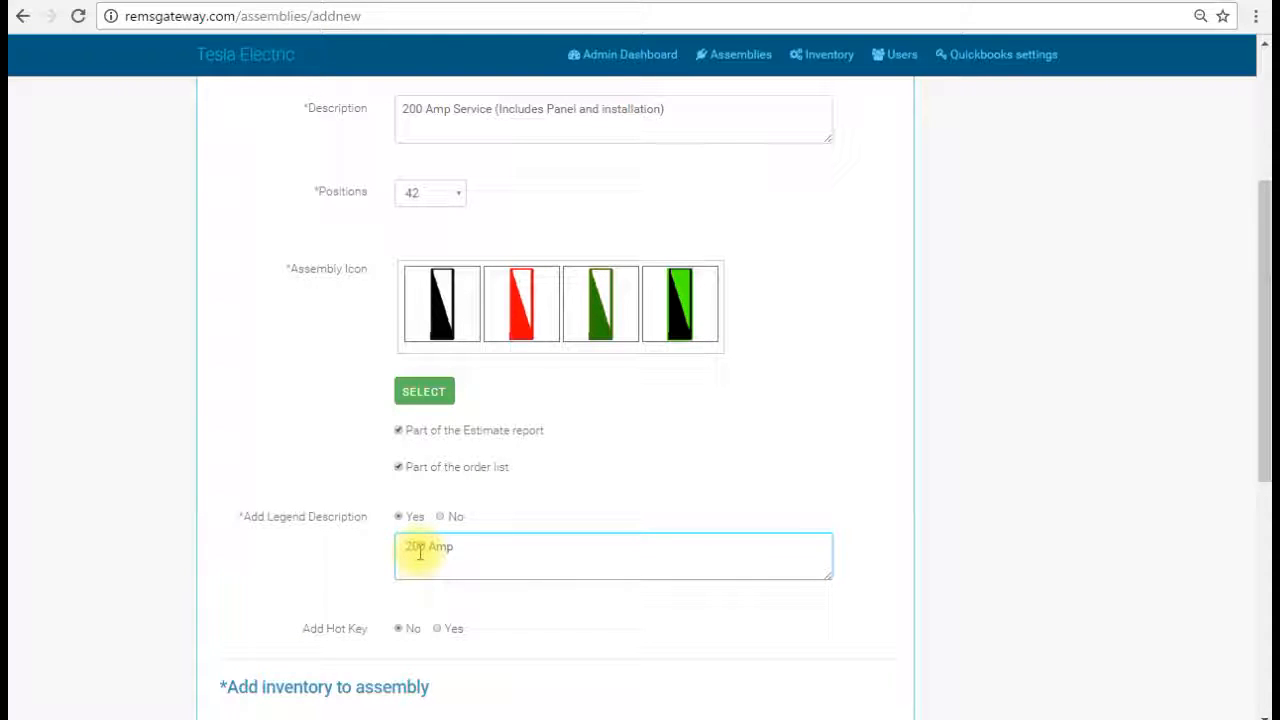
pyautogui.write(' Service Panel(')
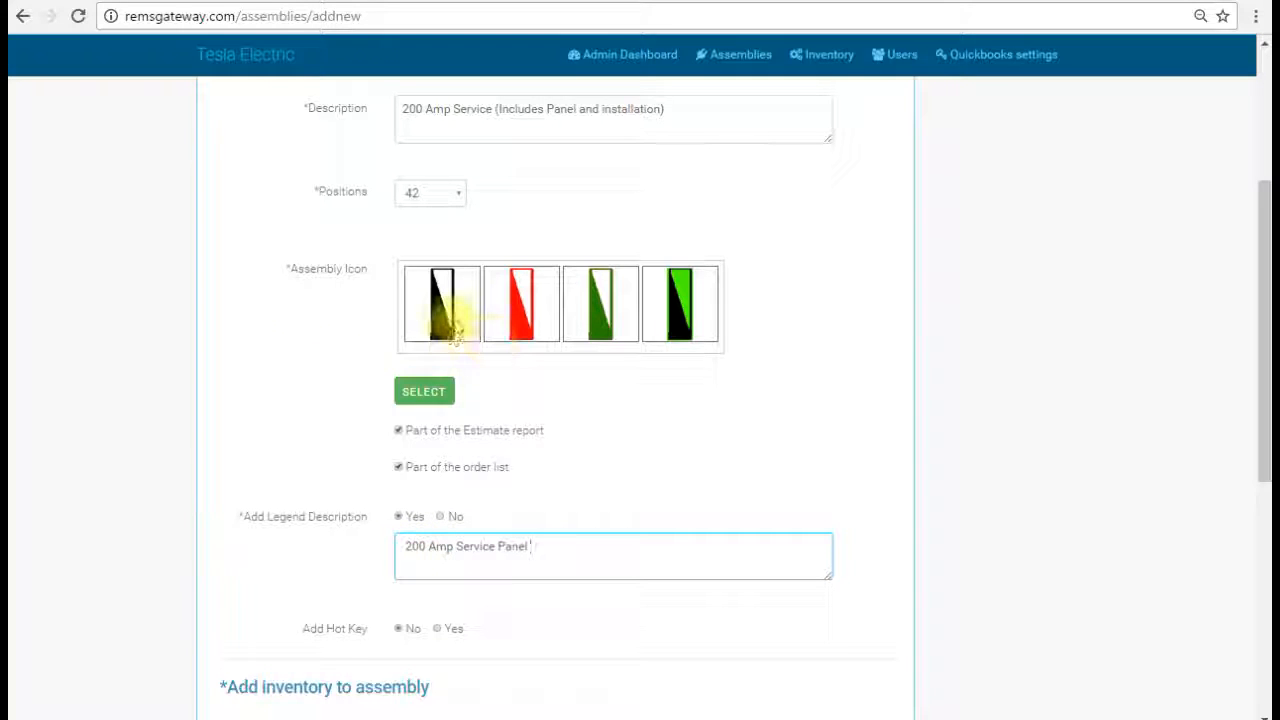
# - Choose Crestmore Electrical Supply as the vendor whose inventory supplies the assembly's parts
pyautogui.scroll(-1, 470, 500)
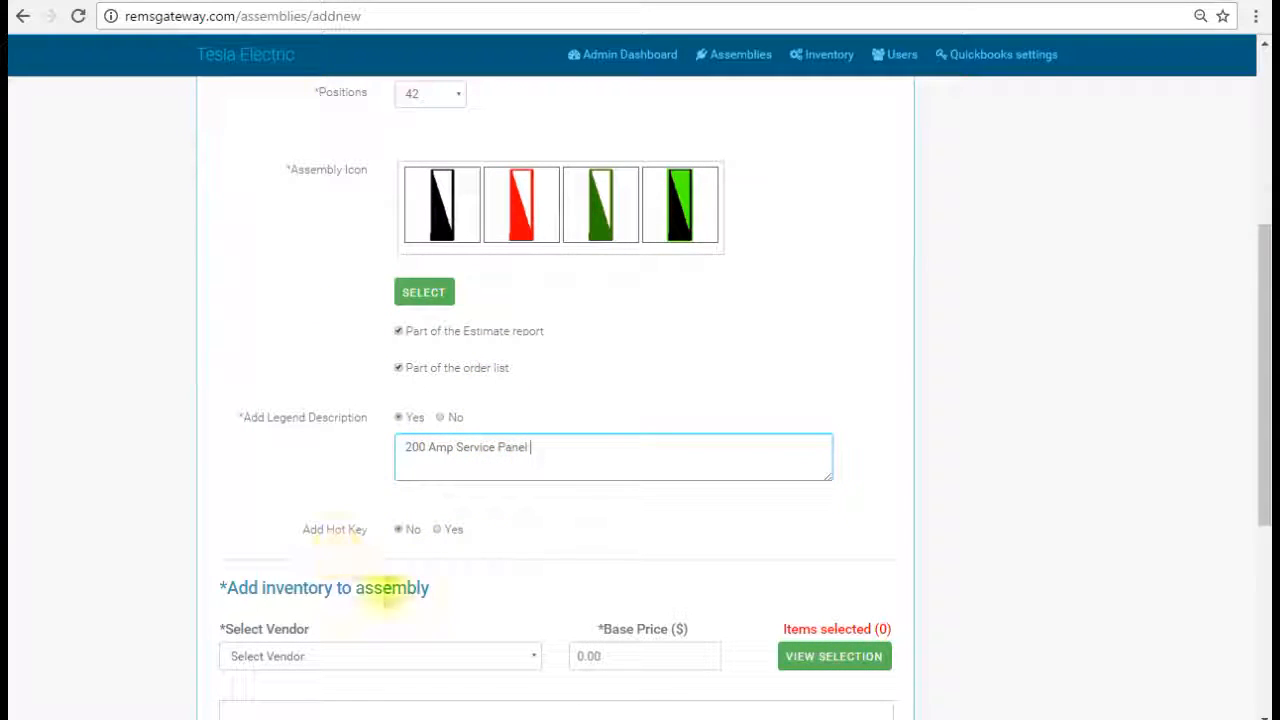
pyautogui.scroll(-3, 445, 553)
pyautogui.scroll(1, 471, 389)
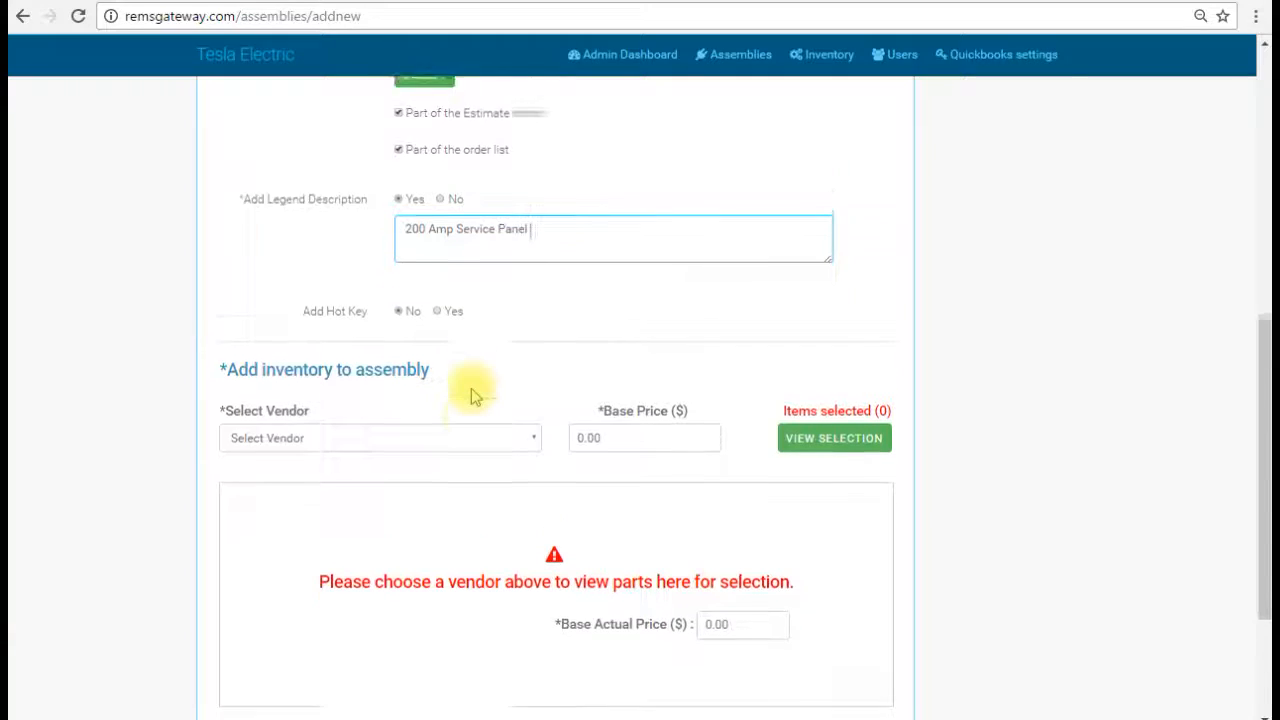
pyautogui.scroll(1, 471, 389)
pyautogui.scroll(-1, 500, 430)
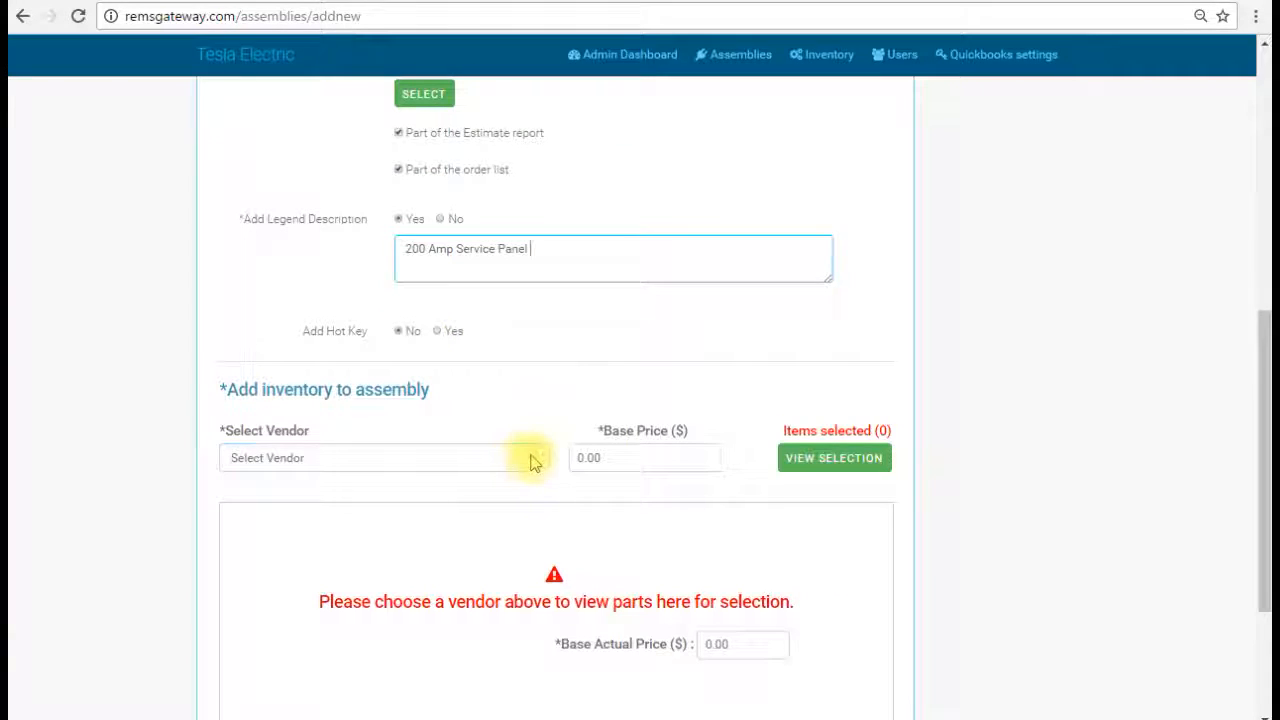
pyautogui.click(528, 457)
pyautogui.click(370, 495)
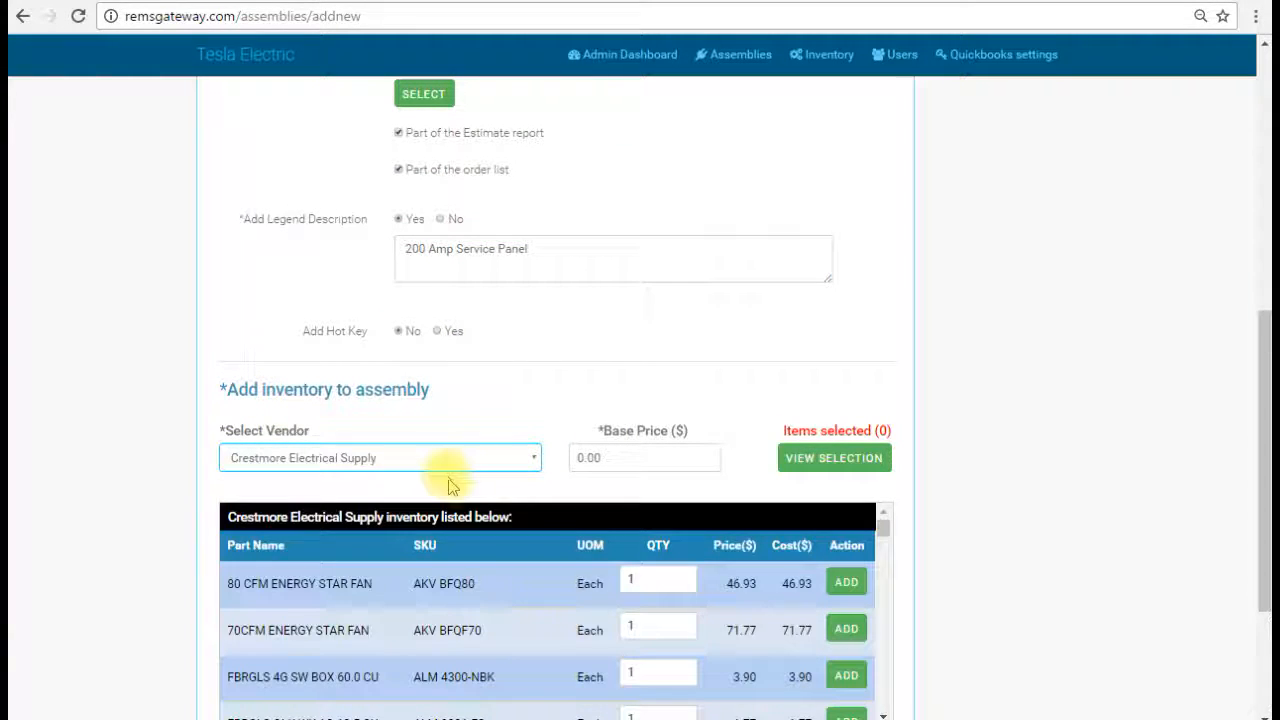
# - Add one 97757 HOM INDR 200A MB panel (SQD HOM4080M200PC) and two 02643 GRNDG BAR KIT (SQD PK23GTA) to the assembly
pyautogui.scroll(-2, 540, 428)
pyautogui.scroll(-10, 540, 428)
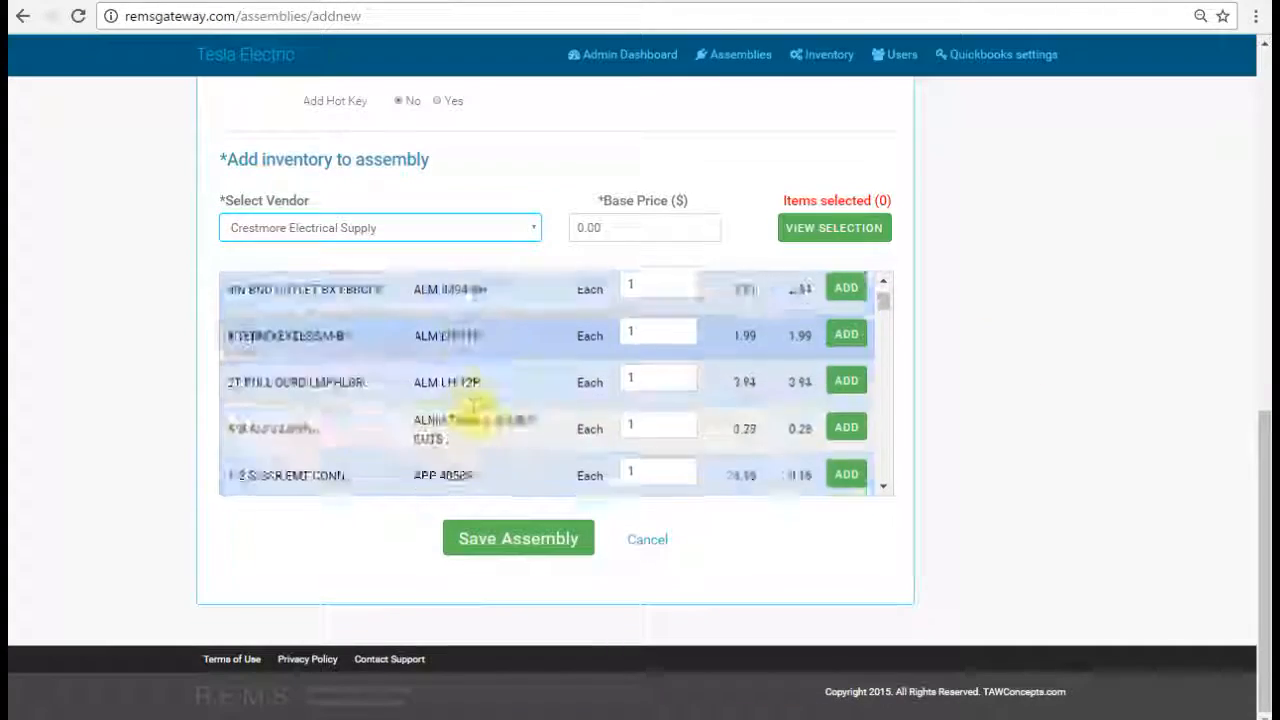
pyautogui.scroll(-15, 444, 417)
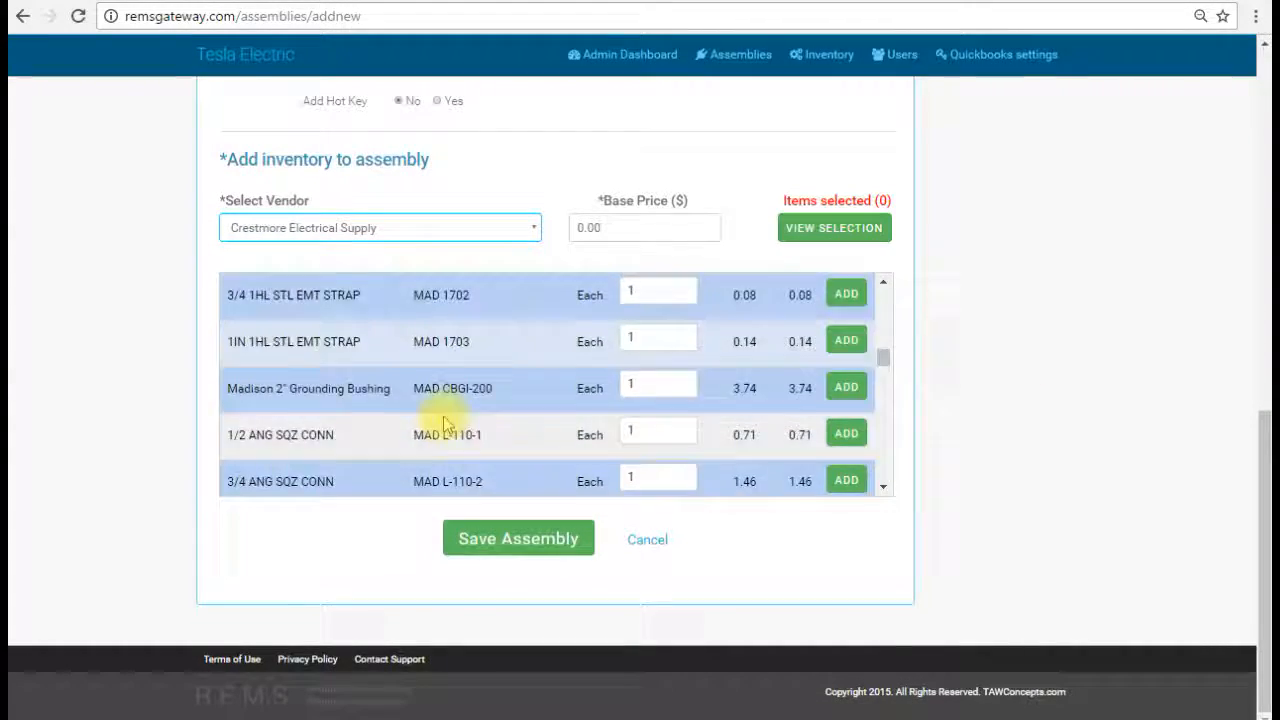
pyautogui.scroll(-15, 444, 417)
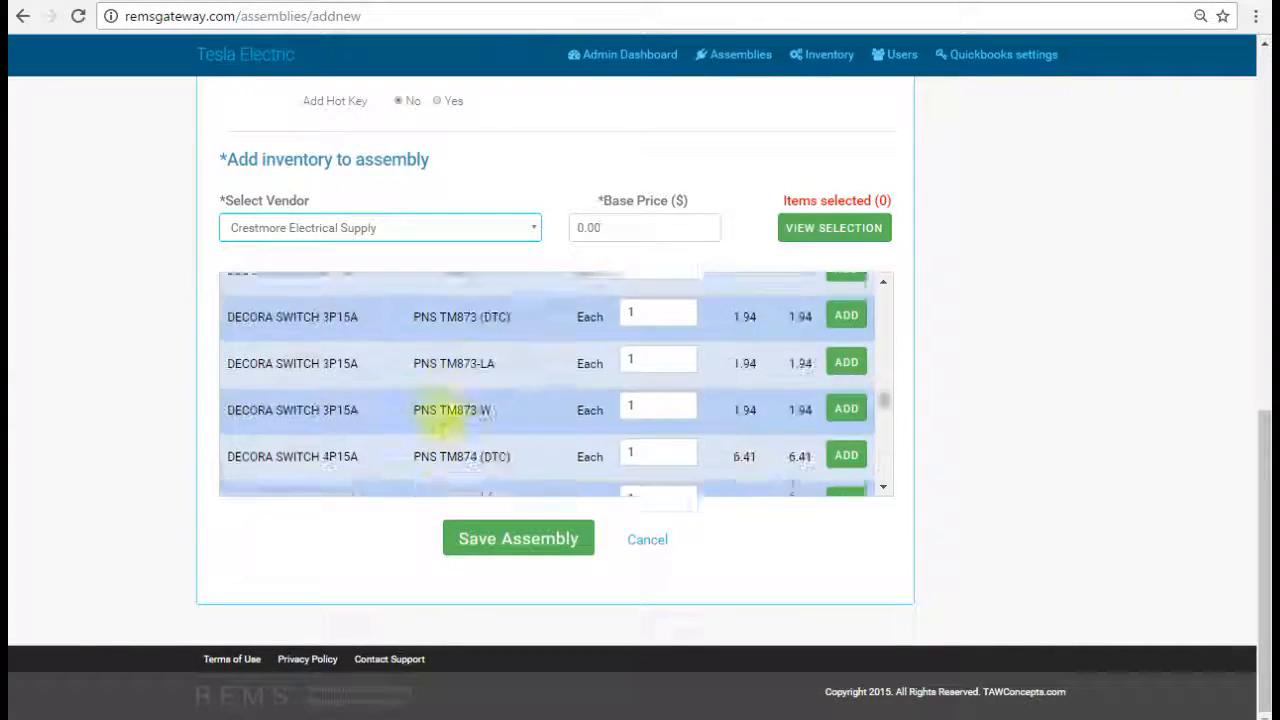
pyautogui.scroll(-15, 444, 417)
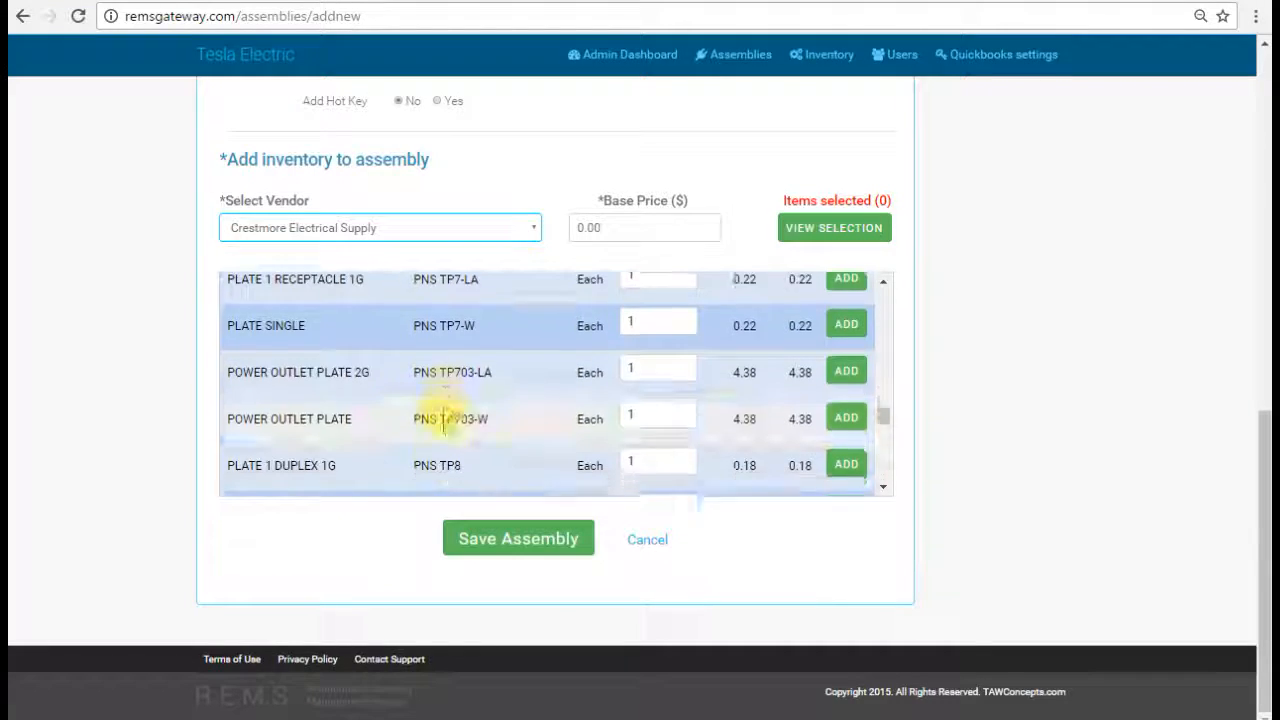
pyautogui.scroll(-15, 444, 412)
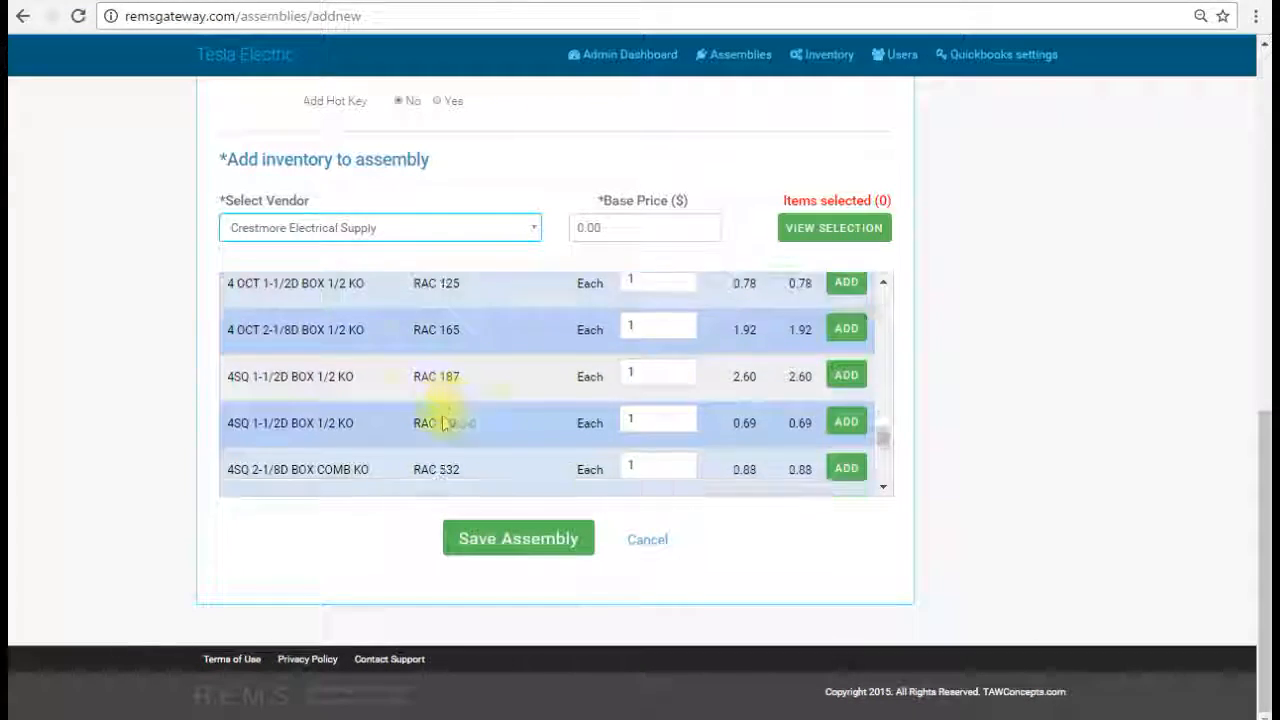
pyautogui.scroll(-15, 444, 410)
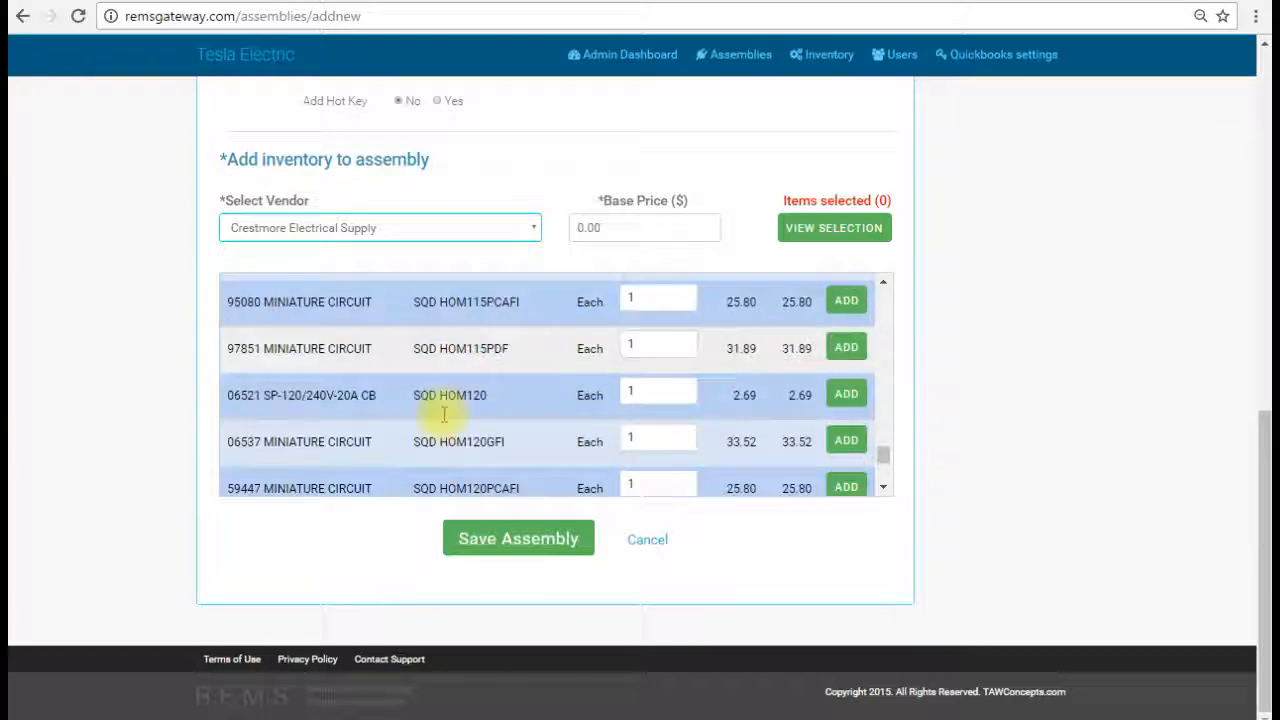
pyautogui.scroll(1, 446, 398)
pyautogui.scroll(-6, 446, 400)
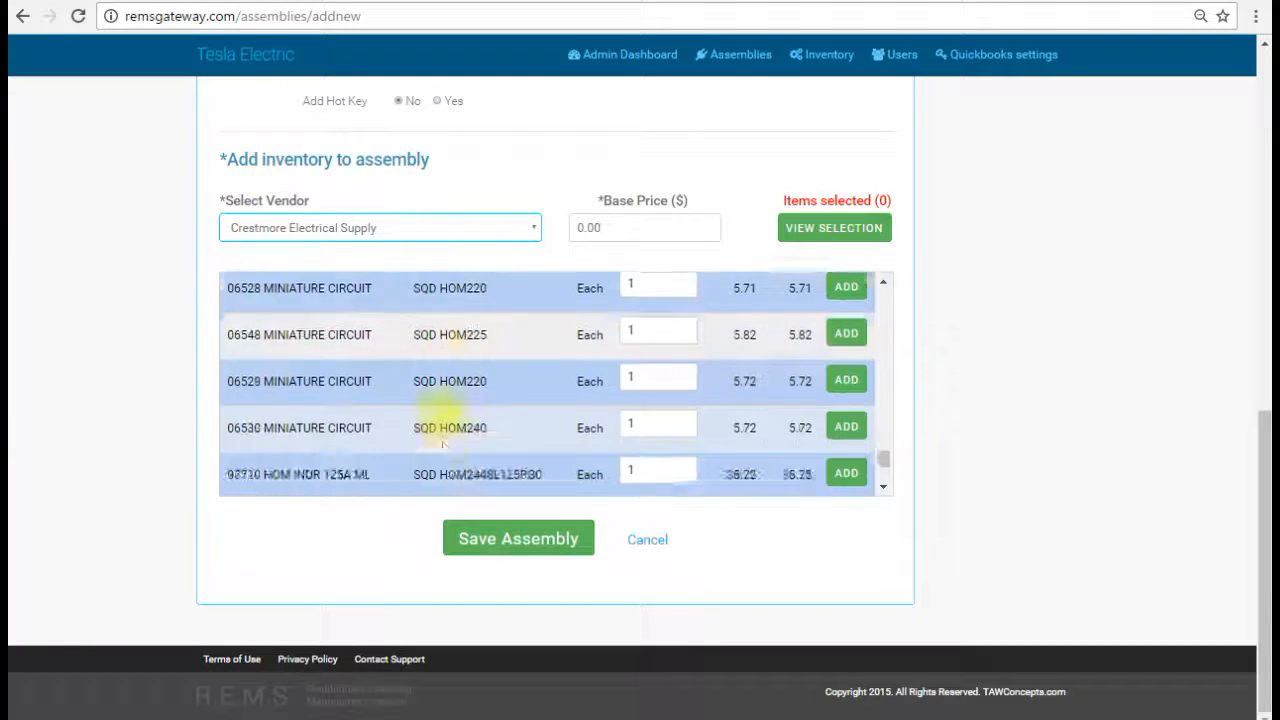
pyautogui.scroll(2, 444, 418)
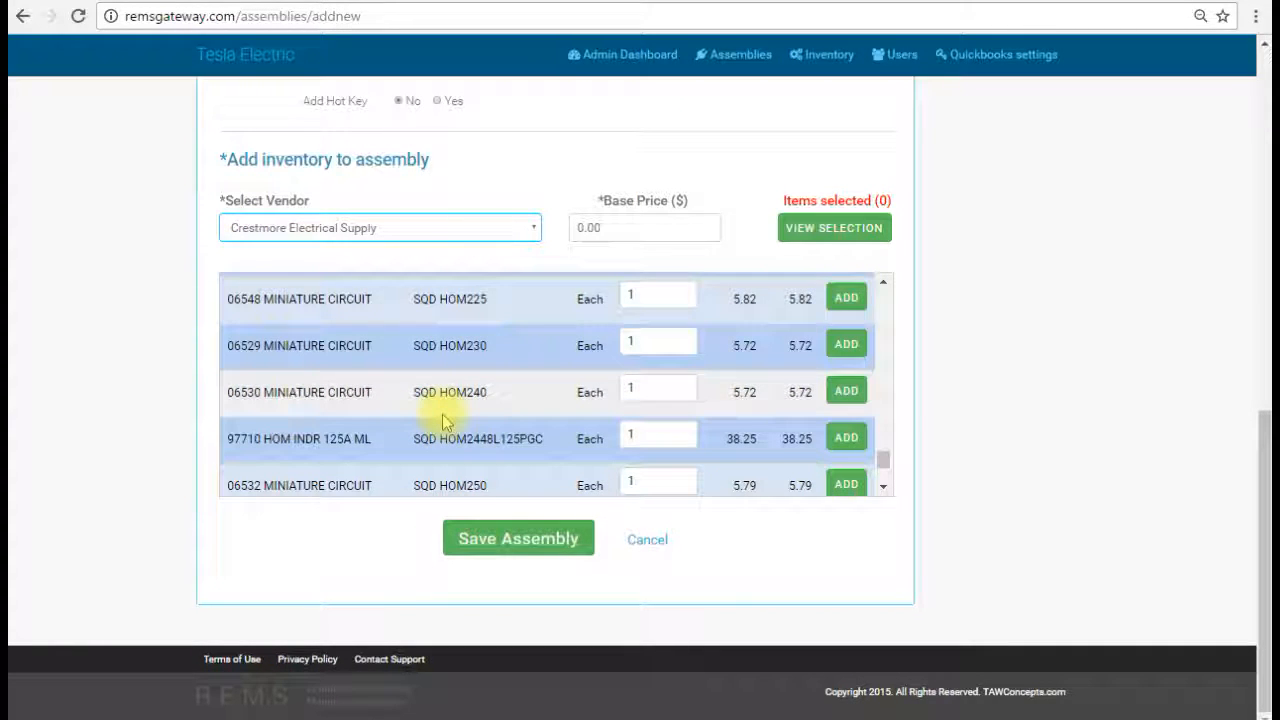
pyautogui.scroll(-4, 444, 415)
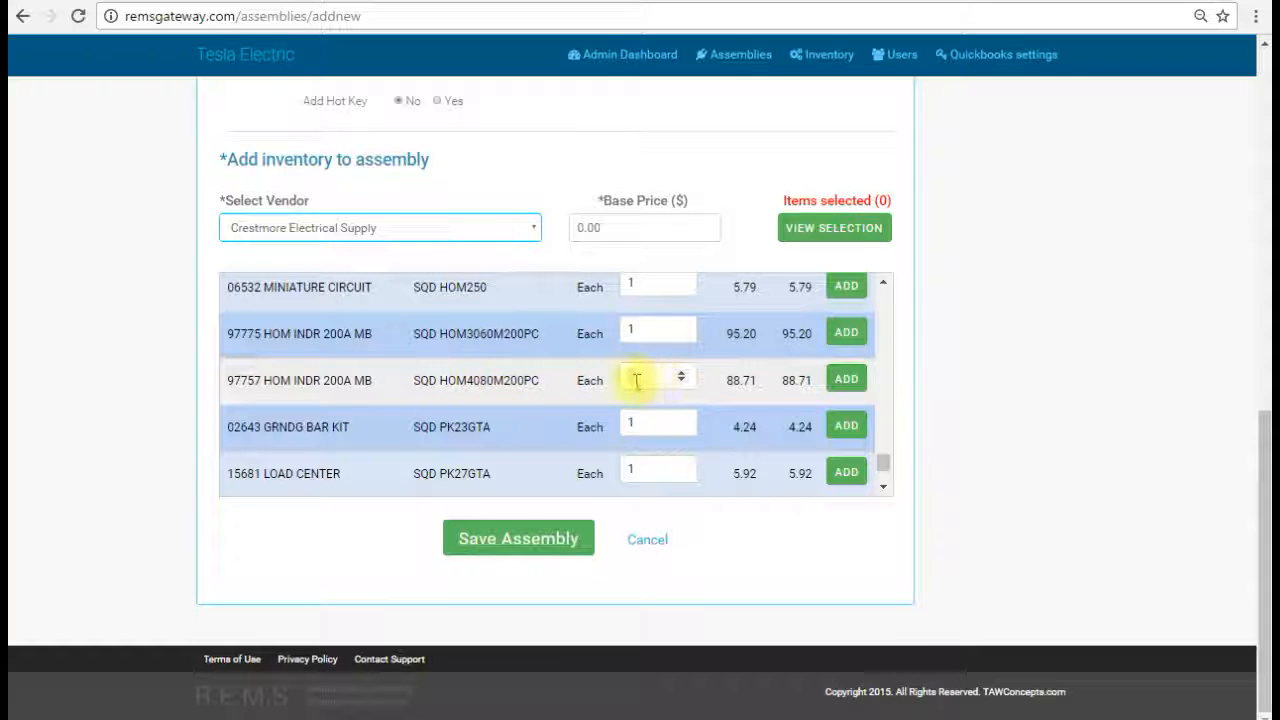
pyautogui.click(846, 378)
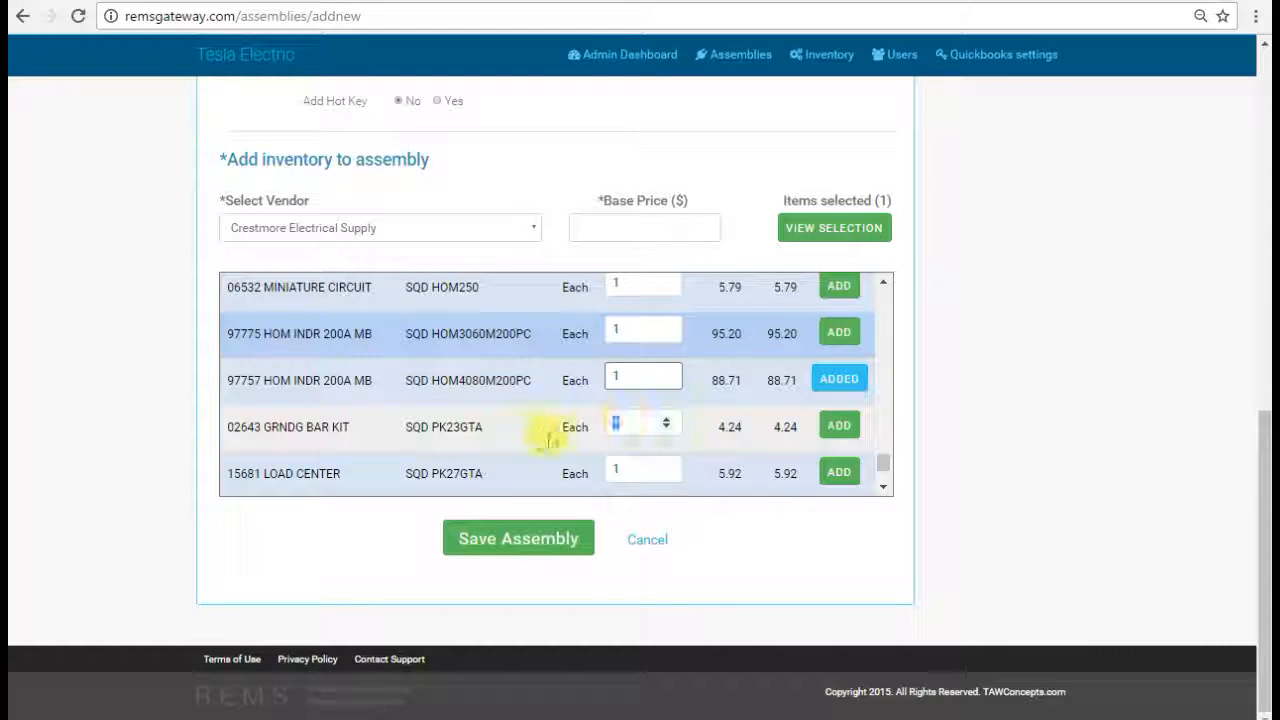
pyautogui.write('2')
pyautogui.click(839, 425)
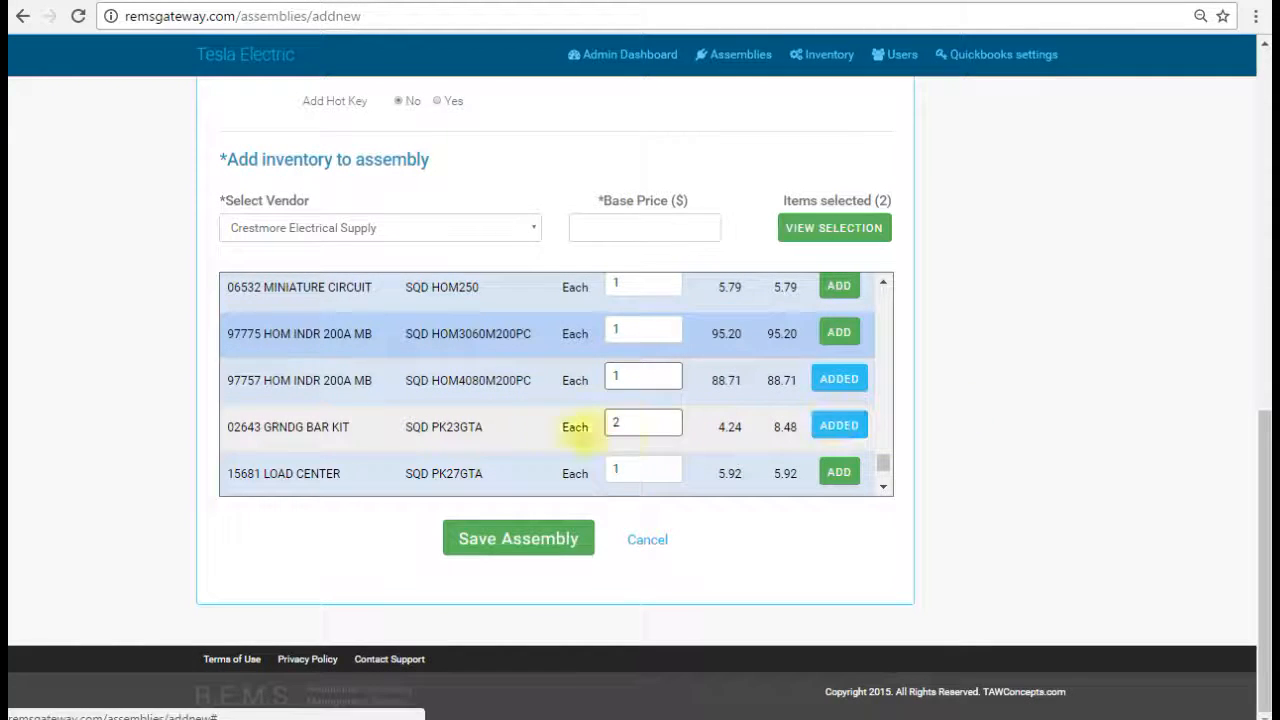
# - Look through the Crestmore Electrical Supply inventory list for further parts that the 200 amp service assembly needs
pyautogui.scroll(-4, 575, 427)
pyautogui.scroll(-2, 531, 428)
pyautogui.scroll(8, 531, 428)
pyautogui.scroll(10, 531, 428)
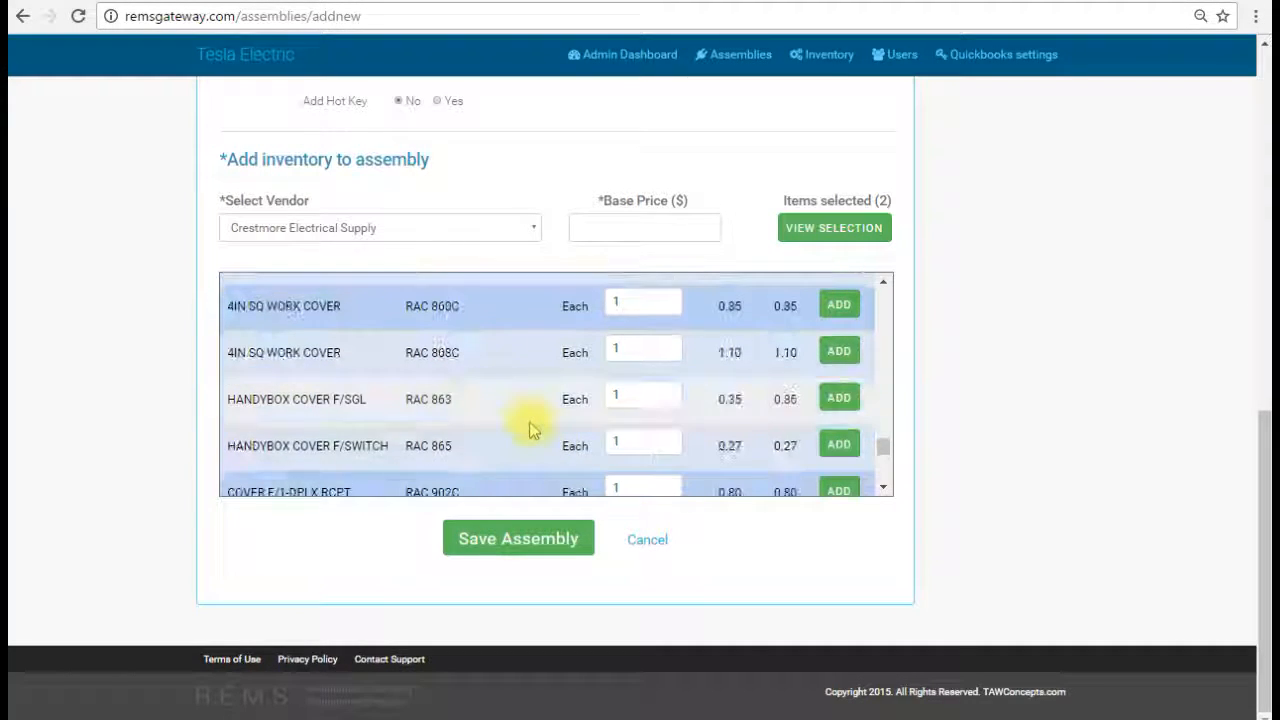
pyautogui.scroll(10, 531, 428)
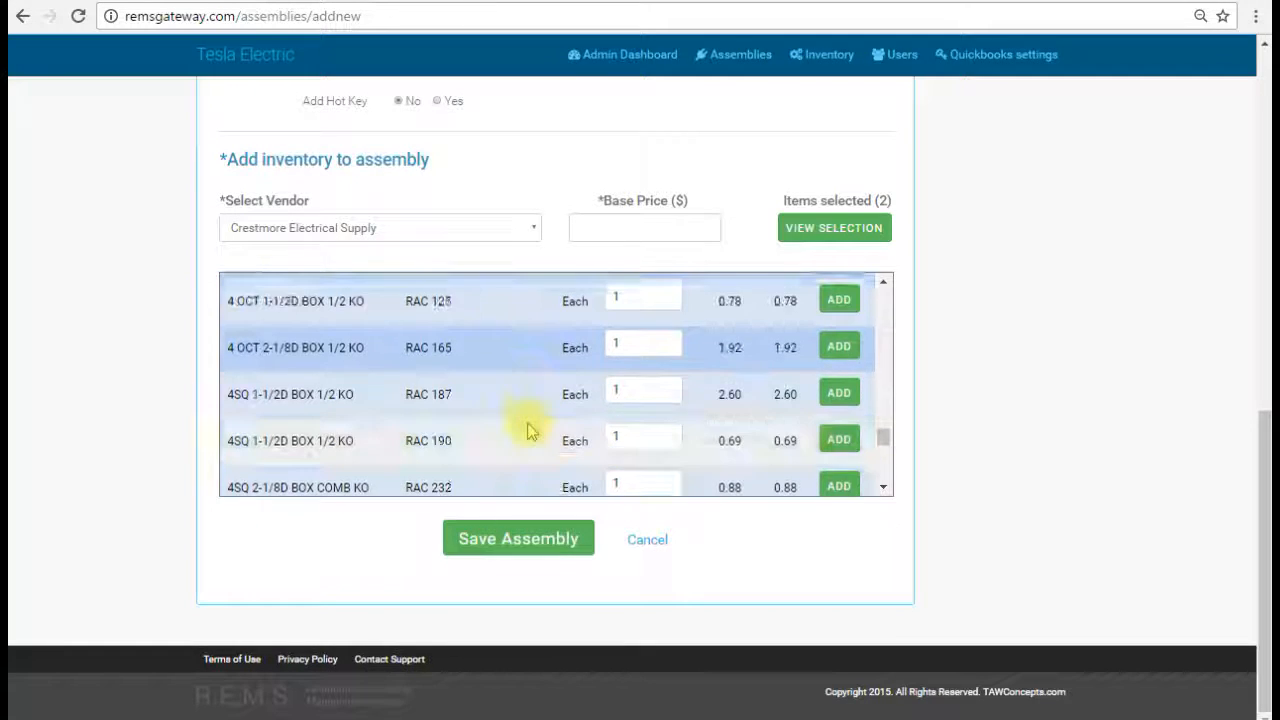
pyautogui.scroll(8, 531, 428)
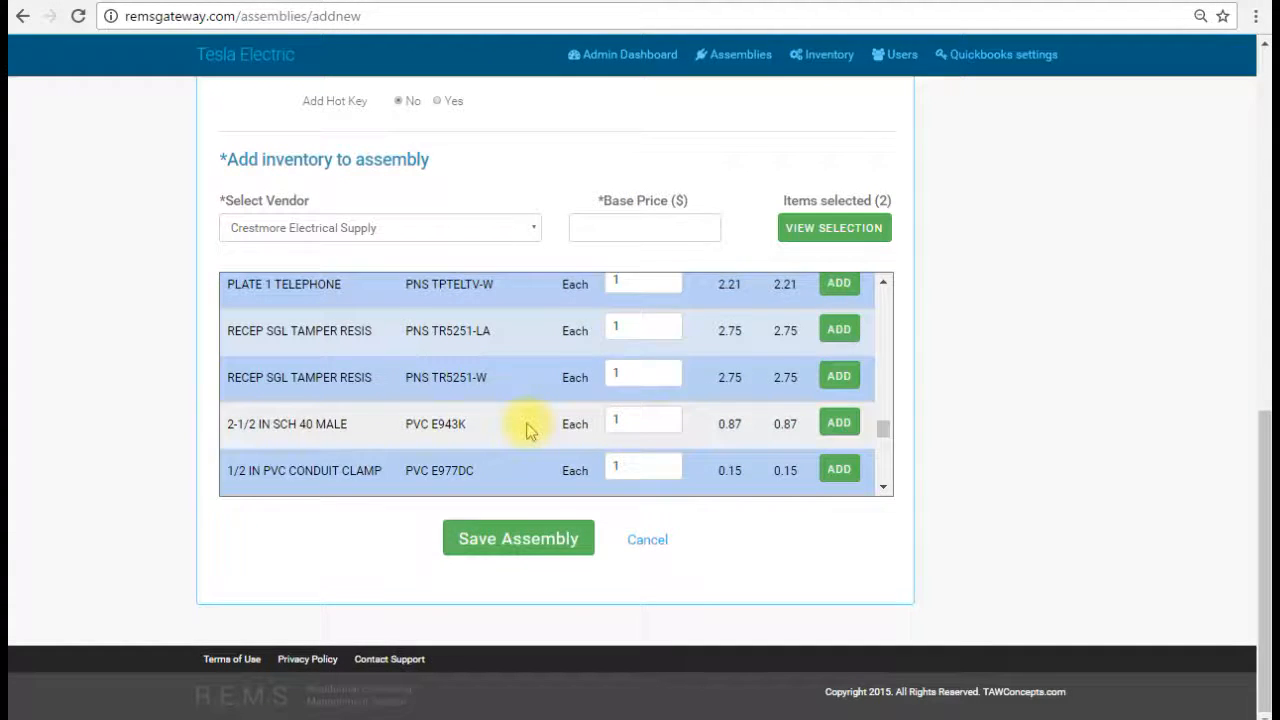
pyautogui.scroll(3, 531, 428)
pyautogui.scroll(4, 529, 428)
pyautogui.scroll(4, 525, 420)
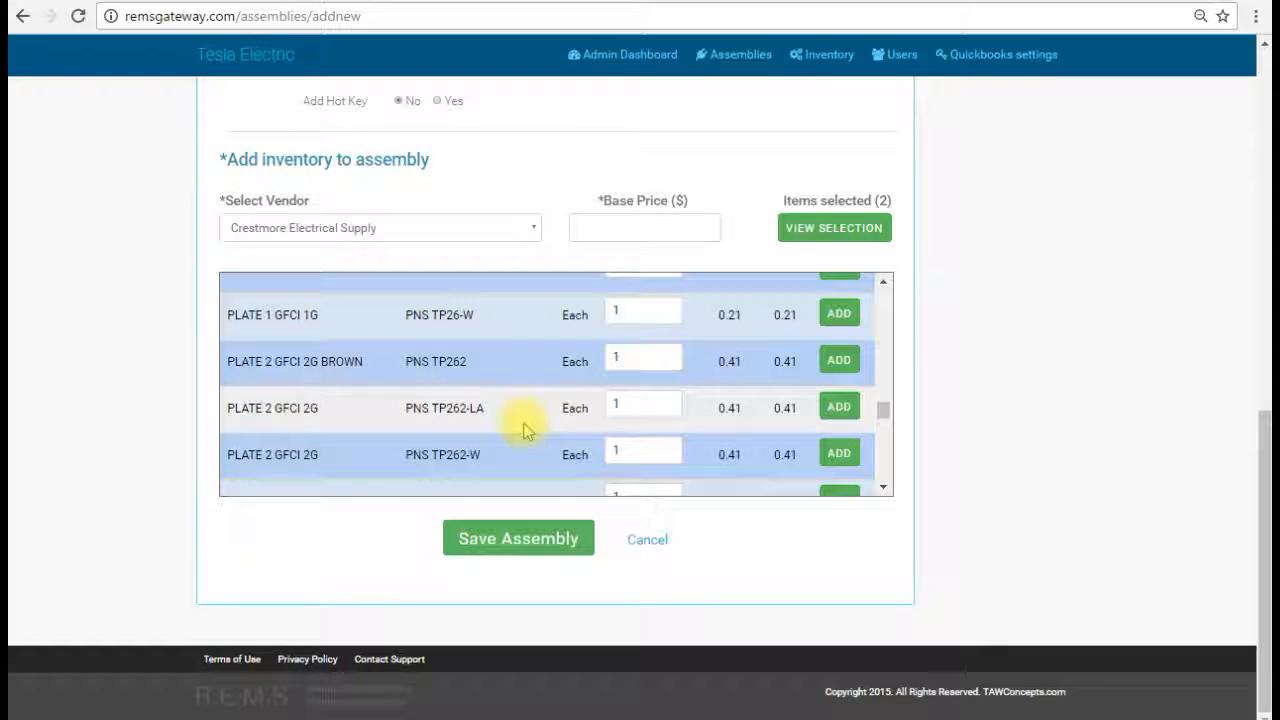
pyautogui.scroll(1, 526, 431)
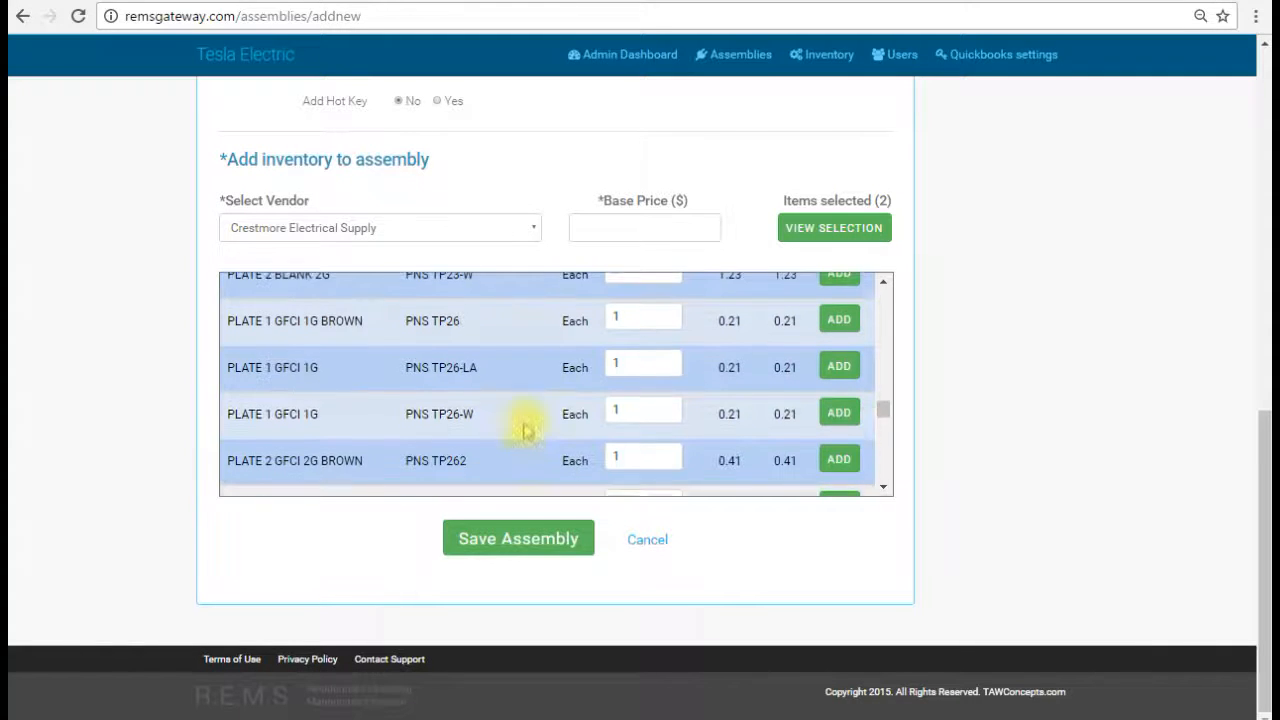
pyautogui.scroll(3, 526, 431)
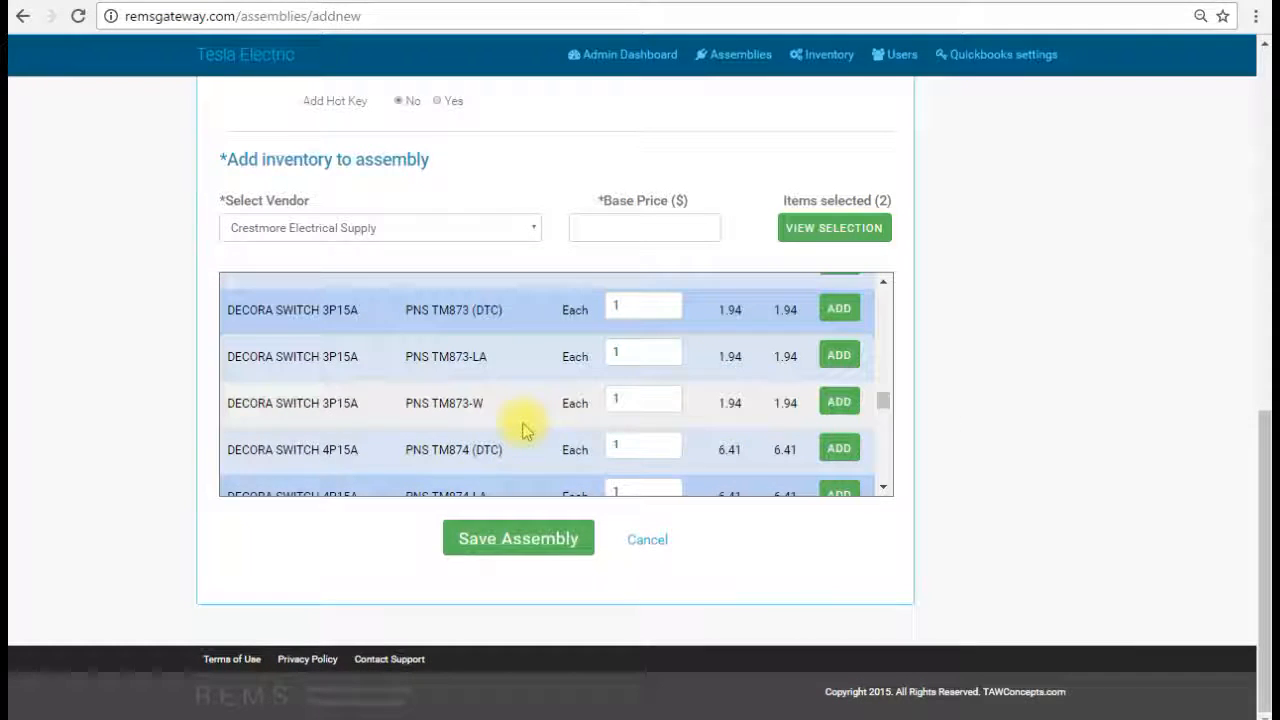
pyautogui.scroll(4, 526, 431)
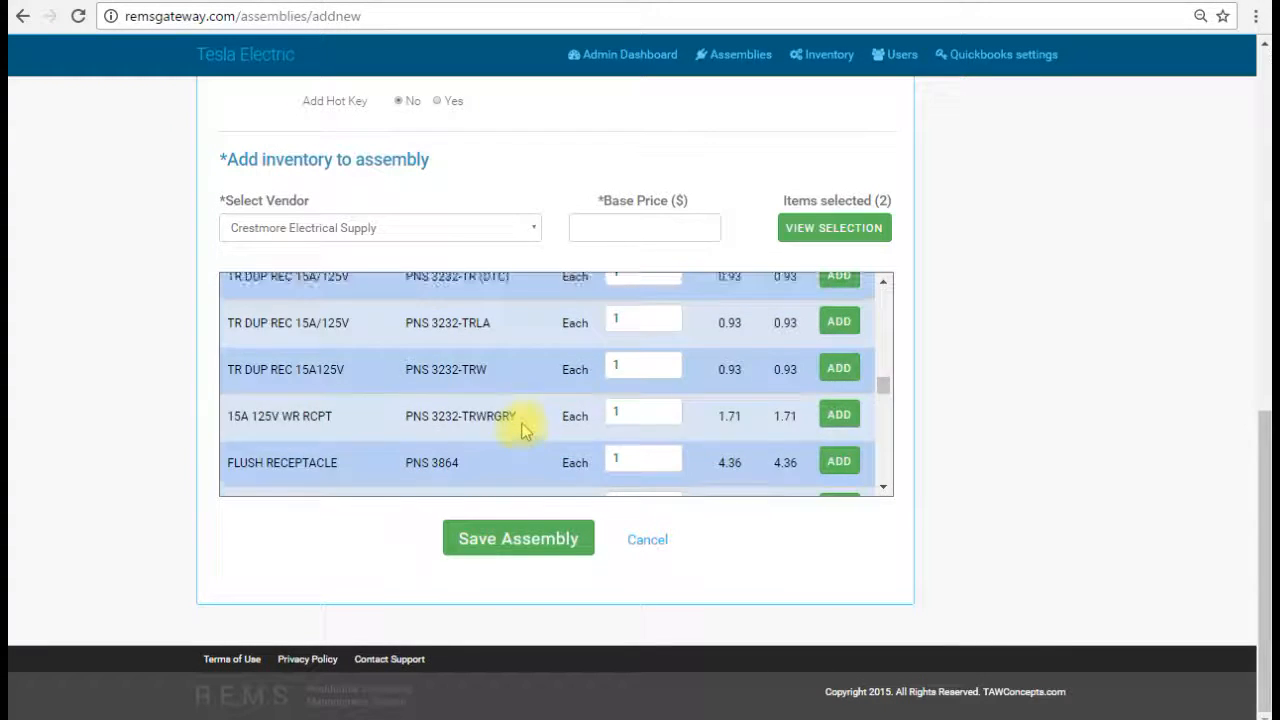
pyautogui.scroll(4, 526, 431)
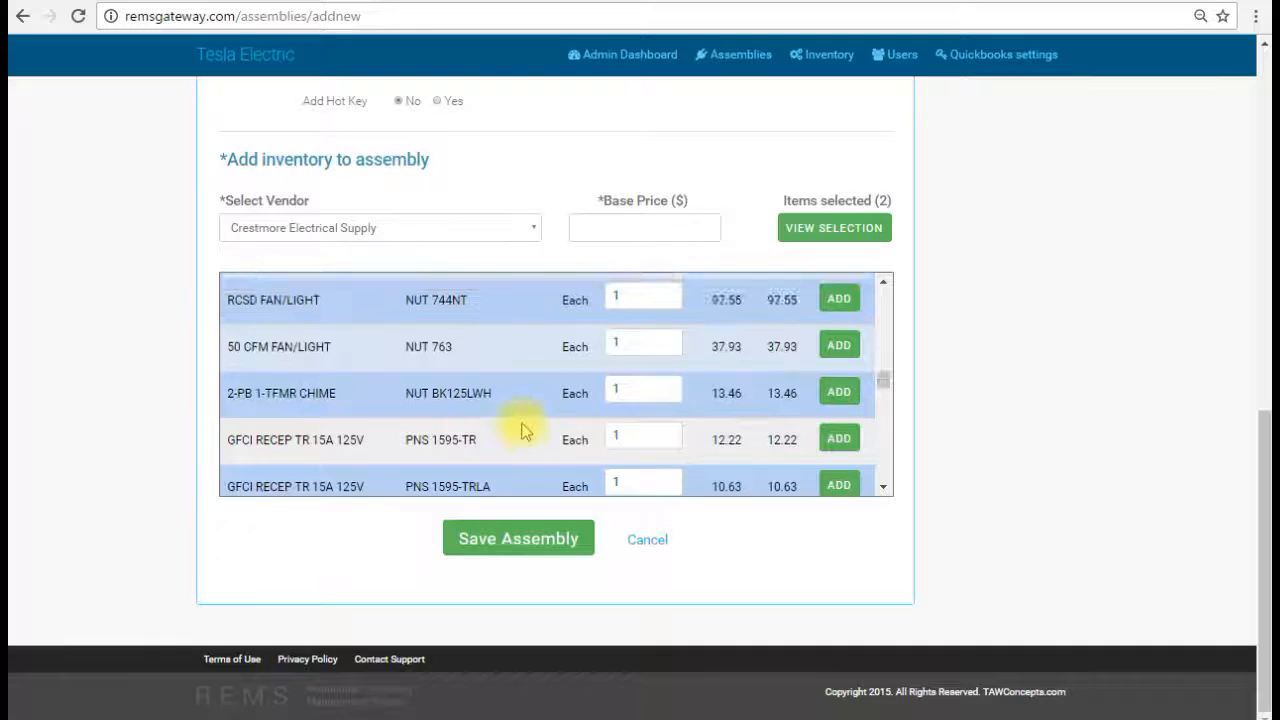
pyautogui.scroll(6, 521, 431)
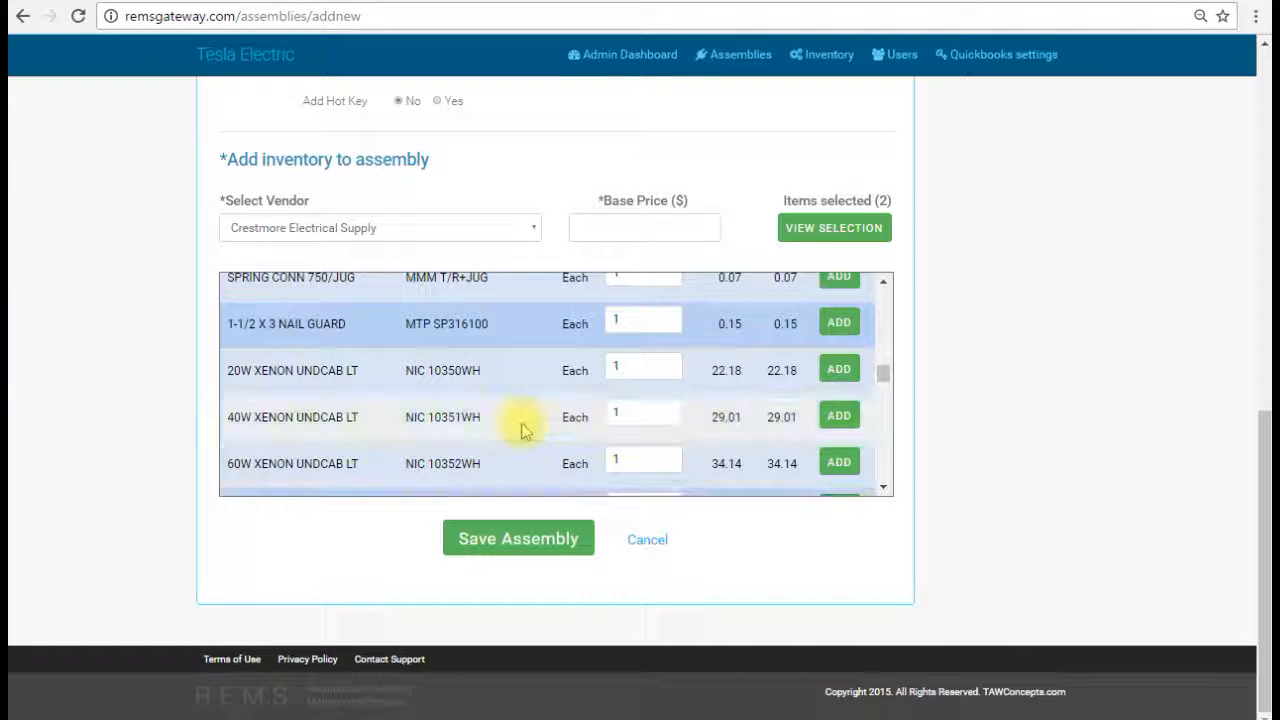
pyautogui.scroll(2, 521, 431)
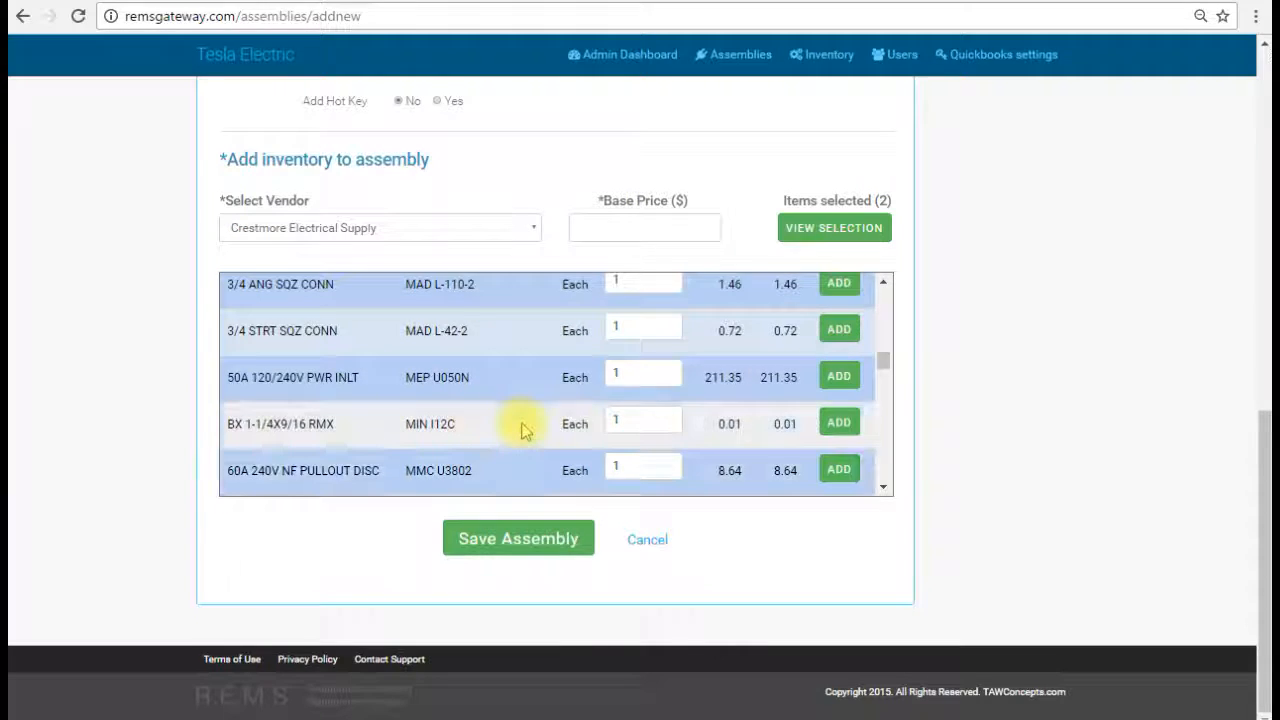
pyautogui.scroll(4, 521, 431)
pyautogui.scroll(-2, 521, 431)
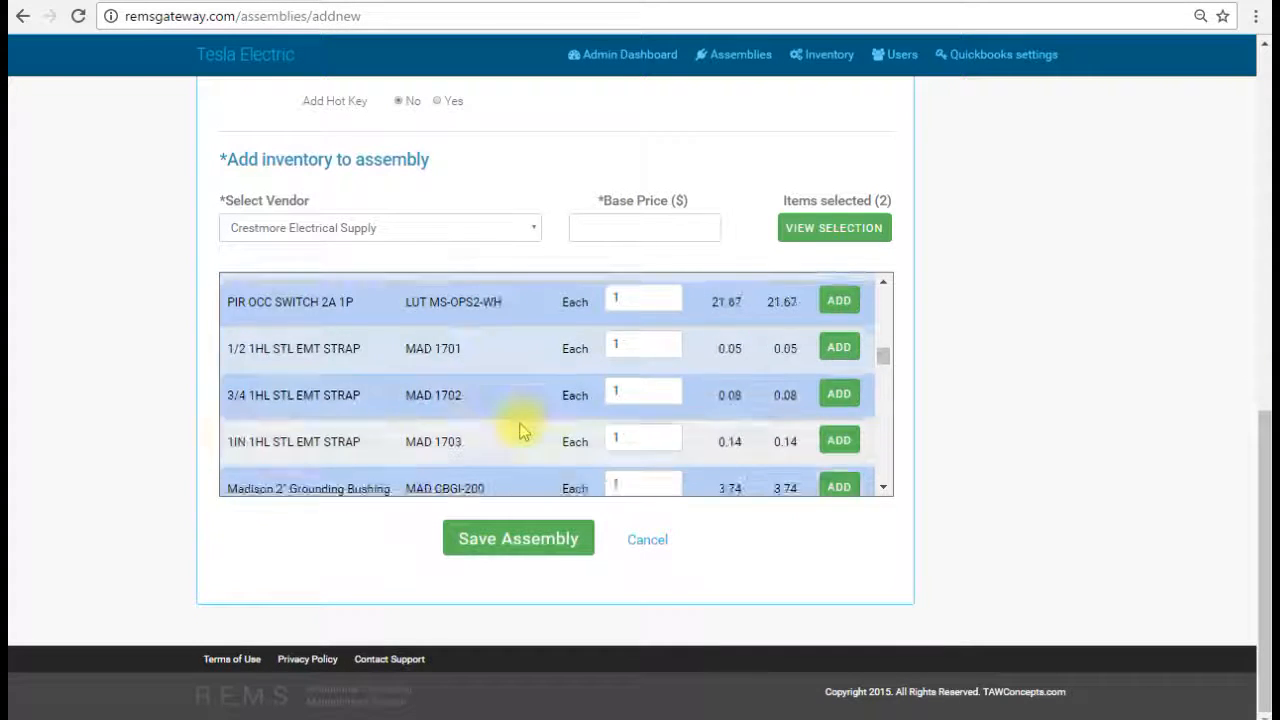
pyautogui.scroll(10, 521, 432)
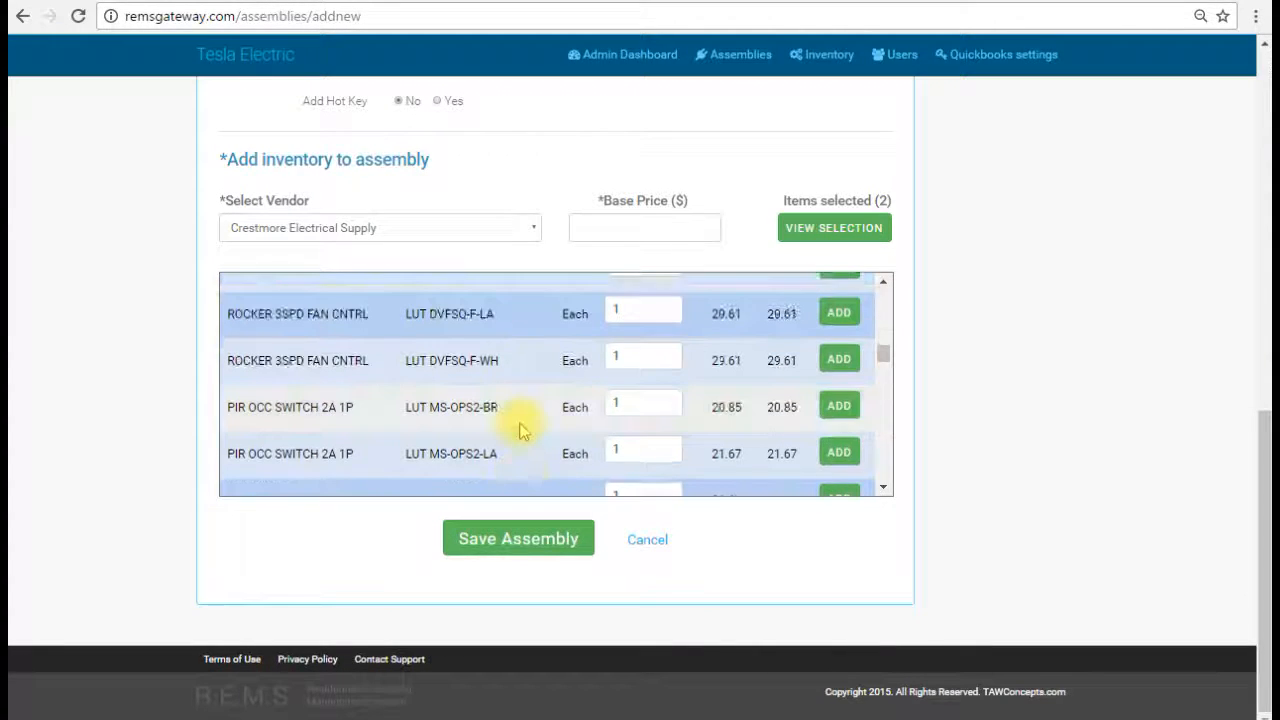
pyautogui.scroll(1, 521, 431)
pyautogui.scroll(7, 521, 431)
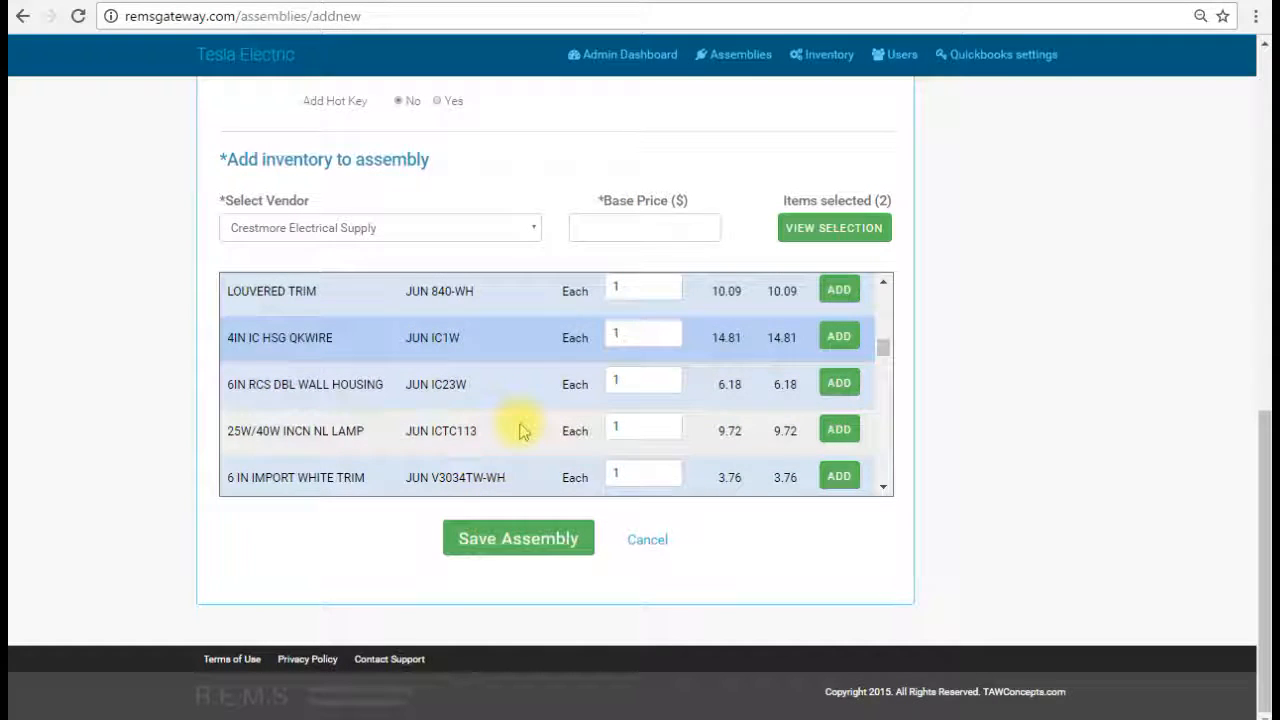
pyautogui.scroll(2, 521, 431)
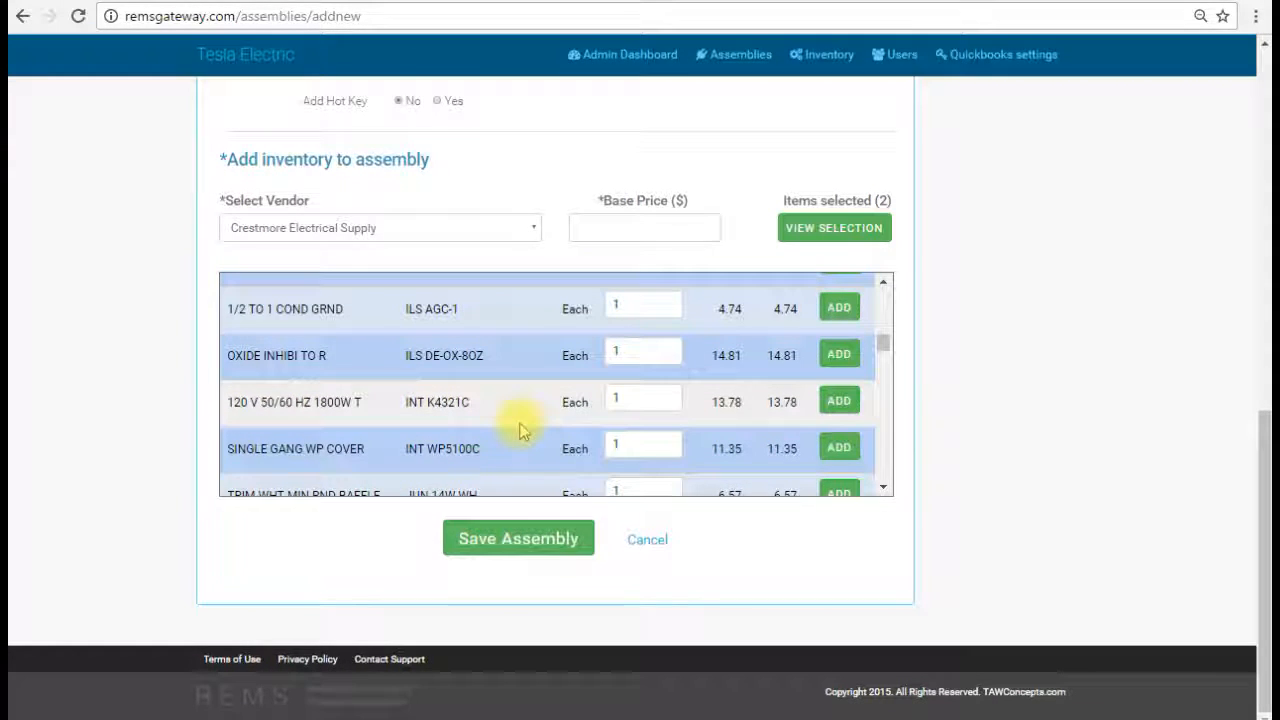
pyautogui.scroll(8, 521, 431)
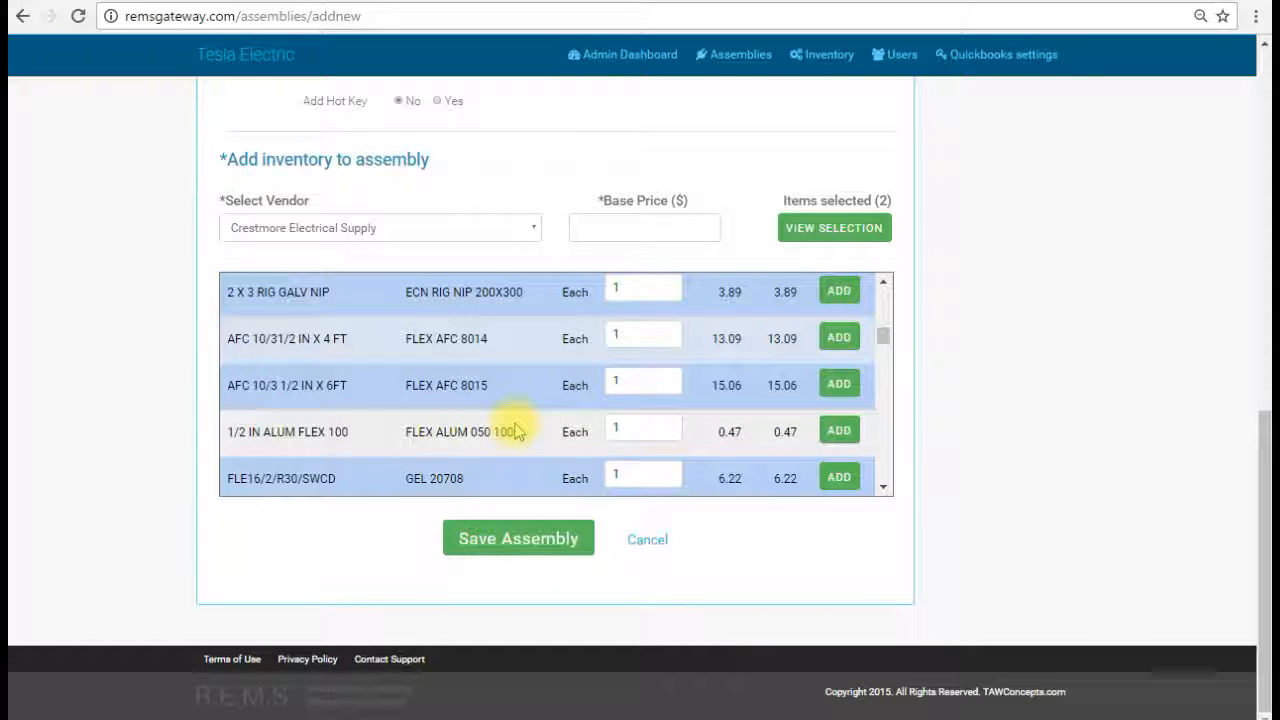
pyautogui.scroll(1, 515, 430)
pyautogui.scroll(5, 515, 428)
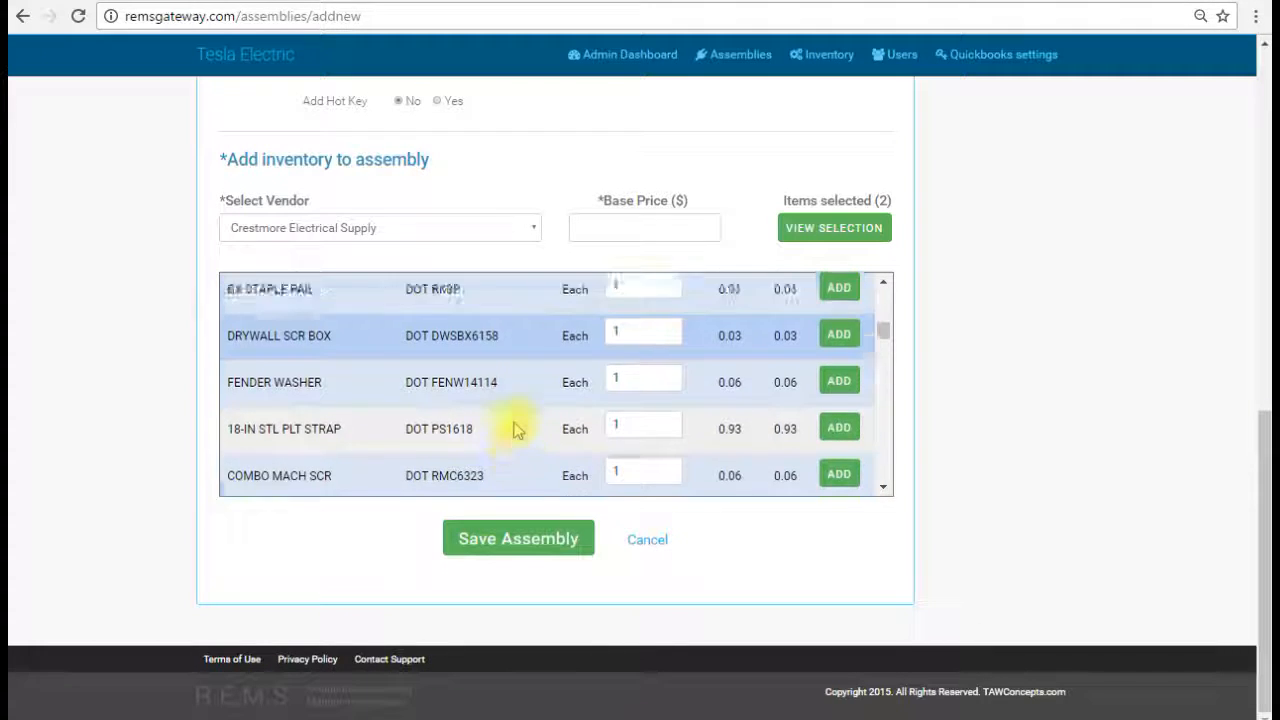
pyautogui.scroll(4, 515, 428)
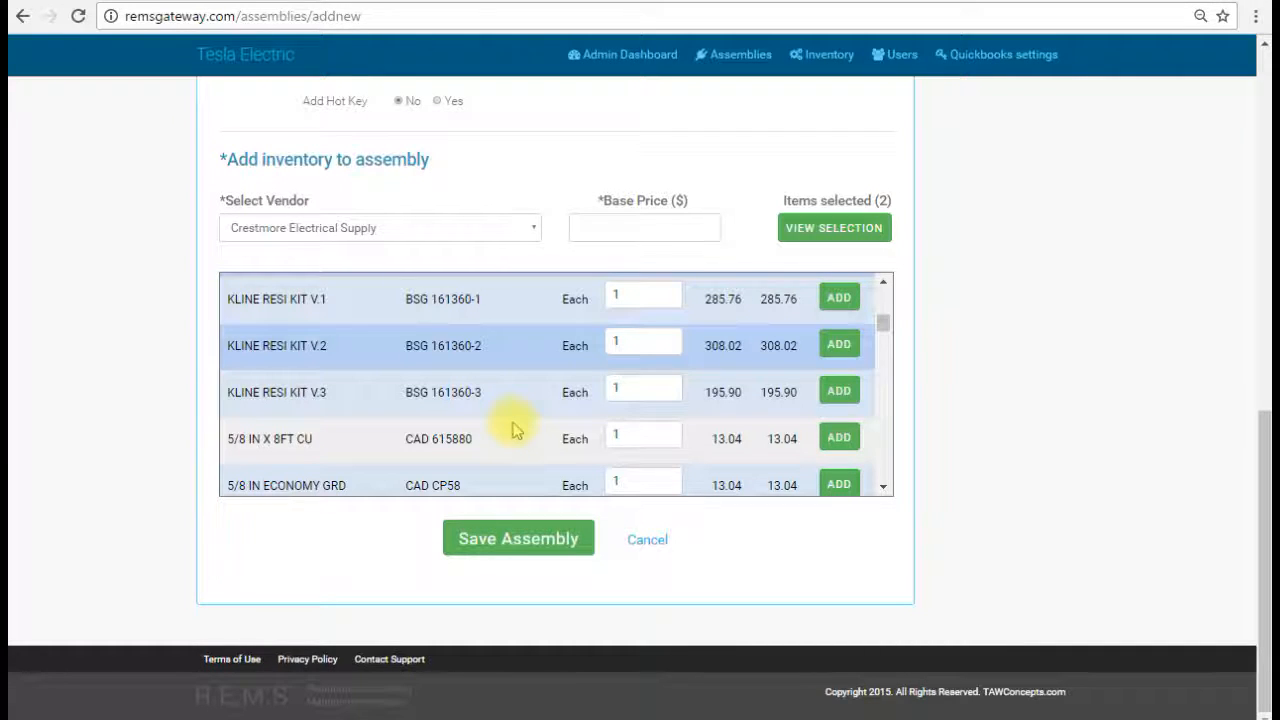
pyautogui.scroll(10, 512, 428)
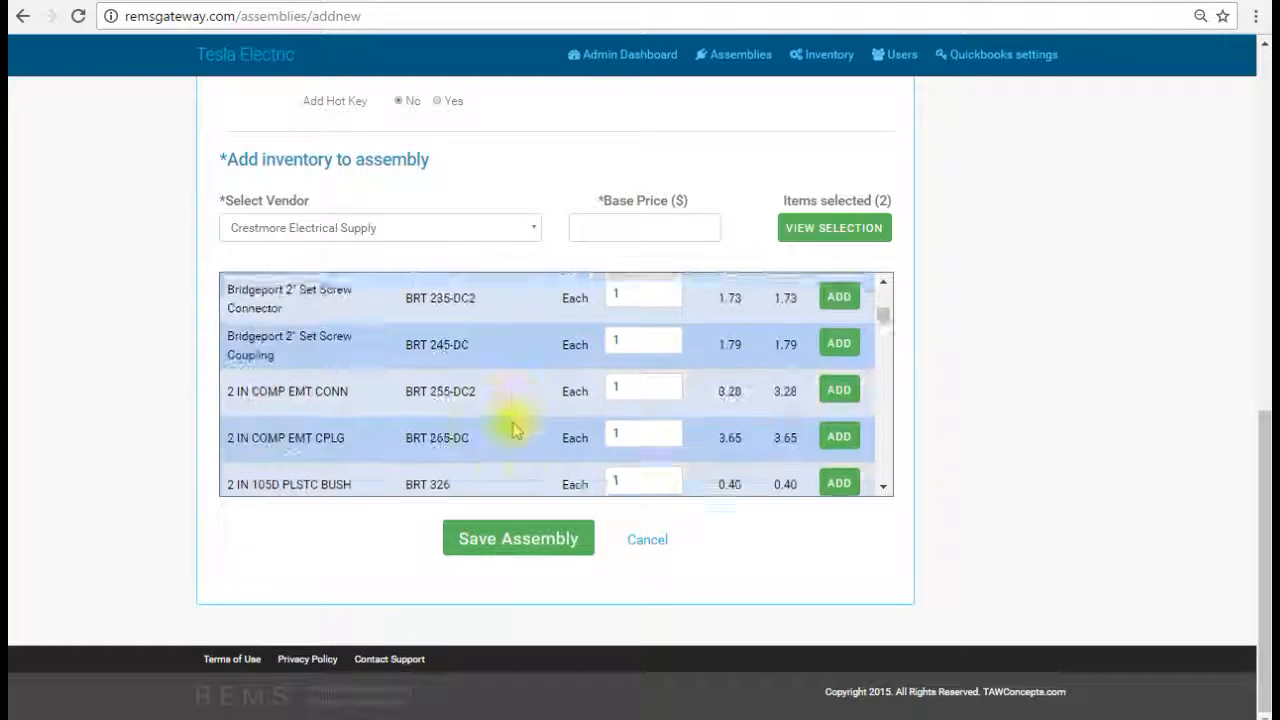
pyautogui.scroll(10, 512, 425)
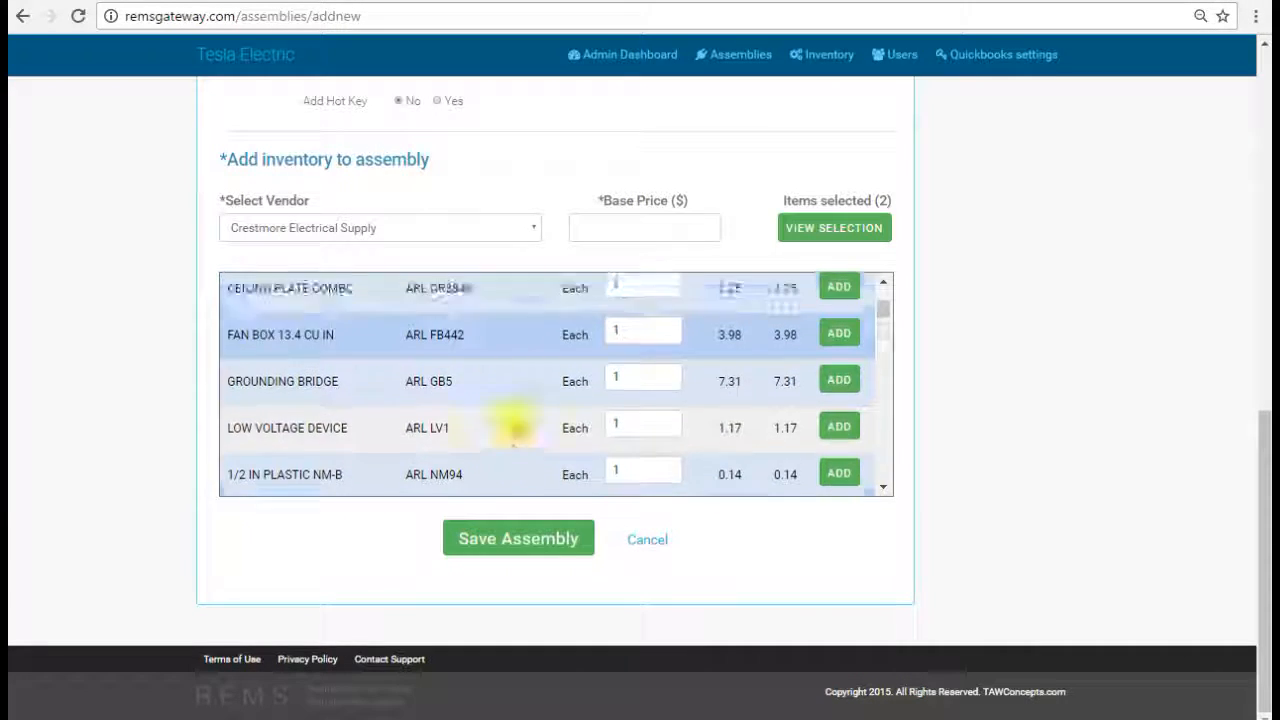
pyautogui.scroll(-15, 505, 427)
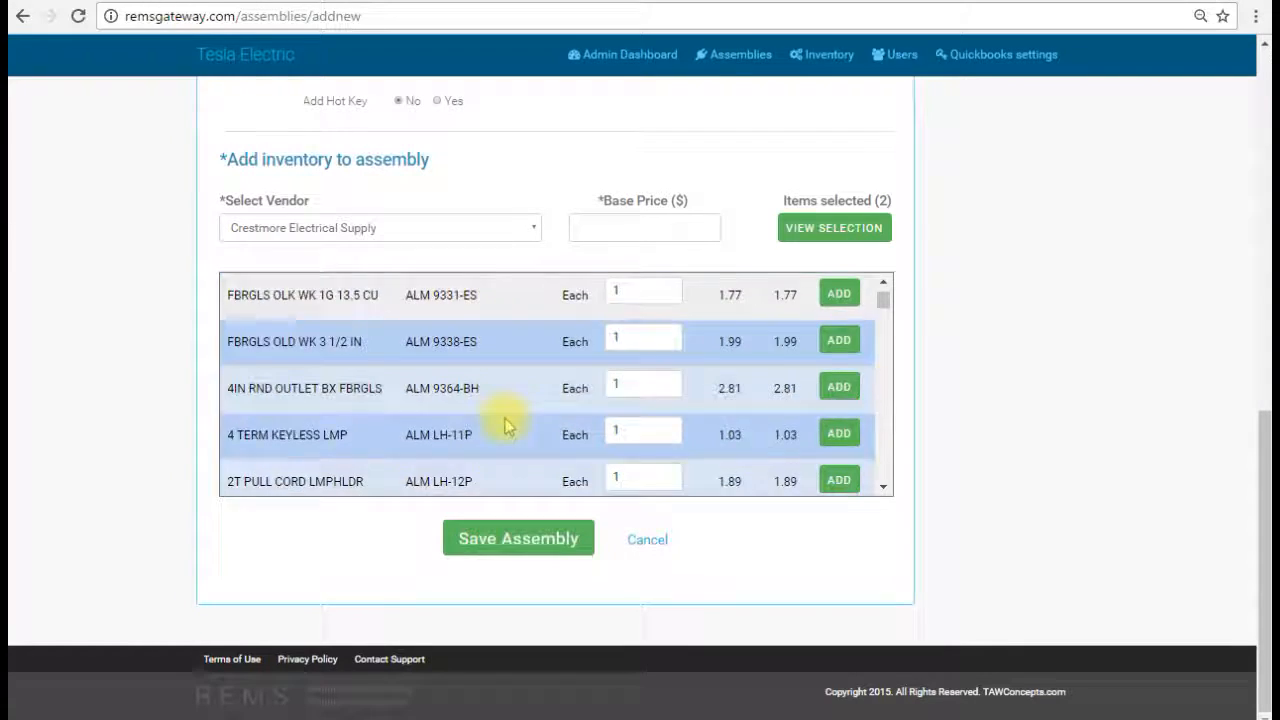
pyautogui.scroll(-8, 505, 427)
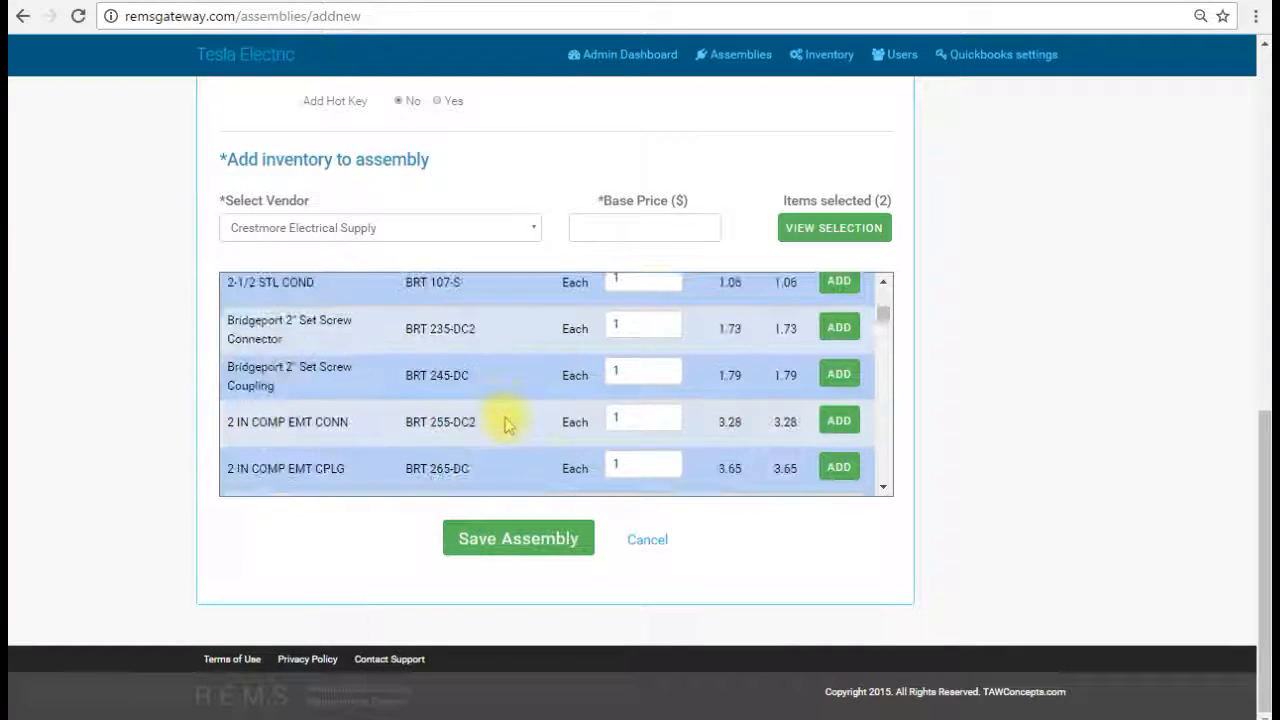
pyautogui.scroll(-12, 507, 400)
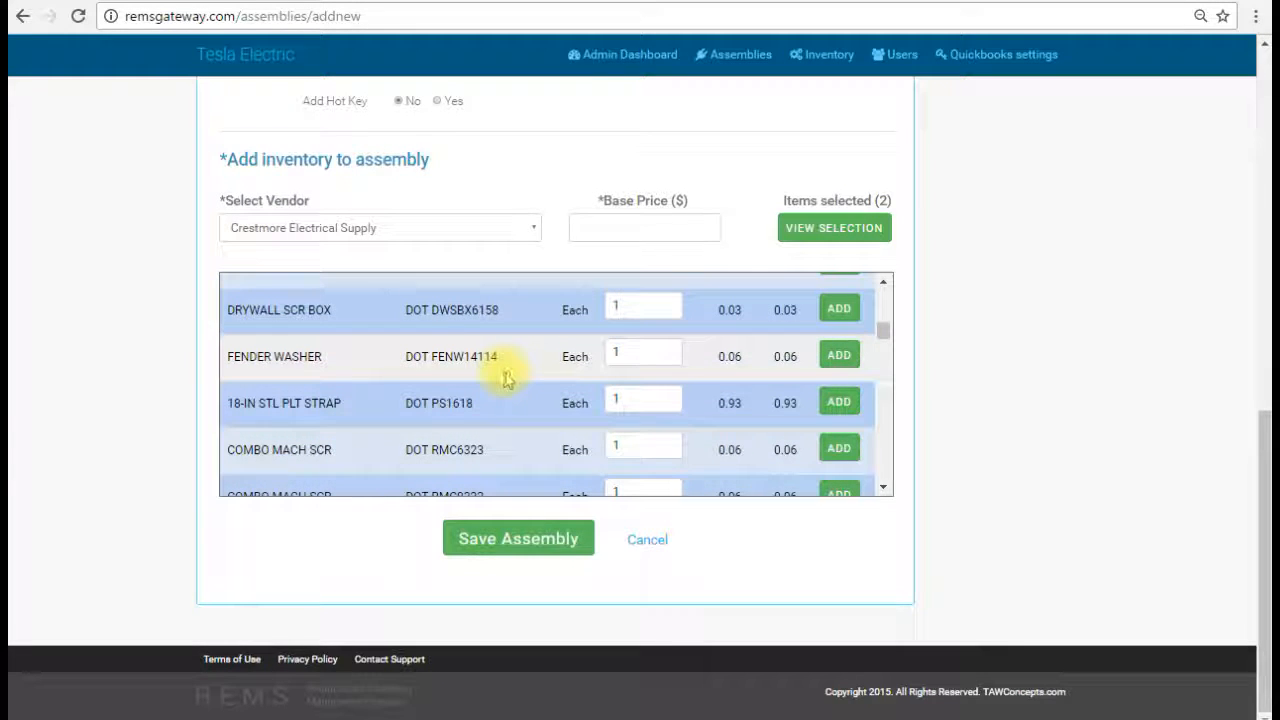
# - Set the assembly's base price to 900.00 dollars
pyautogui.scroll(1, 935, 331)
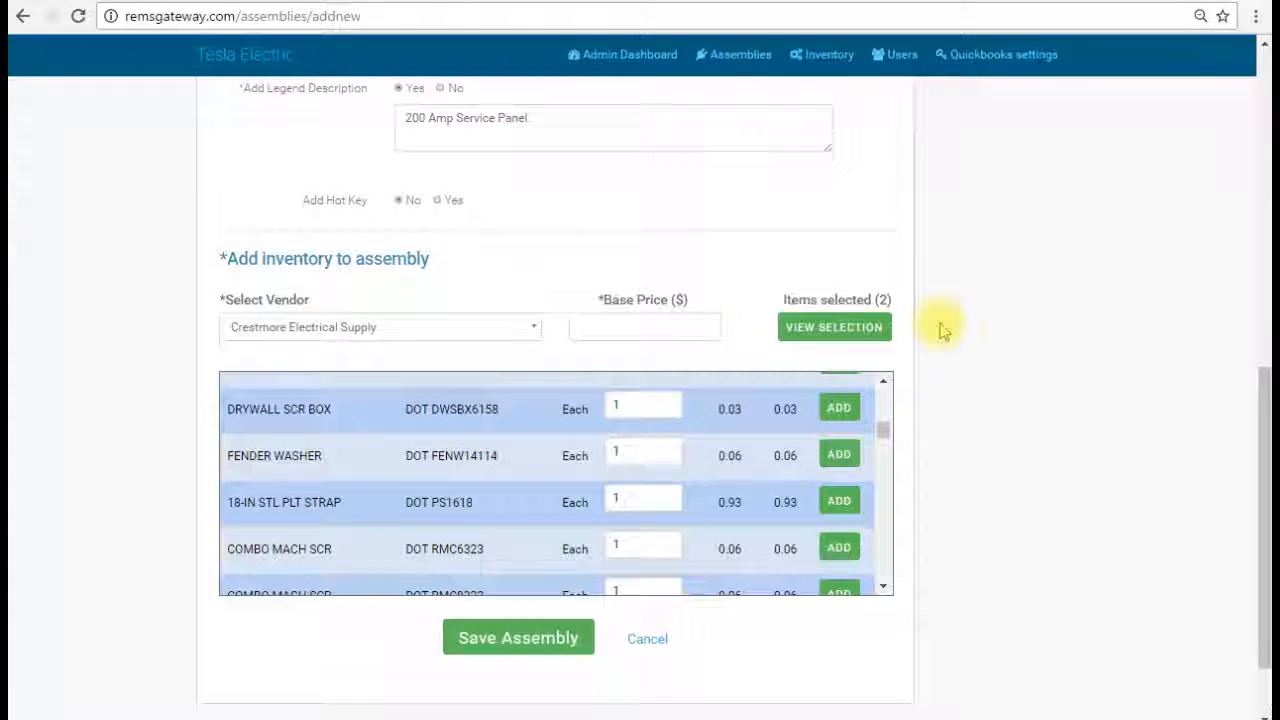
pyautogui.scroll(1, 937, 330)
pyautogui.scroll(-2, 920, 340)
pyautogui.click(670, 238)
pyautogui.write('900.000')
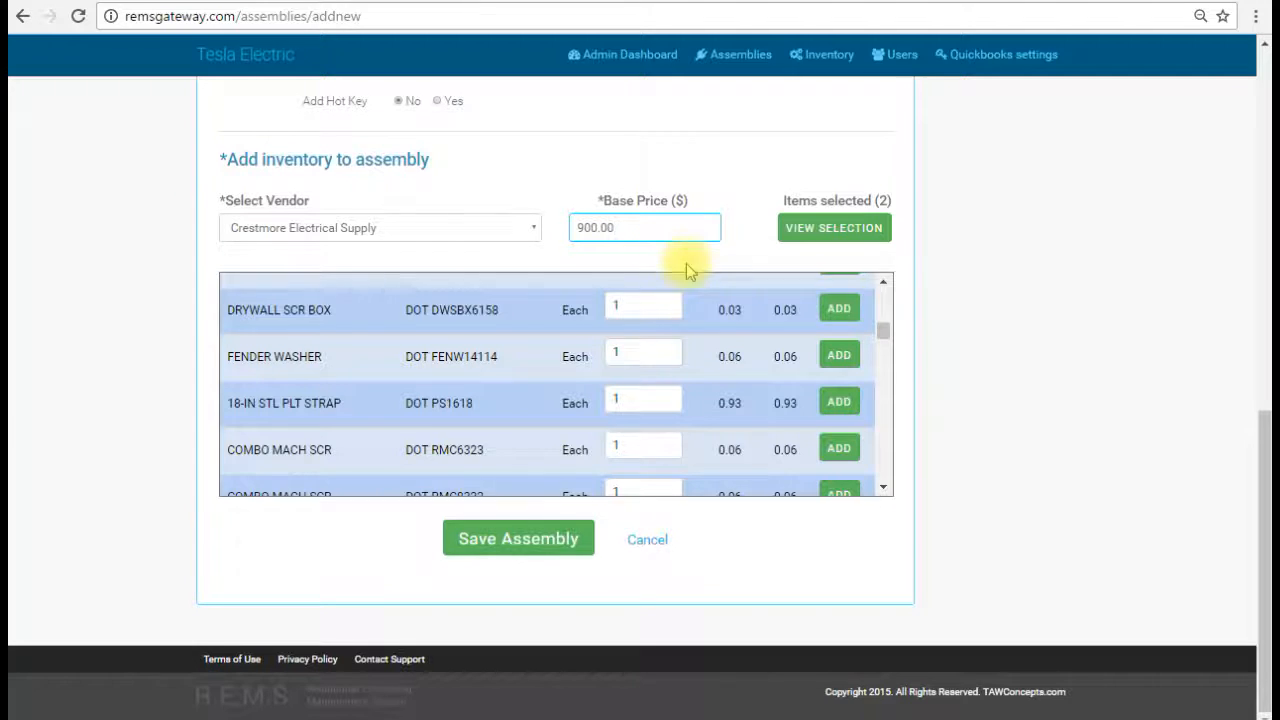
# - Review the assembly's type, name, category, description, positions, icon and legend entries, including the choices for the number of positions
pyautogui.scroll(-5, 729, 423)
pyautogui.scroll(3, 729, 432)
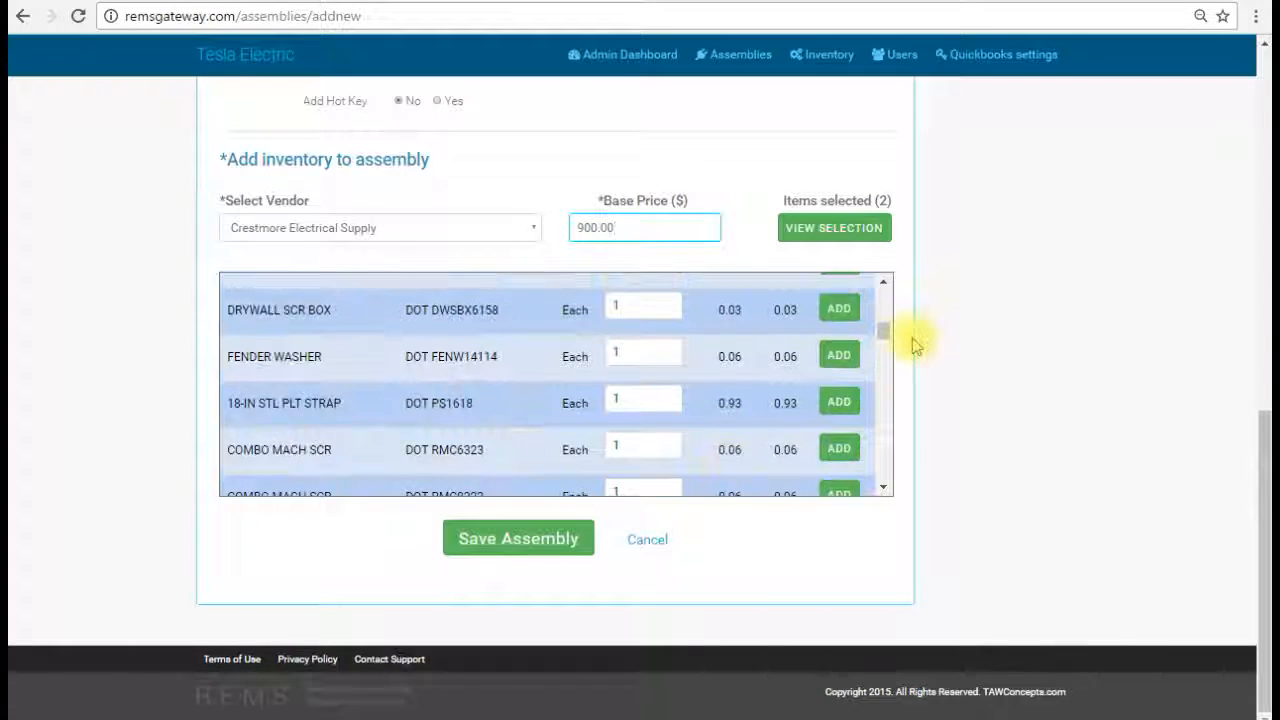
pyautogui.scroll(7, 914, 340)
pyautogui.scroll(-1, 912, 343)
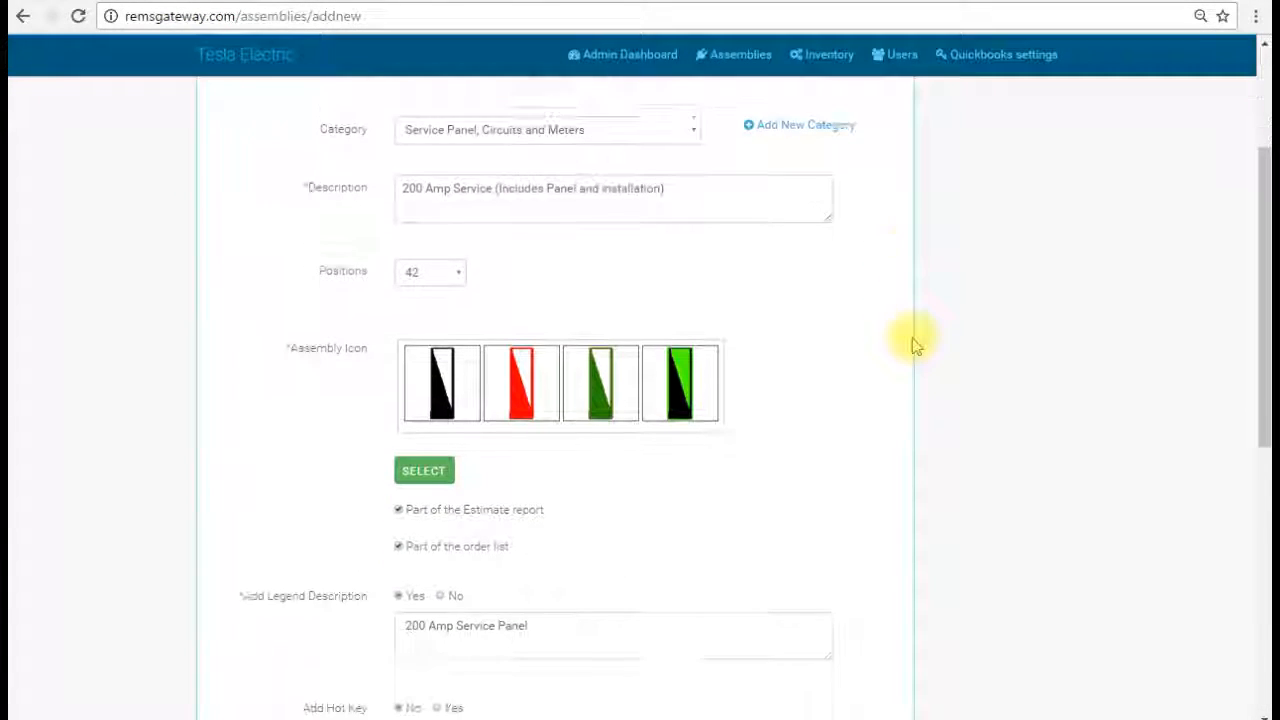
pyautogui.scroll(3, 912, 343)
pyautogui.scroll(-3, 911, 343)
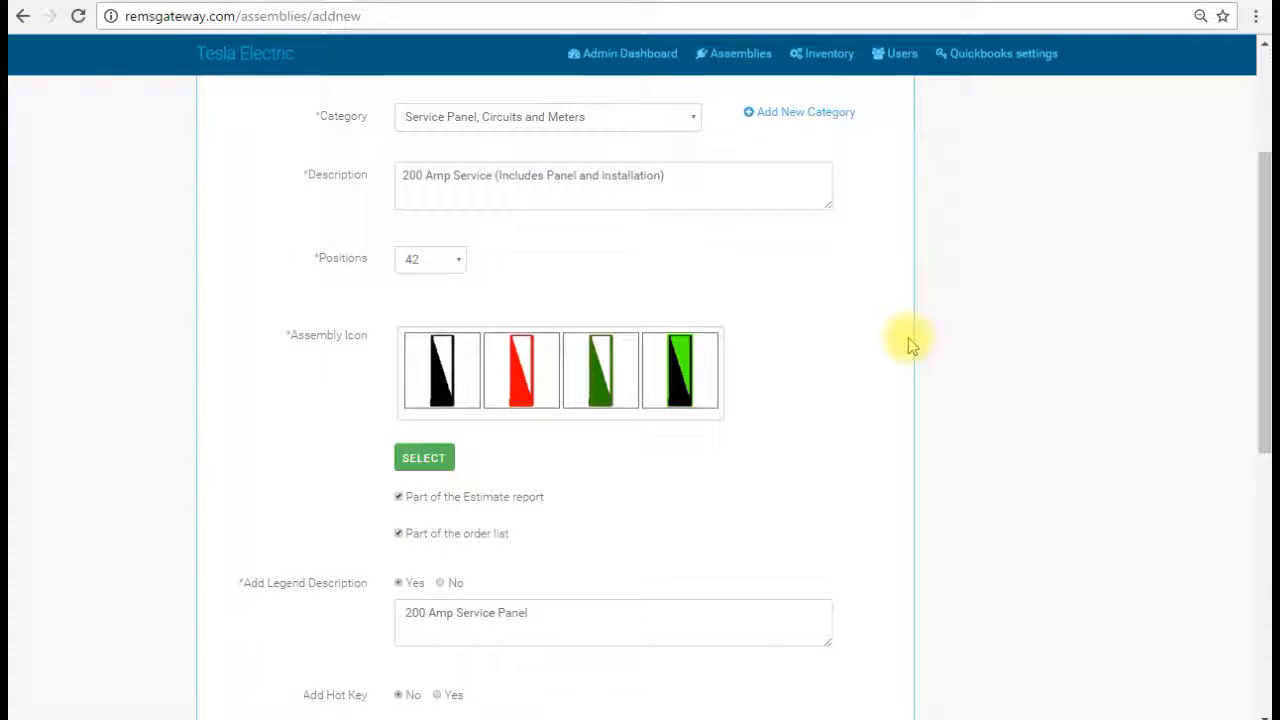
pyautogui.scroll(3, 910, 343)
pyautogui.scroll(-1, 910, 343)
pyautogui.scroll(-1, 910, 343)
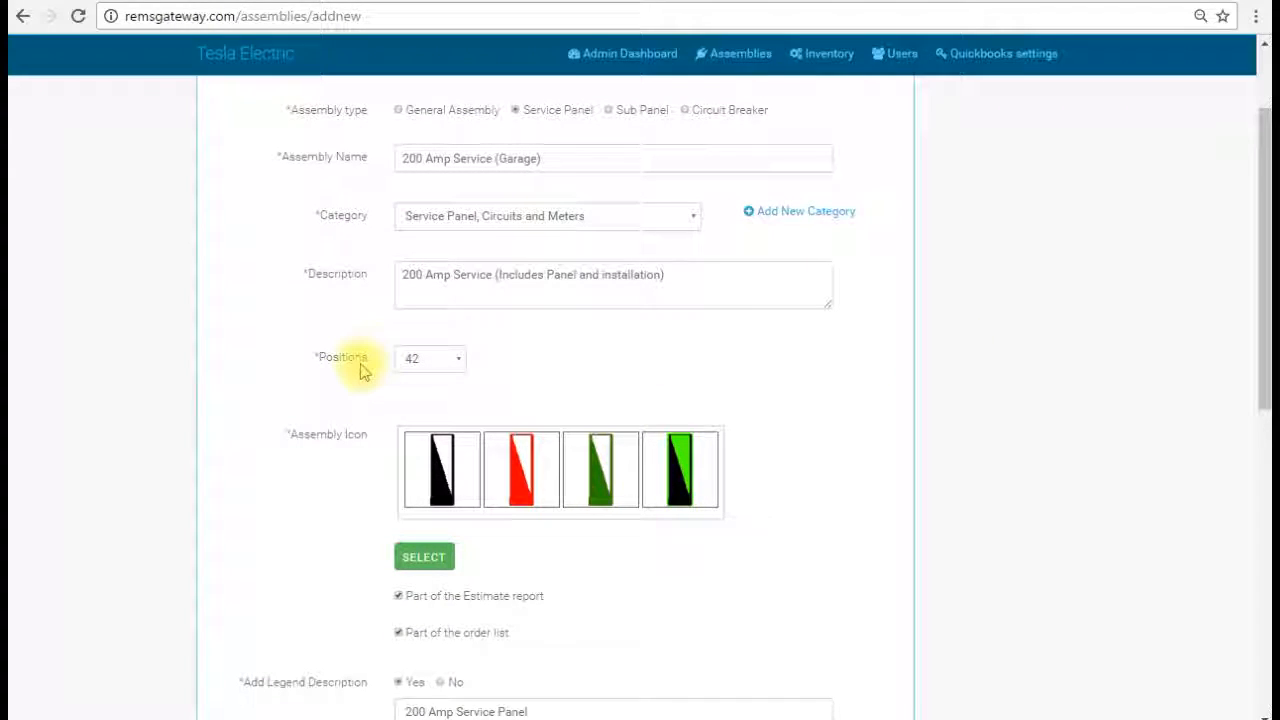
pyautogui.click(460, 366)
pyautogui.click(462, 366)
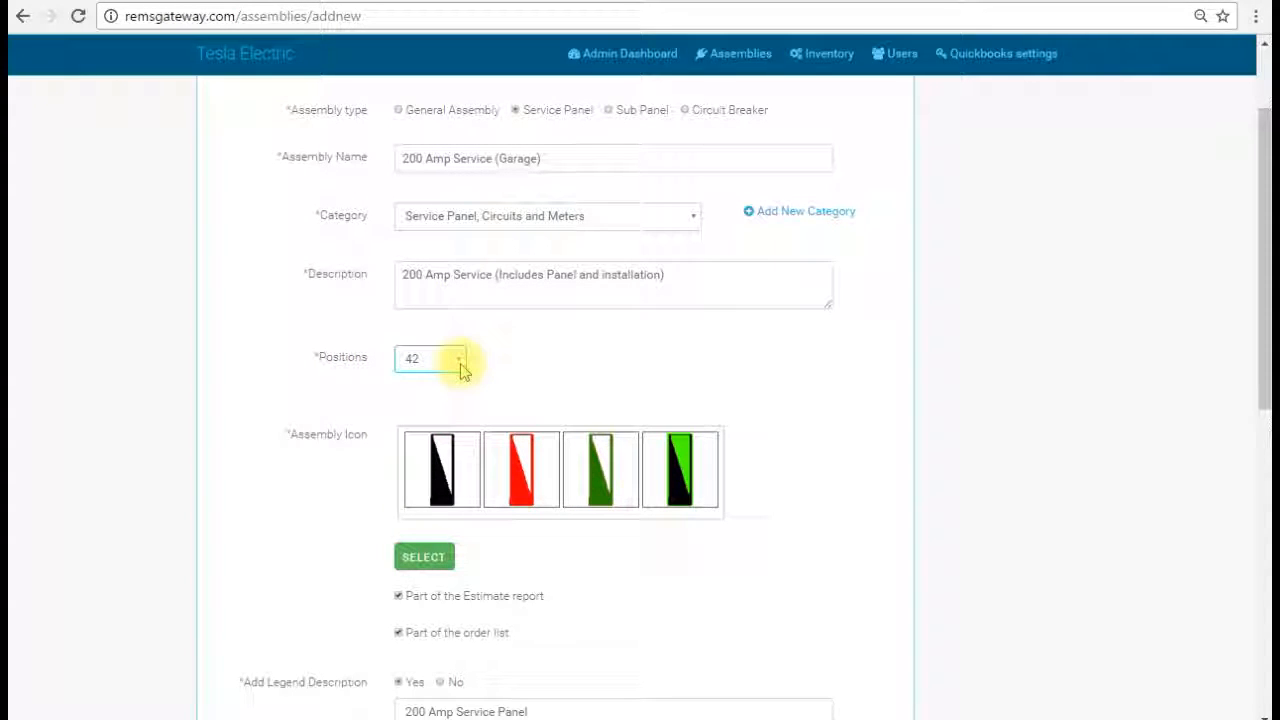
pyautogui.scroll(-4, 814, 366)
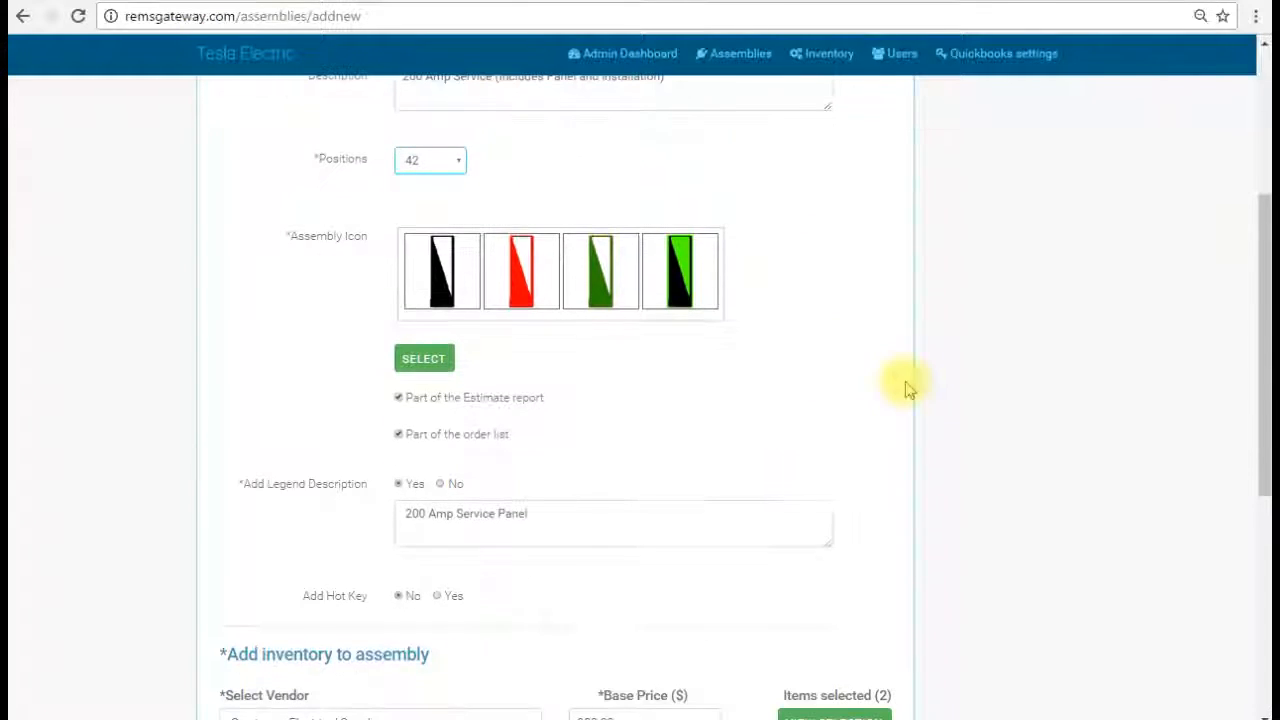
pyautogui.scroll(-2, 908, 385)
pyautogui.scroll(8, 908, 380)
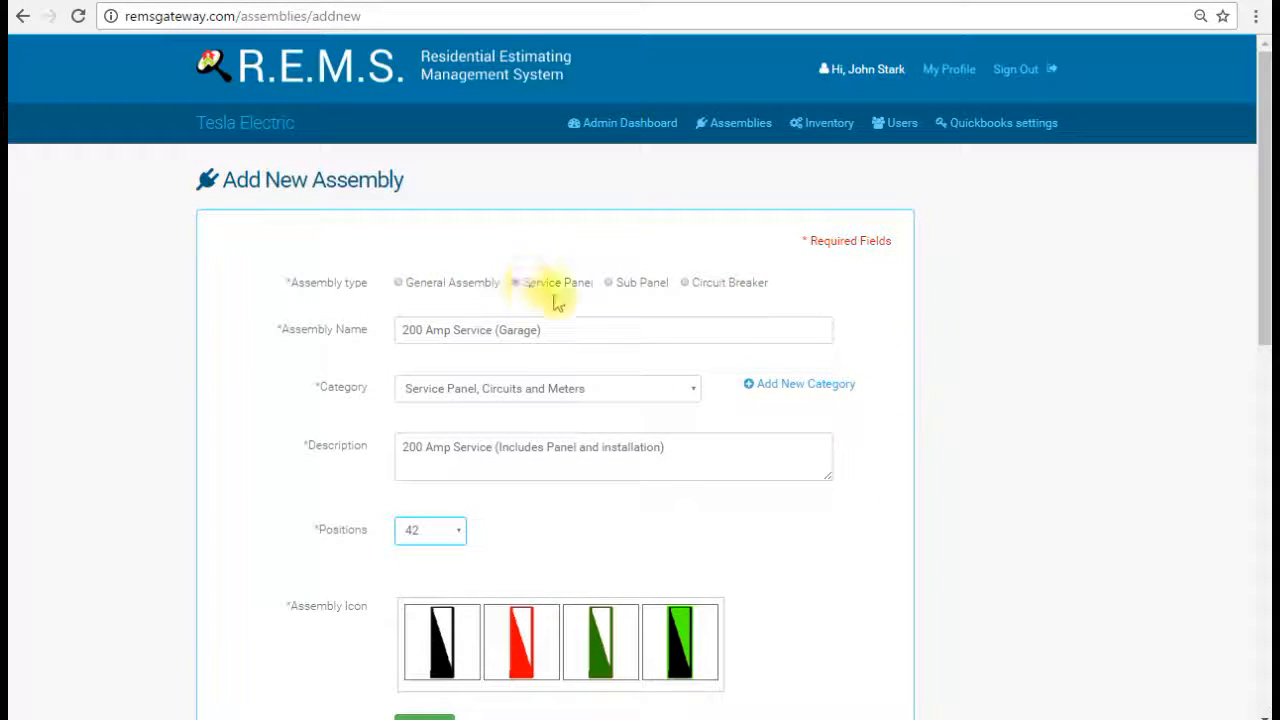
# - Save the 200 Amp Service (Garage) assembly
pyautogui.scroll(-8, 953, 438)
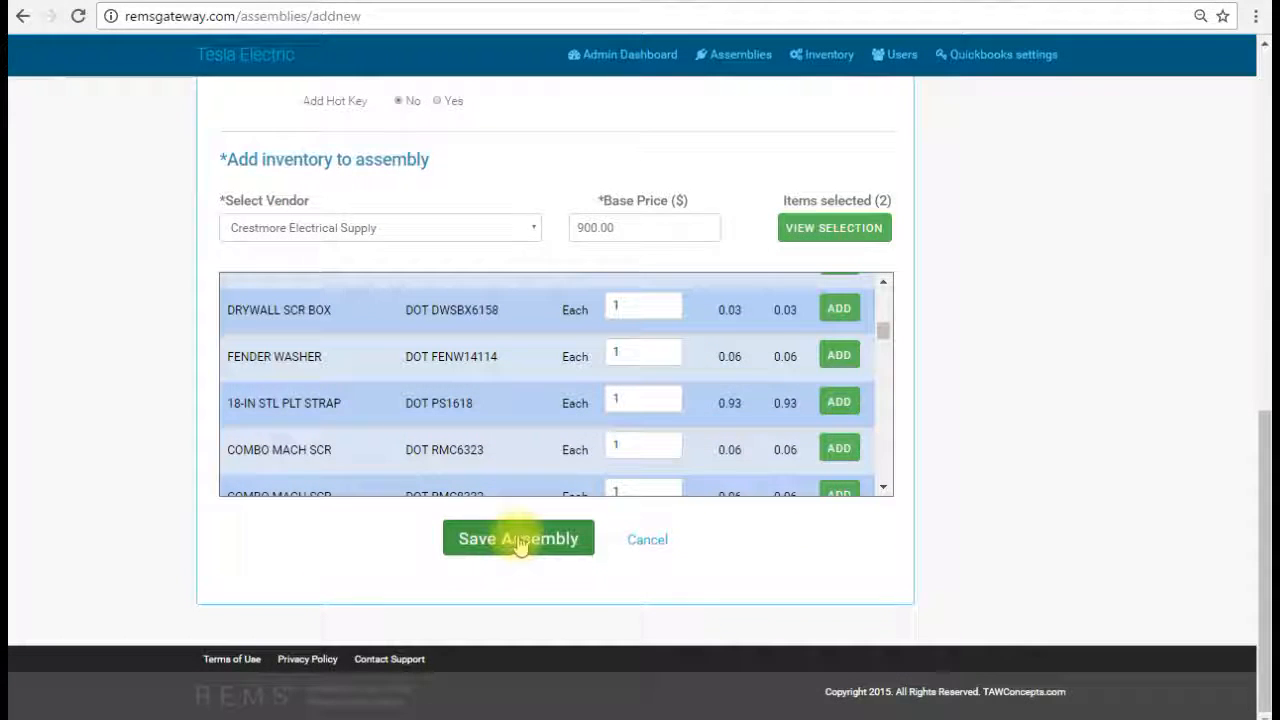
pyautogui.click(518, 540)
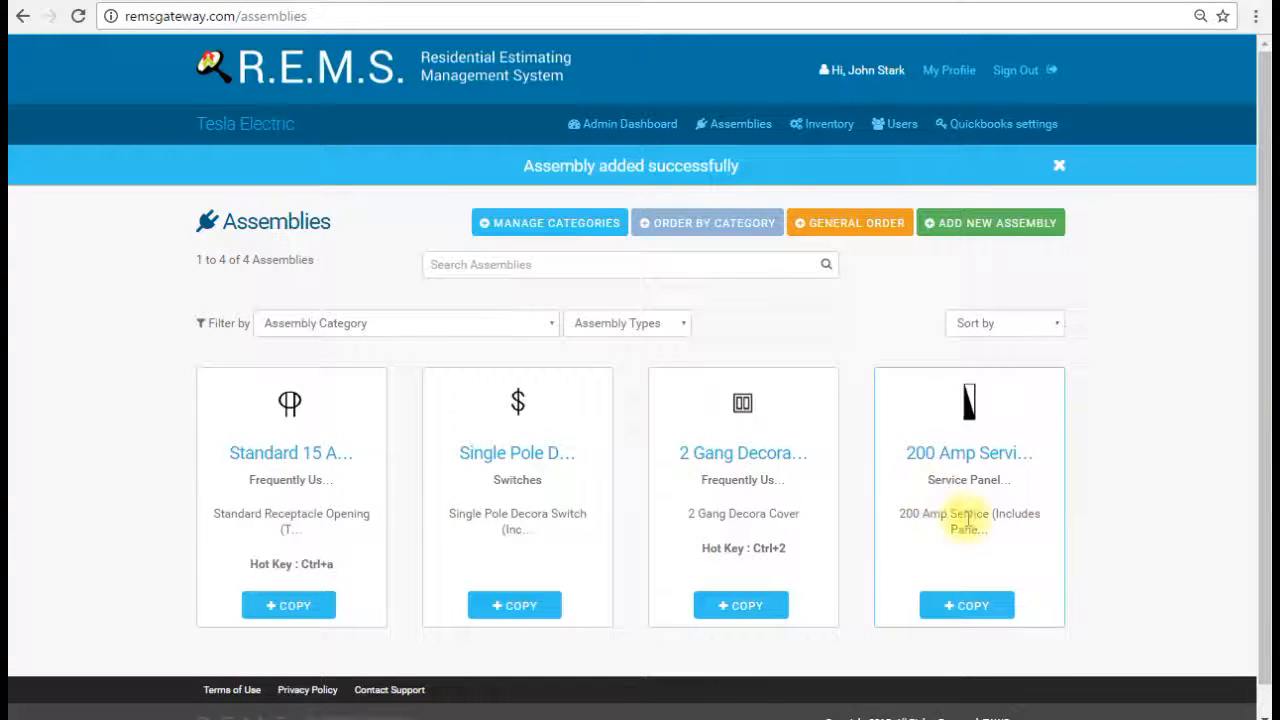
# - Start a new assembly and set its assembly type to Sub Panel
pyautogui.click(955, 232)
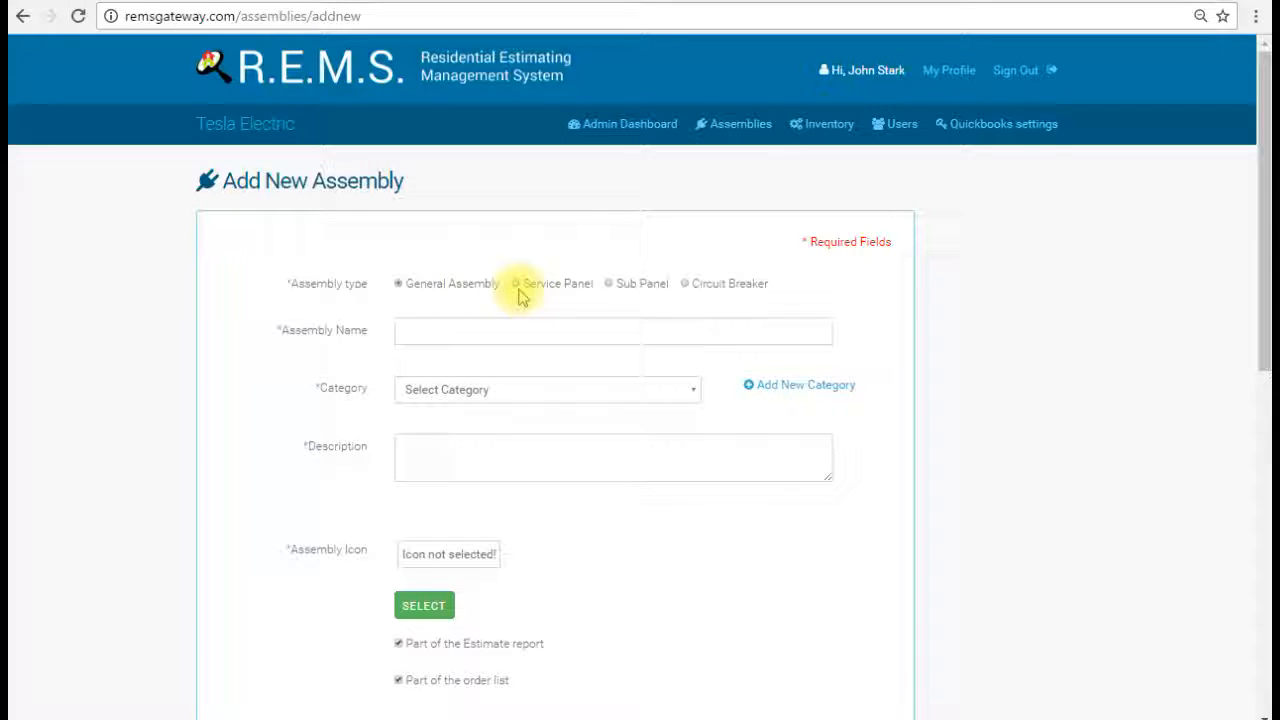
pyautogui.click(608, 284)
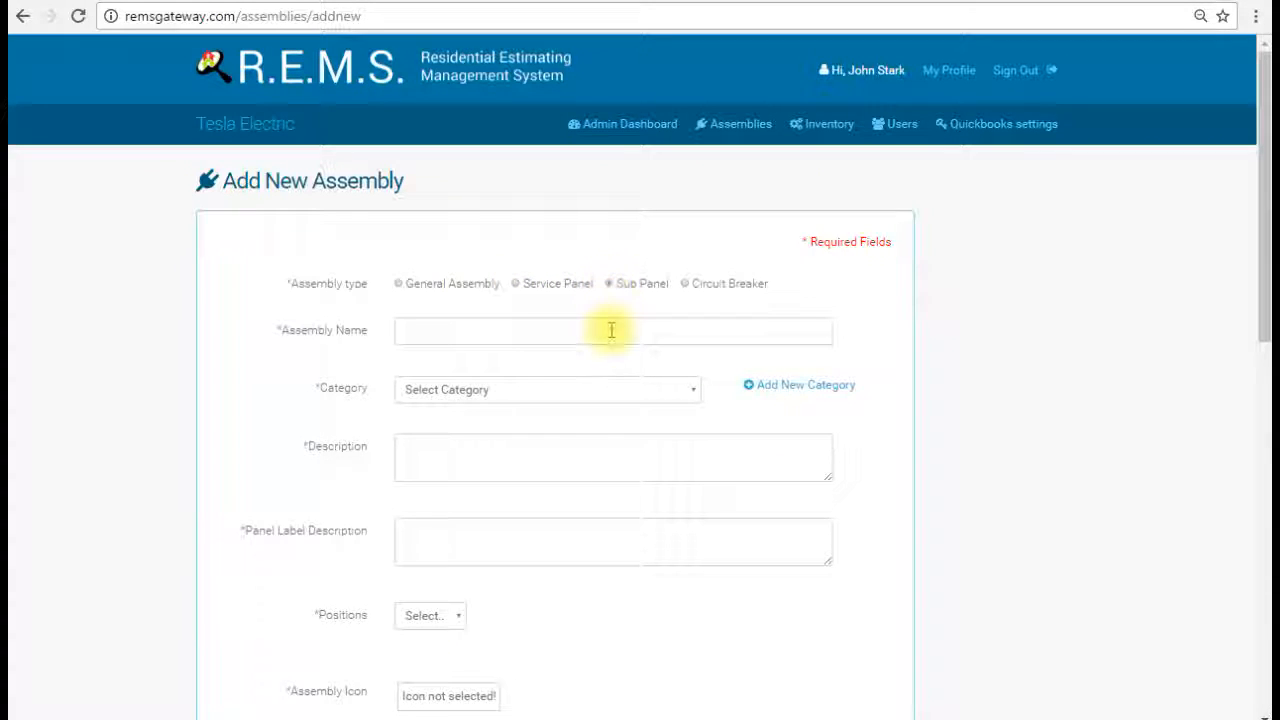
pyautogui.scroll(-2, 553, 443)
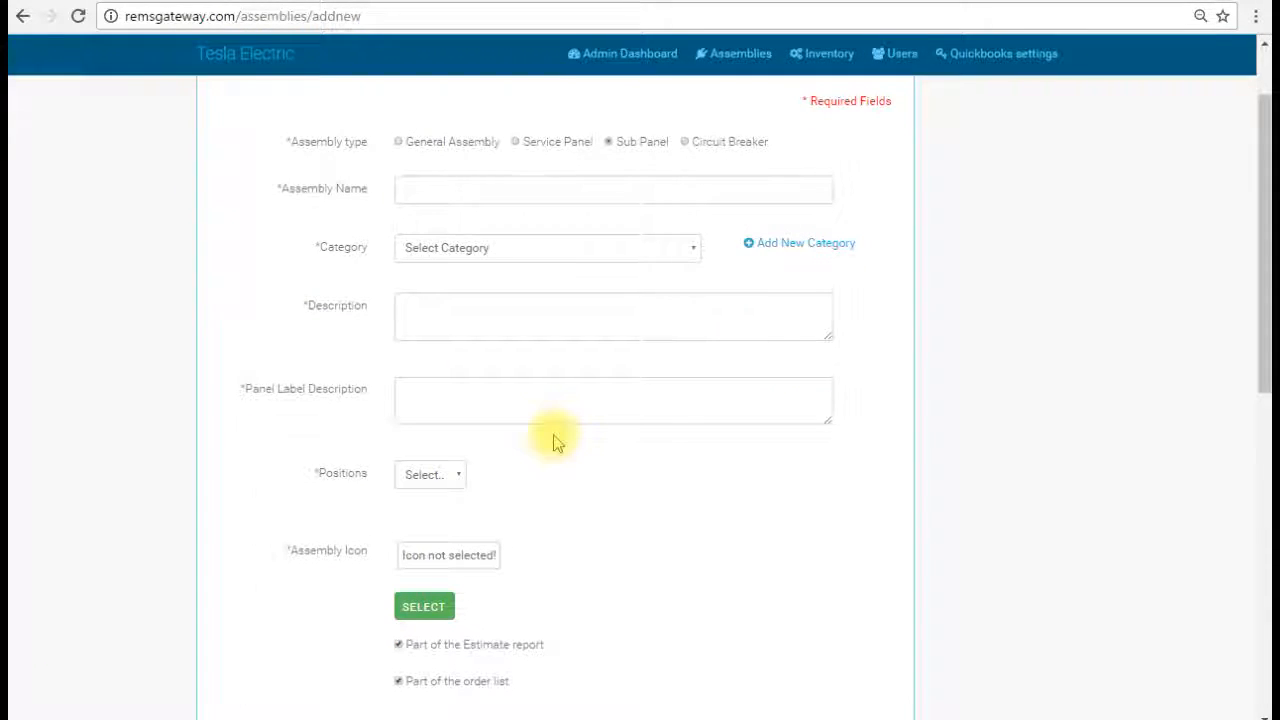
# - Examine the fields of the sub panel assembly form, including Panel Label Description and the available Positions options
pyautogui.click(496, 400)
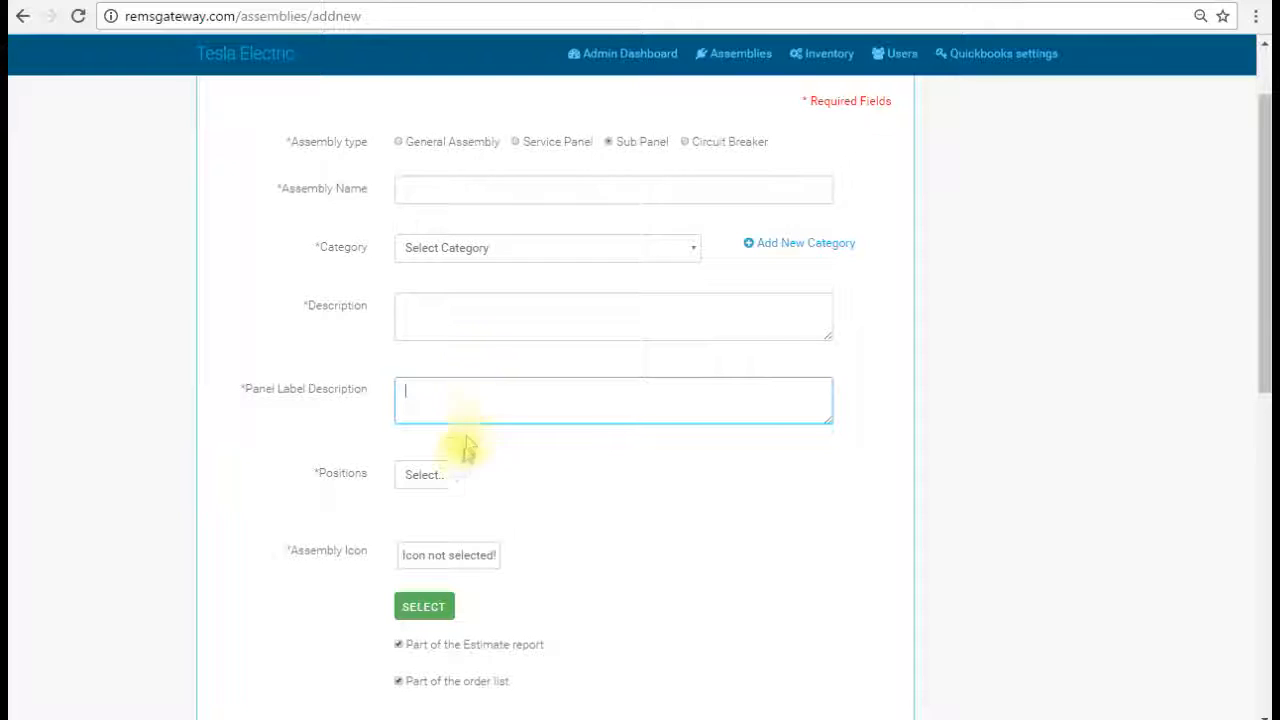
pyautogui.click(457, 474)
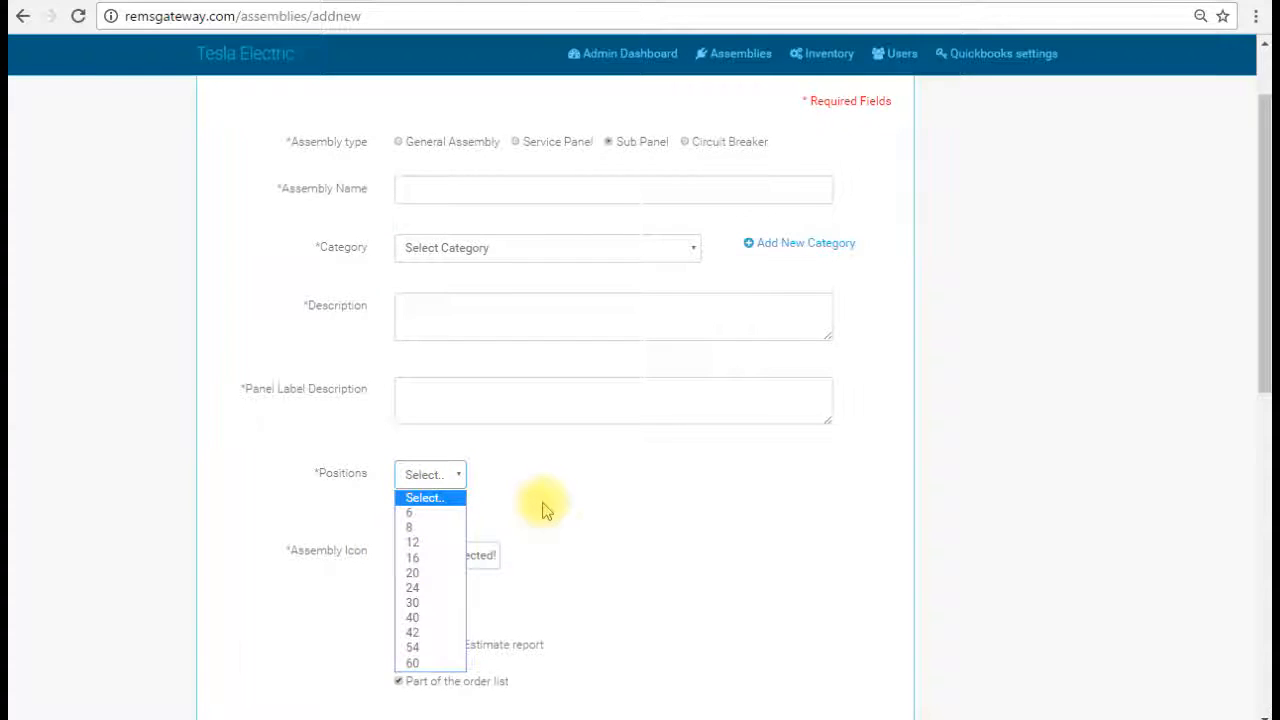
pyautogui.scroll(-1, 563, 500)
pyautogui.scroll(3, 565, 502)
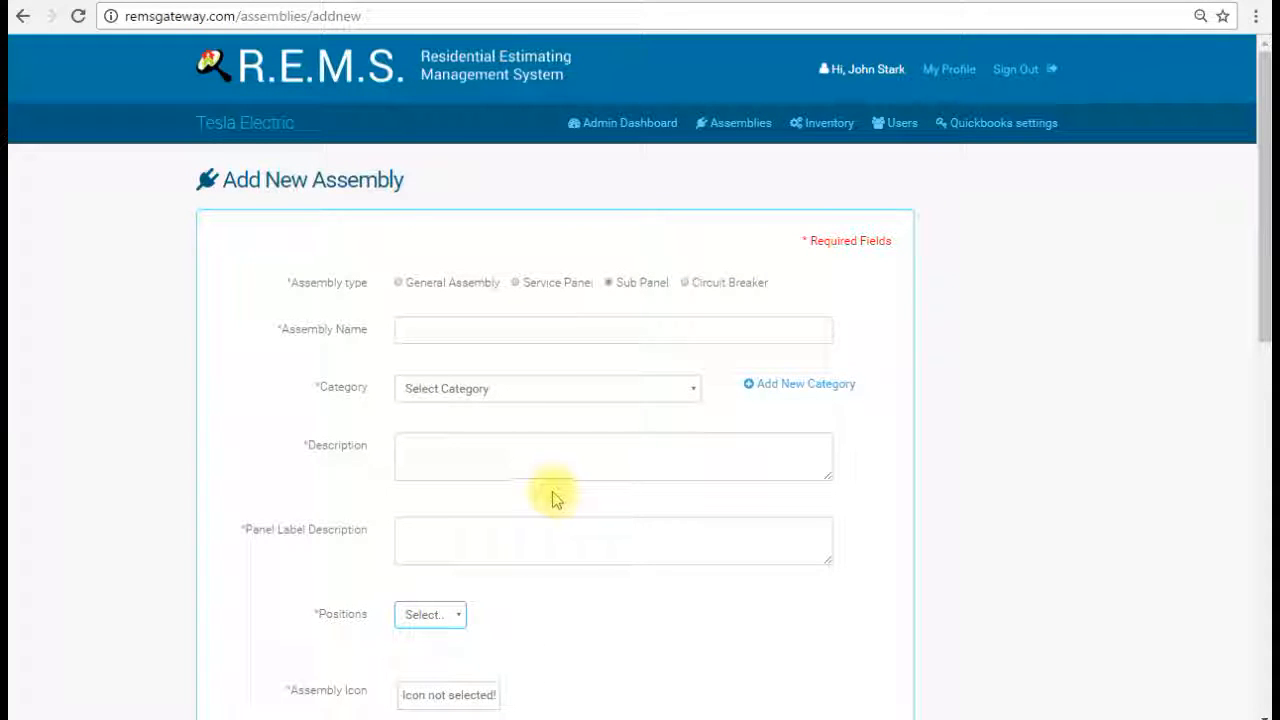
pyautogui.scroll(-1, 577, 523)
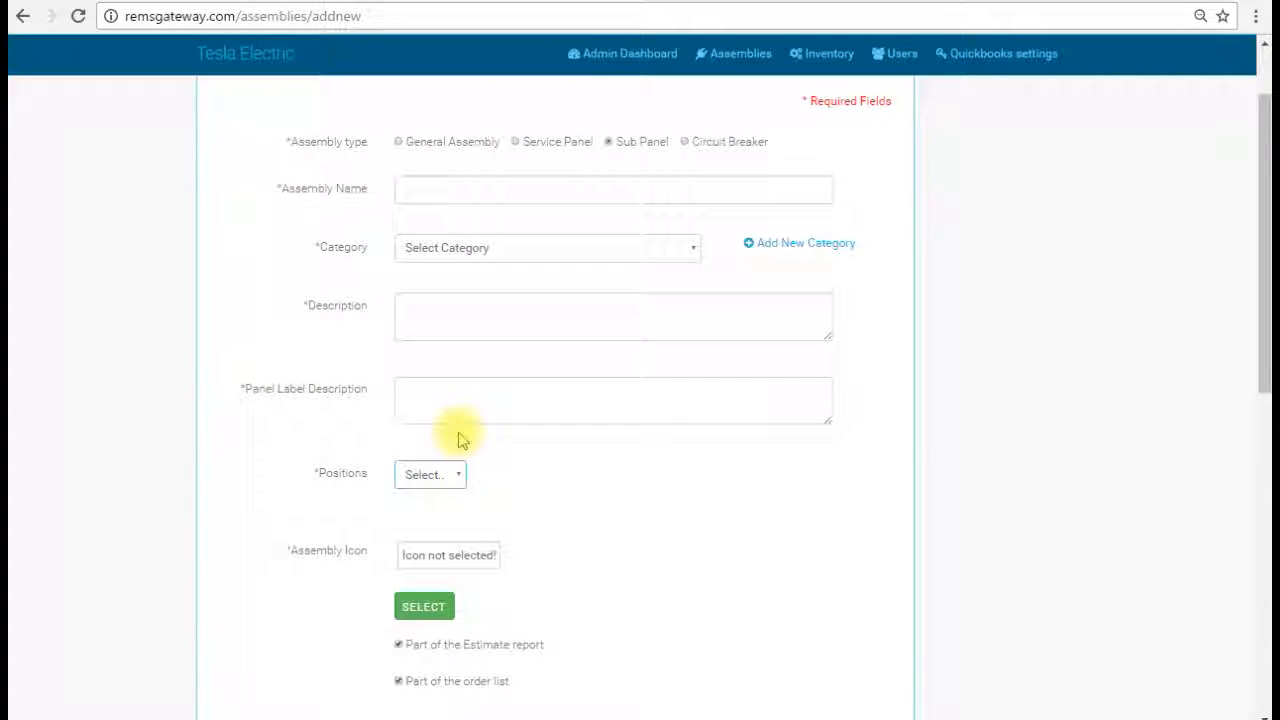
pyautogui.scroll(1, 508, 414)
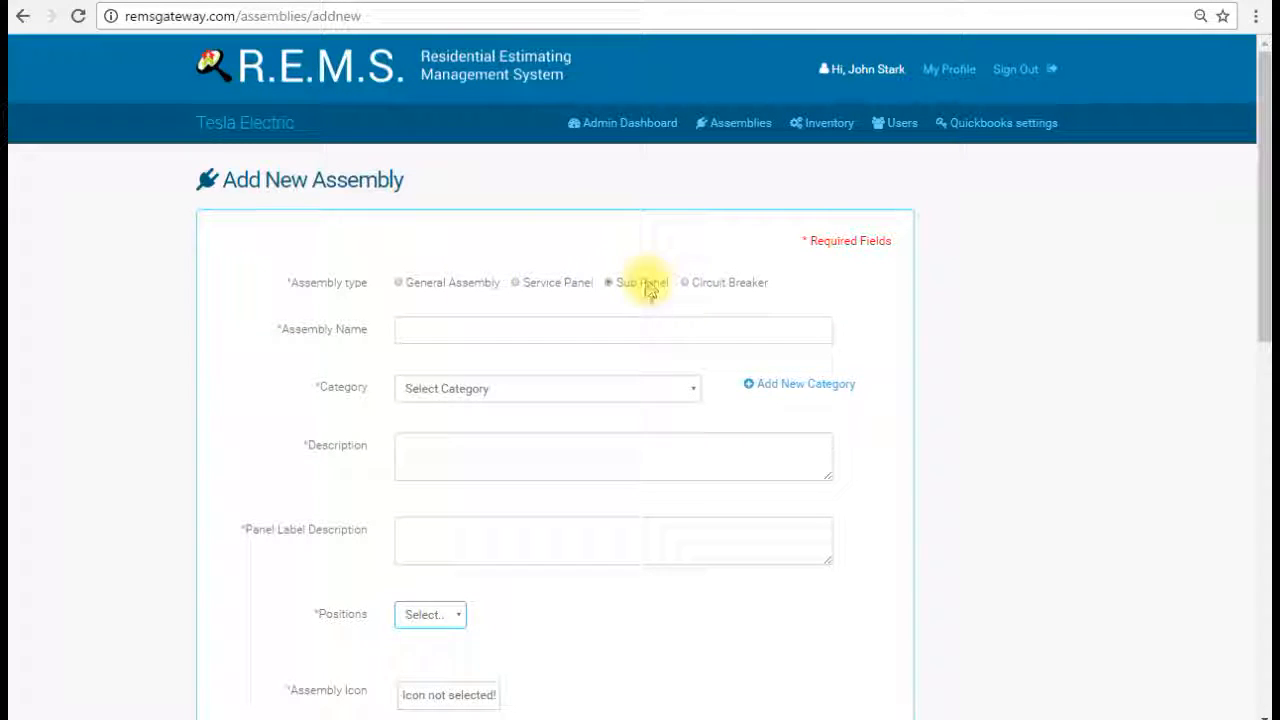
pyautogui.scroll(-1, 634, 443)
pyautogui.scroll(1, 614, 459)
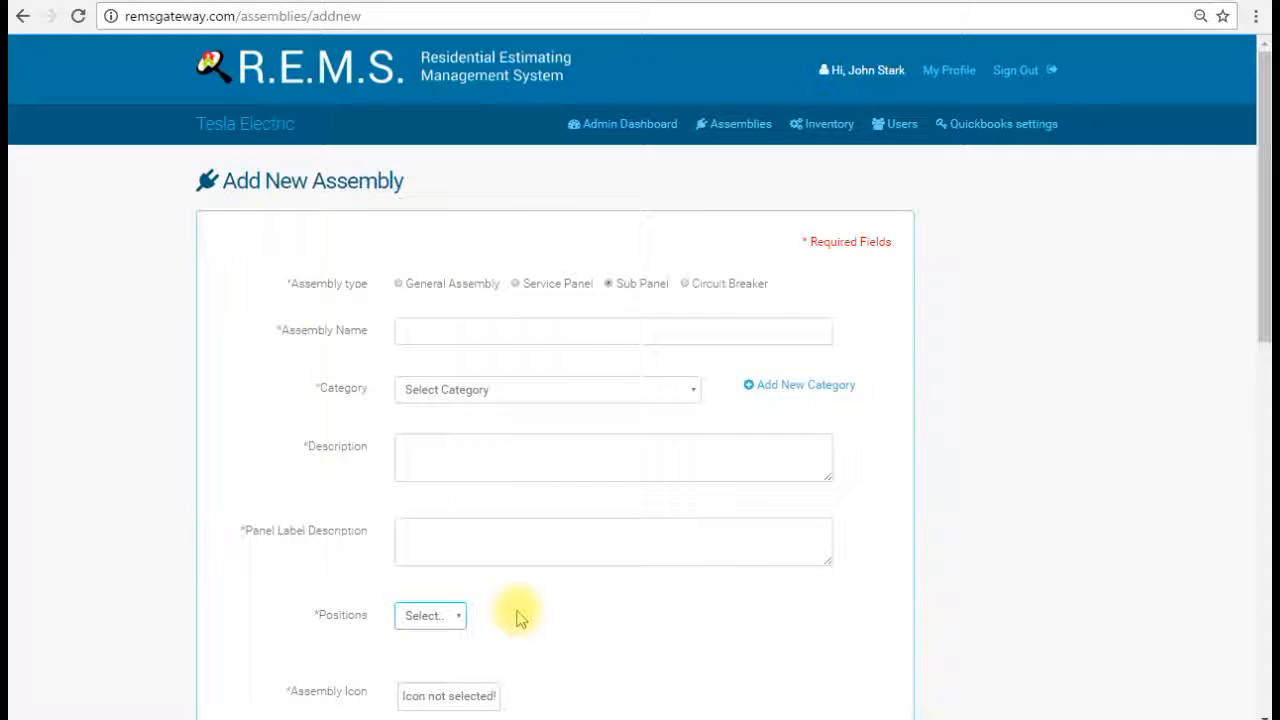
pyautogui.scroll(-2, 518, 615)
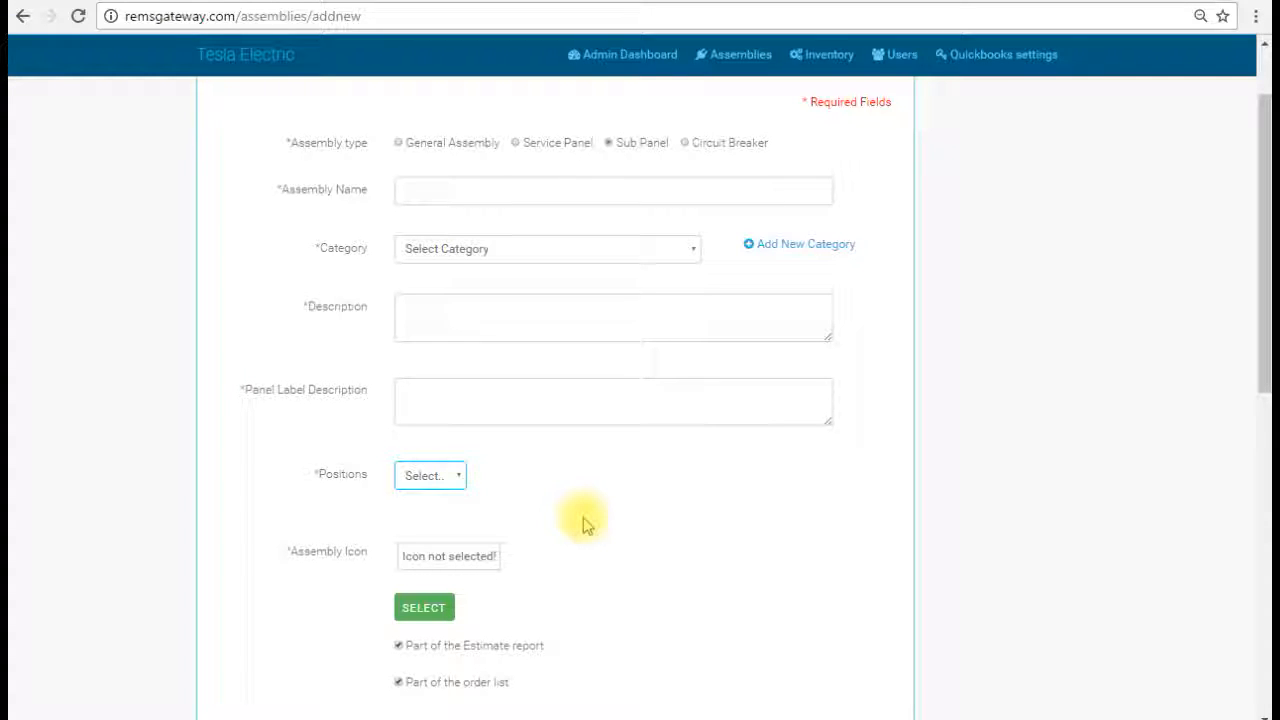
# - Set the sub panel's number of positions to 24
pyautogui.click(460, 477)
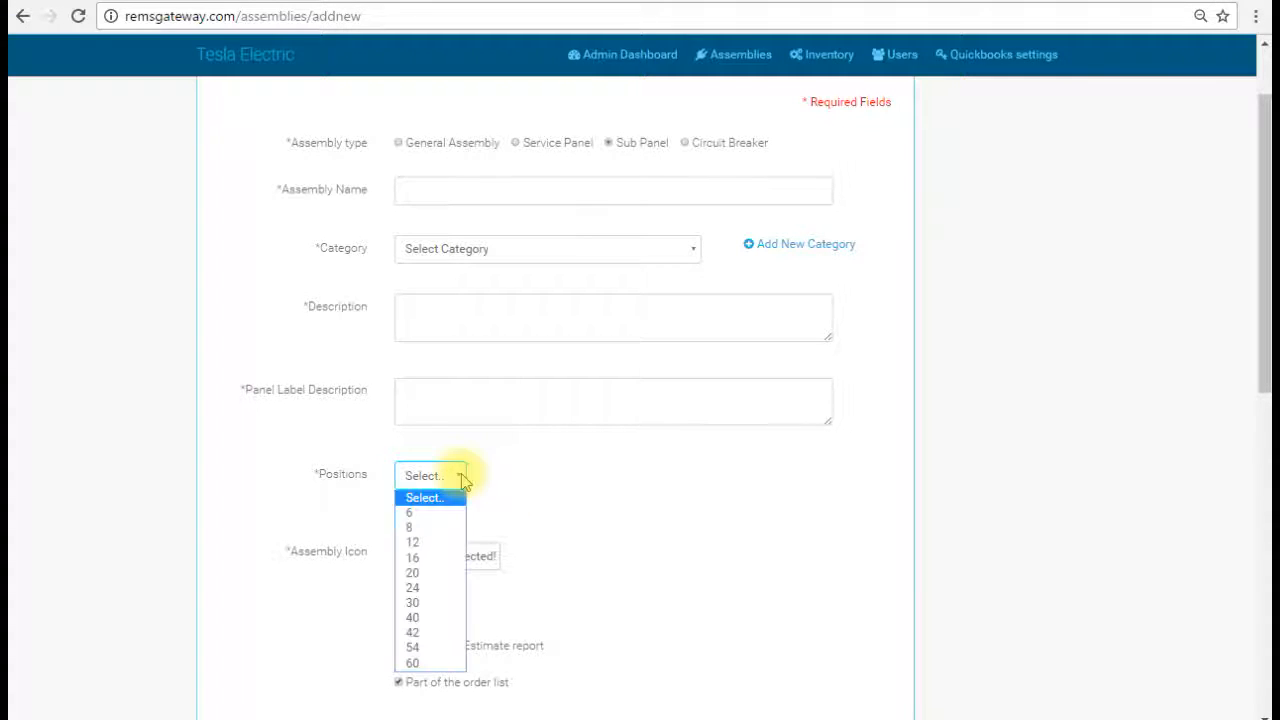
pyautogui.click(449, 588)
pyautogui.scroll(2, 523, 486)
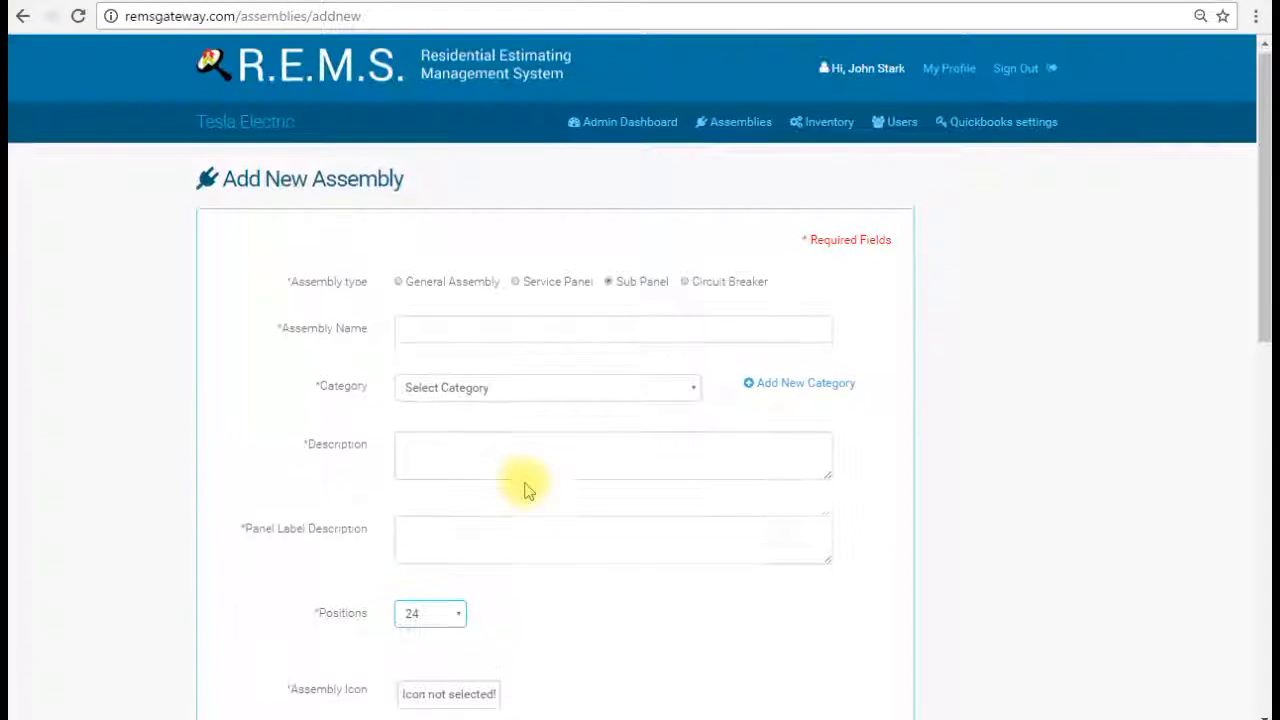
# - Name the assembly "24 Position Sub Panel" and assign it to the category "Service Panel, Circuits and Meters"
pyautogui.click(463, 333)
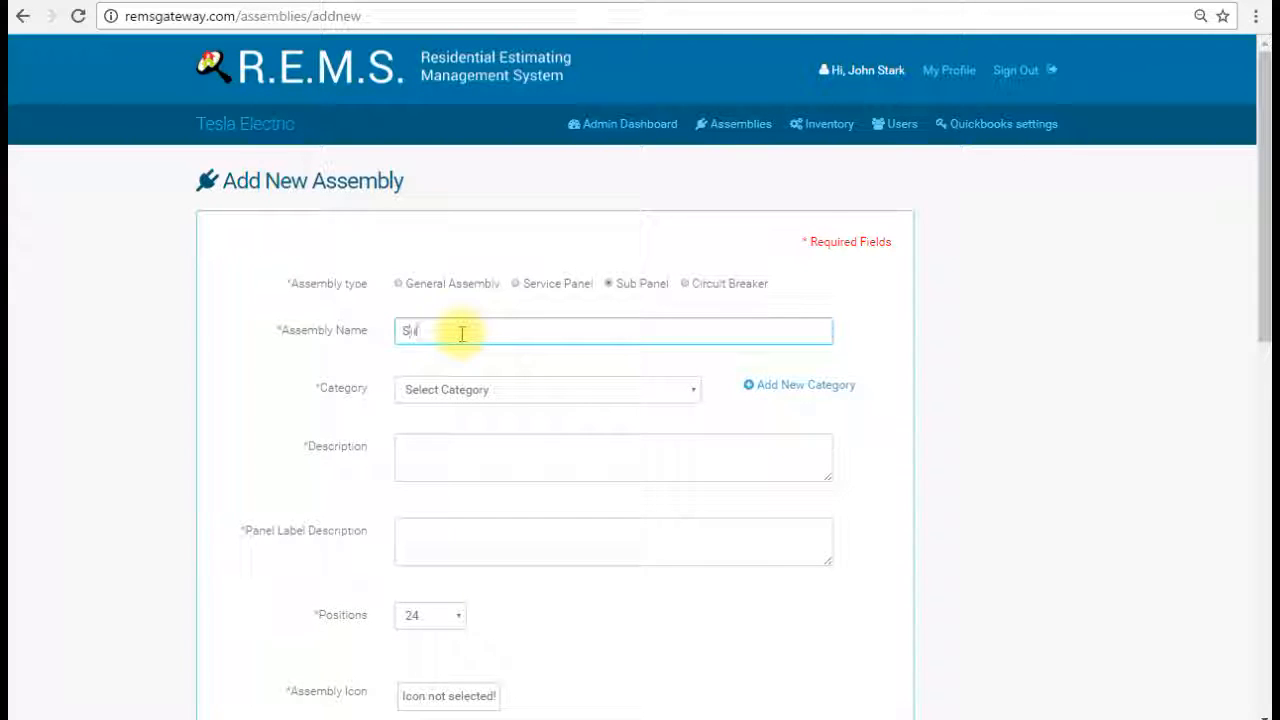
pyautogui.write('Sub Pan')
pyautogui.write('e')
pyautogui.write('s Sub Pa')
pyautogui.write('a')
pyautogui.write('nel')
pyautogui.click(688, 391)
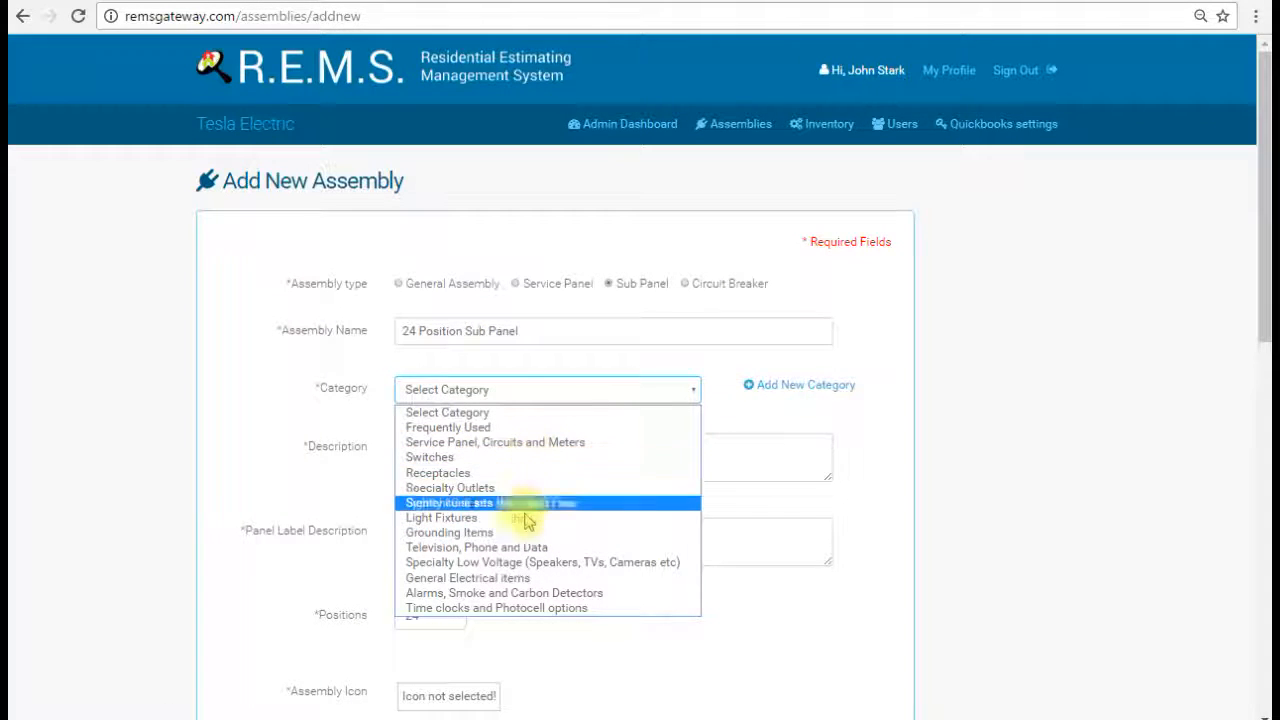
pyautogui.click(498, 447)
# - Enter the assembly description "24 Postion Sub Panel (Includes Panel and Installation)"
pyautogui.click(493, 462)
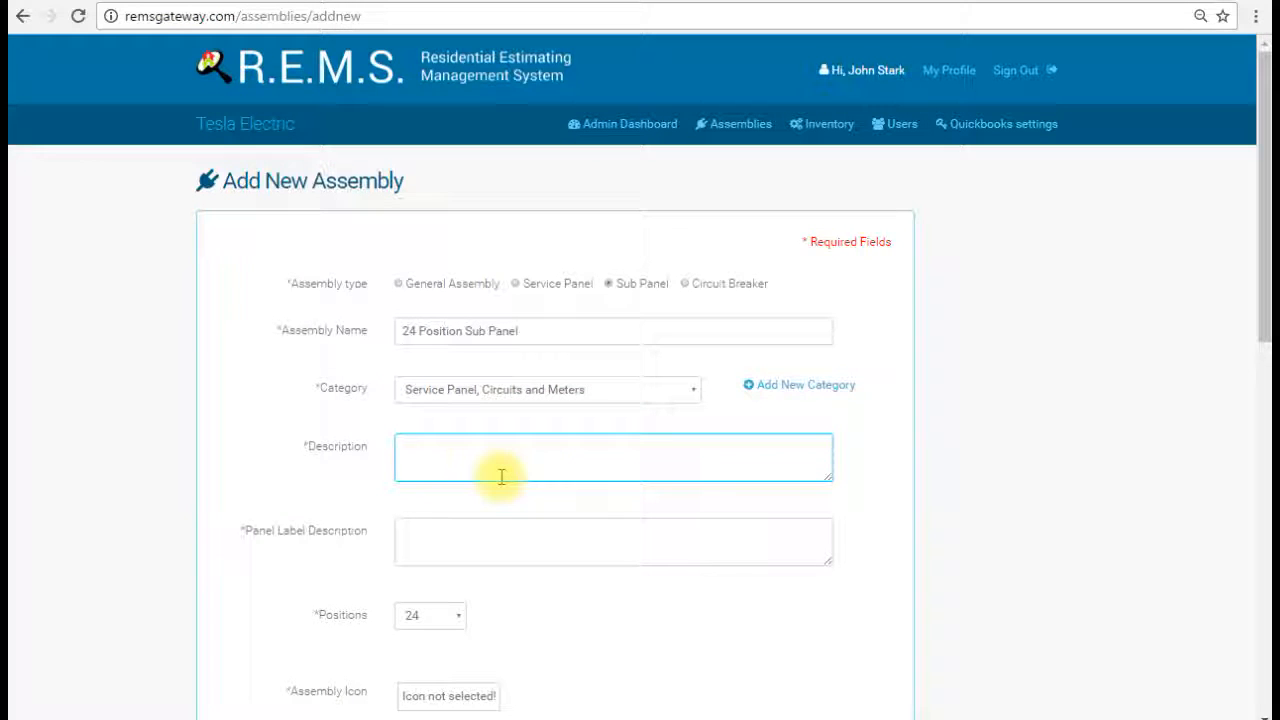
pyautogui.write('Sup')
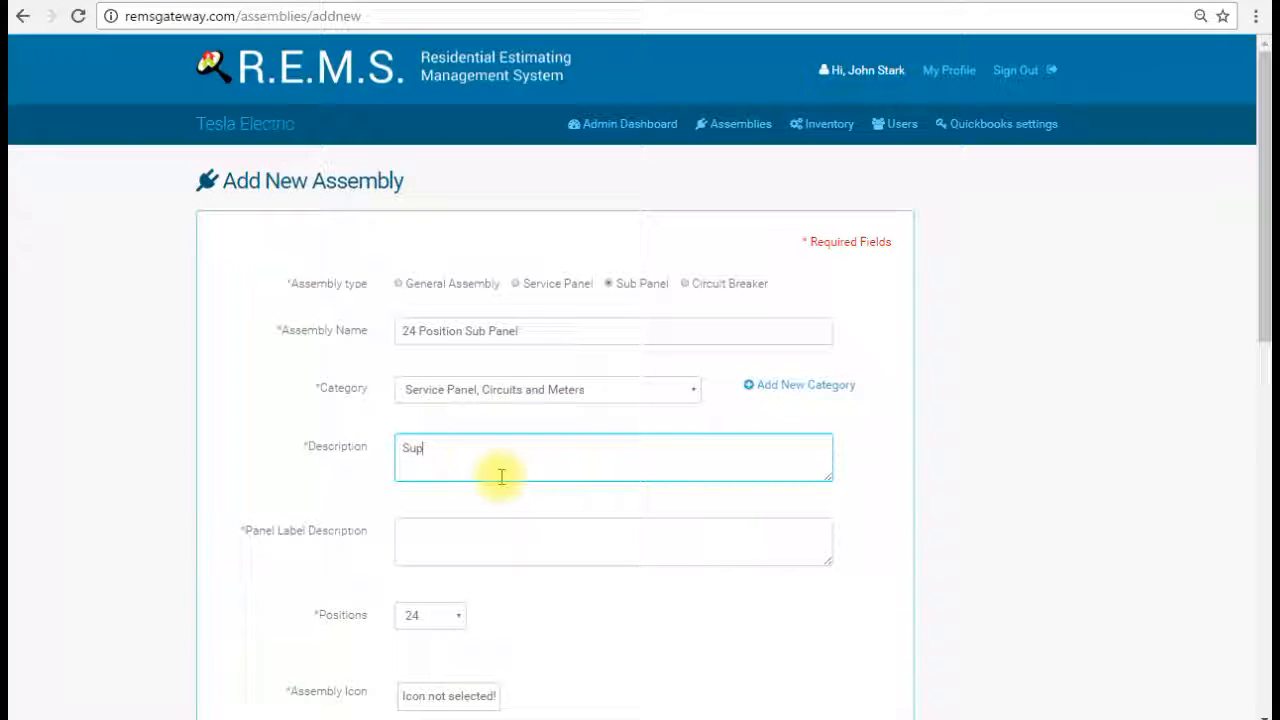
pyautogui.press('BackSpace')
pyautogui.press('BackSpace')
pyautogui.write('24 Position S')
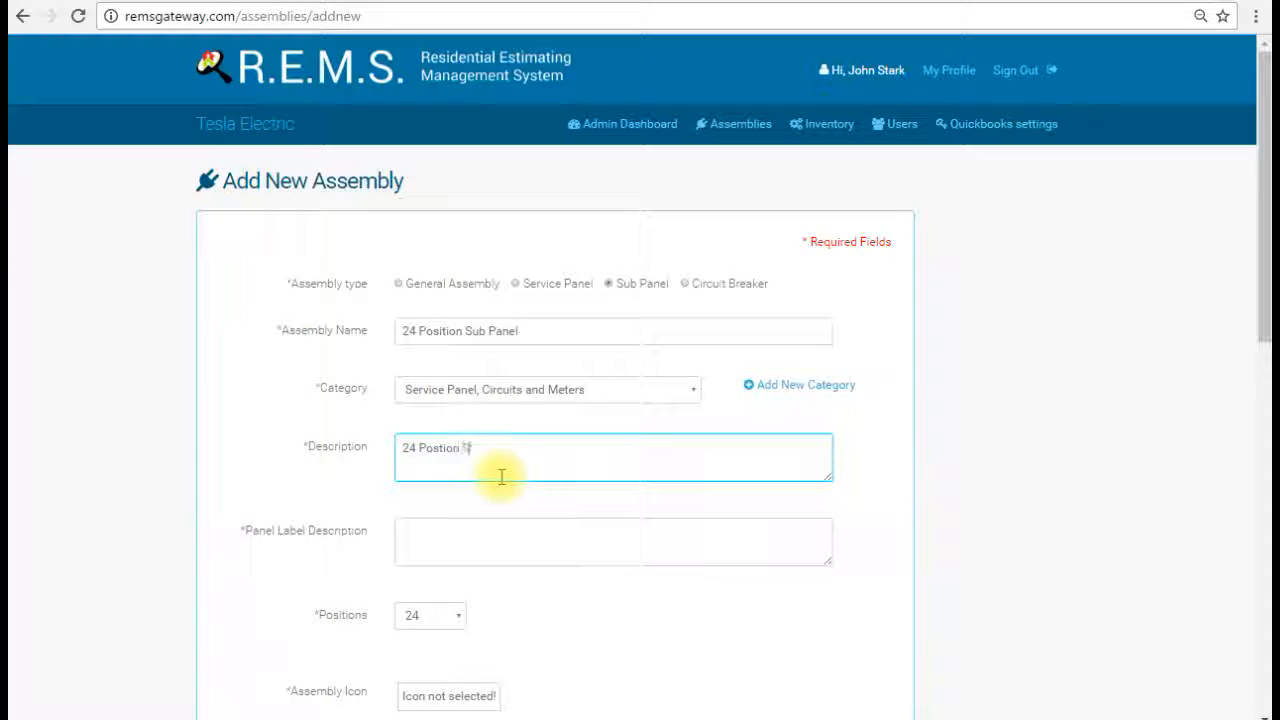
pyautogui.write('ub Panel fo')
pyautogui.press('BackSpace')
pyautogui.press('BackSpace')
pyautogui.press('BackSpace')
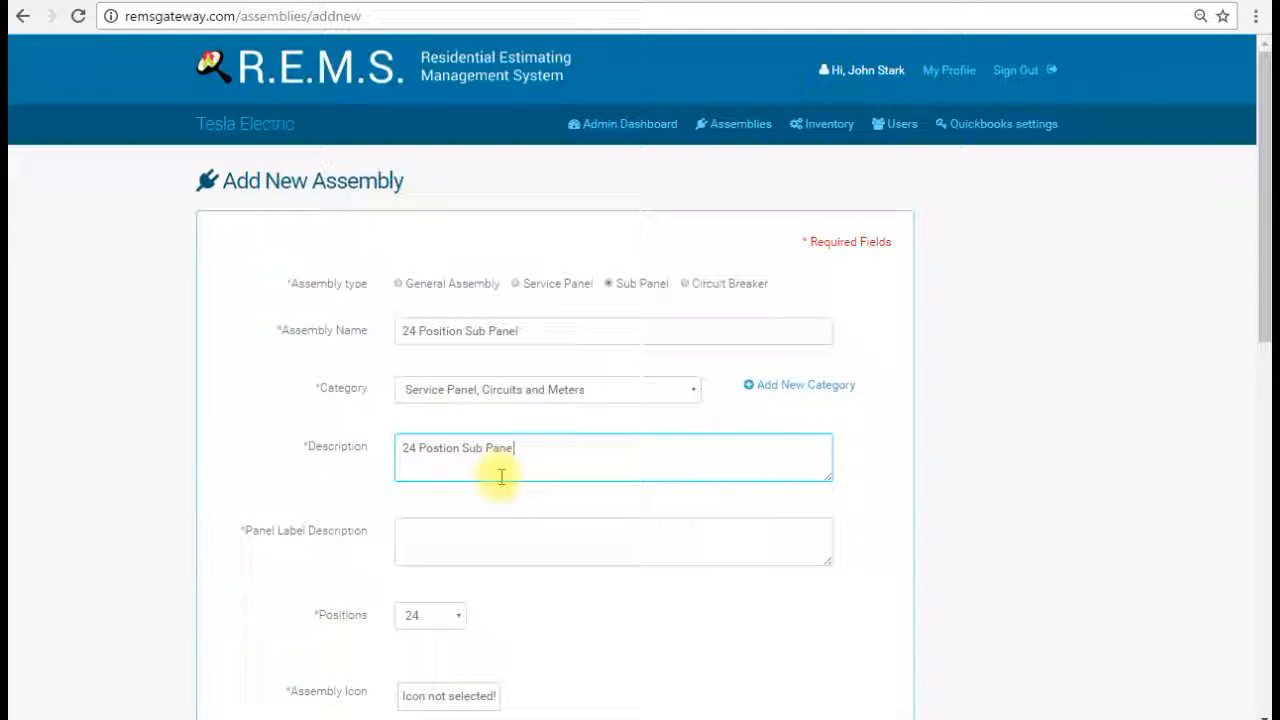
pyautogui.write('(Incl')
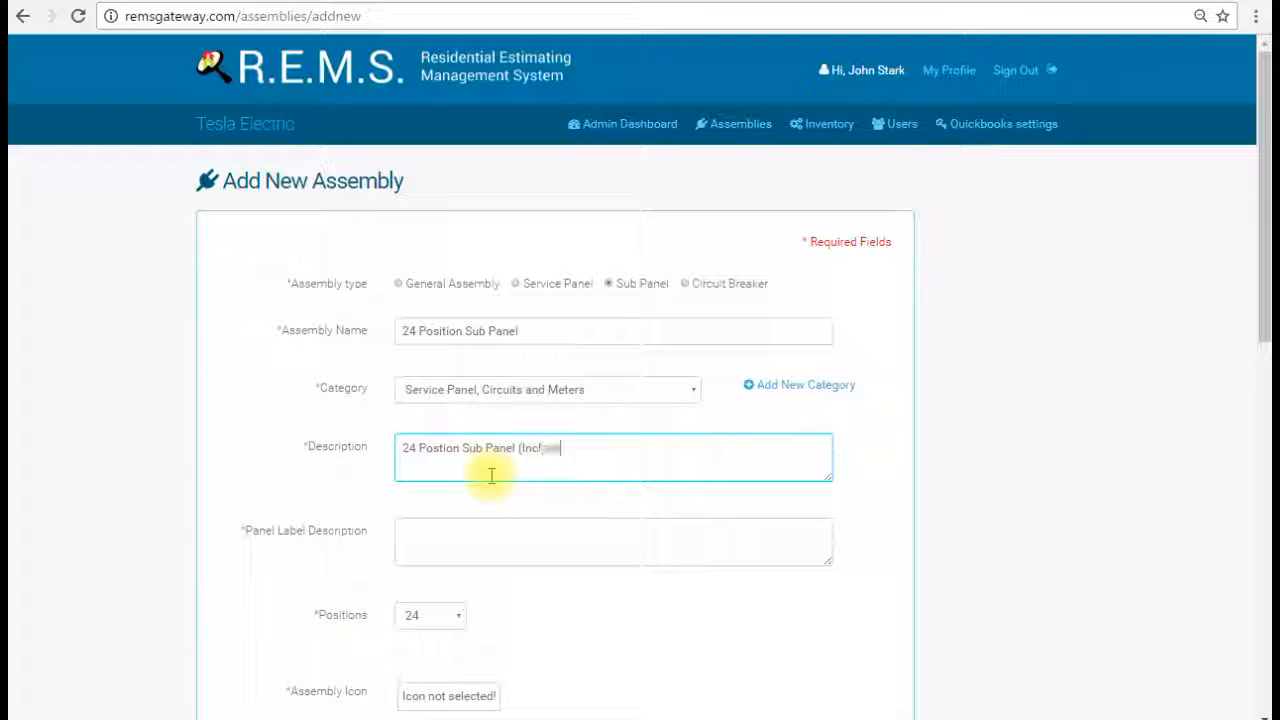
pyautogui.write('udes Panel and Installation')
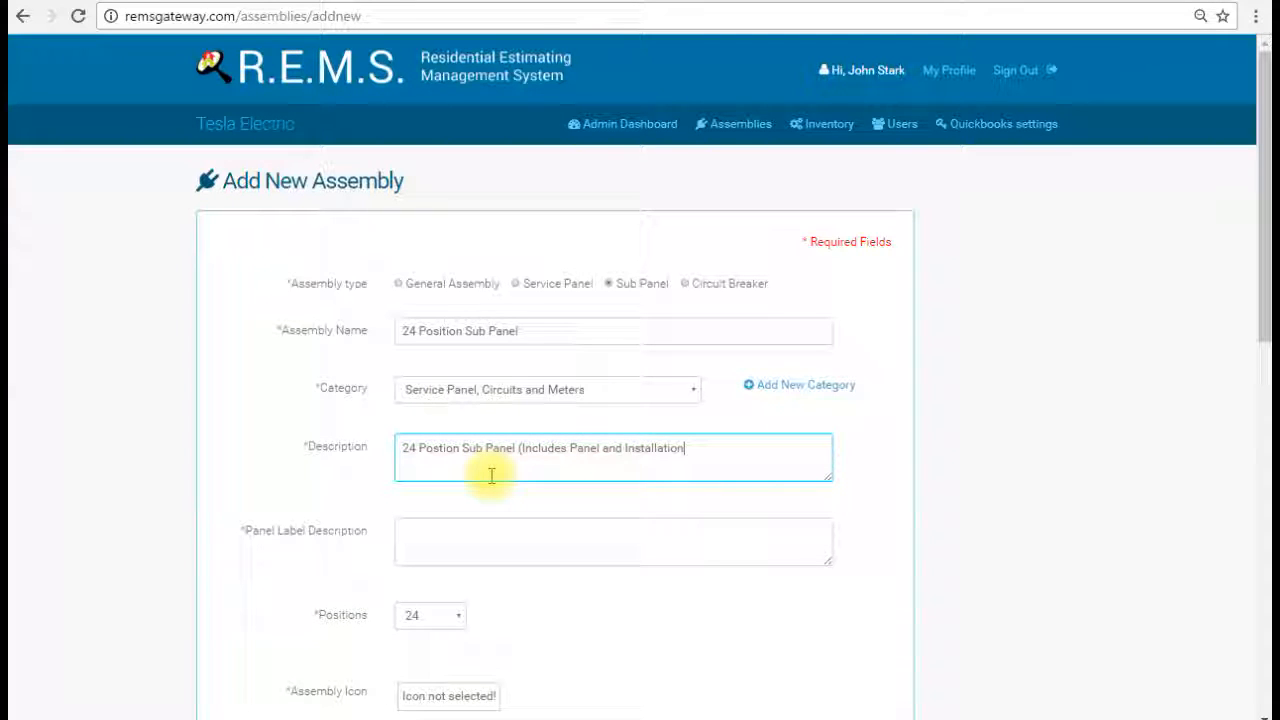
pyautogui.write(')')
# - Enter "Sub Panel" as the panel label description
pyautogui.click(453, 548)
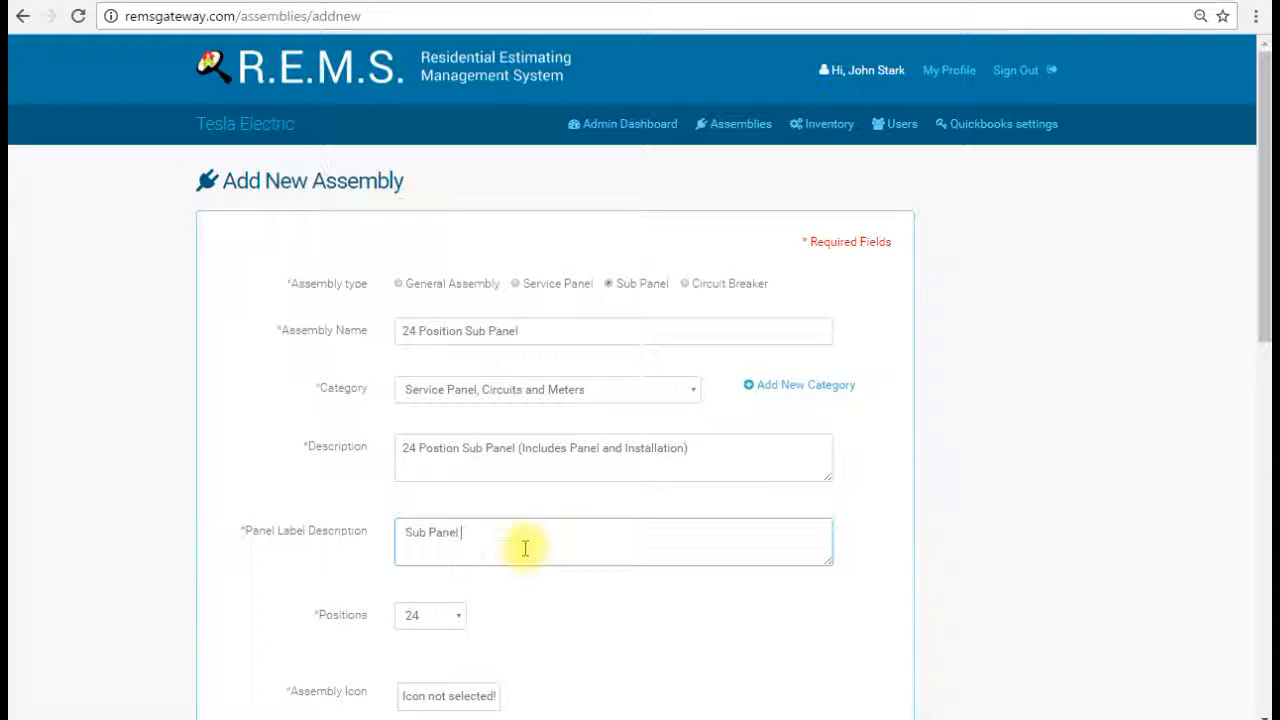
pyautogui.scroll(-2, 524, 548)
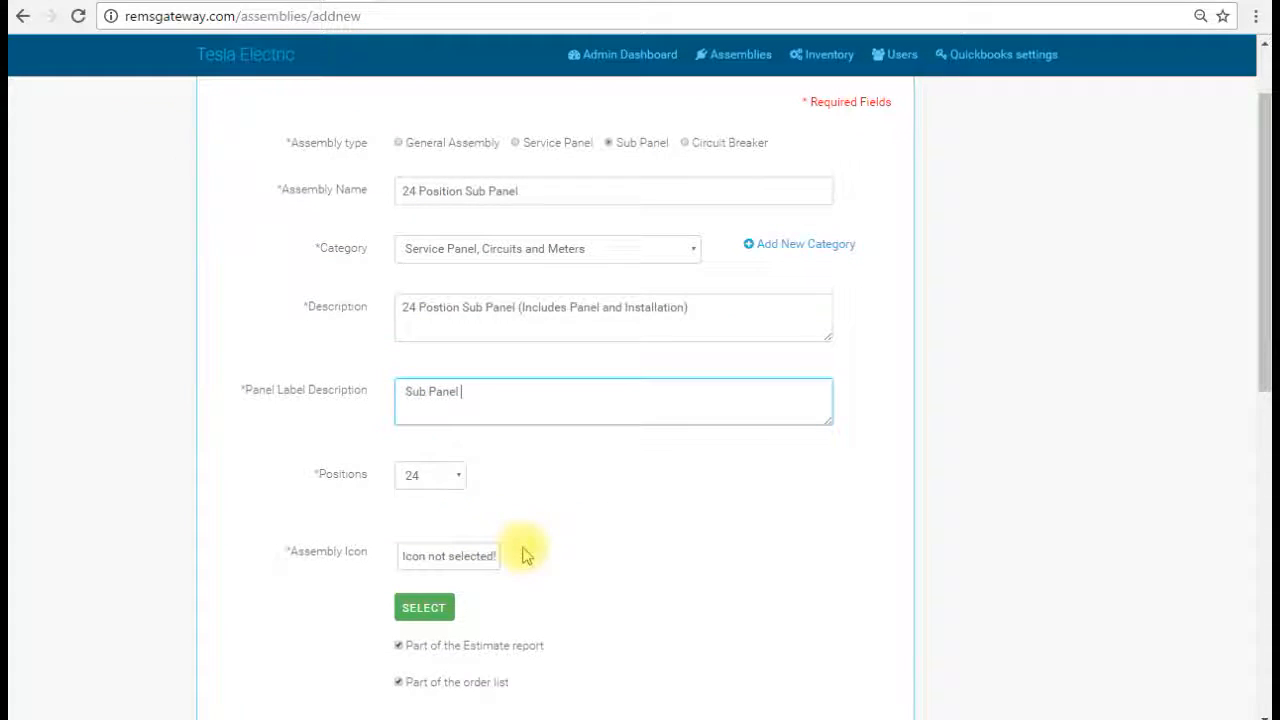
pyautogui.click(459, 480)
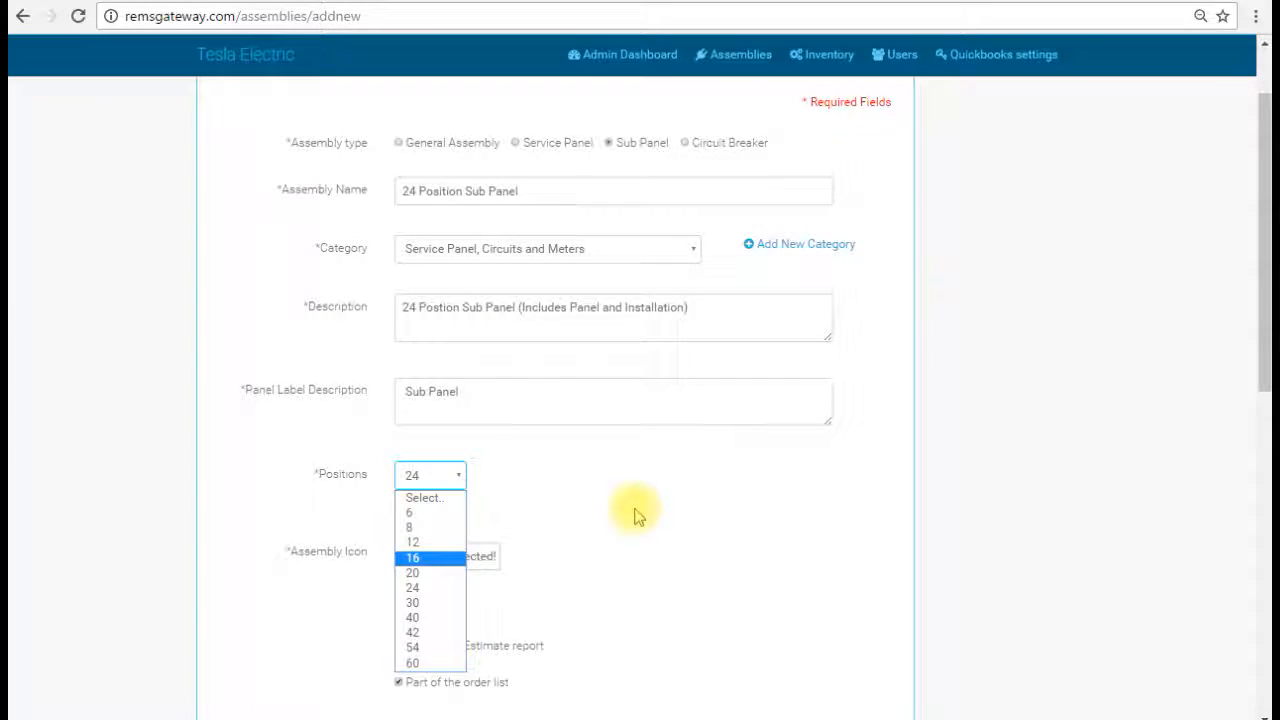
pyautogui.scroll(-2, 628, 580)
pyautogui.scroll(1, 628, 578)
pyautogui.scroll(2, 629, 580)
pyautogui.scroll(-1, 629, 580)
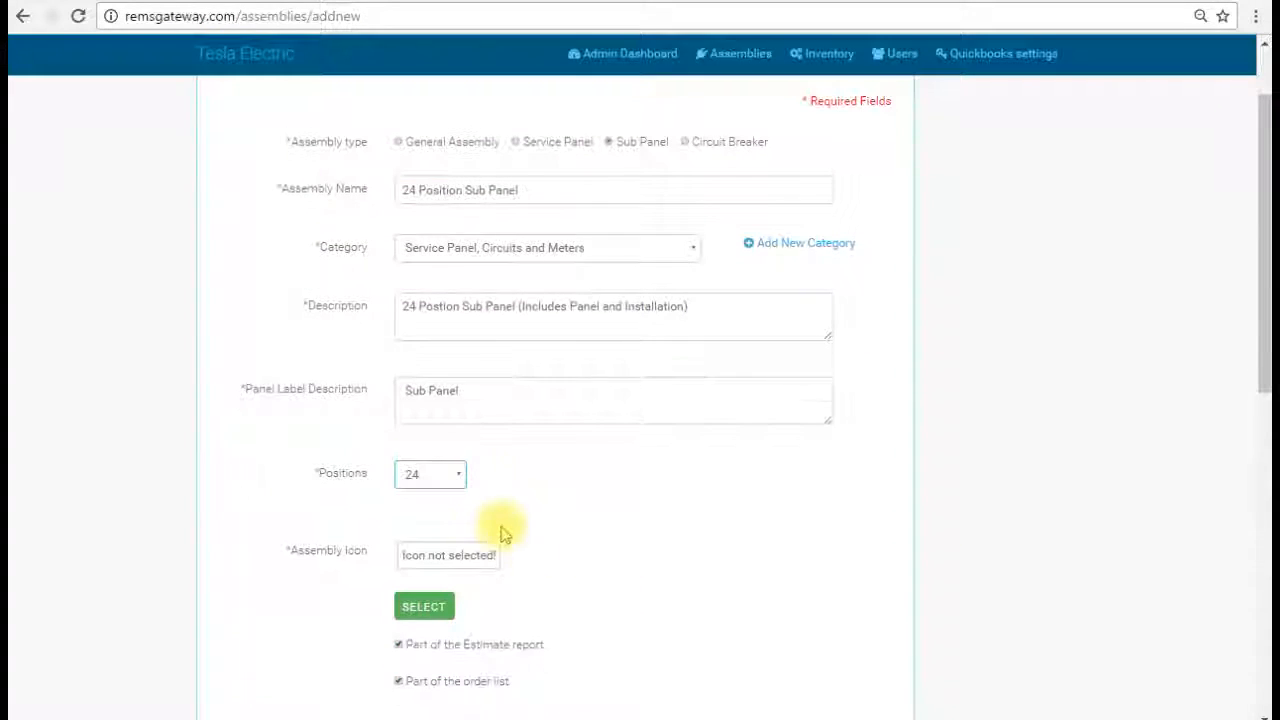
pyautogui.click(415, 486)
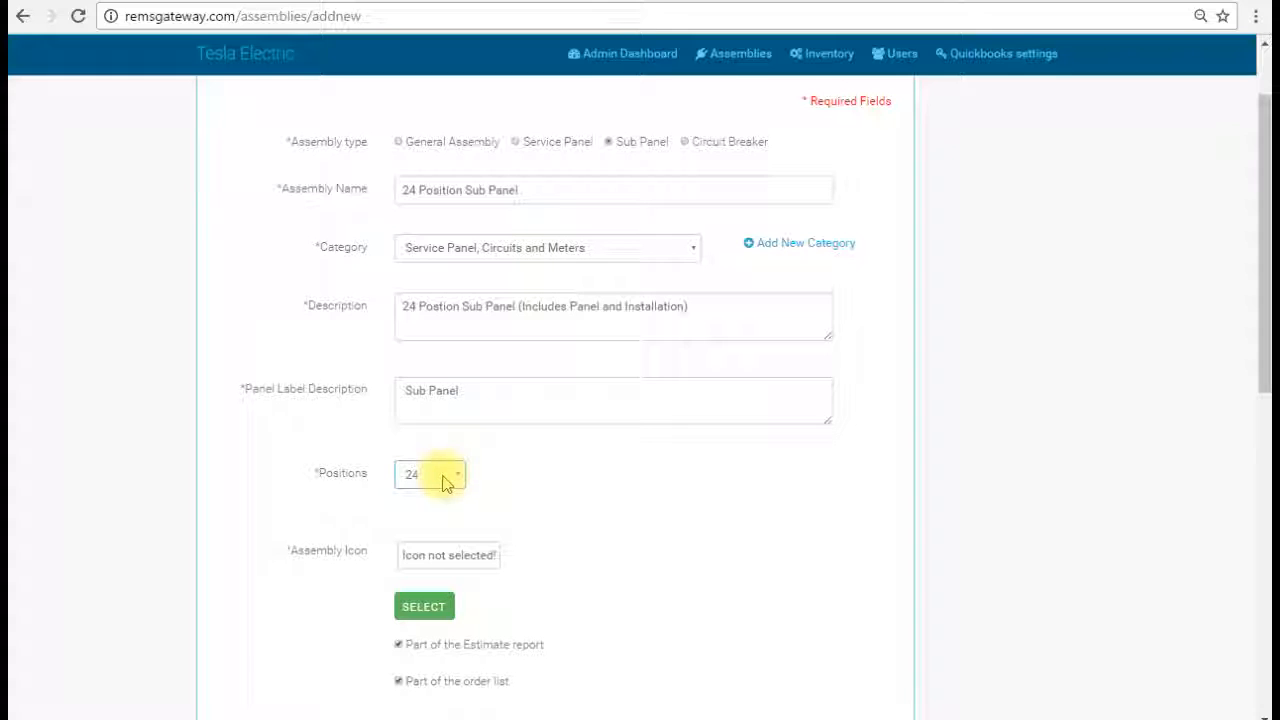
# - Choose the tall rectangle with a diagonal half-black fill as the assembly icon
pyautogui.scroll(-1, 482, 503)
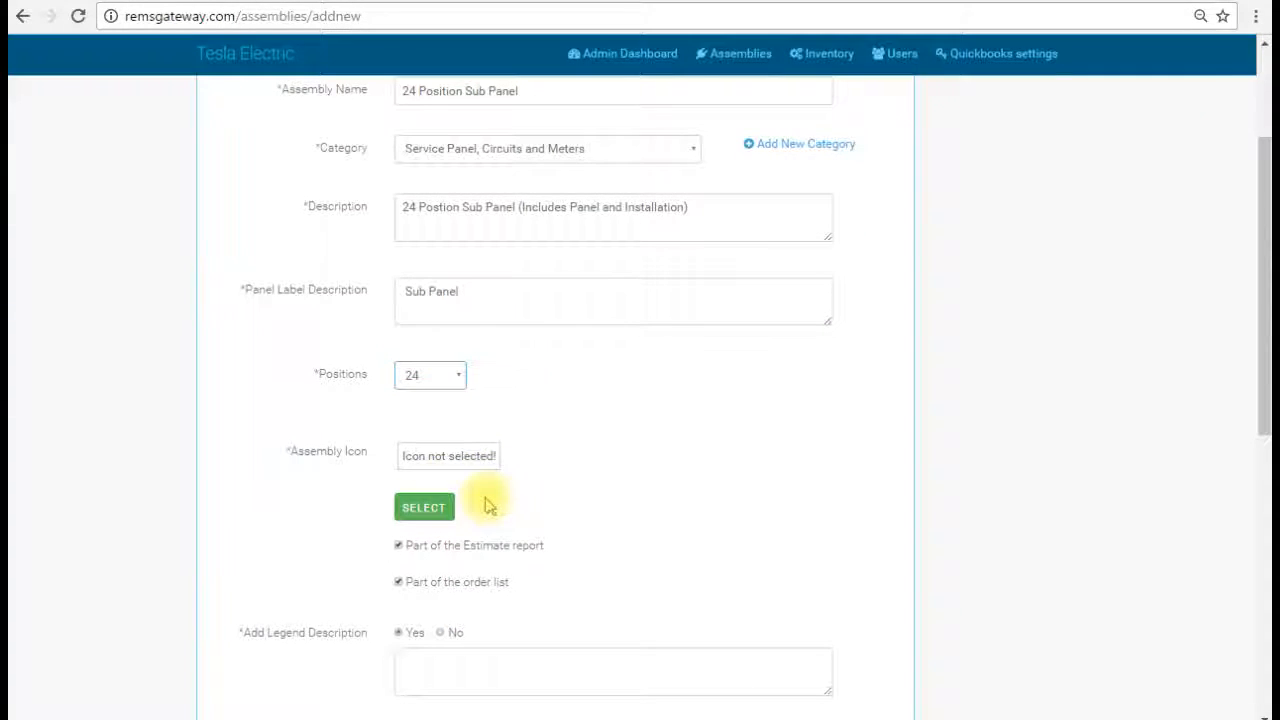
pyautogui.click(427, 509)
pyautogui.scroll(-10, 515, 385)
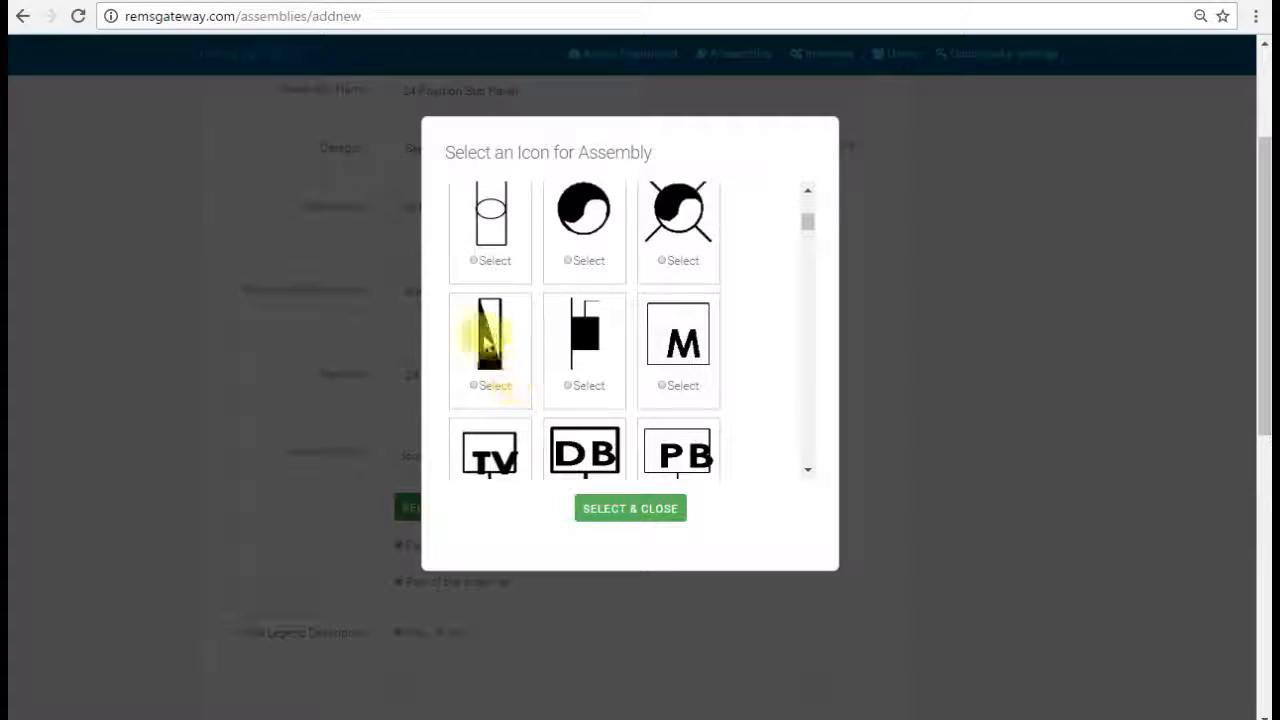
pyautogui.click(474, 385)
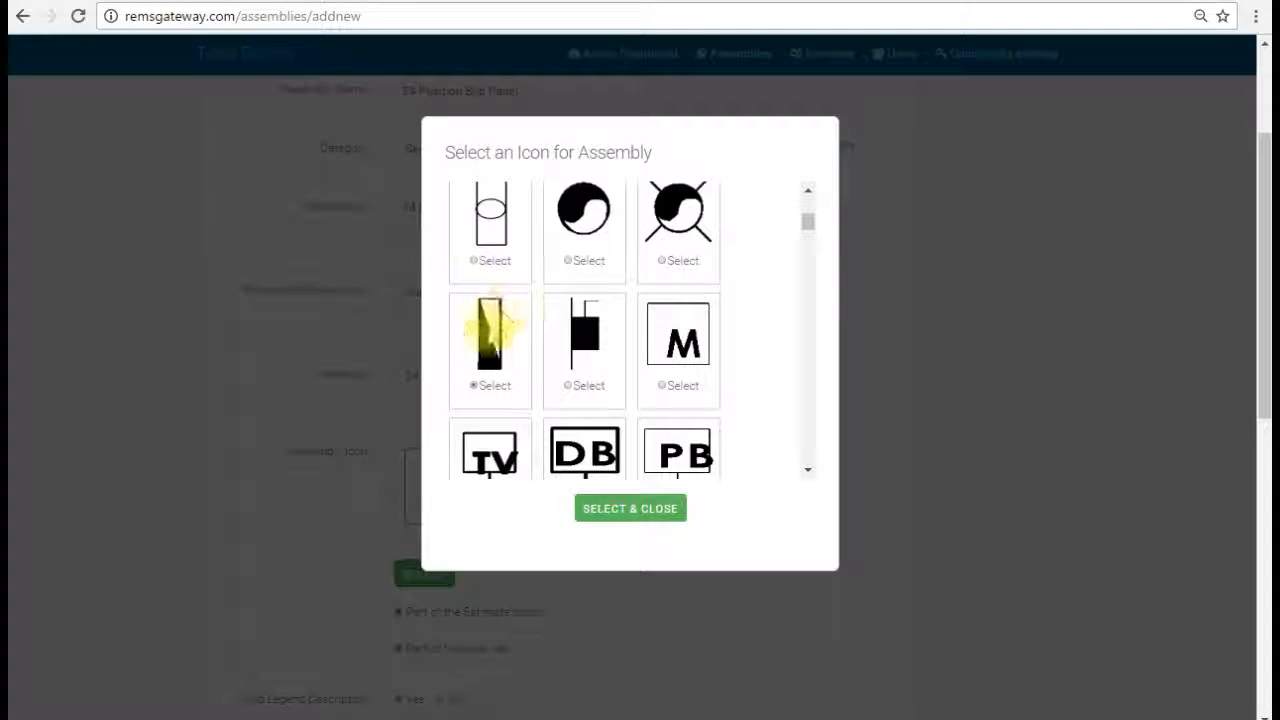
pyautogui.click(600, 508)
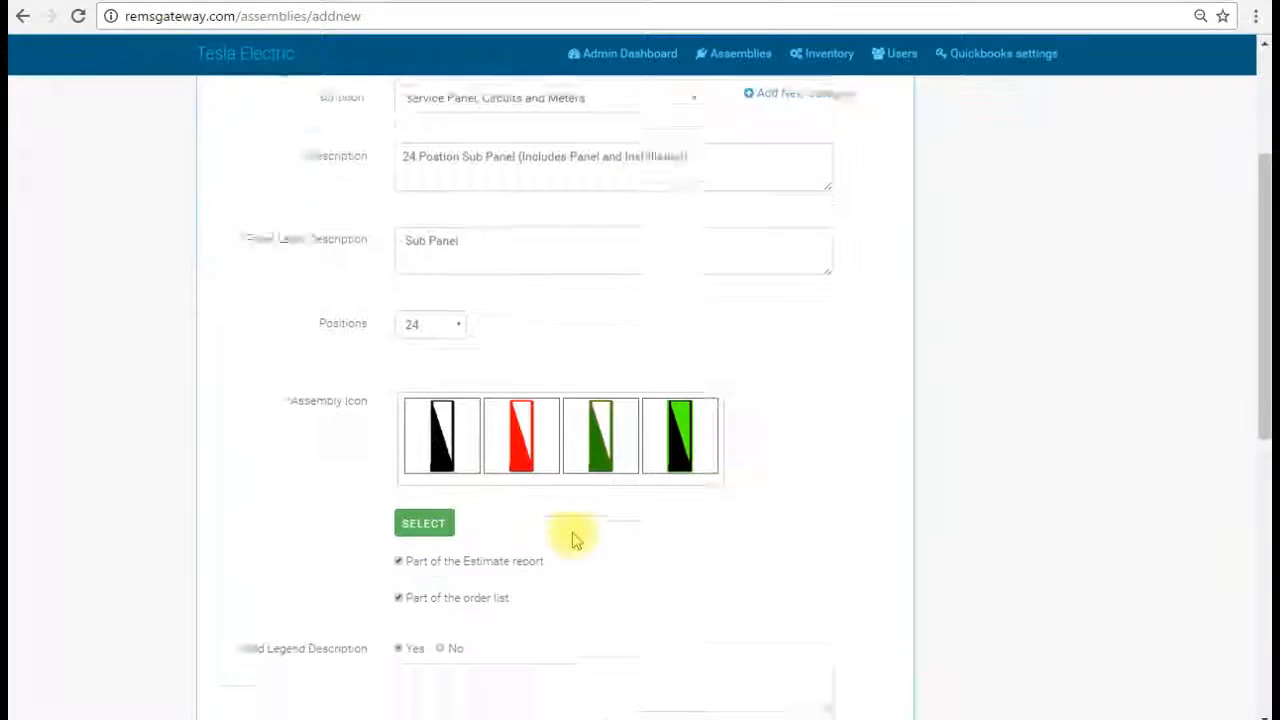
# - Change the assembly icon to the solid black vertical bar with a thin diagonal line beside it
pyautogui.scroll(-2, 573, 540)
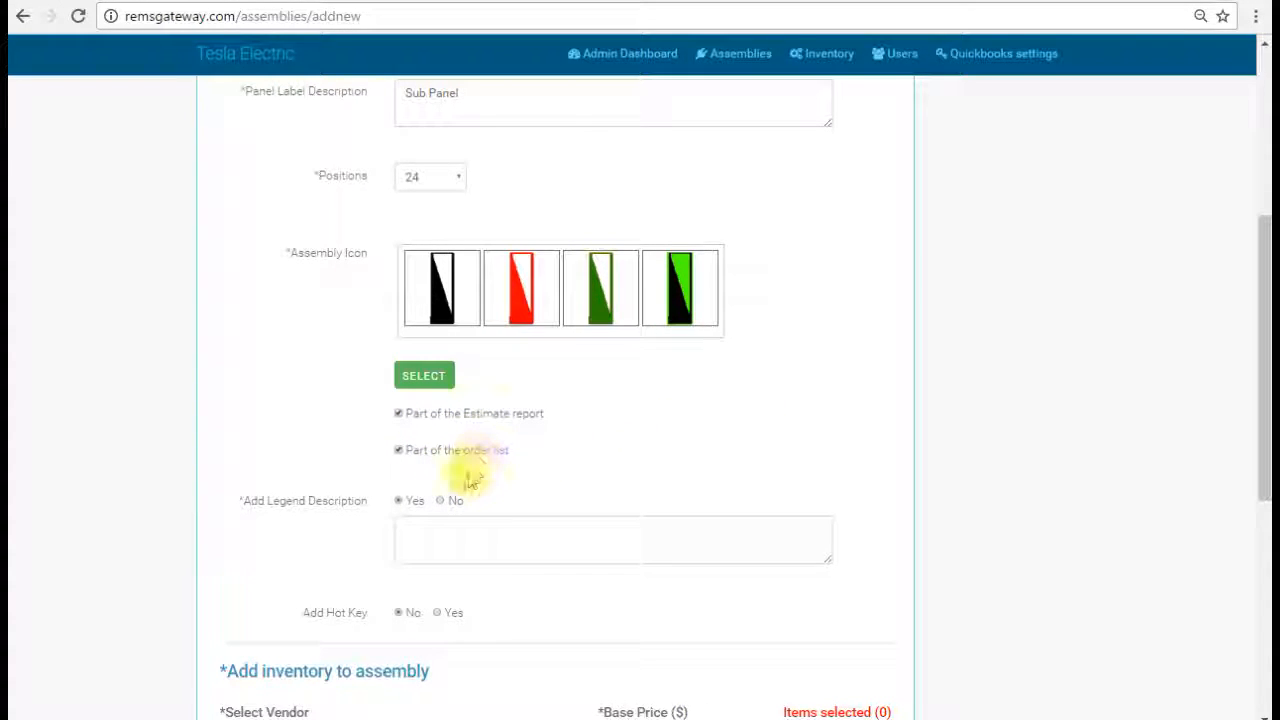
pyautogui.click(462, 528)
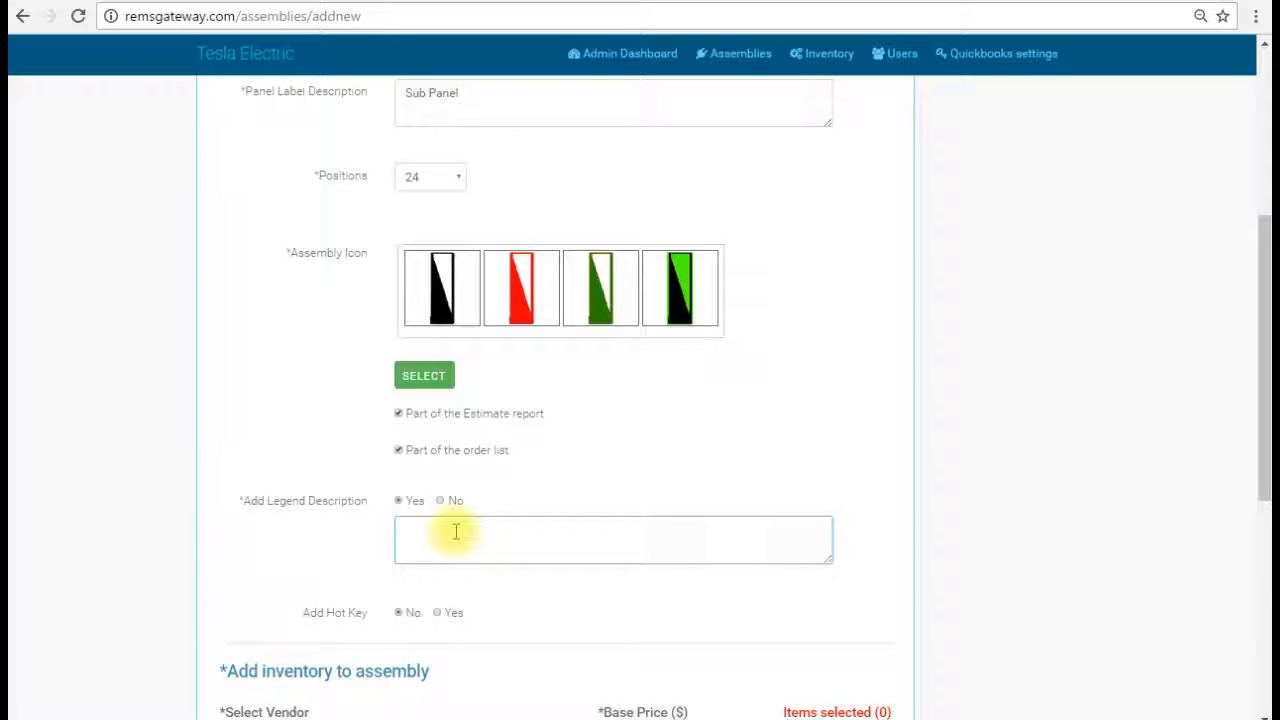
pyautogui.scroll(1, 678, 462)
pyautogui.scroll(3, 534, 371)
pyautogui.scroll(-2, 550, 520)
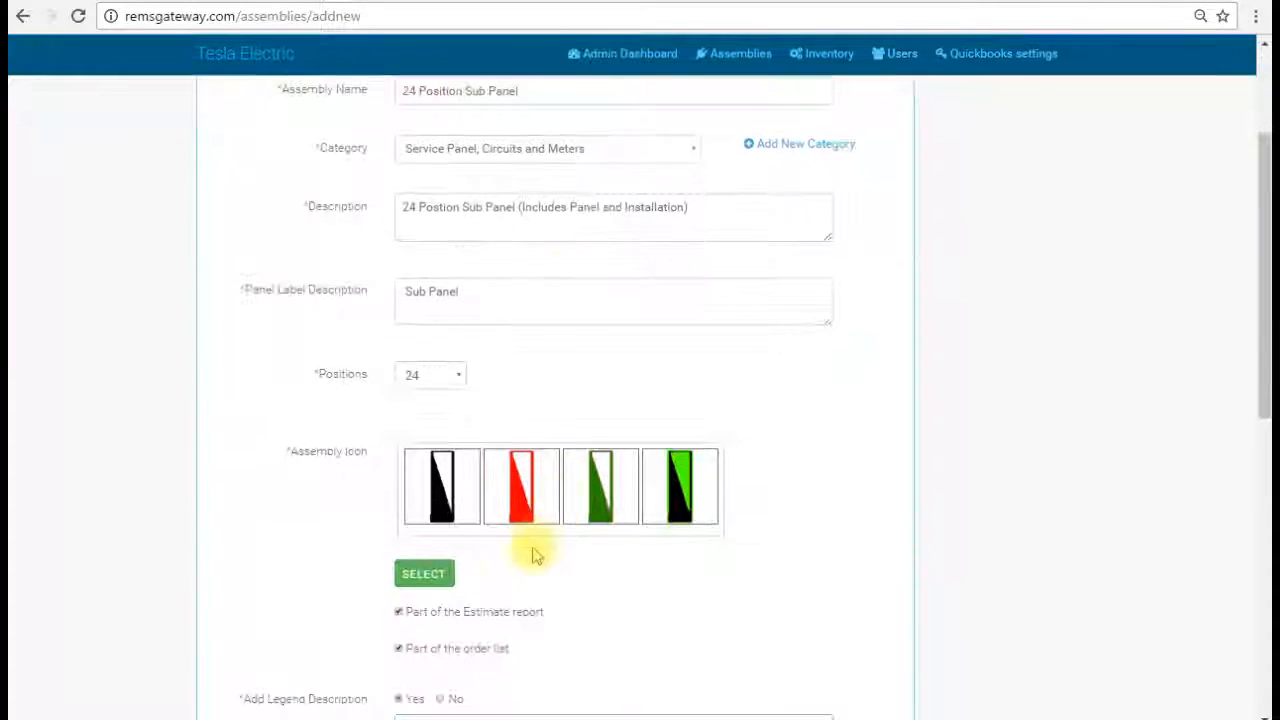
pyautogui.click(420, 576)
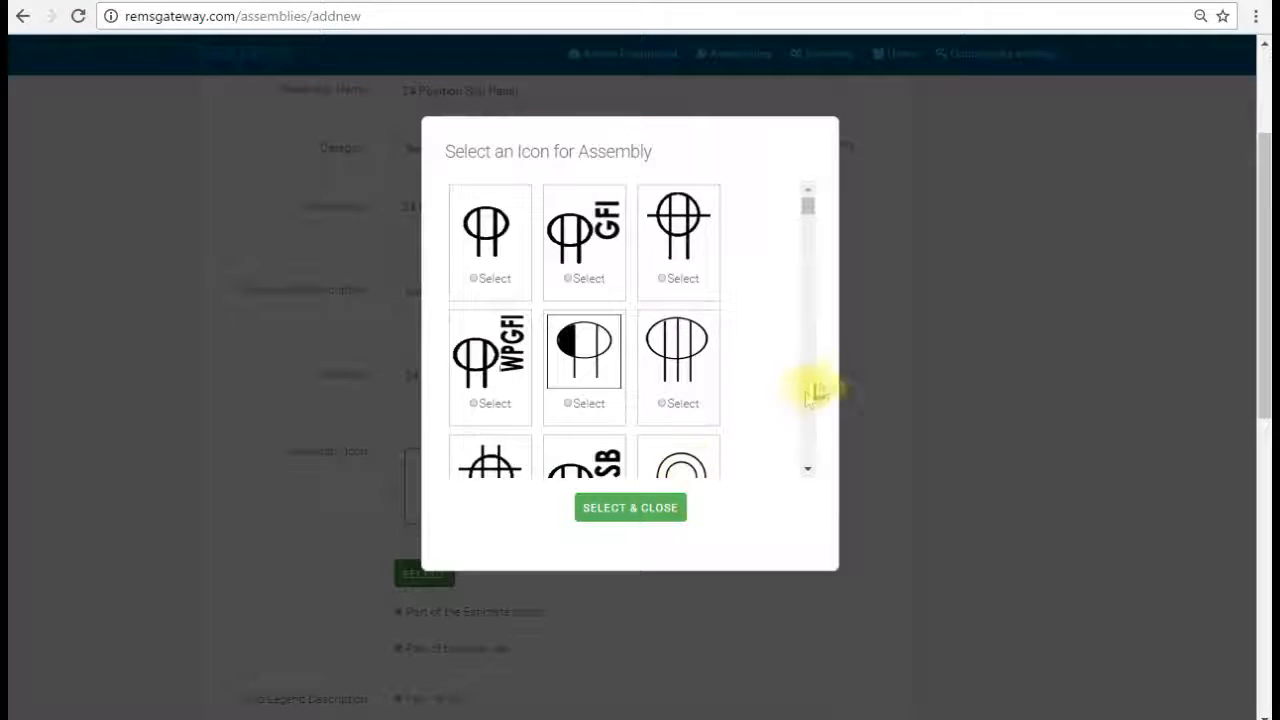
pyautogui.scroll(-3, 801, 404)
pyautogui.scroll(-10, 801, 400)
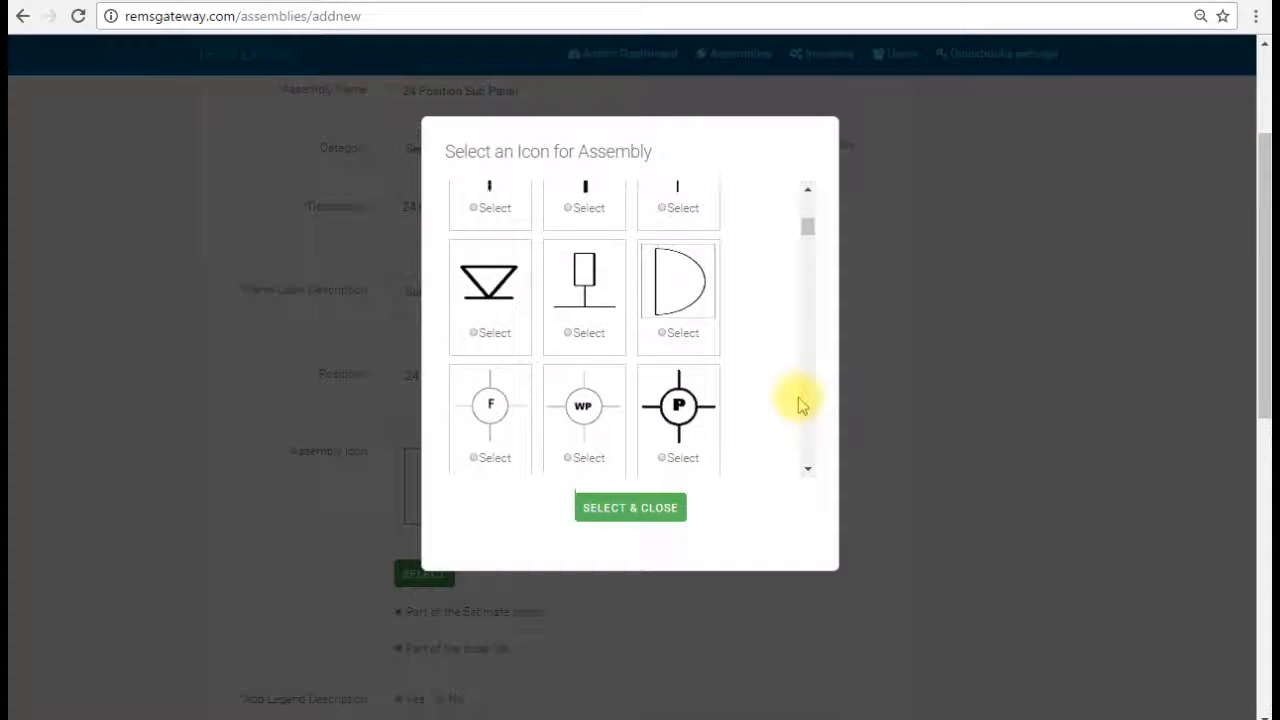
pyautogui.scroll(-10, 795, 402)
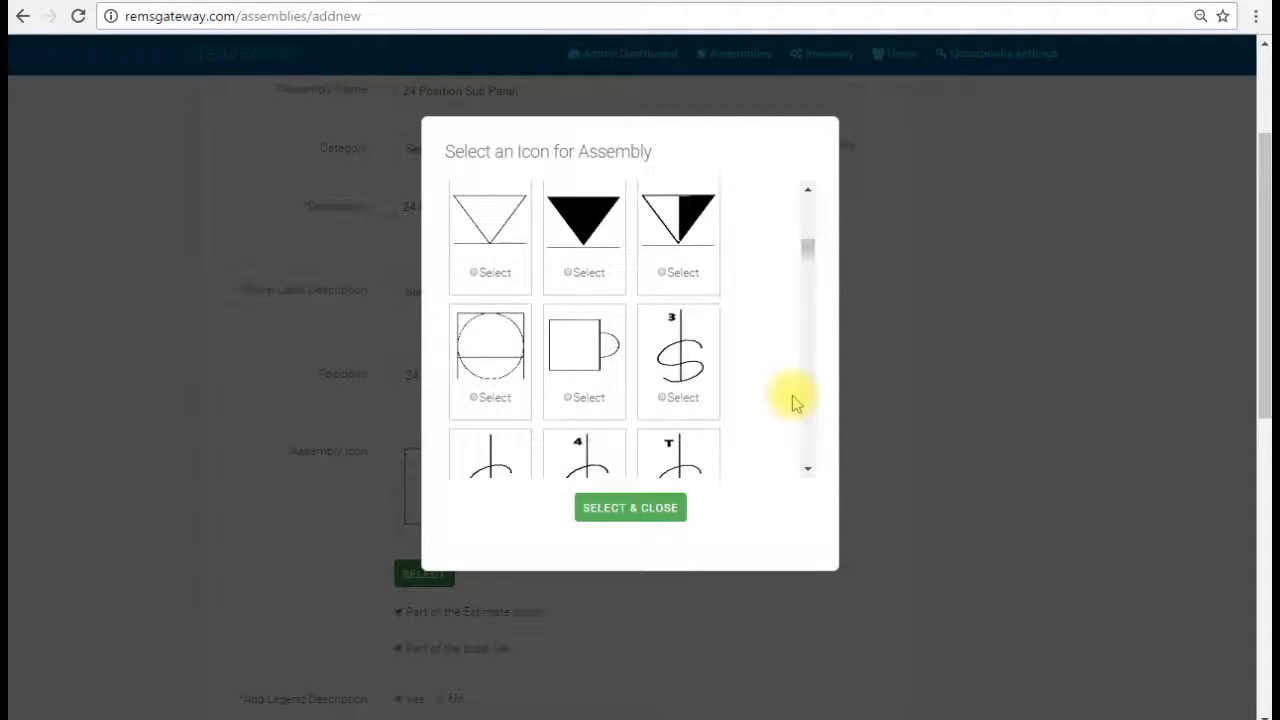
pyautogui.scroll(-2, 785, 403)
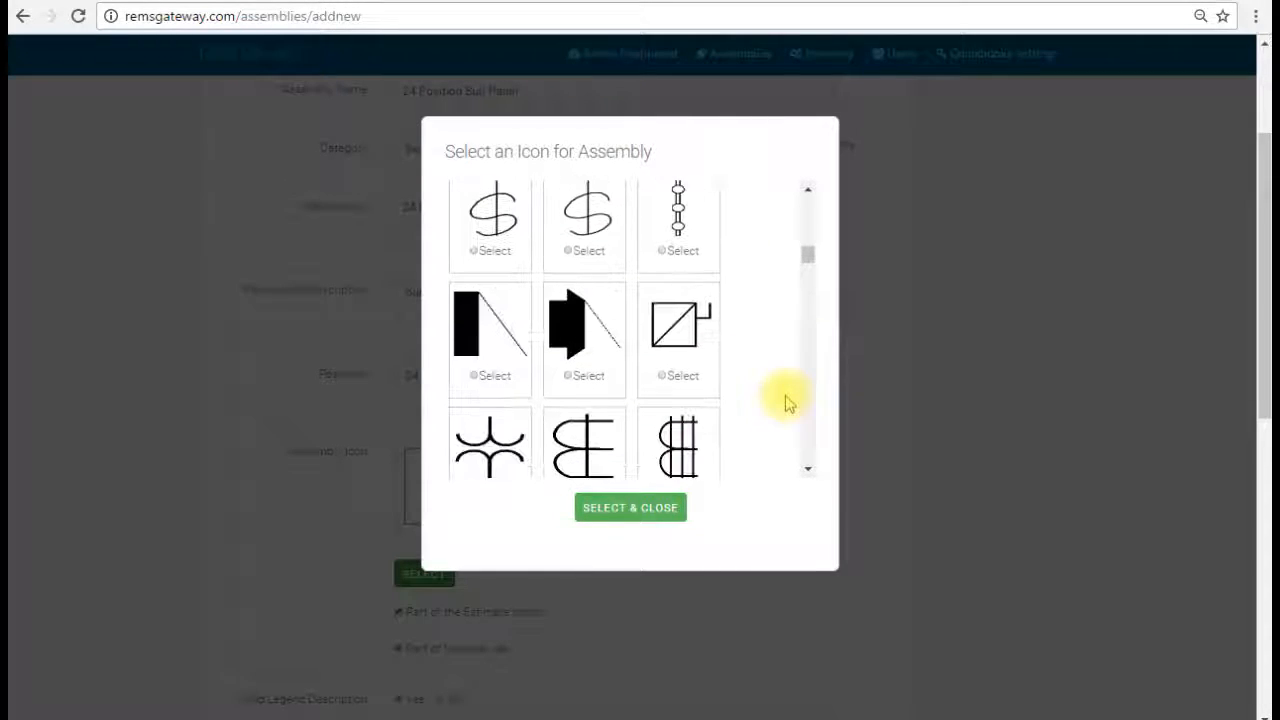
pyautogui.click(474, 378)
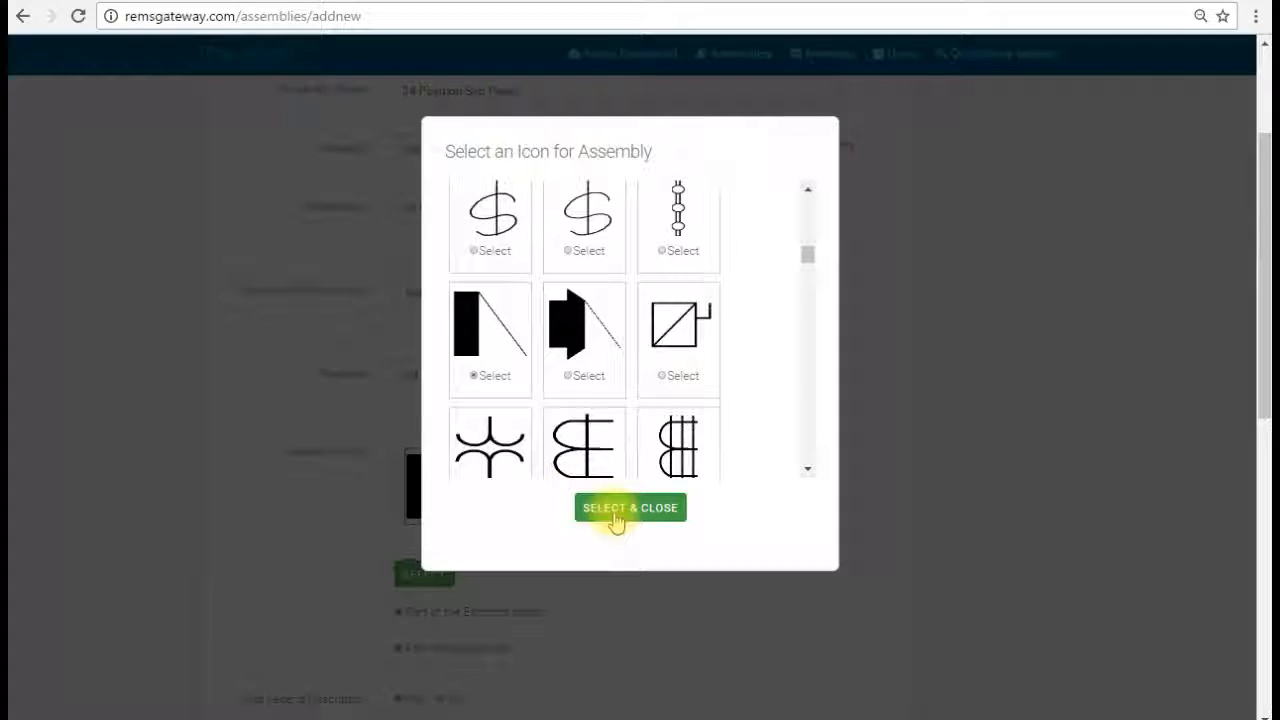
pyautogui.click(611, 518)
# - Enter "Sub Panel" as the assembly's legend description
pyautogui.scroll(-2, 529, 449)
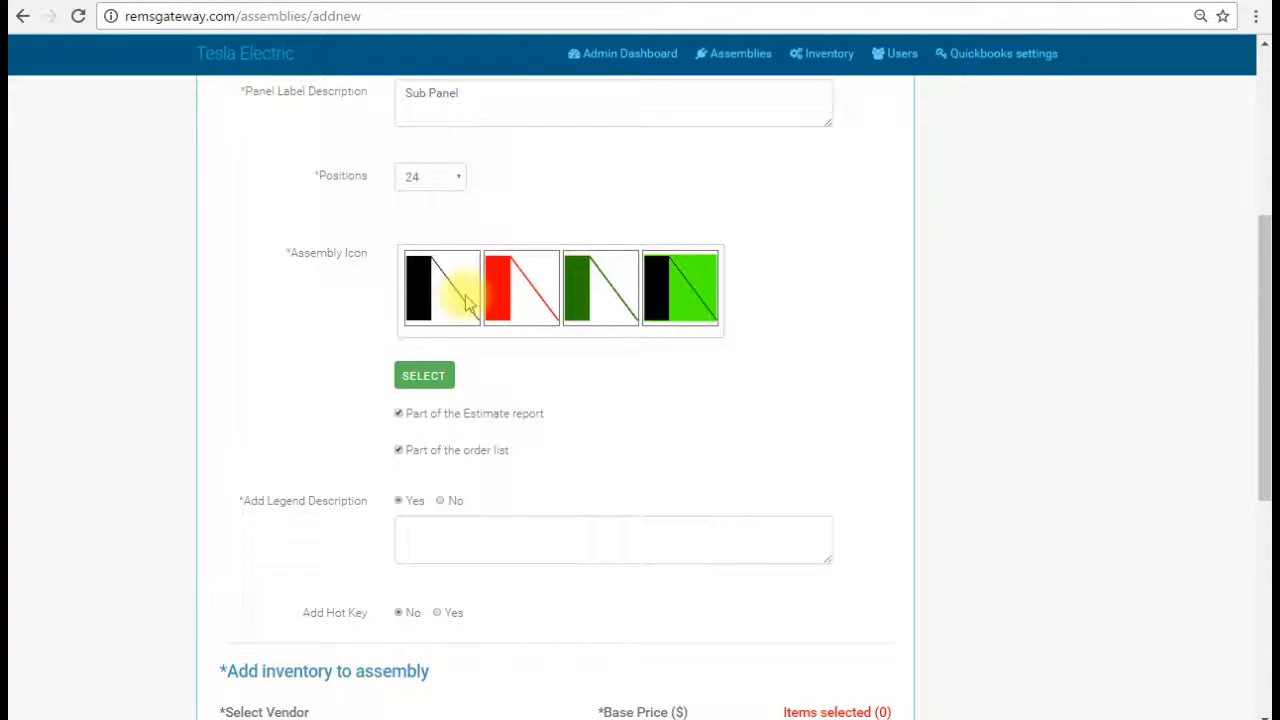
pyautogui.click(465, 538)
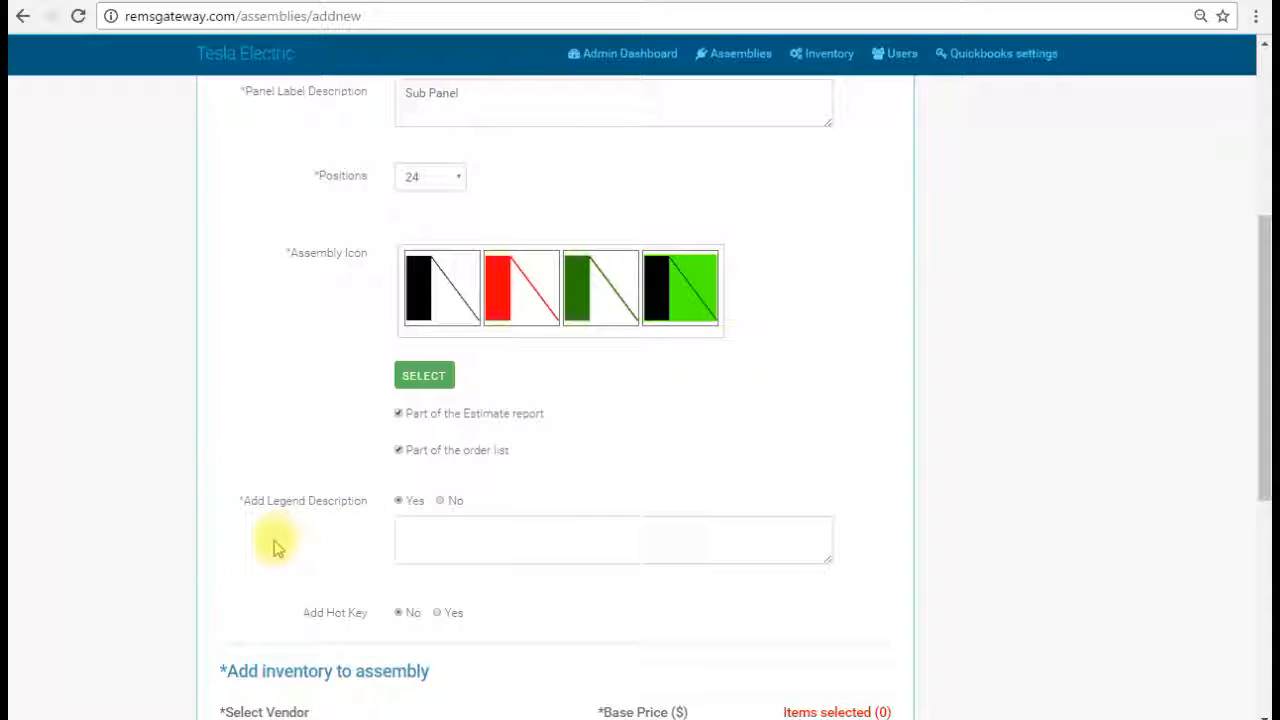
pyautogui.write('S')
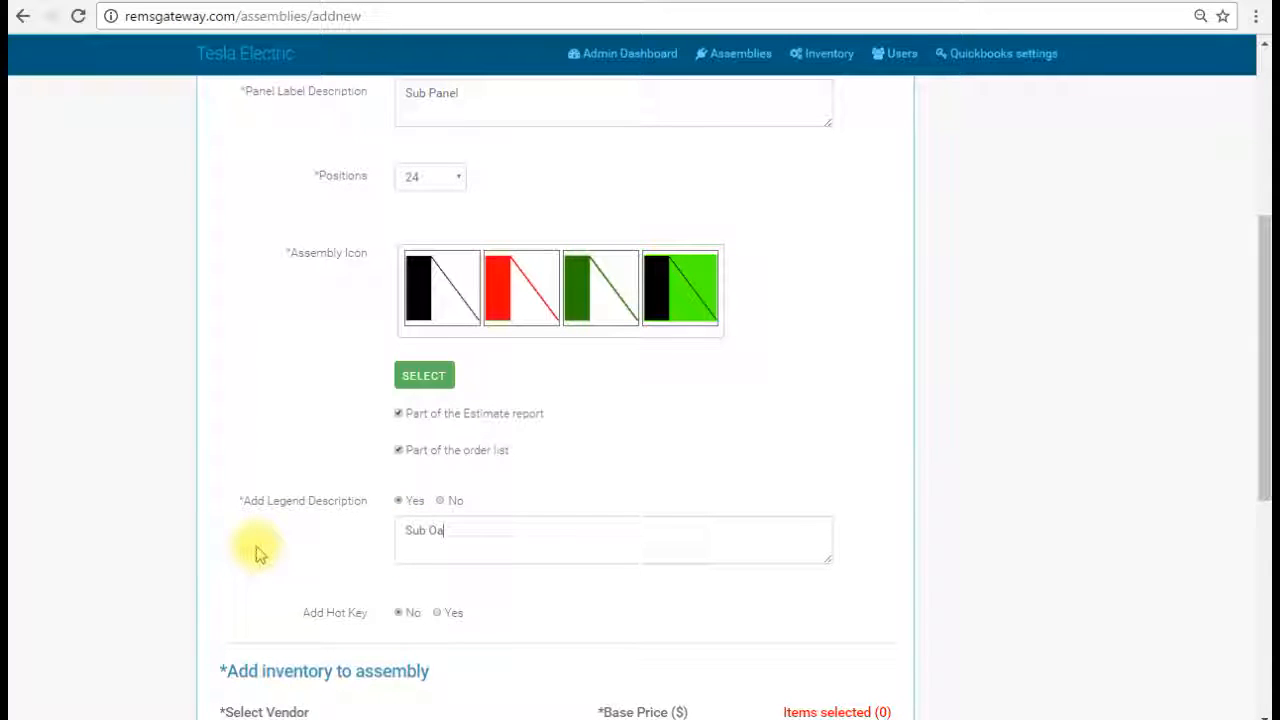
pyautogui.write('ub Panel')
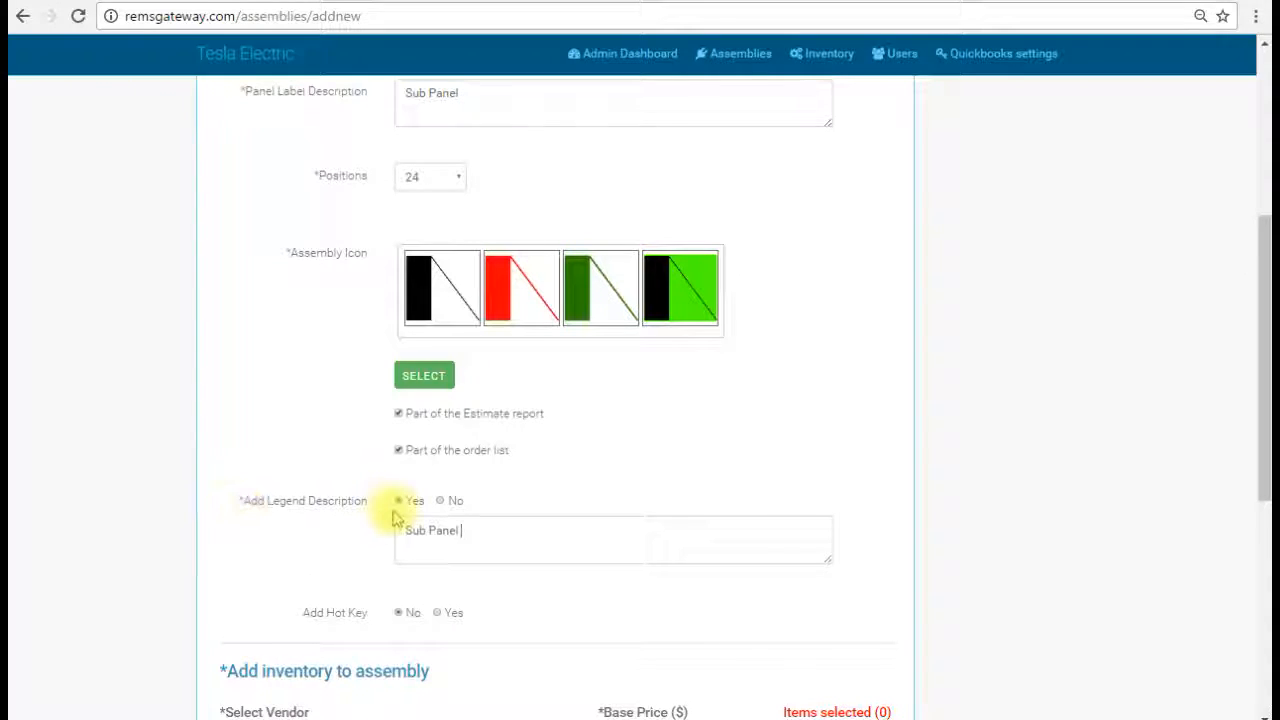
# - Choose Crestmore Electrical Supply as the vendor for the assembly's inventory
pyautogui.scroll(-1, 400, 510)
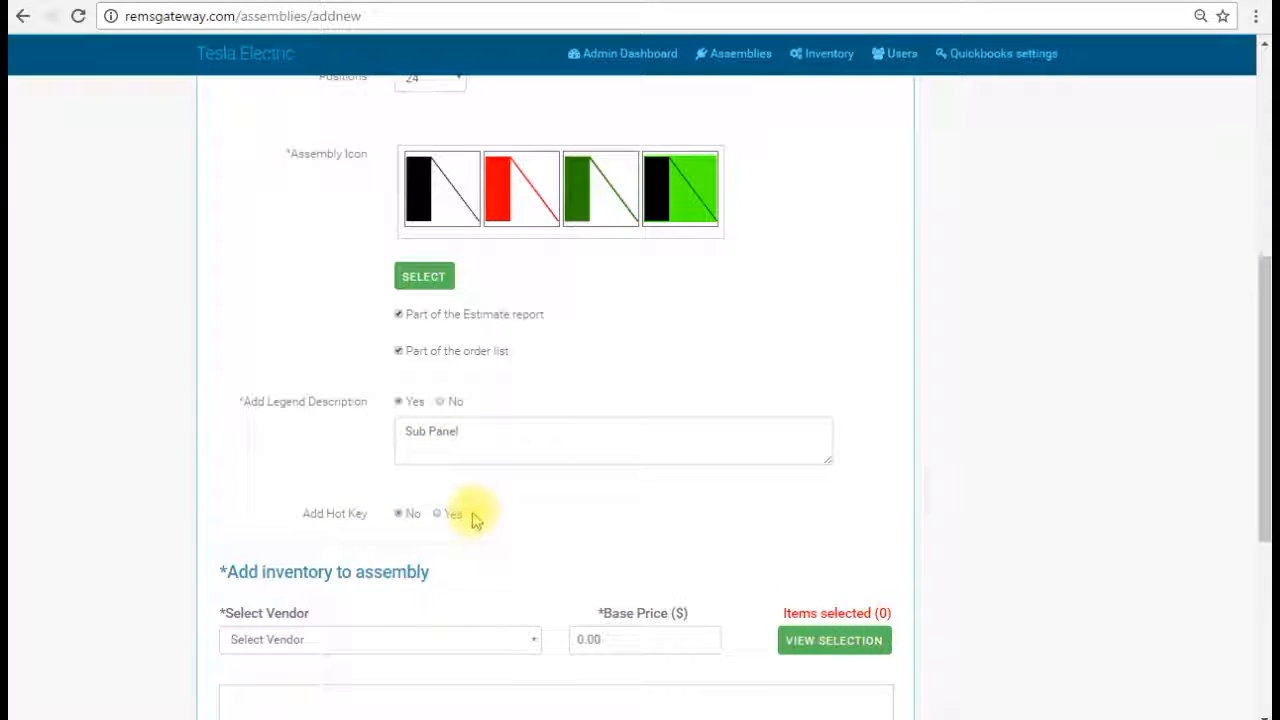
pyautogui.scroll(-1, 471, 512)
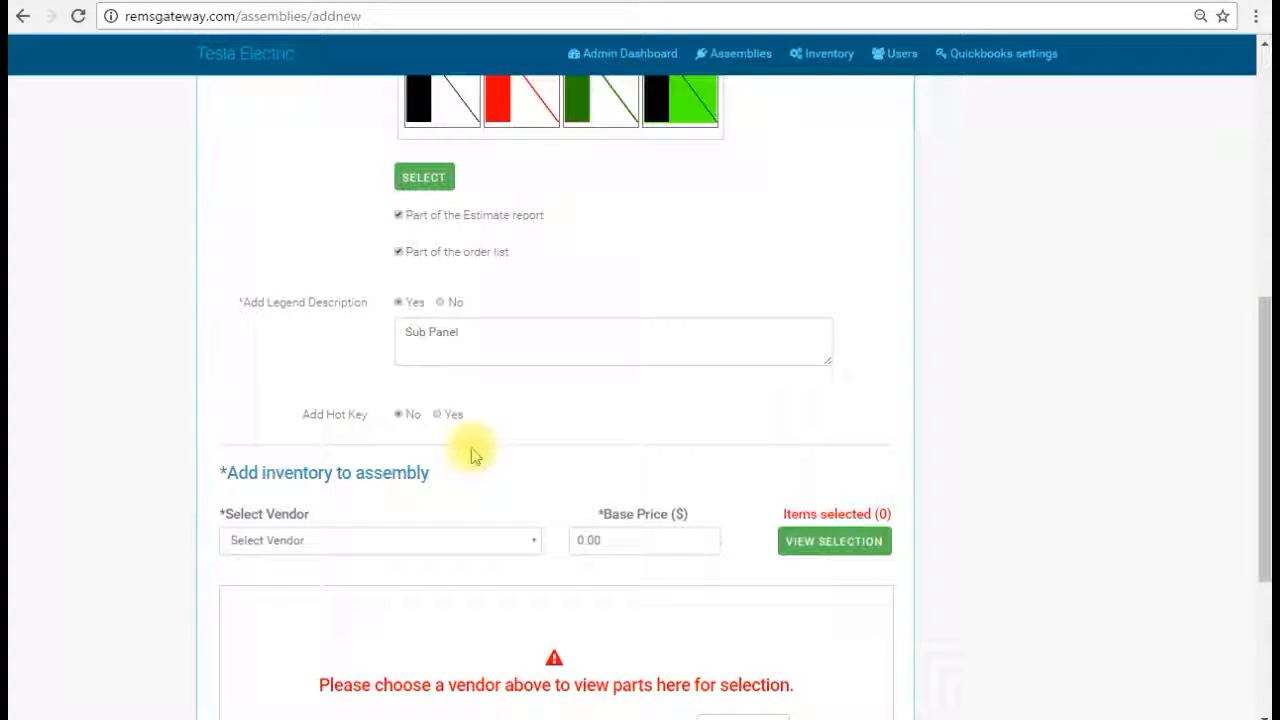
pyautogui.scroll(-1, 566, 457)
pyautogui.scroll(2, 504, 432)
pyautogui.scroll(-2, 503, 429)
pyautogui.scroll(1, 503, 432)
pyautogui.scroll(-1, 504, 434)
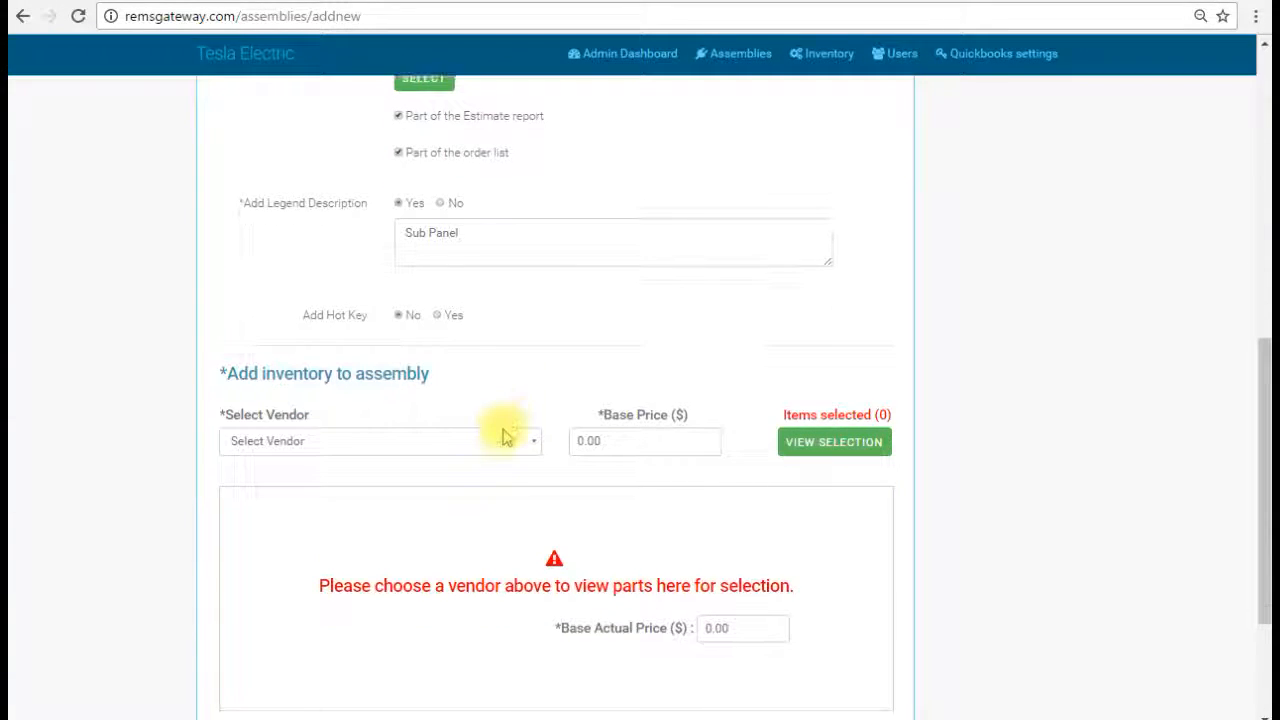
pyautogui.scroll(-1, 500, 434)
pyautogui.click(536, 344)
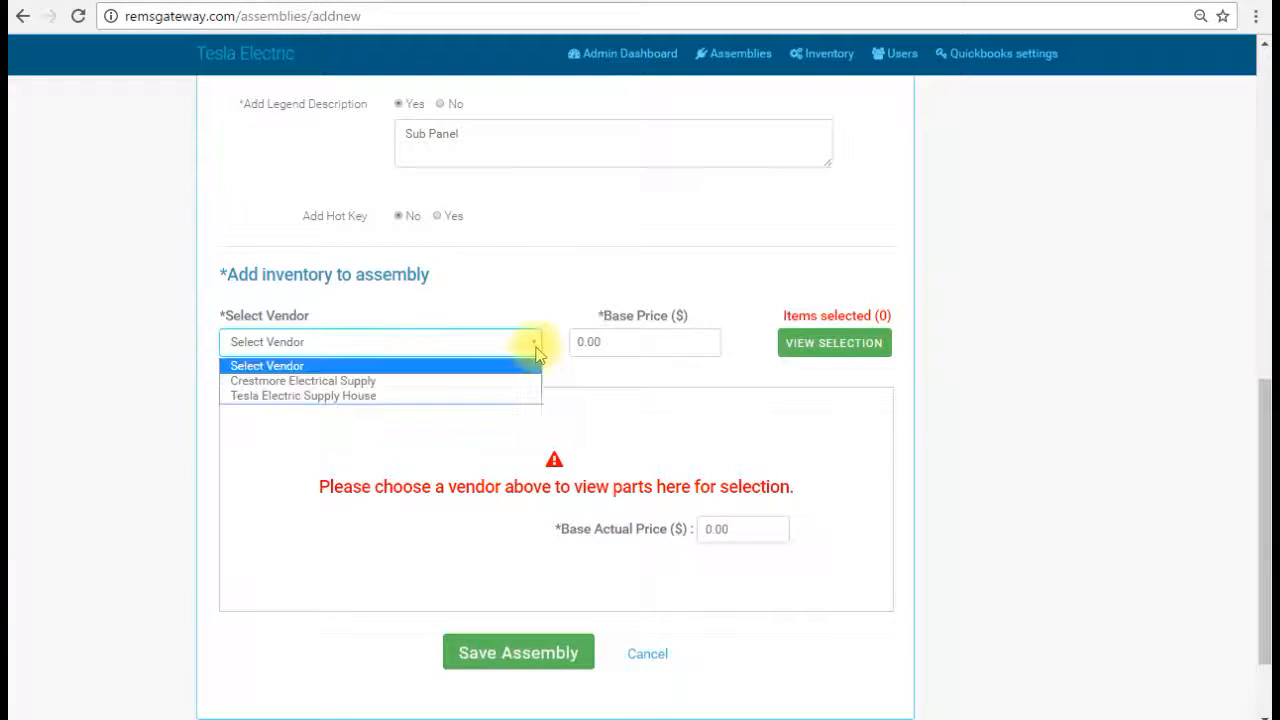
pyautogui.click(388, 383)
# - Find the 97710 HOM INDR 125A ML panel, SQD HOM2448L125PGC, in the parts list and add it with quantity 1
pyautogui.scroll(-10, 498, 512)
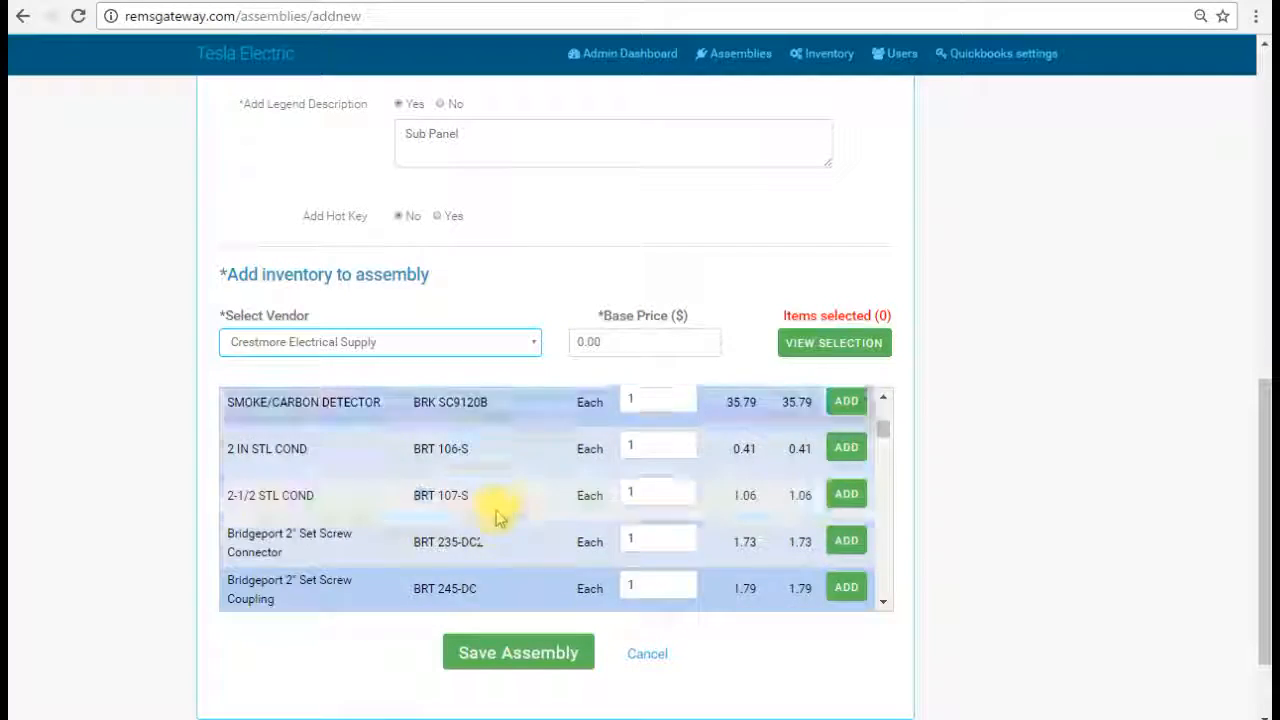
pyautogui.scroll(-10, 490, 535)
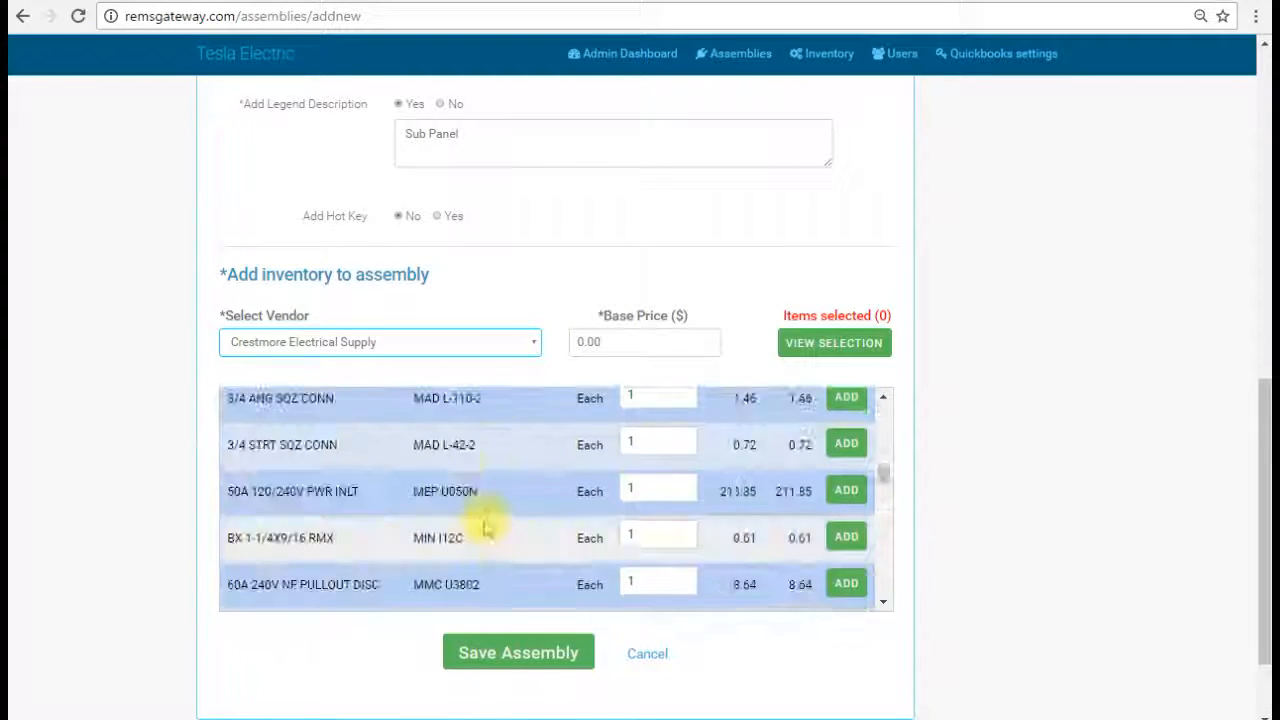
pyautogui.scroll(-6, 483, 518)
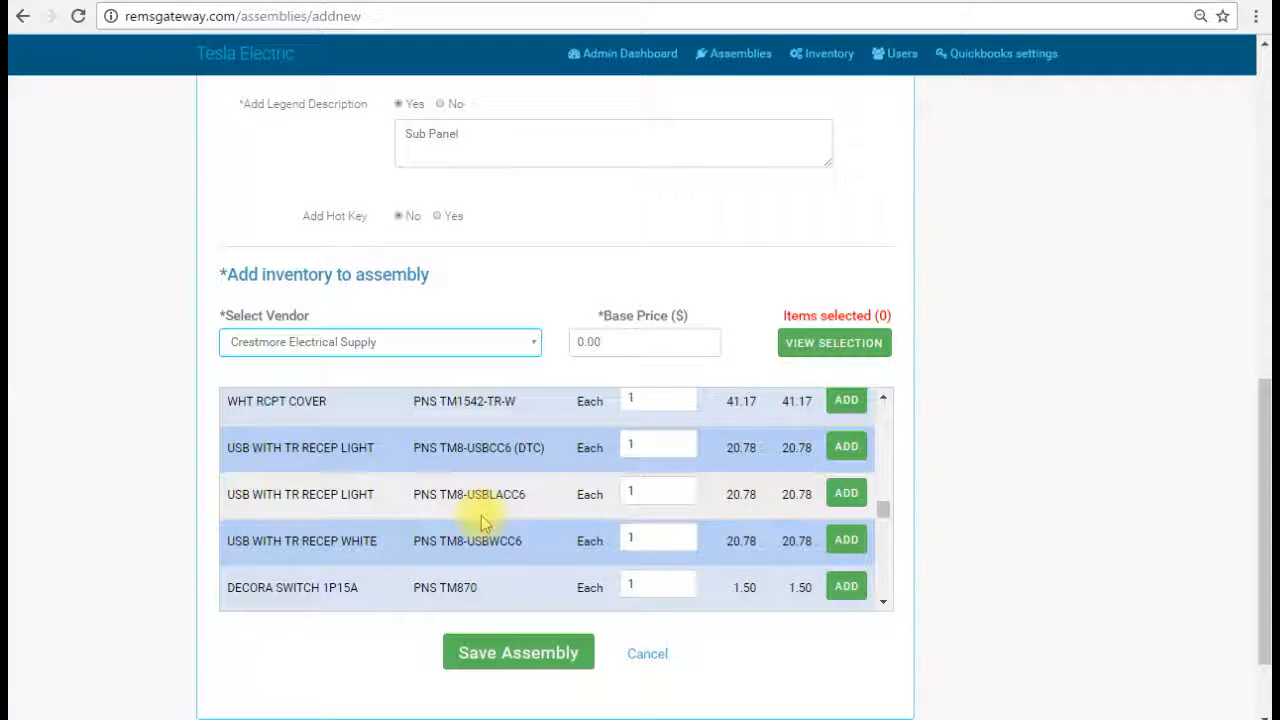
pyautogui.scroll(-5, 478, 522)
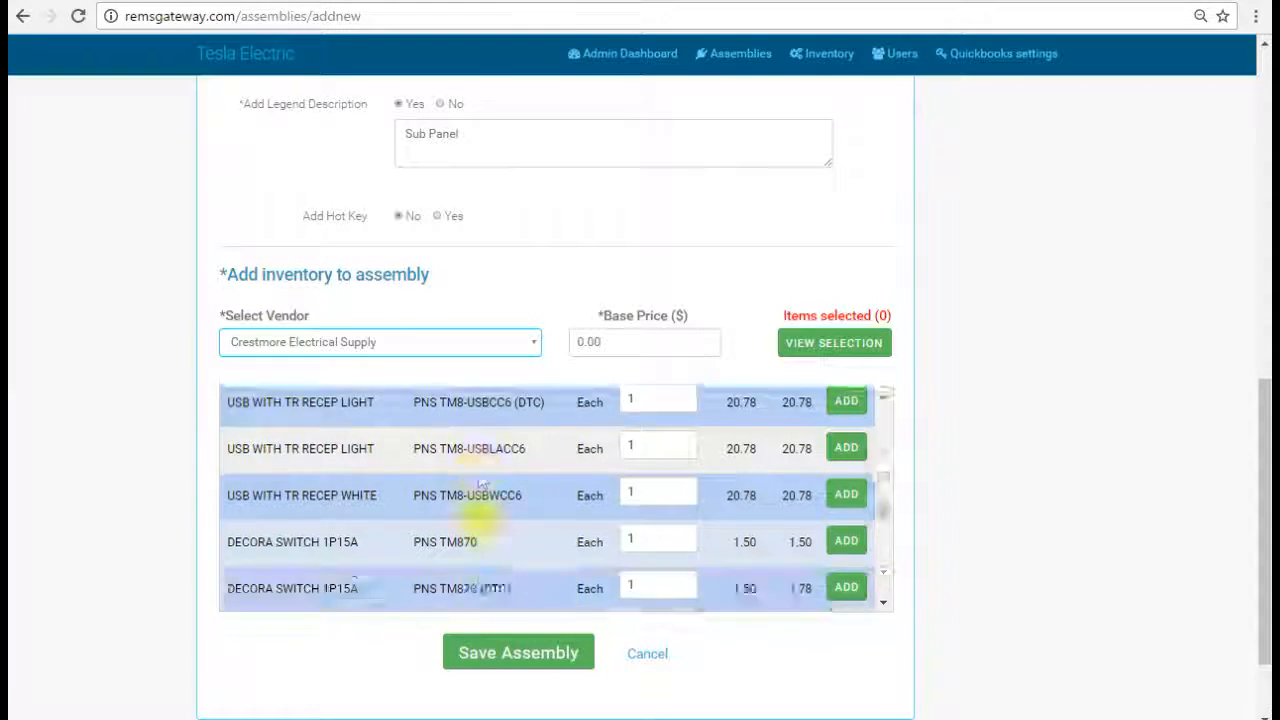
pyautogui.scroll(-2, 479, 517)
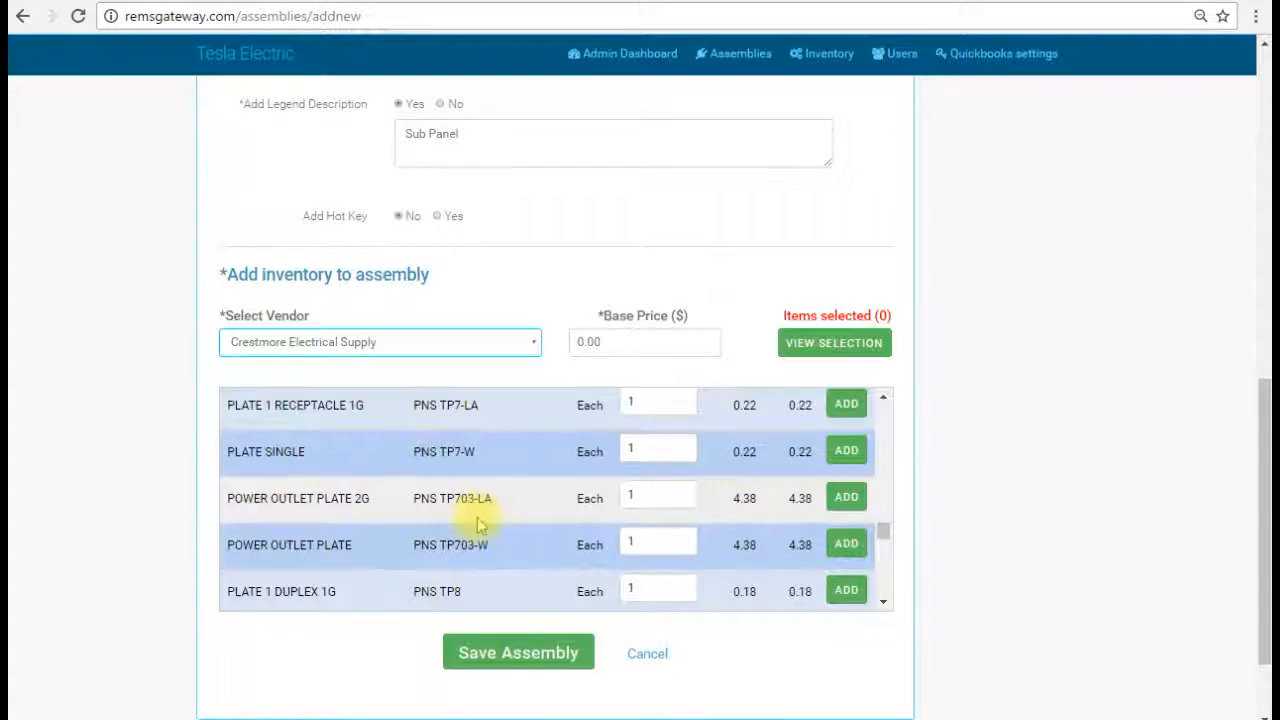
pyautogui.scroll(-1, 479, 522)
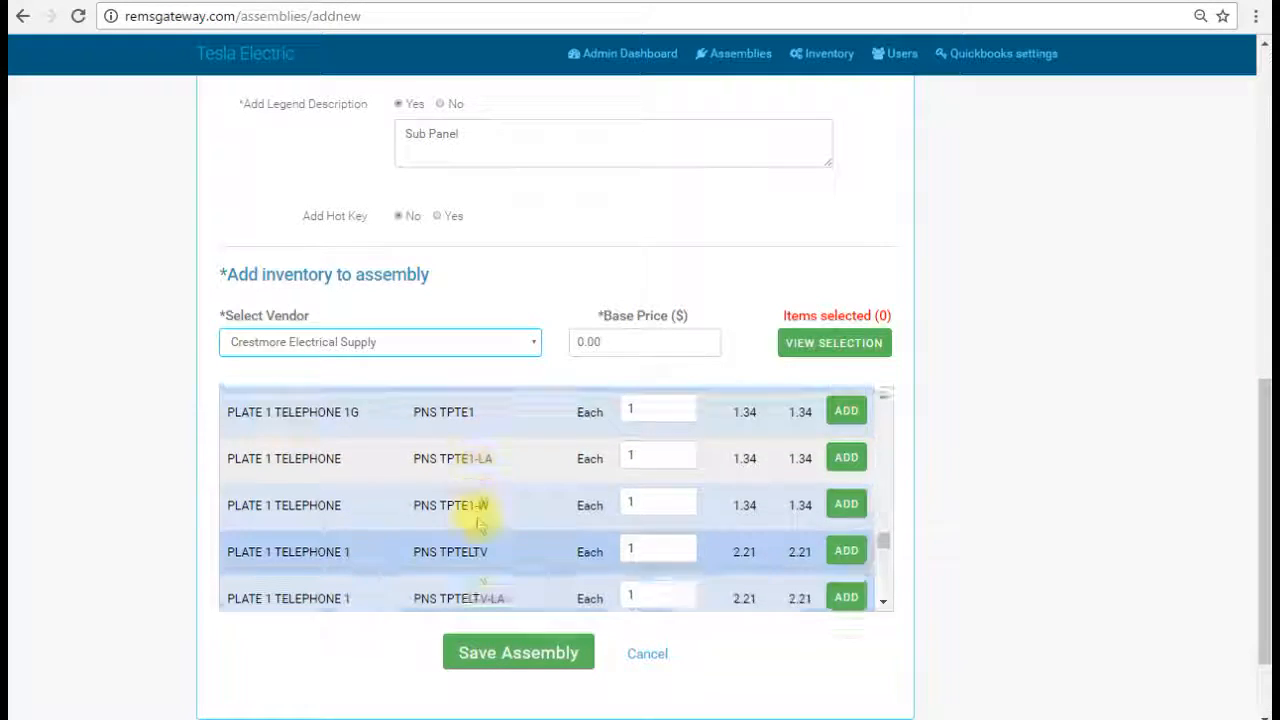
pyautogui.scroll(-1, 478, 522)
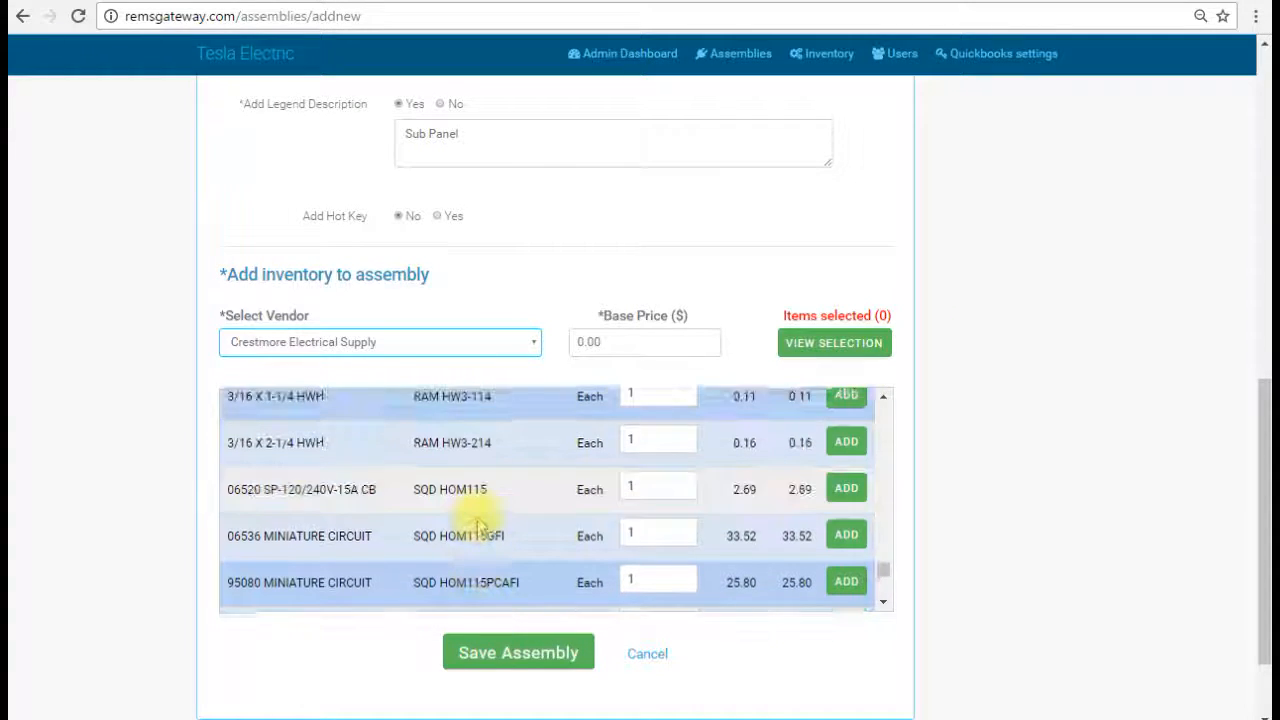
pyautogui.scroll(-3, 479, 522)
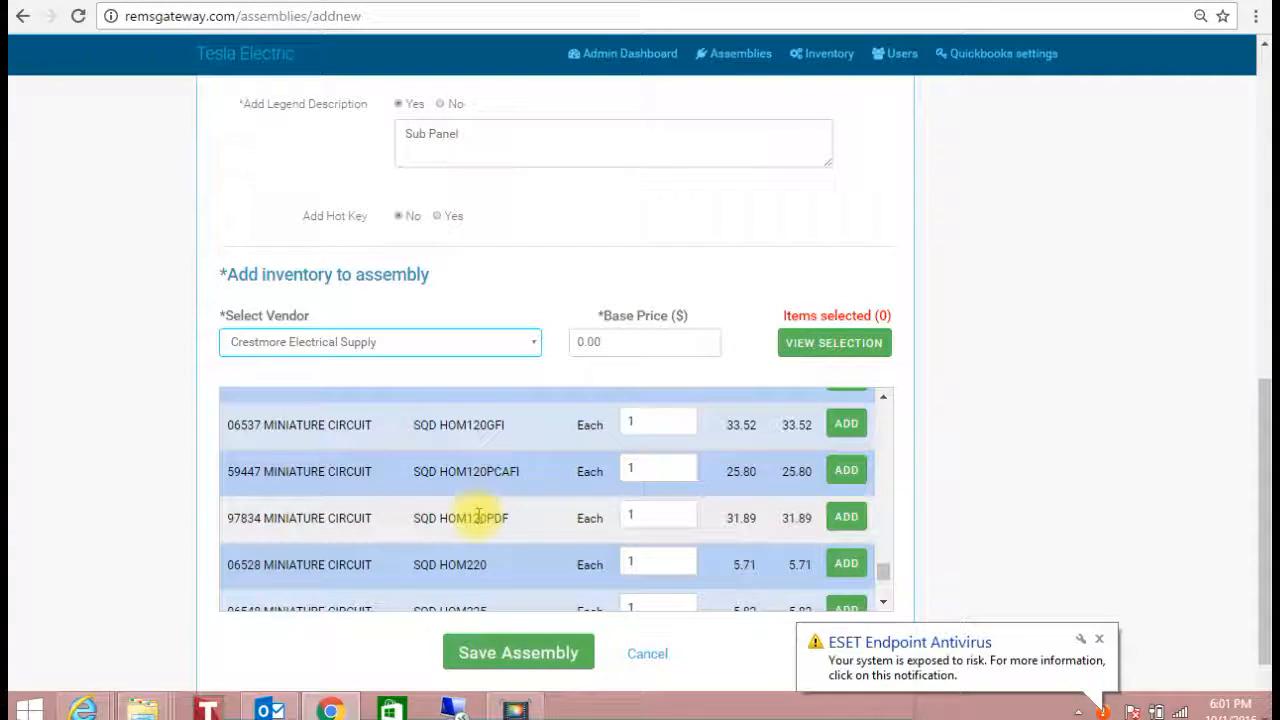
pyautogui.scroll(-3, 479, 522)
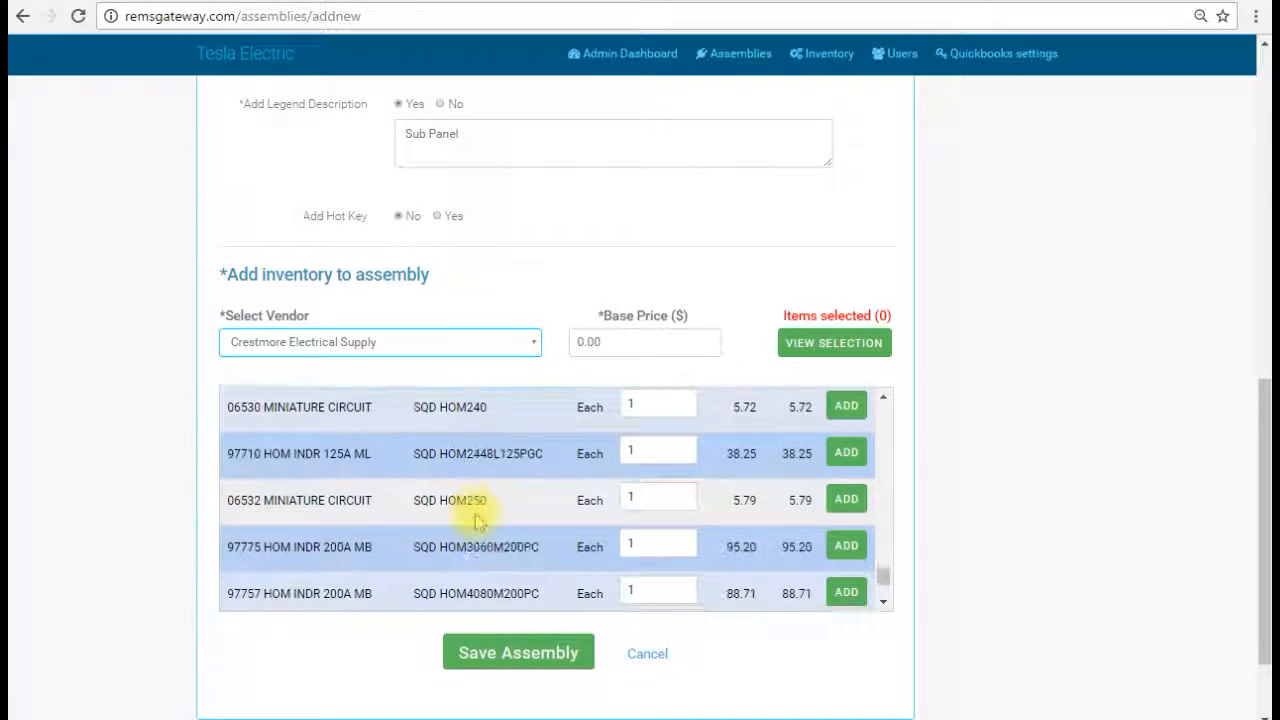
pyautogui.doubleClick(645, 453)
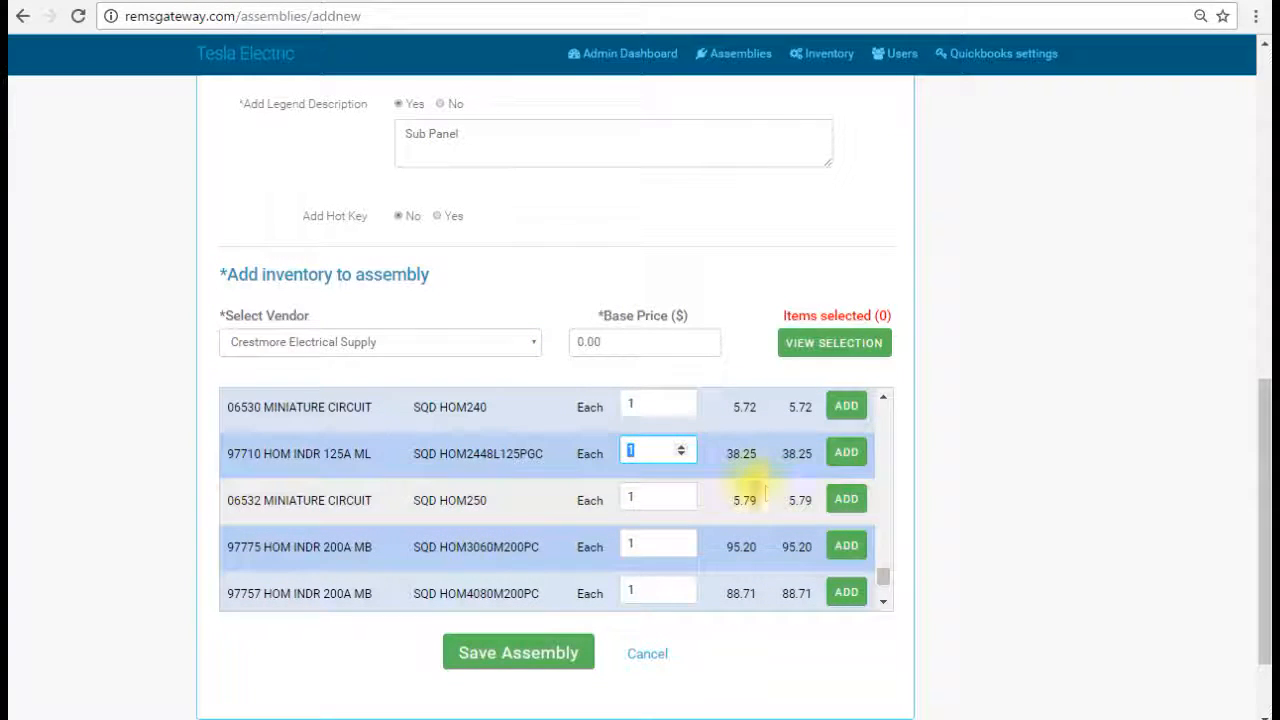
pyautogui.click(846, 452)
# - Add the 06532 miniature circuit breaker, SQD HOM250, to the assembly with quantity 1
pyautogui.scroll(-1, 474, 440)
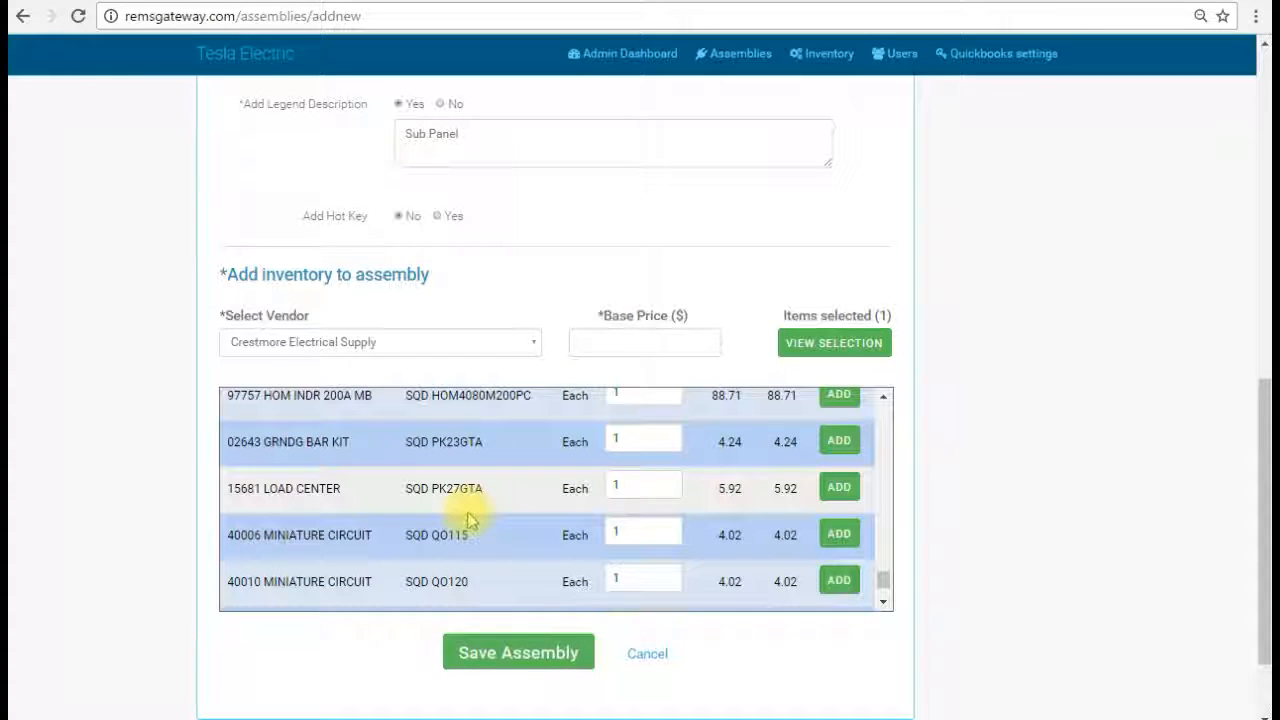
pyautogui.scroll(4, 470, 519)
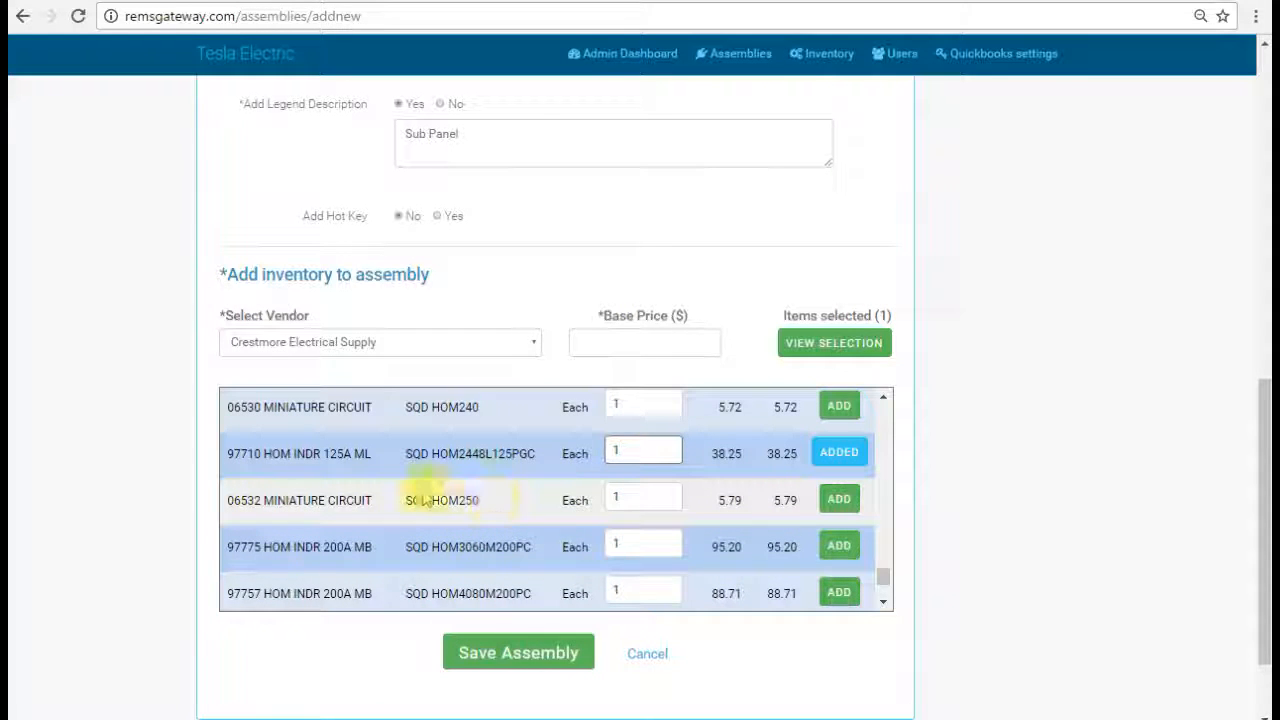
pyautogui.doubleClick(622, 496)
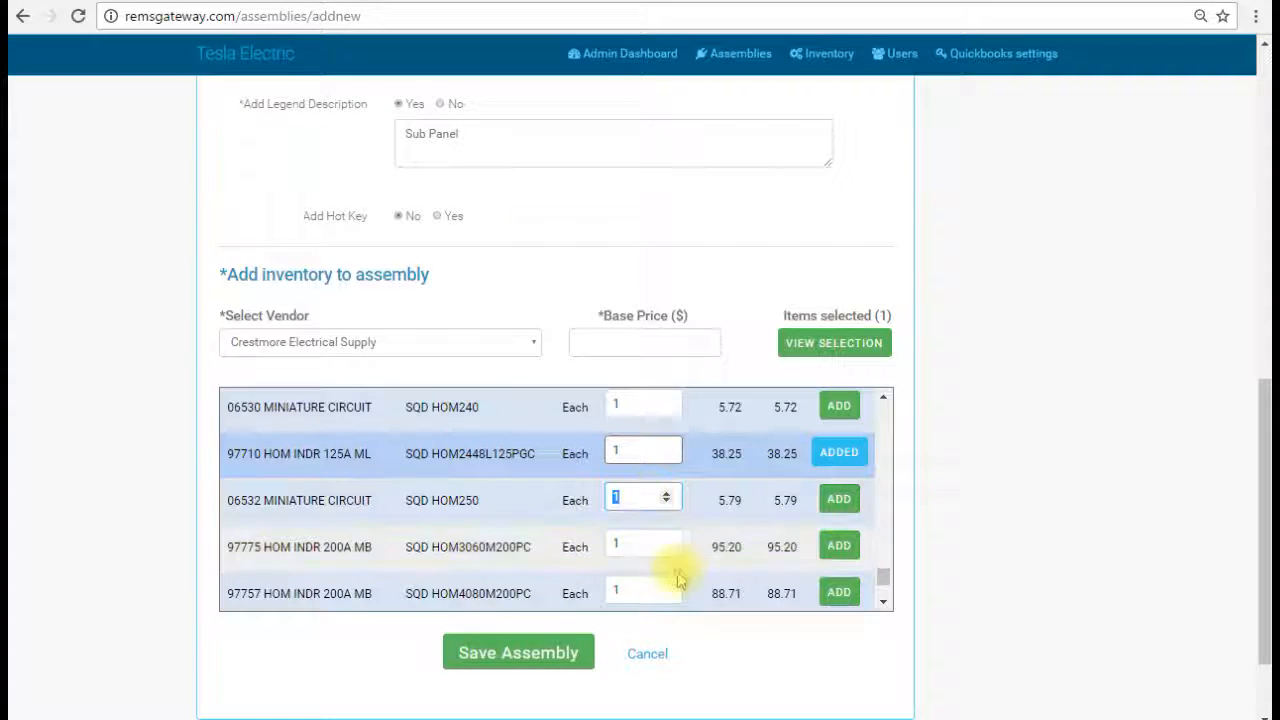
pyautogui.click(840, 502)
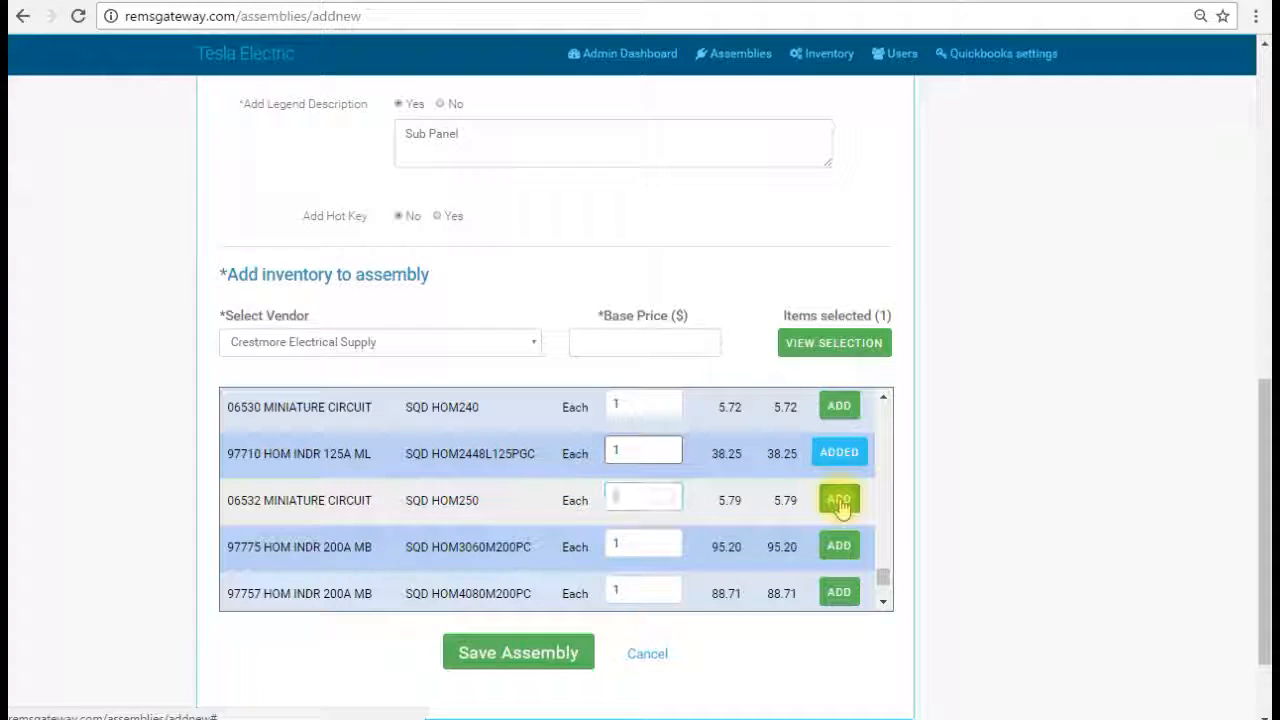
# - Set the assembly's base price to $500.00
pyautogui.scroll(-3, 472, 500)
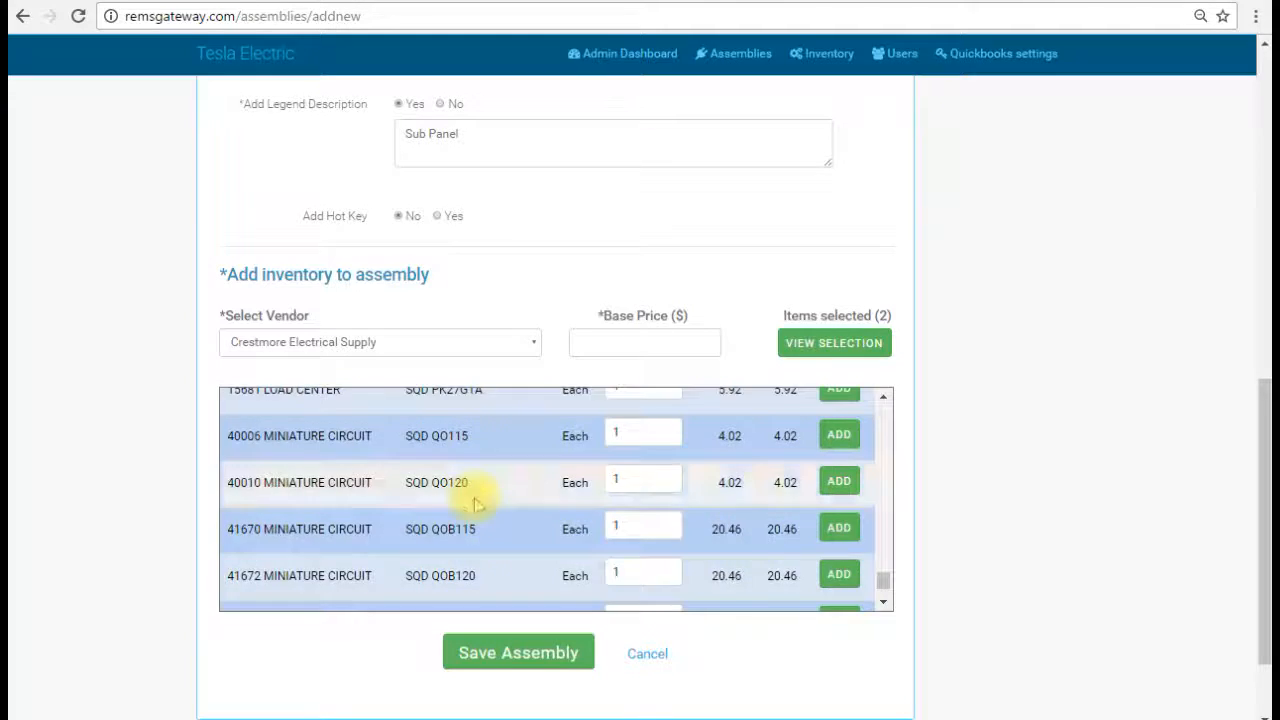
pyautogui.scroll(-10, 478, 503)
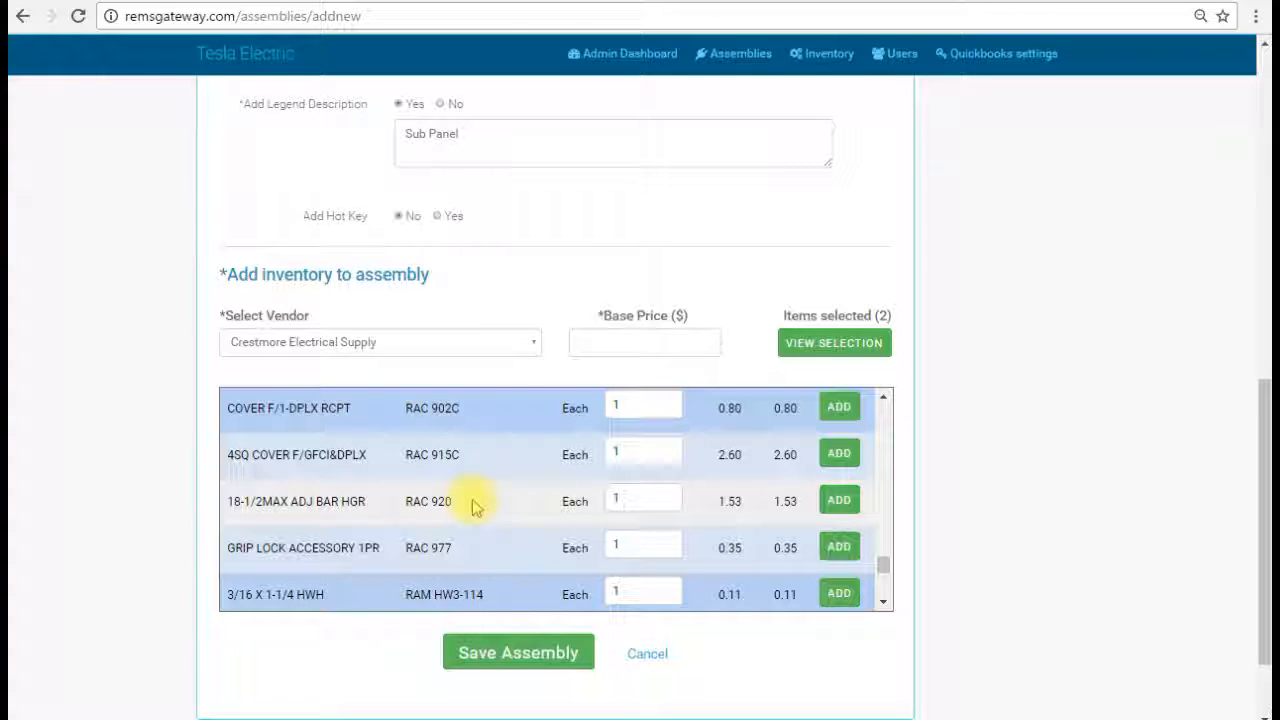
pyautogui.click(654, 336)
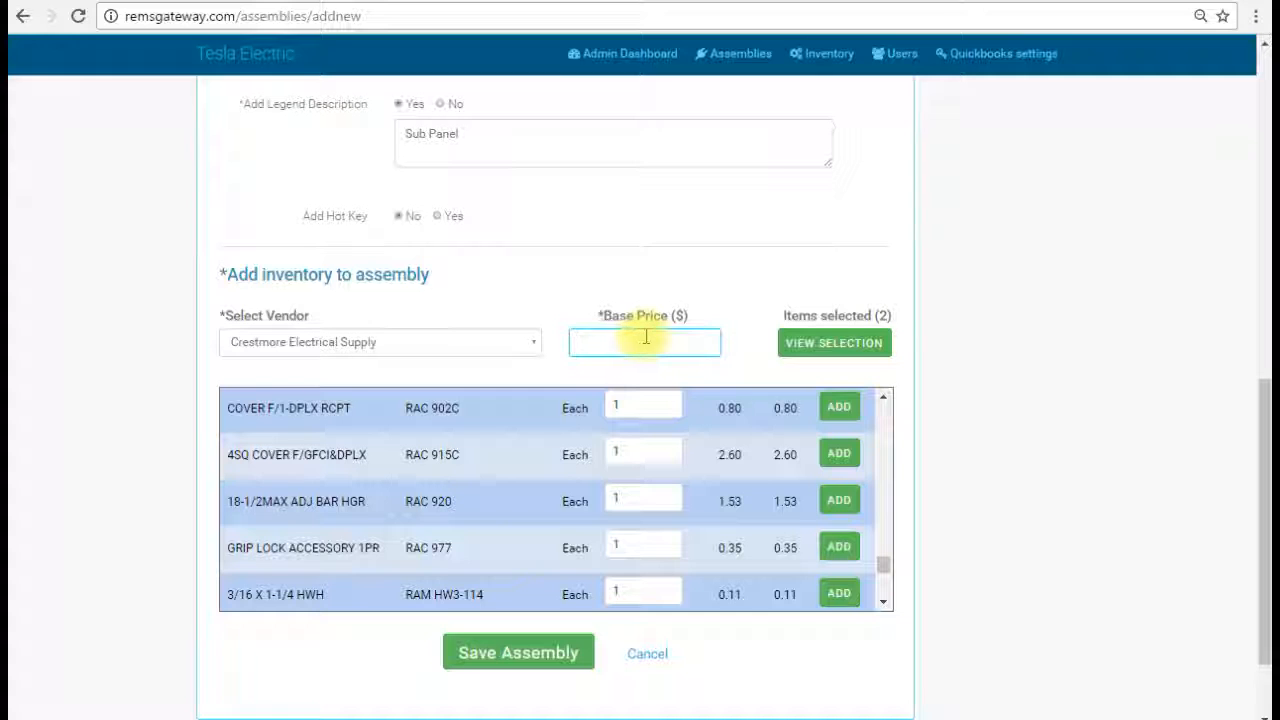
pyautogui.write('500.00')
pyautogui.scroll(-1, 880, 245)
pyautogui.scroll(2, 909, 251)
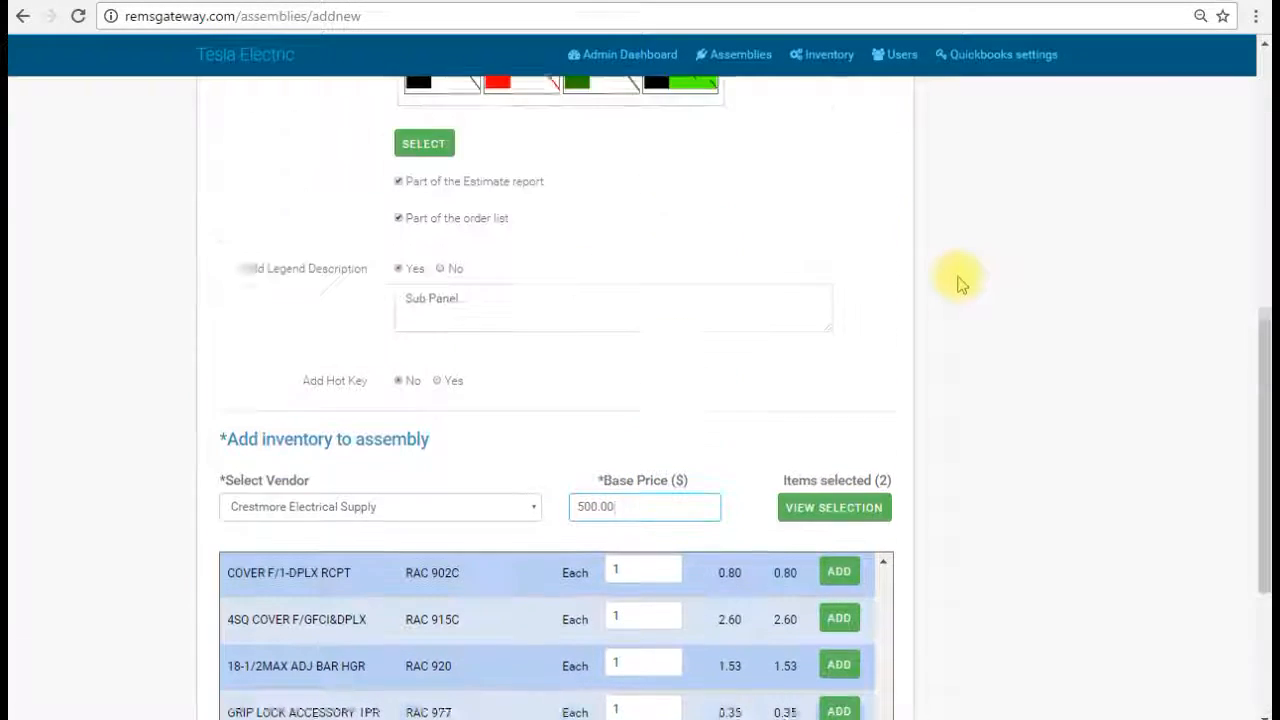
pyautogui.scroll(-3, 957, 279)
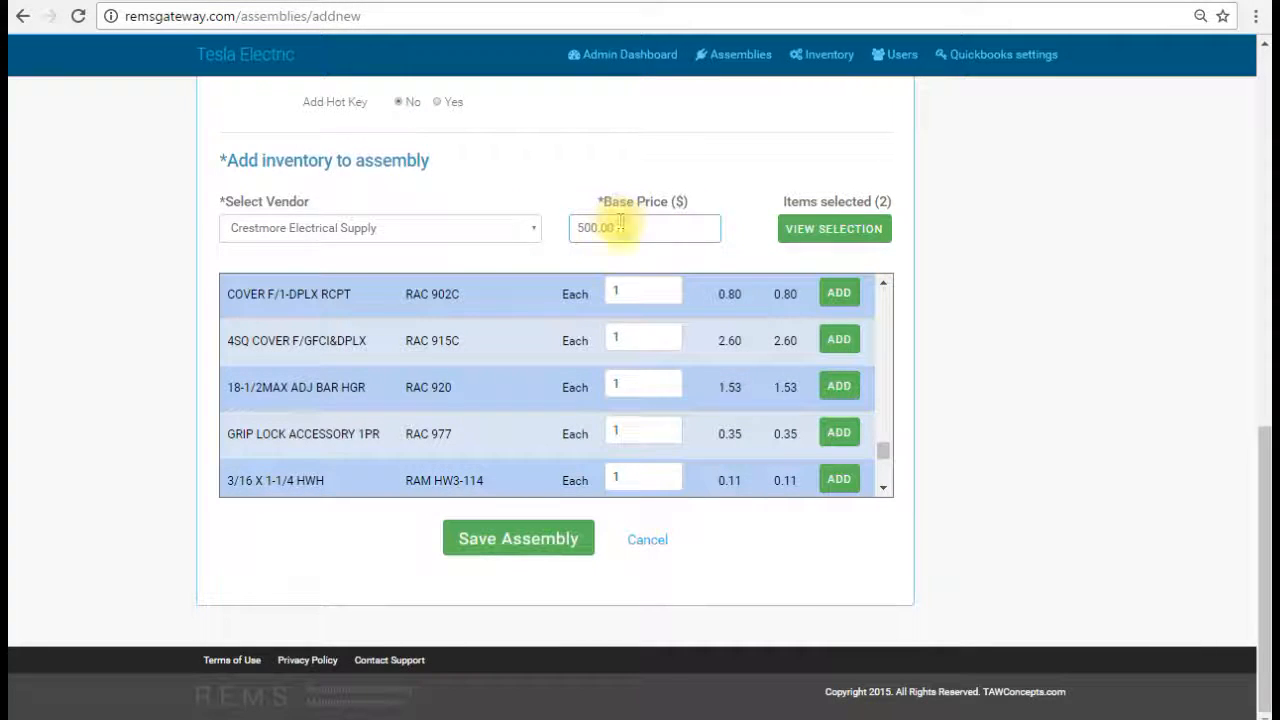
# - Save the 24 Position Sub Panel assembly and look over the assemblies list
pyautogui.moveTo(642, 229); pyautogui.dragTo(563, 226)
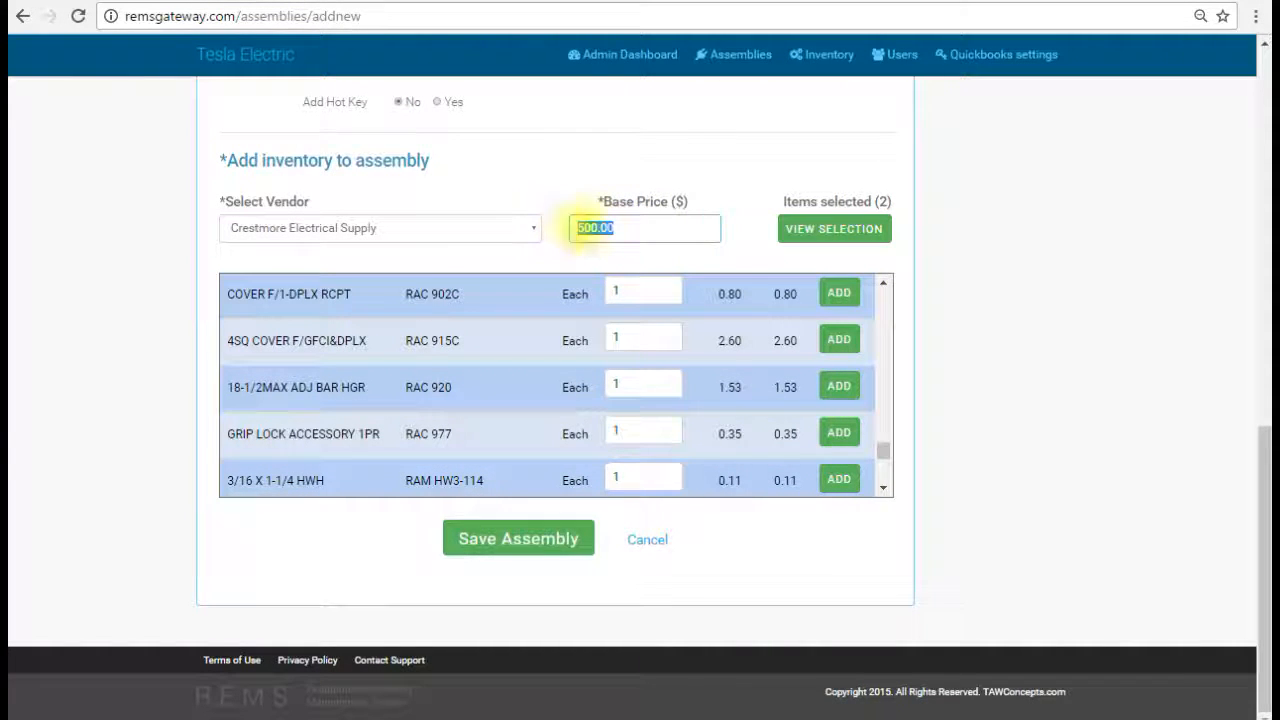
pyautogui.scroll(1, 897, 430)
pyautogui.scroll(4, 897, 430)
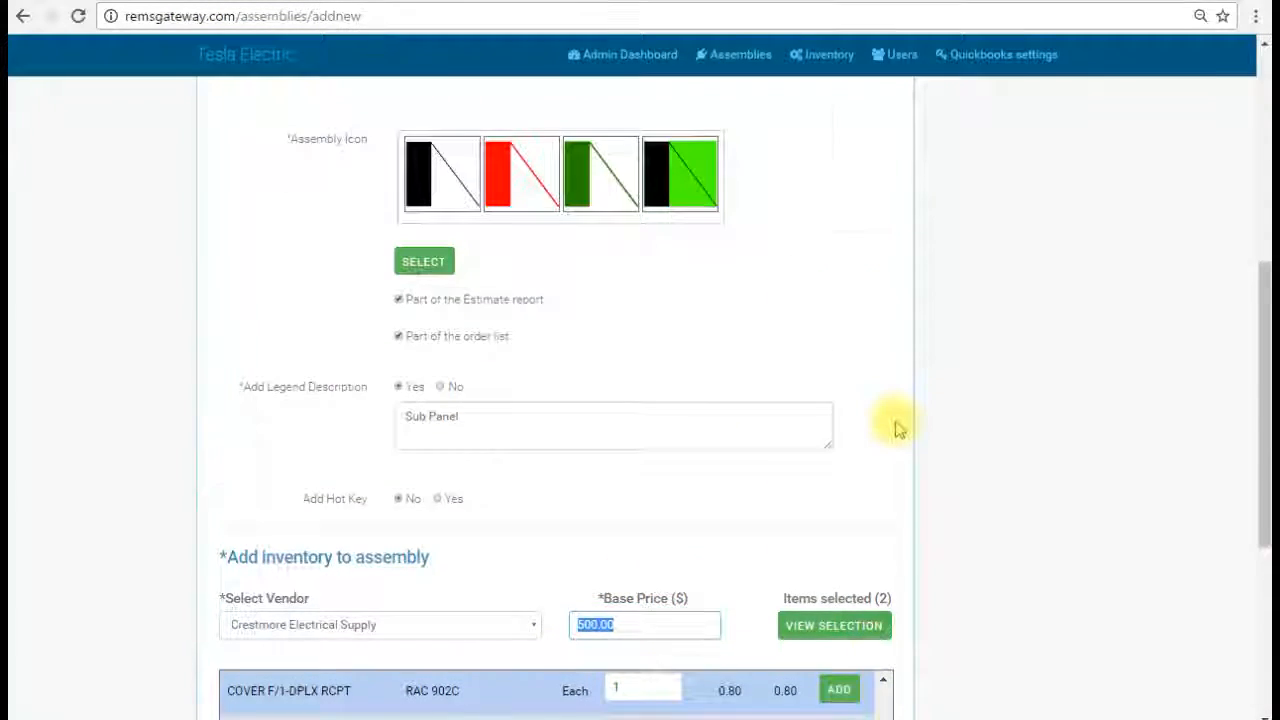
pyautogui.scroll(-3, 871, 437)
pyautogui.click(565, 652)
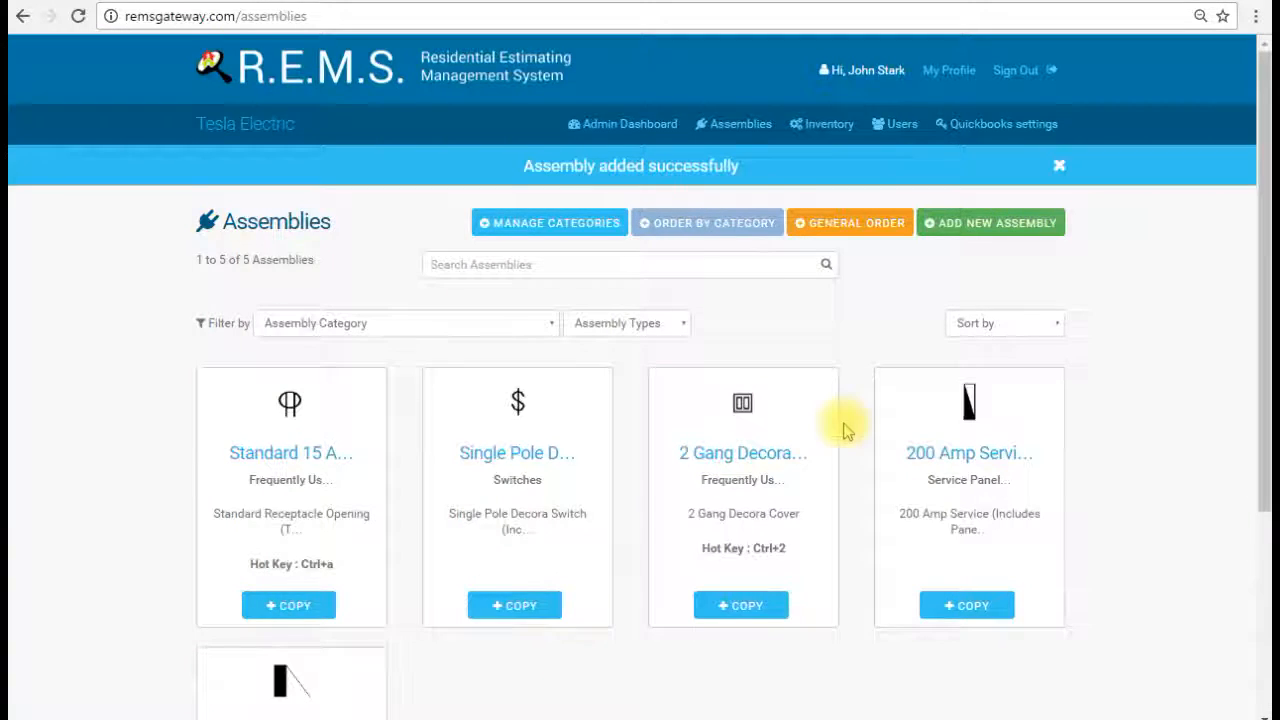
pyautogui.scroll(-3, 392, 505)
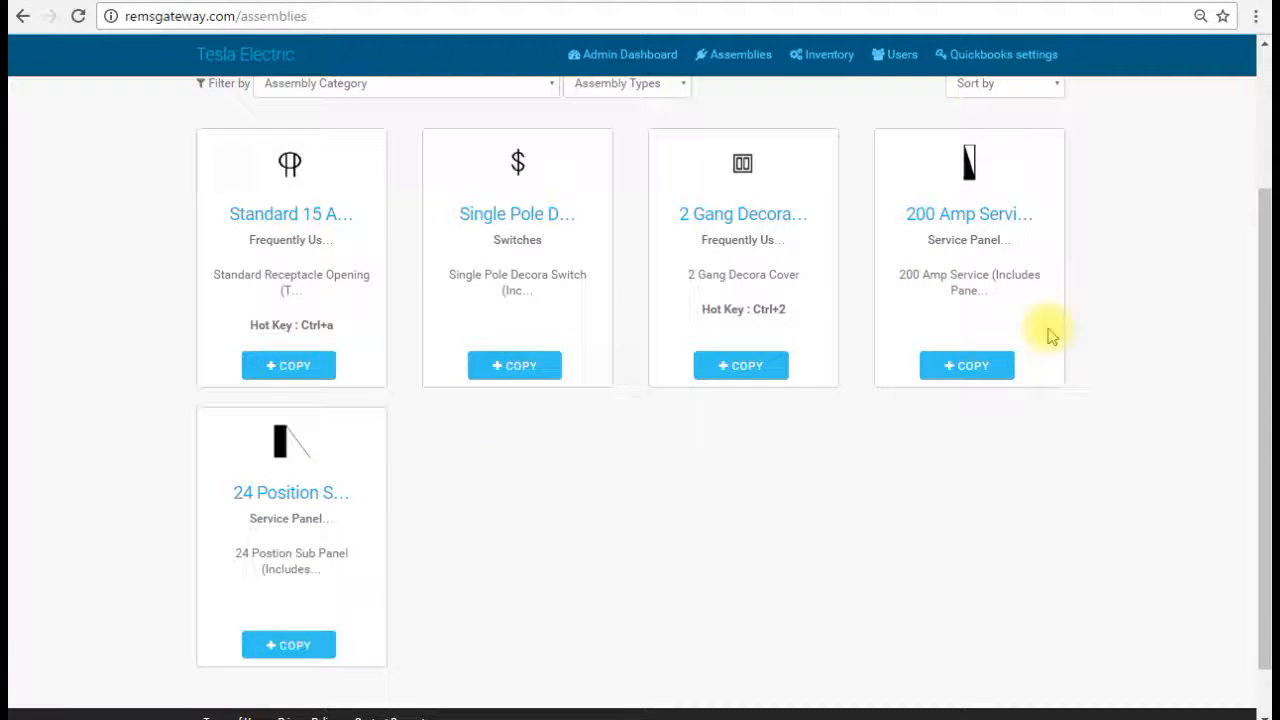
pyautogui.scroll(-1, 1058, 292)
pyautogui.scroll(3, 1058, 292)
pyautogui.scroll(-2, 1060, 295)
pyautogui.scroll(-2, 1070, 300)
pyautogui.scroll(3, 1090, 315)
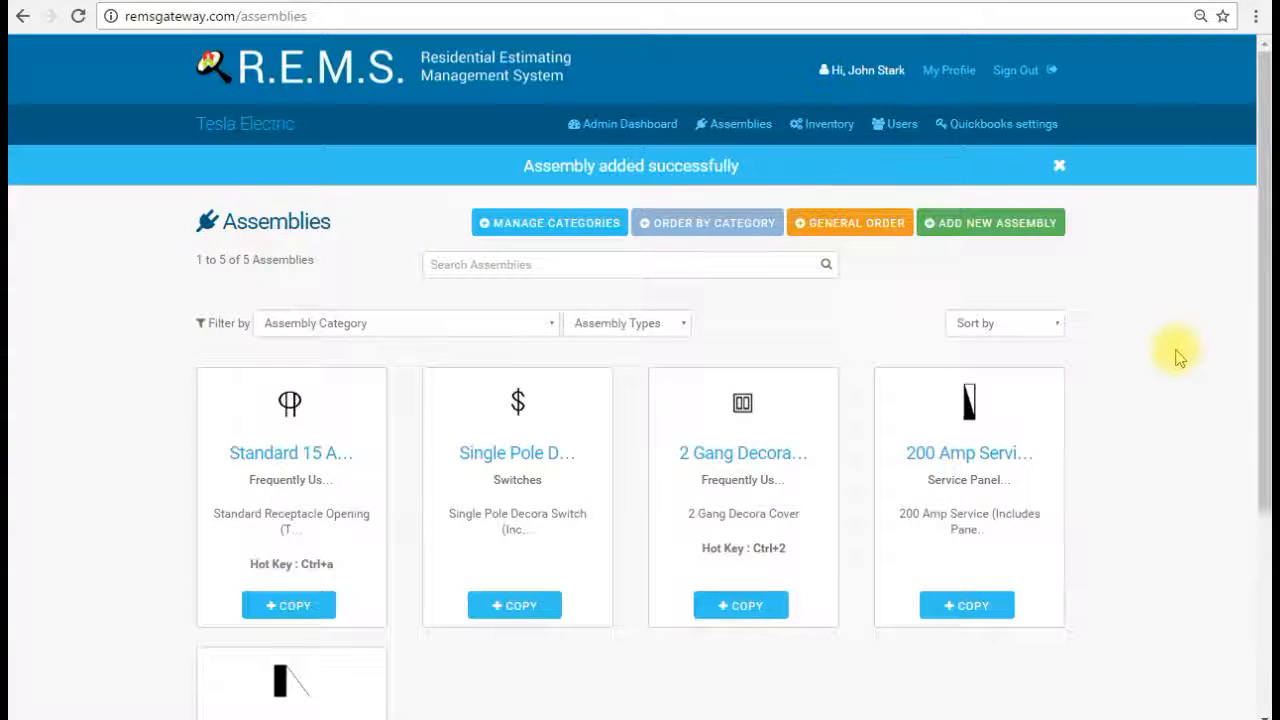
# - Start a new assembly and set its assembly type to Circuit Breaker
pyautogui.click(1024, 232)
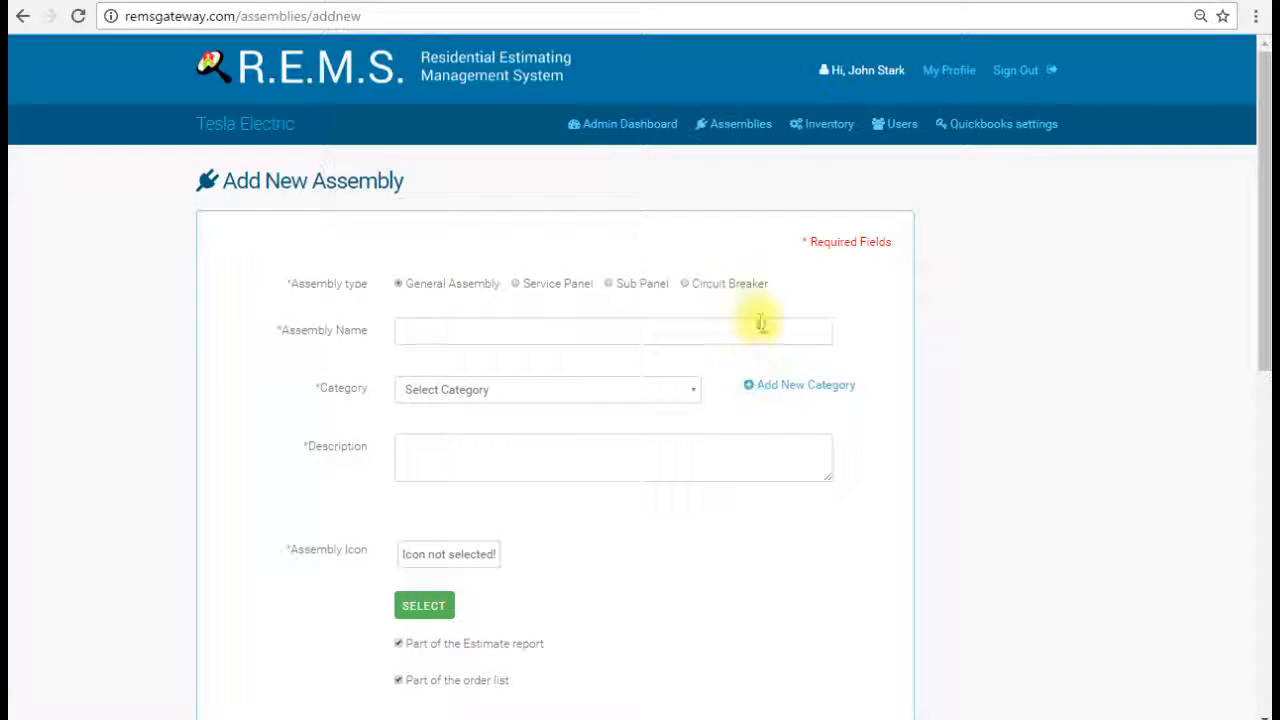
pyautogui.click(685, 284)
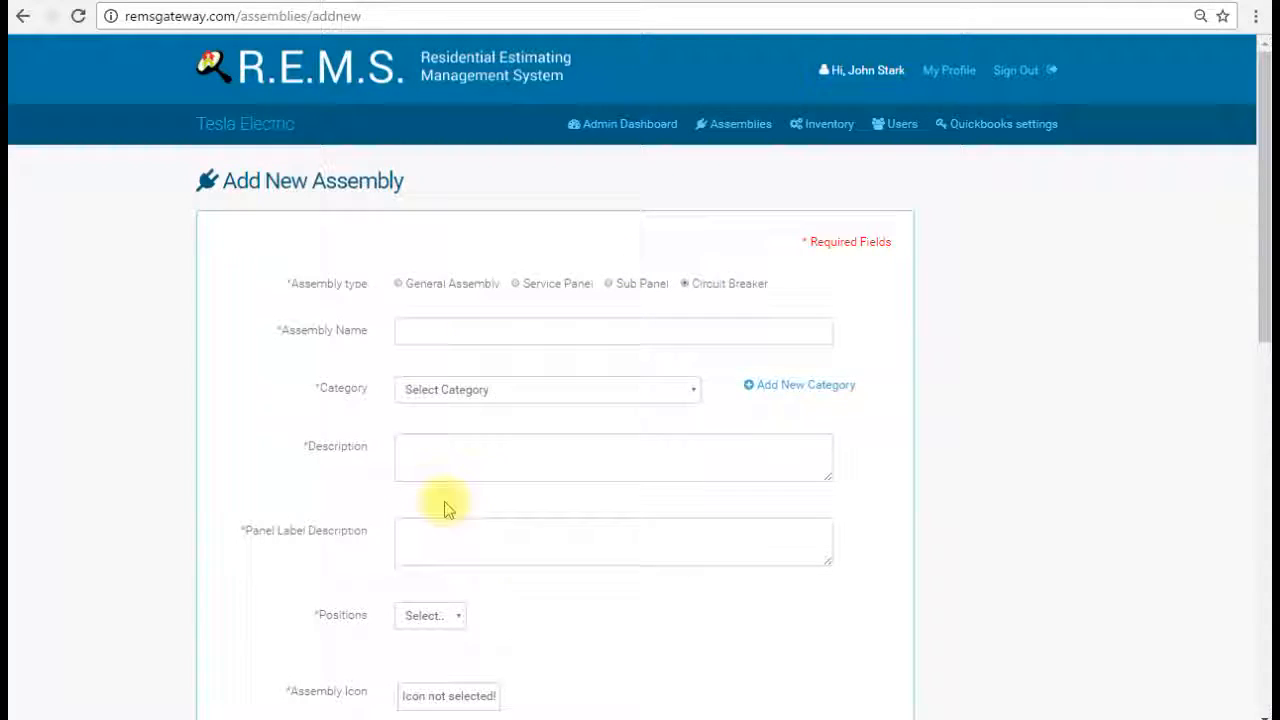
# - Examine the circuit breaker form's Panel Label Description field and the available Positions options
pyautogui.scroll(-3, 440, 506)
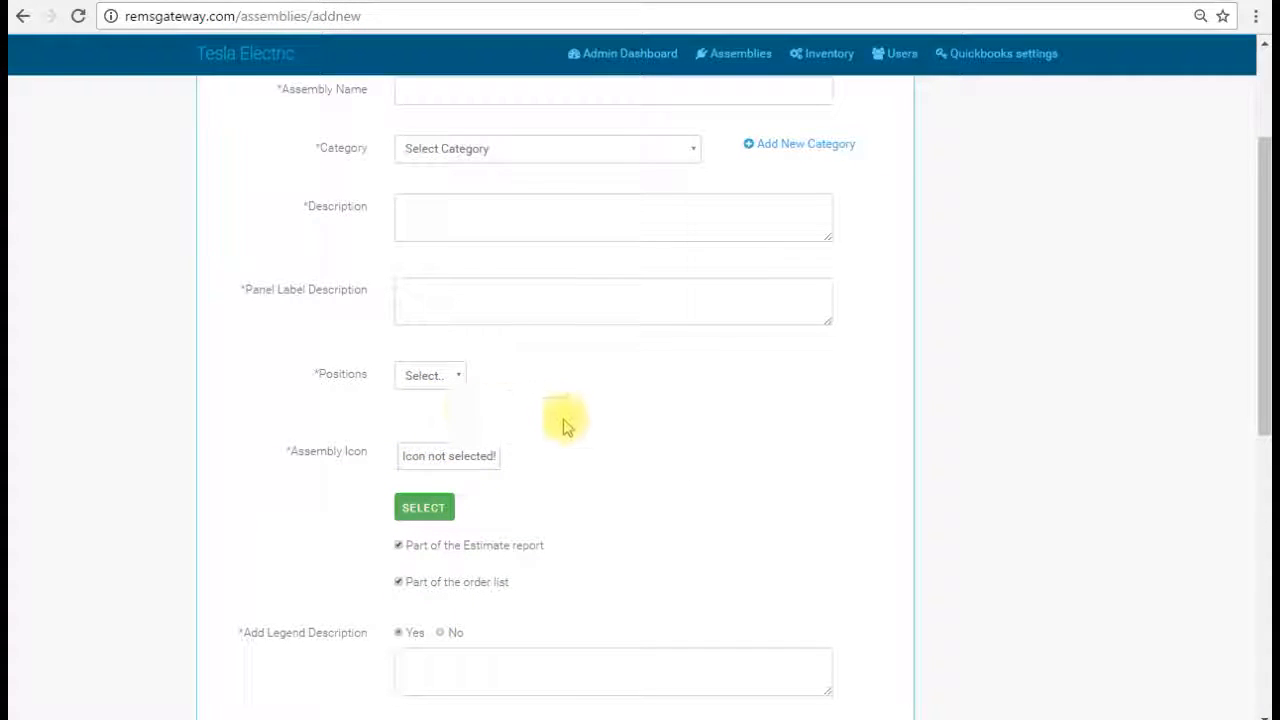
pyautogui.click(456, 377)
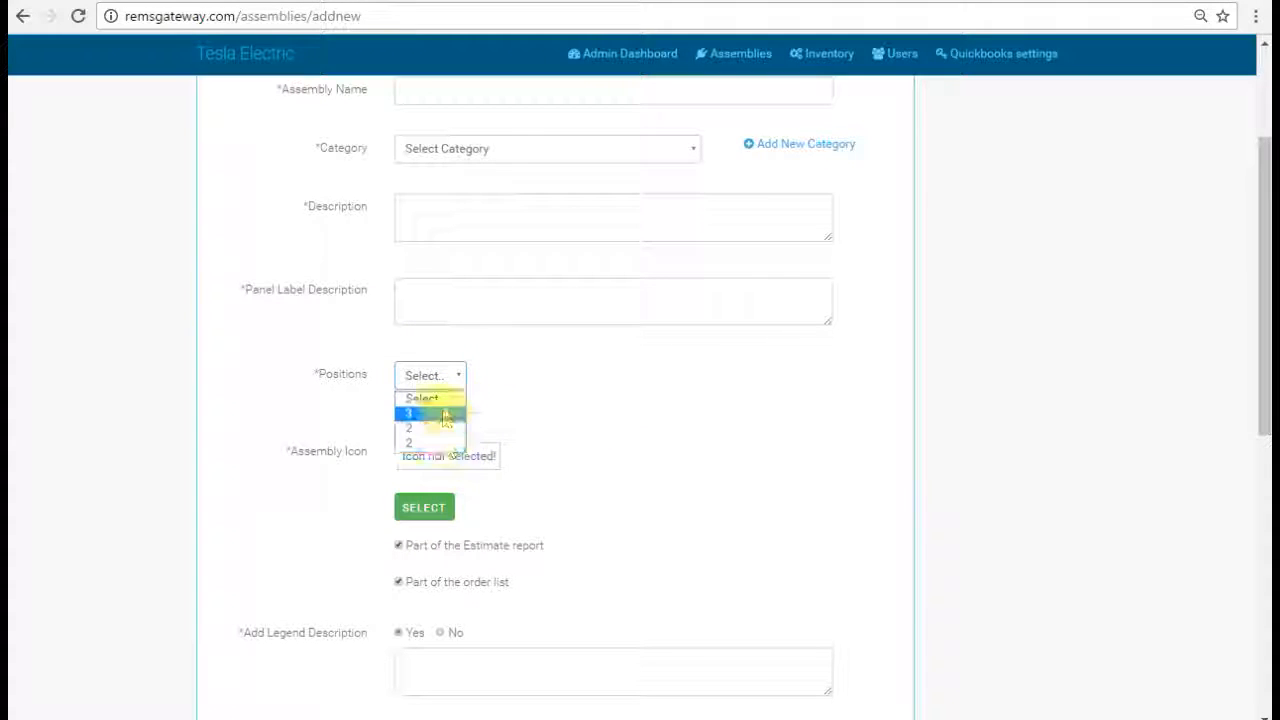
pyautogui.click(495, 308)
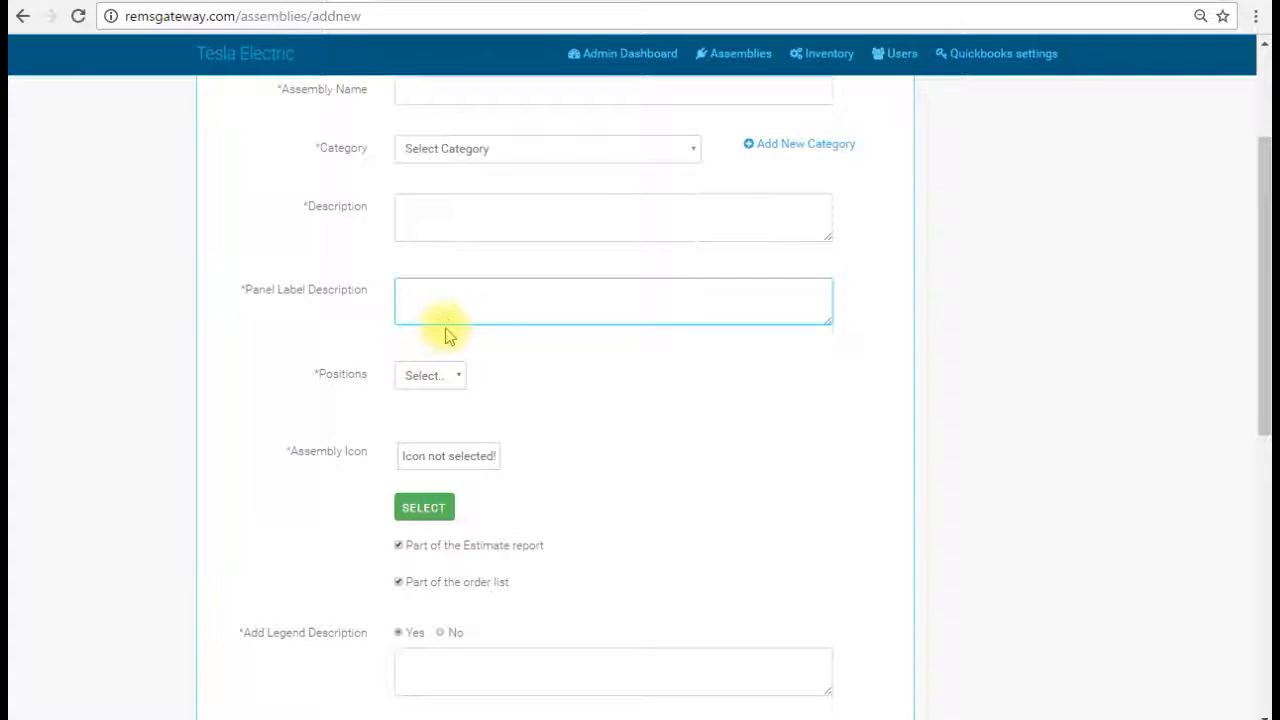
pyautogui.scroll(3, 446, 333)
pyautogui.scroll(-2, 472, 398)
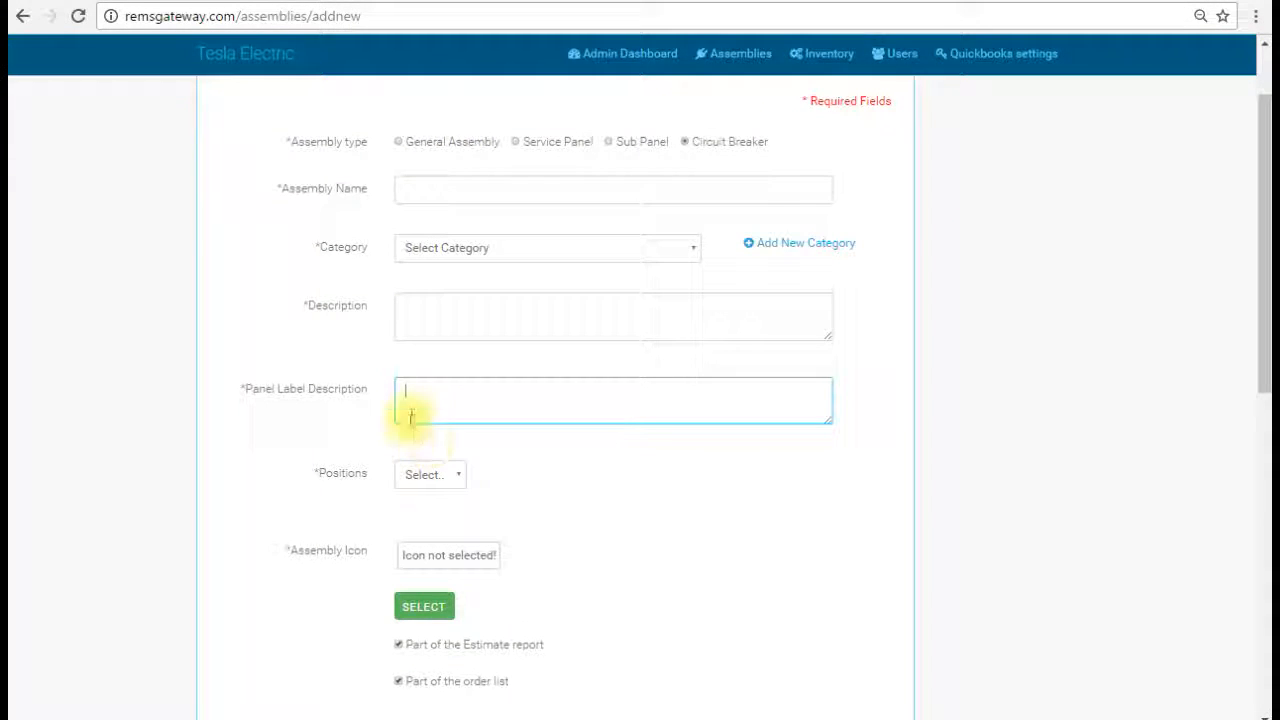
pyautogui.click(458, 484)
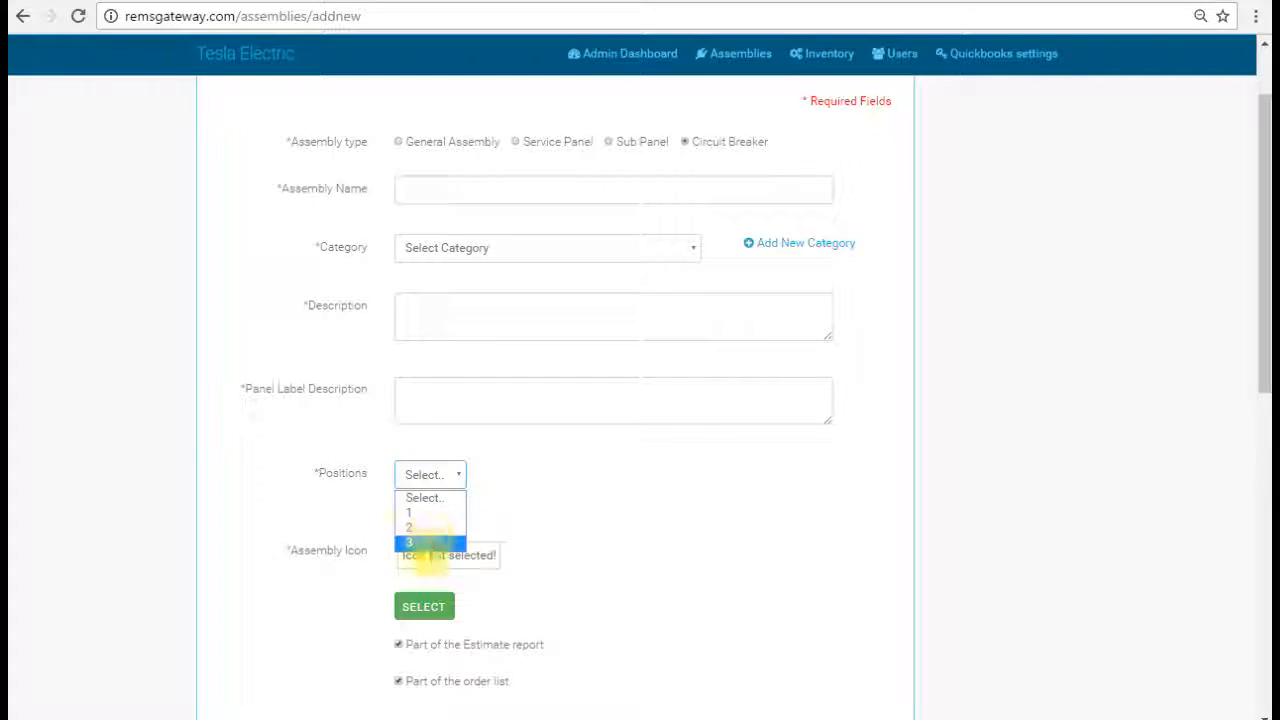
pyautogui.scroll(2, 877, 534)
pyautogui.click(867, 379)
# - Name the circuit breaker assembly "Refridgerator Opening"
pyautogui.click(486, 326)
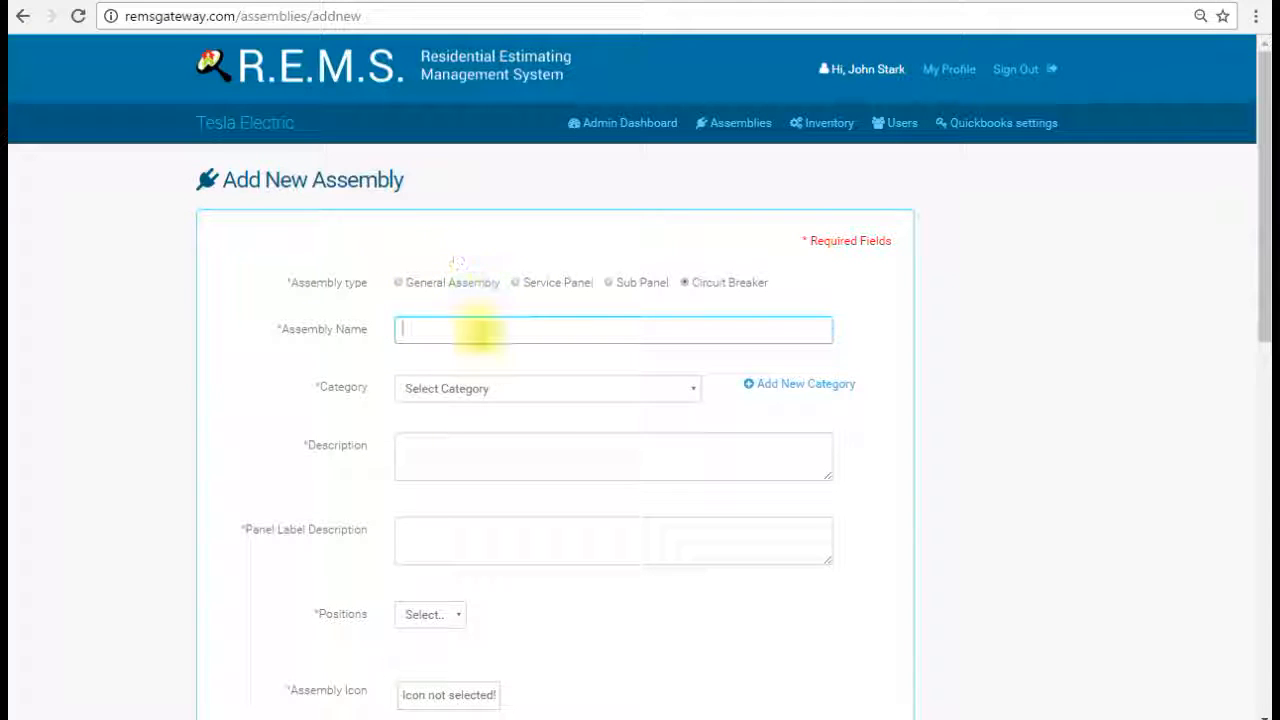
pyautogui.click(461, 335)
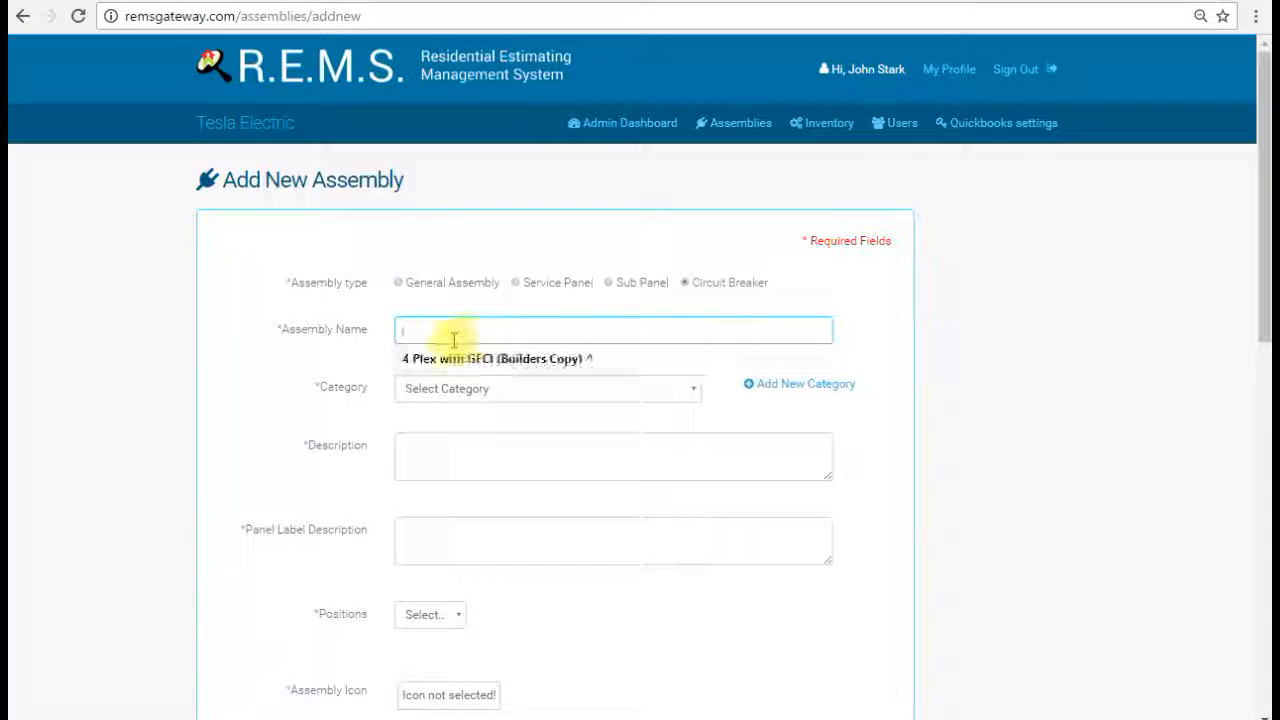
pyautogui.click(816, 250)
pyautogui.click(560, 331)
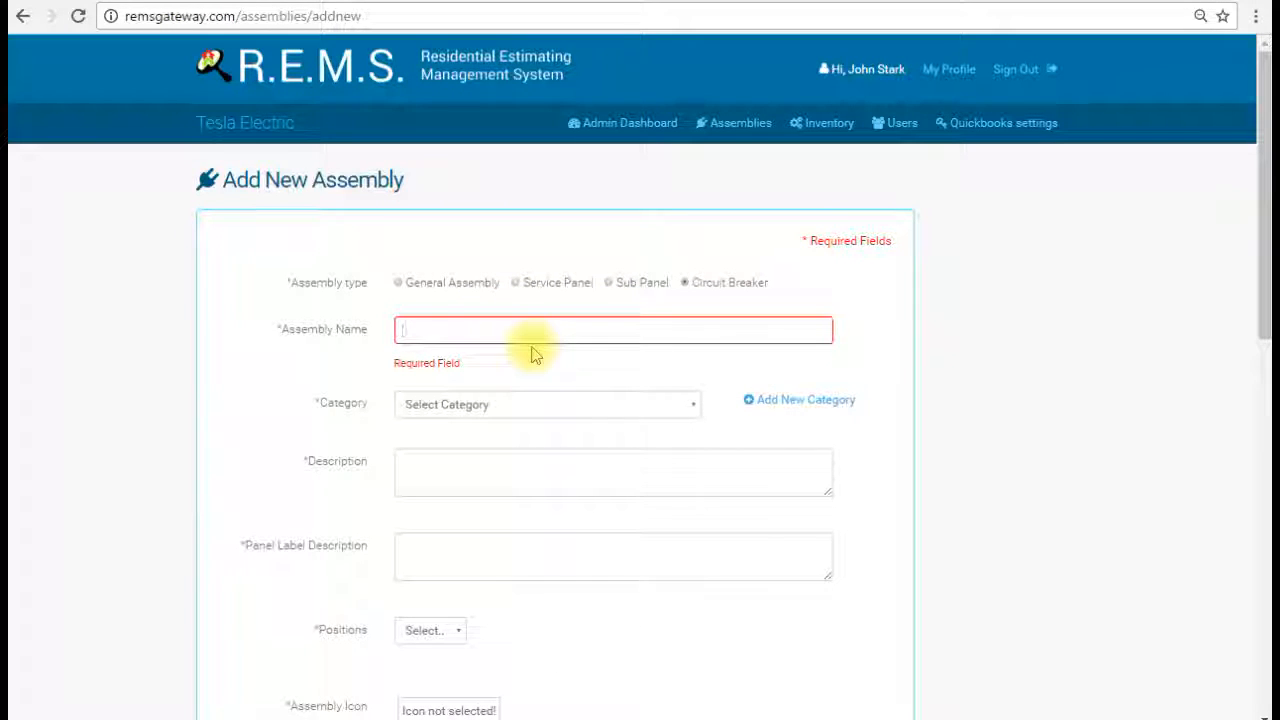
pyautogui.write('Refri')
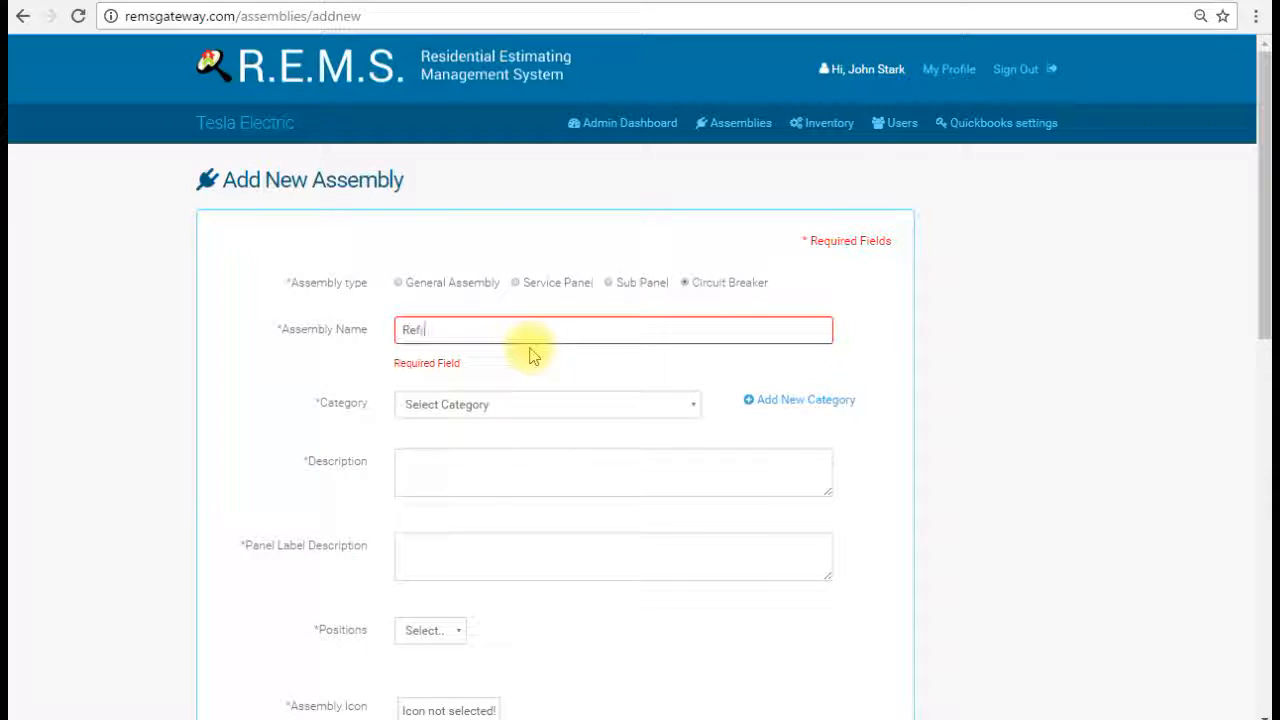
pyautogui.write('dgerator (')
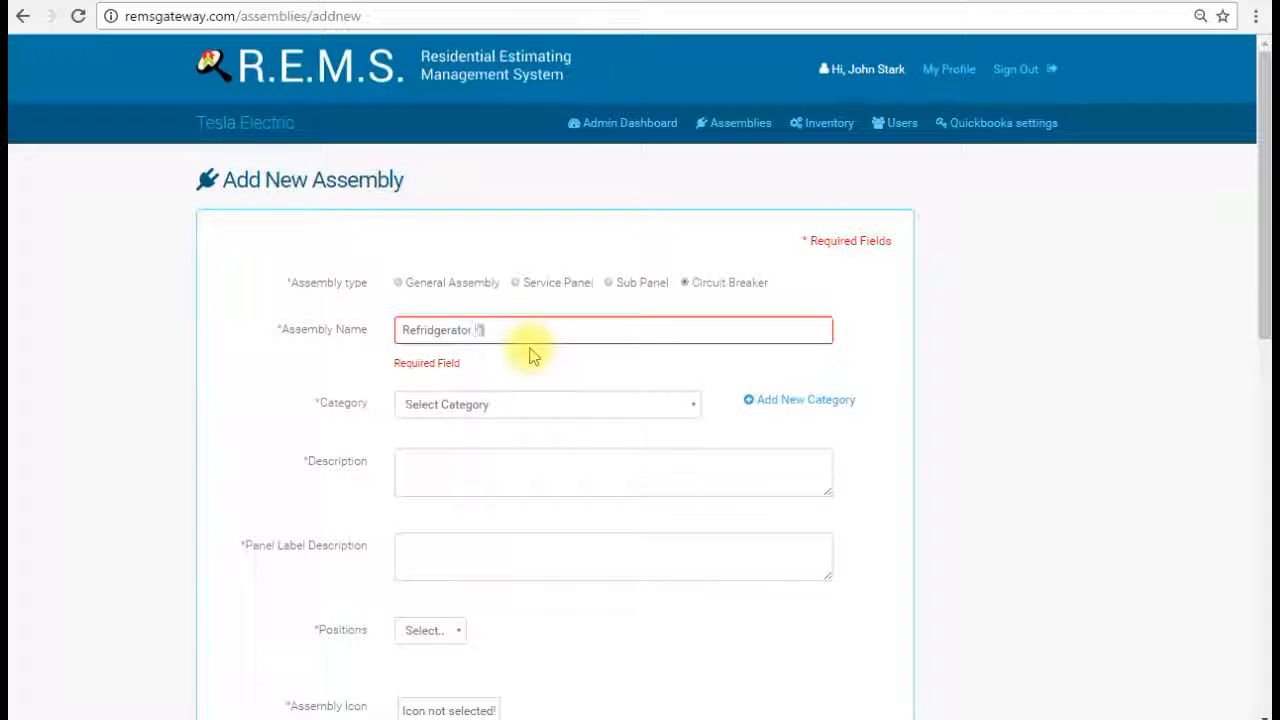
pyautogui.press('BackSpace')
pyautogui.press('BackSpace')
pyautogui.write('ening')
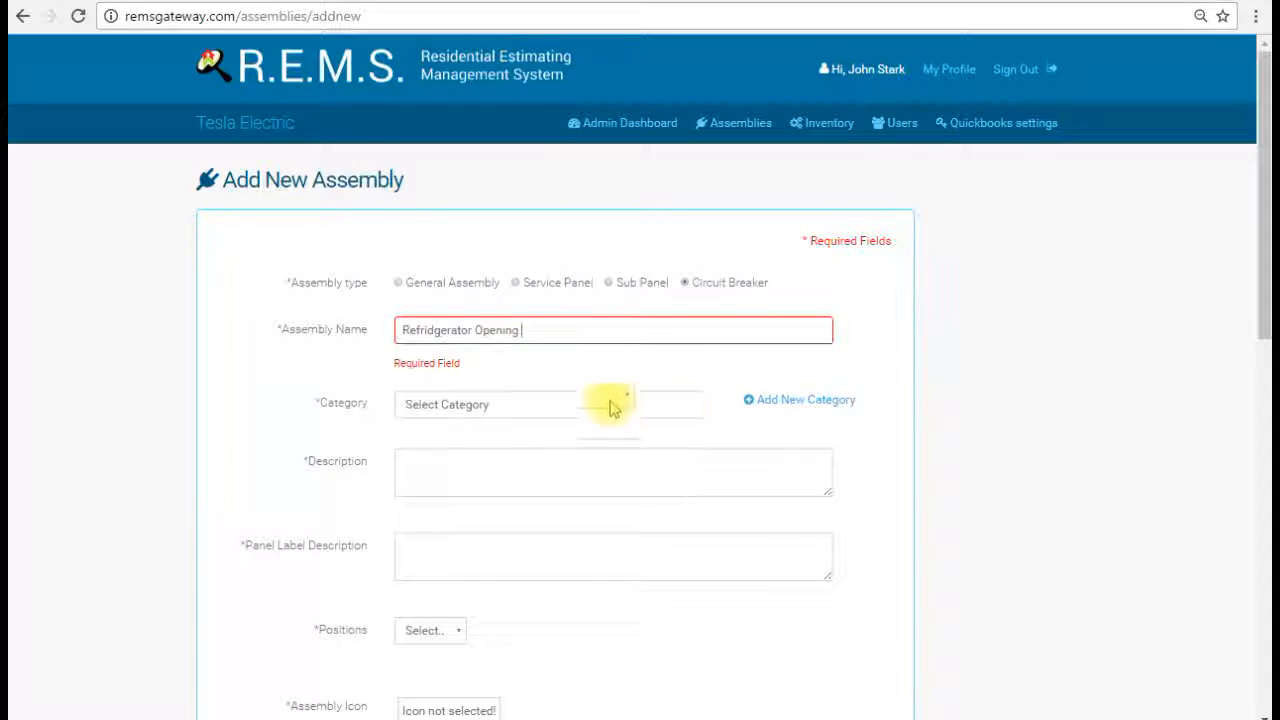
pyautogui.click(690, 404)
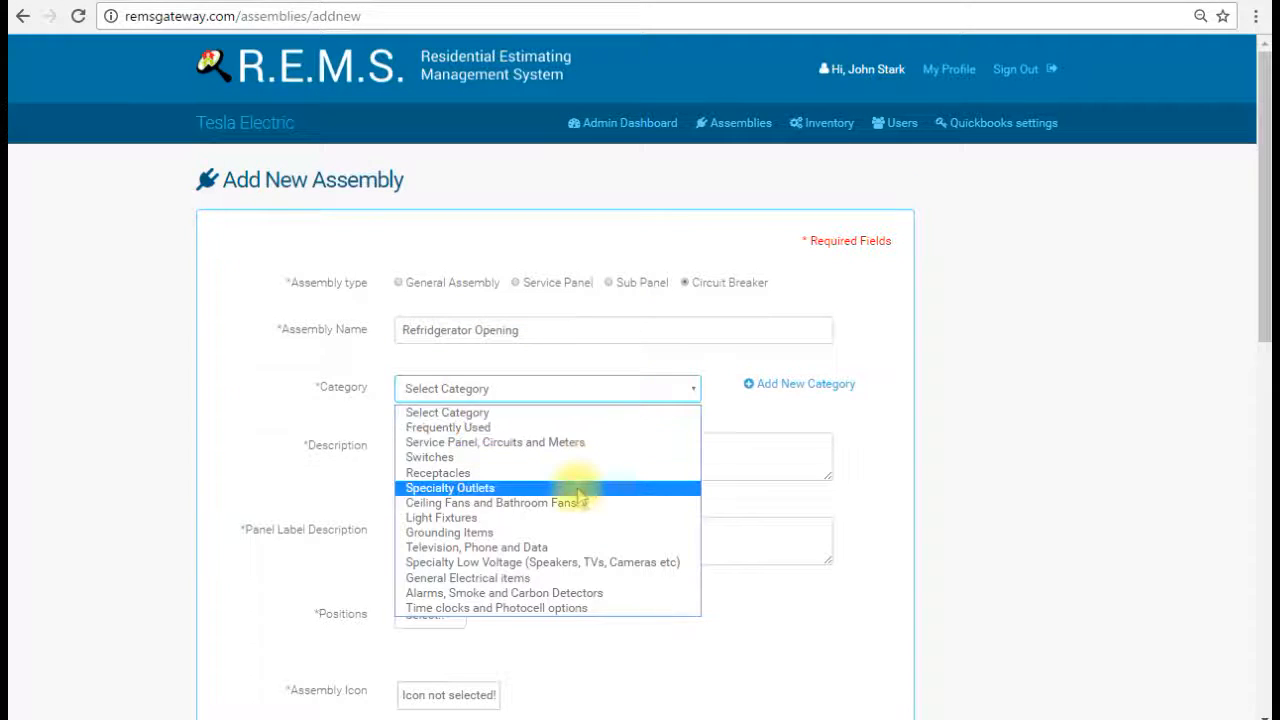
pyautogui.click(663, 360)
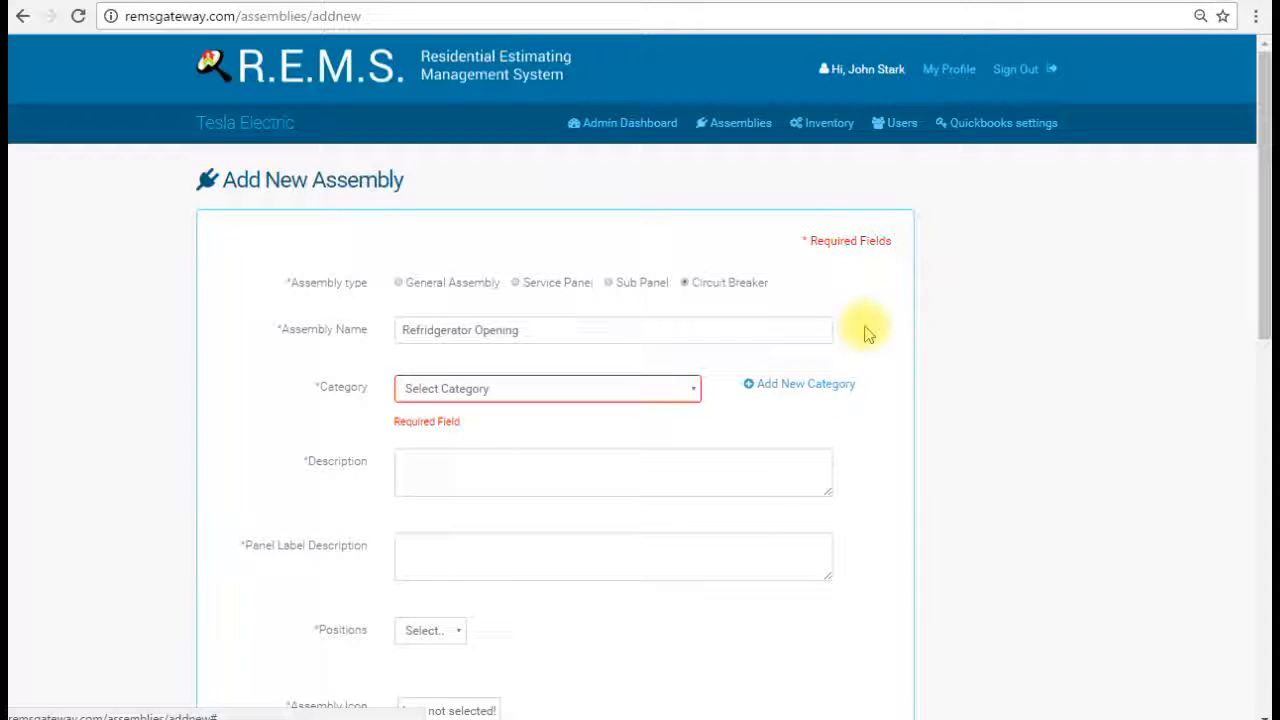
pyautogui.scroll(-3, 770, 447)
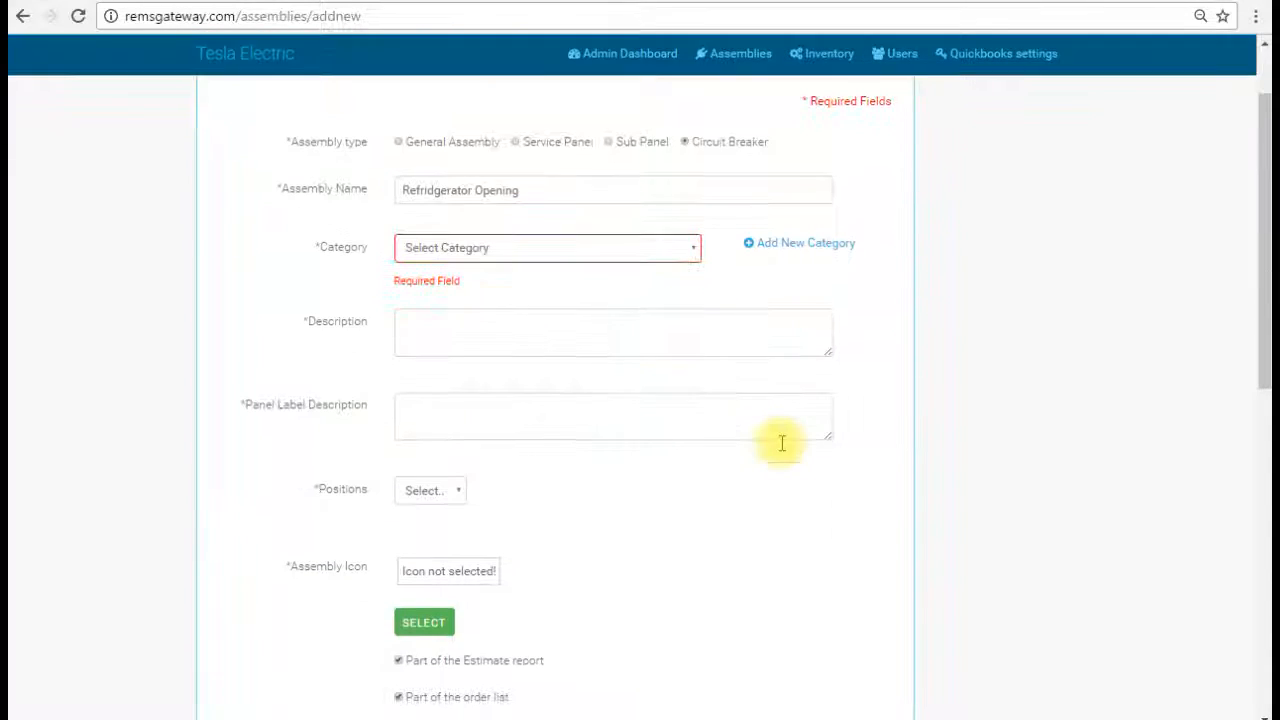
pyautogui.scroll(3, 778, 450)
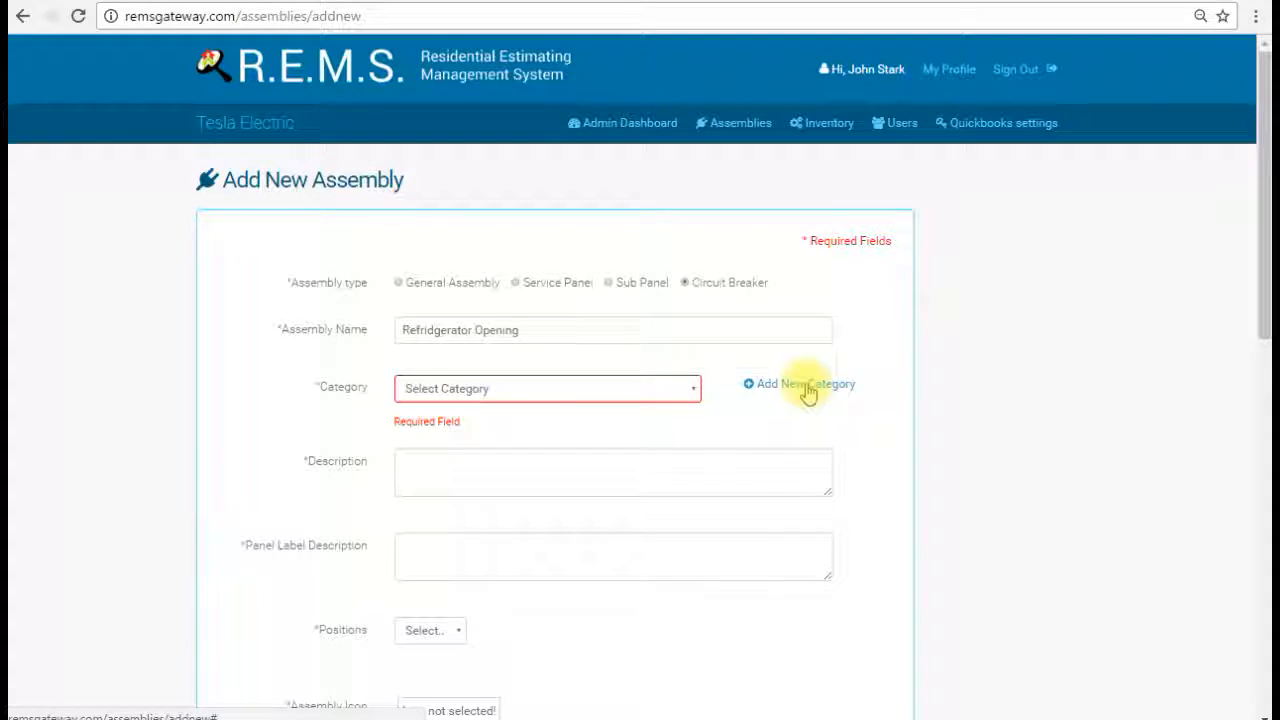
# - Create a new category named "Kitchen Circuits" and choose it as the assembly's category
pyautogui.click(806, 386)
pyautogui.click(662, 323)
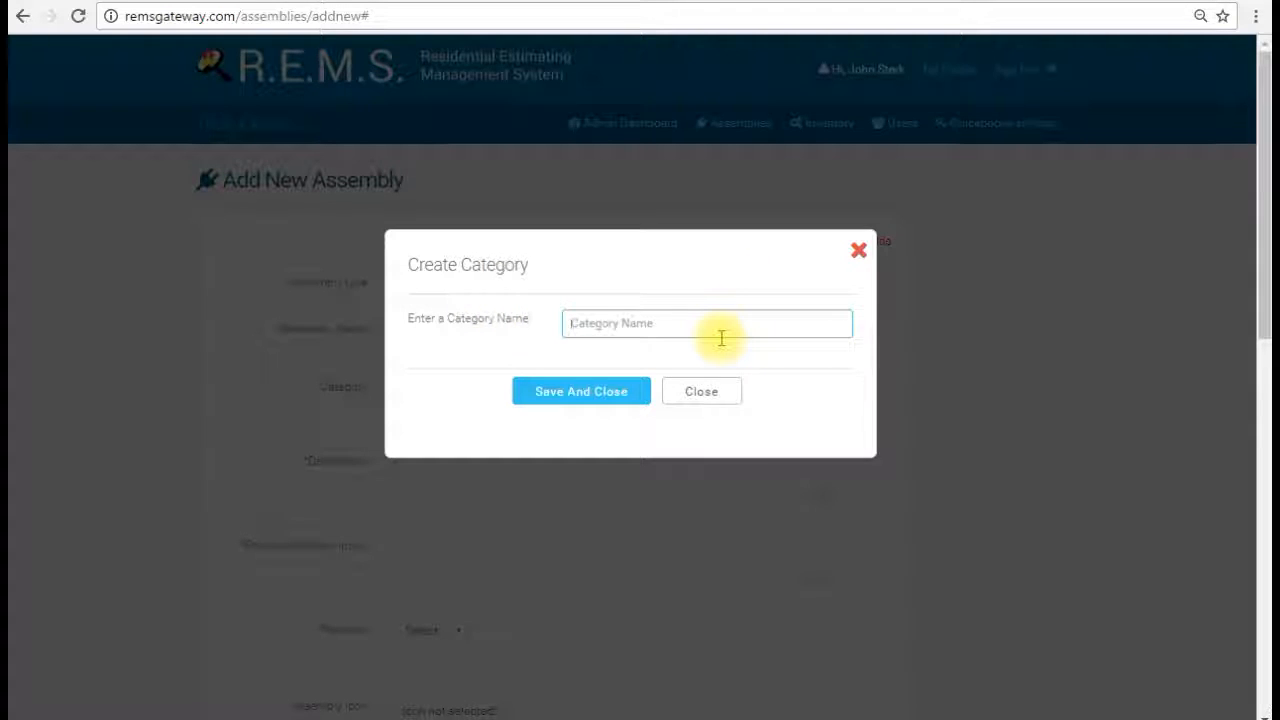
pyautogui.write('#')
pyautogui.write('itchen Circuits')
pyautogui.click(622, 393)
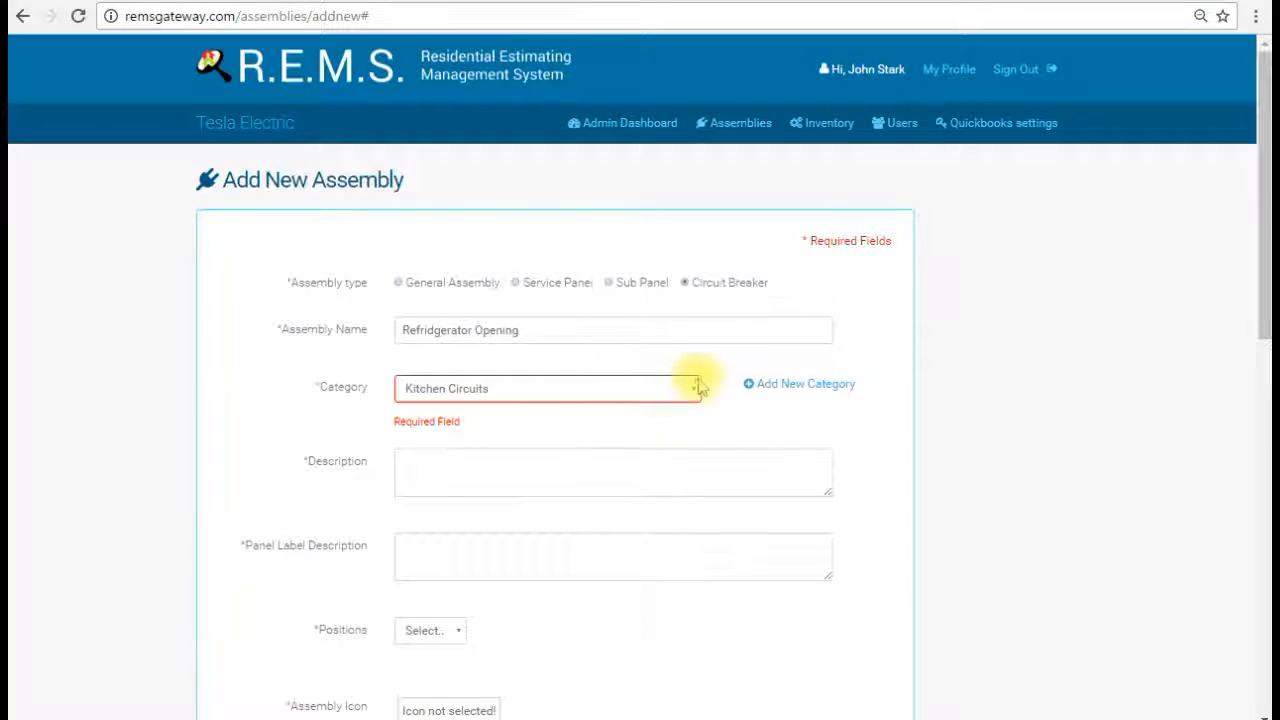
pyautogui.click(690, 389)
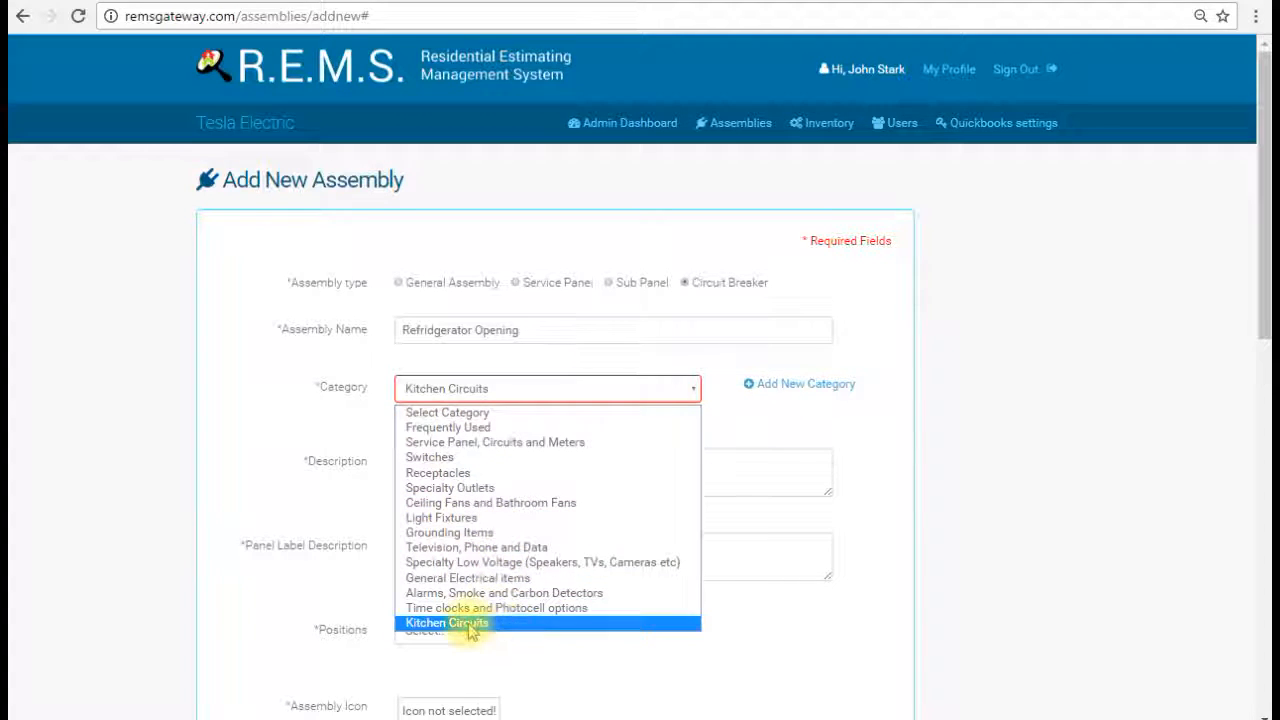
pyautogui.click(506, 623)
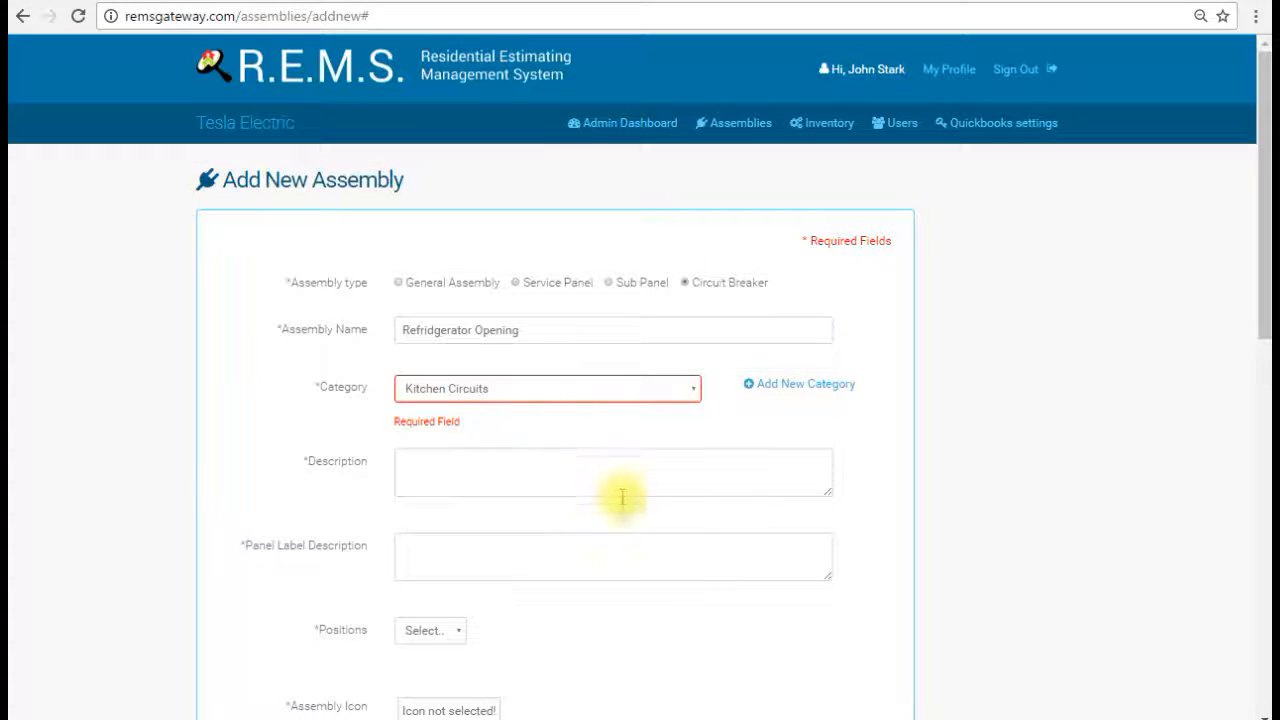
# - Enter the assembly description "Refridgerator Opening (Includes Circuit and opening installed)"
pyautogui.click(520, 474)
pyautogui.write('RT')
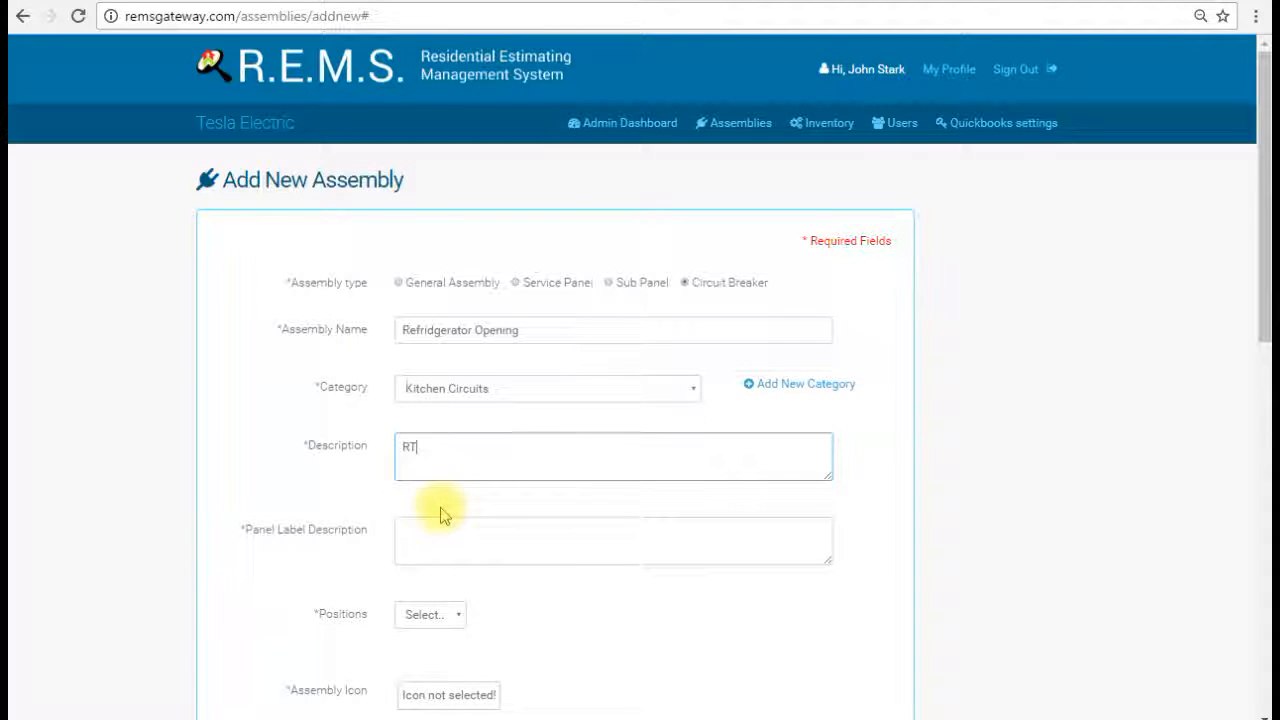
pyautogui.write('efrid')
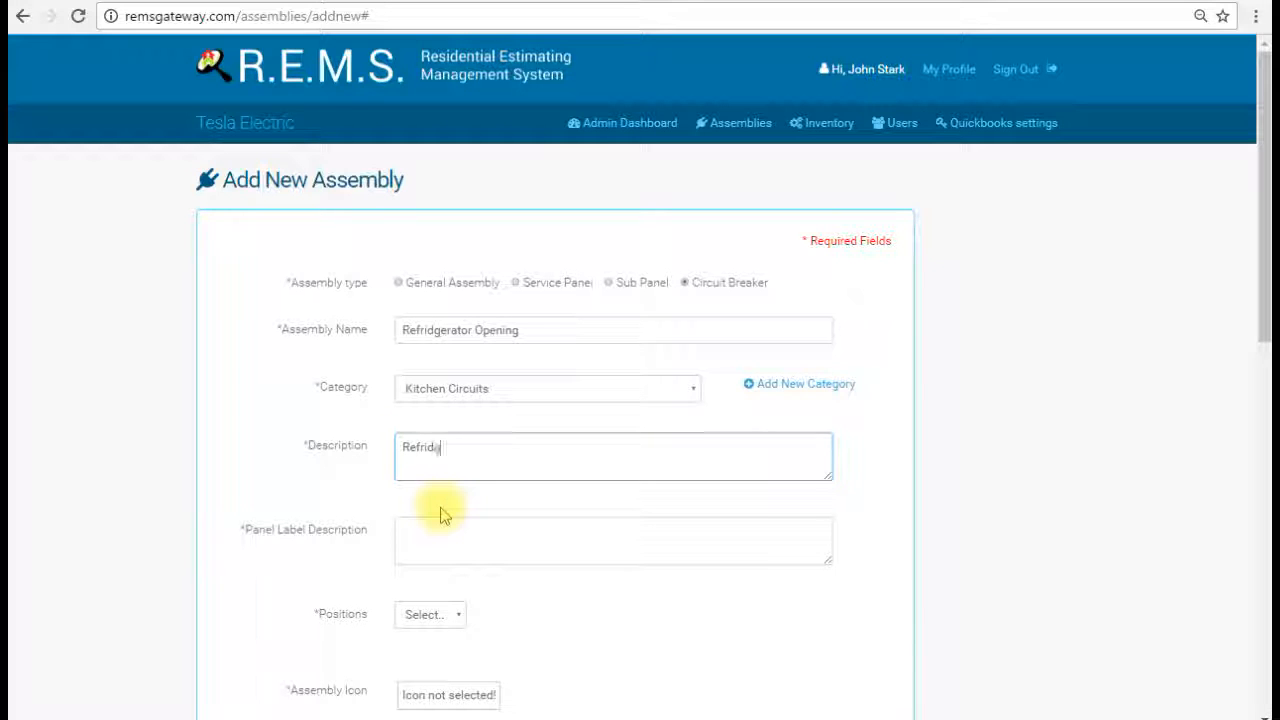
pyautogui.write('gerator Opening')
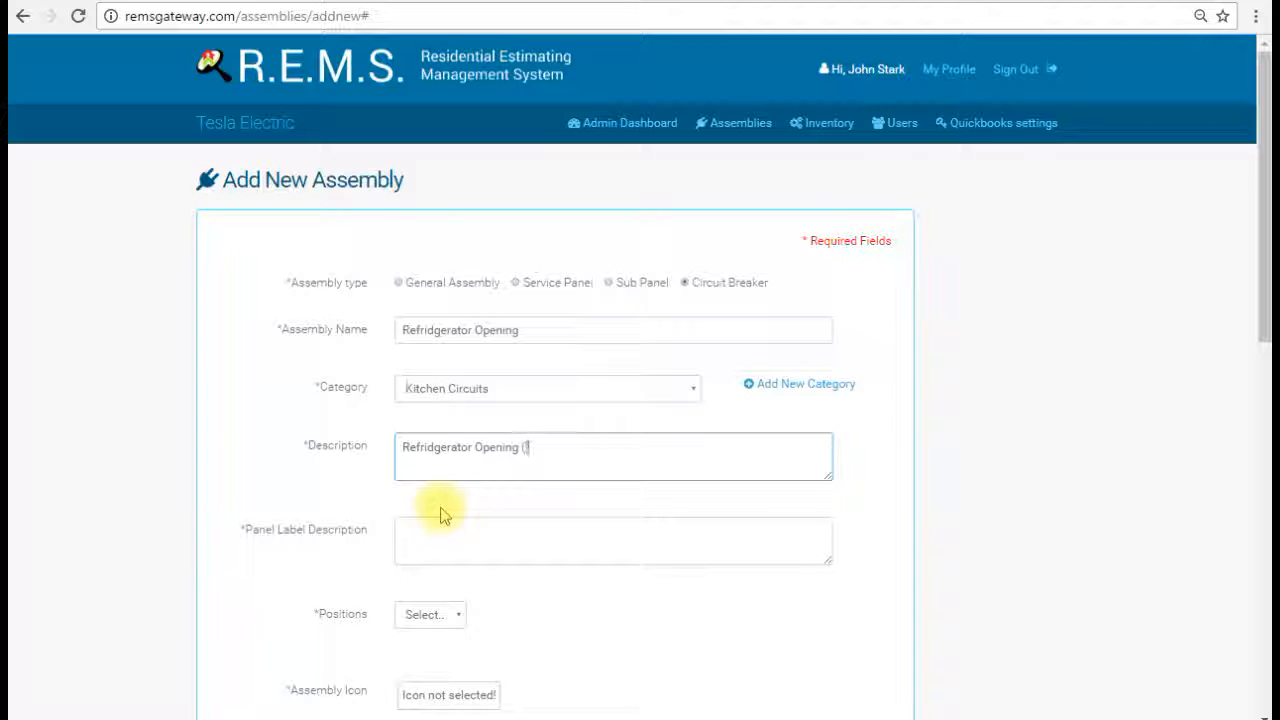
pyautogui.write(' (Includes Circuit')
pyautogui.write('and')
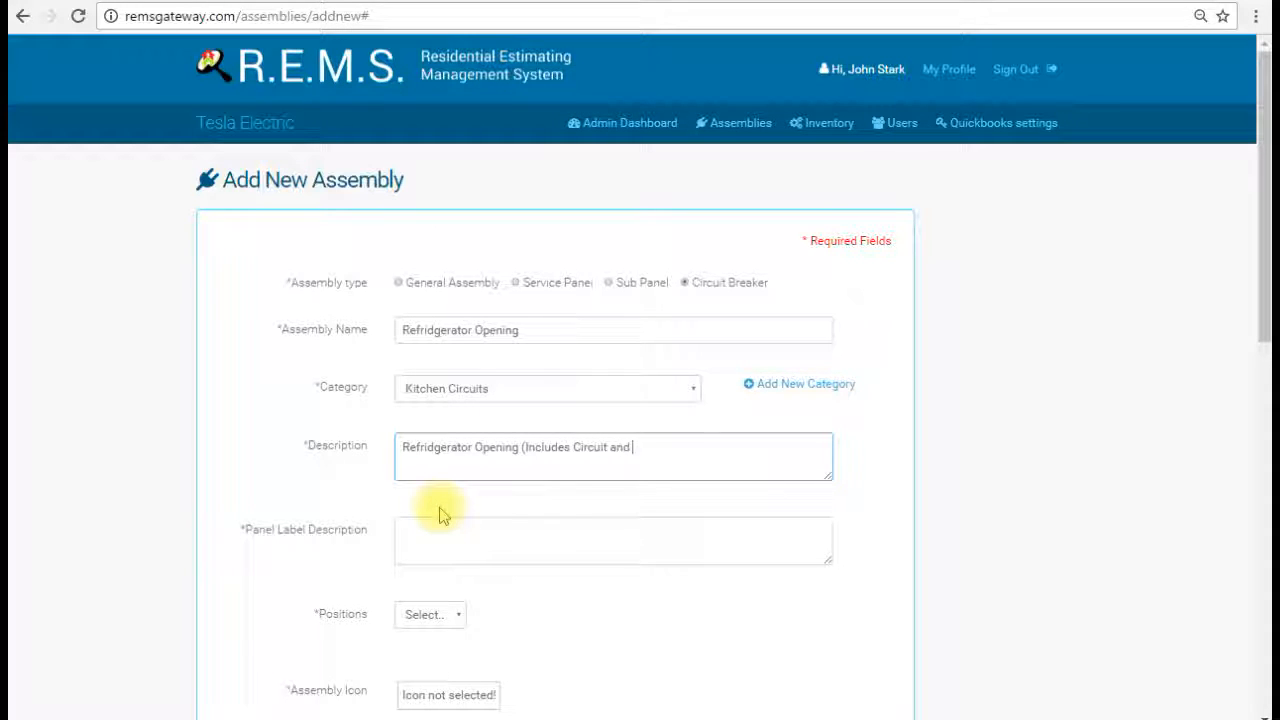
pyautogui.write(' op')
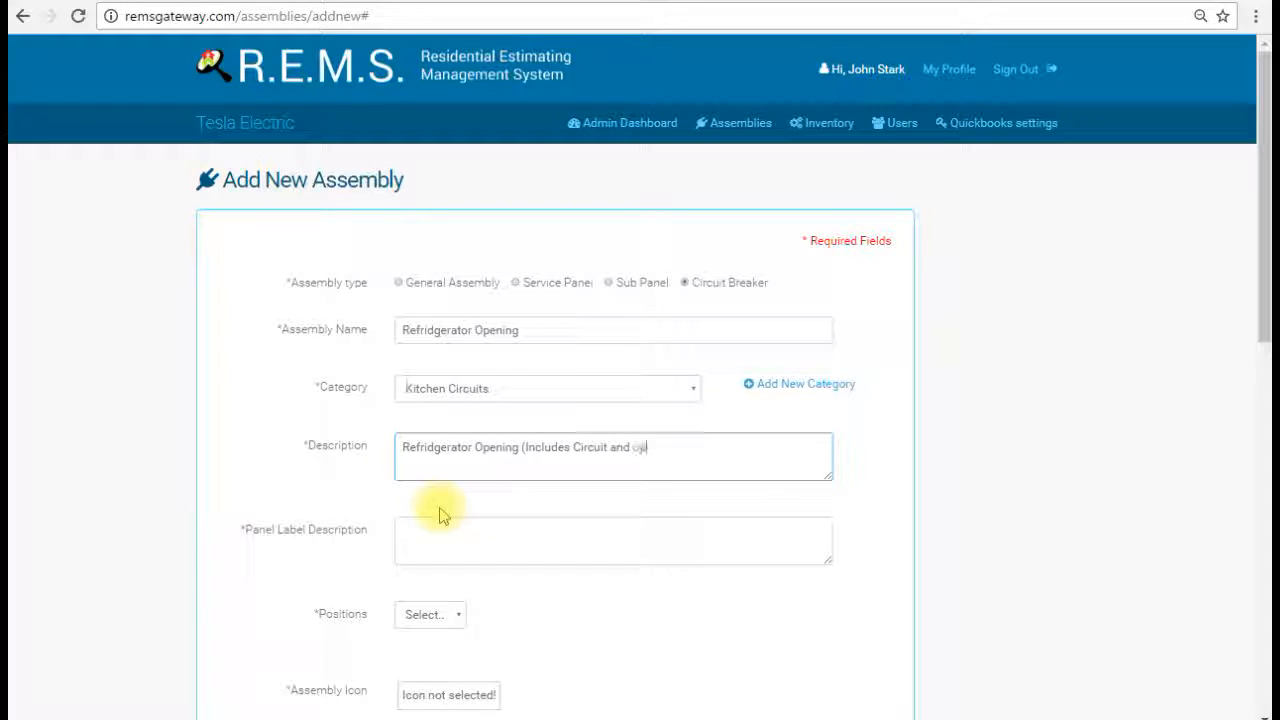
pyautogui.write('ening withalled')
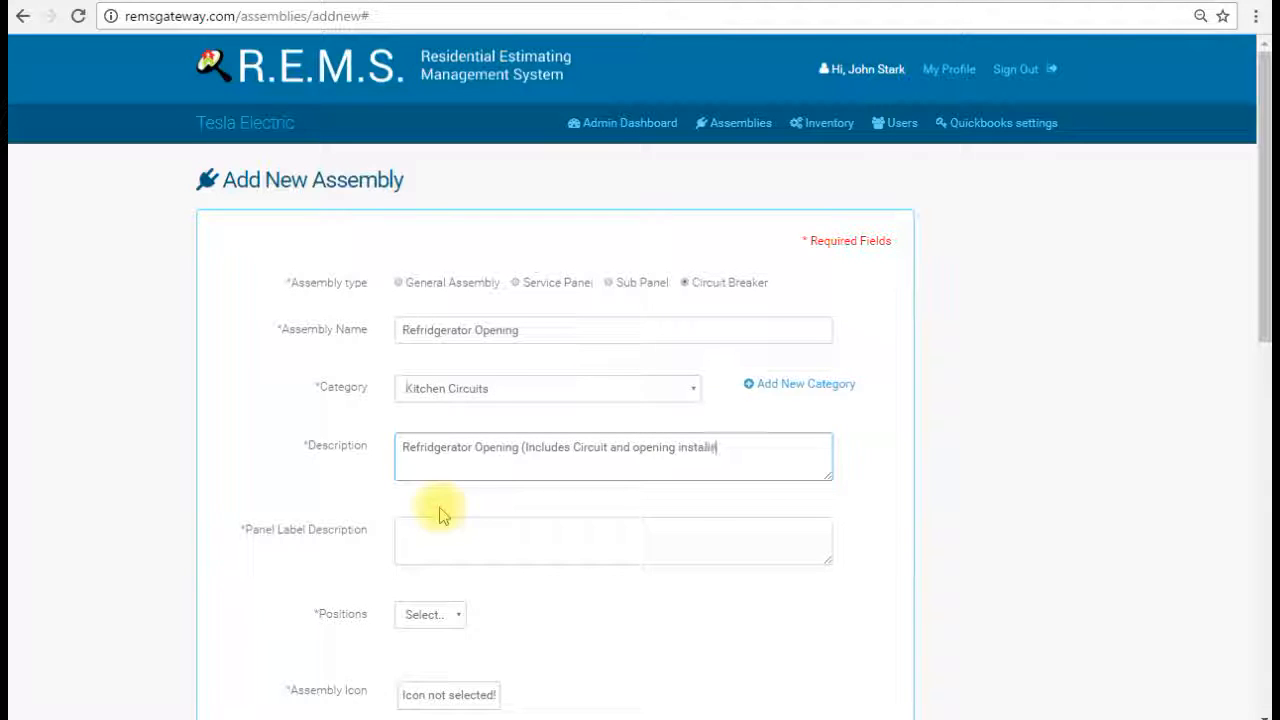
pyautogui.write(')')
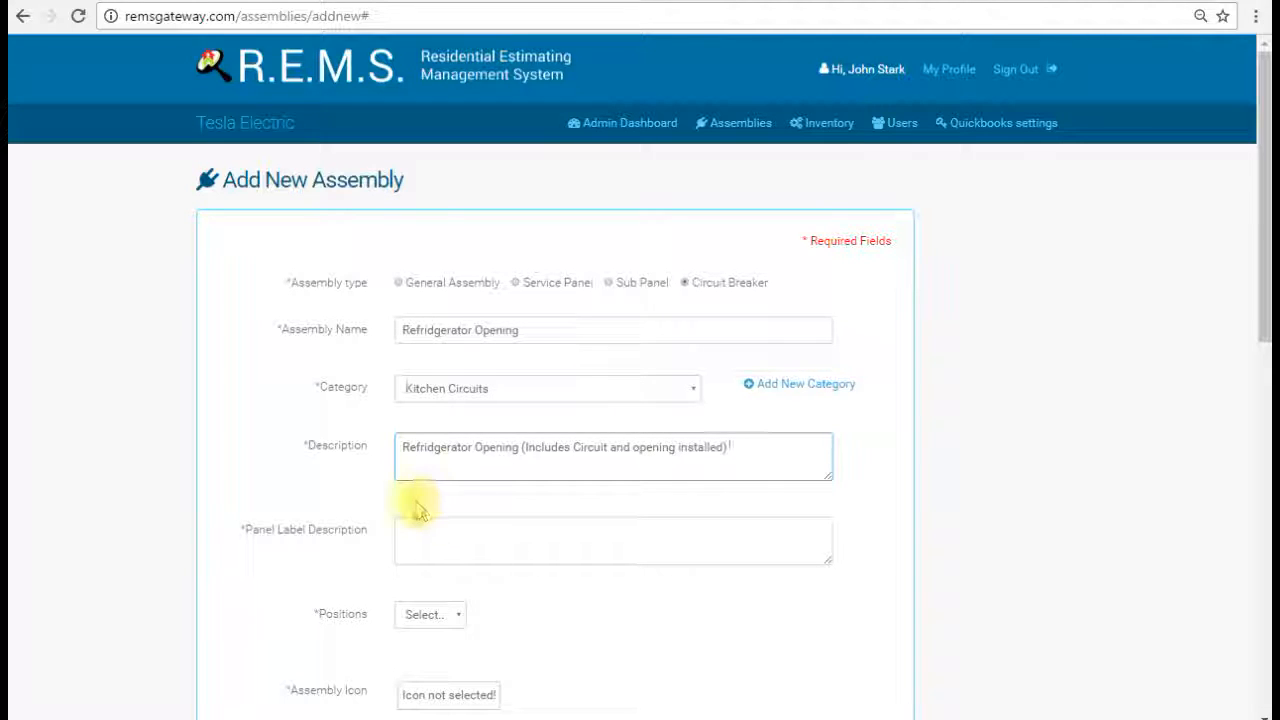
# - Enter the panel label description "Refridgerator Circuit"
pyautogui.click(503, 540)
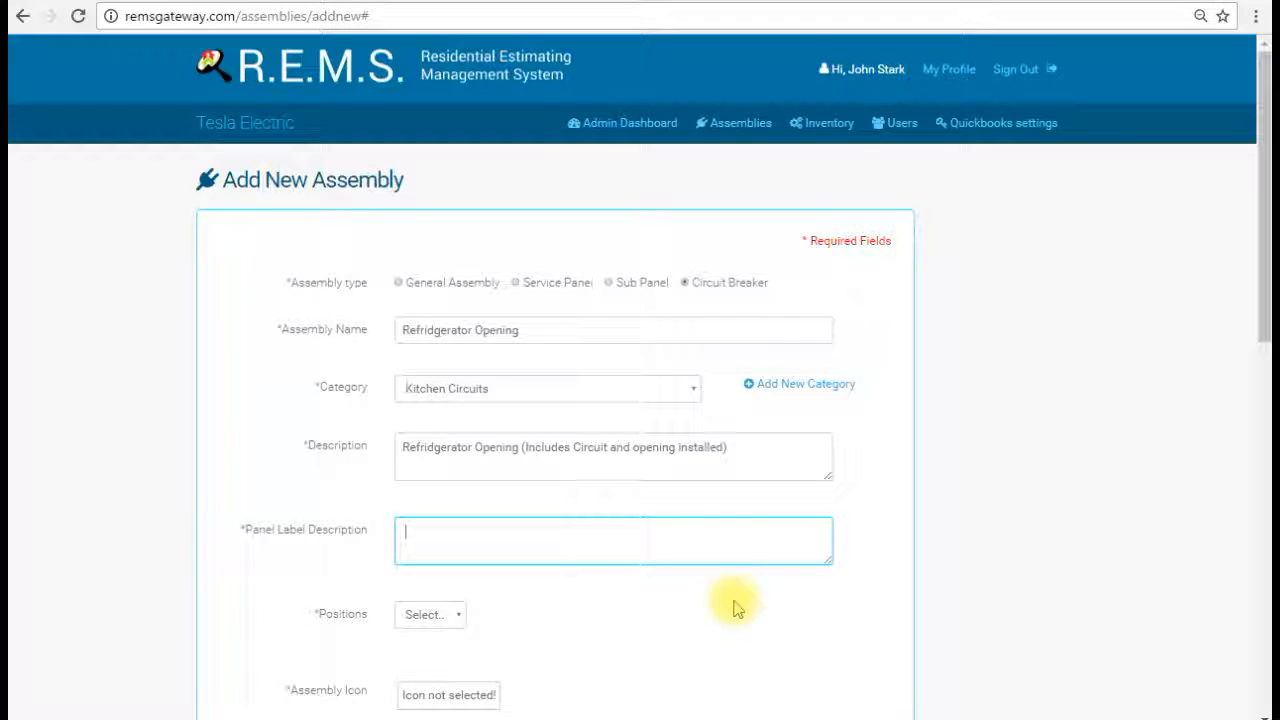
pyautogui.write('Refr')
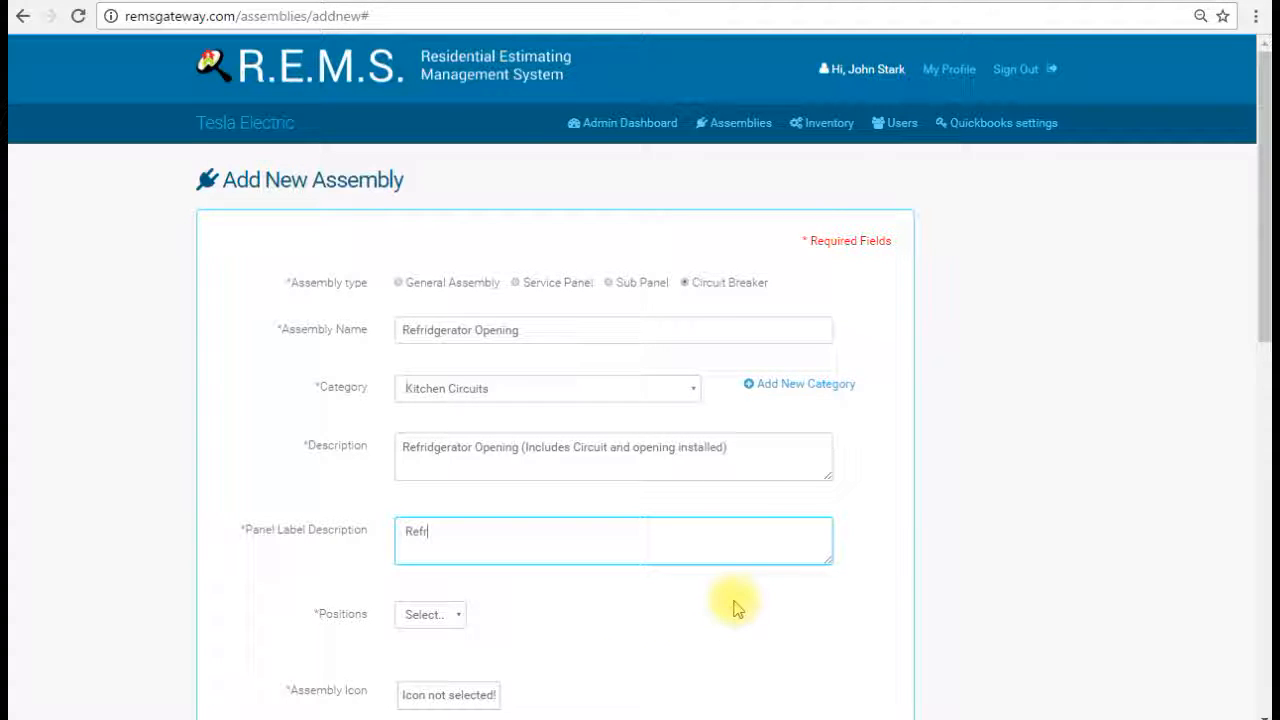
pyautogui.write('idgera')
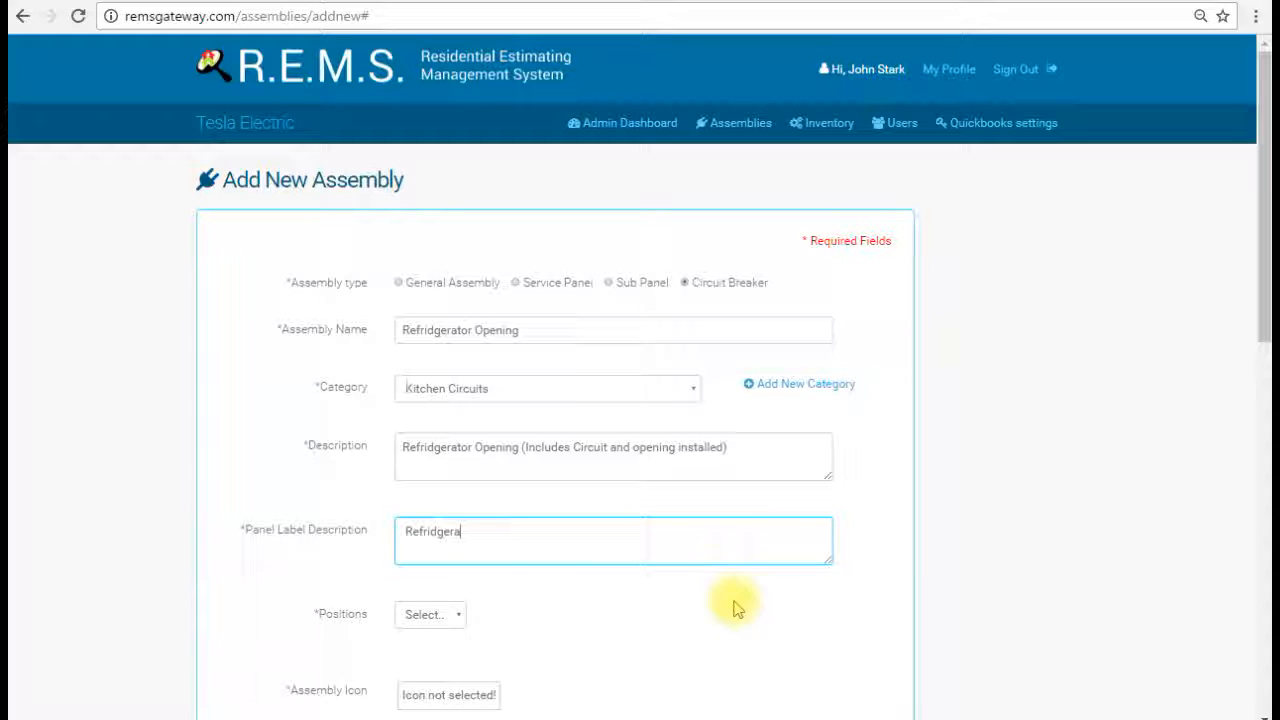
pyautogui.write('tor Circuit')
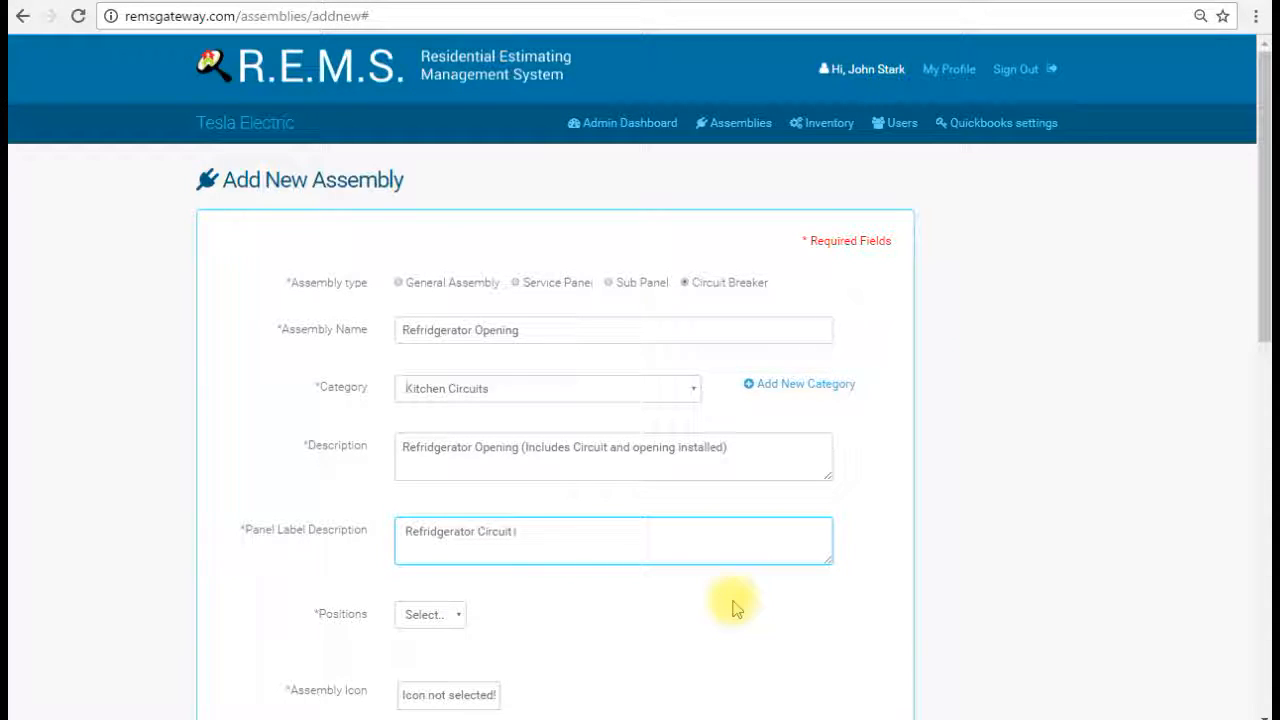
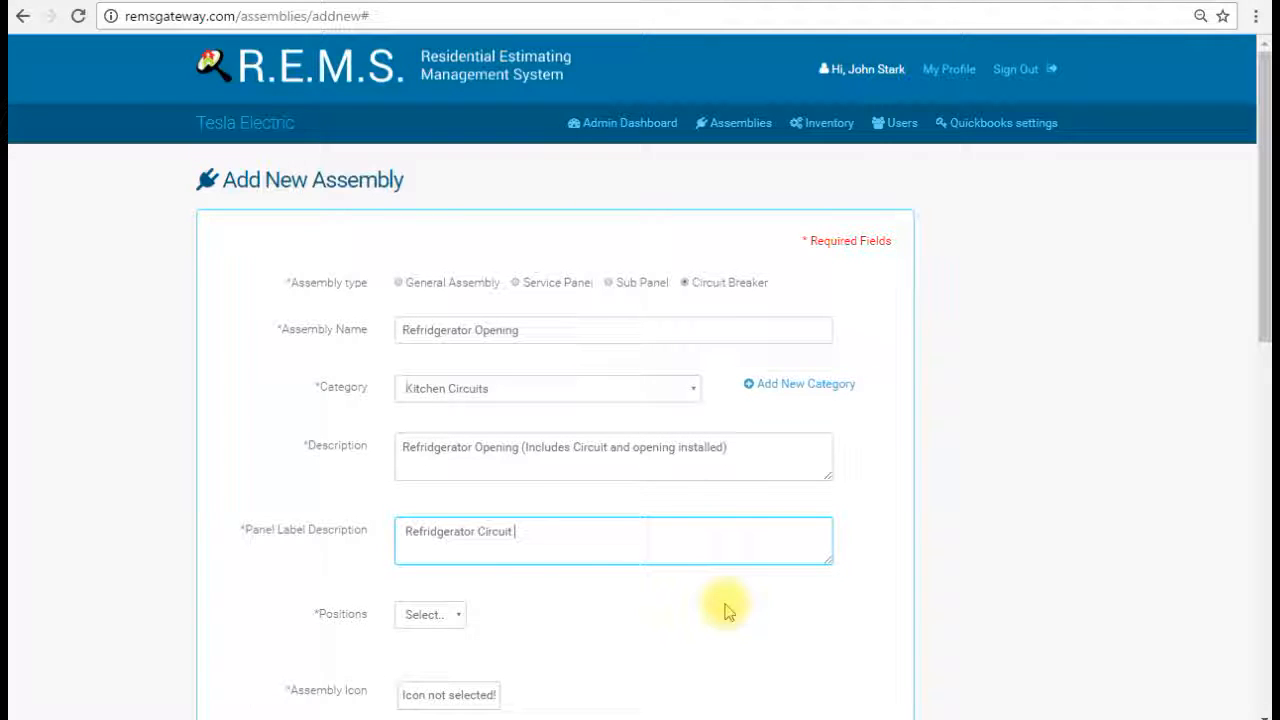
# - Set the circuit breaker assembly's positions to 1
pyautogui.scroll(-2, 697, 597)
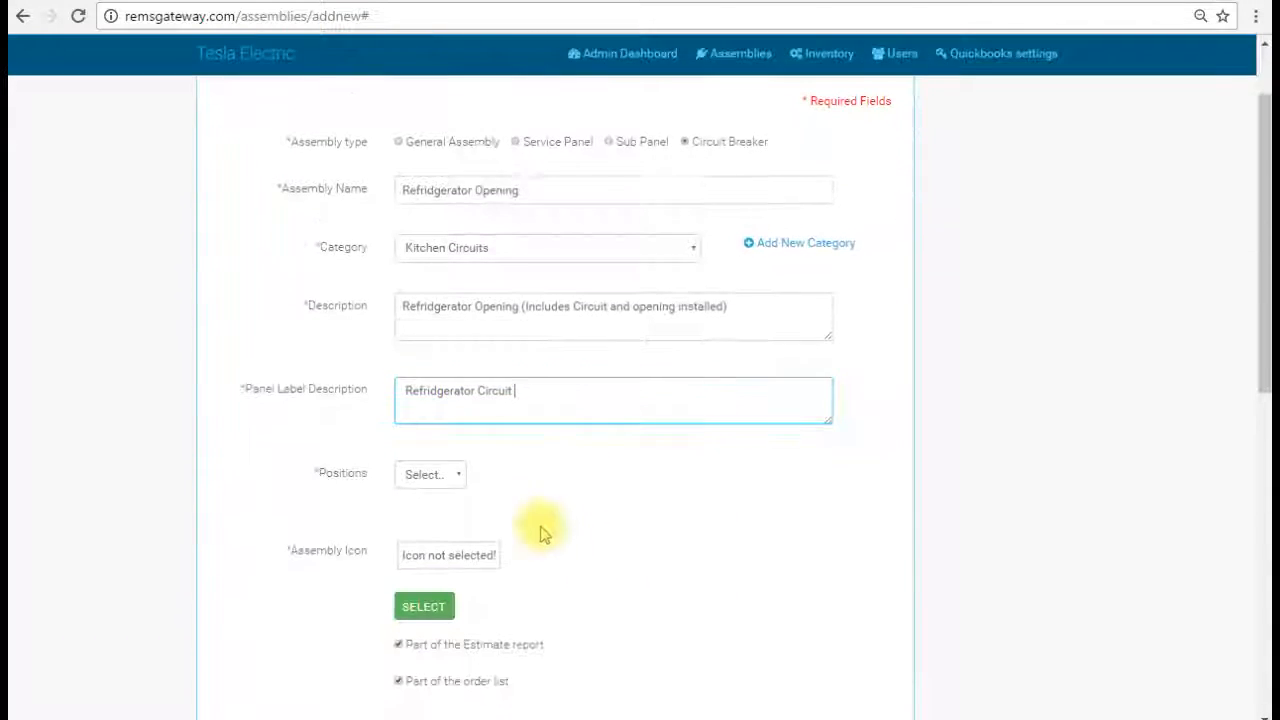
pyautogui.click(458, 478)
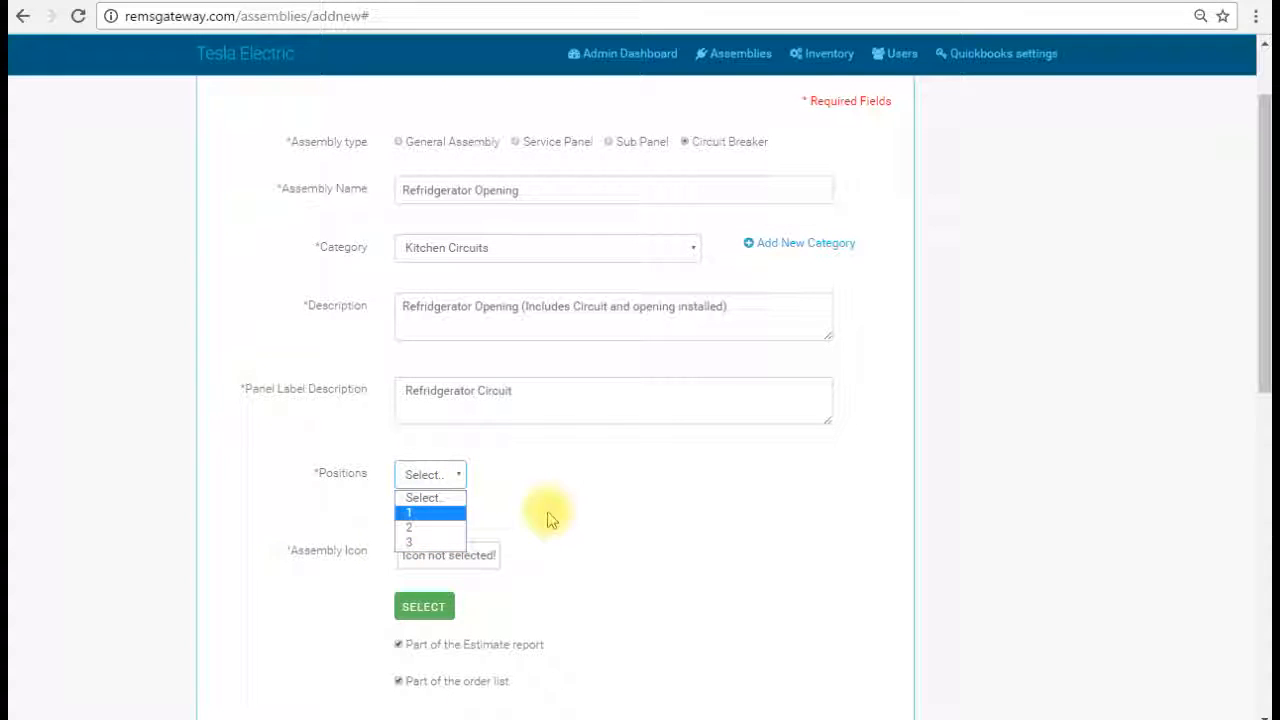
pyautogui.click(413, 514)
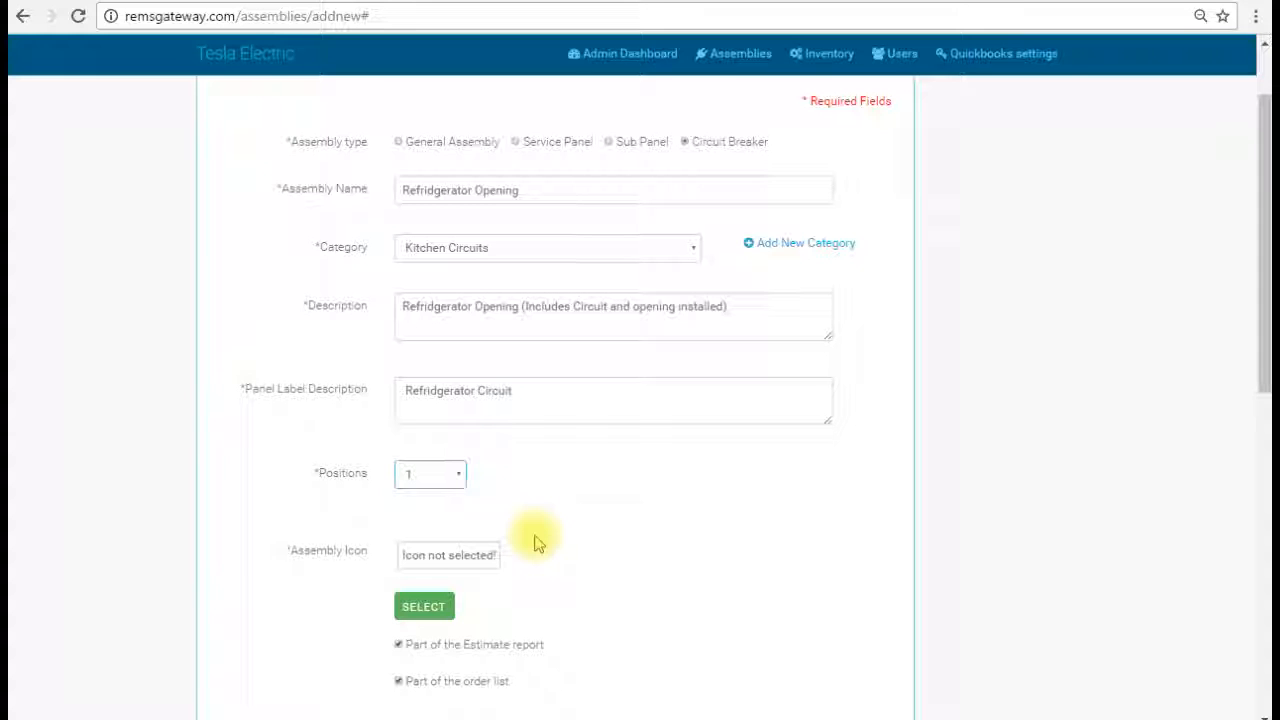
# - Choose the GFCI Protected receptacle symbol as the assembly icon
pyautogui.scroll(-2, 537, 526)
pyautogui.scroll(2, 537, 526)
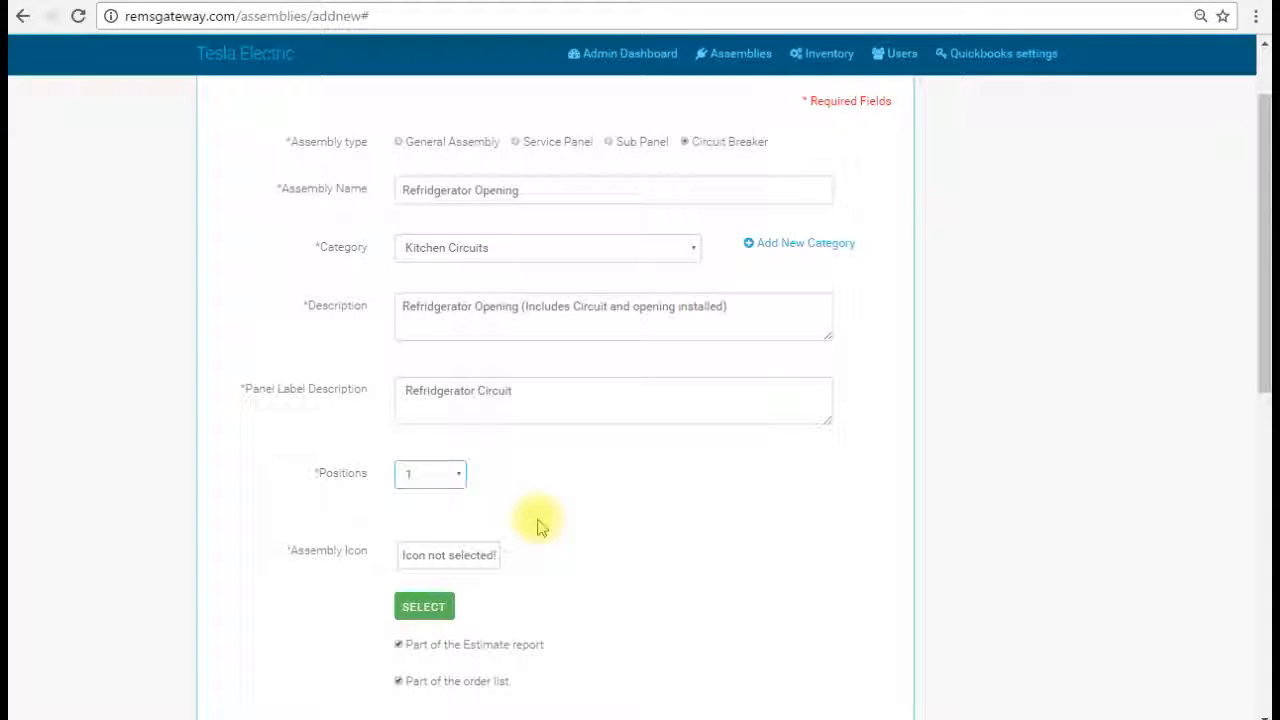
pyautogui.scroll(-1, 537, 524)
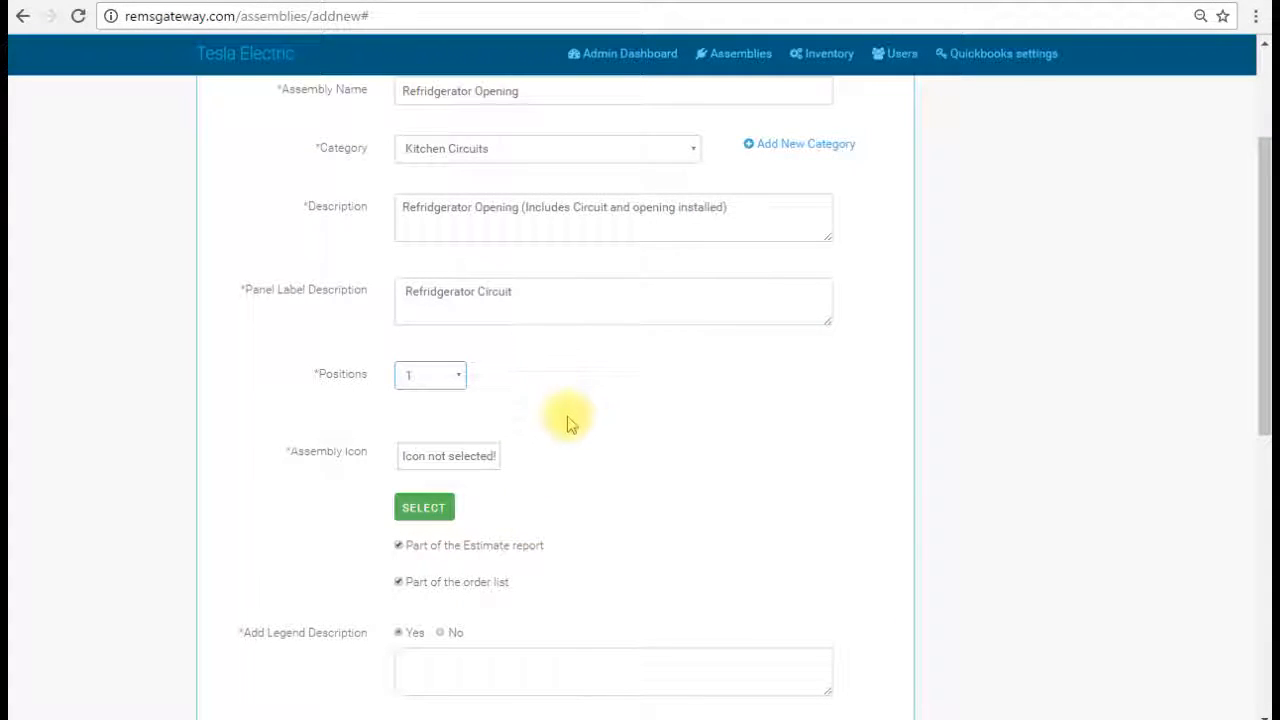
pyautogui.scroll(-1, 567, 424)
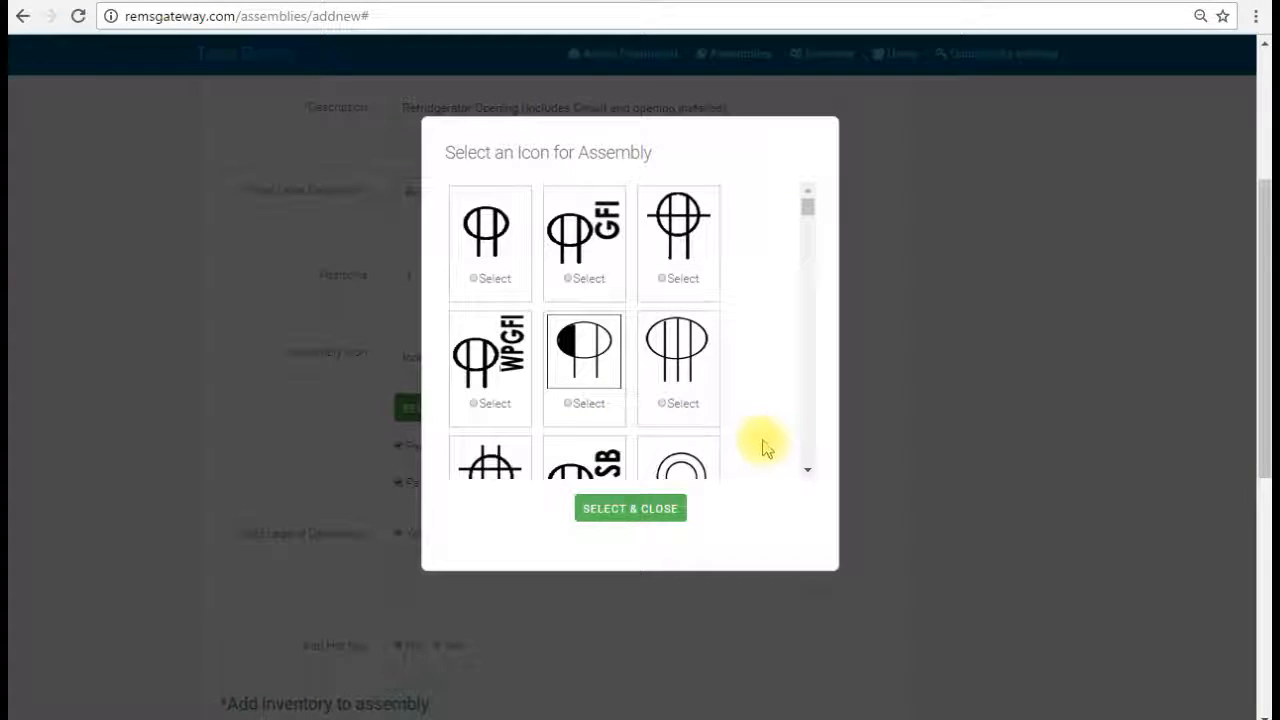
pyautogui.scroll(-10, 666, 394)
pyautogui.scroll(-3, 668, 397)
pyautogui.scroll(2, 668, 397)
pyautogui.scroll(-3, 668, 397)
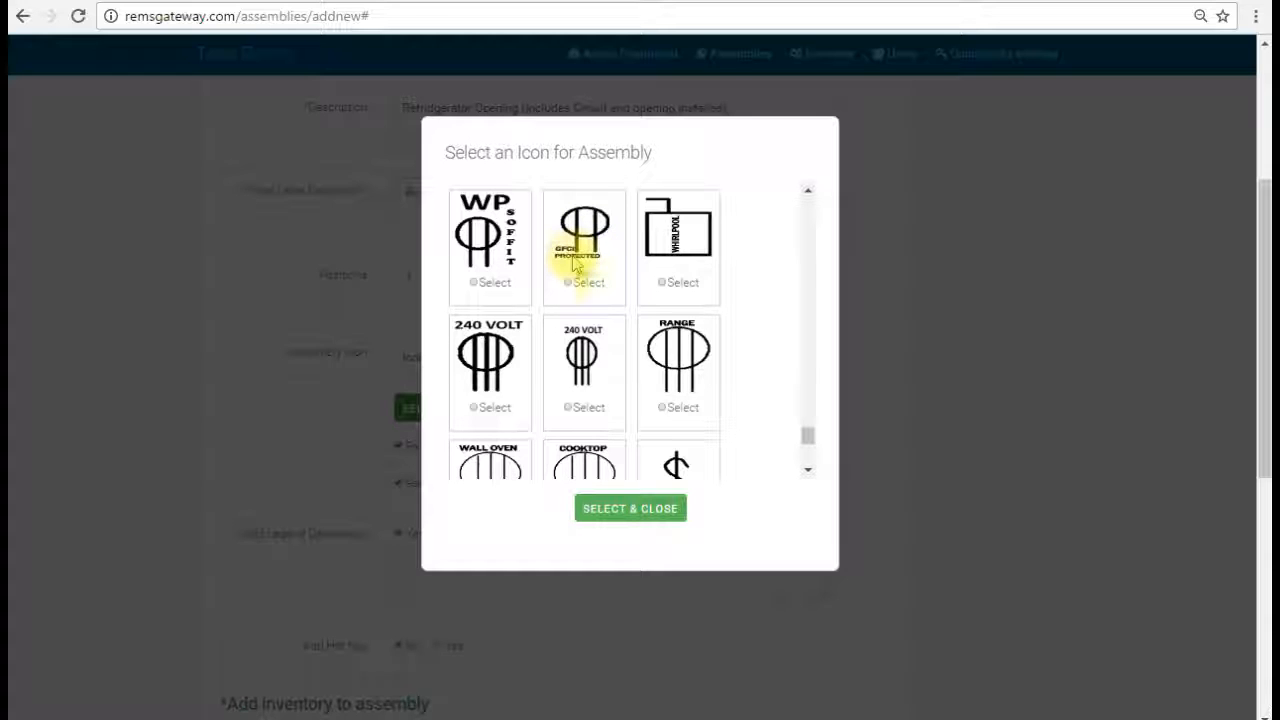
pyautogui.click(567, 283)
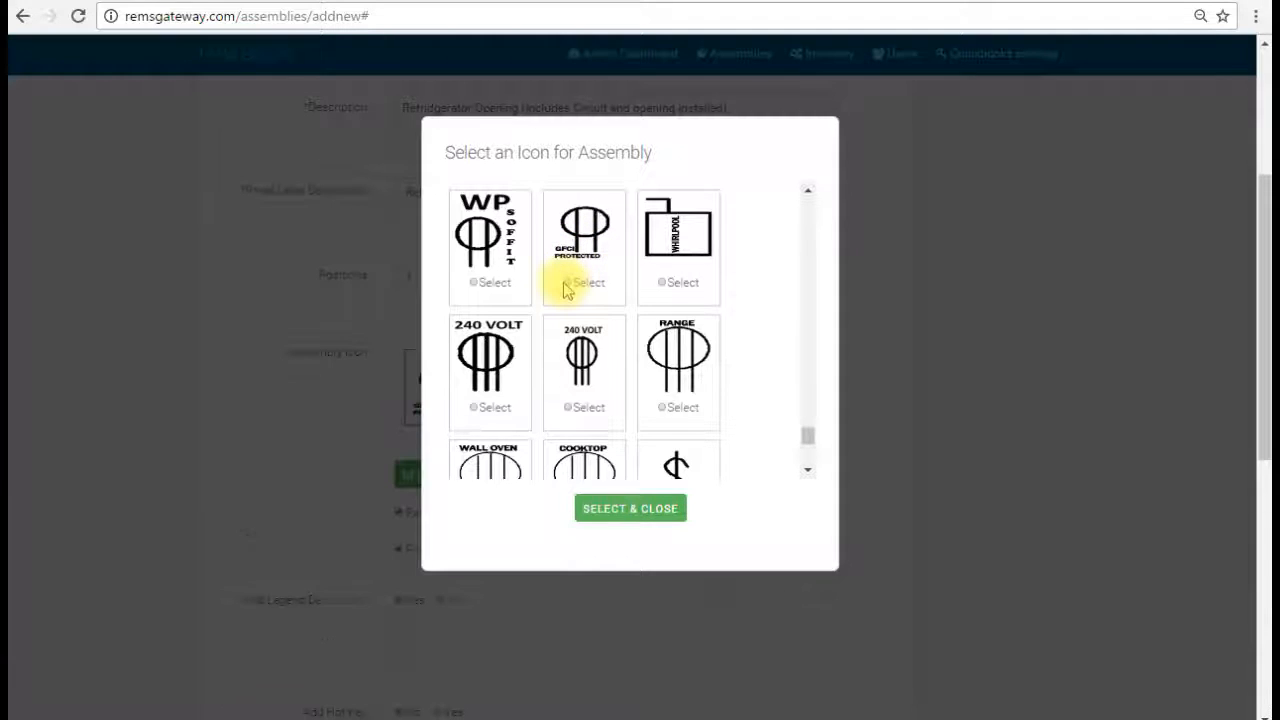
pyautogui.click(623, 510)
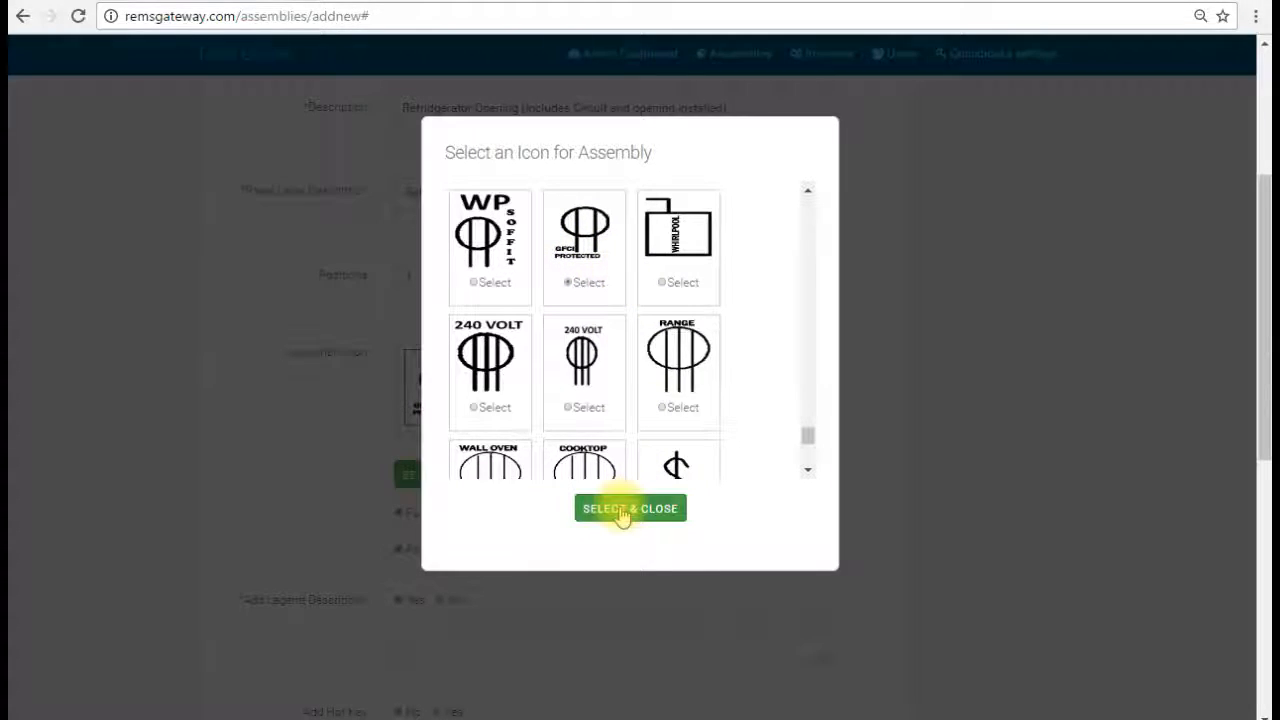
# - Enter the legend description "Refridgerator Circuit" for the assembly
pyautogui.scroll(-1, 815, 390)
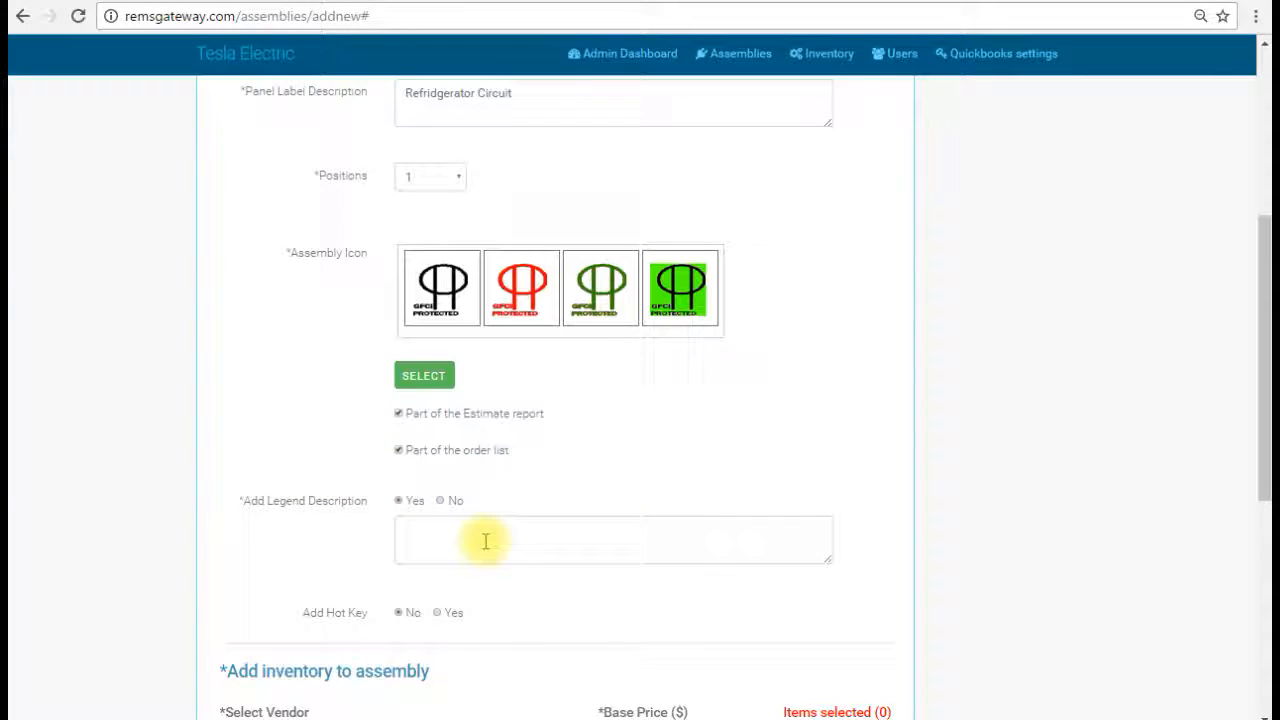
pyautogui.click(423, 537)
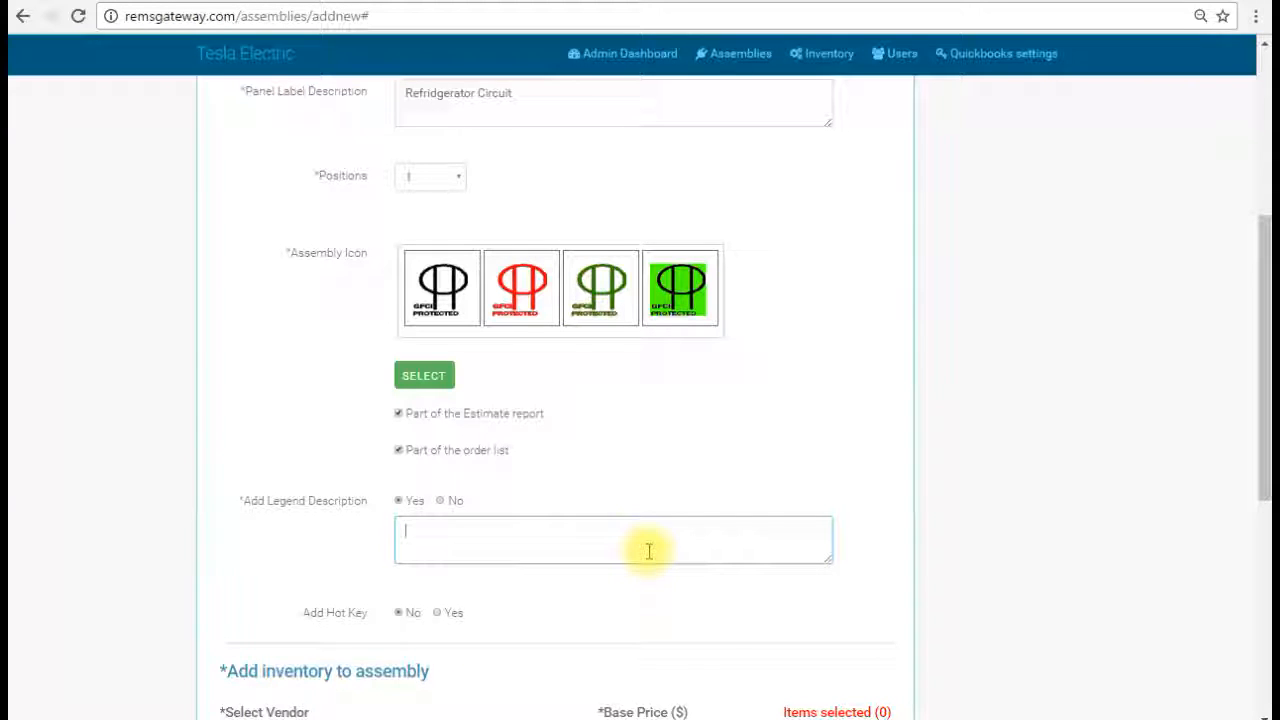
pyautogui.write('Refridgera')
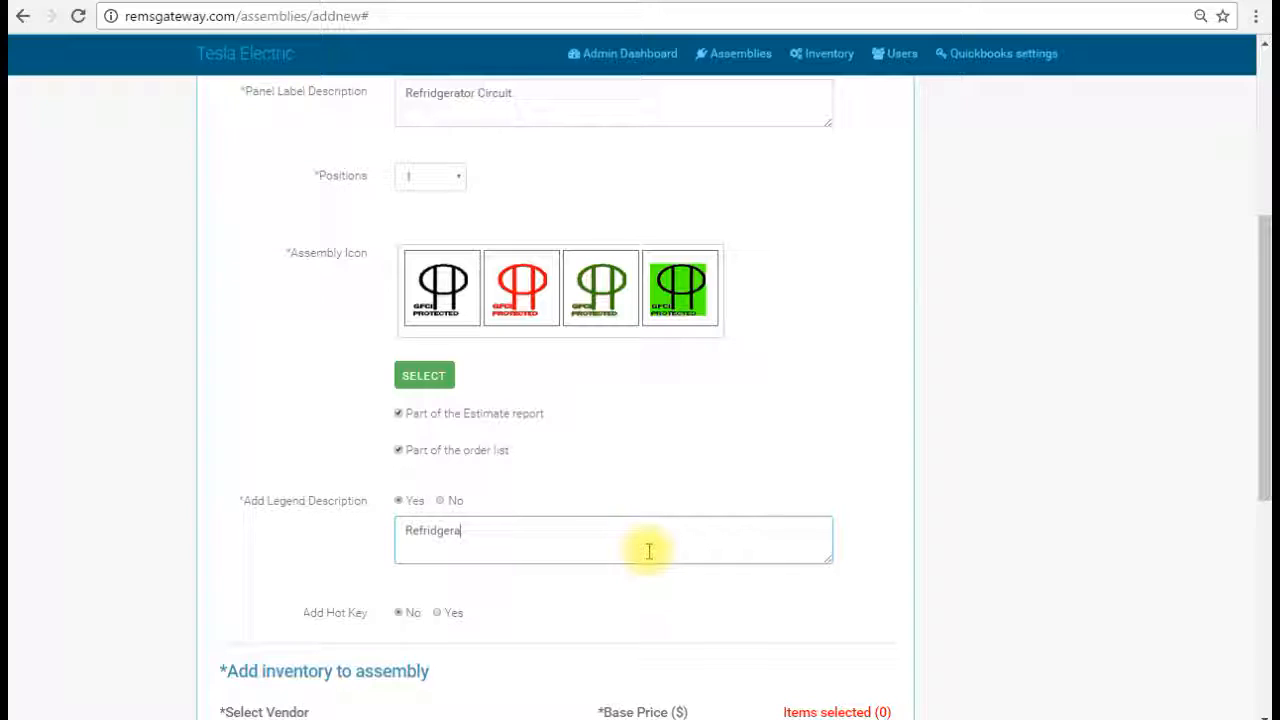
pyautogui.write('tor Circuit')
# - Choose Crestmore Electrical Supply as the vendor for the assembly's inventory
pyautogui.scroll(-2, 643, 545)
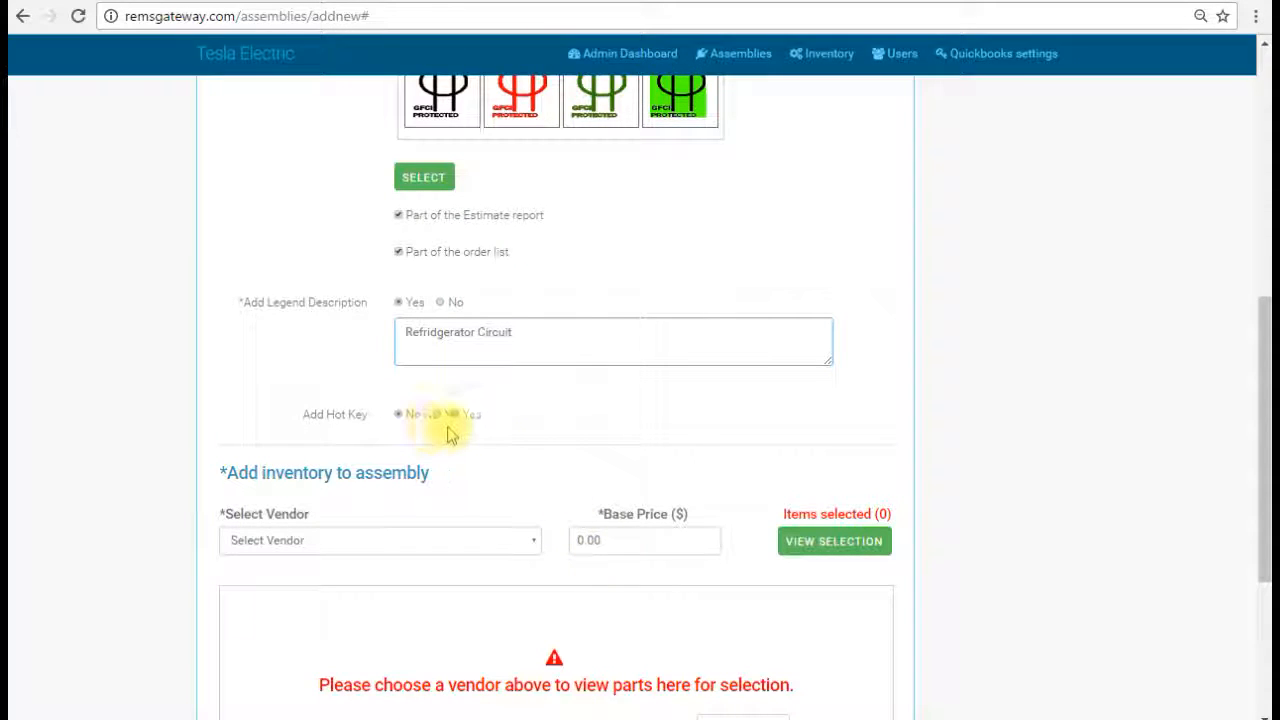
pyautogui.scroll(-1, 595, 455)
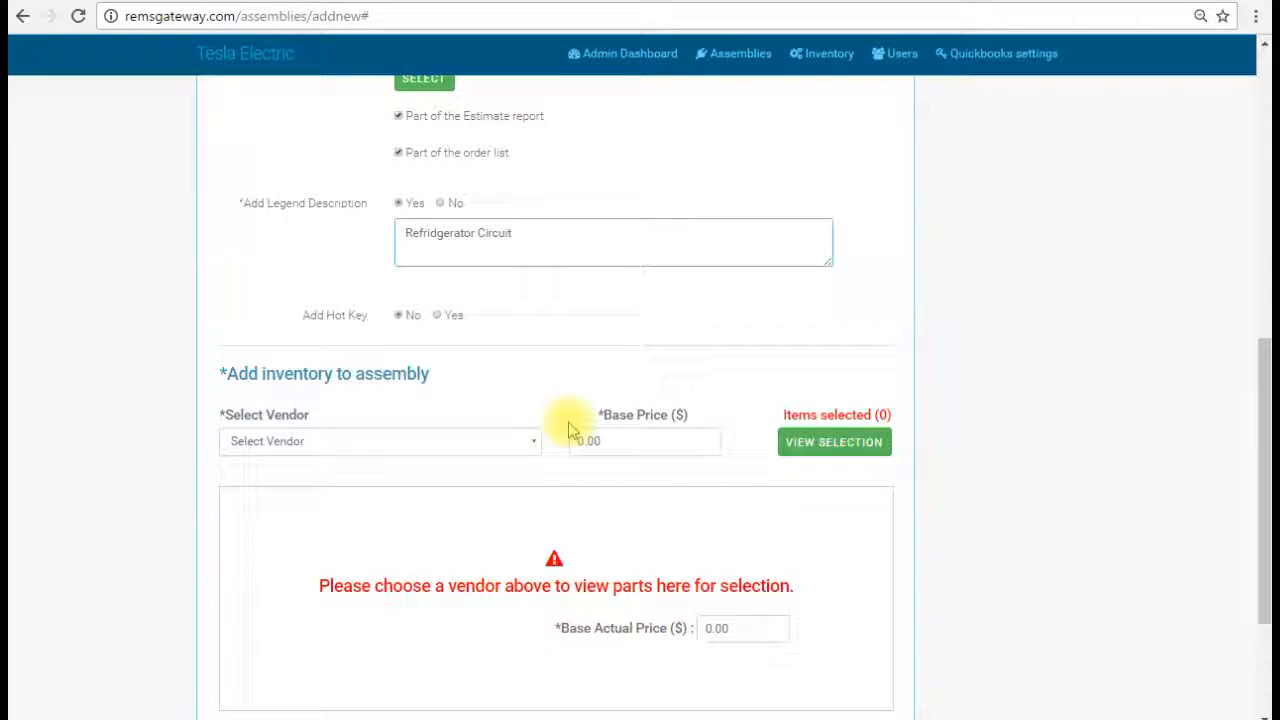
pyautogui.click(530, 443)
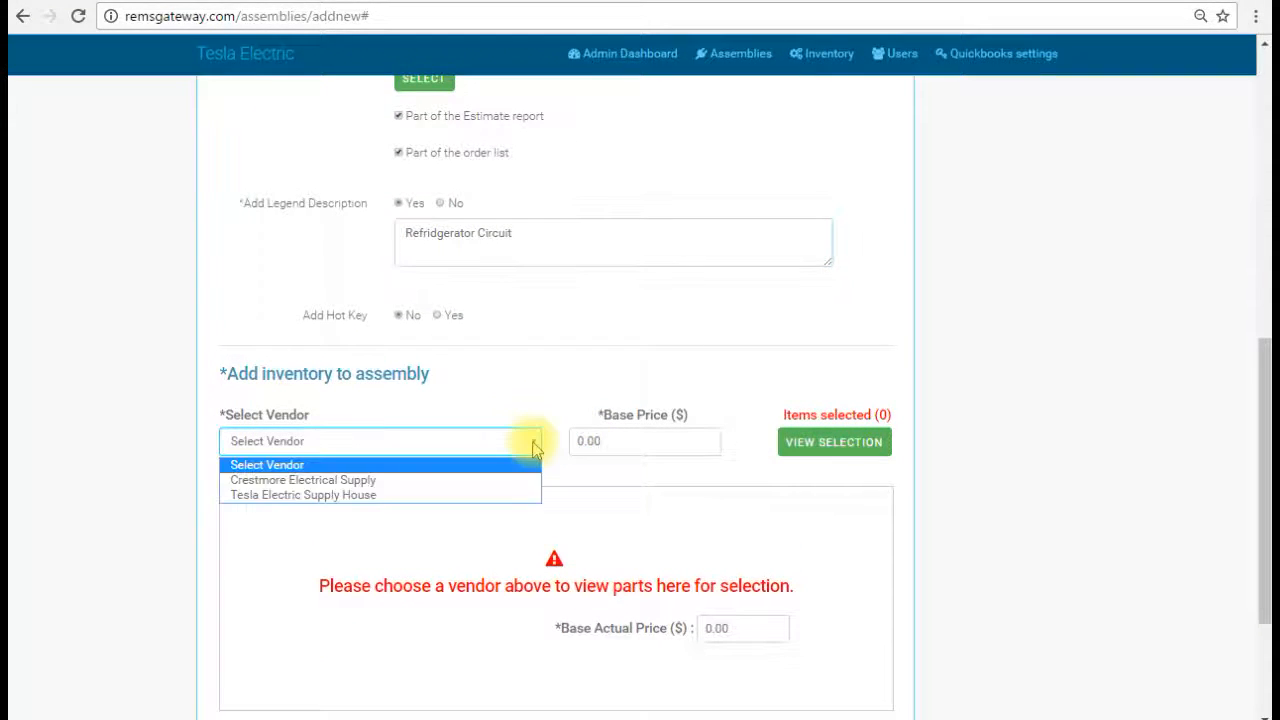
pyautogui.click(497, 481)
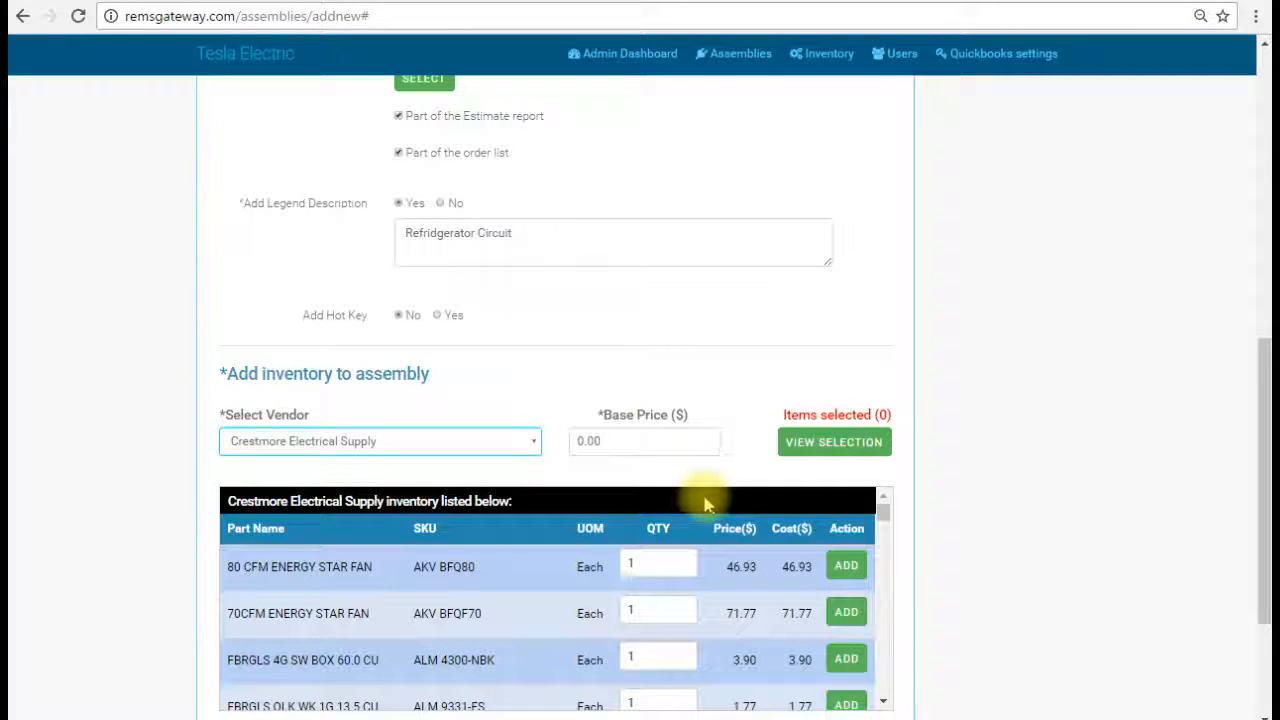
# - Add one TR DUP REC 15A/125V receptacle, SKU PNS 3232-TR (DTC), to the assembly
pyautogui.scroll(-2, 1043, 406)
pyautogui.scroll(-5, 486, 403)
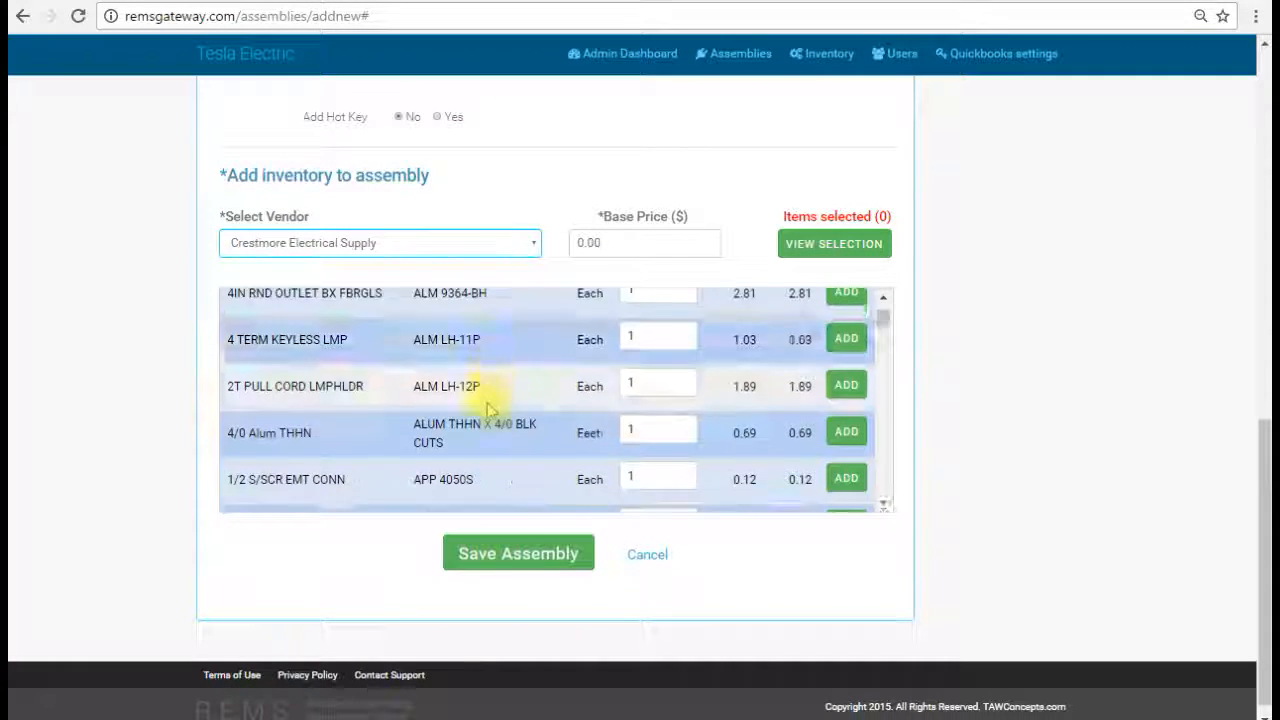
pyautogui.scroll(-15, 486, 403)
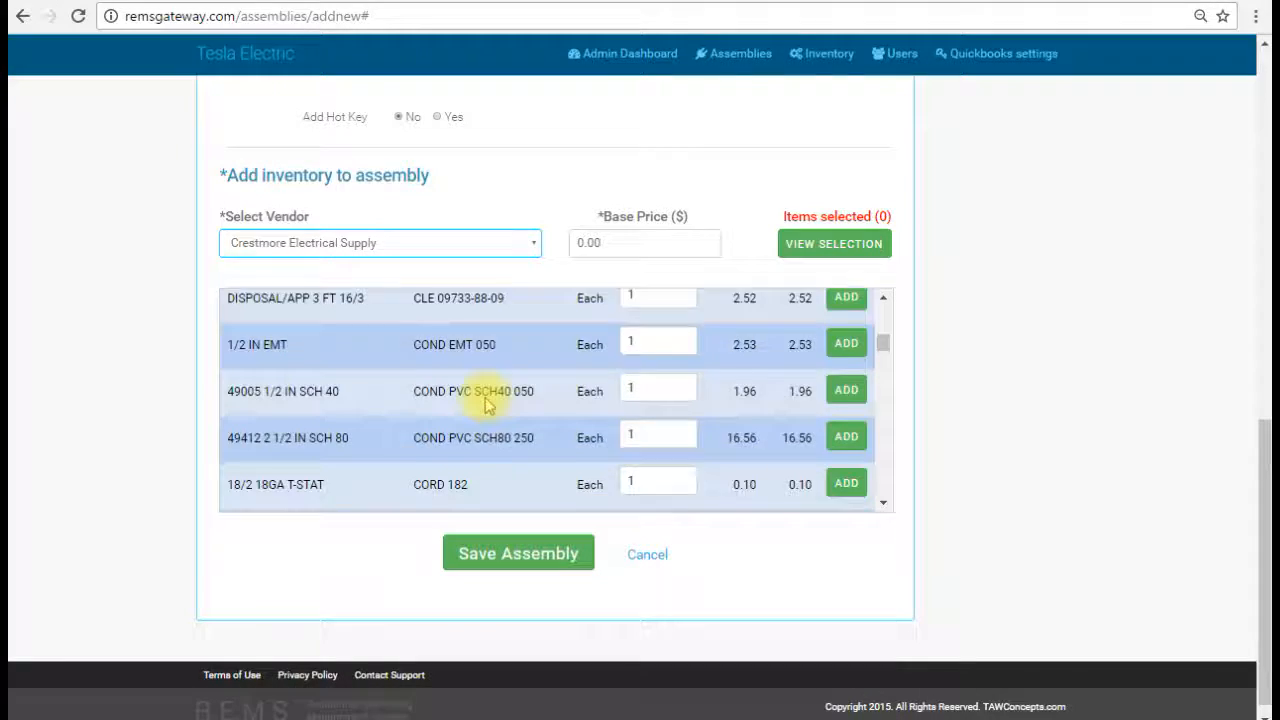
pyautogui.scroll(-15, 485, 400)
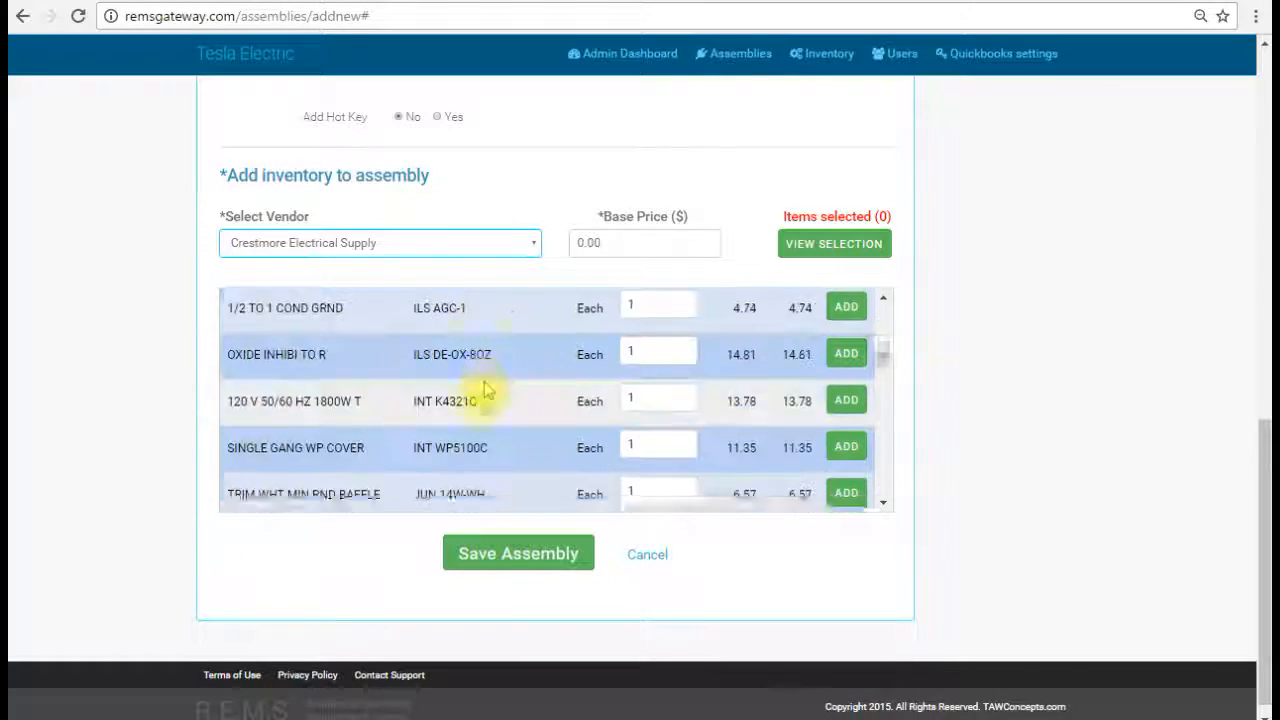
pyautogui.scroll(-5, 486, 403)
pyautogui.scroll(-5, 486, 403)
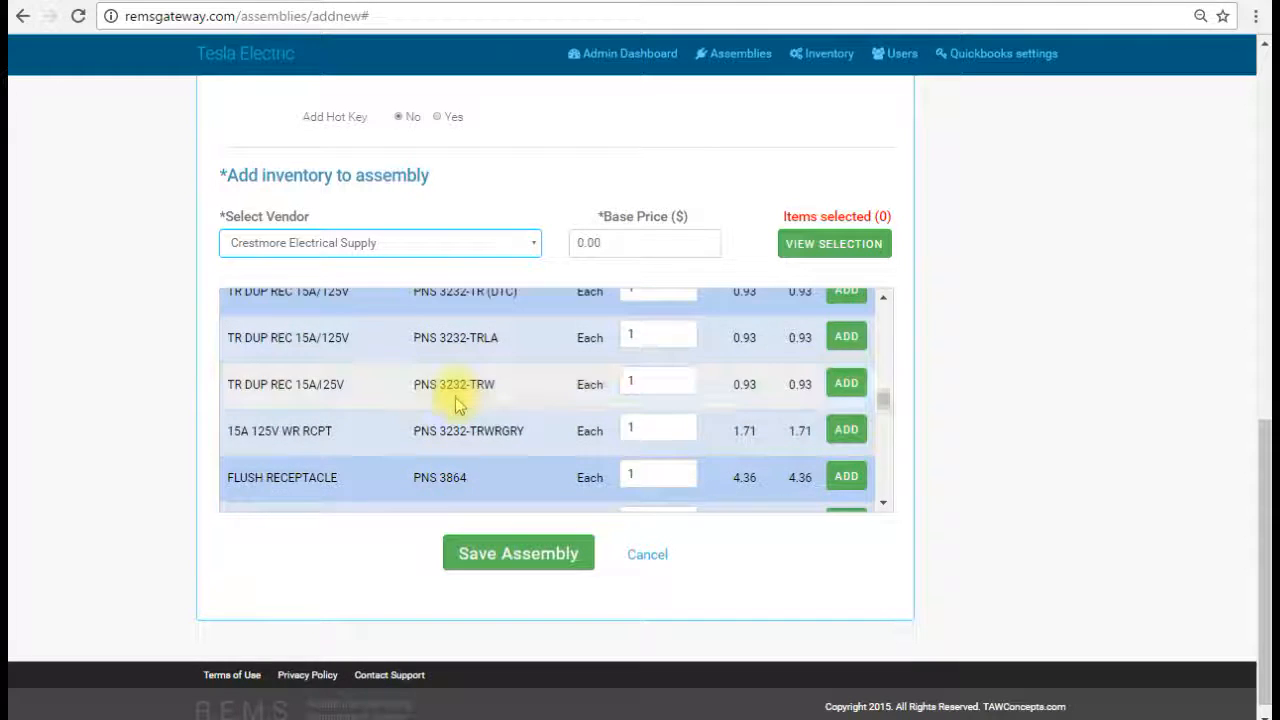
pyautogui.scroll(2, 457, 404)
pyautogui.scroll(-1, 457, 397)
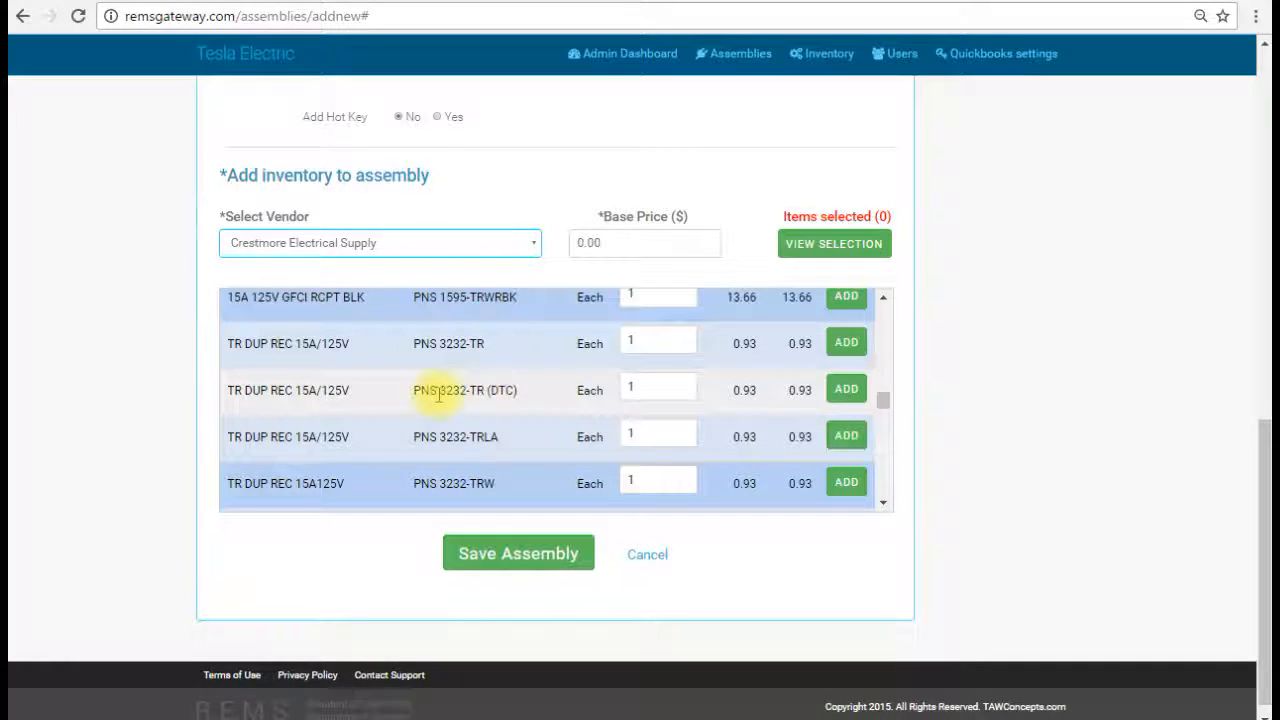
pyautogui.click(840, 390)
# - Add one PLATE 1 DUPLEX 1G cover plate, SKU PNS TP8, to the assembly
pyautogui.scroll(-6, 400, 437)
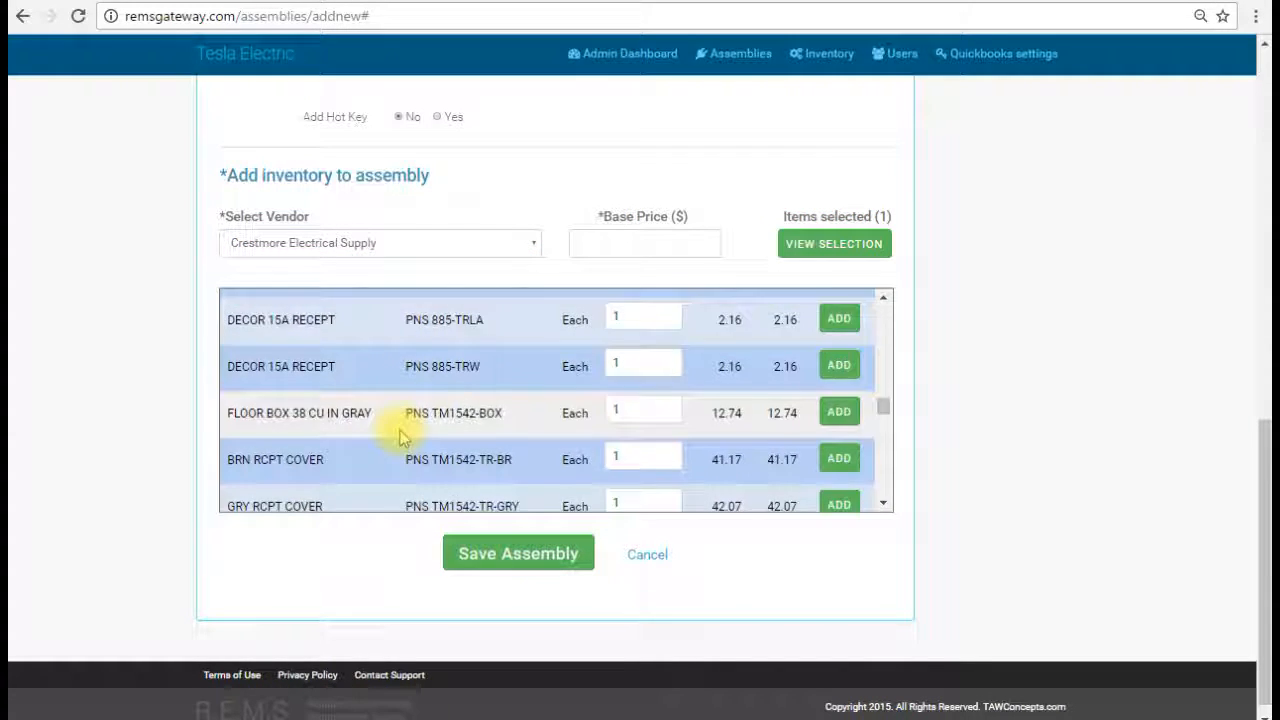
pyautogui.scroll(-5, 400, 437)
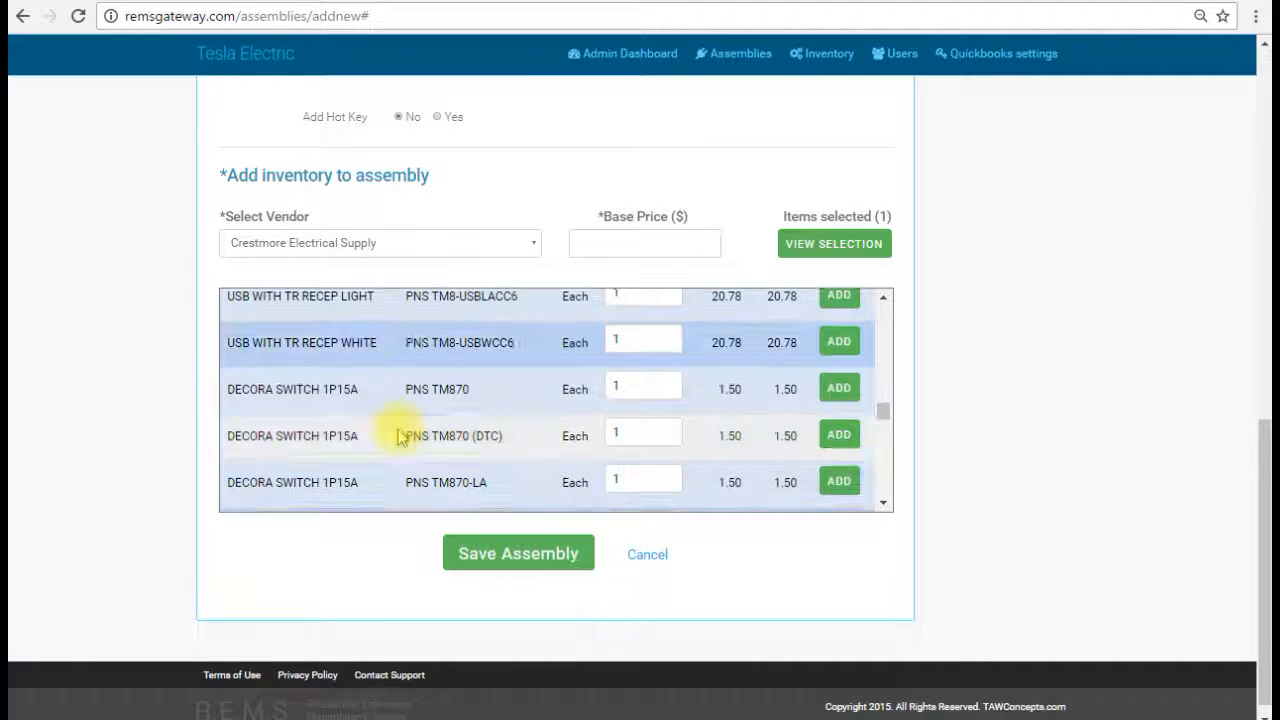
pyautogui.scroll(-5, 400, 435)
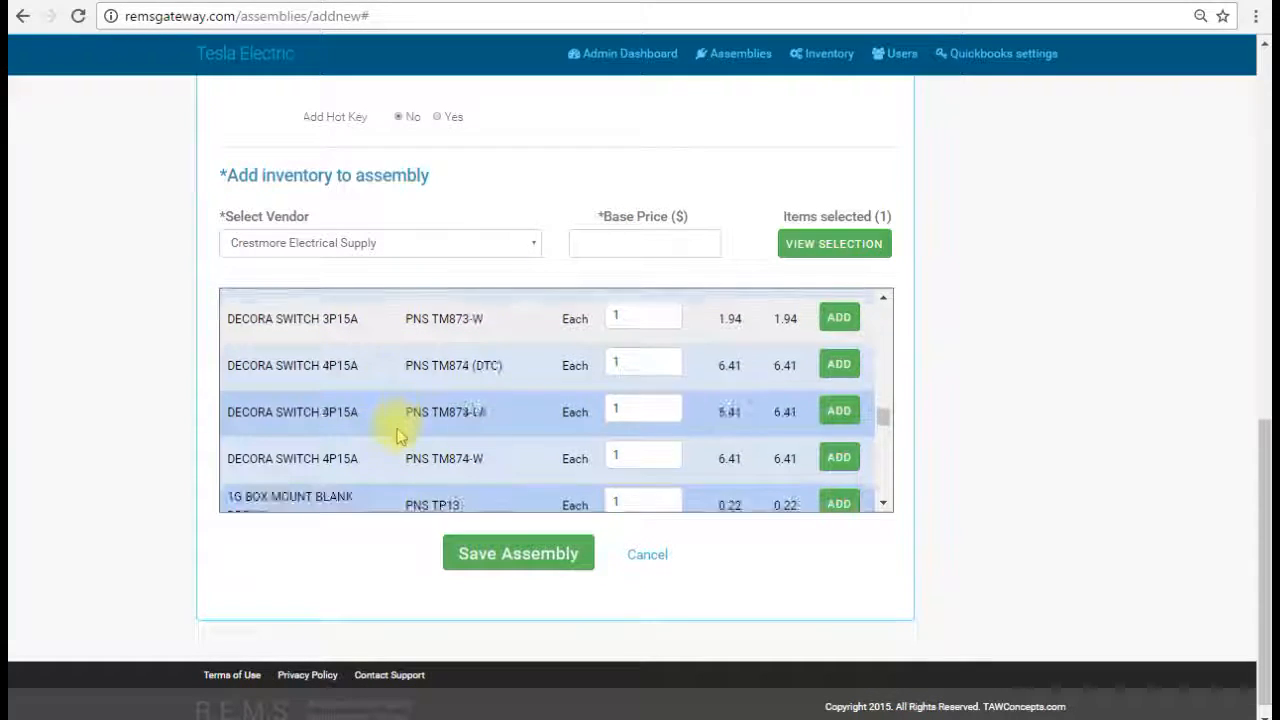
pyautogui.scroll(-1, 398, 437)
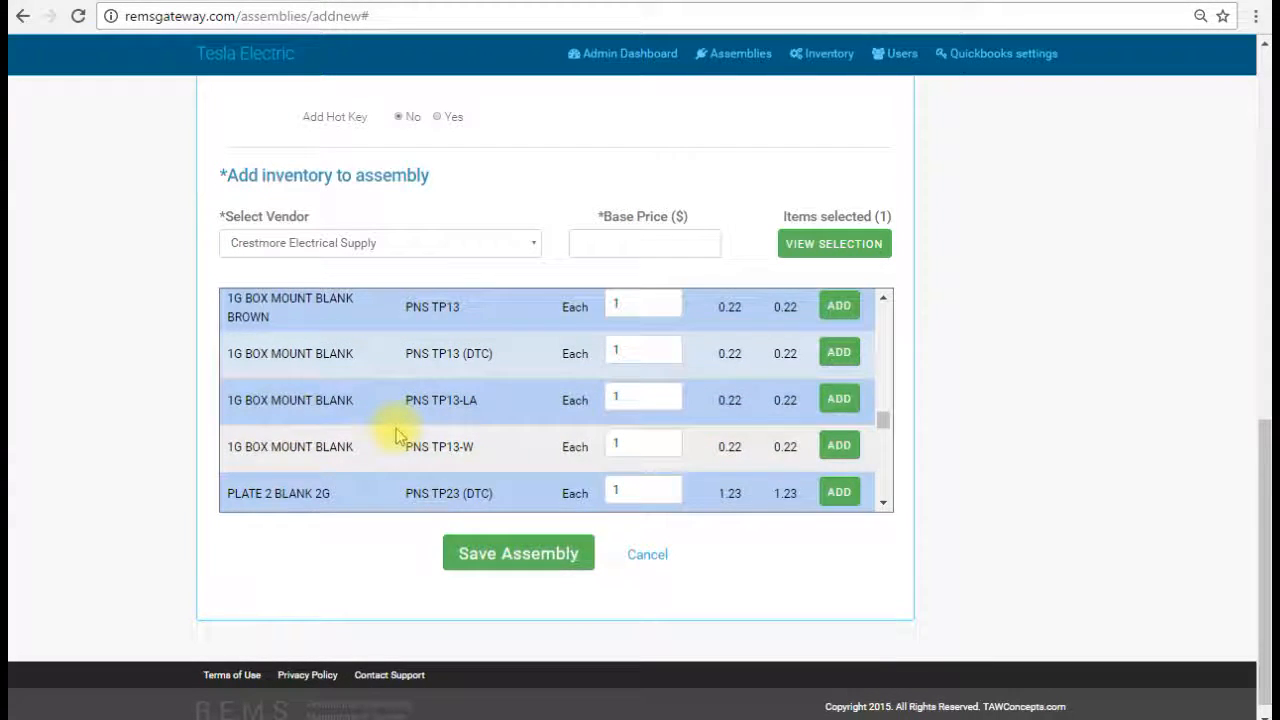
pyautogui.scroll(1, 398, 435)
pyautogui.scroll(-5, 398, 437)
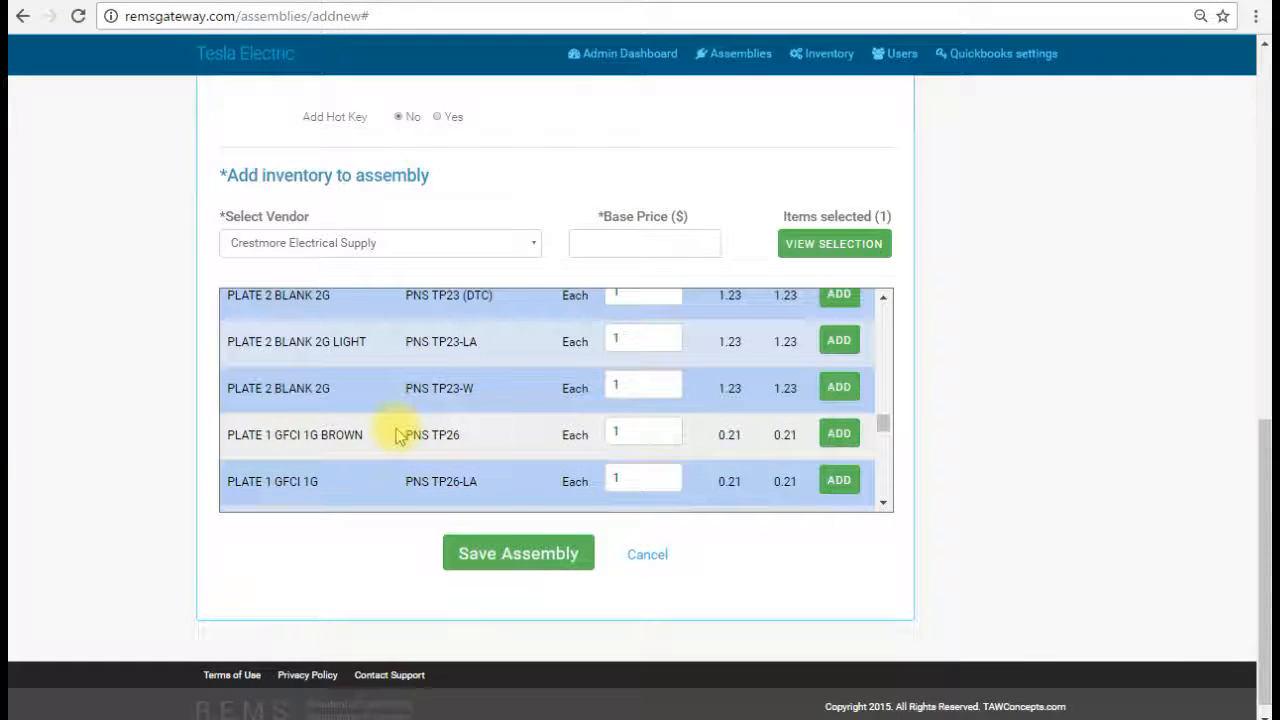
pyautogui.scroll(-8, 398, 435)
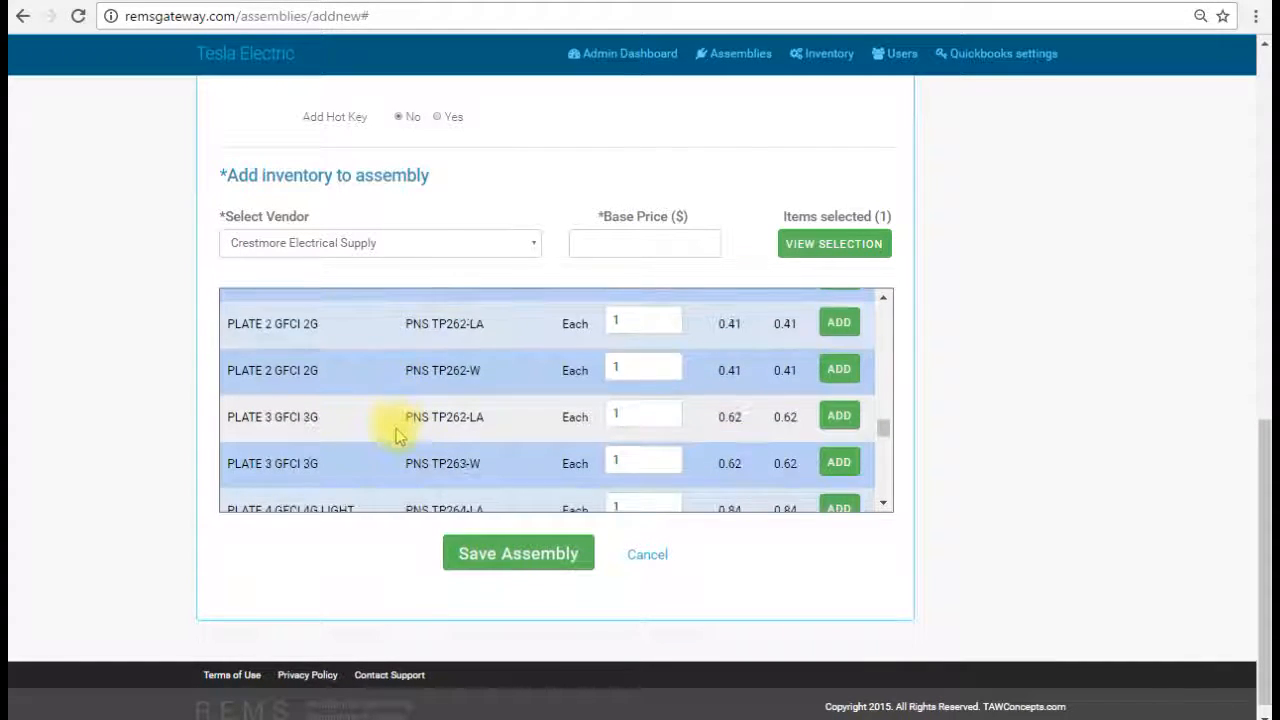
pyautogui.scroll(-4, 398, 437)
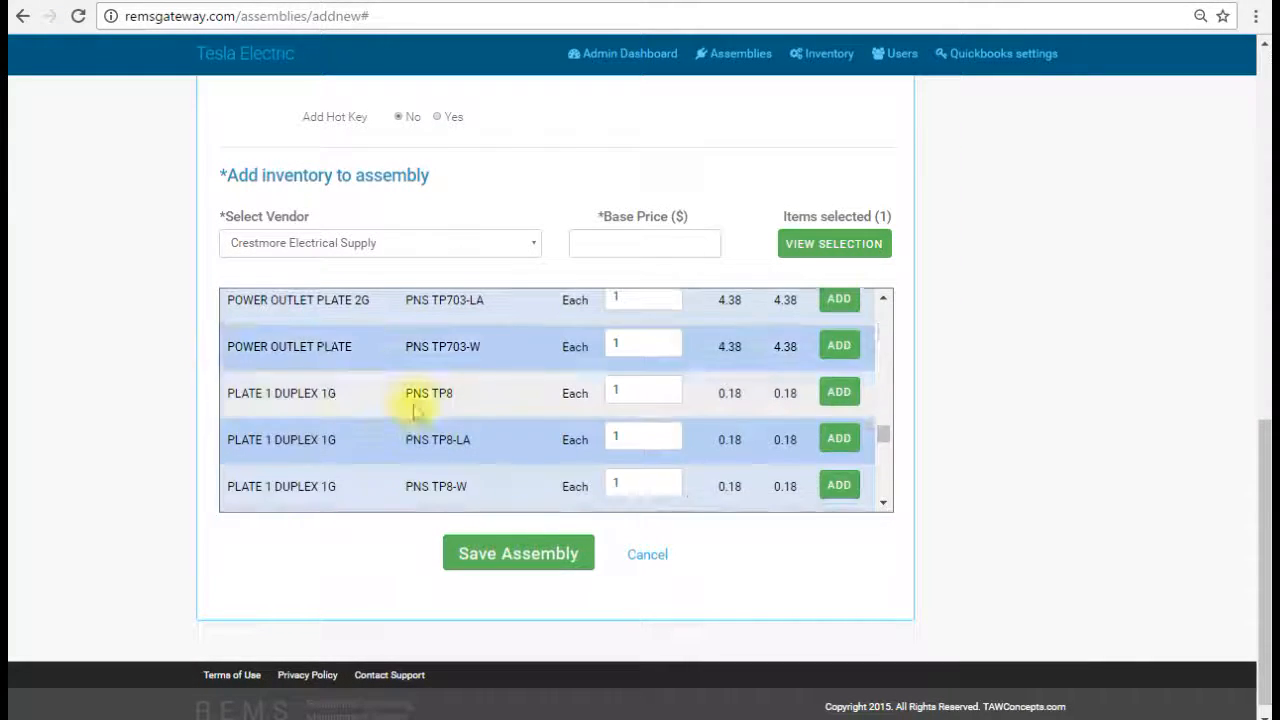
pyautogui.click(836, 392)
# - Add one 1G NAIL-ON PLSTC BX nail-on box, SKU PVC EZ20SN, to the assembly
pyautogui.scroll(-1, 475, 373)
pyautogui.scroll(-5, 465, 375)
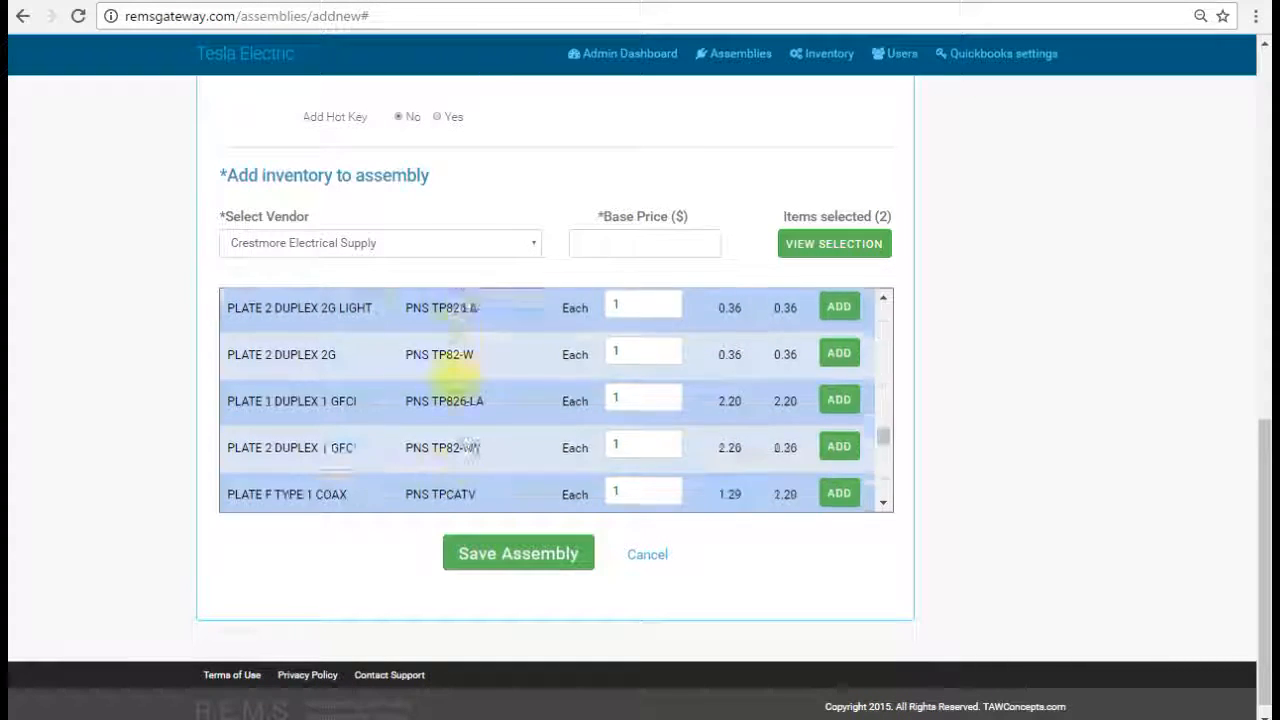
pyautogui.scroll(-10, 486, 423)
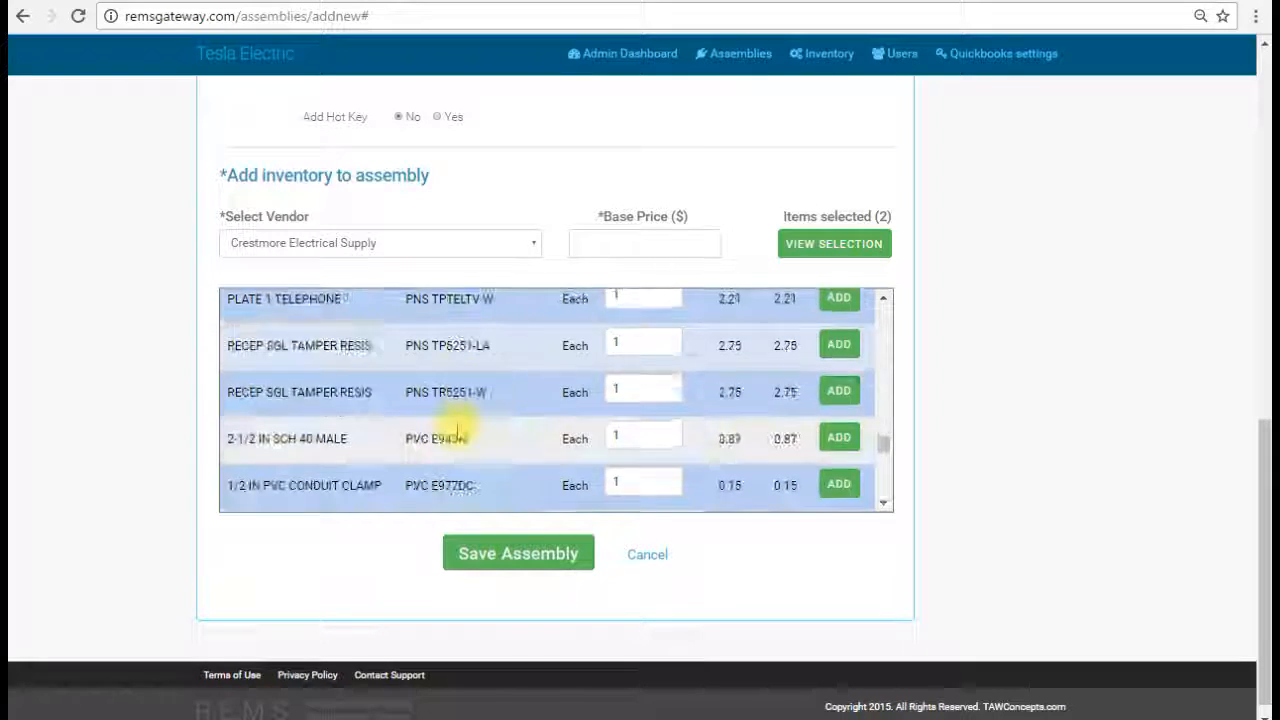
pyautogui.scroll(2, 440, 418)
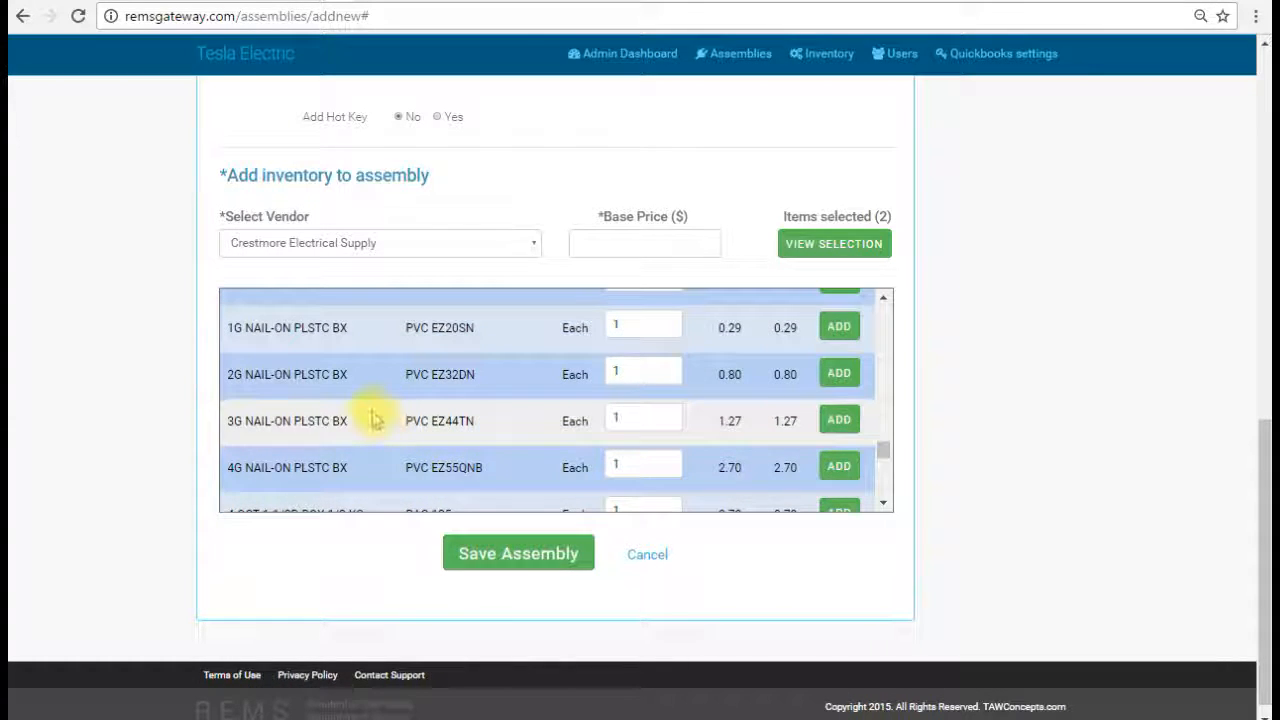
pyautogui.scroll(2, 430, 417)
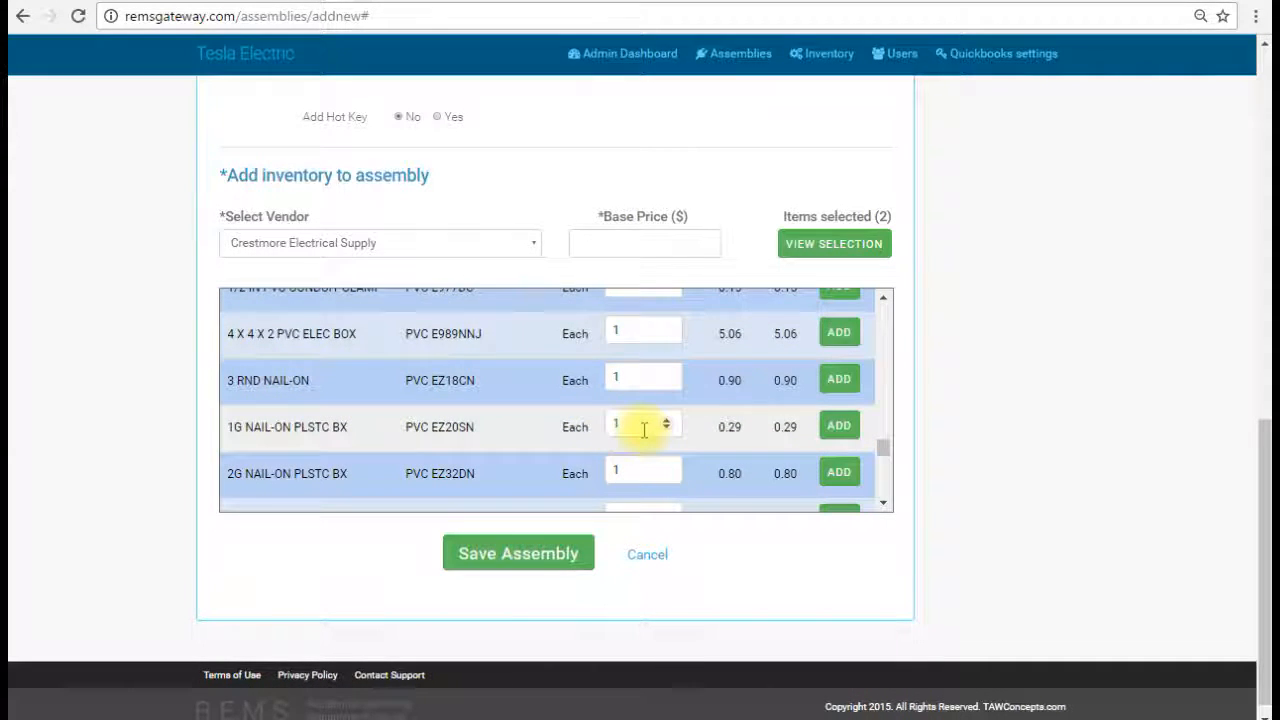
pyautogui.click(839, 425)
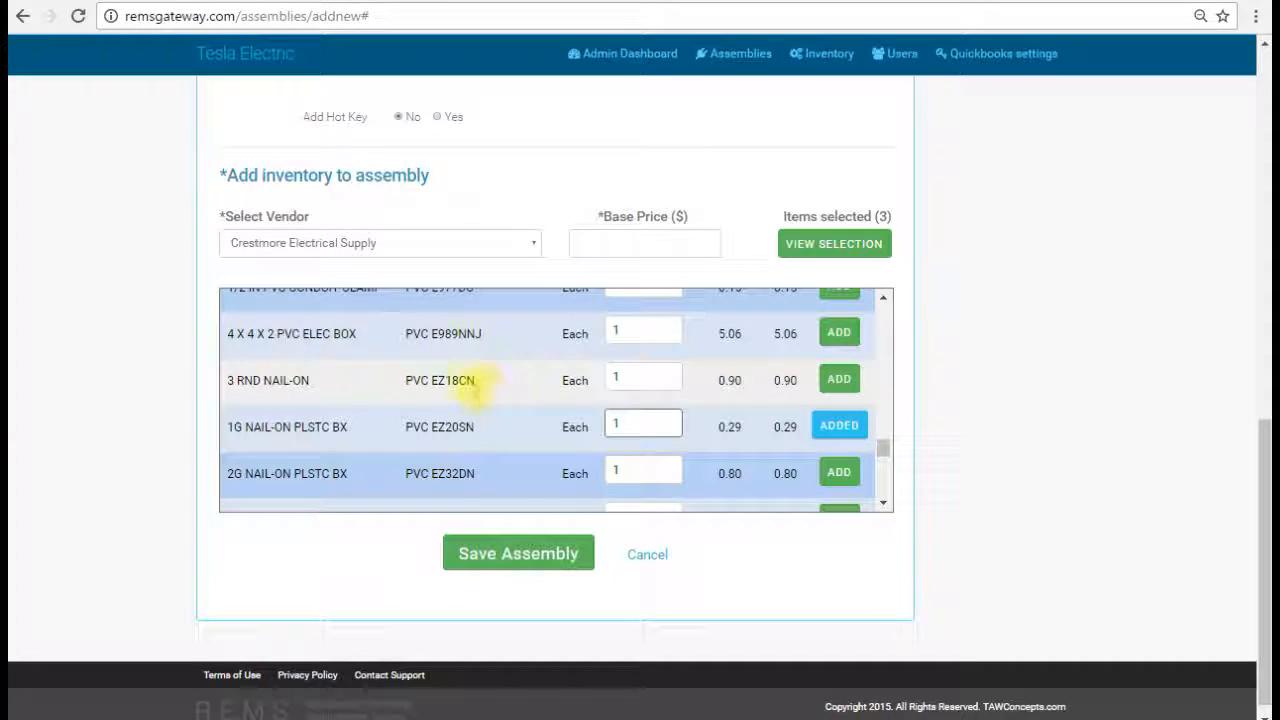
# - Add one 97834 MINIATURE CIRCUIT breaker, SKU SQD HOM120PDF, to the assembly
pyautogui.scroll(-10, 472, 388)
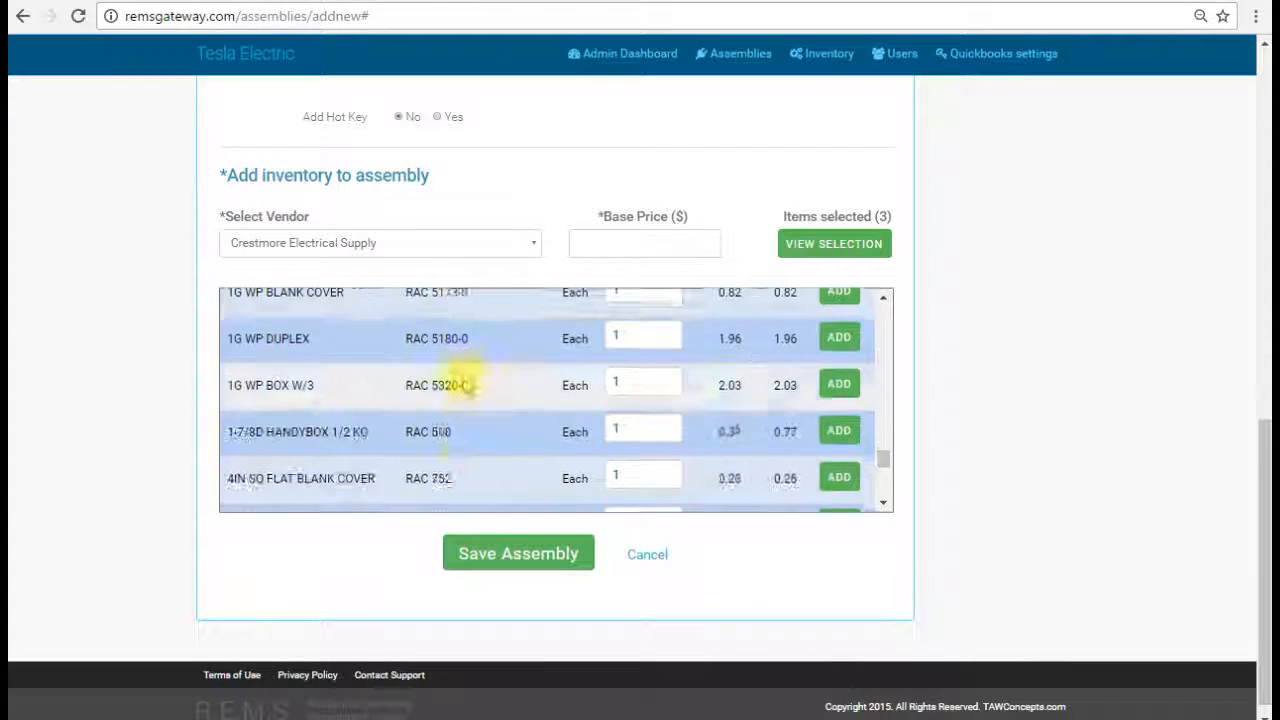
pyautogui.scroll(-10, 465, 385)
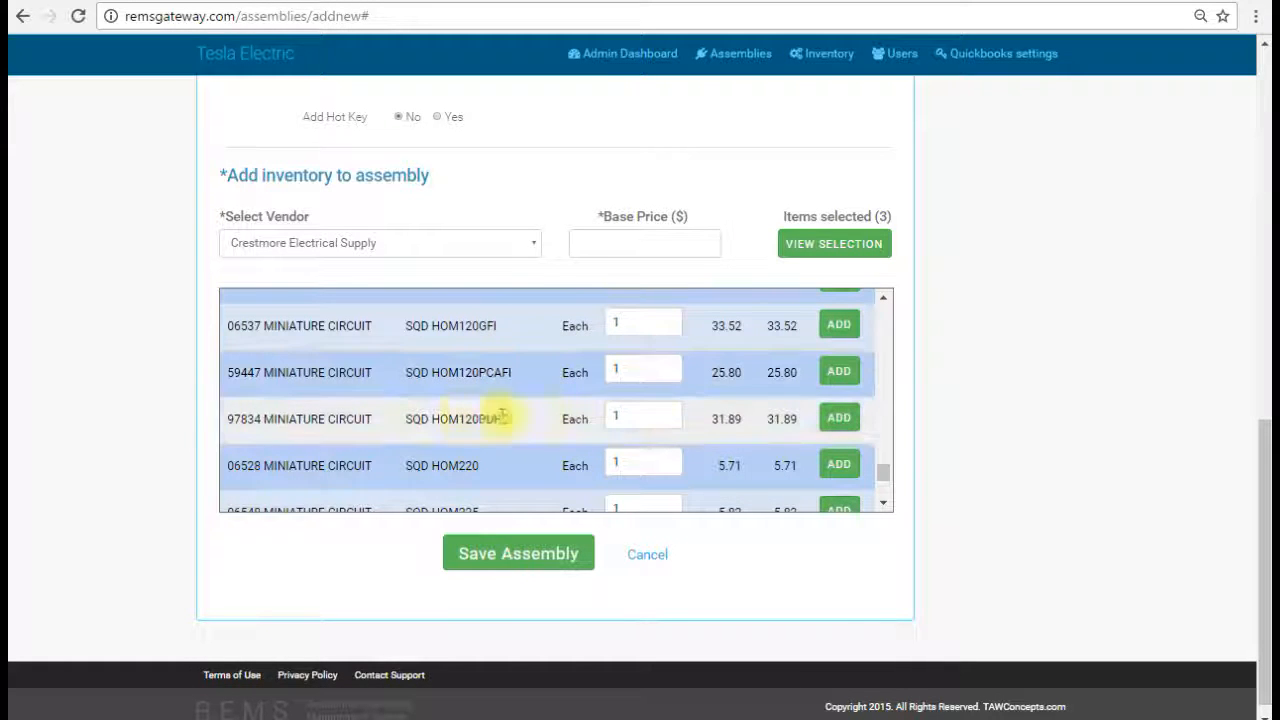
pyautogui.click(465, 460)
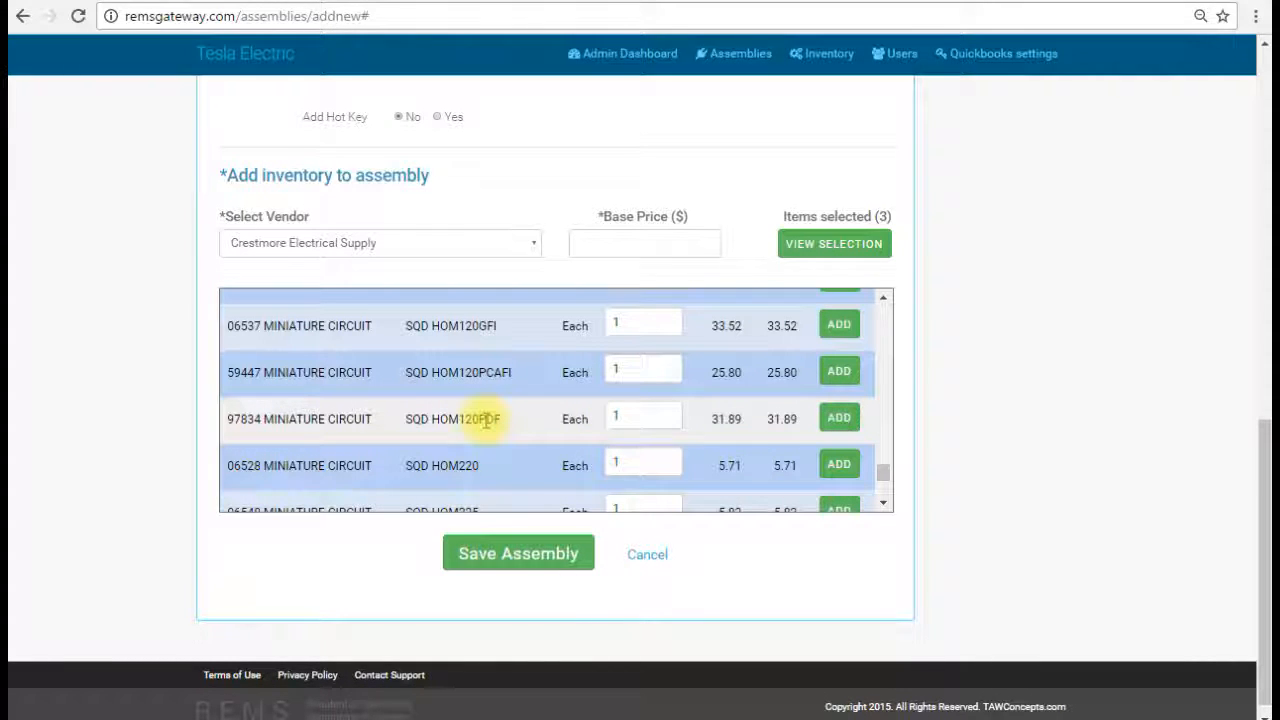
pyautogui.click(841, 428)
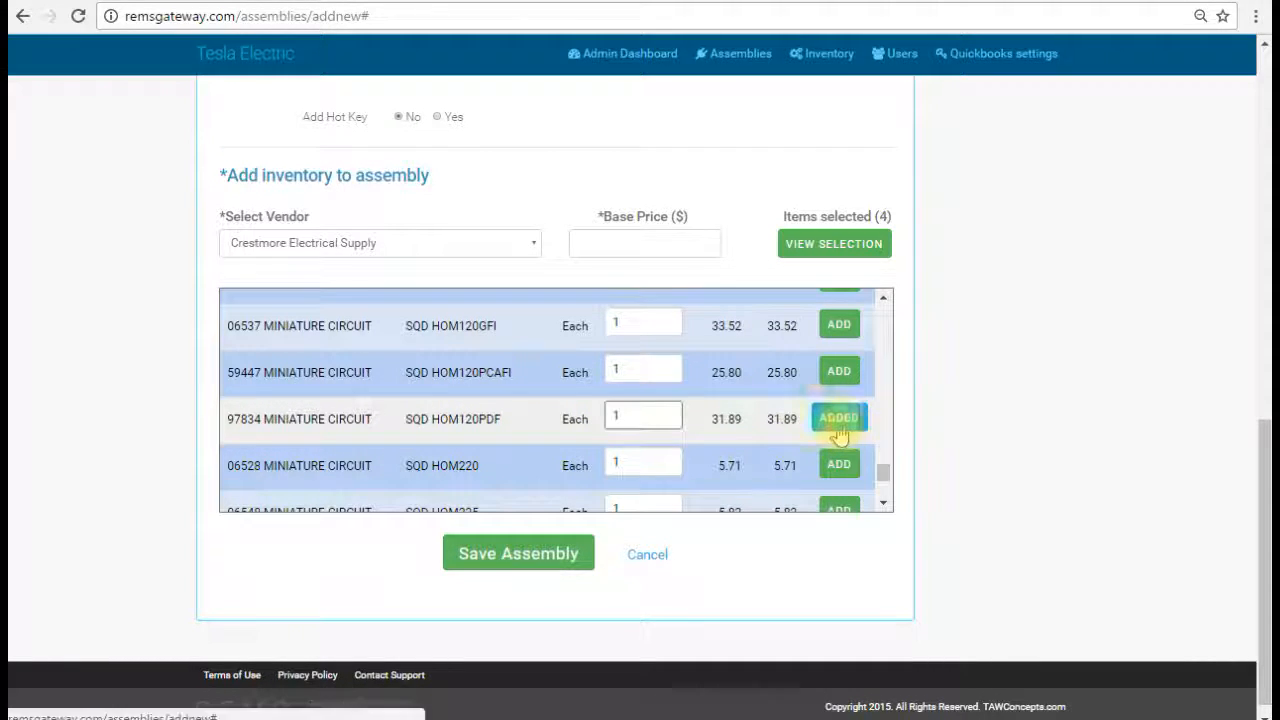
# - Switch the assembly's inventory vendor to Tesla Electric Supply House
pyautogui.scroll(-5, 491, 411)
pyautogui.scroll(-6, 491, 411)
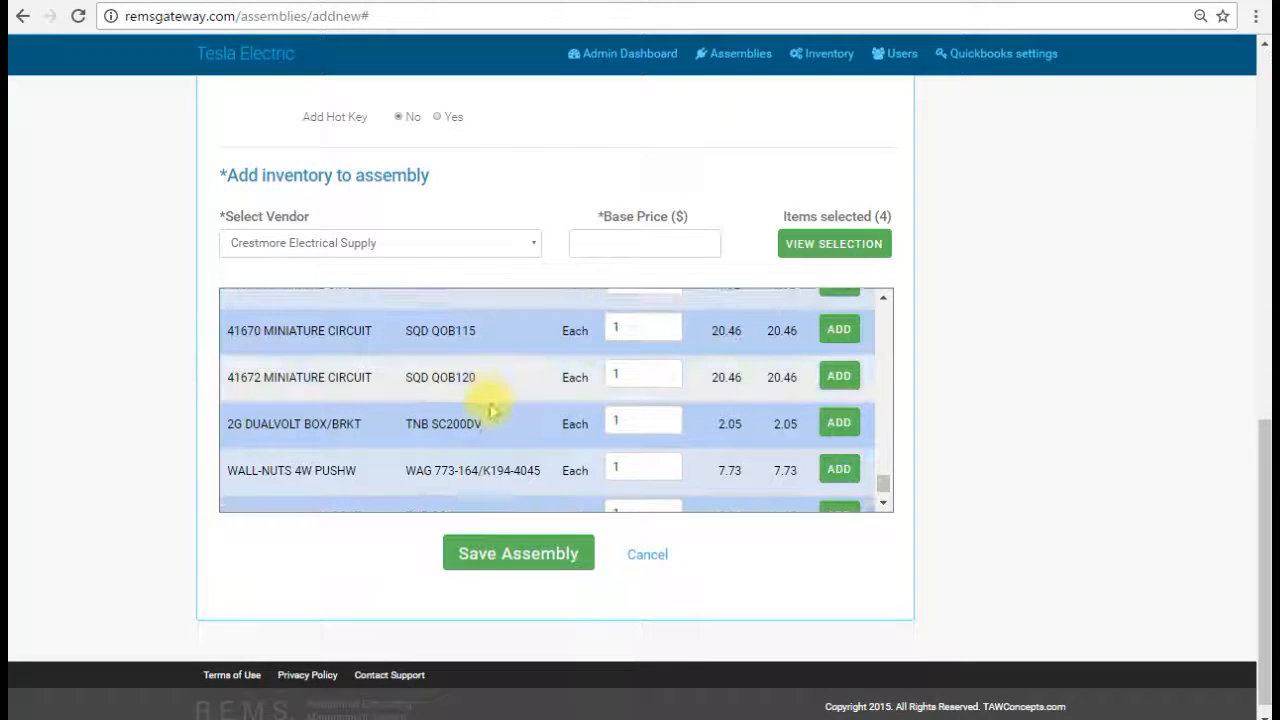
pyautogui.scroll(5, 491, 411)
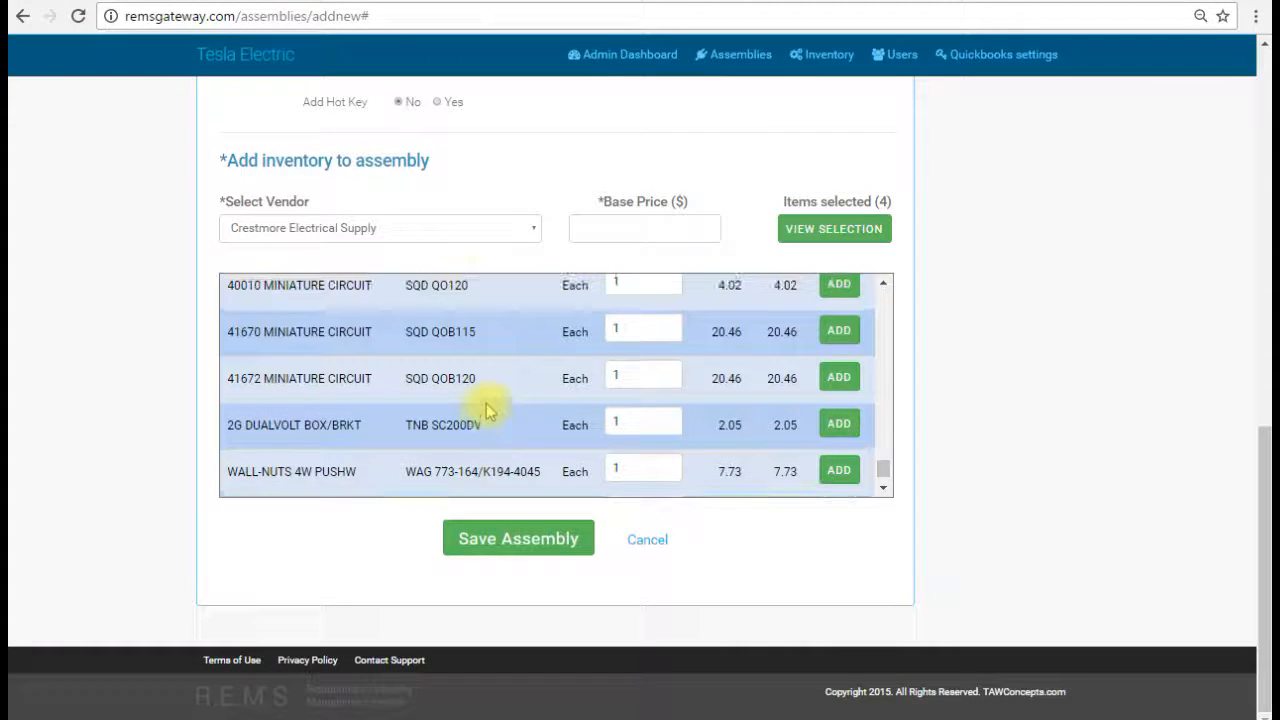
pyautogui.click(528, 227)
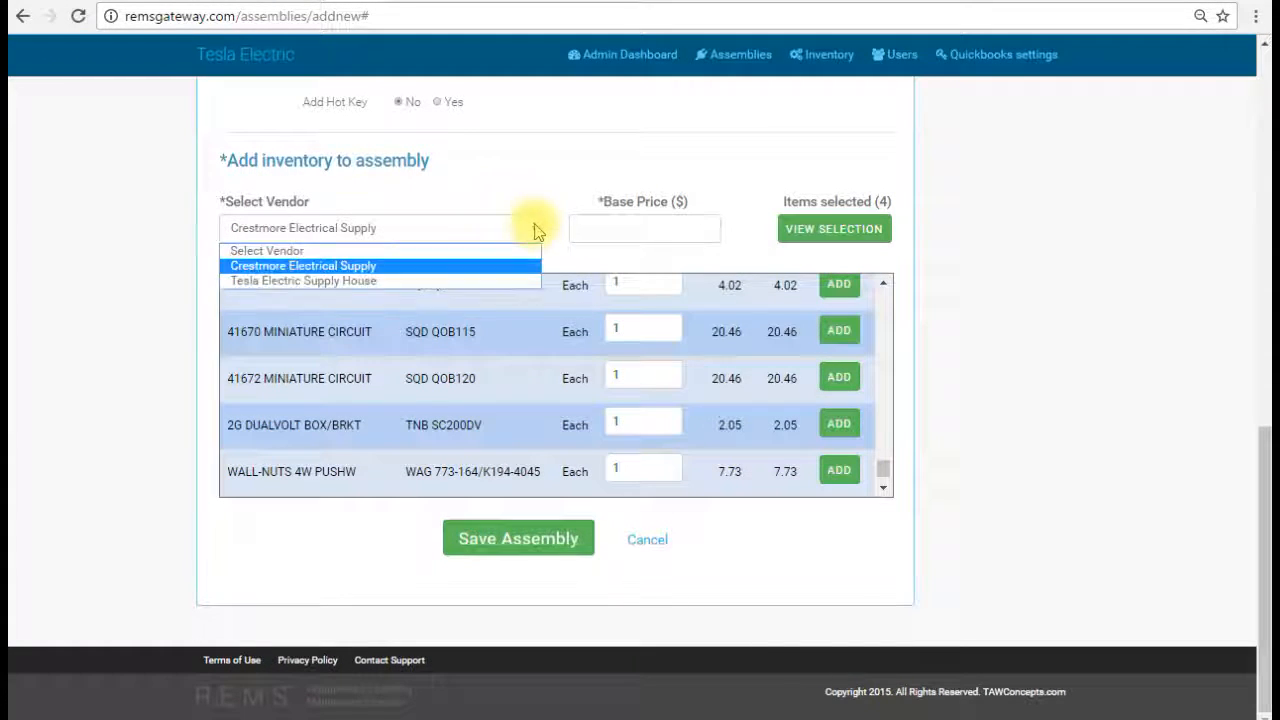
pyautogui.click(356, 281)
# - Set the quantity of the 12-2 Romex part to 90 feet
pyautogui.scroll(10, 535, 415)
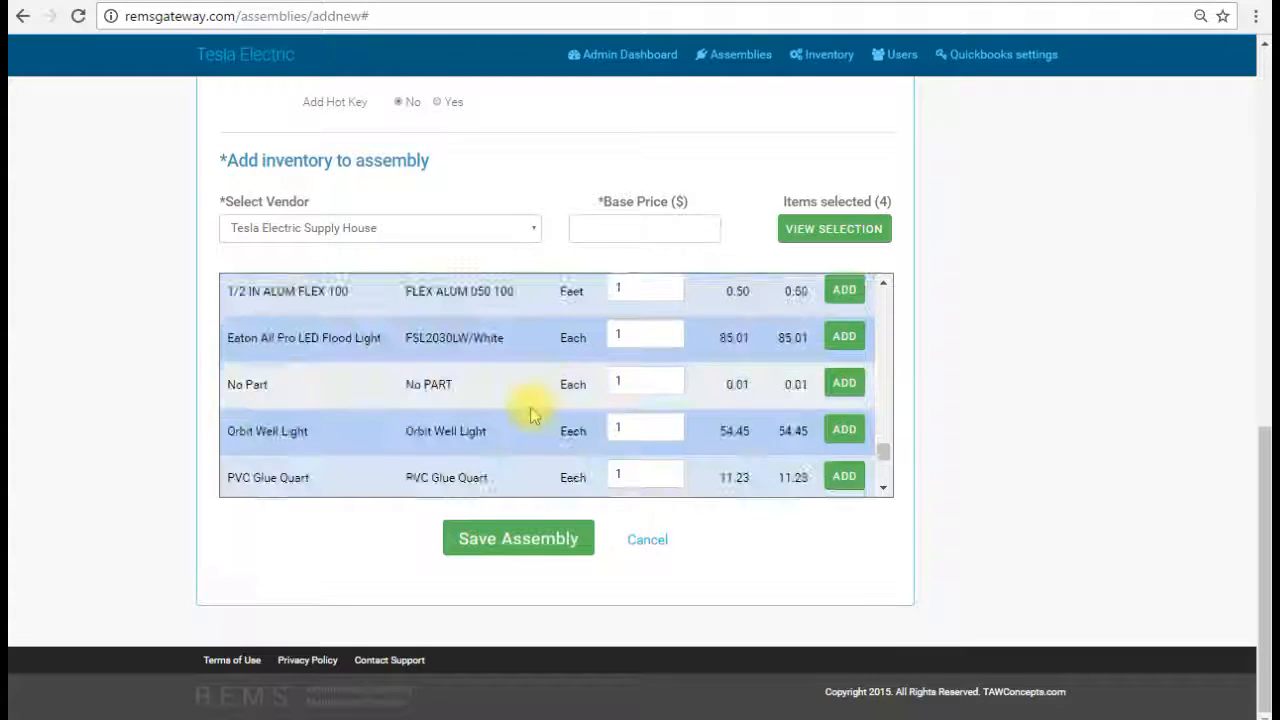
pyautogui.scroll(5, 532, 425)
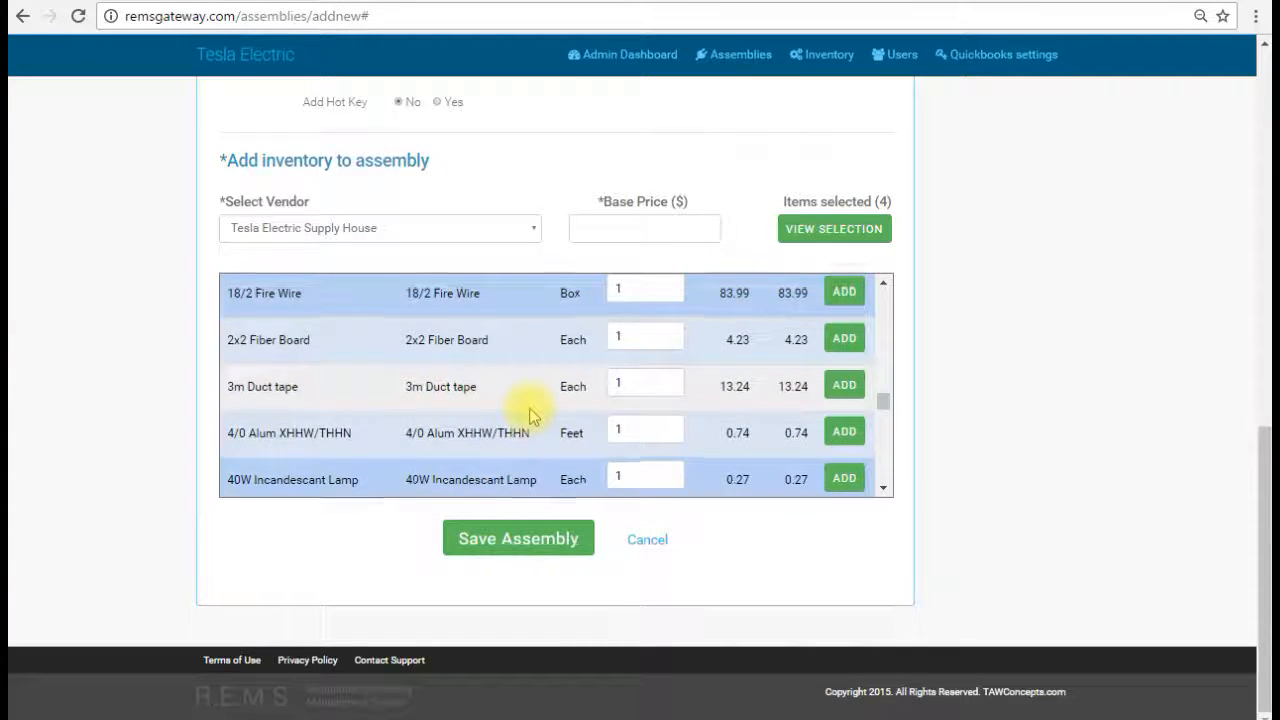
pyautogui.click(664, 355)
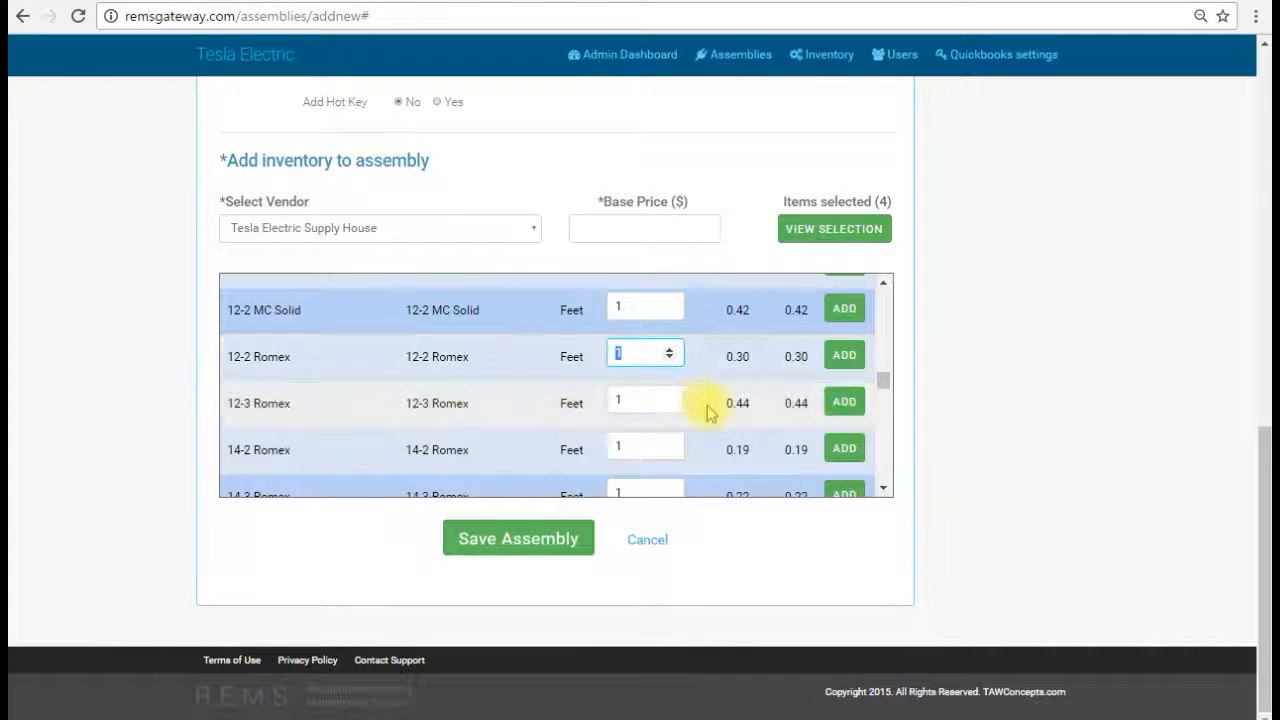
pyautogui.moveTo(651, 357); pyautogui.dragTo(602, 355)
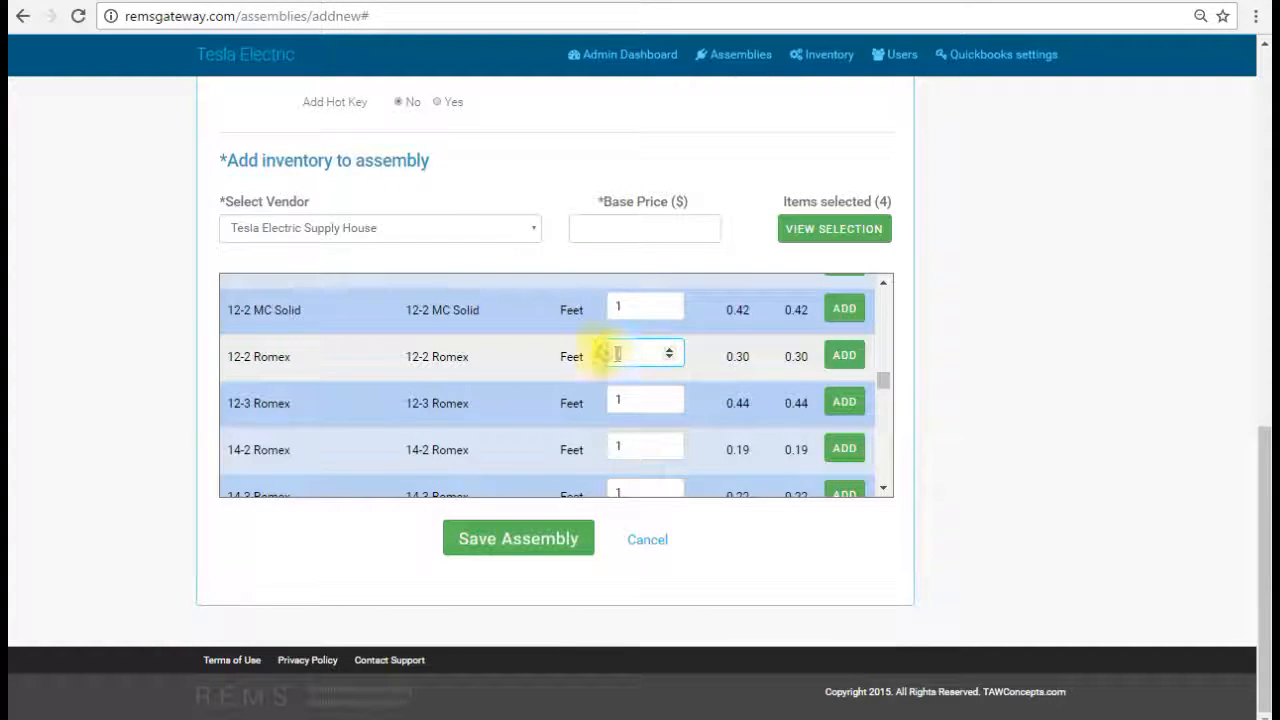
pyautogui.write('90')
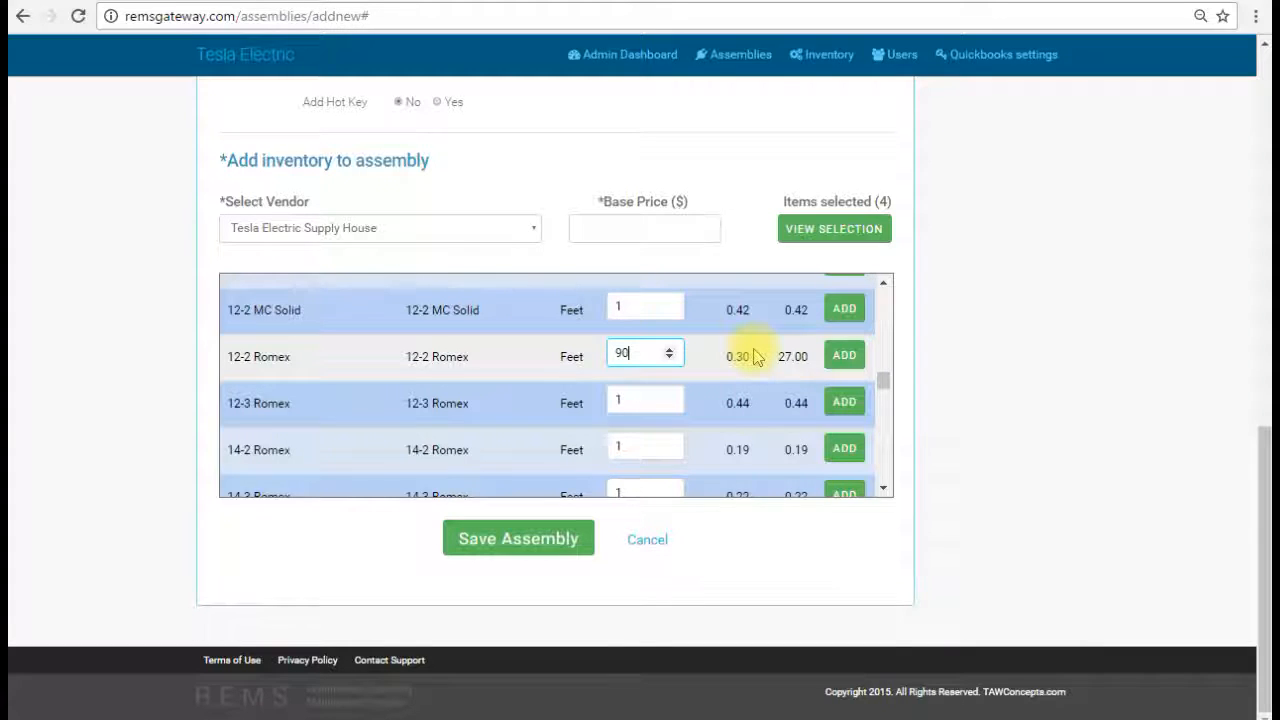
# - Review the inventory items selected for the assembly, checking their quantities, costs and base actual price
pyautogui.click(844, 236)
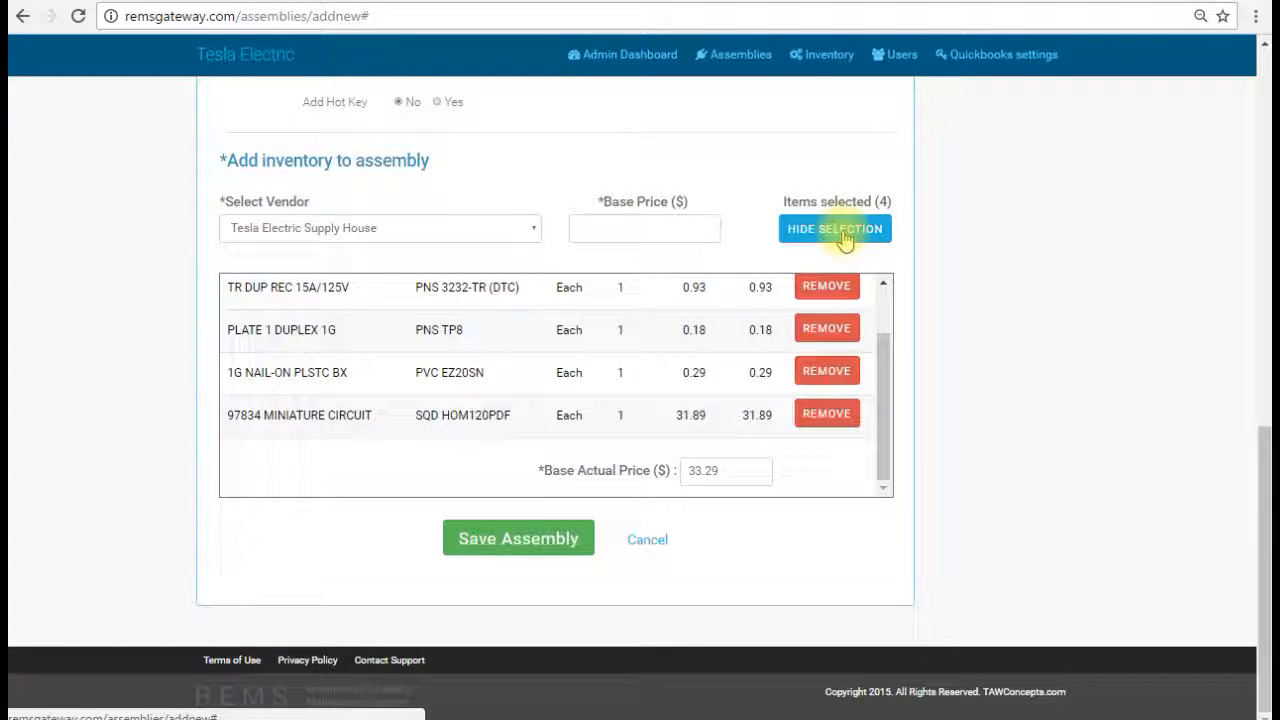
pyautogui.click(846, 230)
pyautogui.click(846, 232)
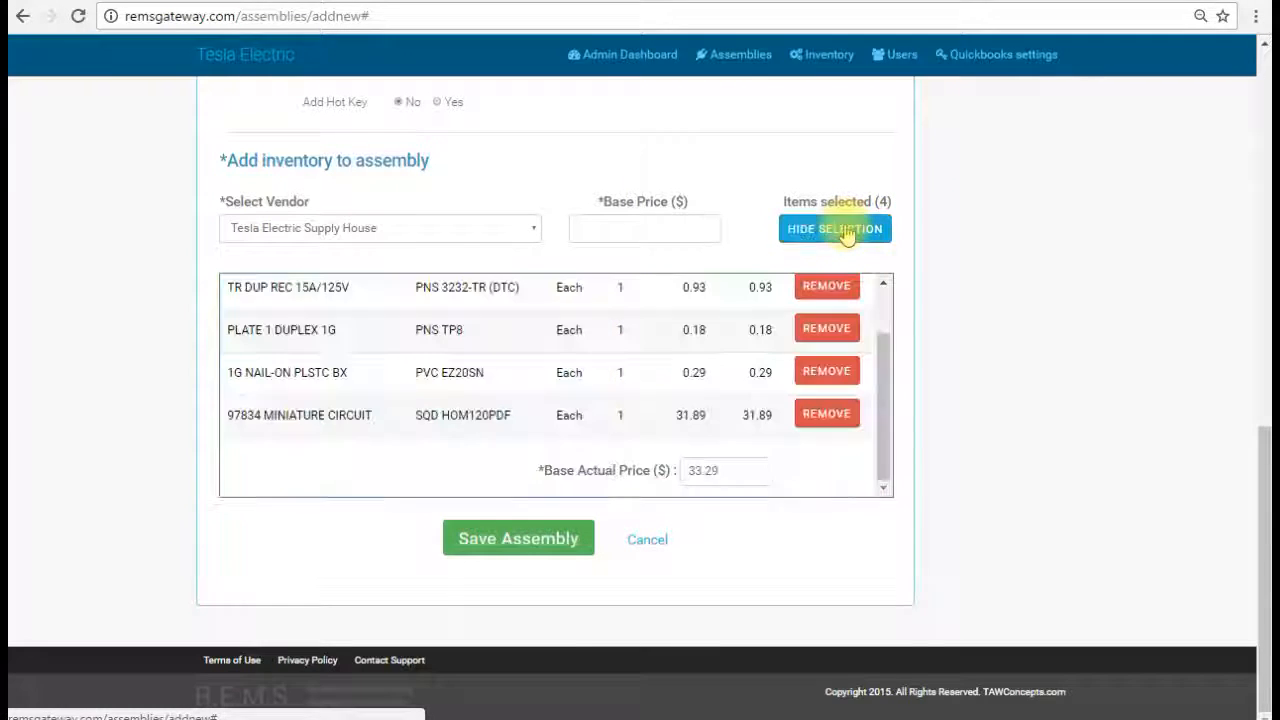
pyautogui.scroll(1, 430, 457)
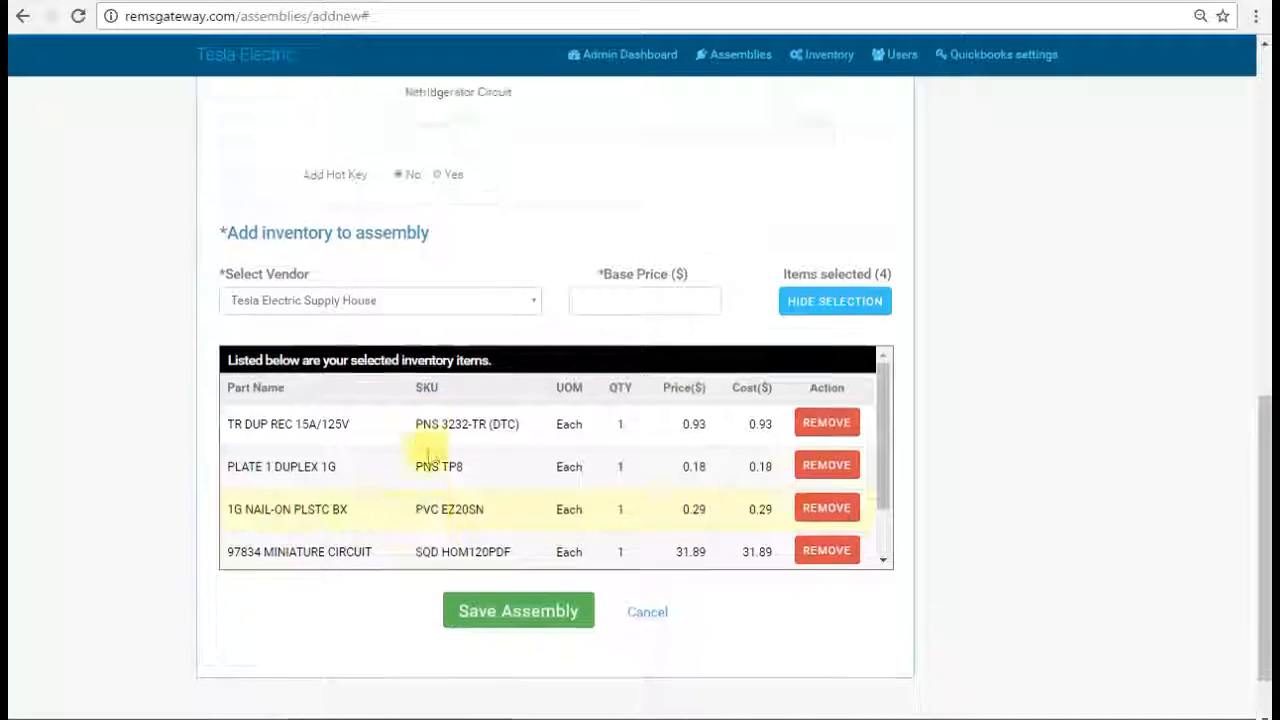
pyautogui.scroll(-1, 320, 465)
pyautogui.scroll(2, 305, 488)
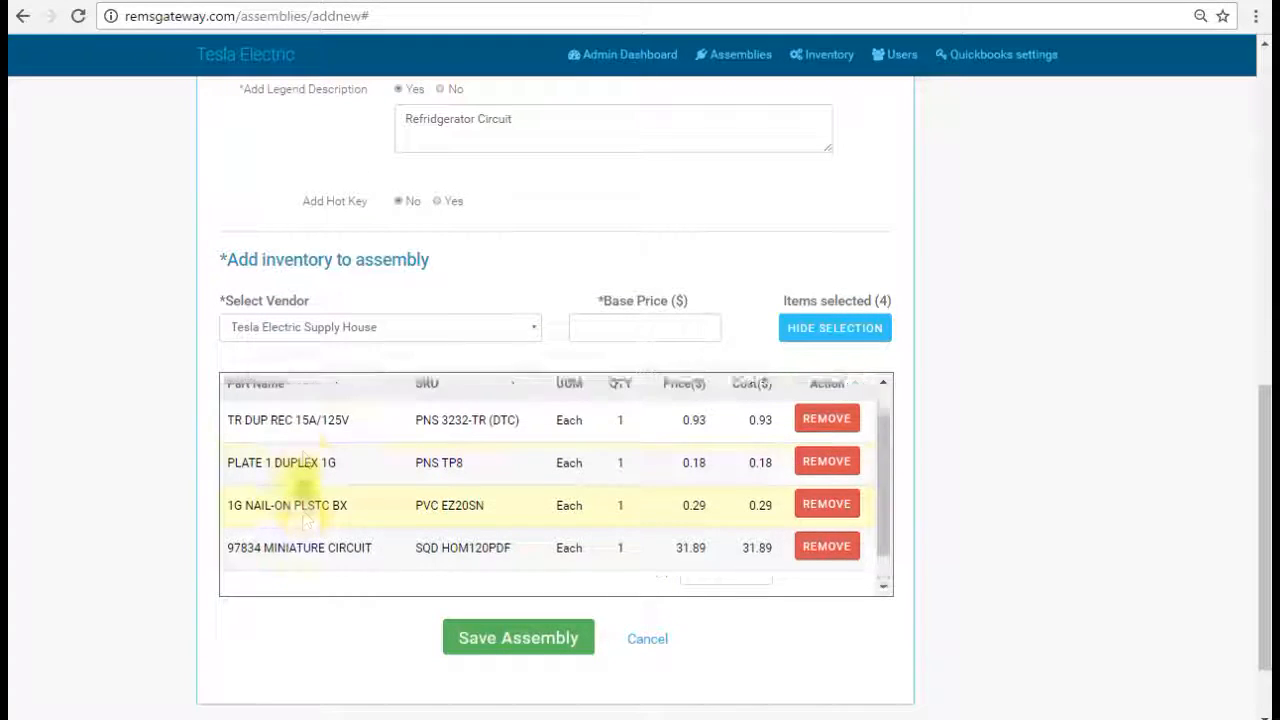
pyautogui.scroll(-2, 305, 488)
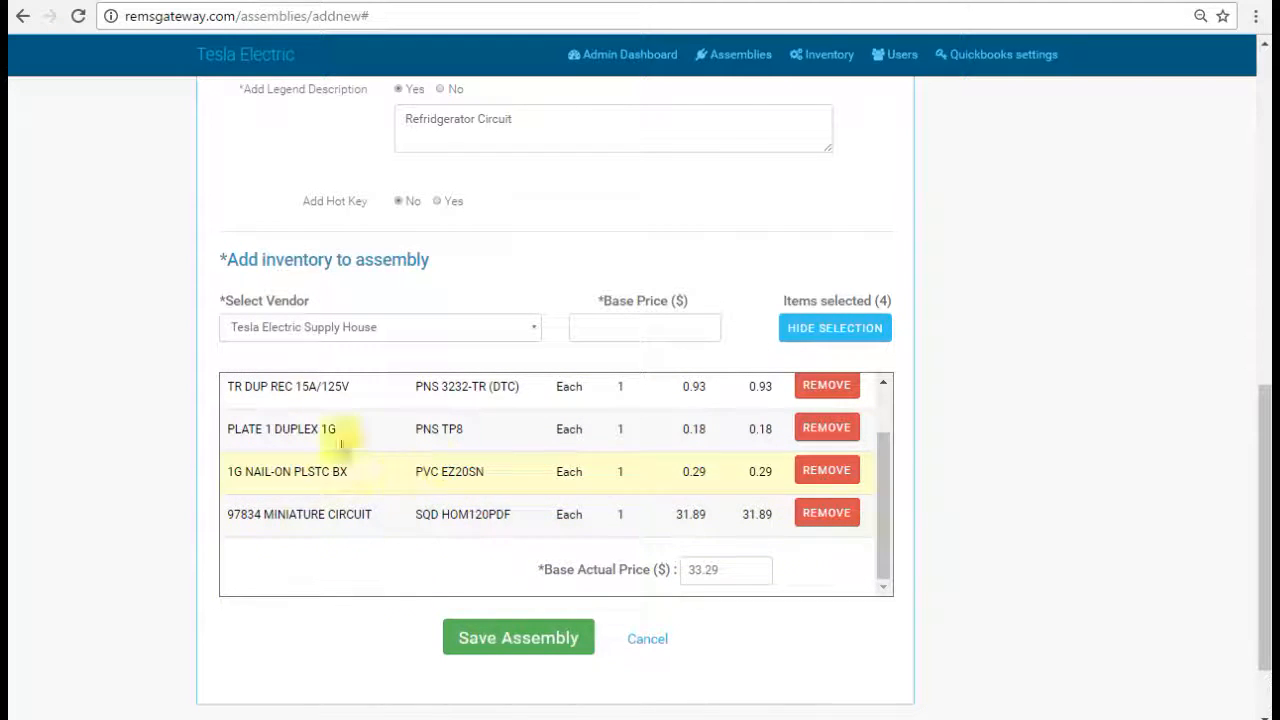
pyautogui.scroll(2, 398, 495)
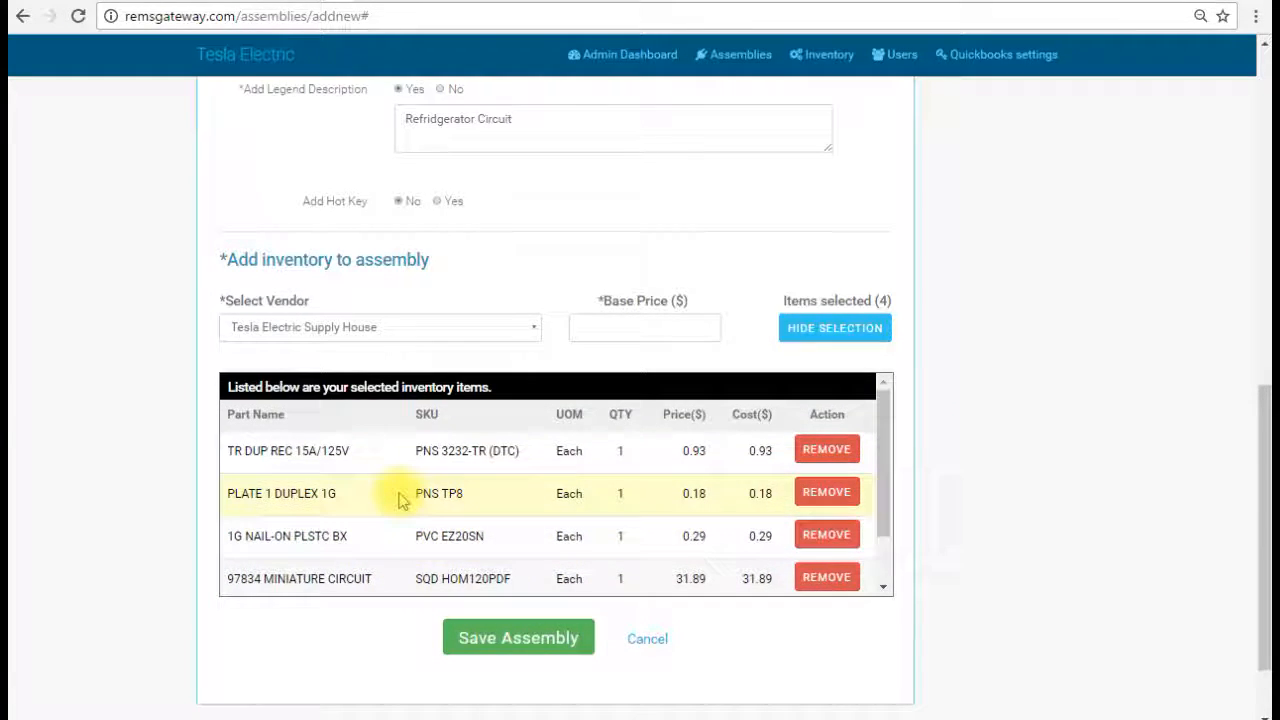
pyautogui.scroll(-2, 400, 490)
# - Add the 90 feet of 12-2 Romex from Tesla Electric Supply House to the assembly
pyautogui.click(534, 326)
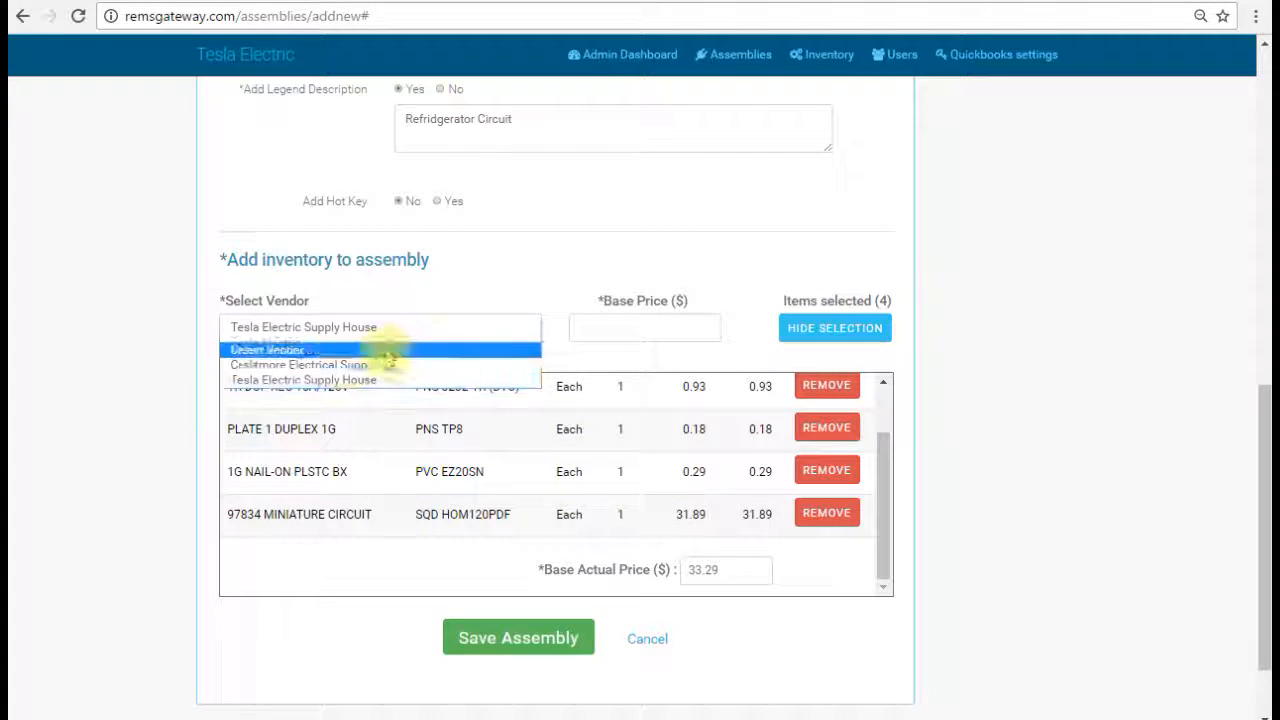
pyautogui.click(320, 381)
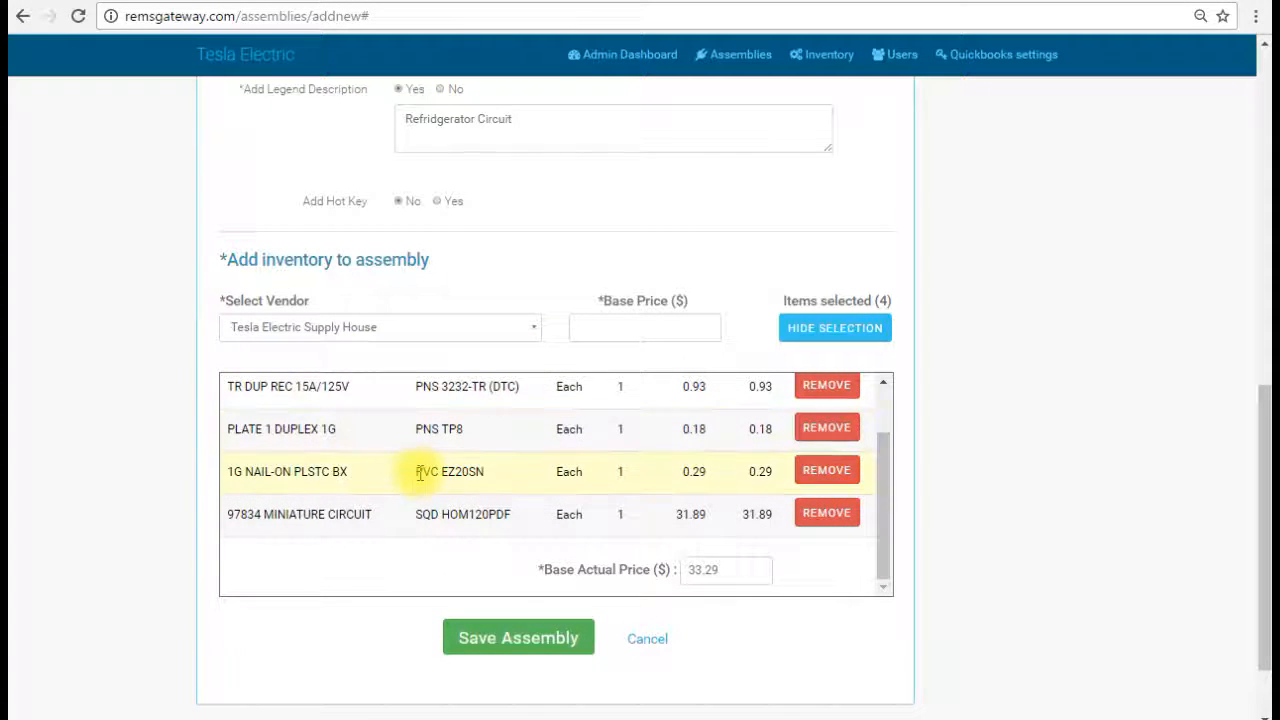
pyautogui.click(834, 327)
pyautogui.scroll(-1, 362, 441)
pyautogui.scroll(2, 362, 441)
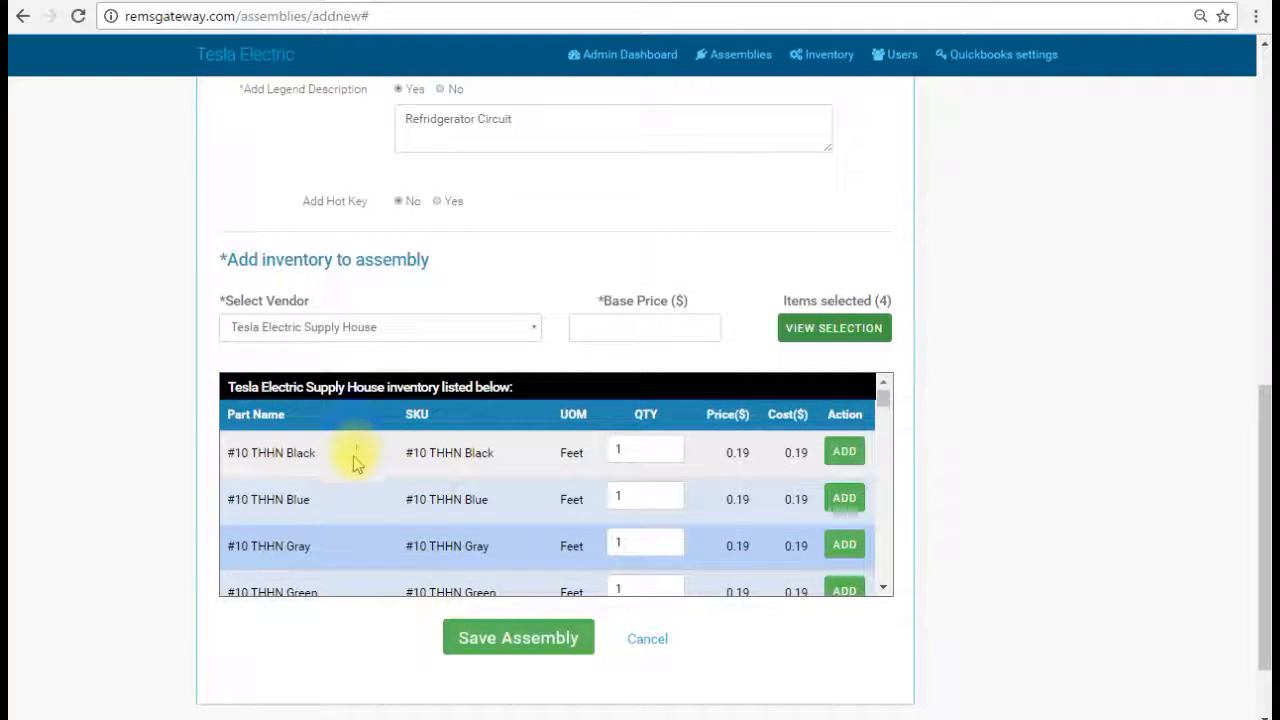
pyautogui.scroll(-10, 357, 434)
pyautogui.scroll(-7, 350, 478)
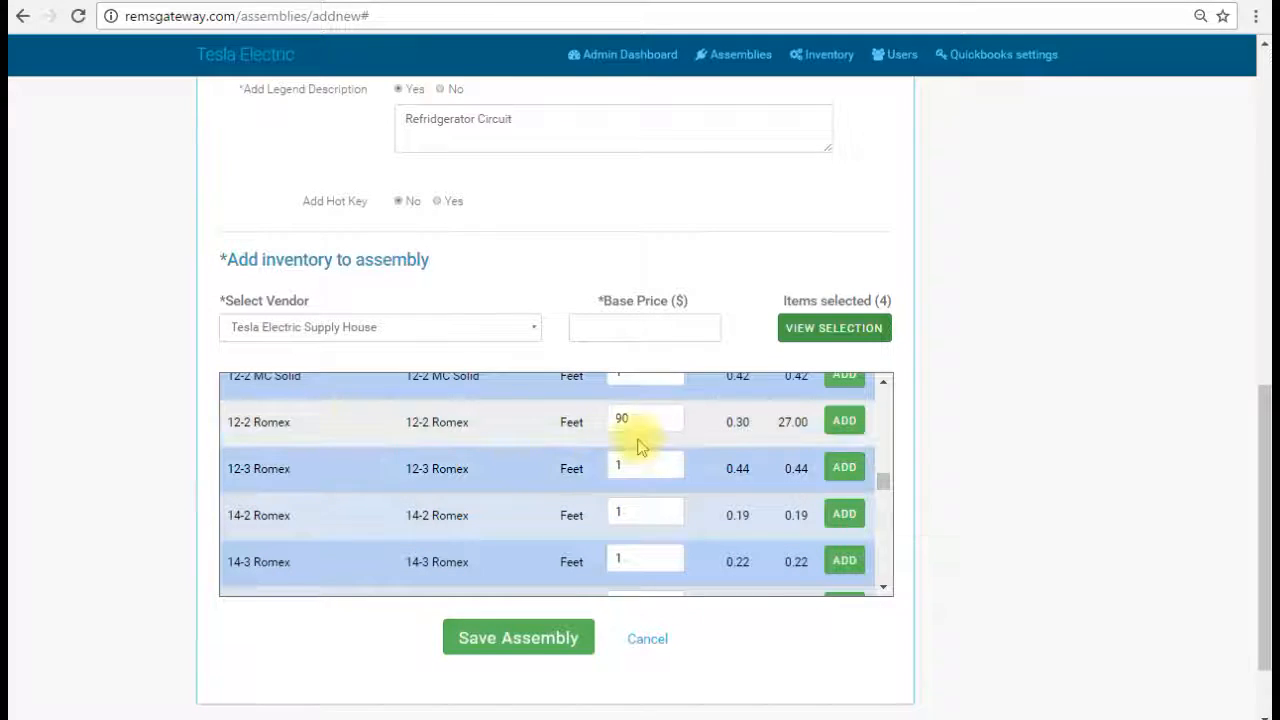
pyautogui.click(842, 422)
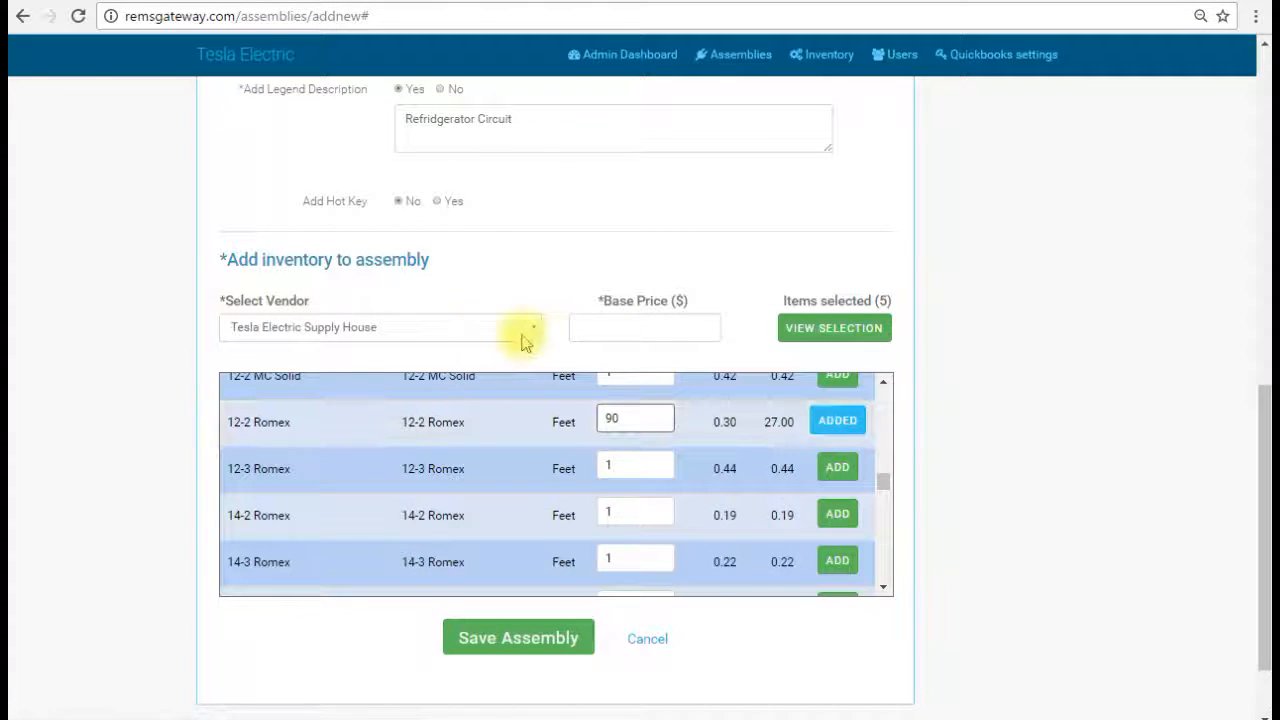
# - Check the selected parts against their base actual price and set the assembly's base price to 85.00
pyautogui.click(843, 335)
pyautogui.scroll(5, 543, 490)
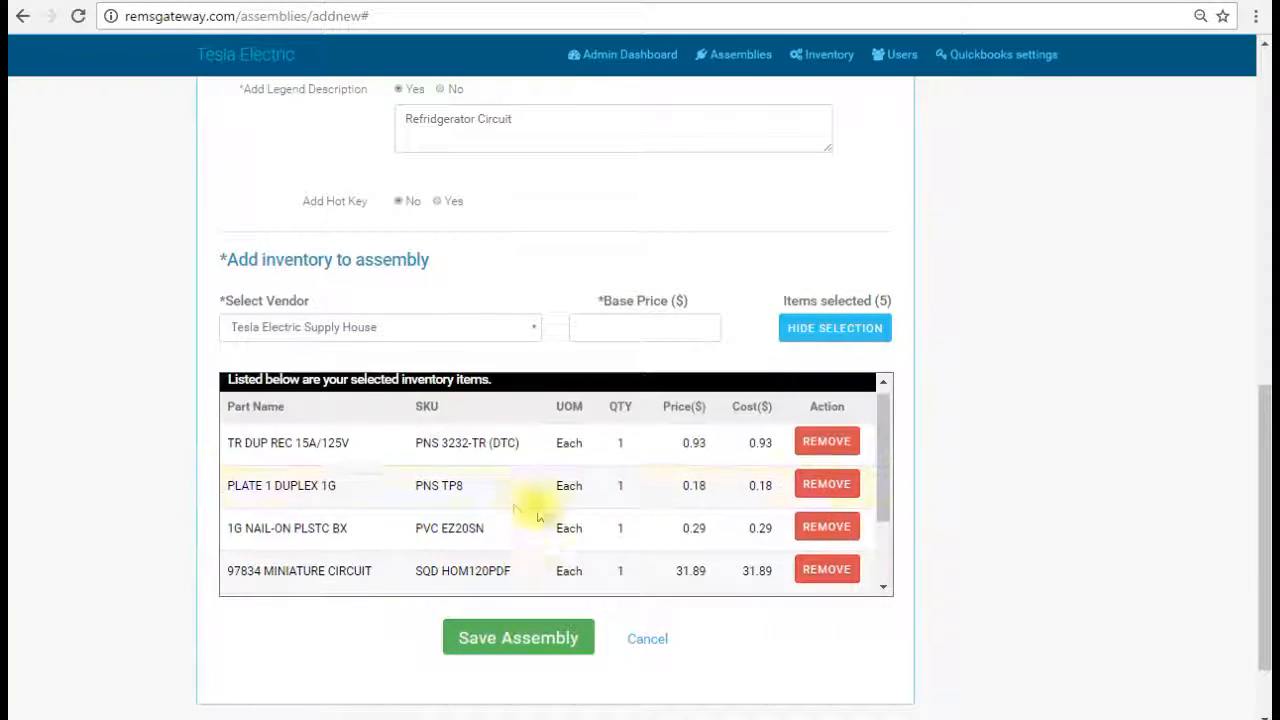
pyautogui.scroll(-2, 437, 452)
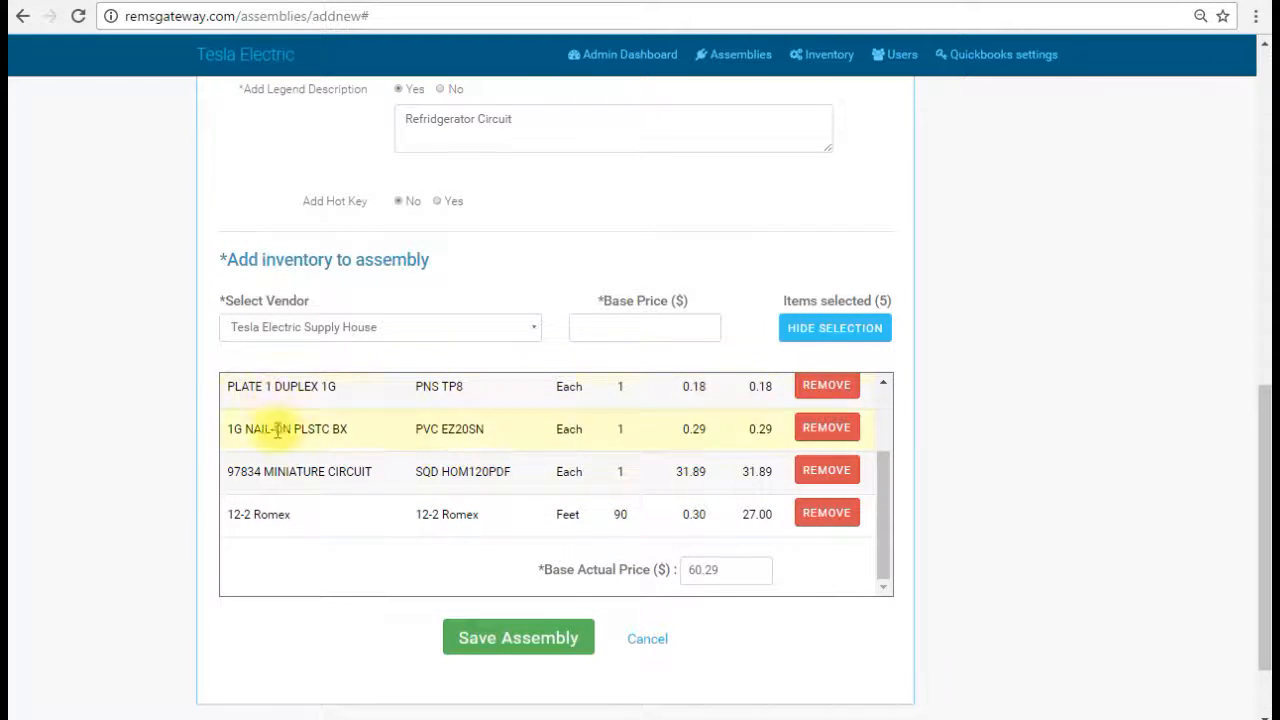
pyautogui.scroll(2, 414, 449)
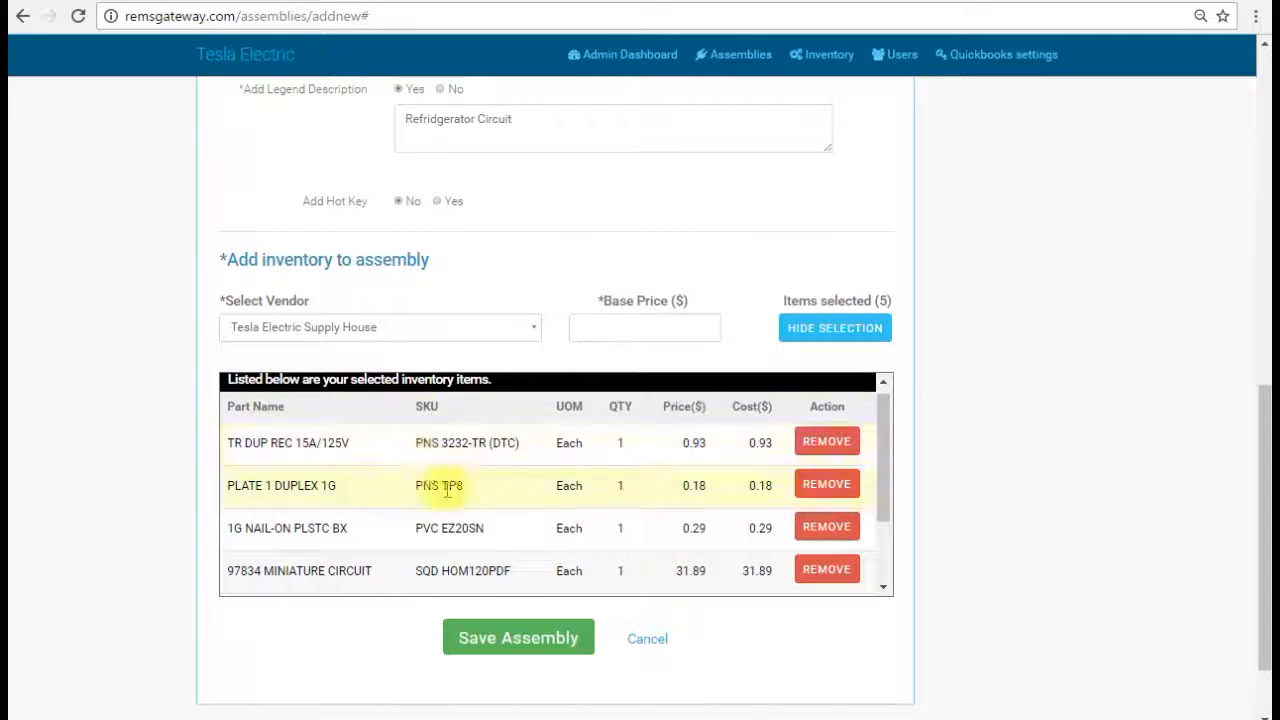
pyautogui.click(621, 326)
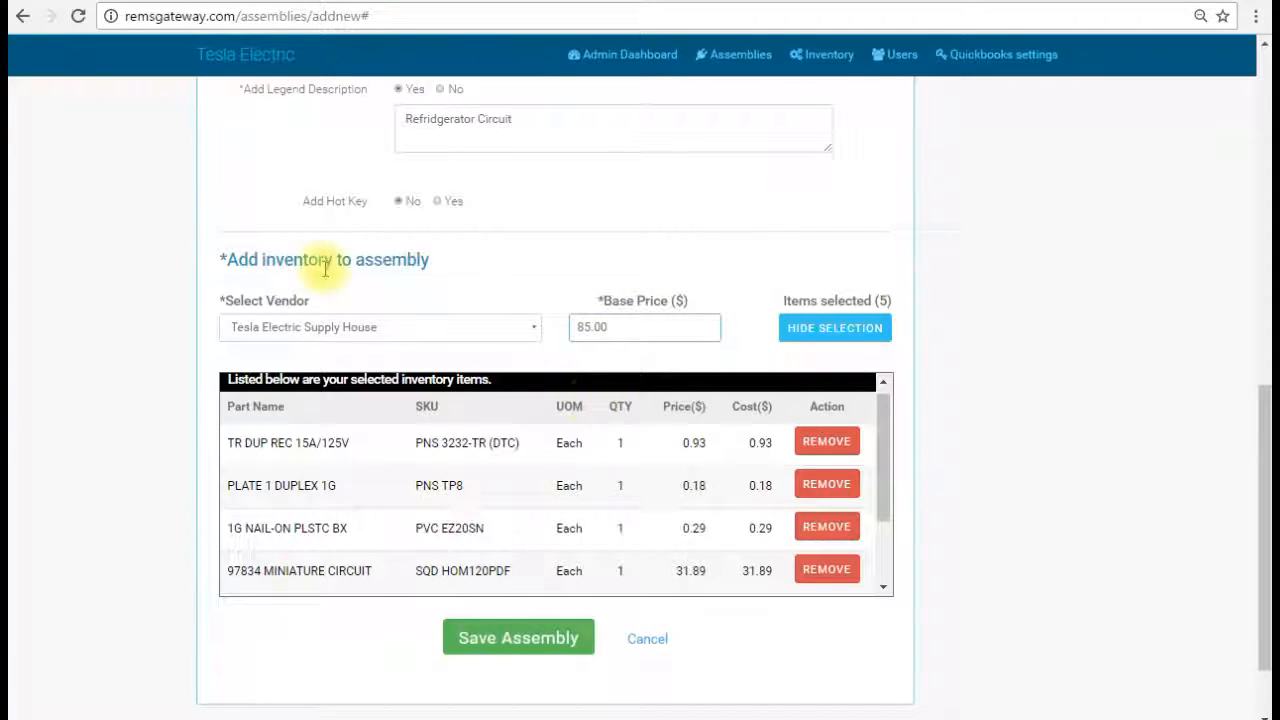
# - Look over the completed assembly form and save the new assembly
pyautogui.scroll(4, 300, 333)
pyautogui.scroll(-3, 286, 330)
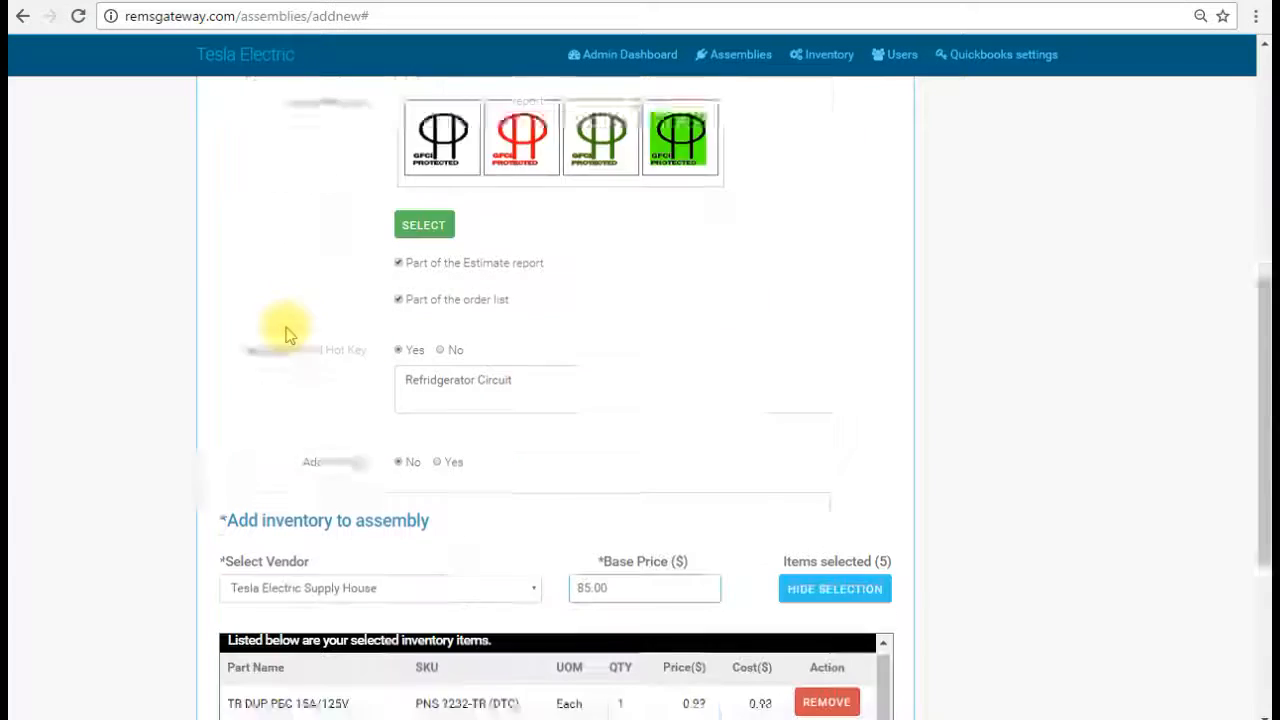
pyautogui.scroll(5, 880, 315)
pyautogui.scroll(-10, 876, 314)
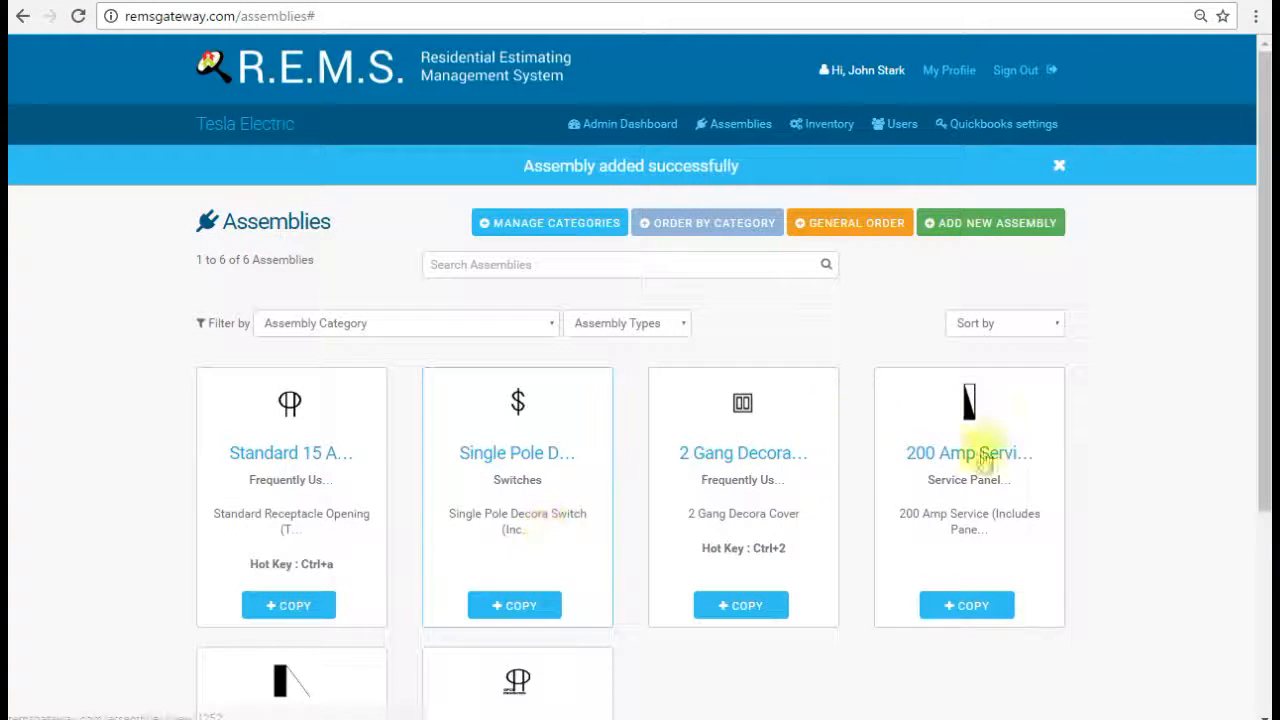
pyautogui.scroll(-3, 651, 500)
pyautogui.scroll(3, 651, 451)
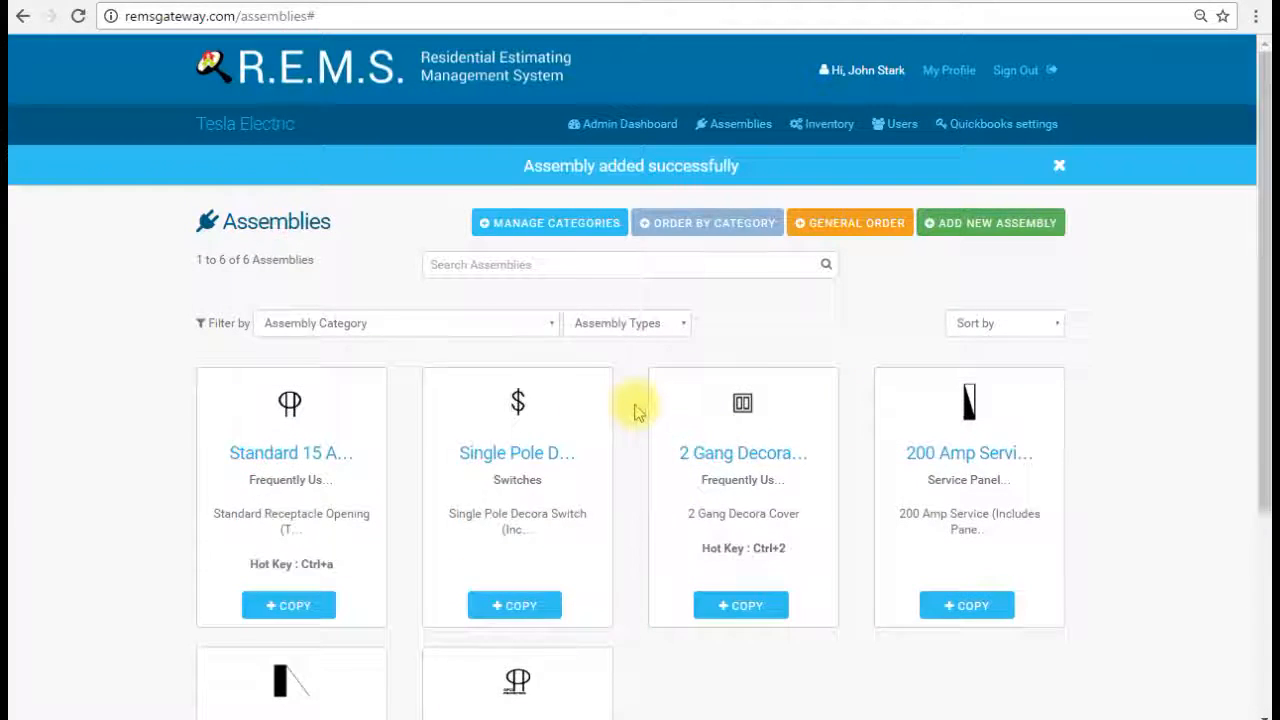
# - Check the saved assembly in the list, and browse the first three pages of the full assembly list
pyautogui.scroll(-3, 634, 409)
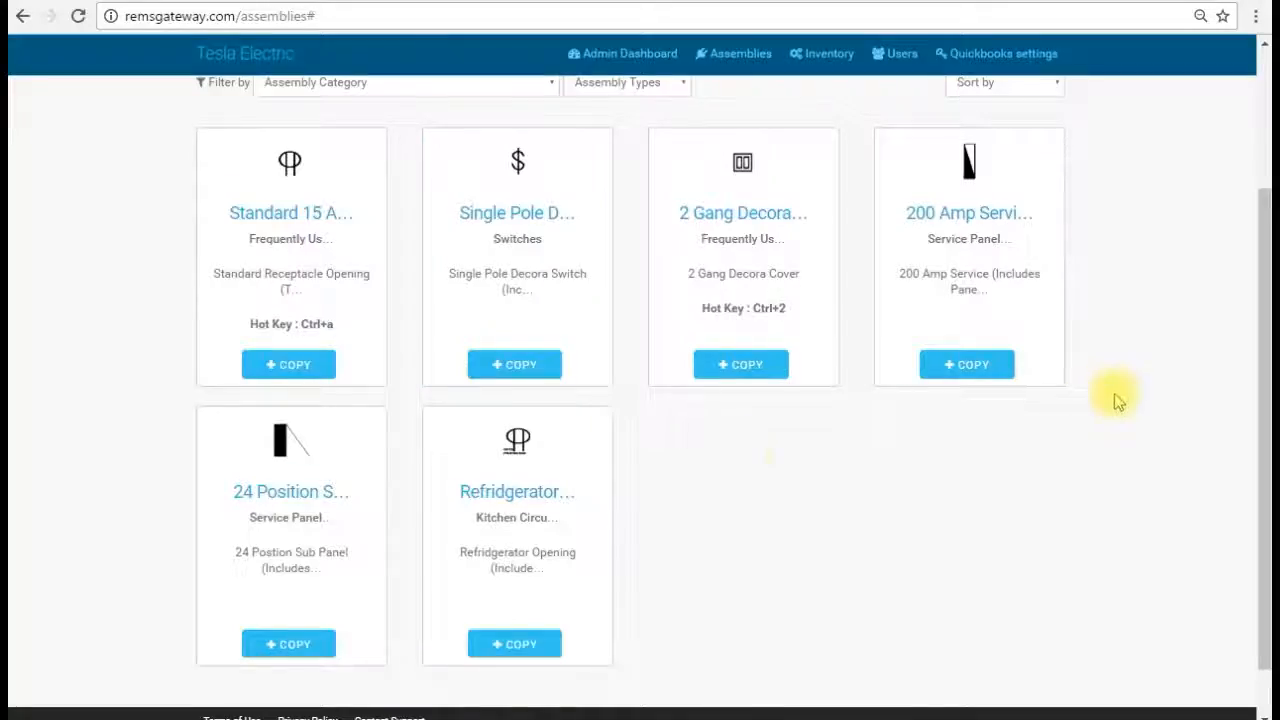
pyautogui.scroll(3, 1118, 400)
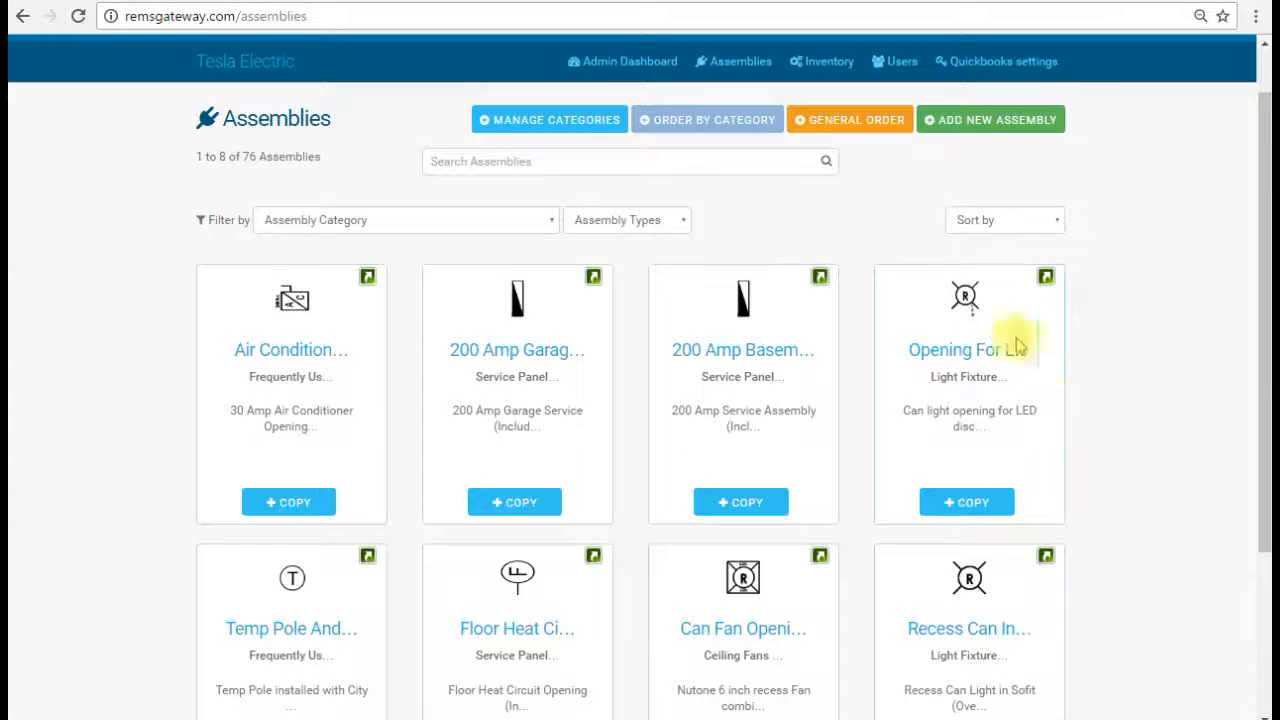
pyautogui.moveTo(1260, 277); pyautogui.dragTo(1246, 331)
pyautogui.scroll(-2, 1135, 335)
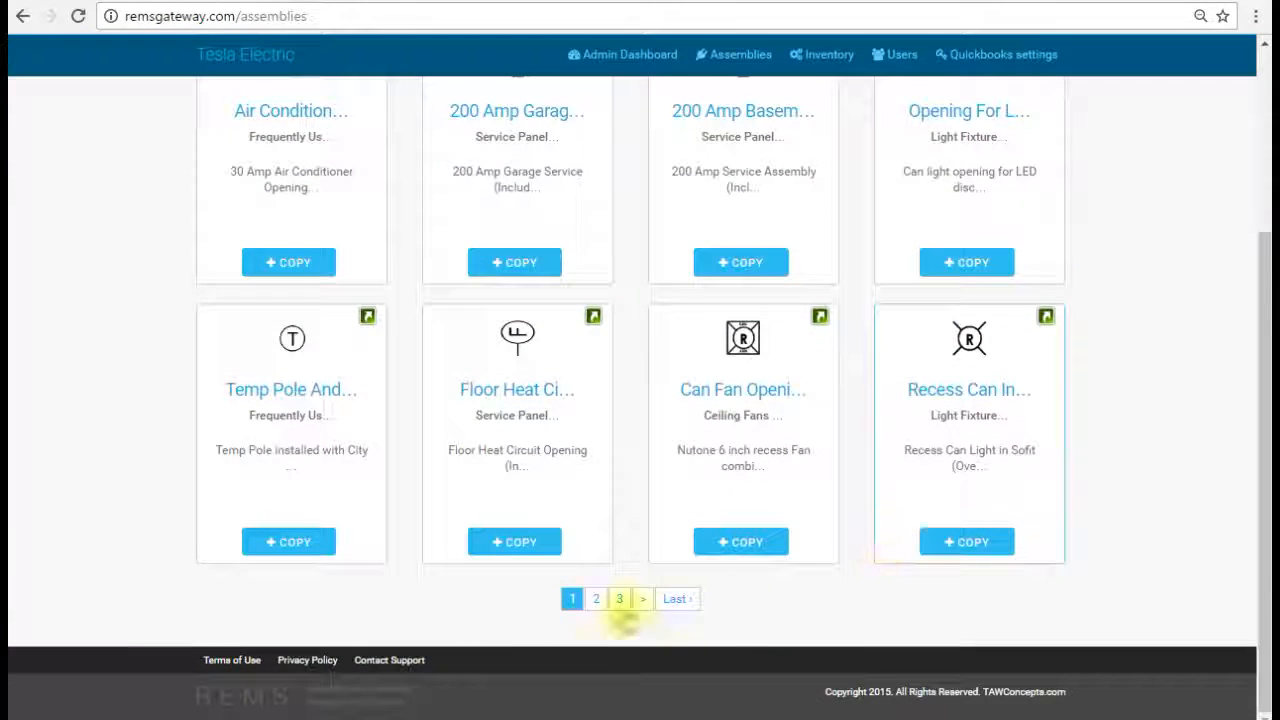
pyautogui.click(596, 598)
pyautogui.scroll(-5, 634, 486)
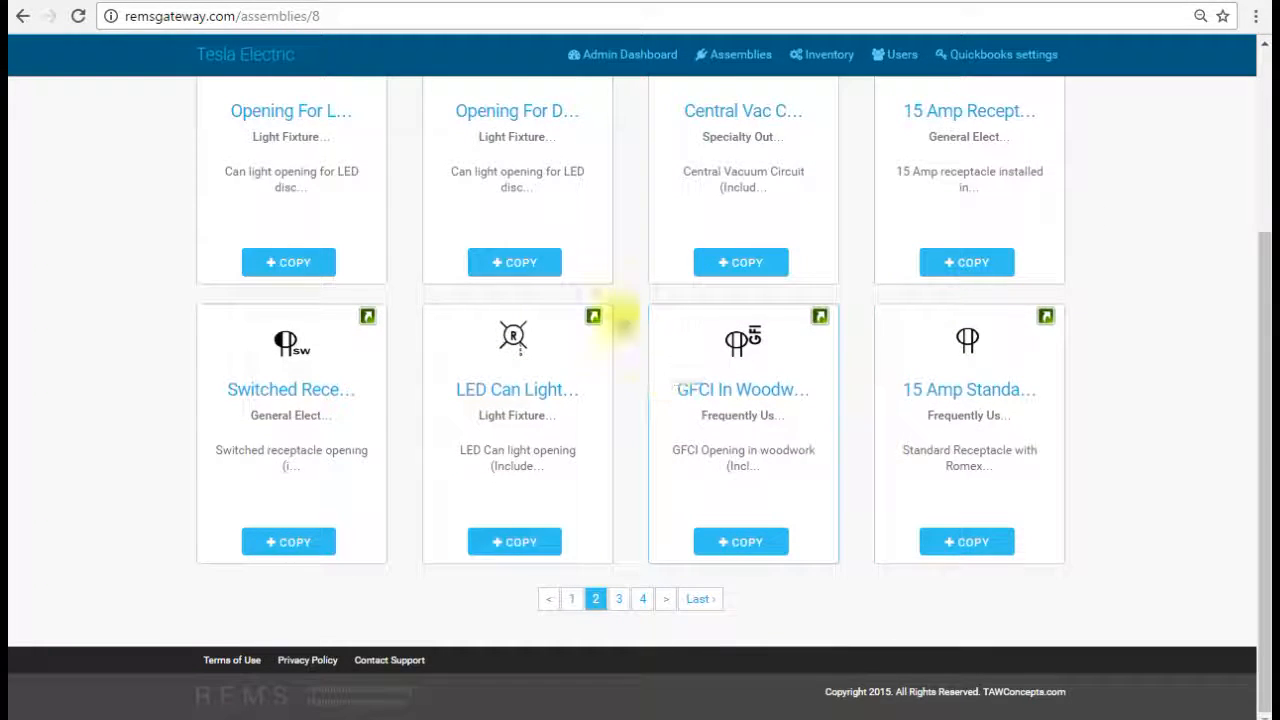
pyautogui.scroll(3, 457, 334)
pyautogui.scroll(-3, 637, 345)
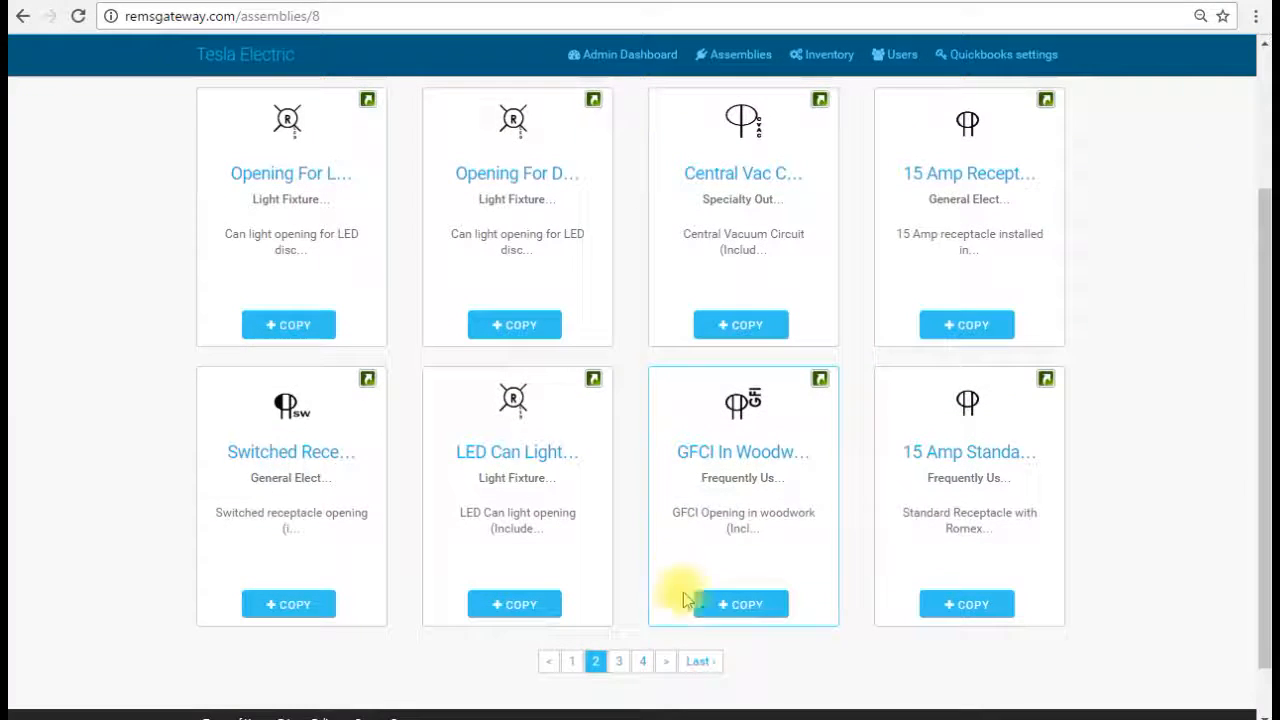
pyautogui.click(620, 661)
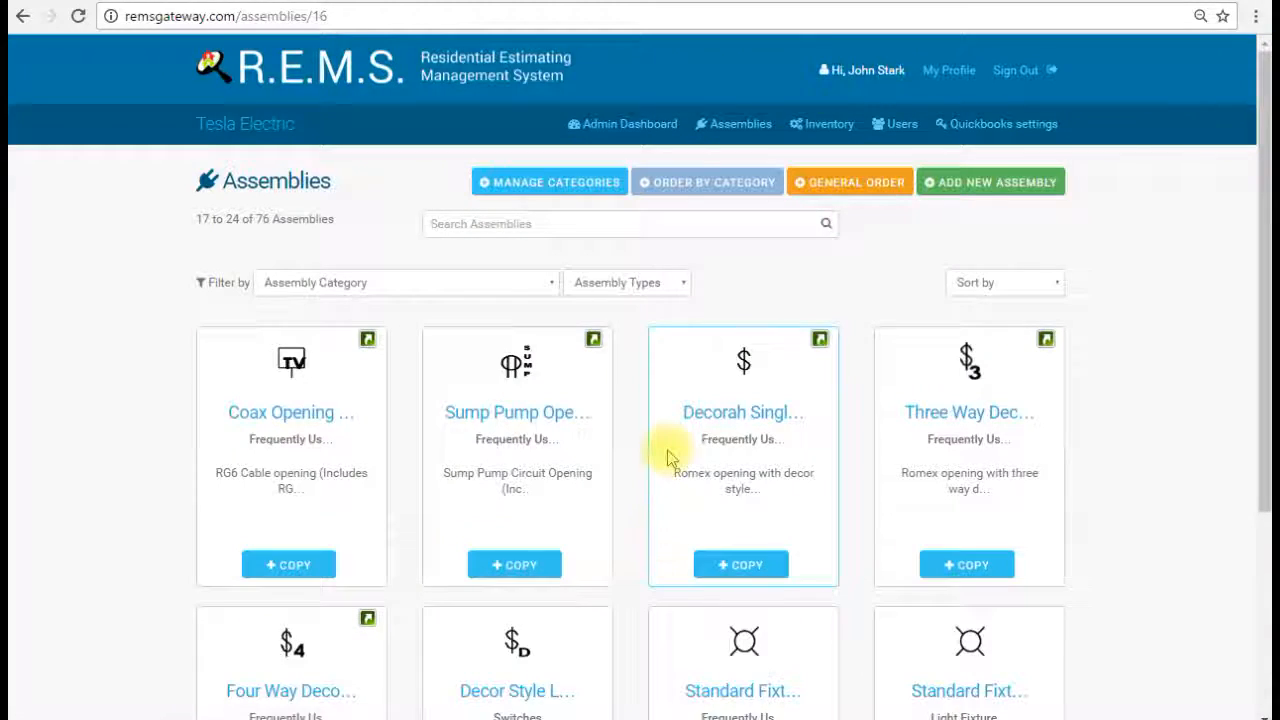
pyautogui.scroll(-3, 666, 457)
pyautogui.scroll(3, 668, 457)
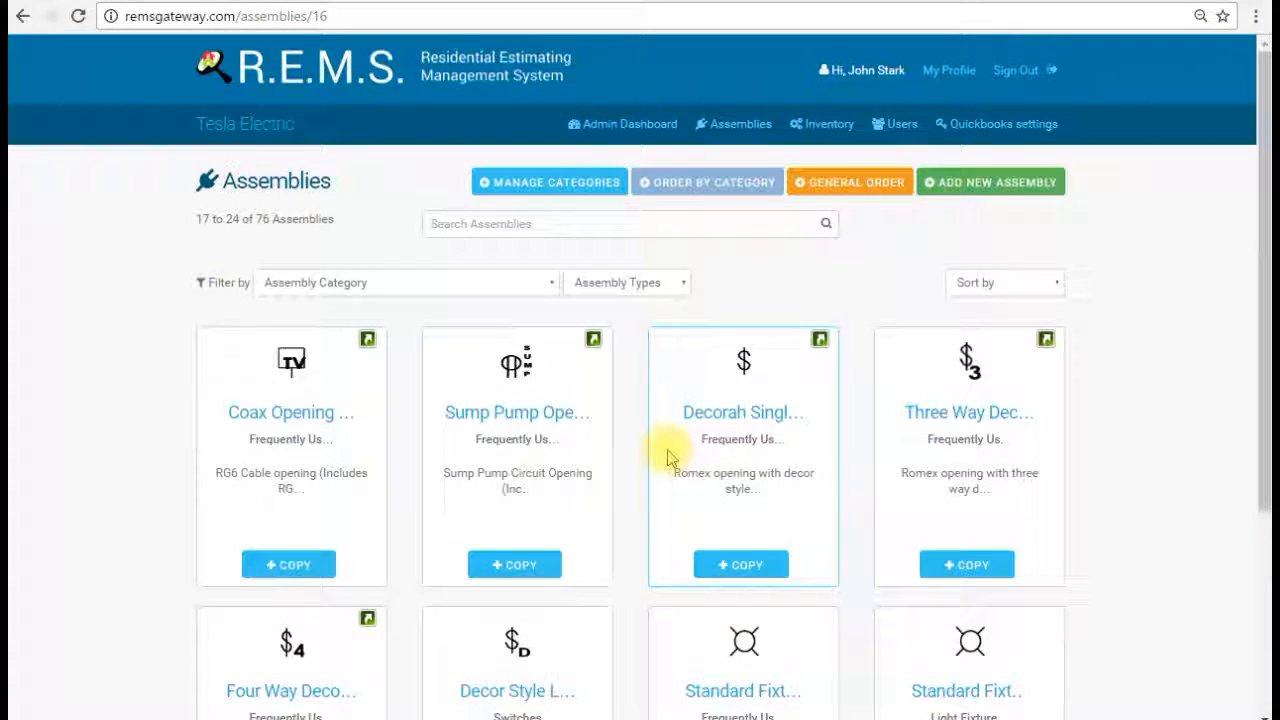
# - Filter the assemblies by the Frequently Used category and by Receptacles, and clear the category filter
pyautogui.click(556, 290)
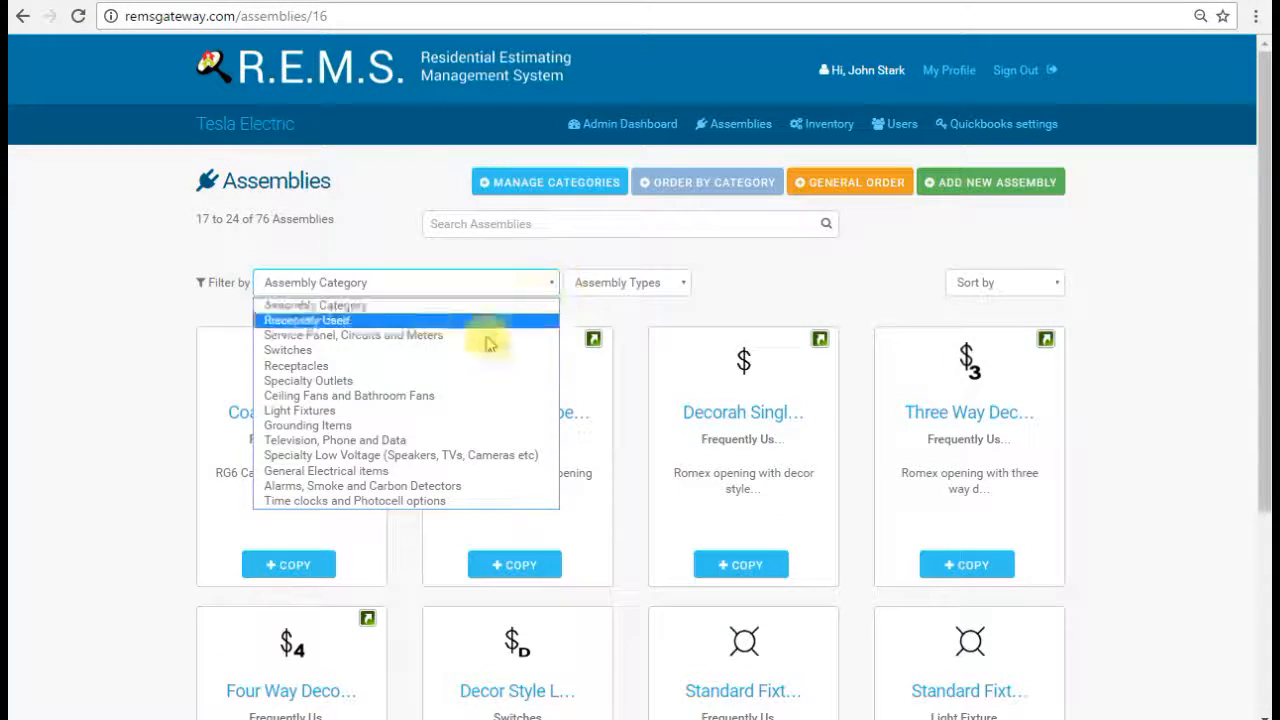
pyautogui.click(379, 324)
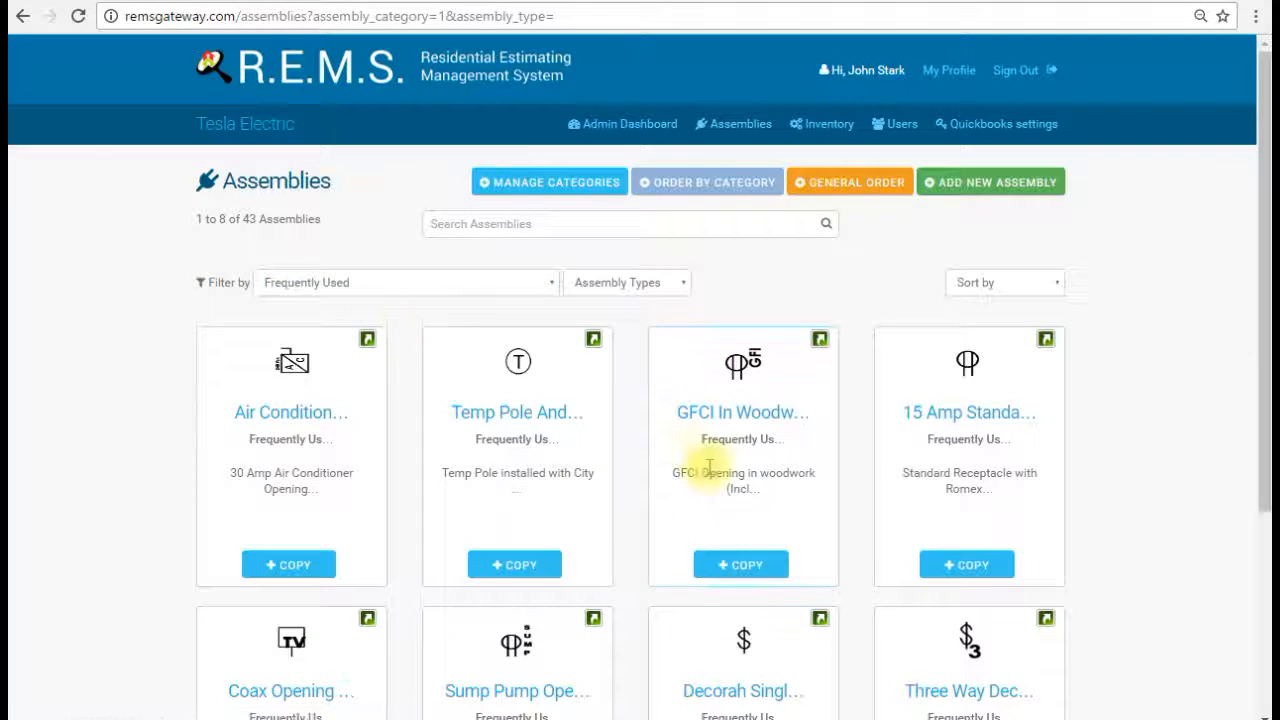
pyautogui.click(551, 283)
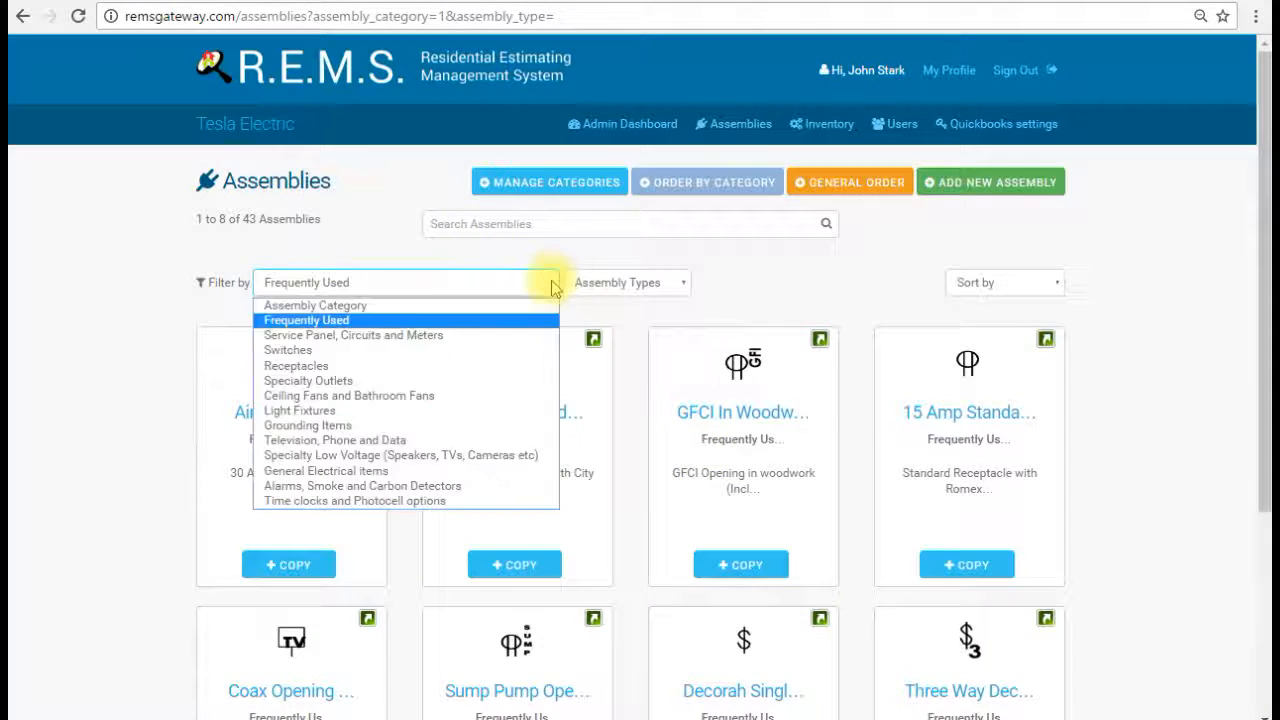
pyautogui.click(434, 366)
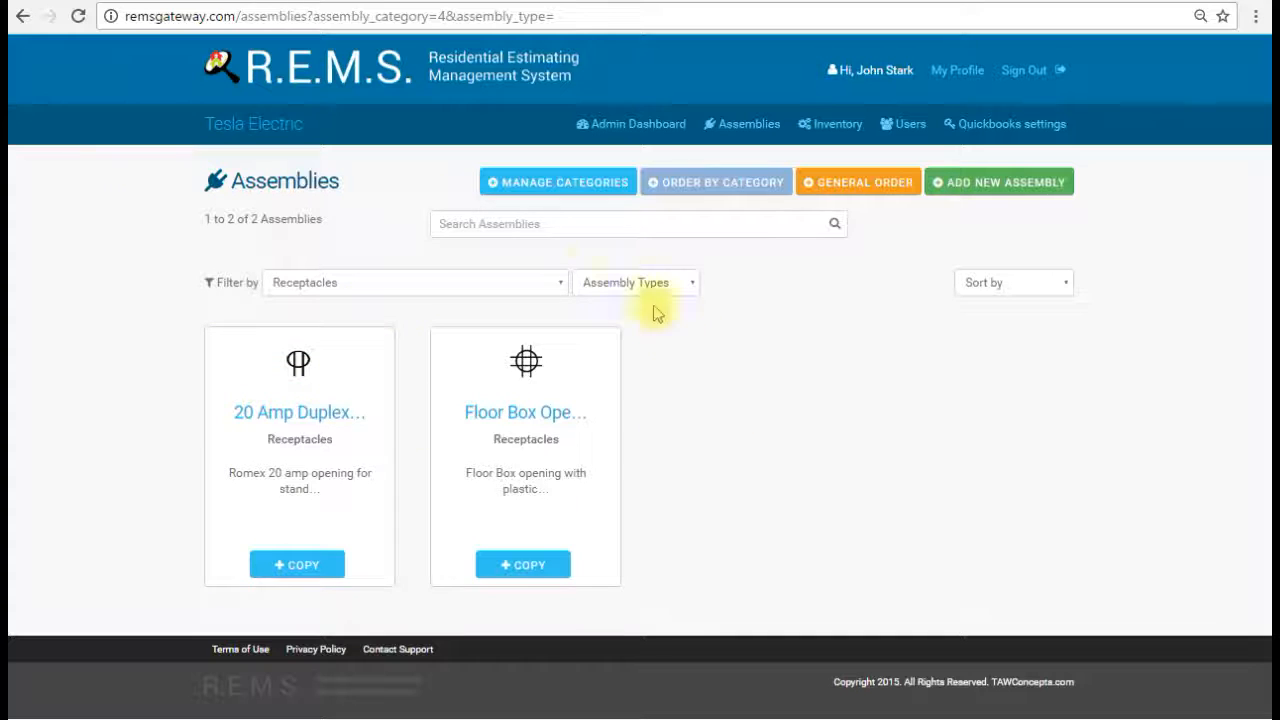
pyautogui.click(558, 282)
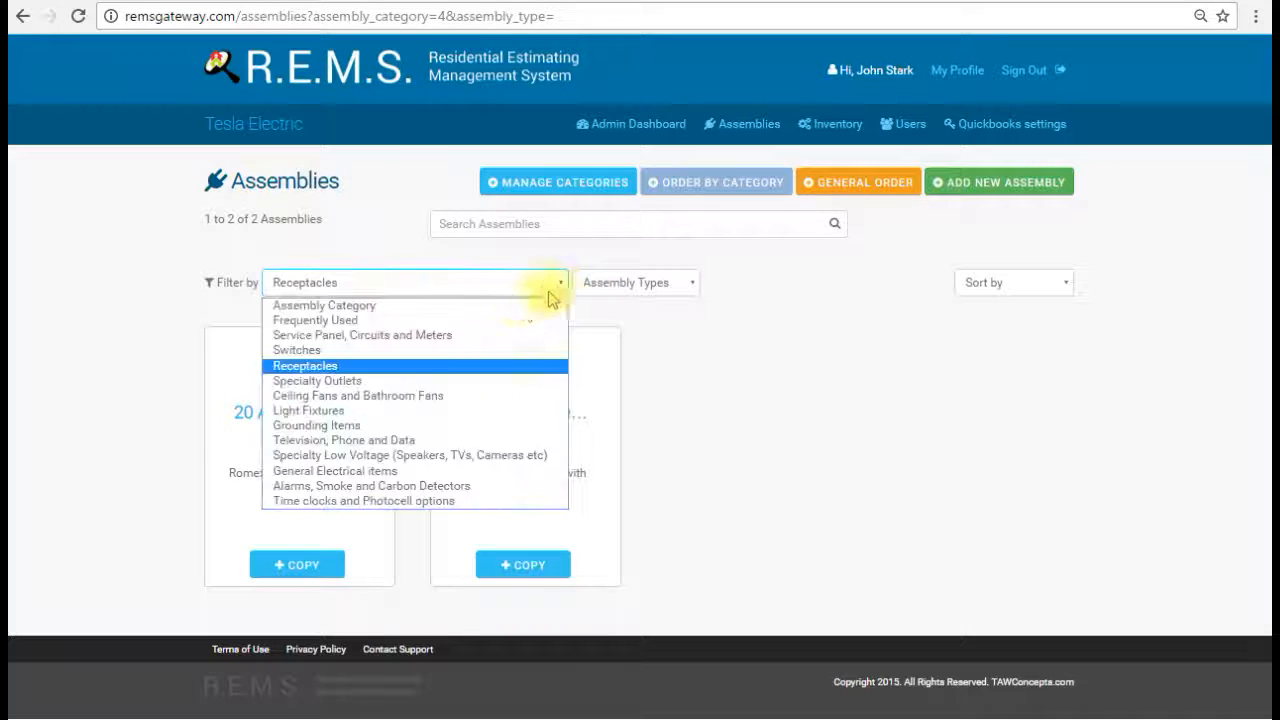
pyautogui.click(466, 305)
# - Show only the Service Panel type assemblies, and reset the type filter to all assembly types
pyautogui.click(682, 283)
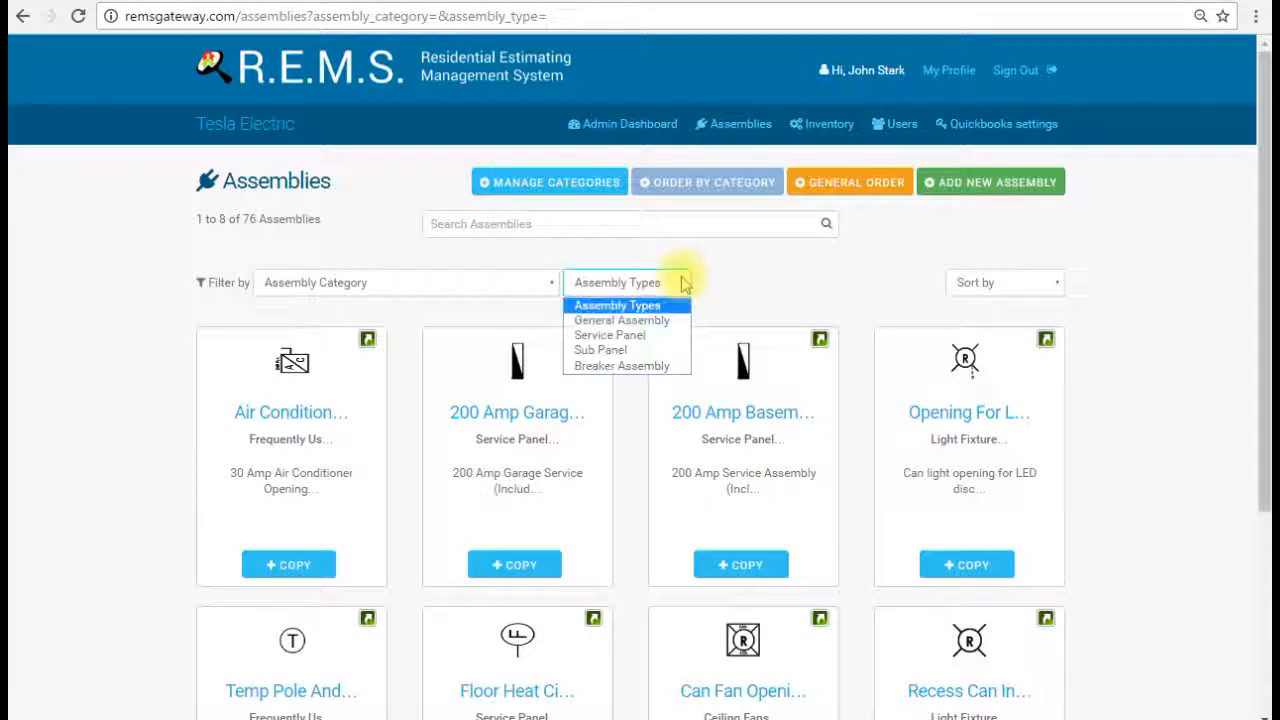
pyautogui.click(628, 337)
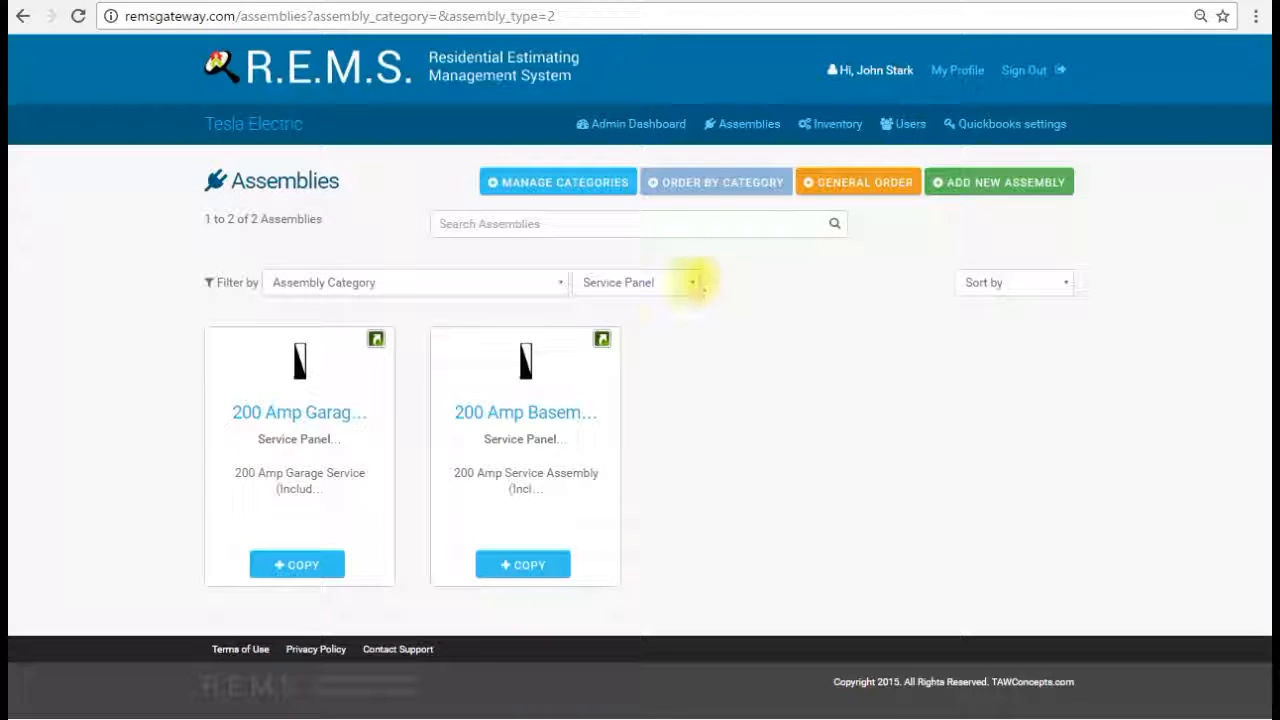
pyautogui.click(686, 281)
pyautogui.click(638, 305)
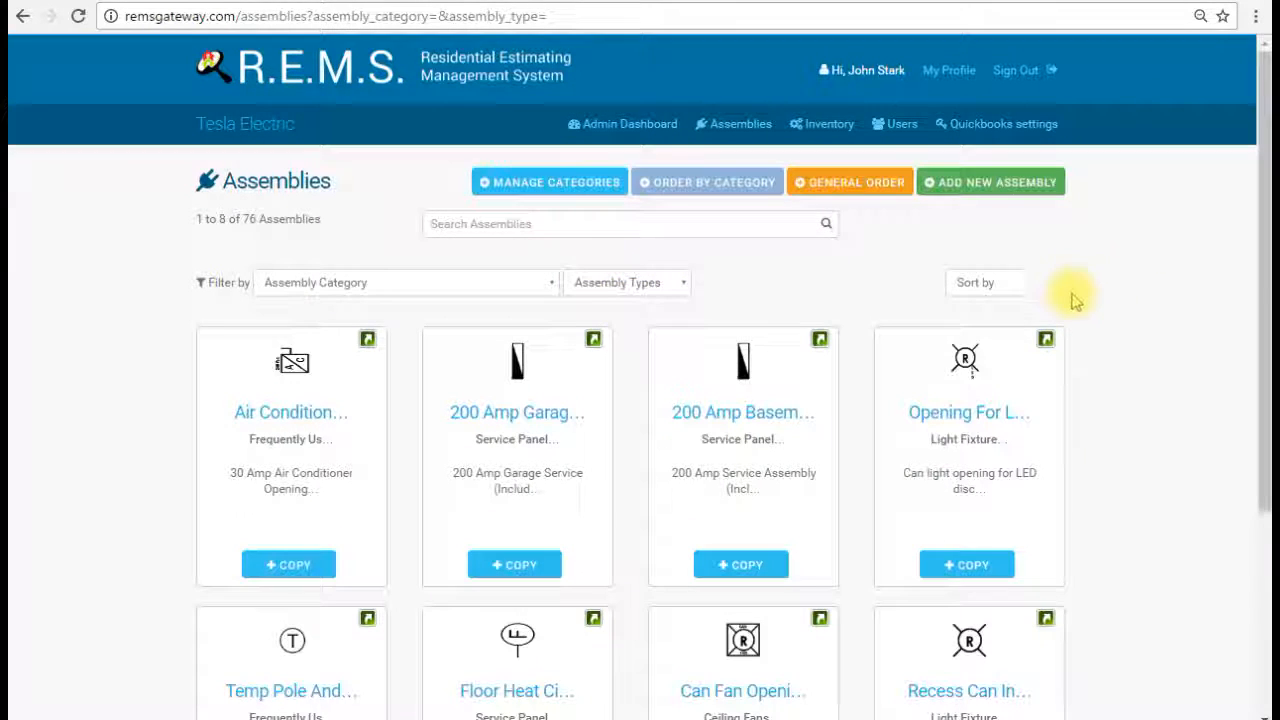
# - Check the available sort options and look over the first page of the unfiltered assembly list
pyautogui.click(1060, 283)
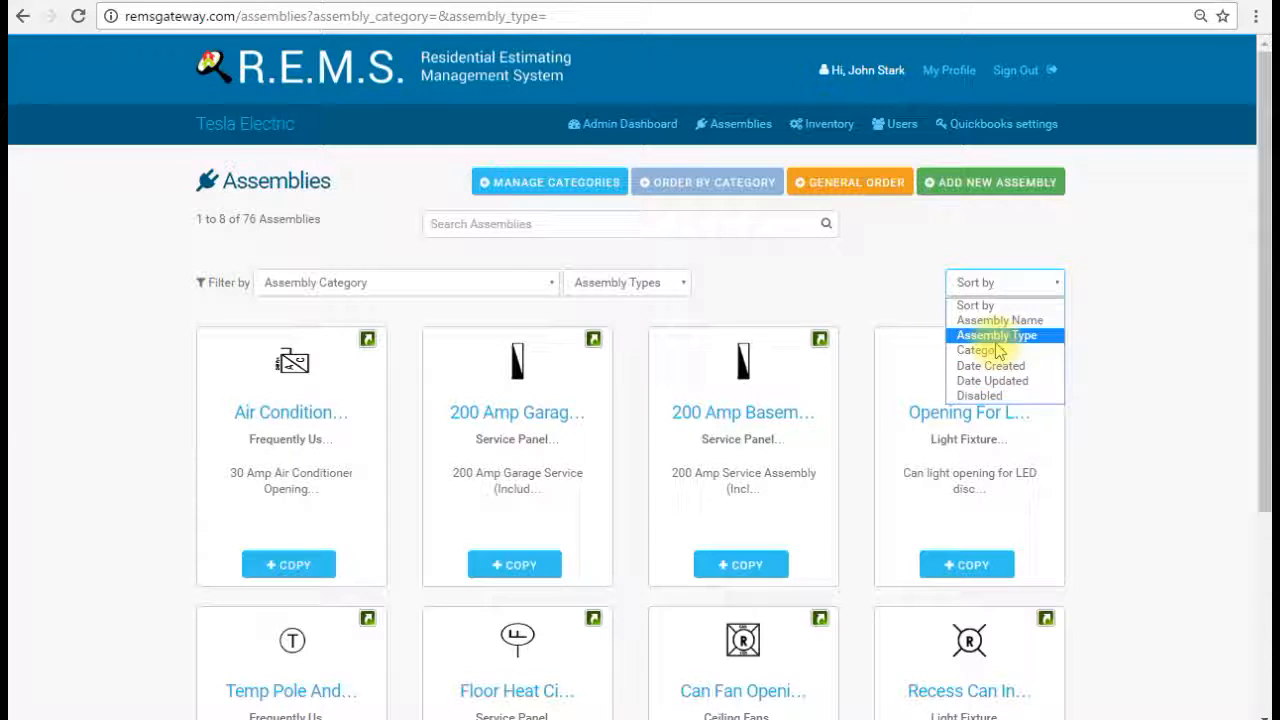
pyautogui.click(838, 280)
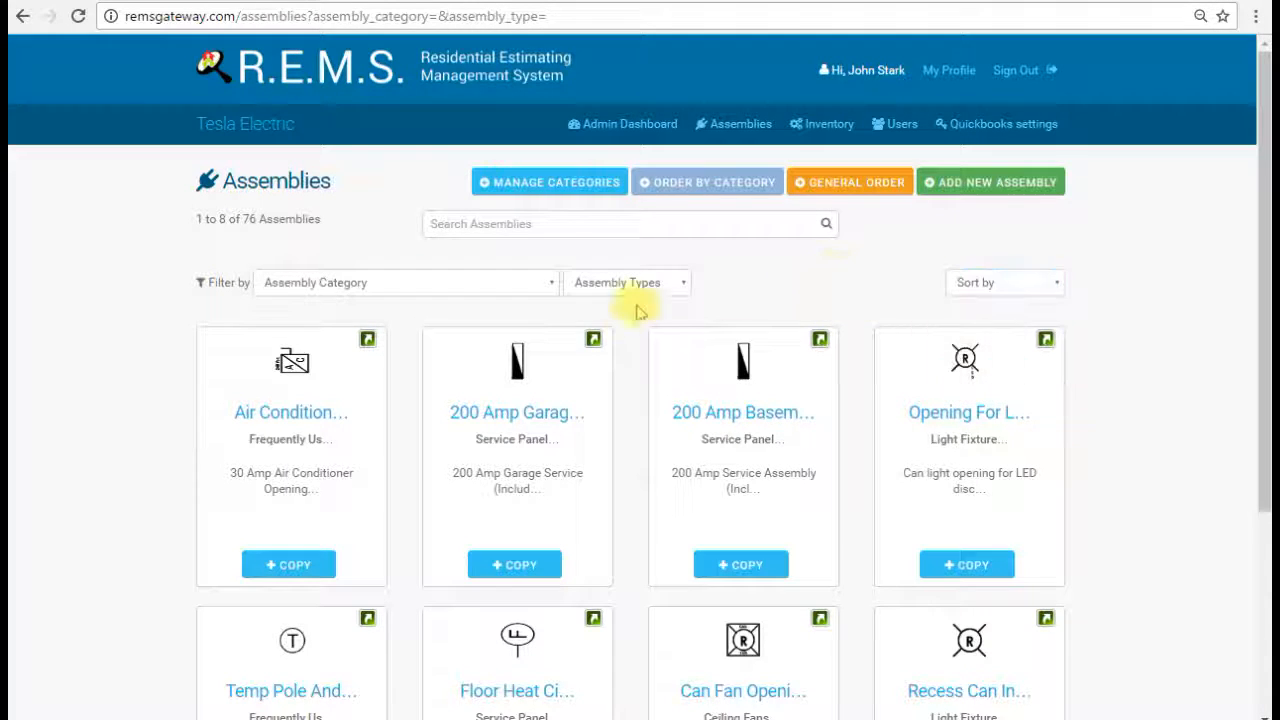
pyautogui.scroll(-2, 184, 355)
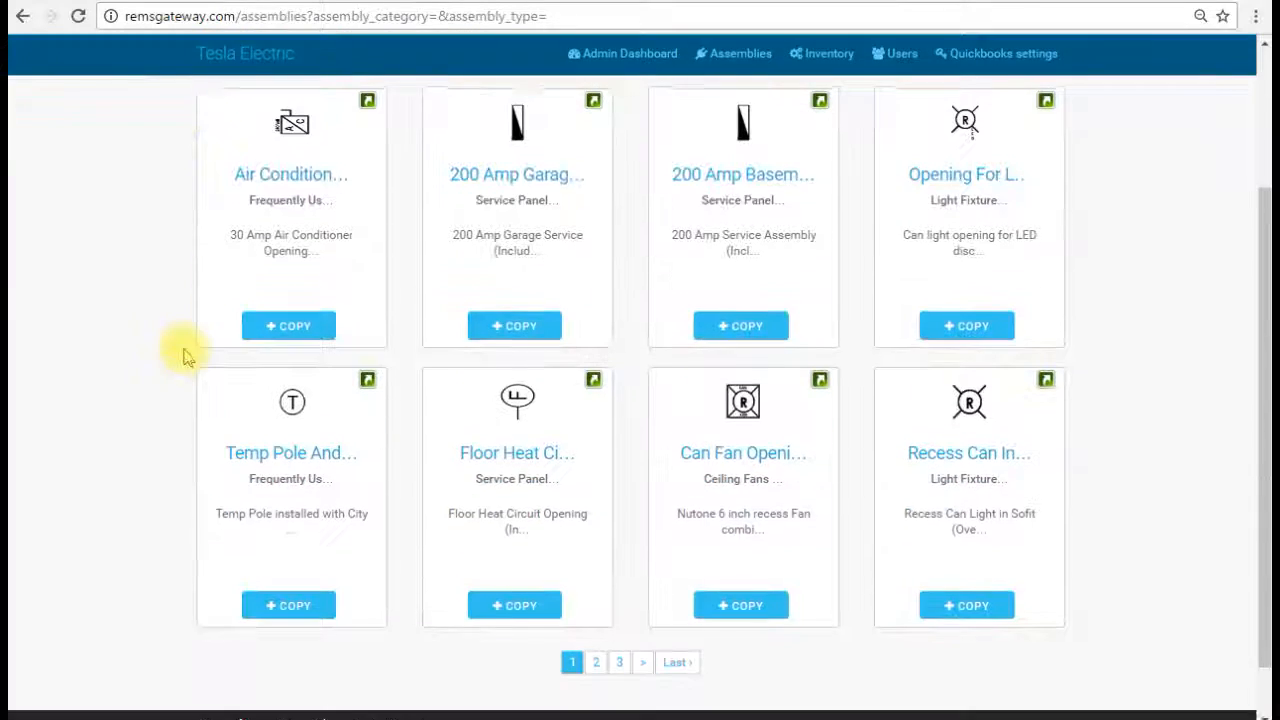
pyautogui.scroll(2, 184, 355)
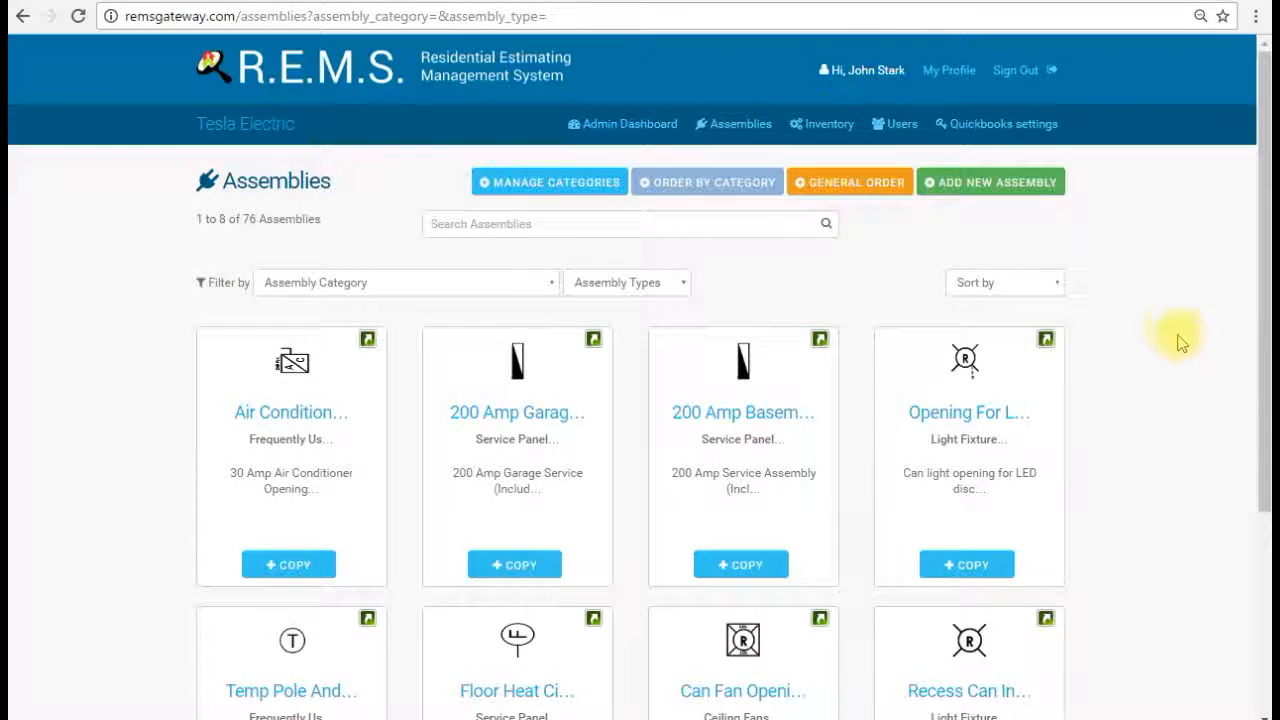
pyautogui.scroll(-2, 1175, 338)
pyautogui.scroll(2, 1170, 334)
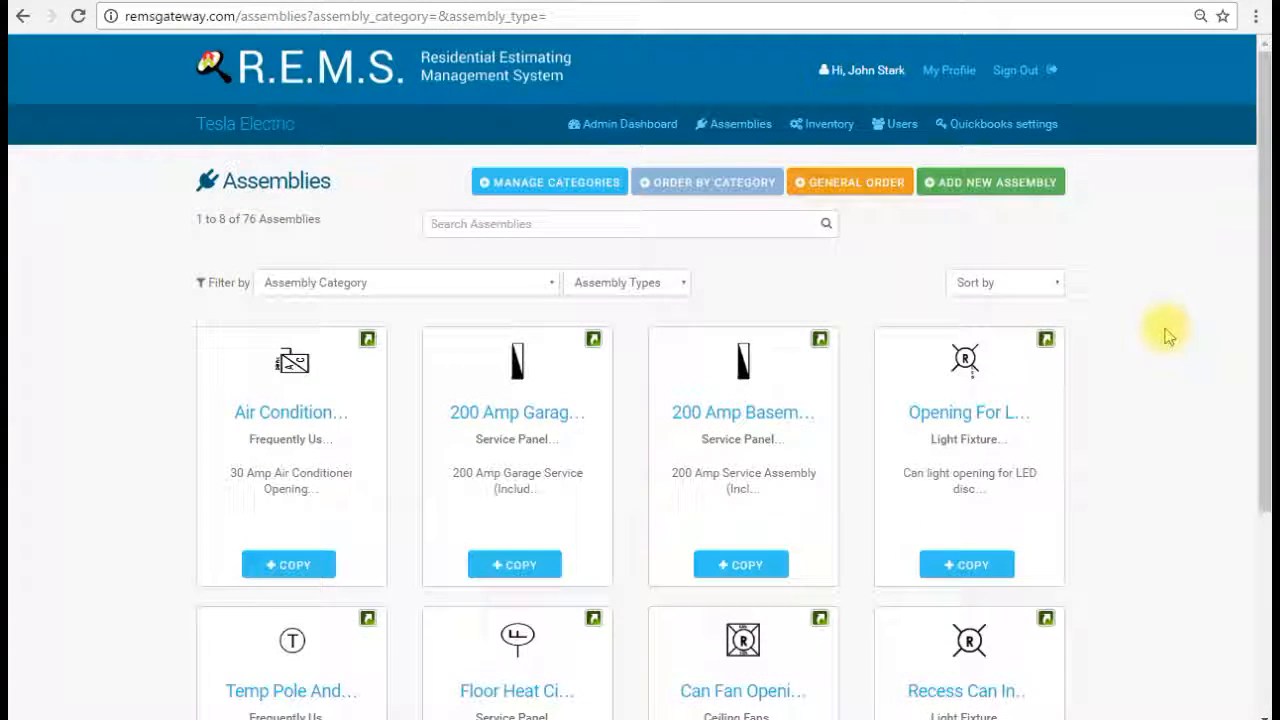
pyautogui.scroll(-2, 1166, 331)
pyautogui.scroll(2, 1166, 331)
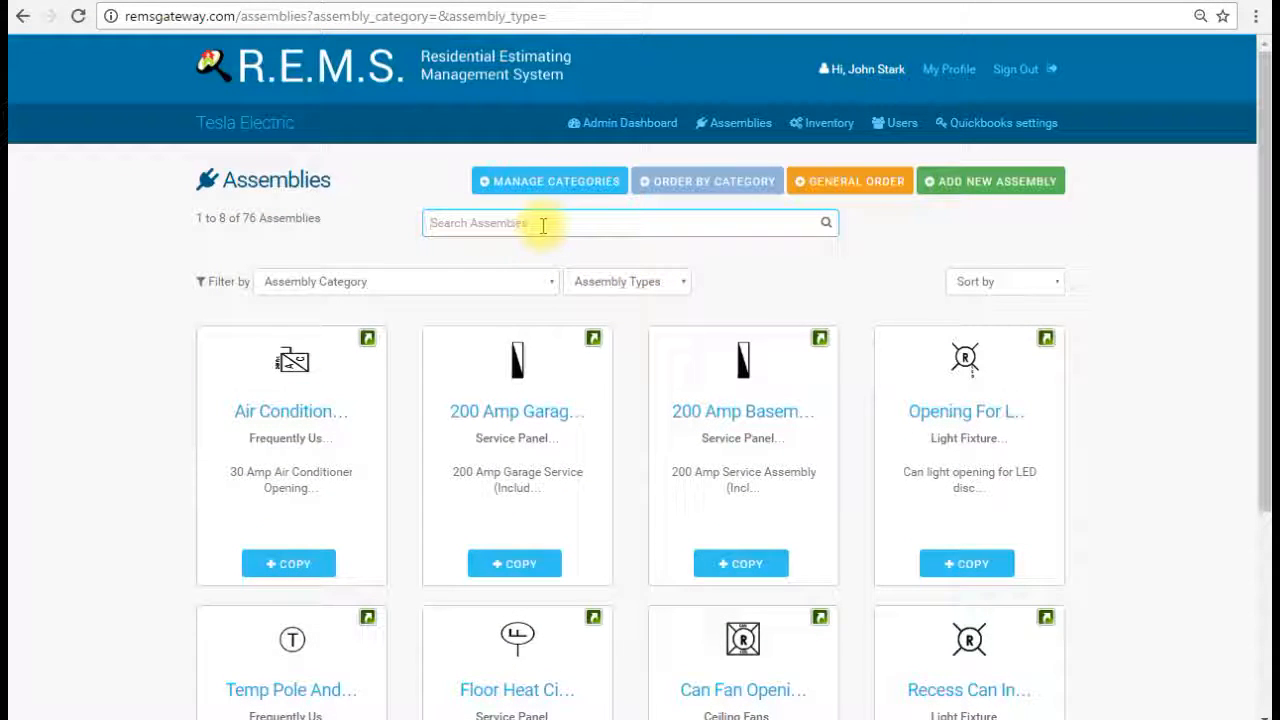
# - Search the assemblies for "recep", look through the matching cards and clear the search
pyautogui.write('re')
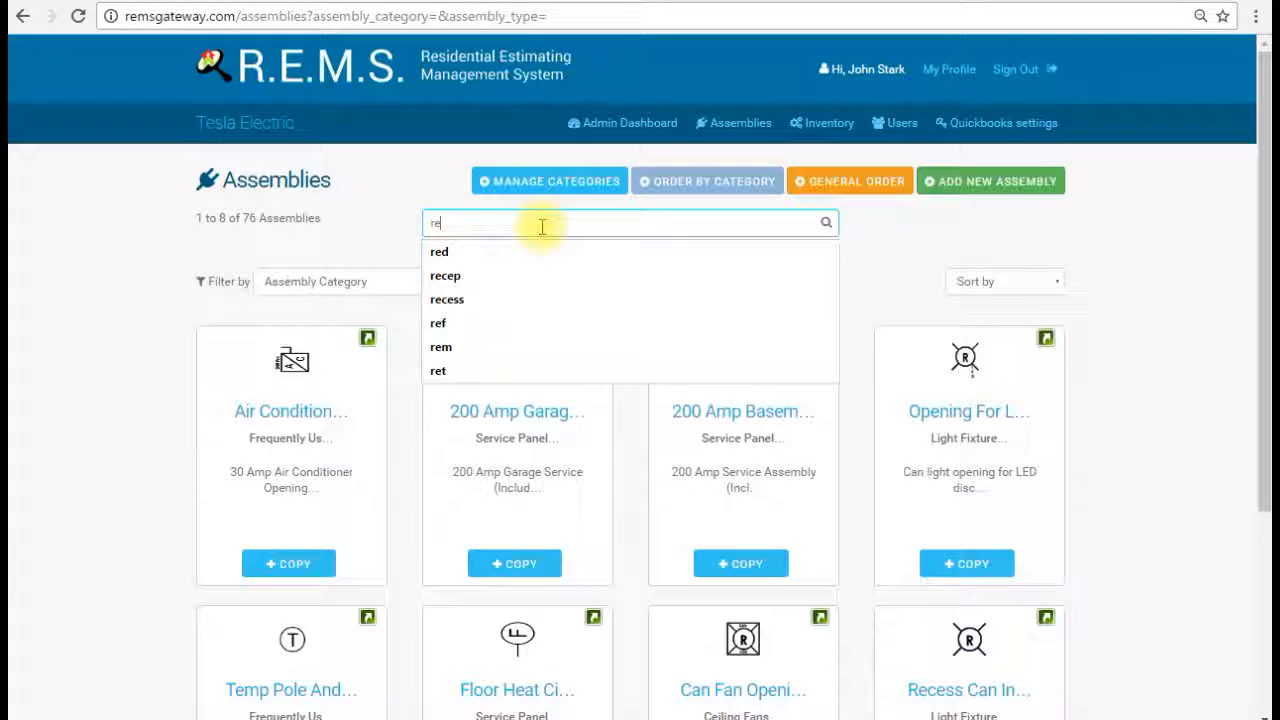
pyautogui.write('cep')
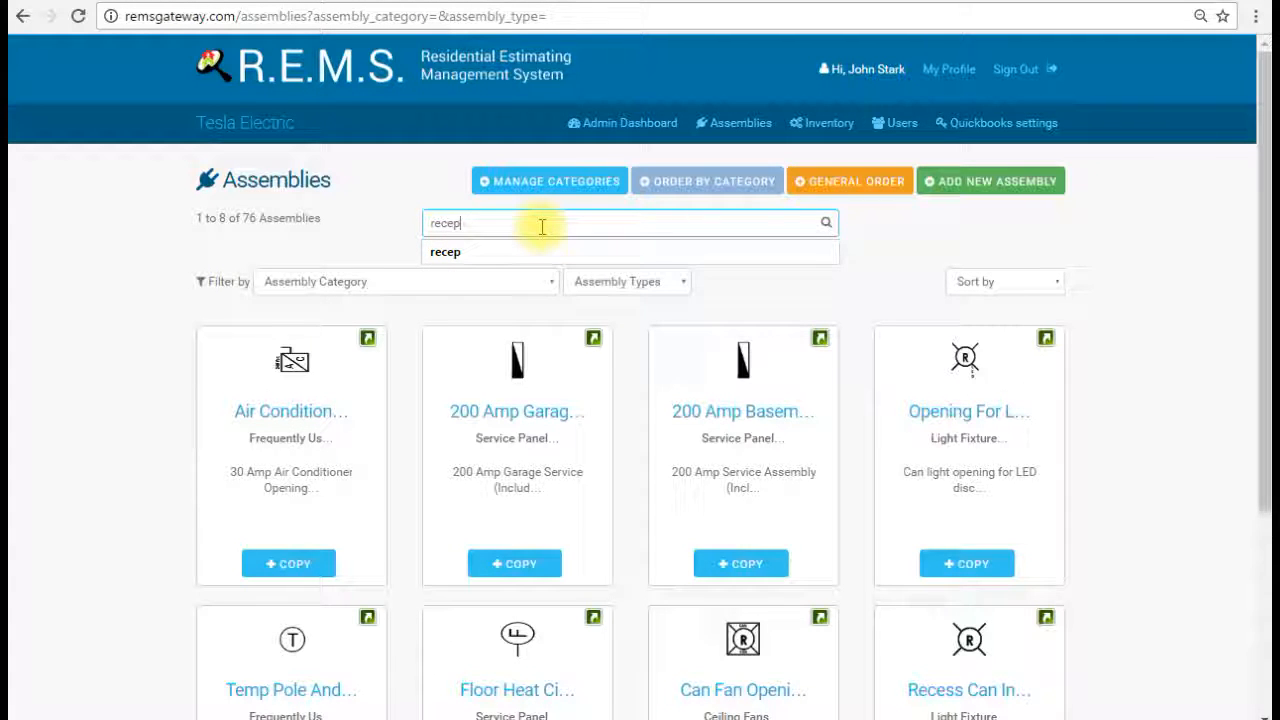
pyautogui.press('Return')
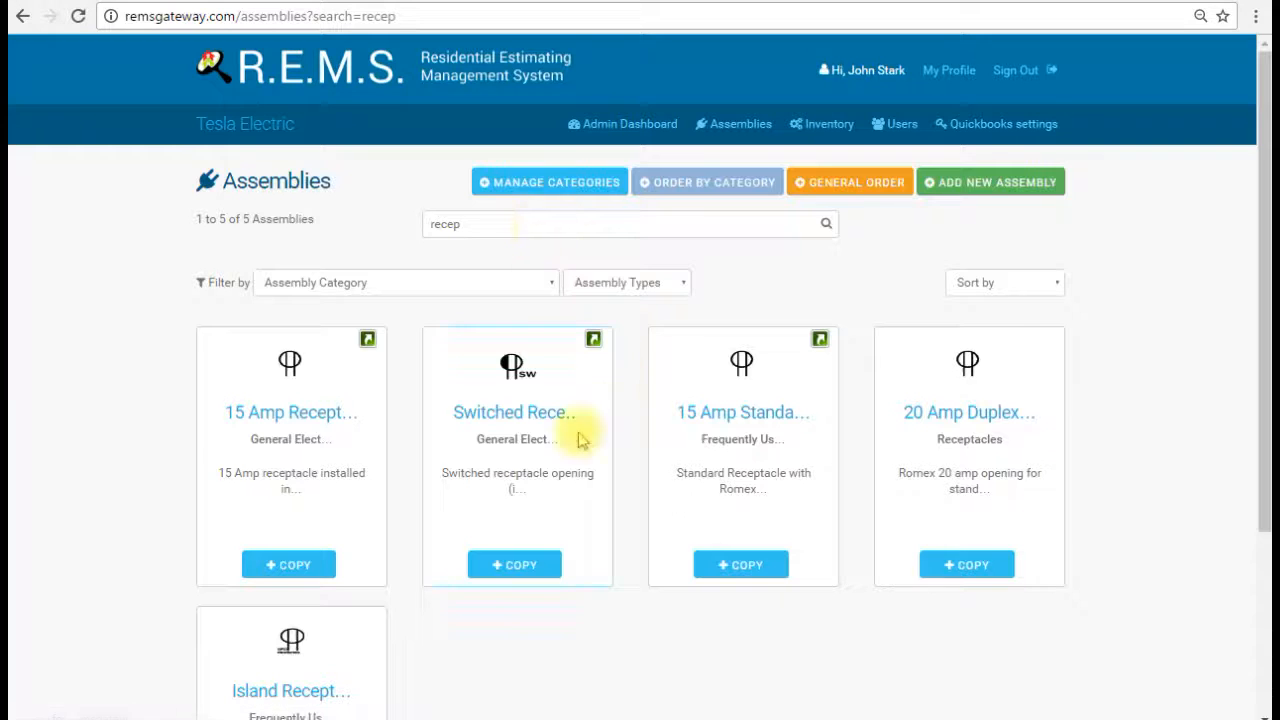
pyautogui.scroll(-3, 606, 457)
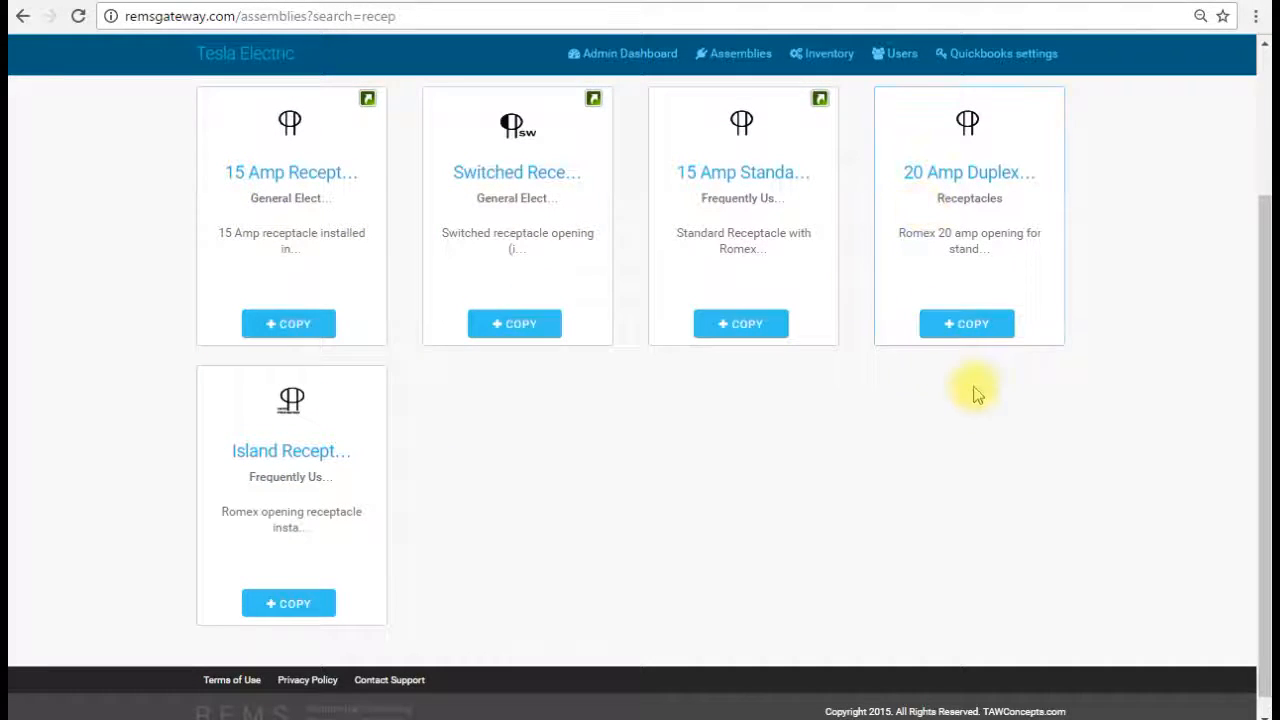
pyautogui.scroll(3, 965, 393)
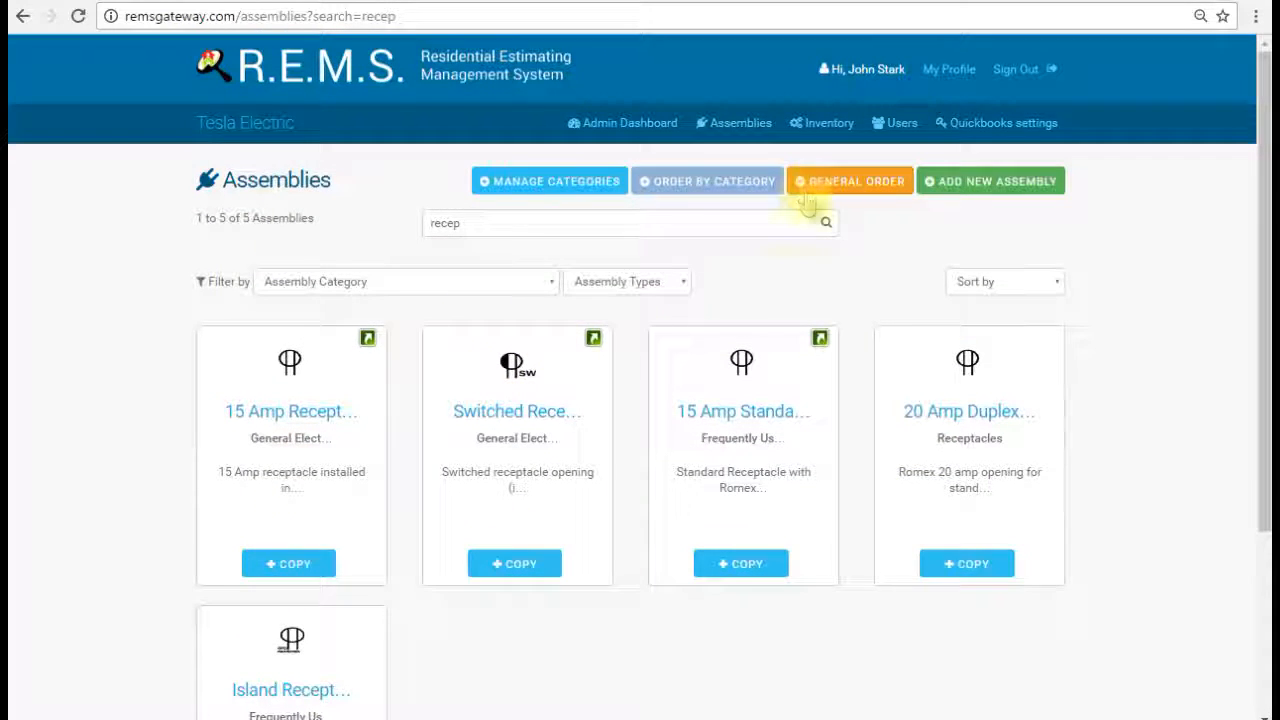
pyautogui.moveTo(662, 223); pyautogui.dragTo(380, 248)
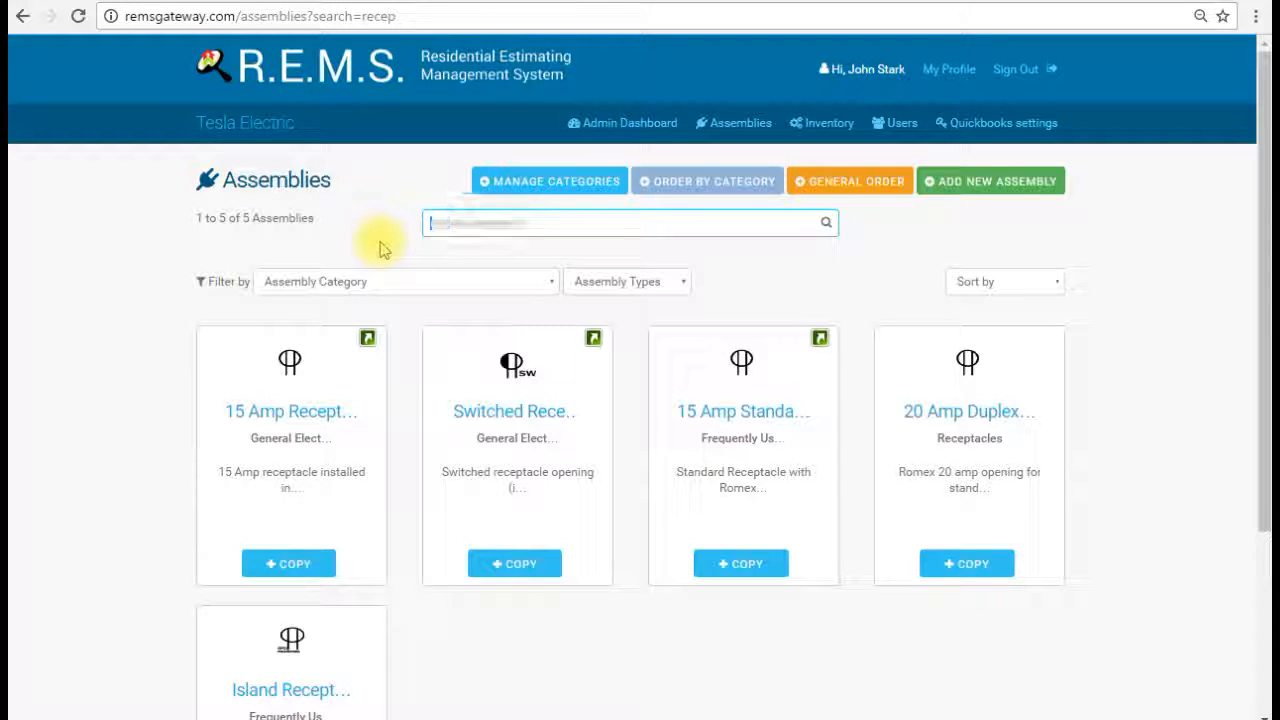
# - Browse the full assembly list from the first page to the third, examining the green arrow markers on the cards
pyautogui.scroll(-3, 505, 357)
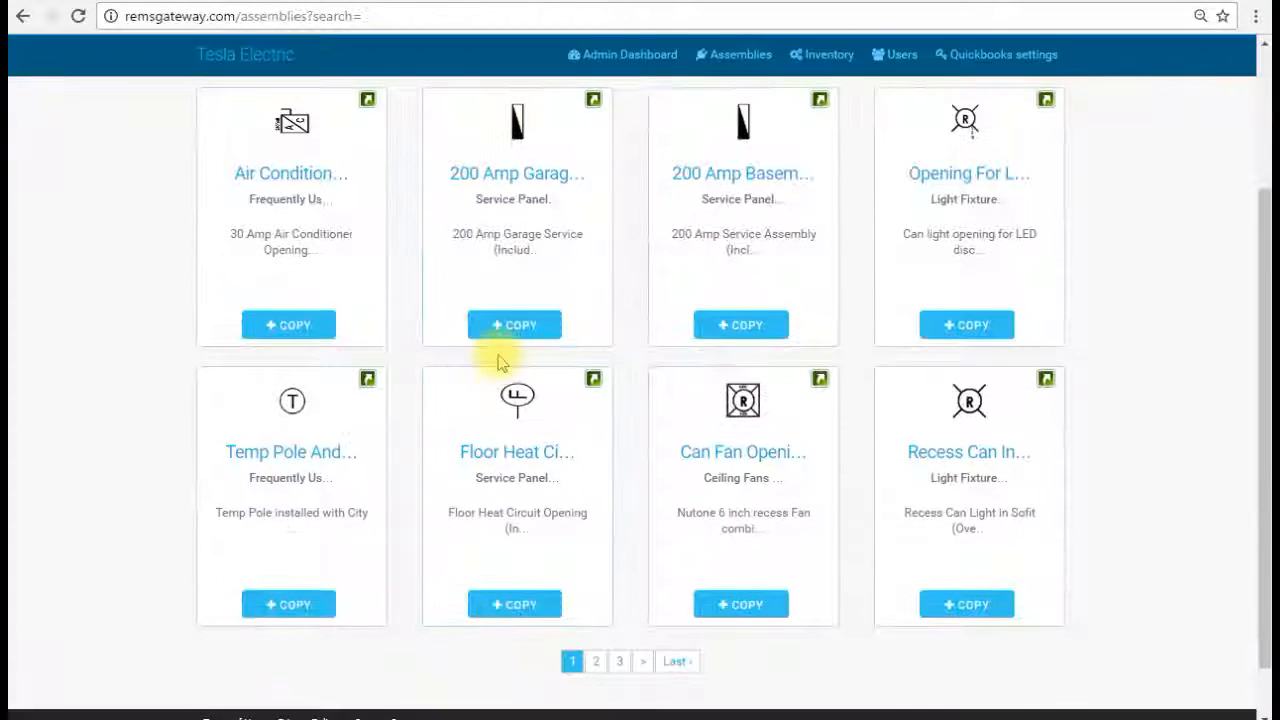
pyautogui.scroll(1, 493, 362)
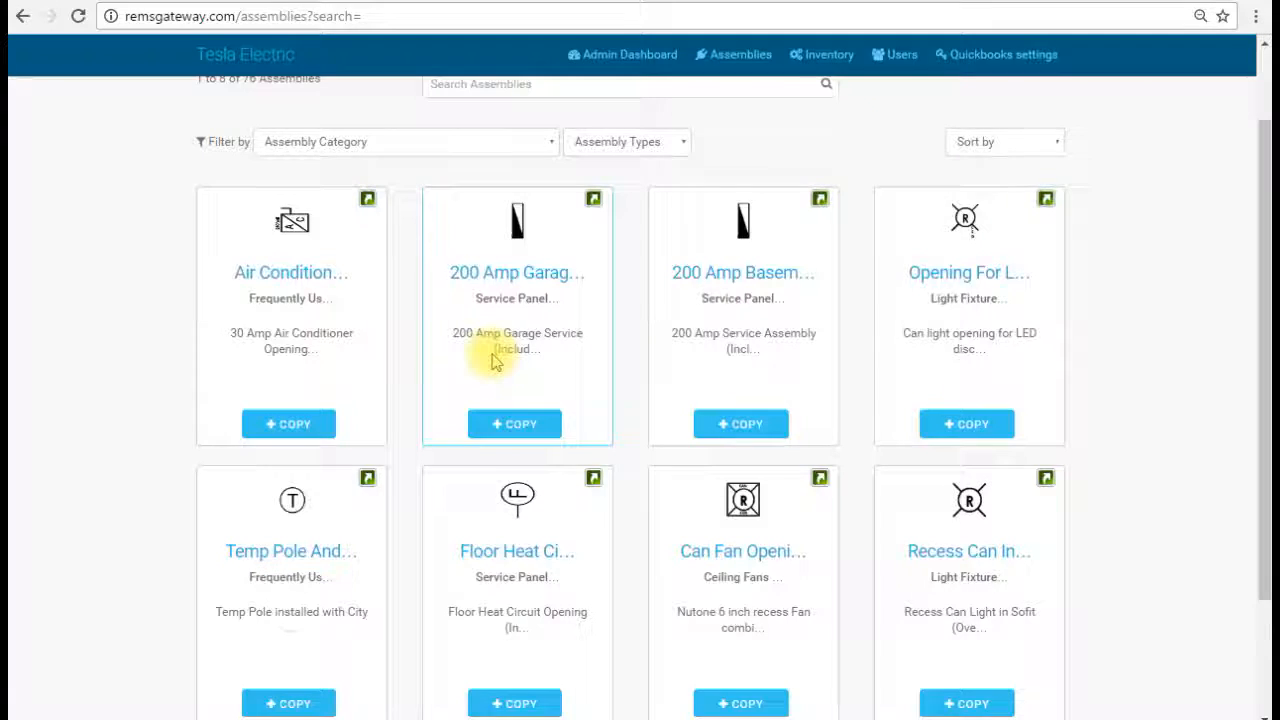
pyautogui.scroll(2, 498, 358)
pyautogui.scroll(-2, 515, 348)
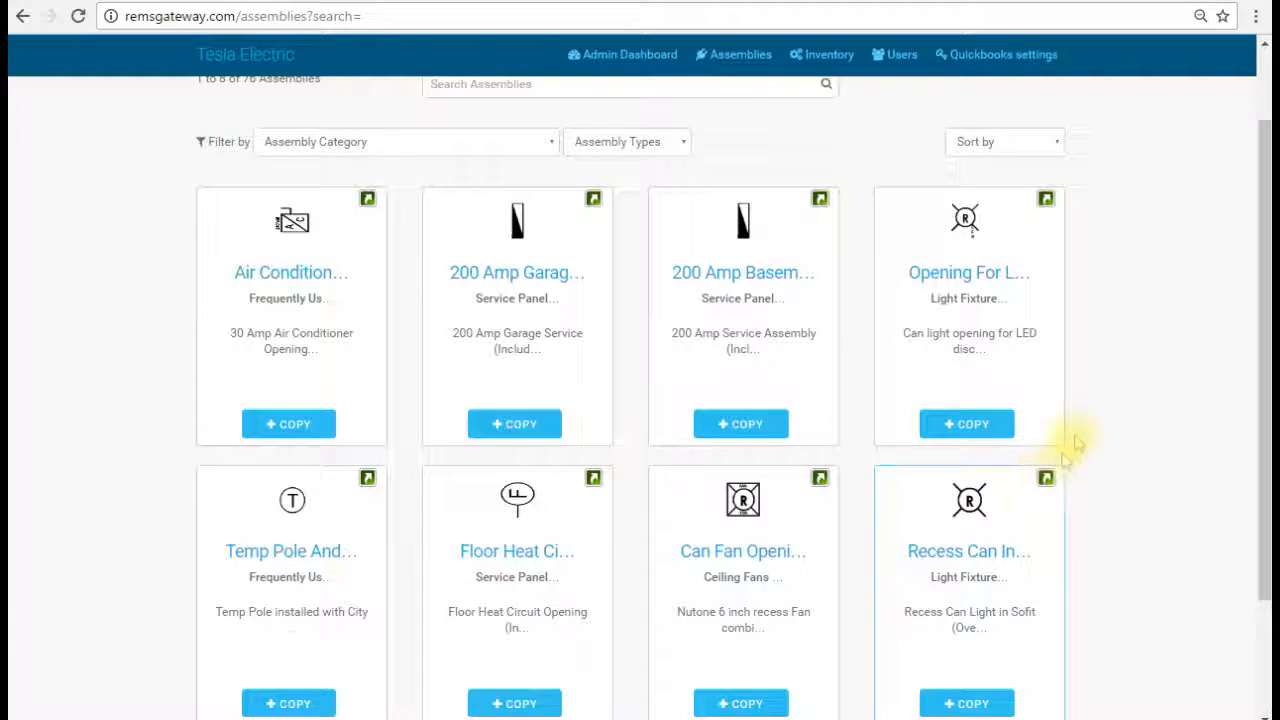
pyautogui.scroll(-2, 1068, 452)
pyautogui.click(596, 598)
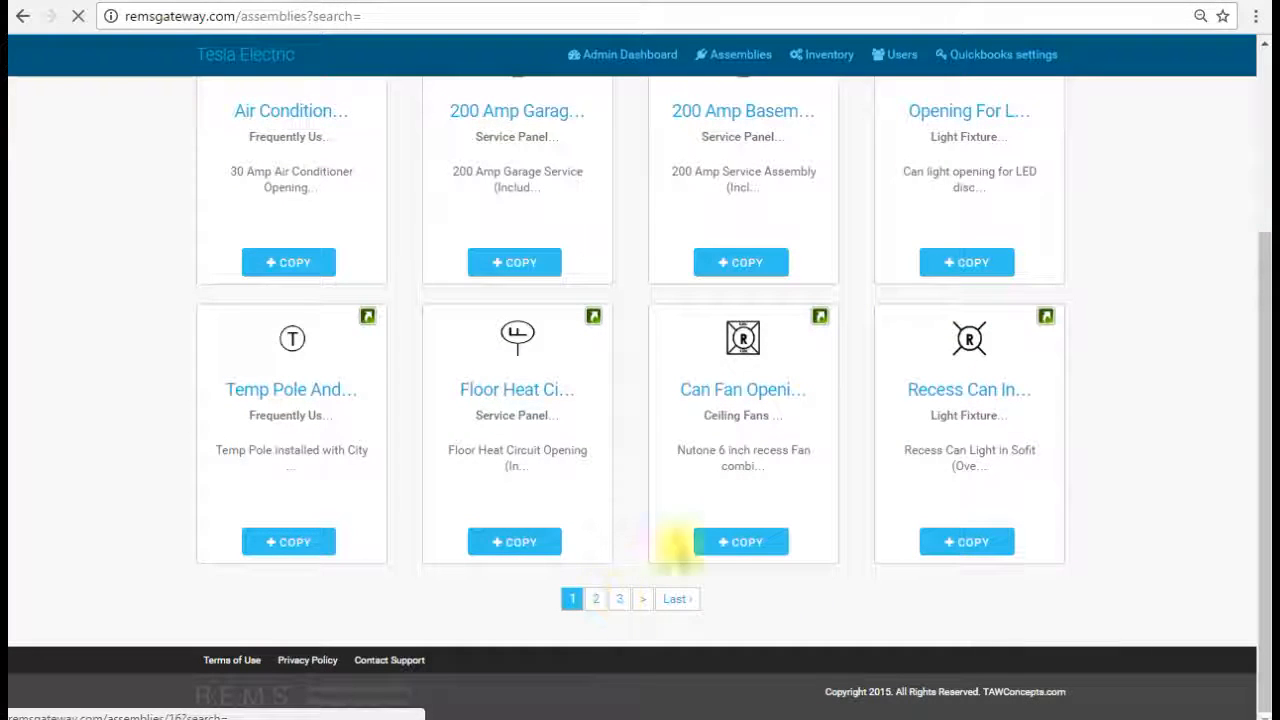
pyautogui.scroll(-2, 871, 406)
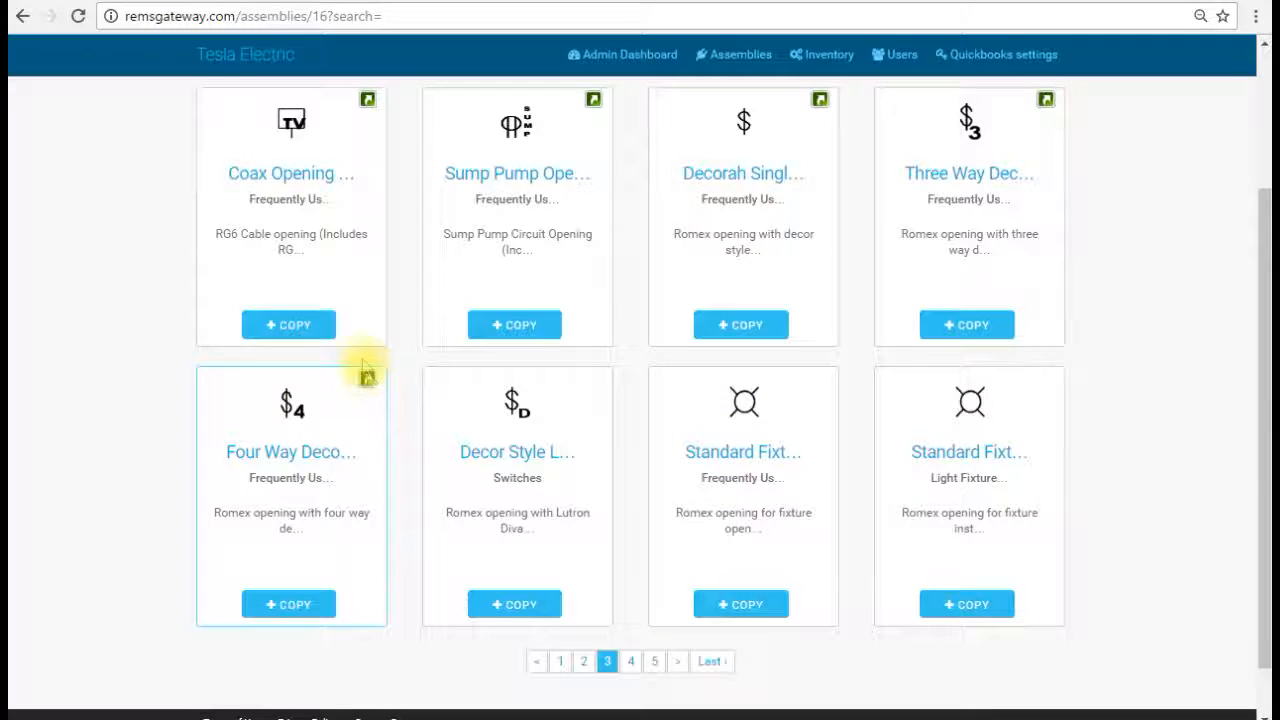
pyautogui.scroll(1, 363, 334)
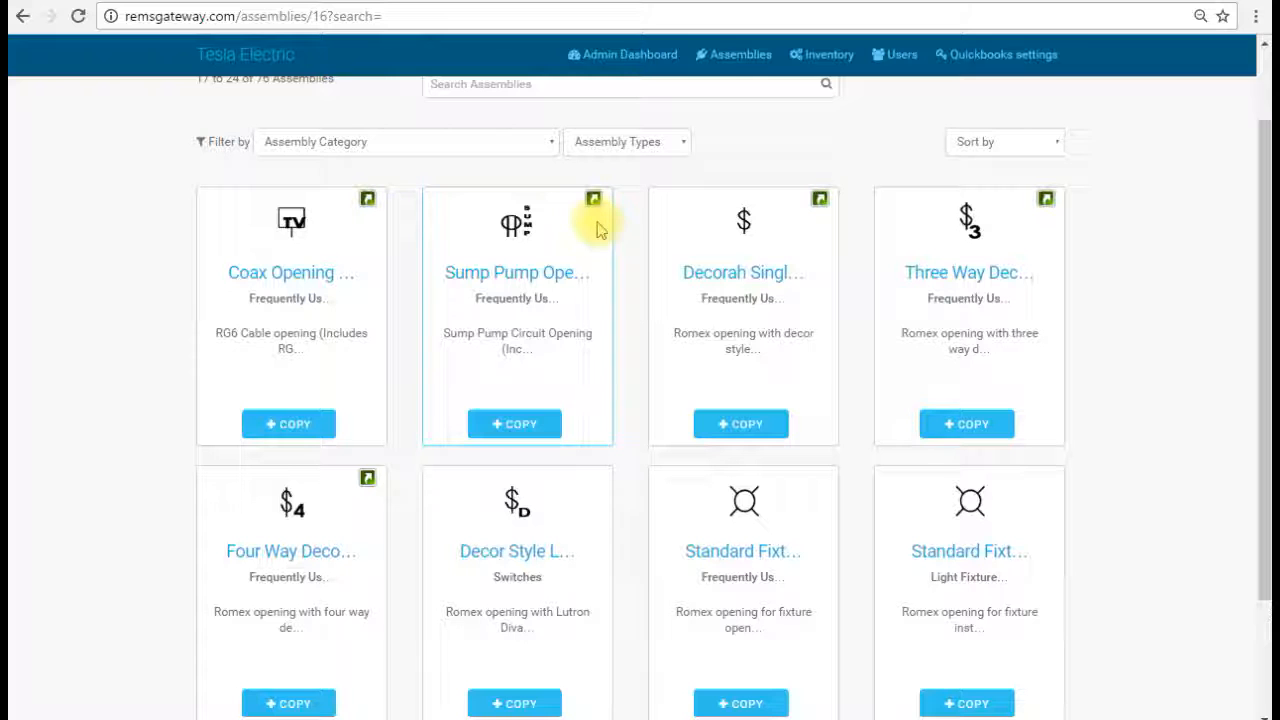
# - Open the Coax Opening for Television assembly and review its icons, descriptions, parts and base assembly price
pyautogui.click(316, 289)
pyautogui.scroll(-2, 790, 410)
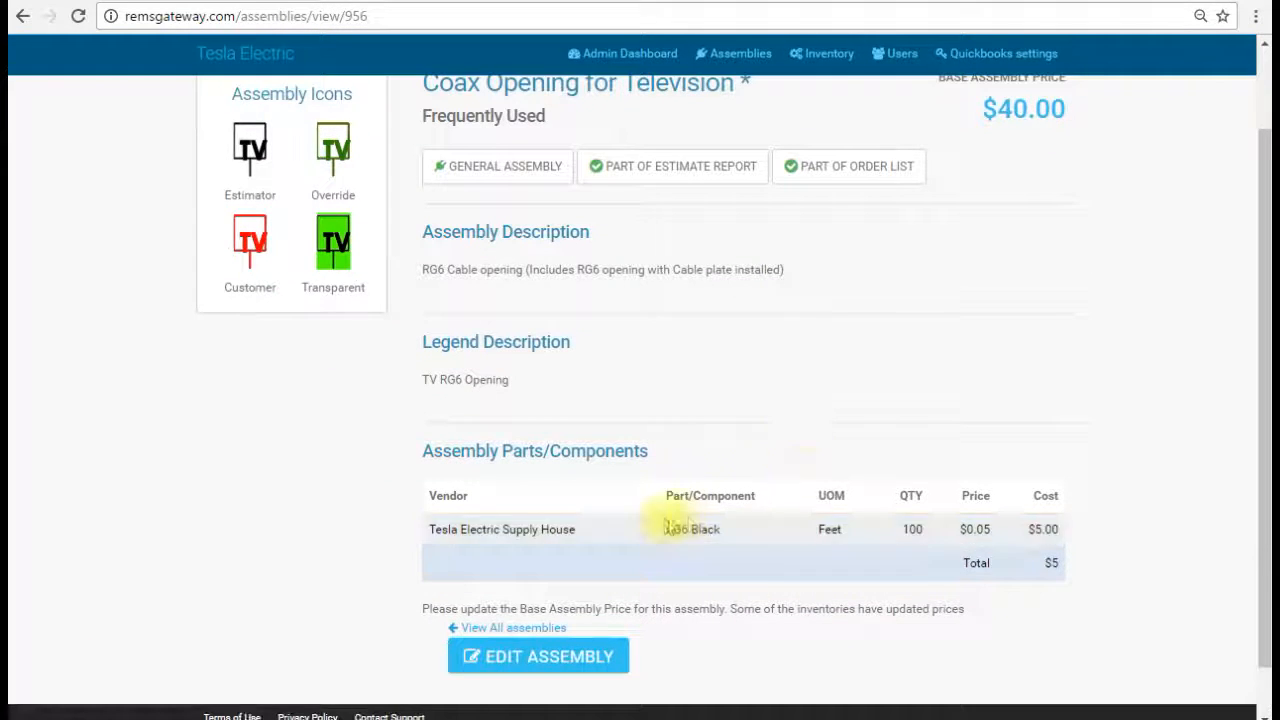
pyautogui.scroll(3, 714, 391)
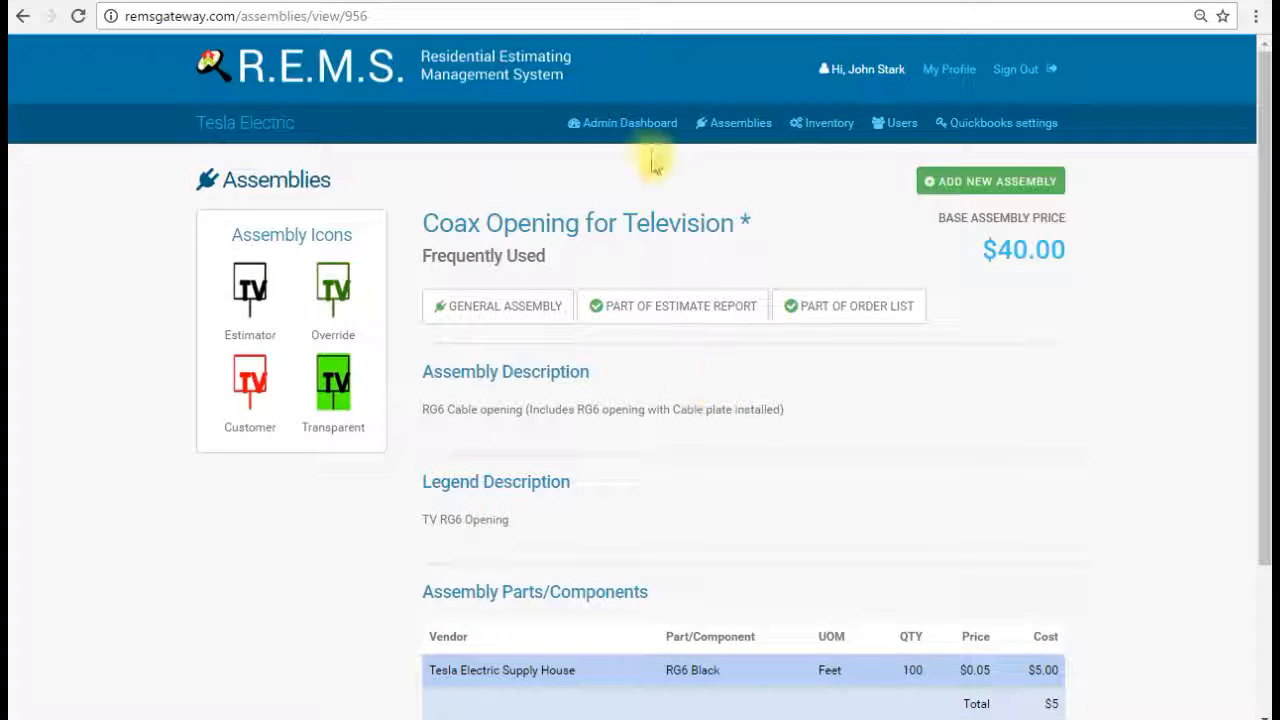
# - Open the Recess Can Light in Sofit assembly from the assembly list and review its parts, prices and total cost
pyautogui.click(748, 125)
pyautogui.scroll(-5, 675, 507)
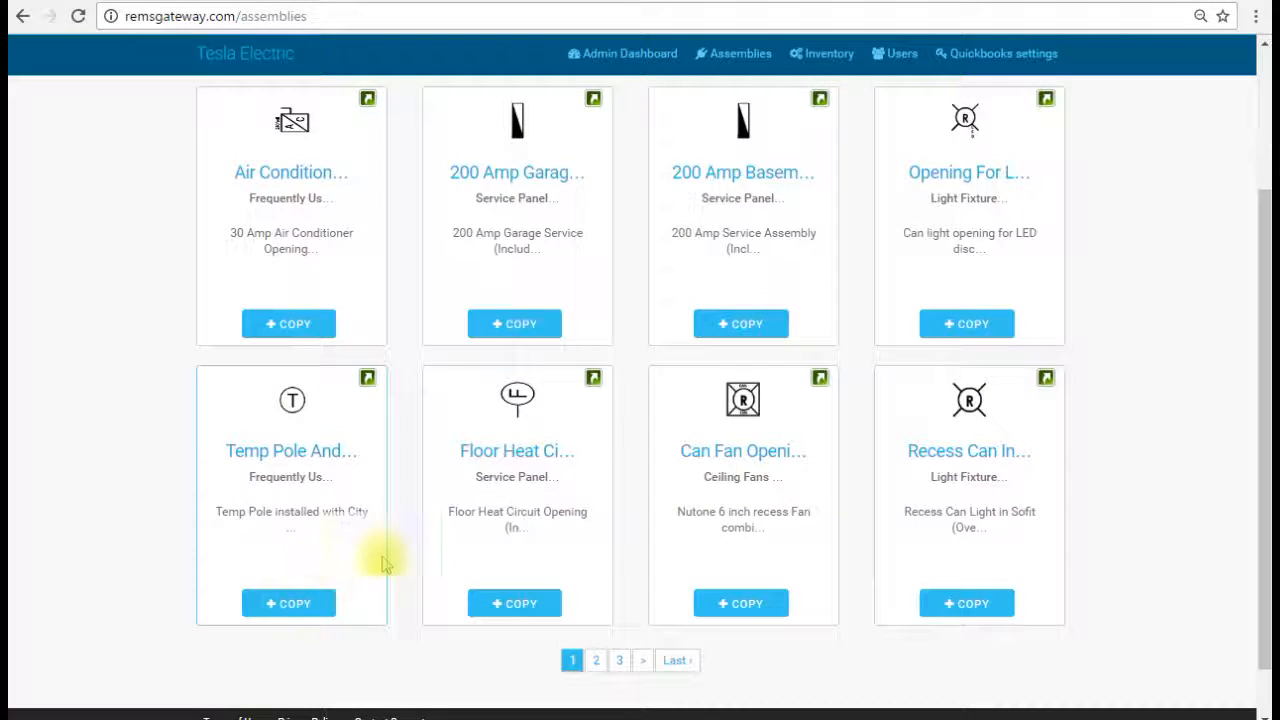
pyautogui.click(972, 458)
pyautogui.scroll(-3, 971, 457)
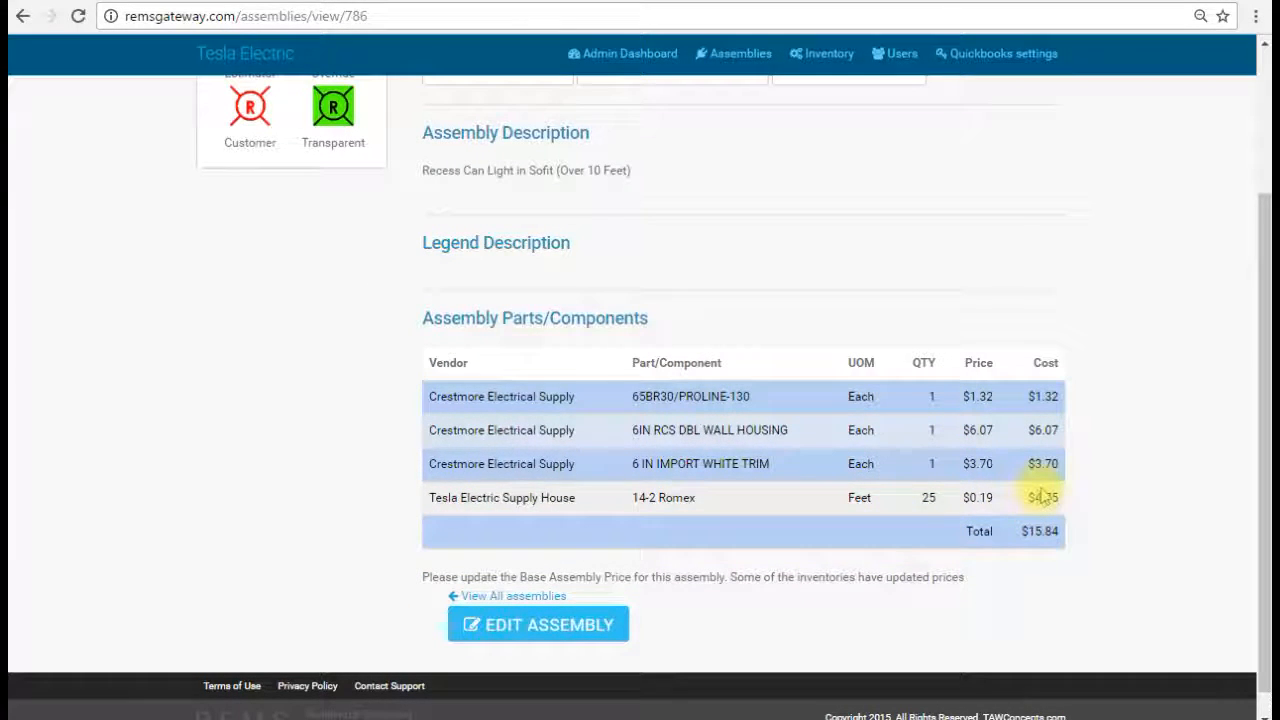
pyautogui.scroll(3, 1020, 151)
# - Open Crestmore Electrical Supply's inventory list and look through the product costs on its first page
pyautogui.click(829, 125)
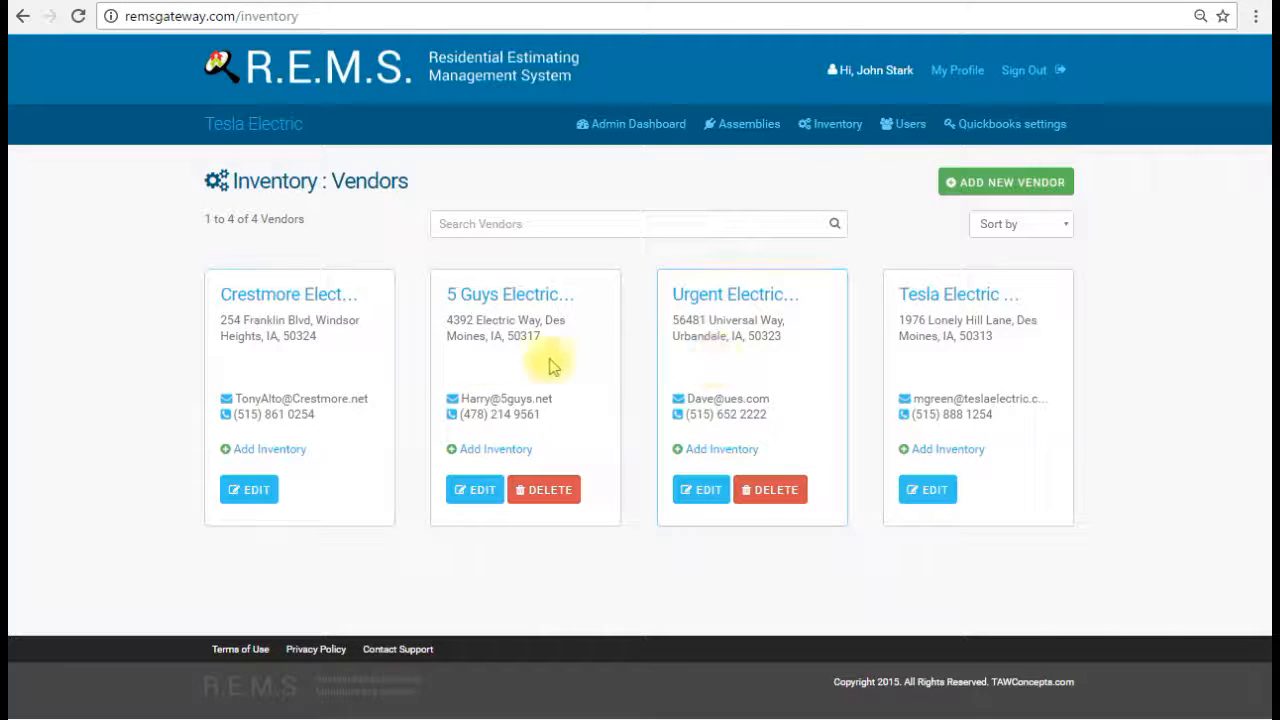
pyautogui.click(334, 300)
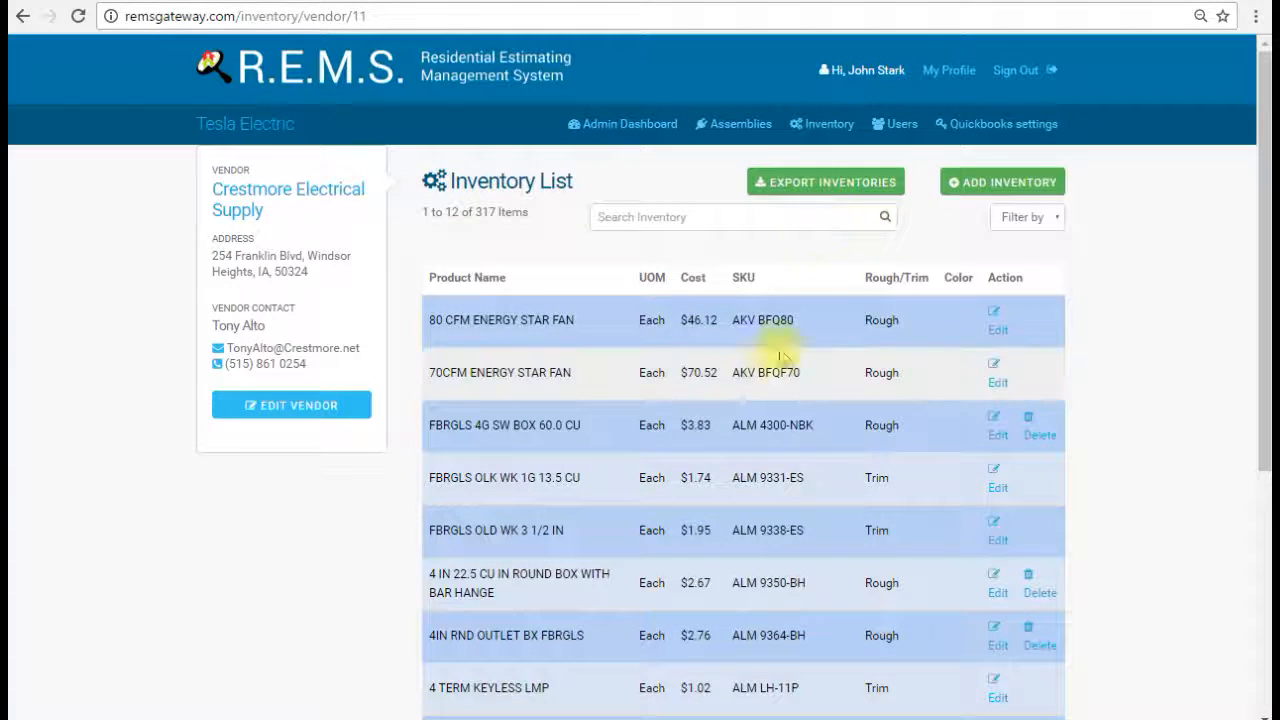
pyautogui.scroll(-4, 675, 390)
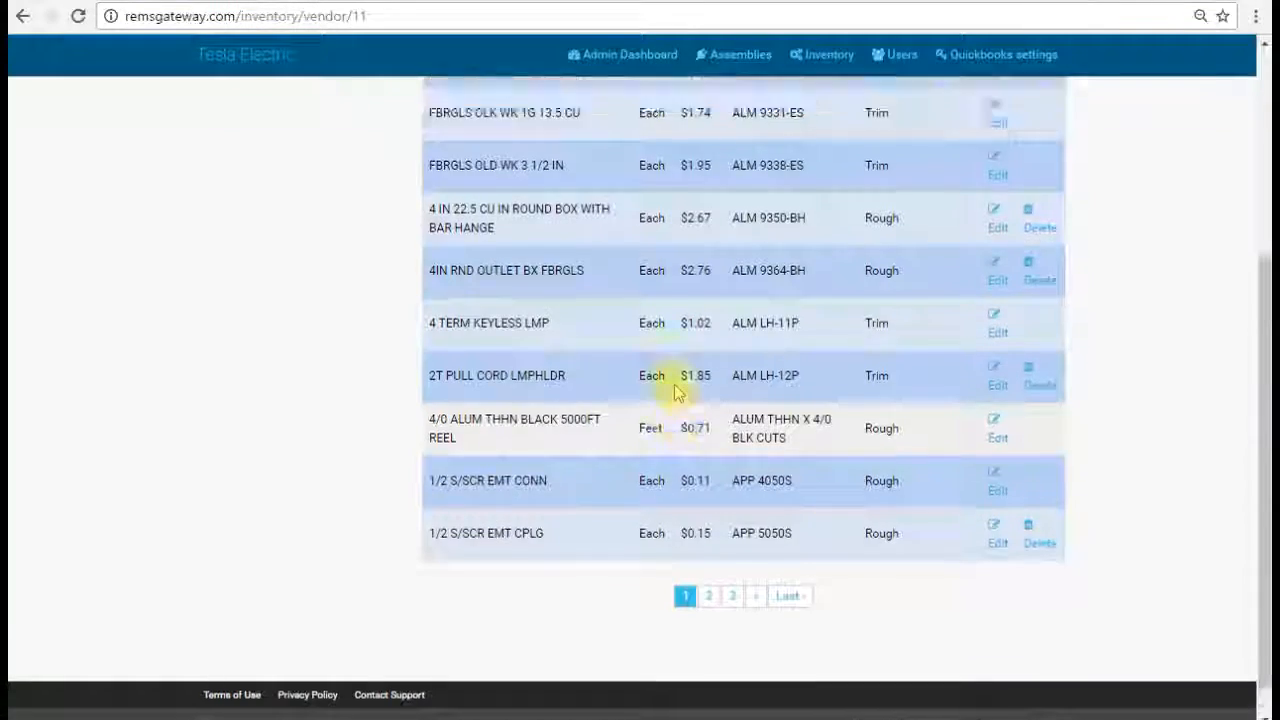
pyautogui.scroll(3, 672, 386)
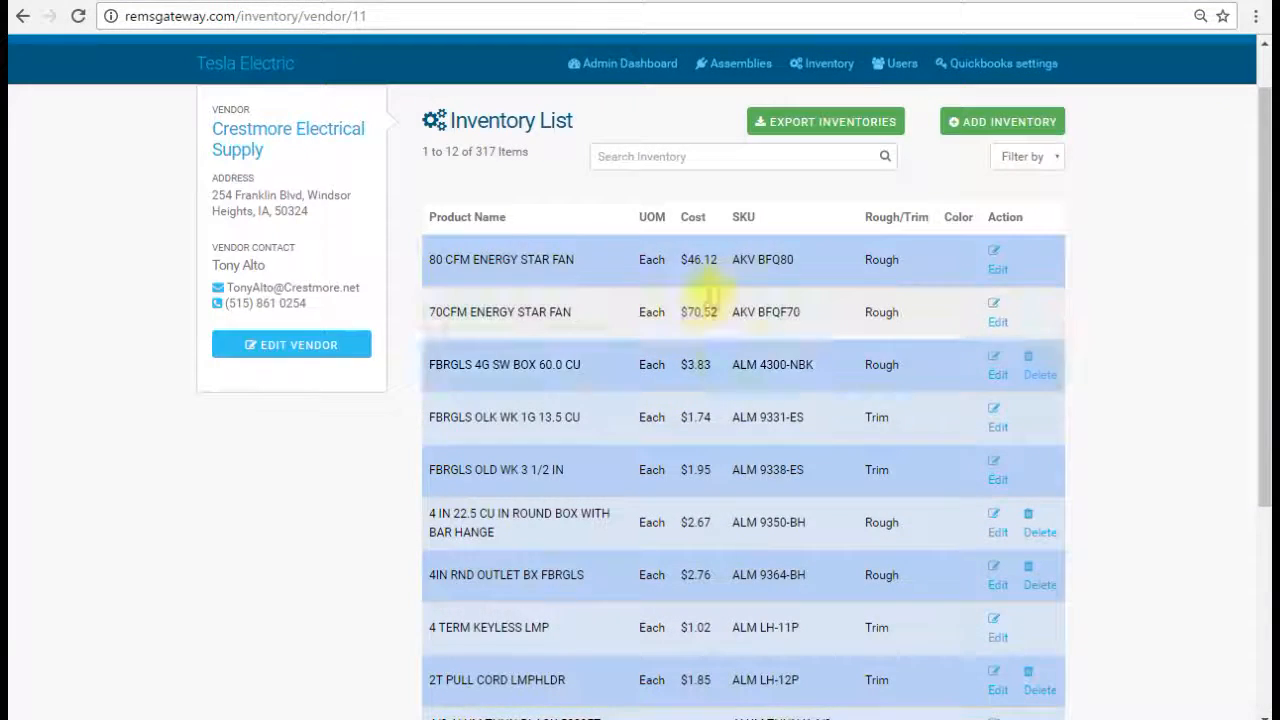
# - Open the 200 Amp Basement Service (1) assembly from the assembly list and examine its parts, quantities and costs
pyautogui.click(736, 66)
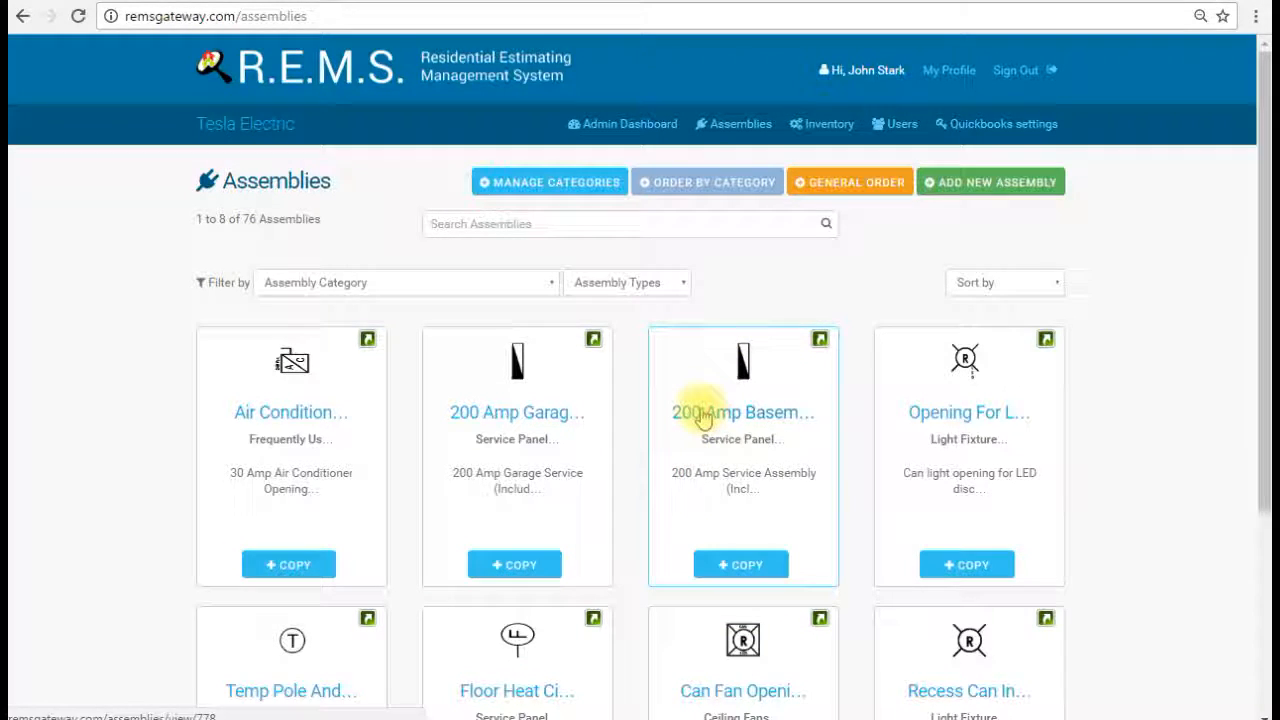
pyautogui.scroll(-5, 694, 420)
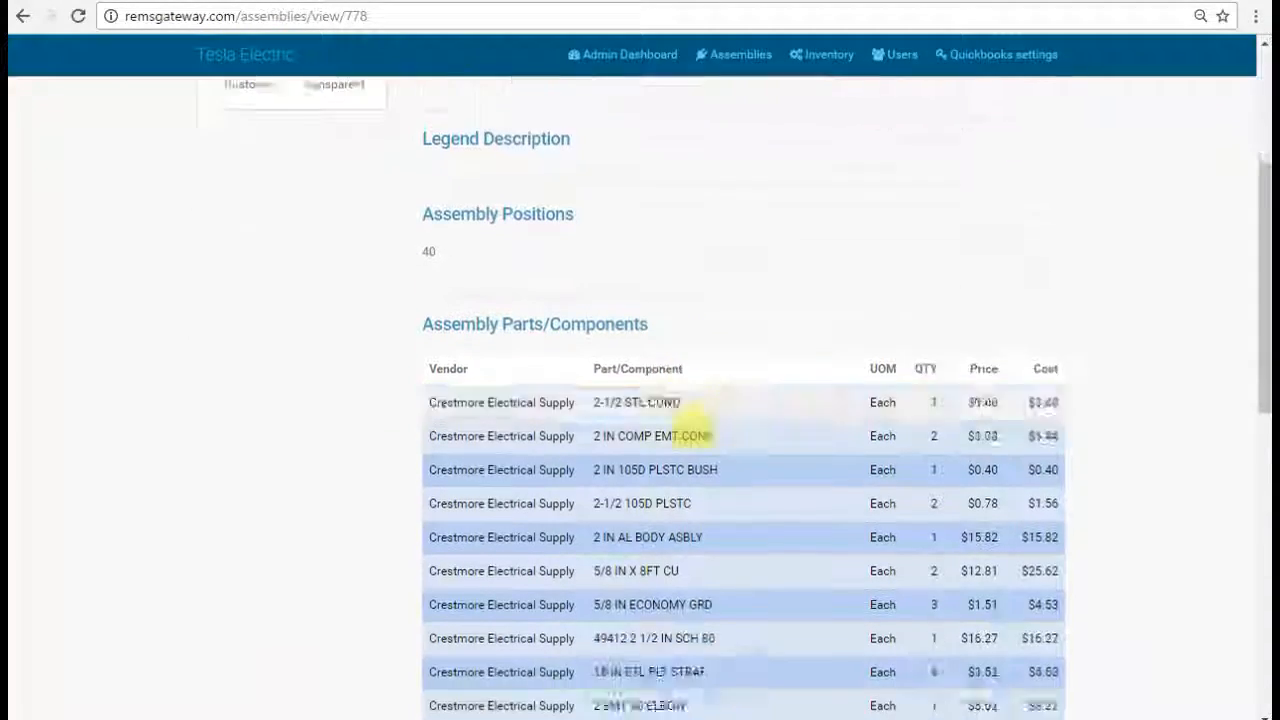
pyautogui.scroll(-5, 694, 442)
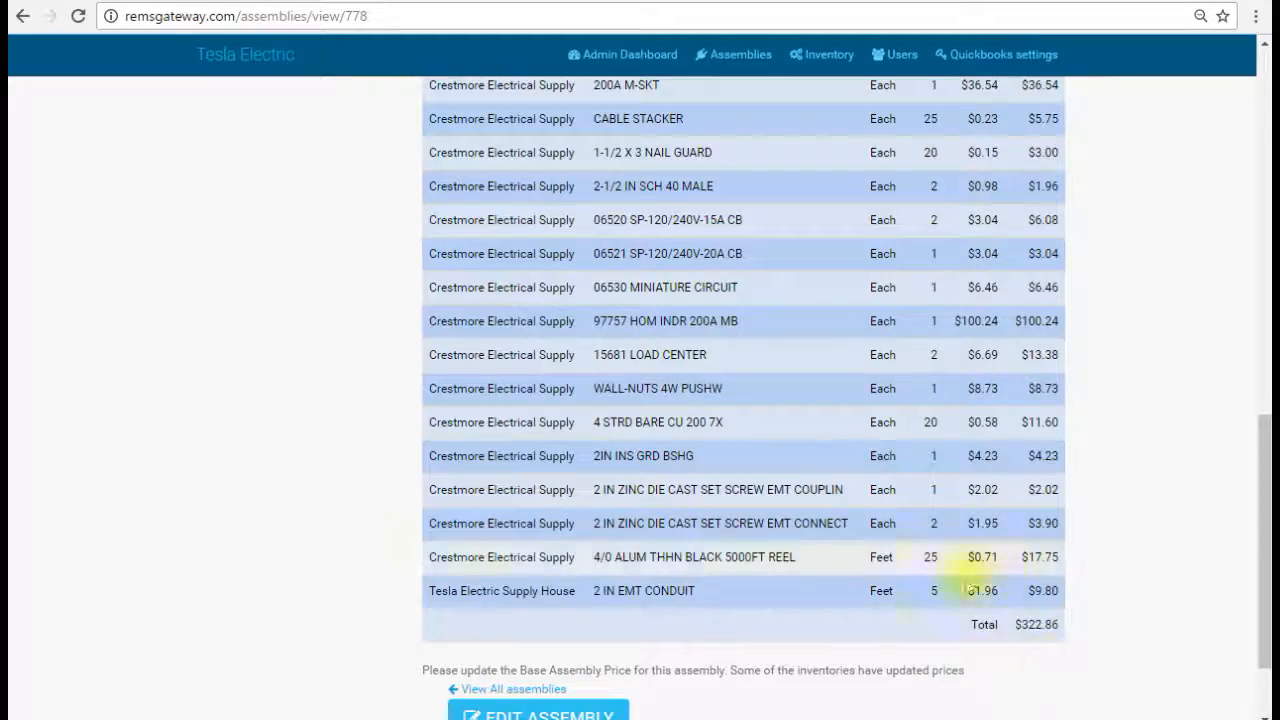
pyautogui.scroll(6, 890, 515)
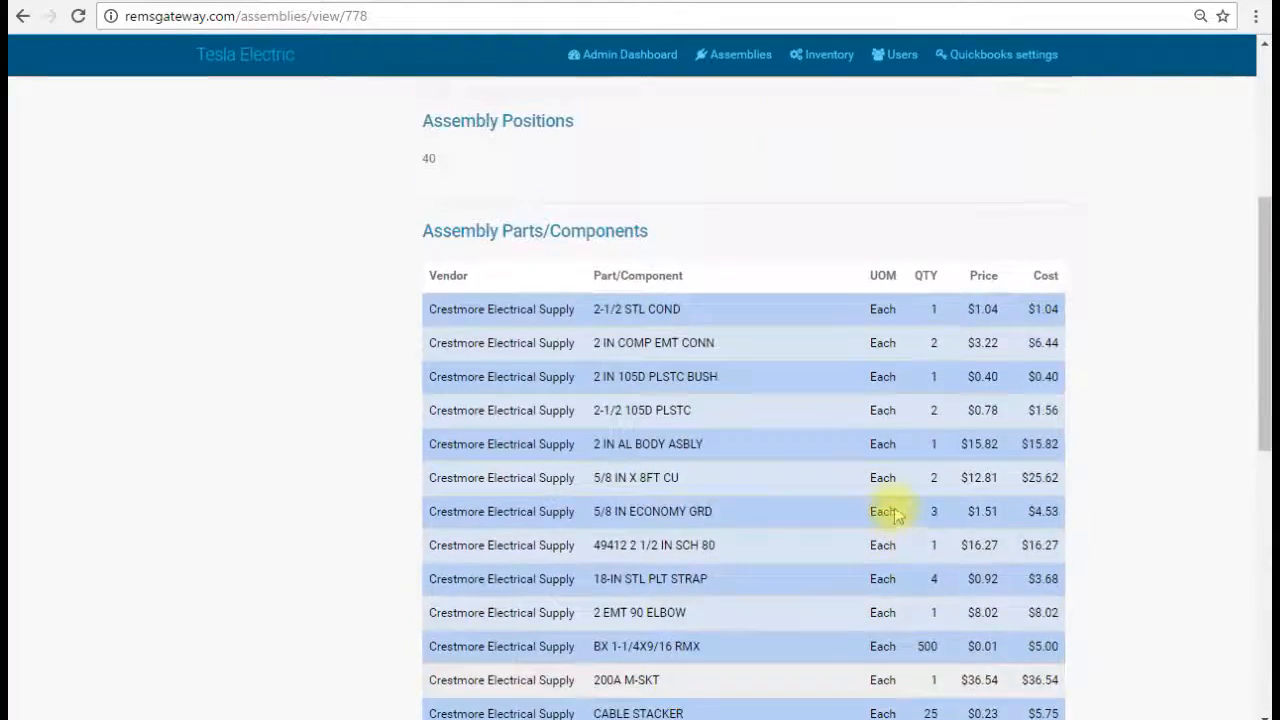
pyautogui.scroll(4, 895, 508)
pyautogui.scroll(-10, 893, 510)
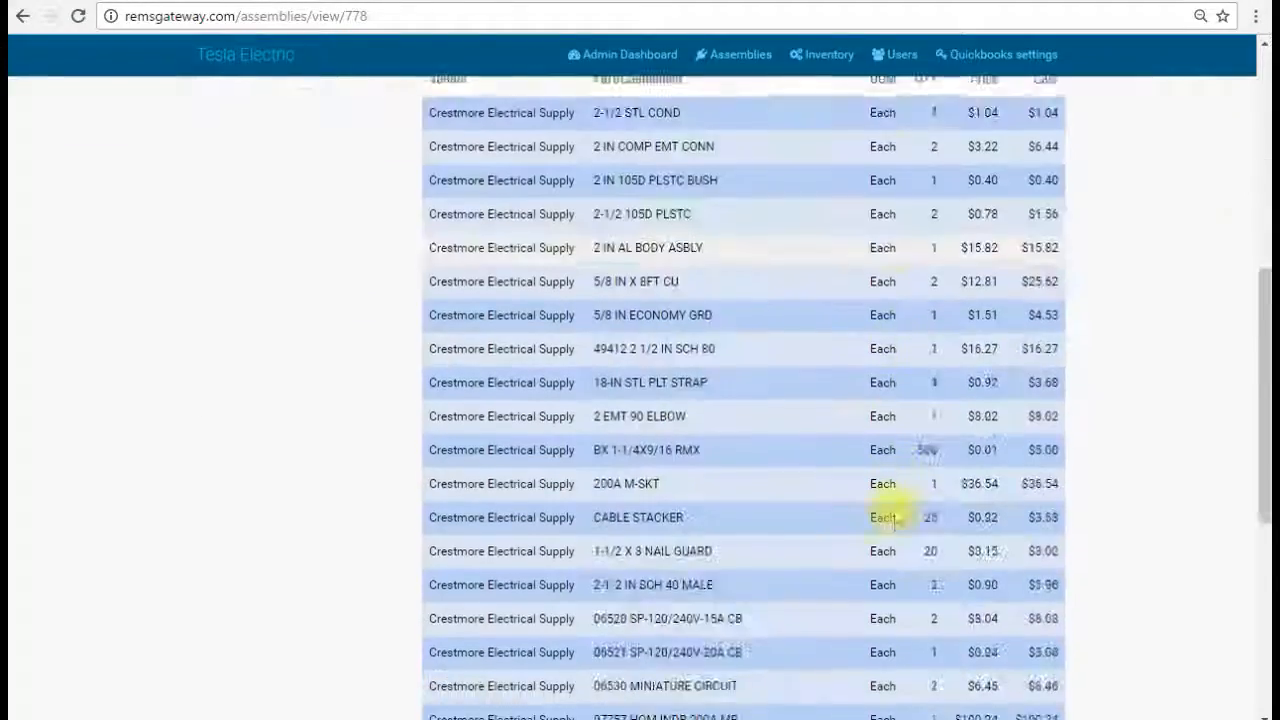
pyautogui.scroll(-2, 780, 523)
# - Review the base assembly price, description and assembly positions of the 200 Amp Basement Service (1)
pyautogui.scroll(11, 780, 523)
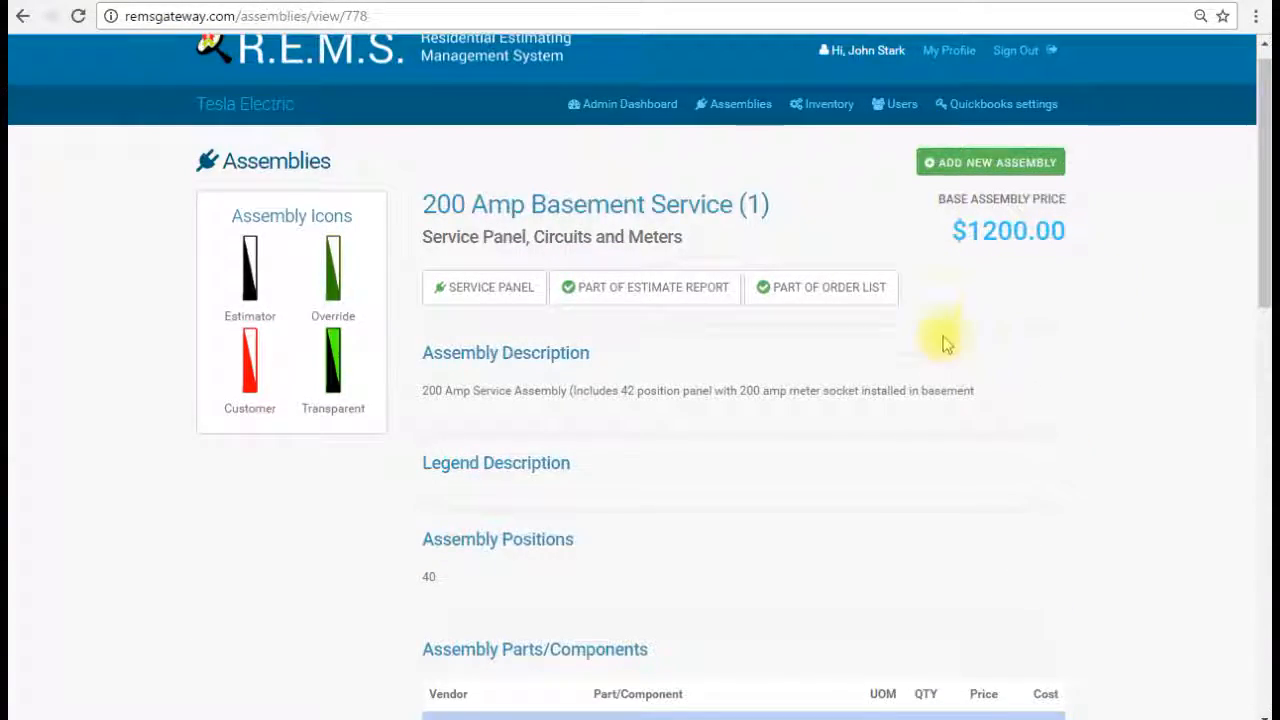
pyautogui.scroll(-3, 860, 355)
pyautogui.scroll(-2, 800, 355)
pyautogui.scroll(6, 789, 355)
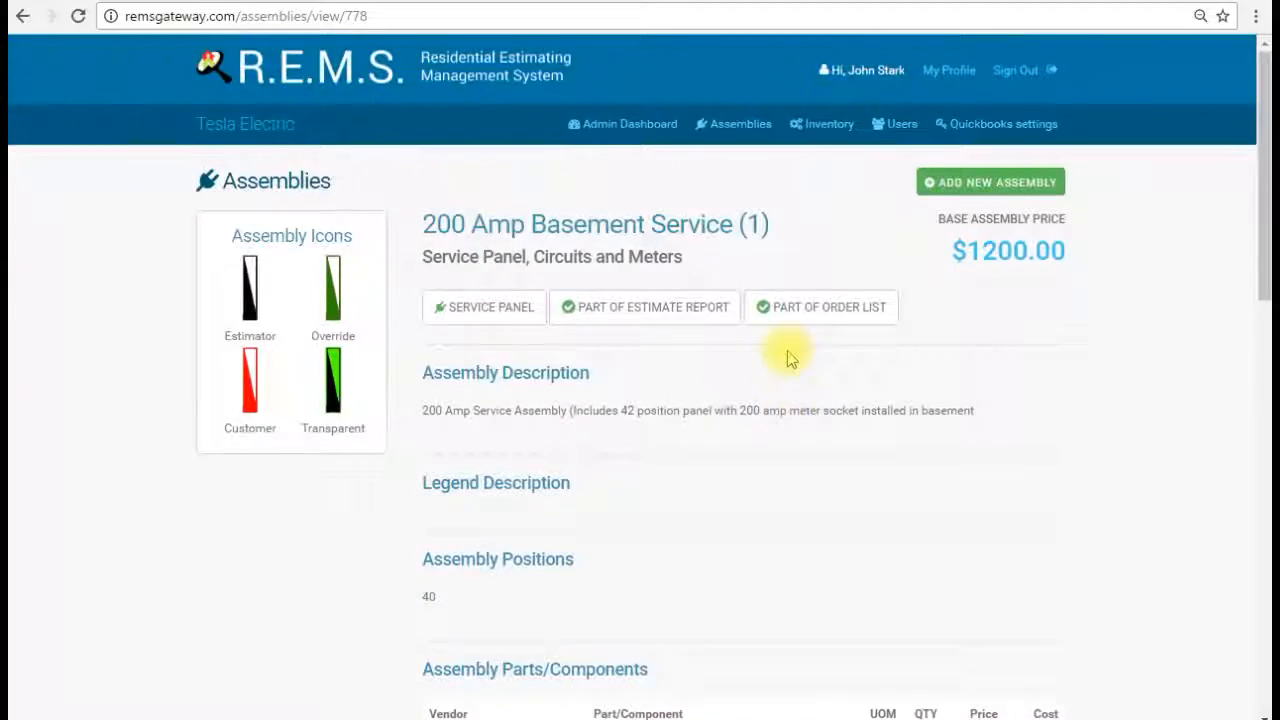
pyautogui.scroll(-3, 686, 425)
pyautogui.scroll(3, 686, 423)
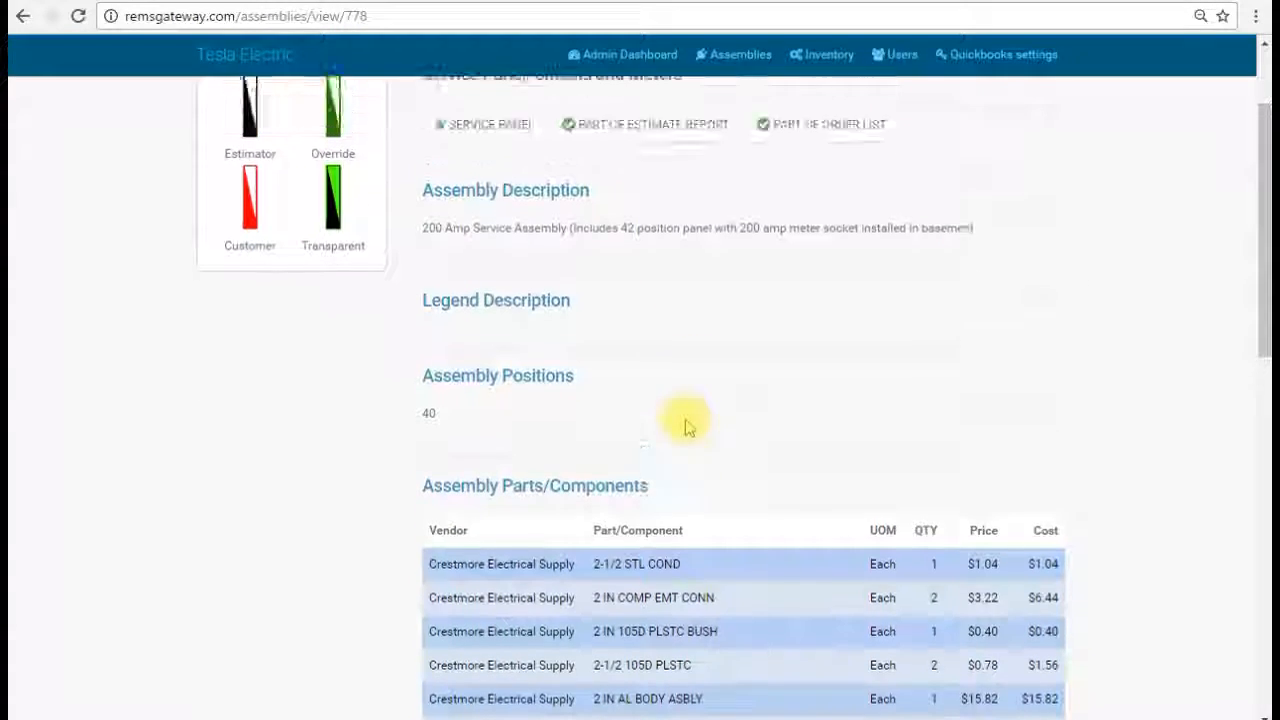
# - Open the Air Conditioner Opening 30 Amp (1) assembly and compare its parts cost with the base assembly price
pyautogui.click(729, 130)
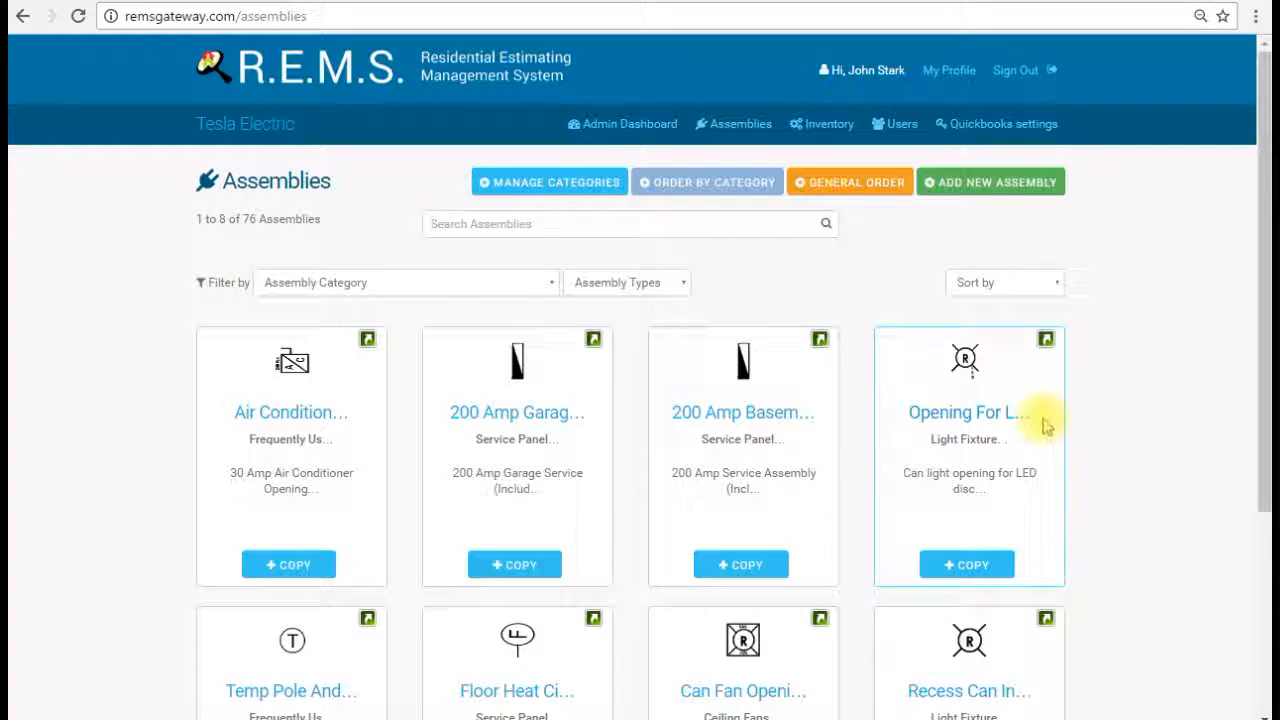
pyautogui.scroll(-3, 1106, 421)
pyautogui.scroll(3, 1106, 421)
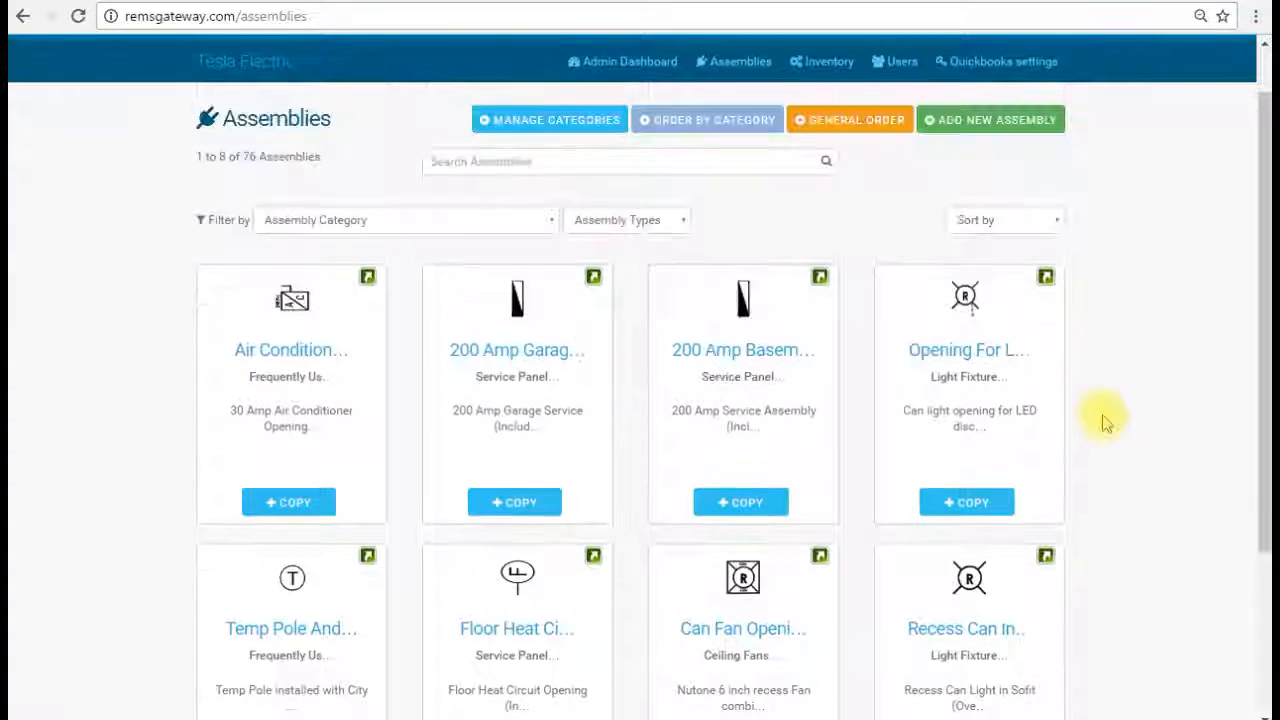
pyautogui.click(323, 358)
pyautogui.scroll(-3, 790, 497)
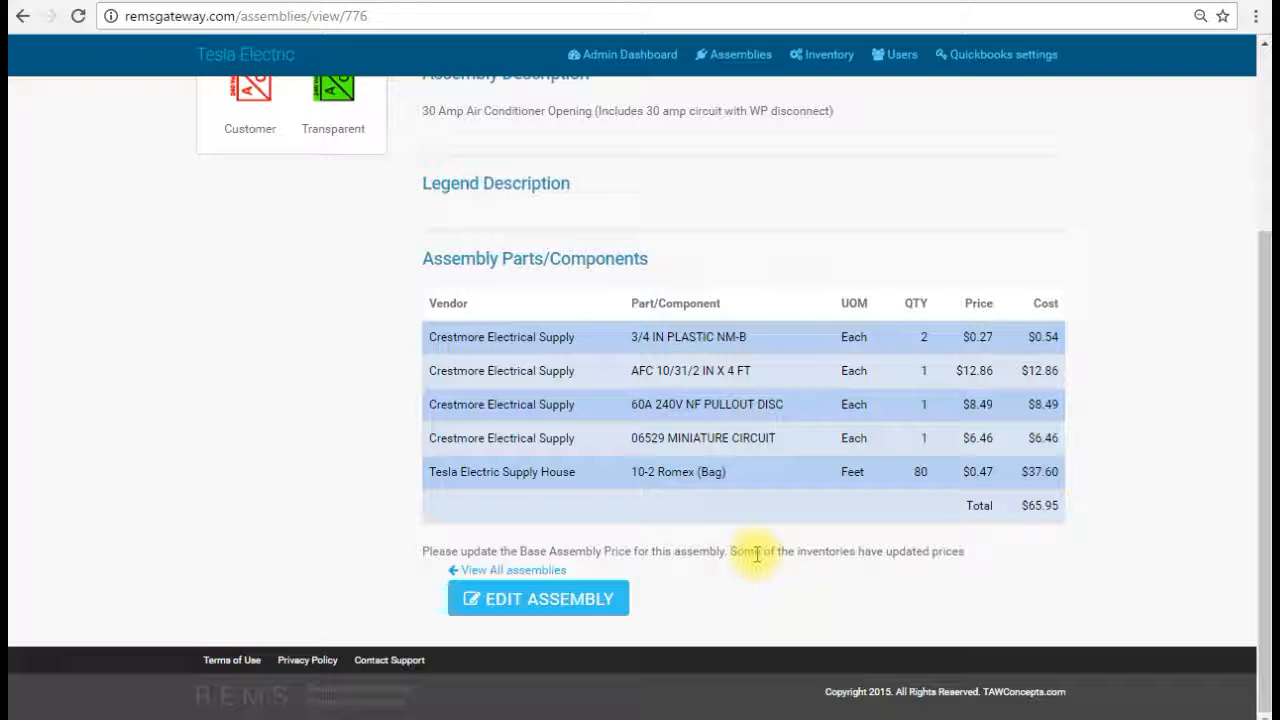
pyautogui.scroll(3, 767, 530)
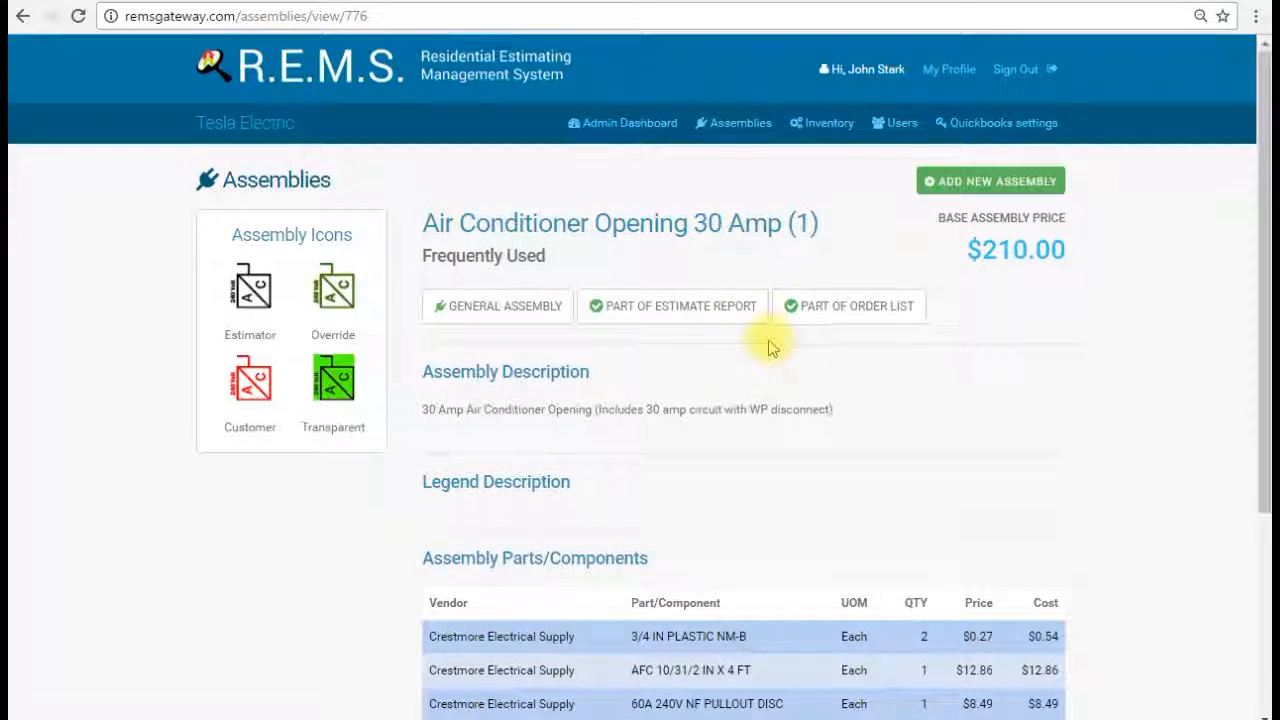
pyautogui.scroll(-2, 766, 340)
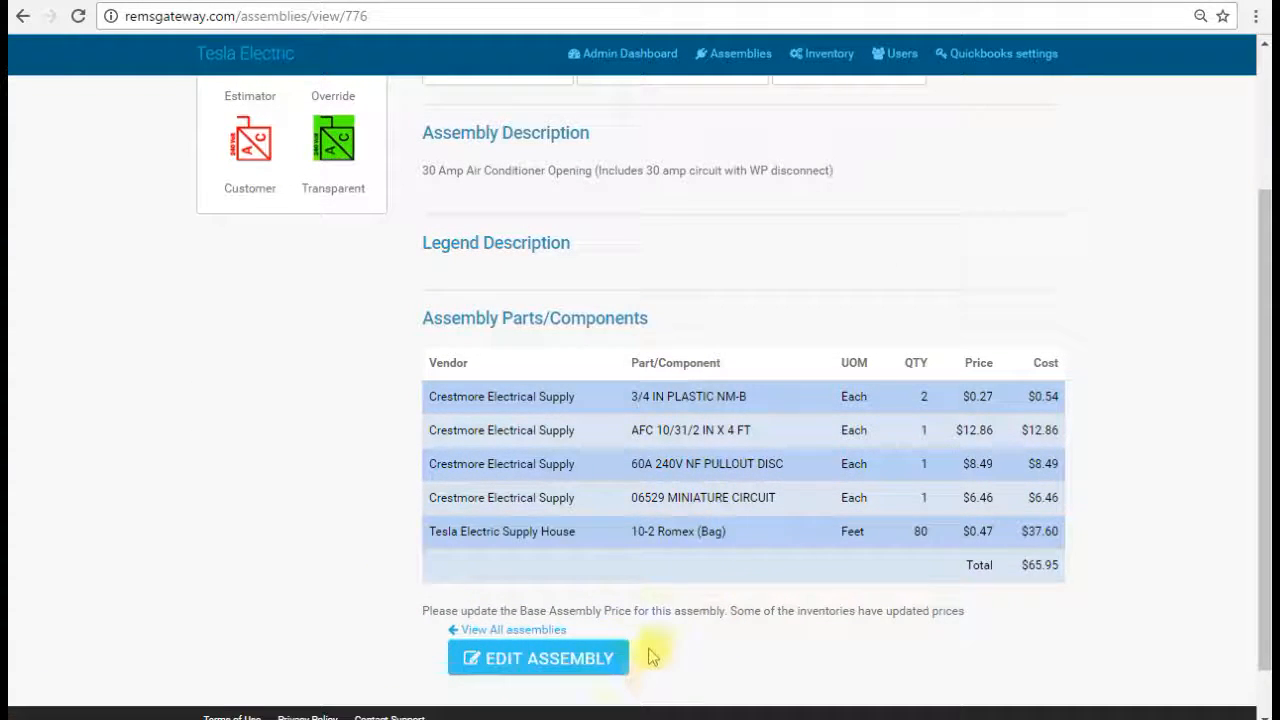
pyautogui.scroll(1, 731, 459)
pyautogui.scroll(2, 735, 461)
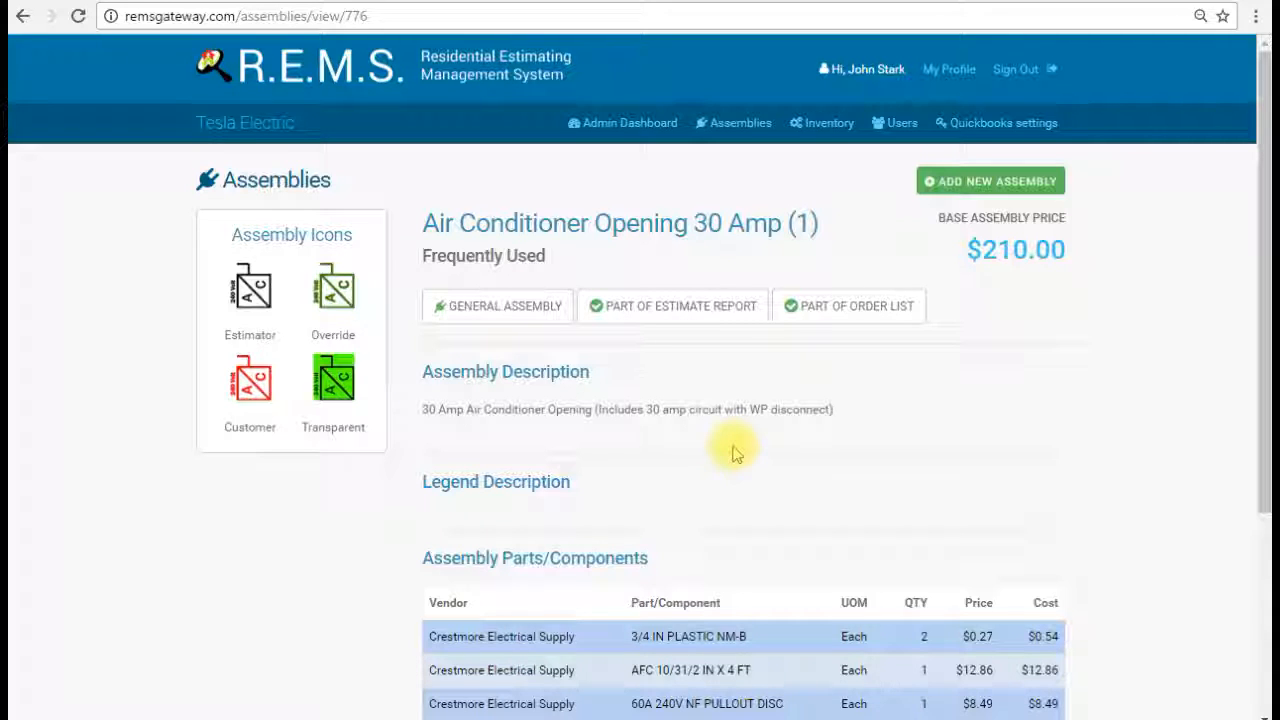
pyautogui.scroll(-2, 831, 423)
pyautogui.scroll(2, 831, 425)
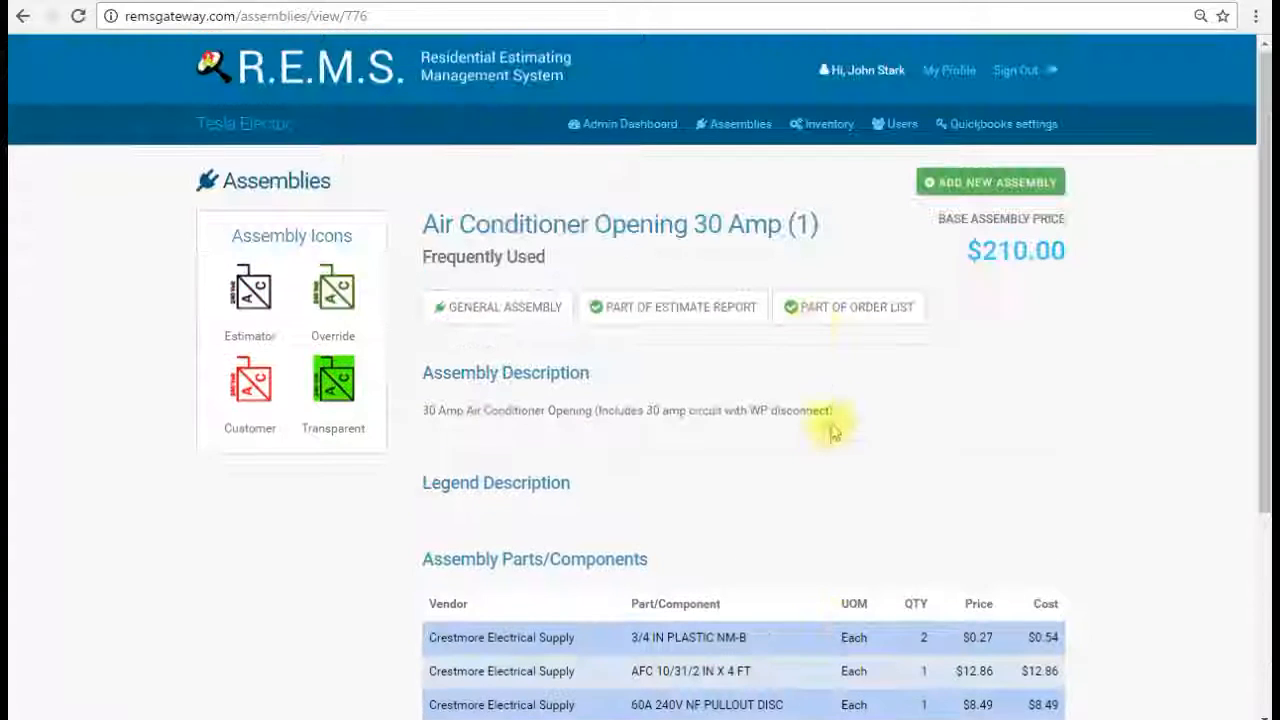
# - Return to the assembly list and start a copy of the Air Conditioner Opening 30 Amp (1) assembly
pyautogui.click(745, 127)
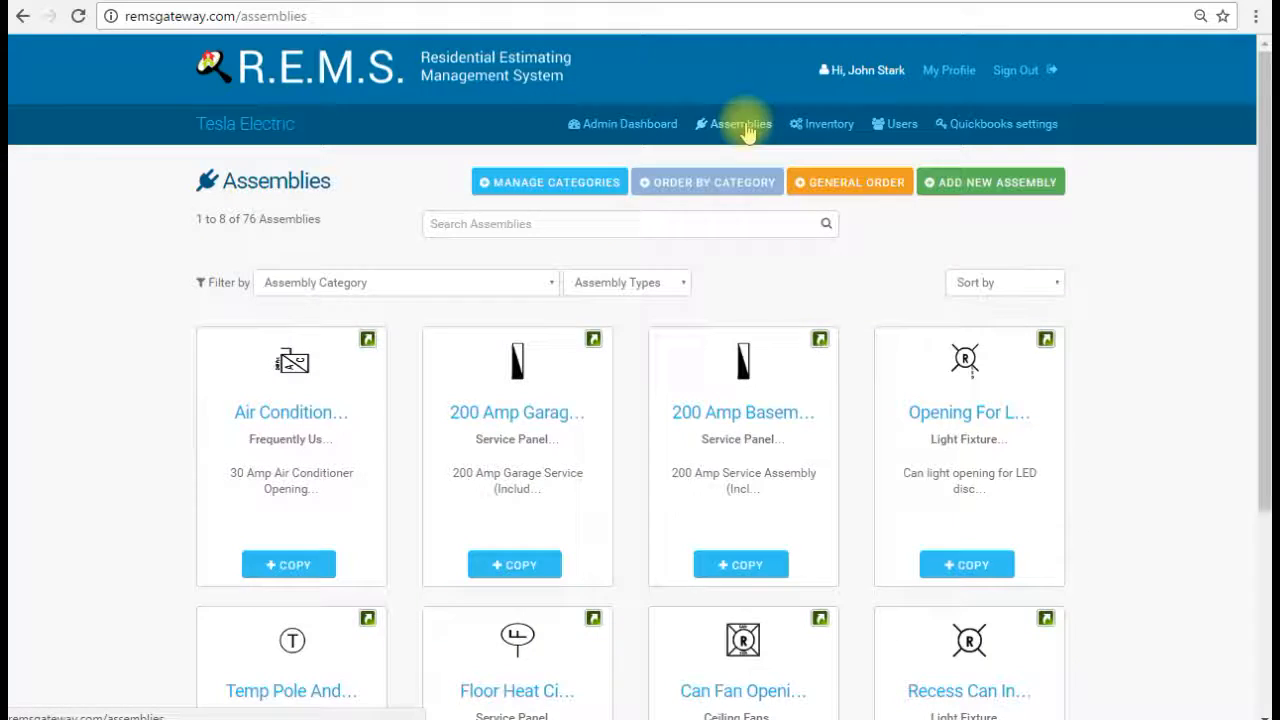
pyautogui.scroll(-1, 500, 445)
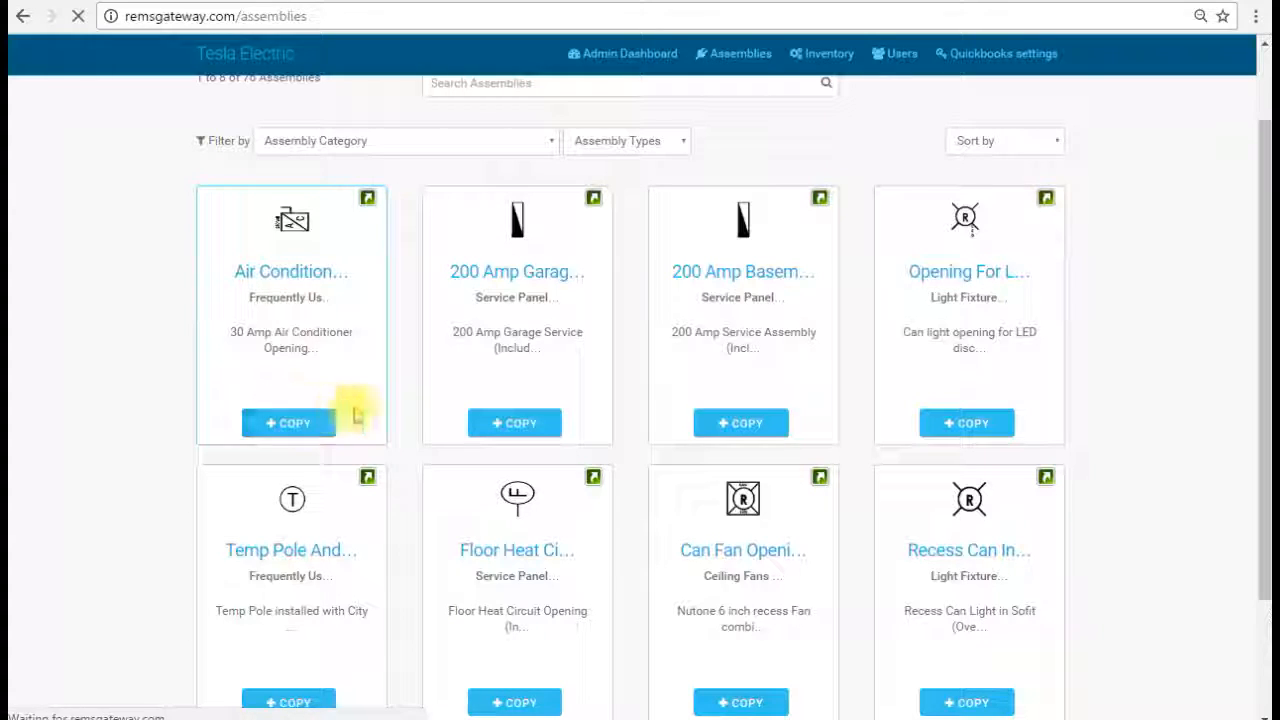
pyautogui.click(301, 438)
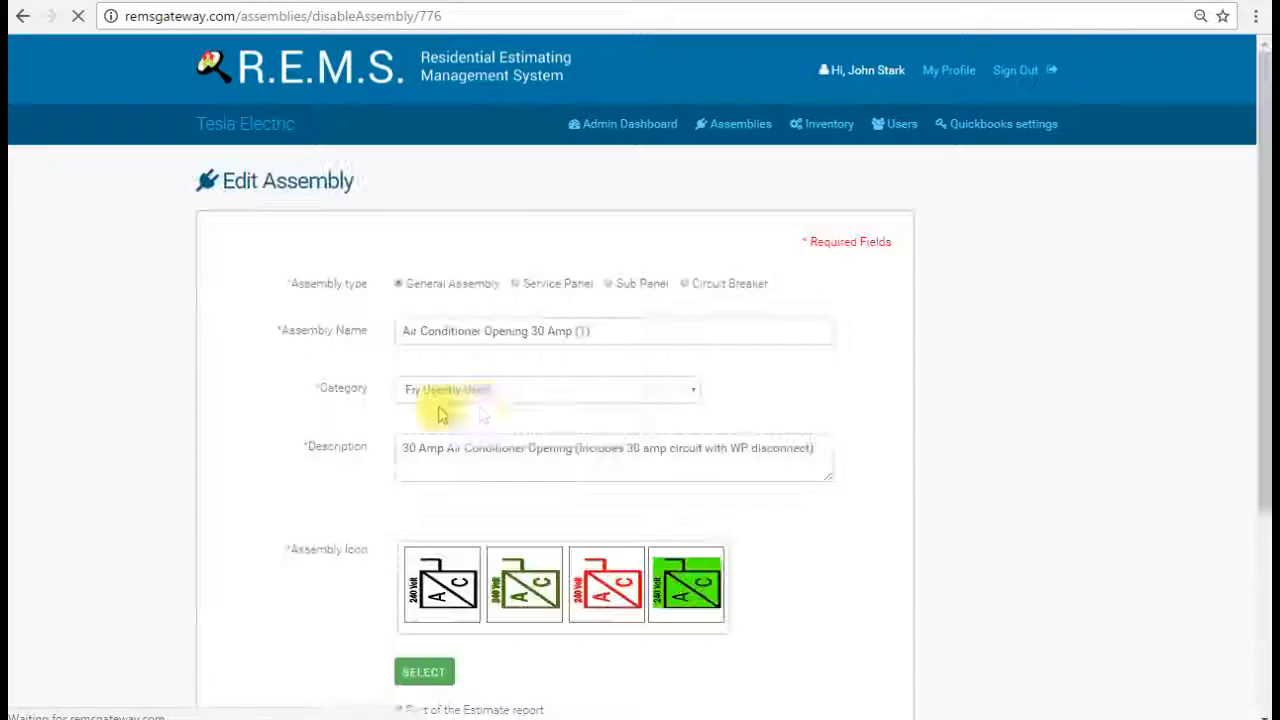
# - Look over the copied assembly's details, icons, base price, vendor inventory and saving options in the edit form
pyautogui.scroll(-2, 875, 455)
pyautogui.scroll(3, 875, 455)
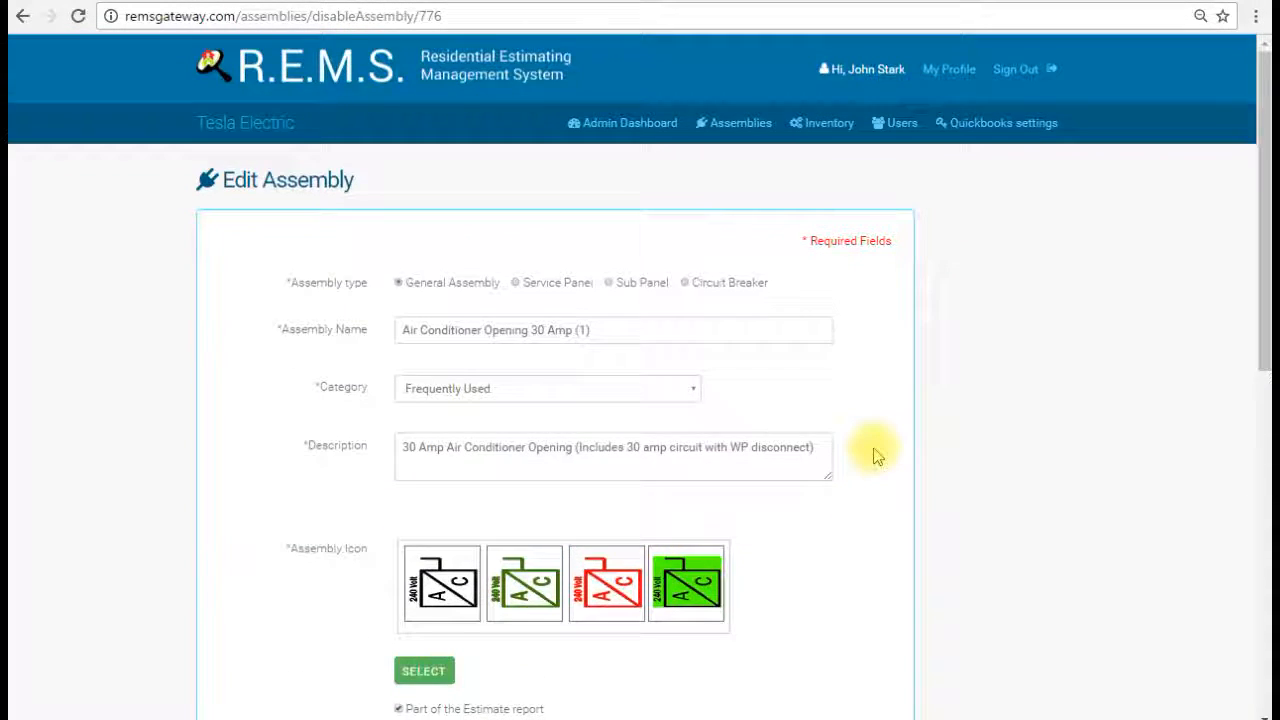
pyautogui.scroll(-4, 875, 455)
pyautogui.scroll(3, 870, 455)
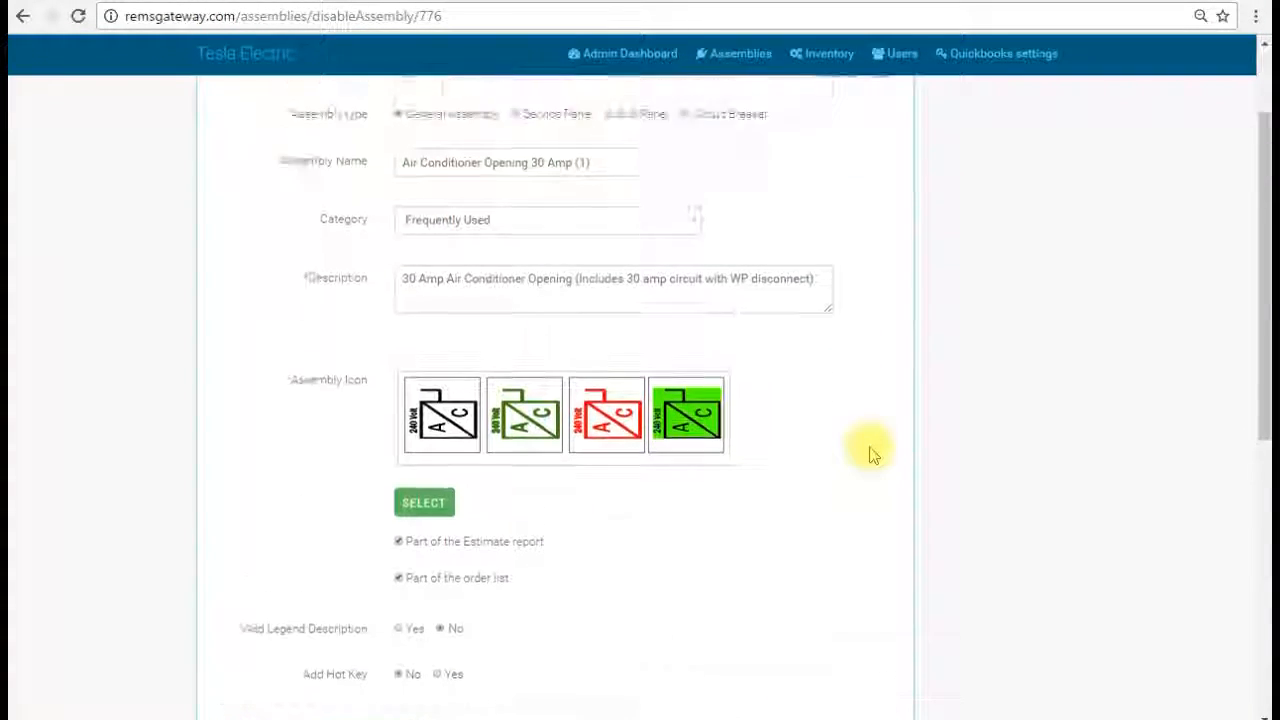
pyautogui.scroll(-2, 757, 425)
pyautogui.scroll(-4, 700, 450)
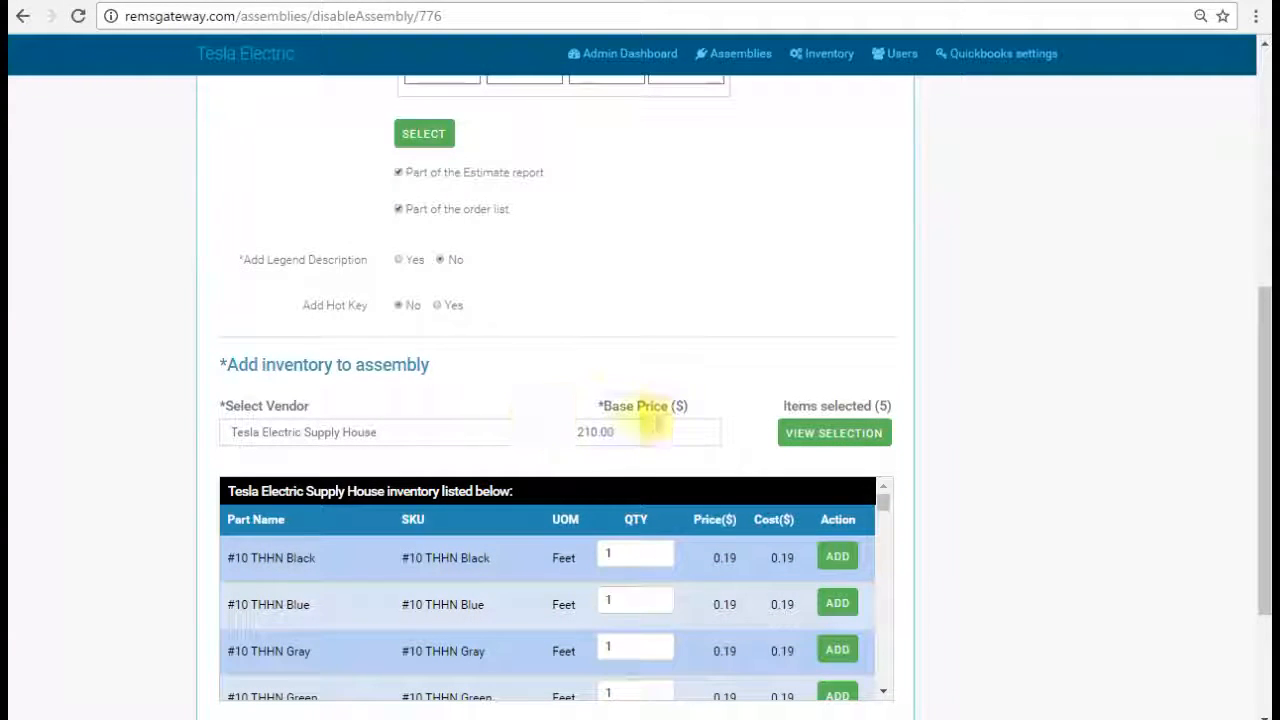
pyautogui.scroll(-2, 644, 429)
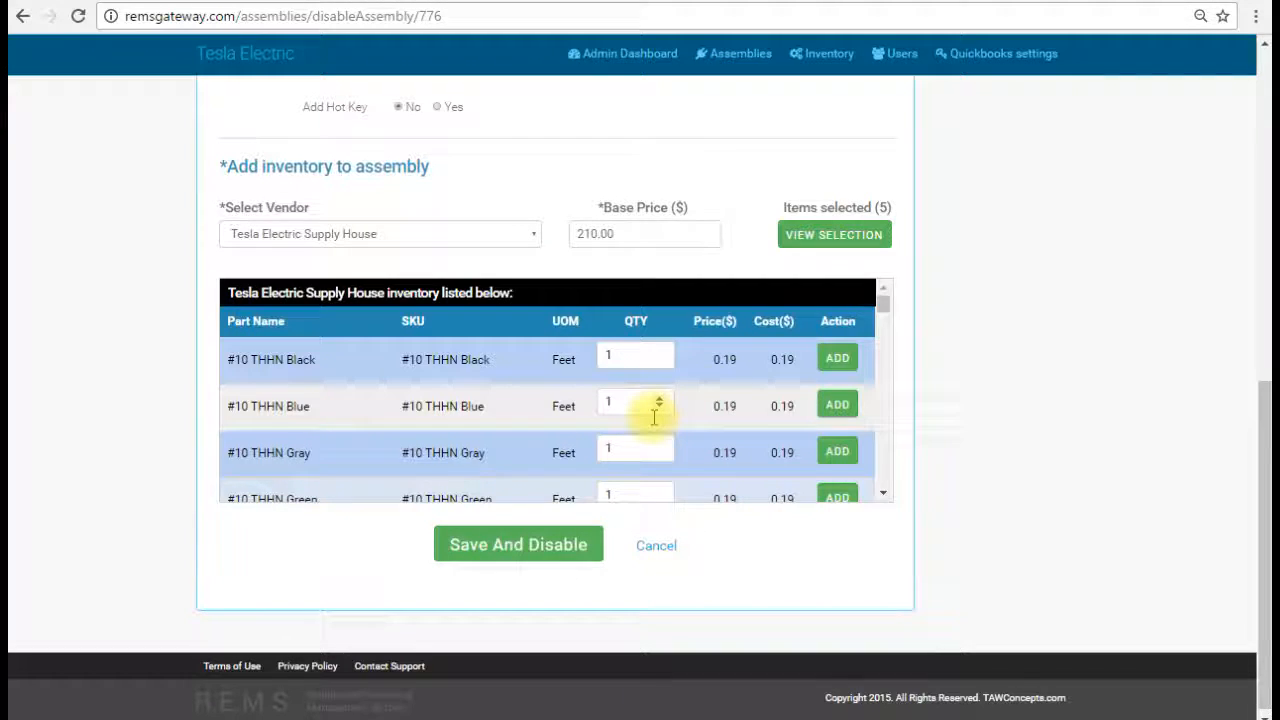
# - Try the Yes option for adding a legend description and set it back to No
pyautogui.scroll(3, 903, 323)
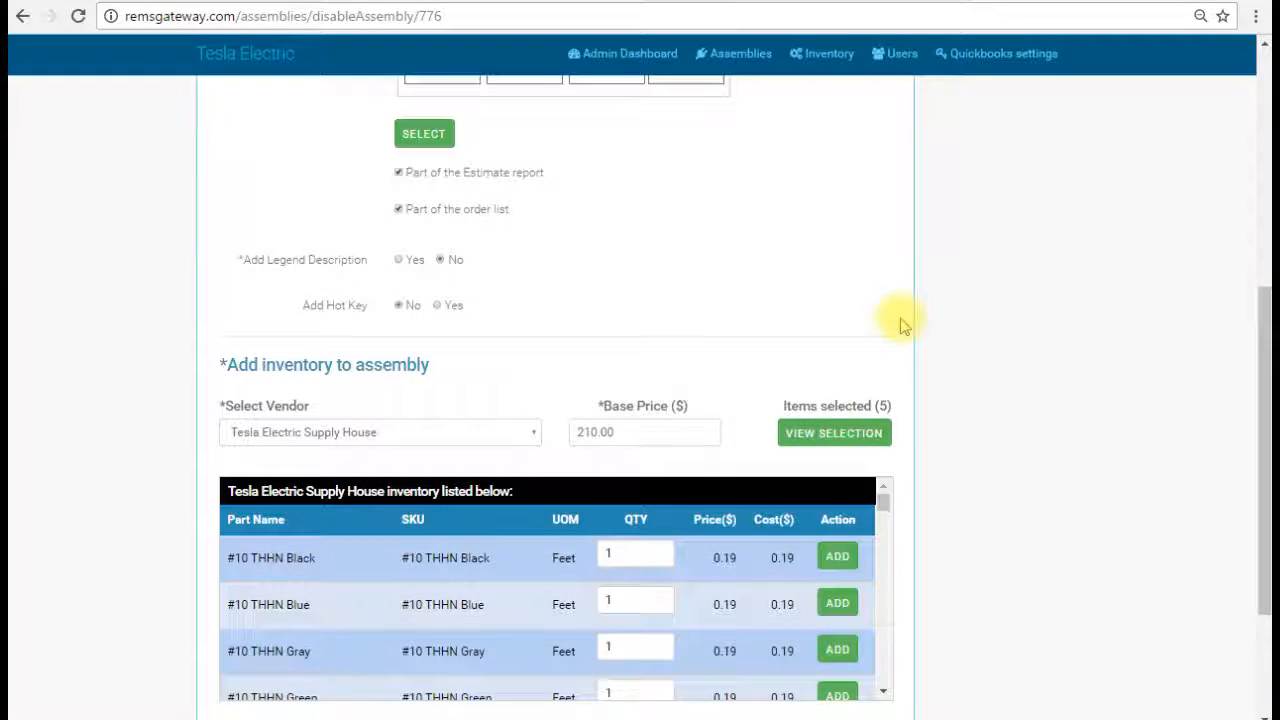
pyautogui.scroll(1, 478, 490)
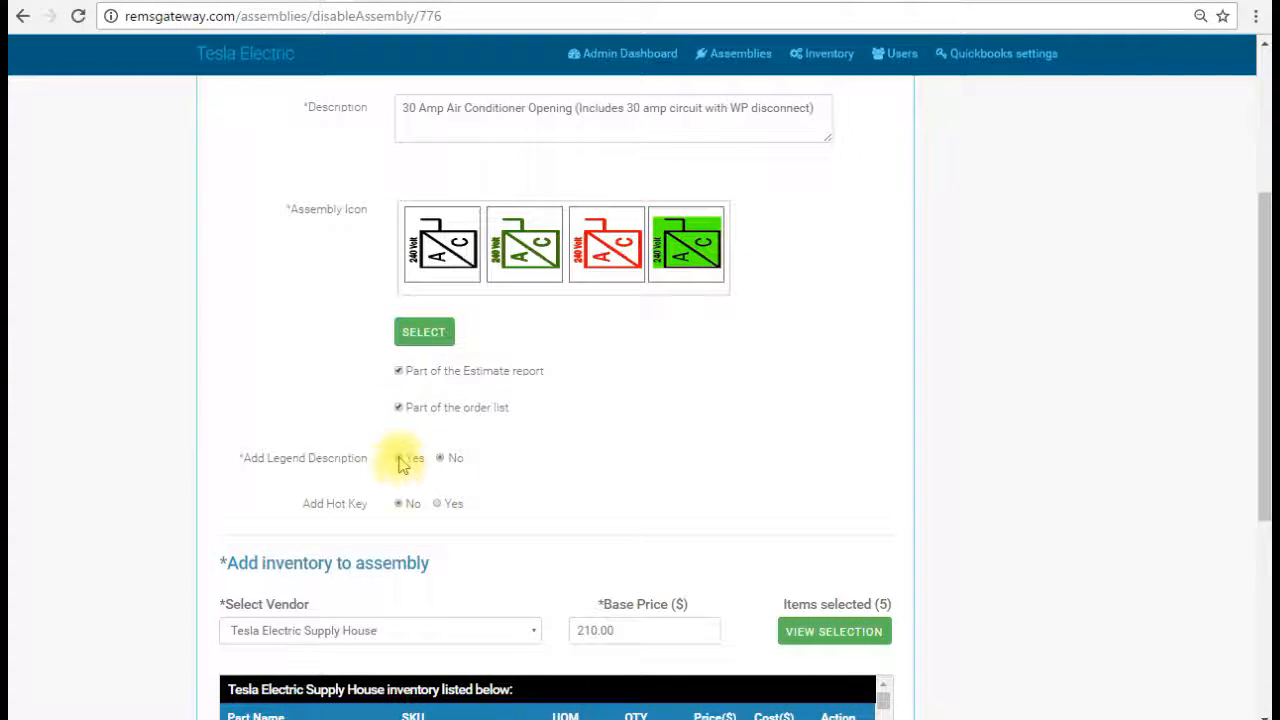
pyautogui.click(399, 460)
pyautogui.click(441, 458)
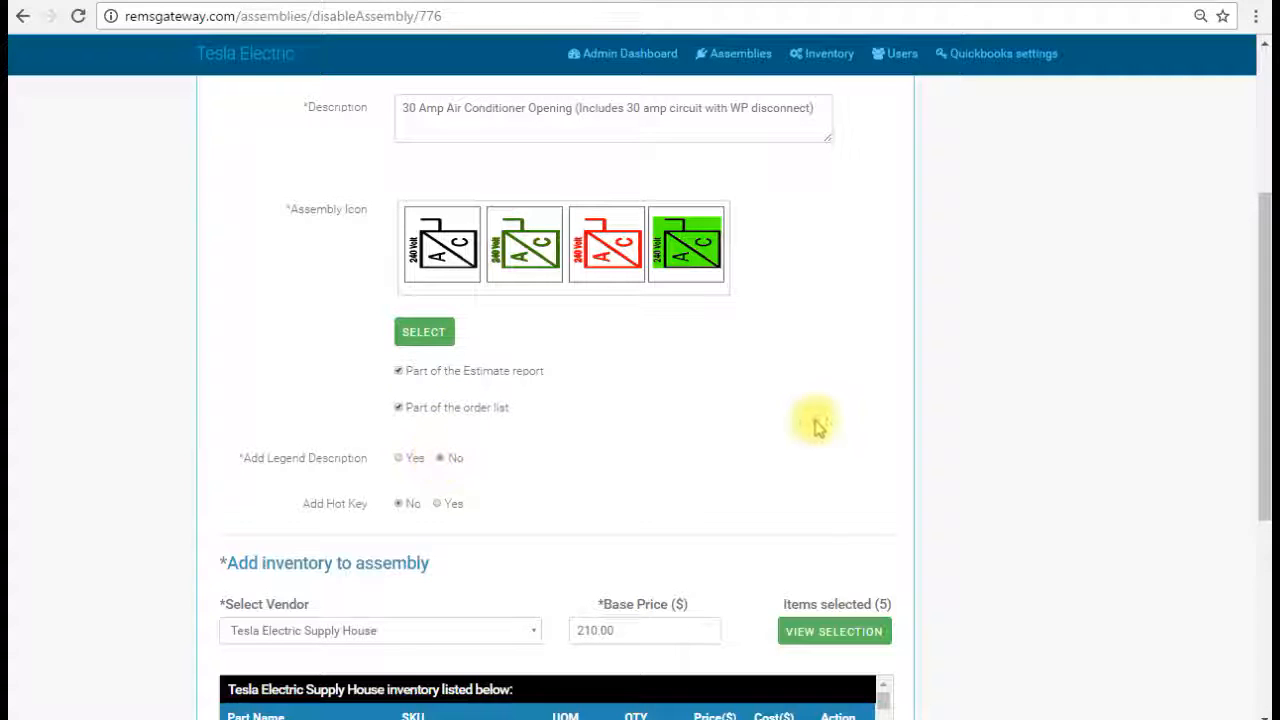
# - Recheck the edit form's assembly type, name, category, description, icons, and report and order list options
pyautogui.scroll(4, 814, 423)
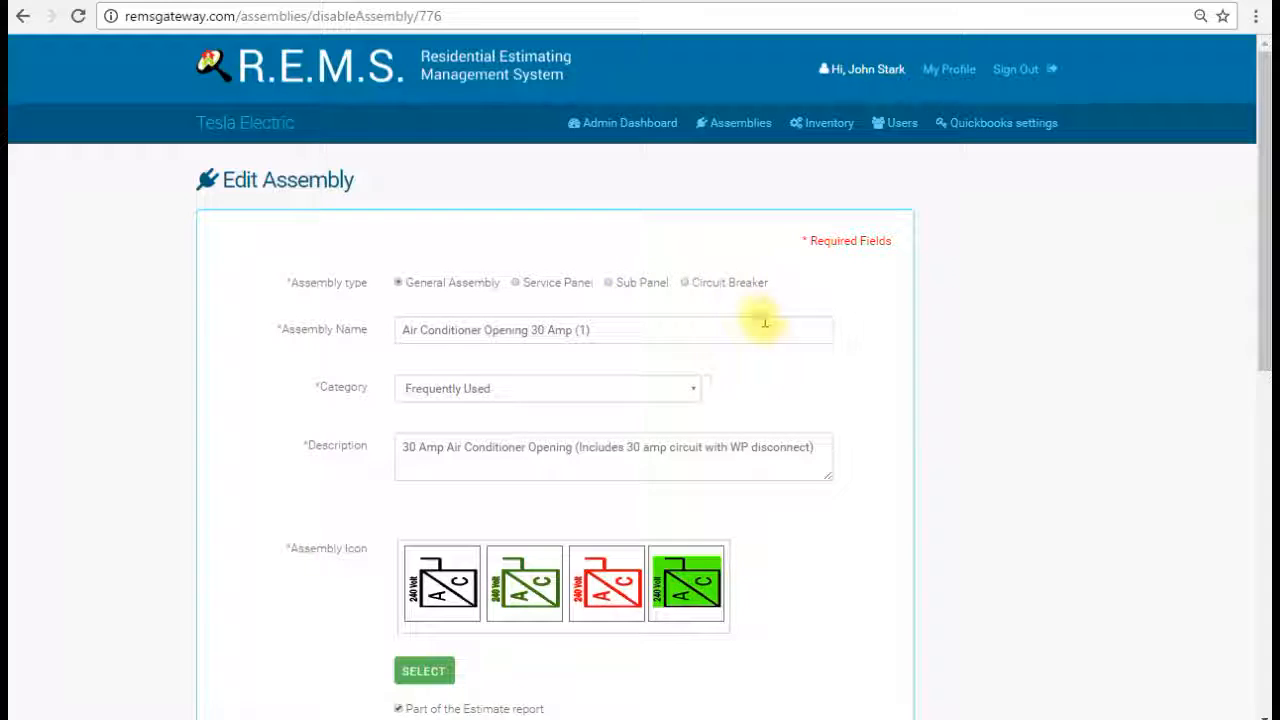
pyautogui.scroll(-2, 830, 525)
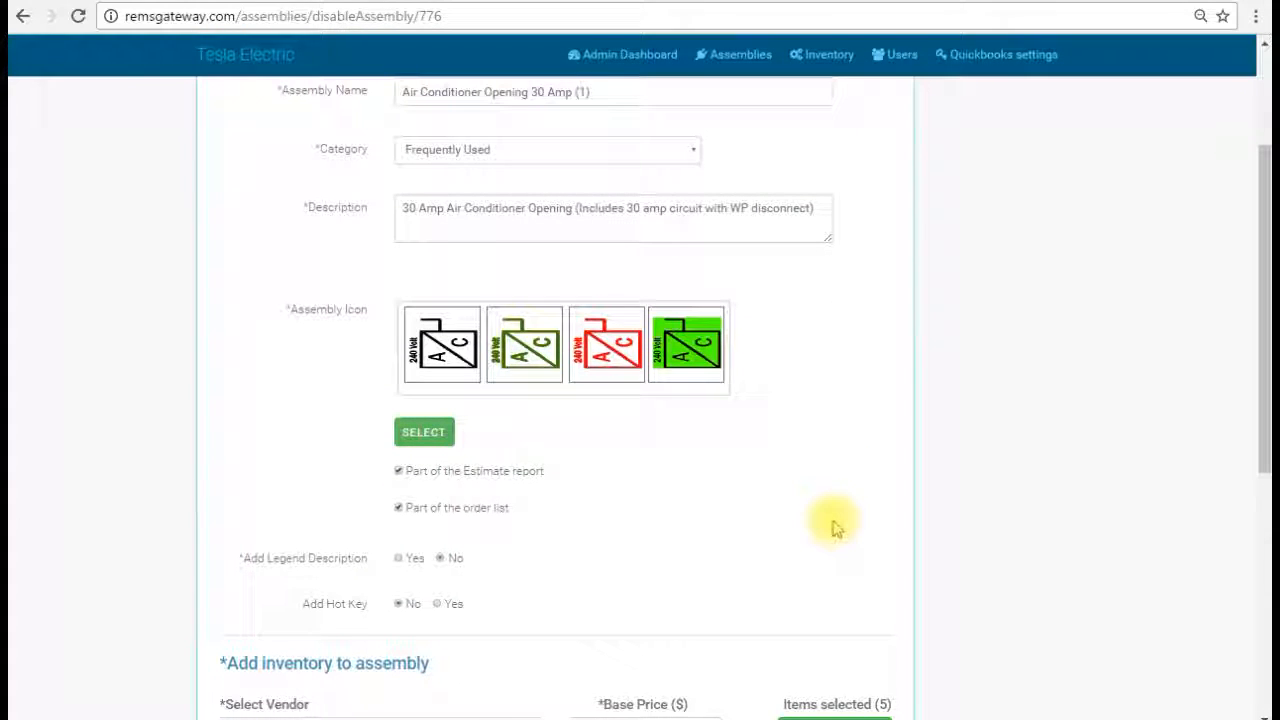
pyautogui.scroll(-2, 834, 527)
pyautogui.scroll(3, 834, 525)
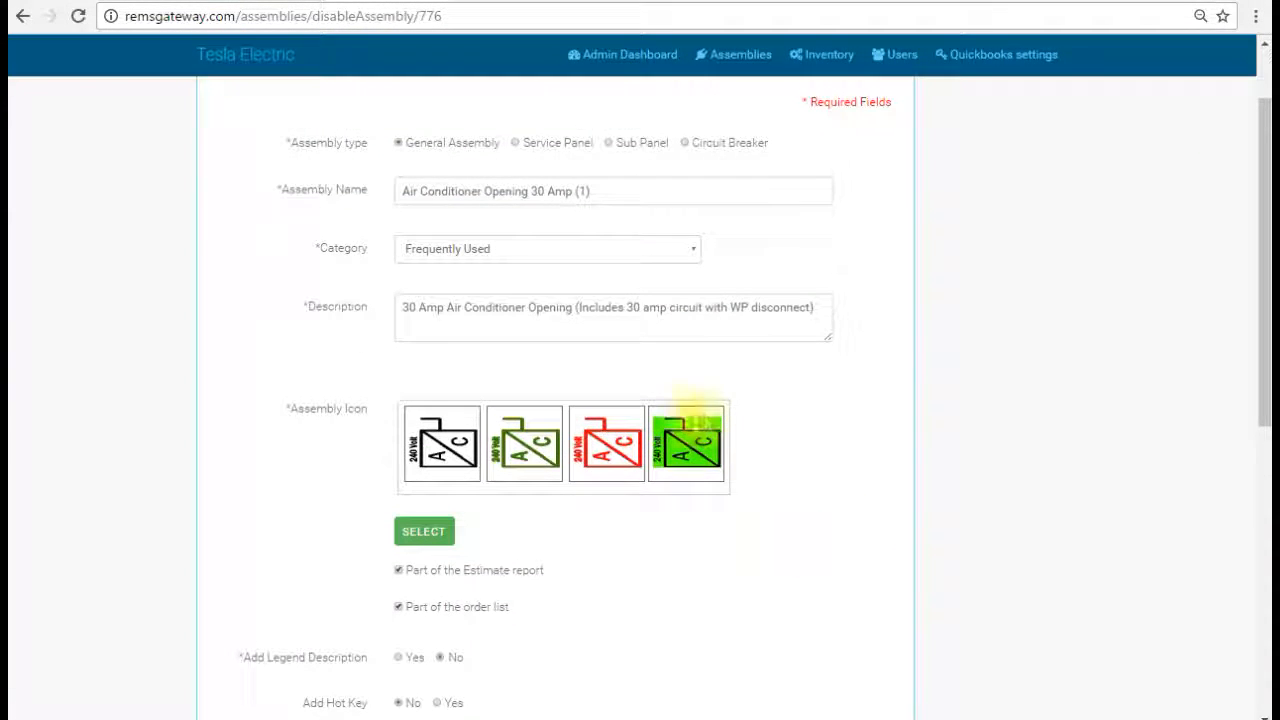
pyautogui.scroll(-2, 920, 408)
pyautogui.scroll(1, 920, 408)
pyautogui.scroll(-2, 920, 408)
pyautogui.scroll(-2, 918, 408)
pyautogui.scroll(4, 918, 408)
pyautogui.scroll(2, 905, 406)
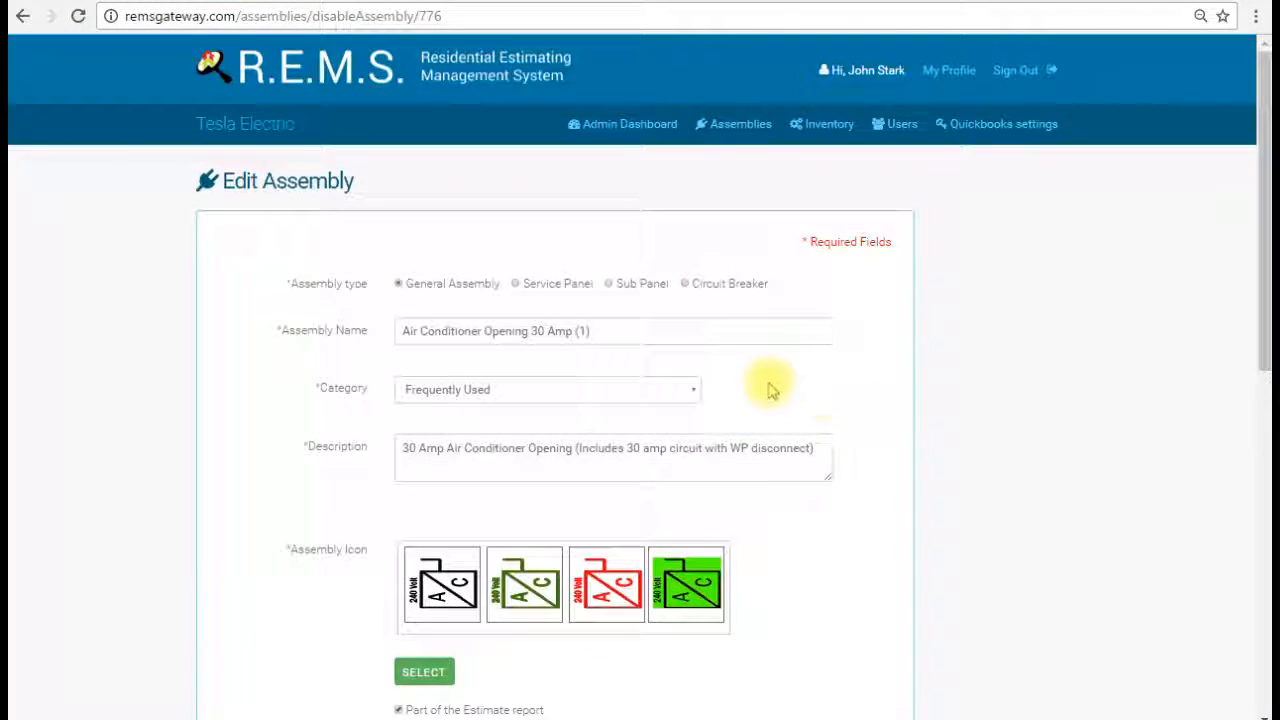
# - Review the copied assembly's edit form once more, from its name and icons to the base price, vendor inventory and saving options
pyautogui.scroll(-5, 766, 386)
pyautogui.scroll(-2, 743, 438)
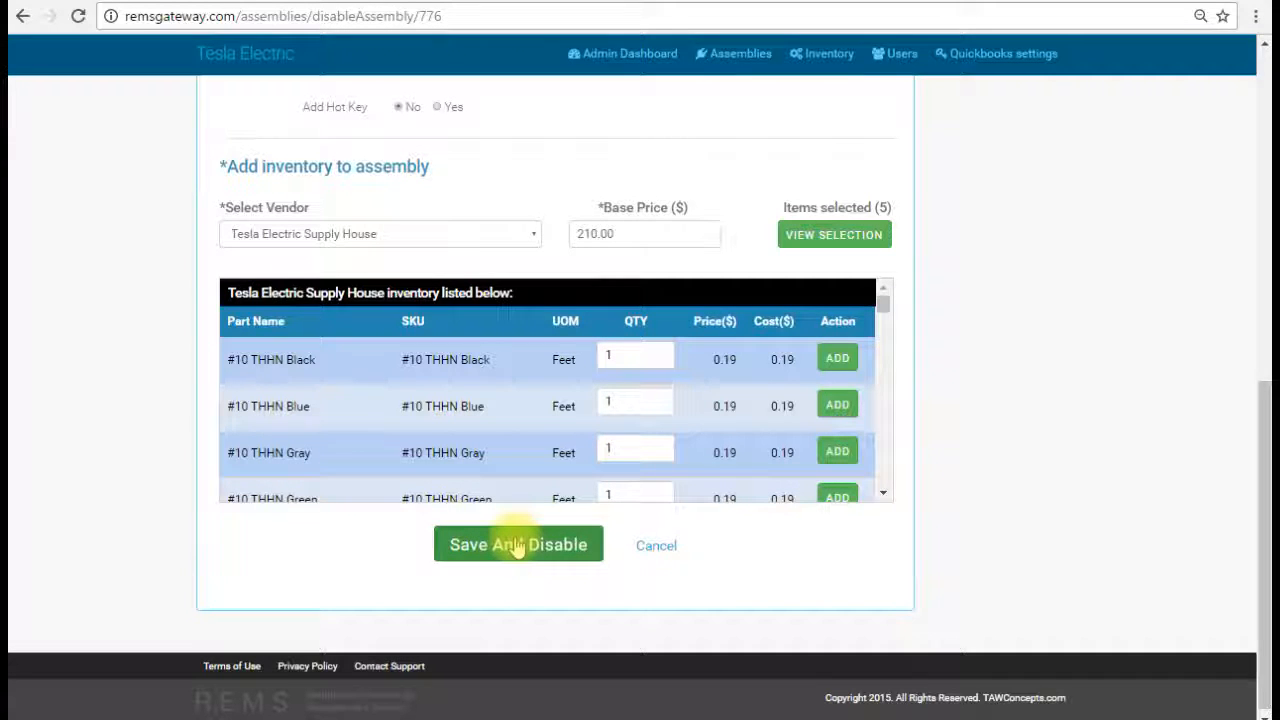
pyautogui.scroll(3, 1078, 350)
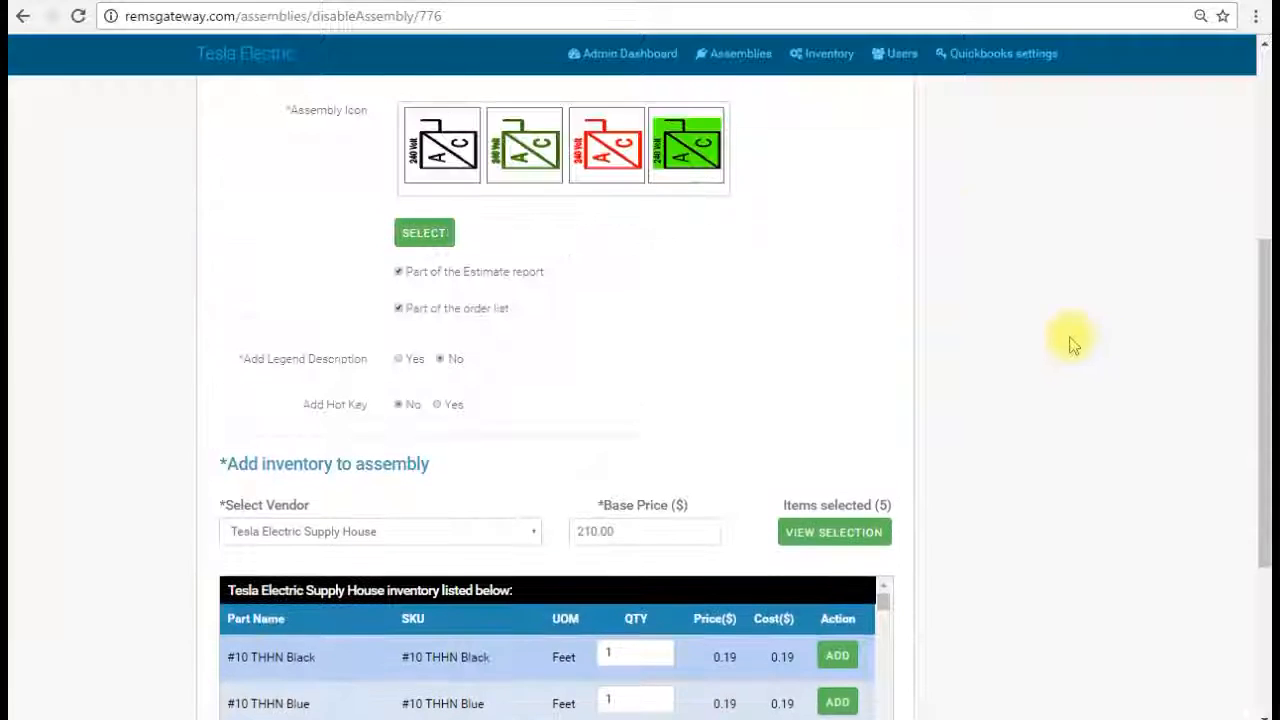
pyautogui.scroll(5, 863, 243)
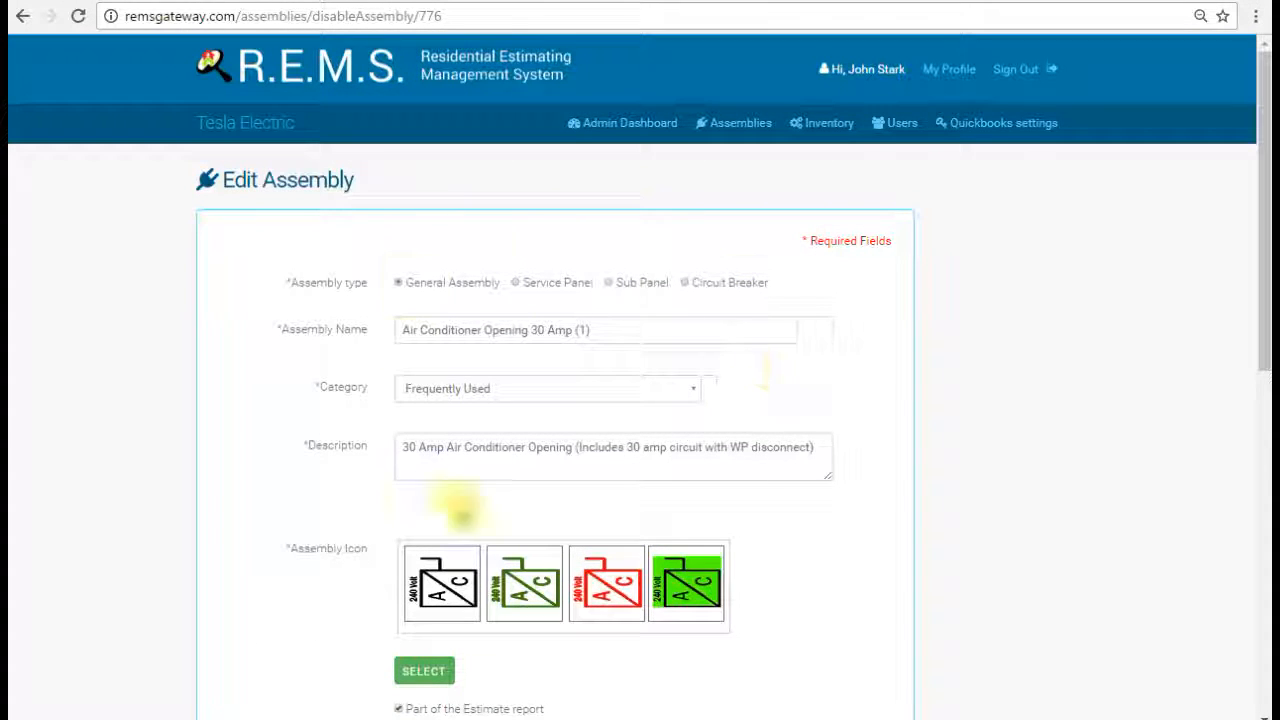
pyautogui.scroll(-3, 890, 445)
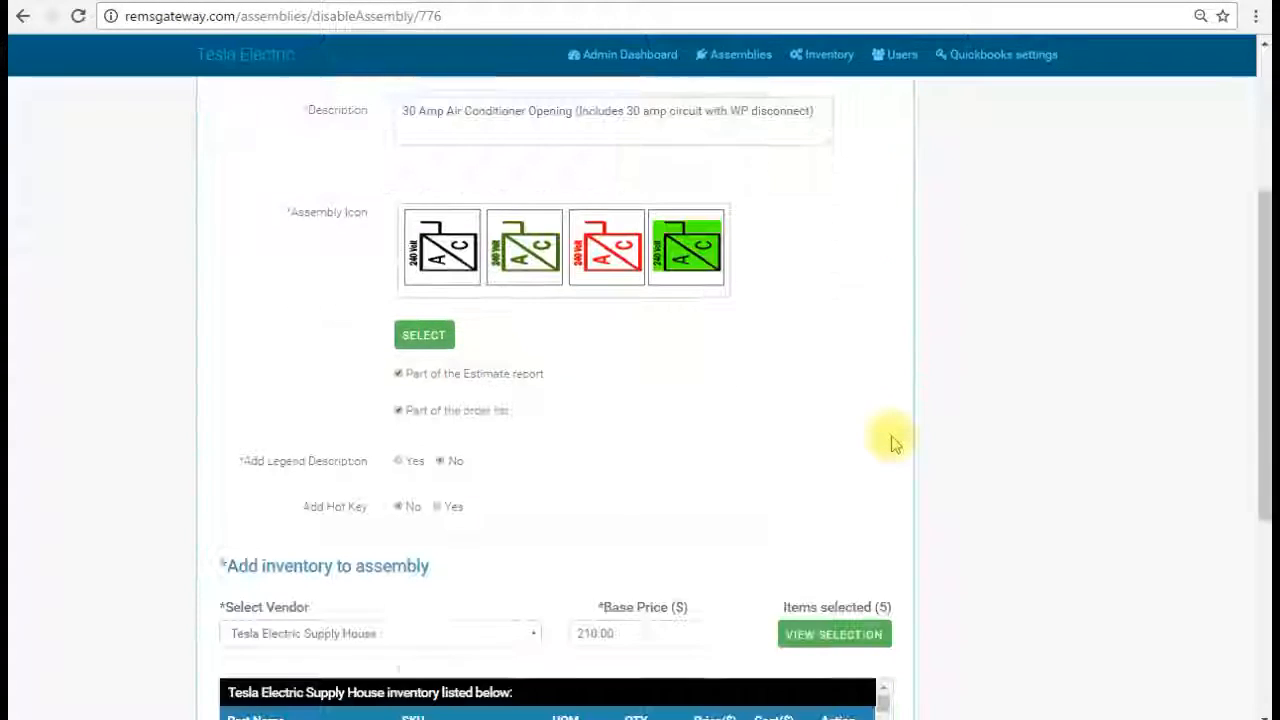
pyautogui.scroll(-4, 895, 445)
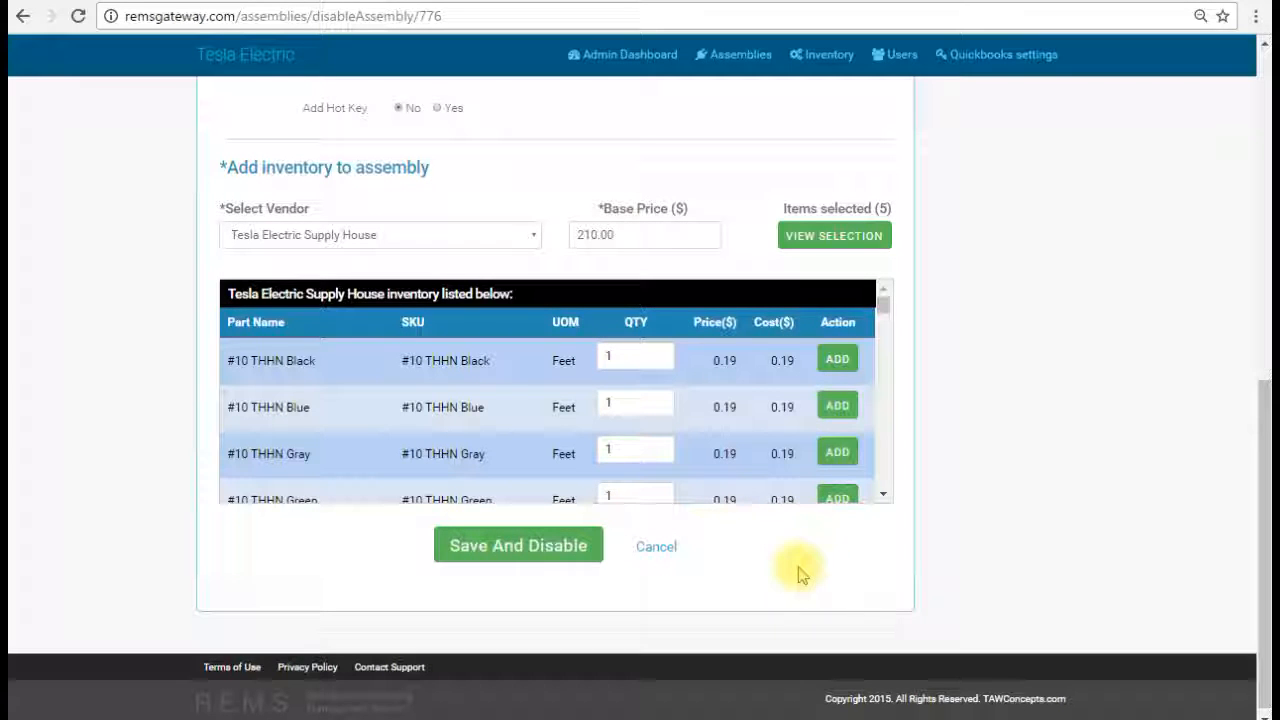
pyautogui.scroll(7, 966, 521)
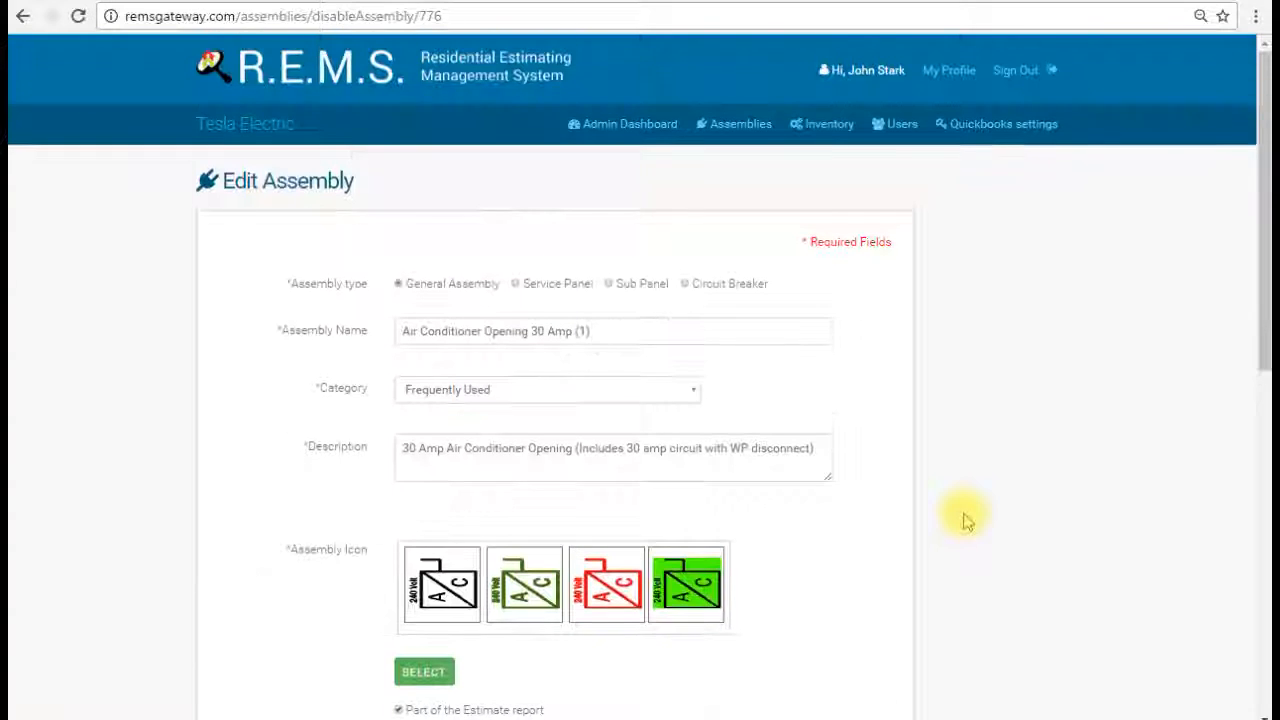
pyautogui.scroll(-4, 960, 510)
pyautogui.scroll(2, 948, 486)
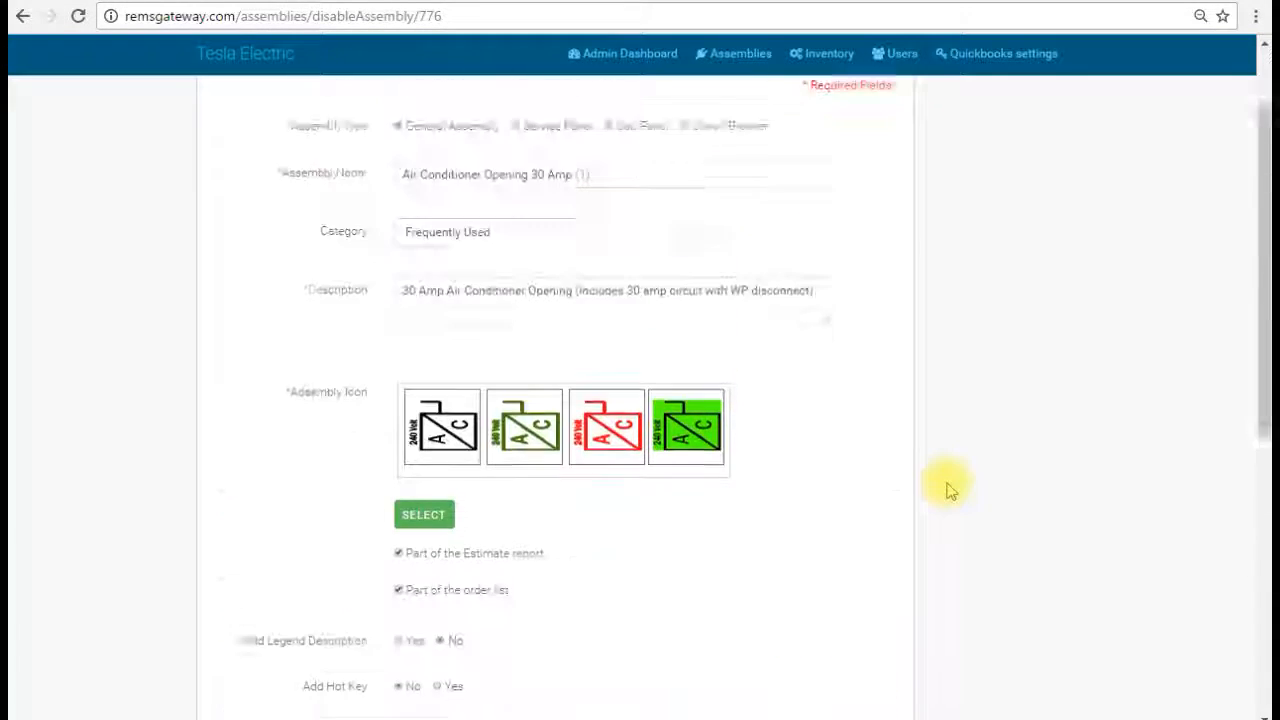
pyautogui.scroll(2, 948, 489)
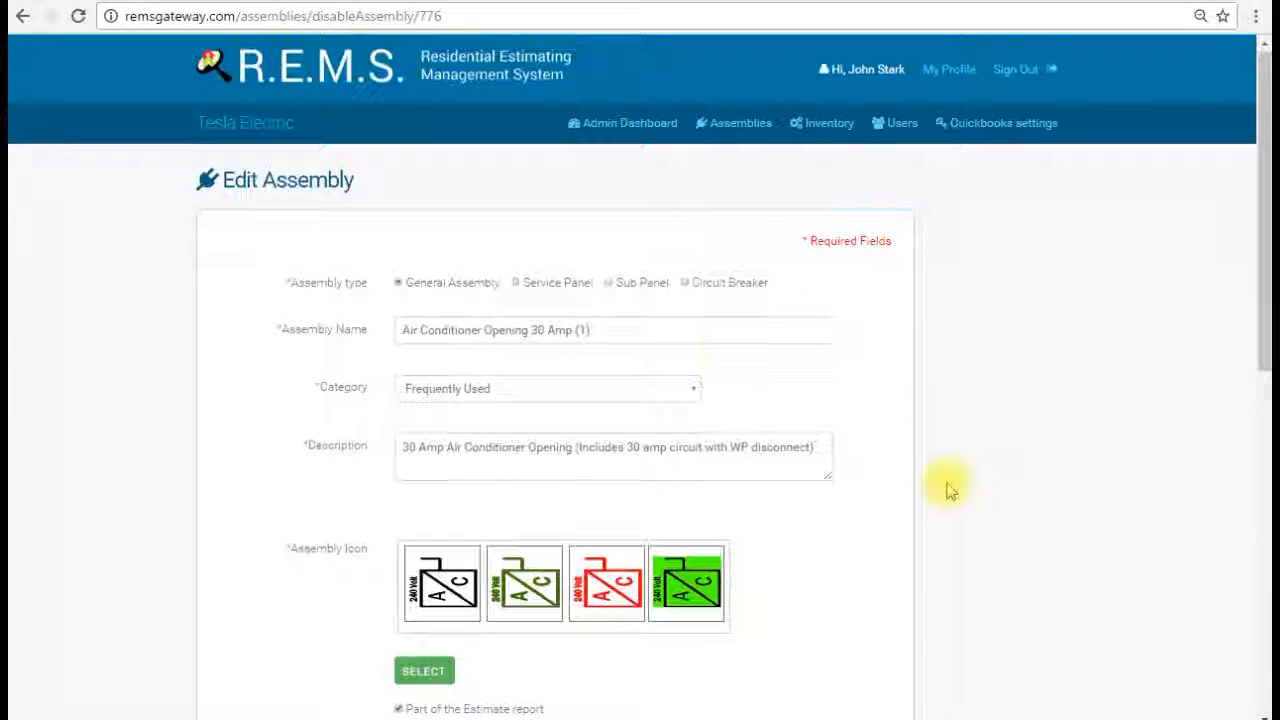
# - Rename the copied assembly Air Conditioner Opening 30 Amp (2), then save it and disable the original
pyautogui.click(646, 328)
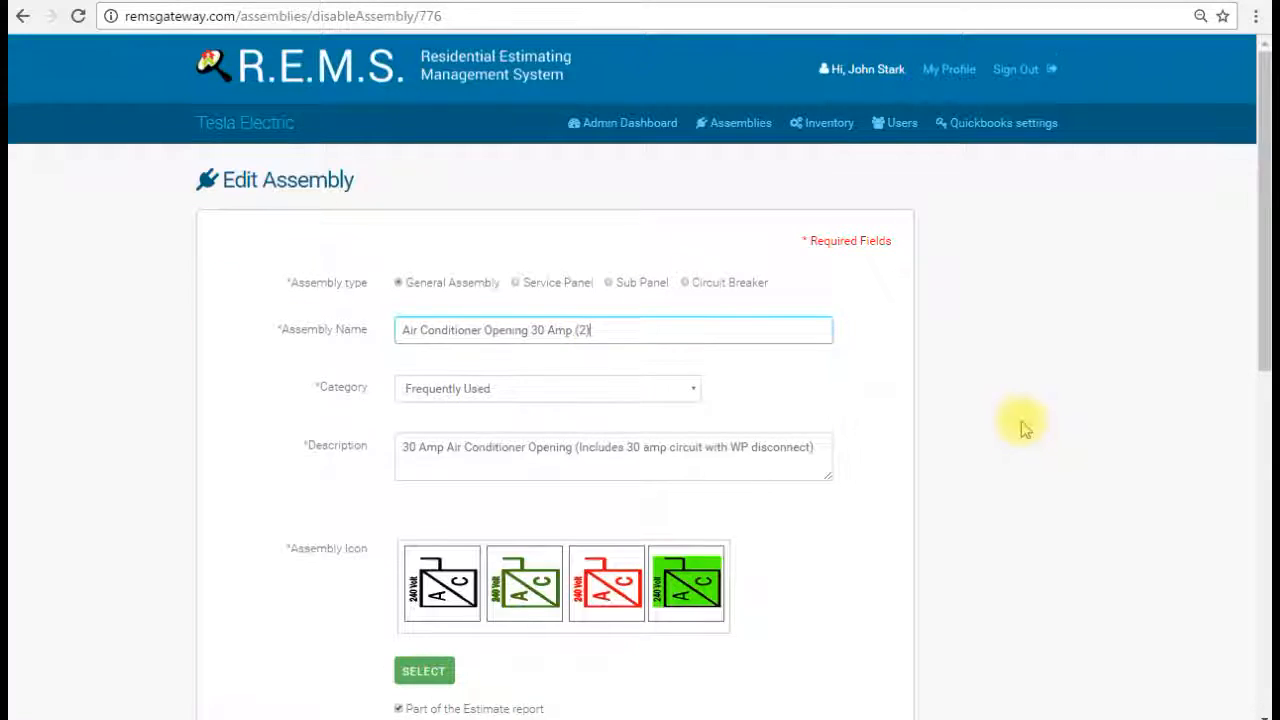
pyautogui.scroll(-7, 871, 509)
pyautogui.scroll(-1, 1000, 510)
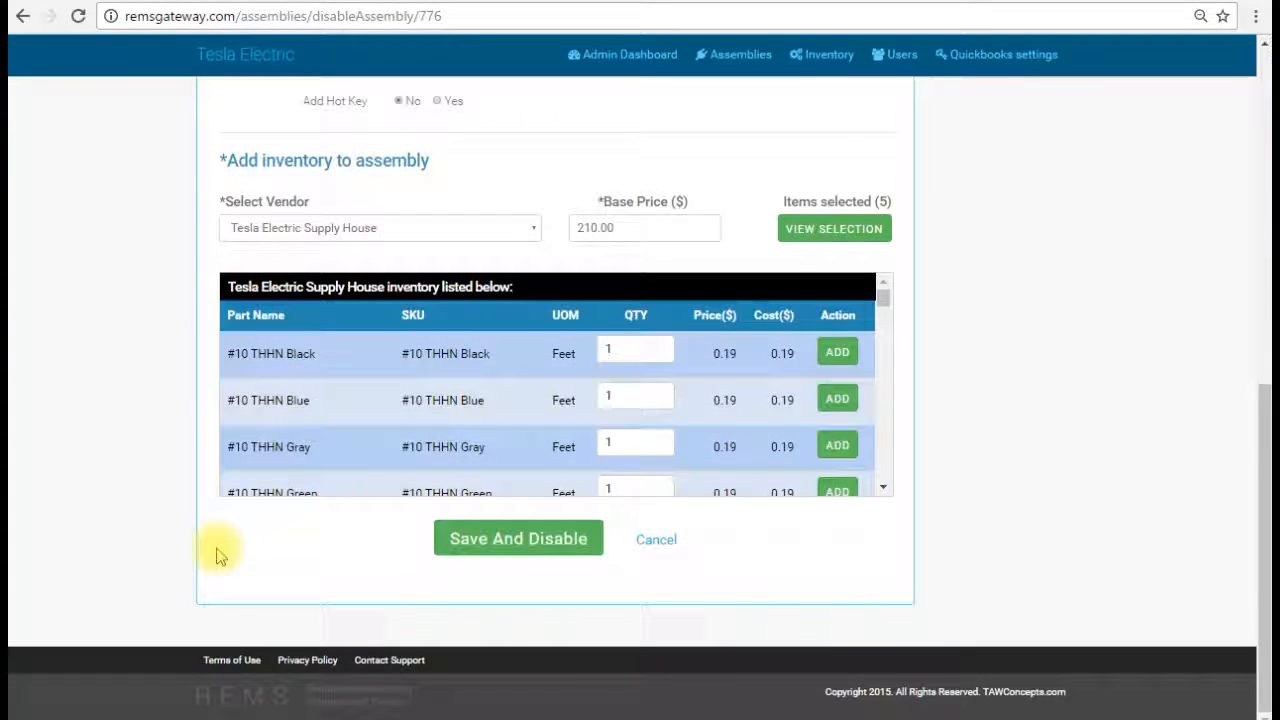
pyautogui.click(531, 550)
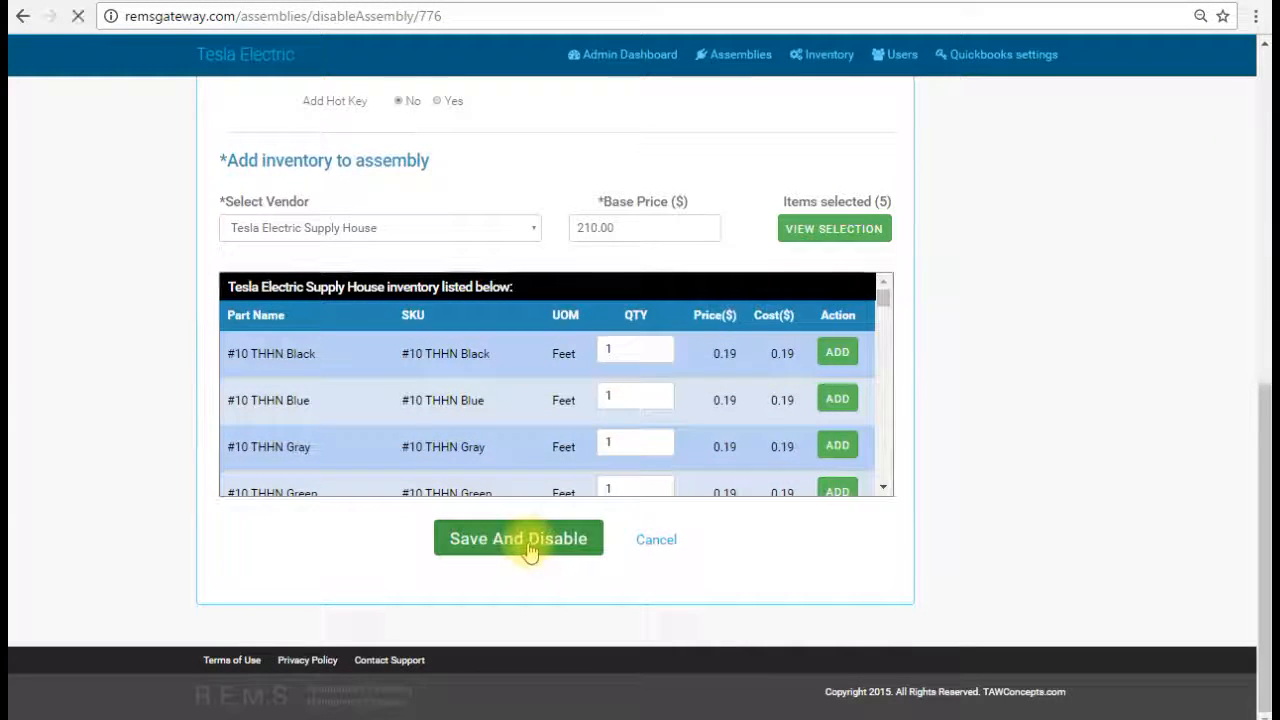
# - Open the details of the new air conditioner assembly from the final page of the assembly list
pyautogui.scroll(-3, 1171, 380)
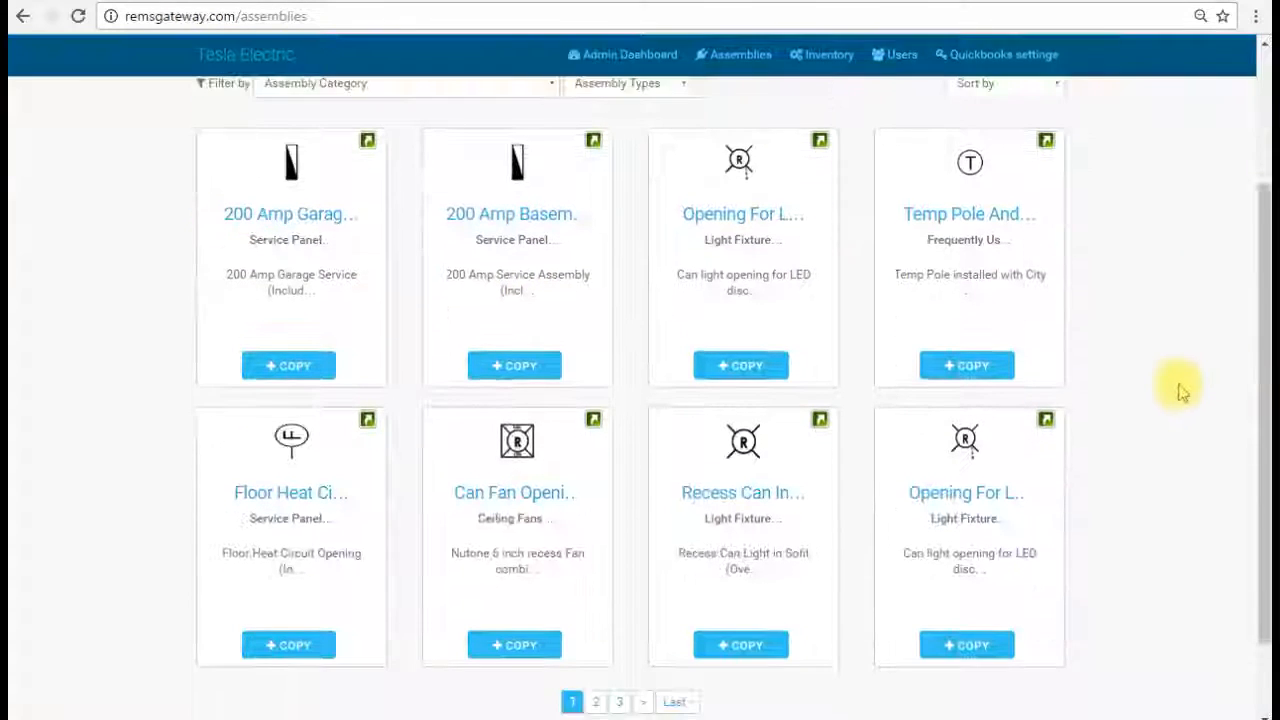
pyautogui.click(680, 600)
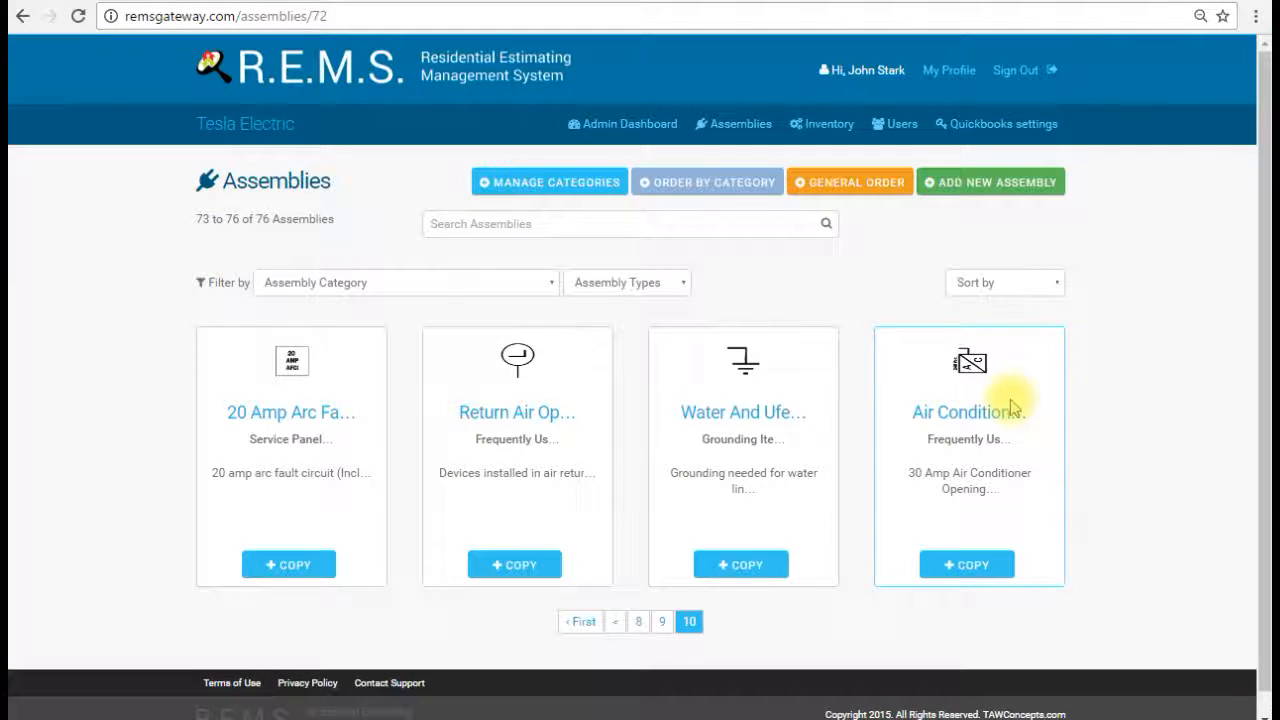
pyautogui.click(960, 420)
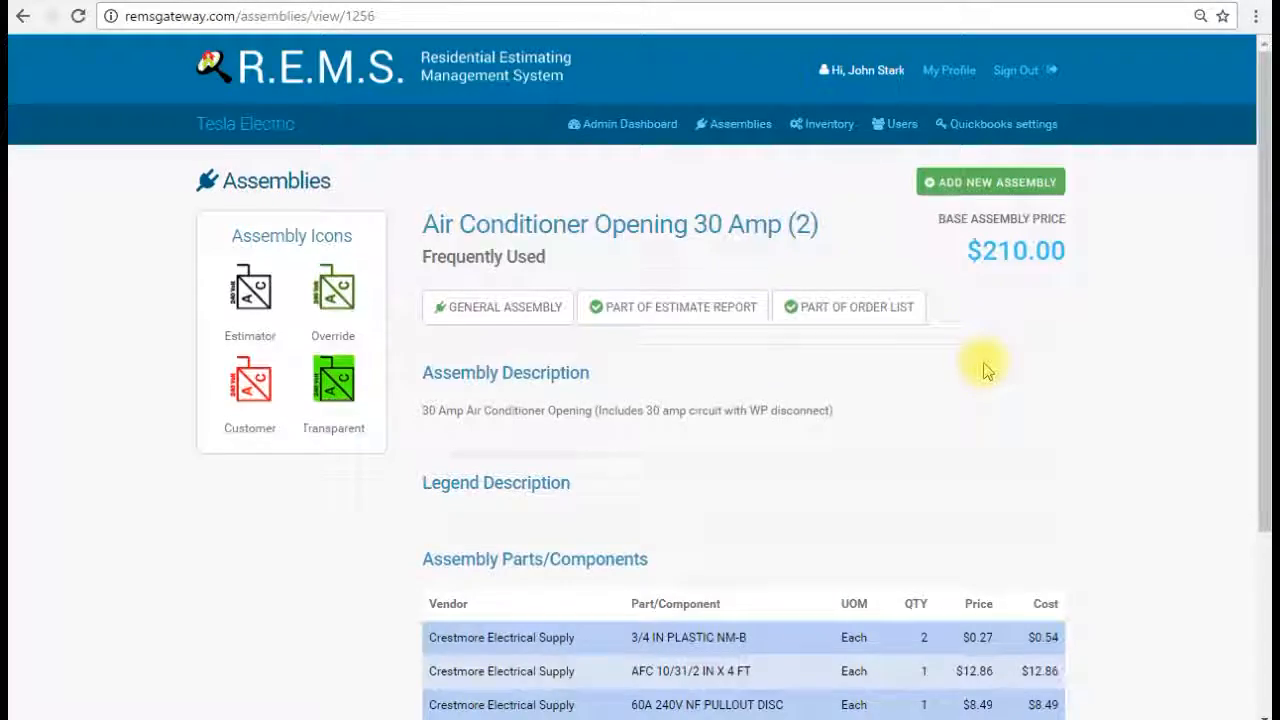
# - Examine the new assembly's name, icons, base price, description and parts table with the component costs
pyautogui.scroll(-3, 980, 363)
pyautogui.scroll(3, 1107, 380)
pyautogui.scroll(-3, 1107, 380)
pyautogui.scroll(3, 1107, 380)
pyautogui.scroll(-3, 1107, 380)
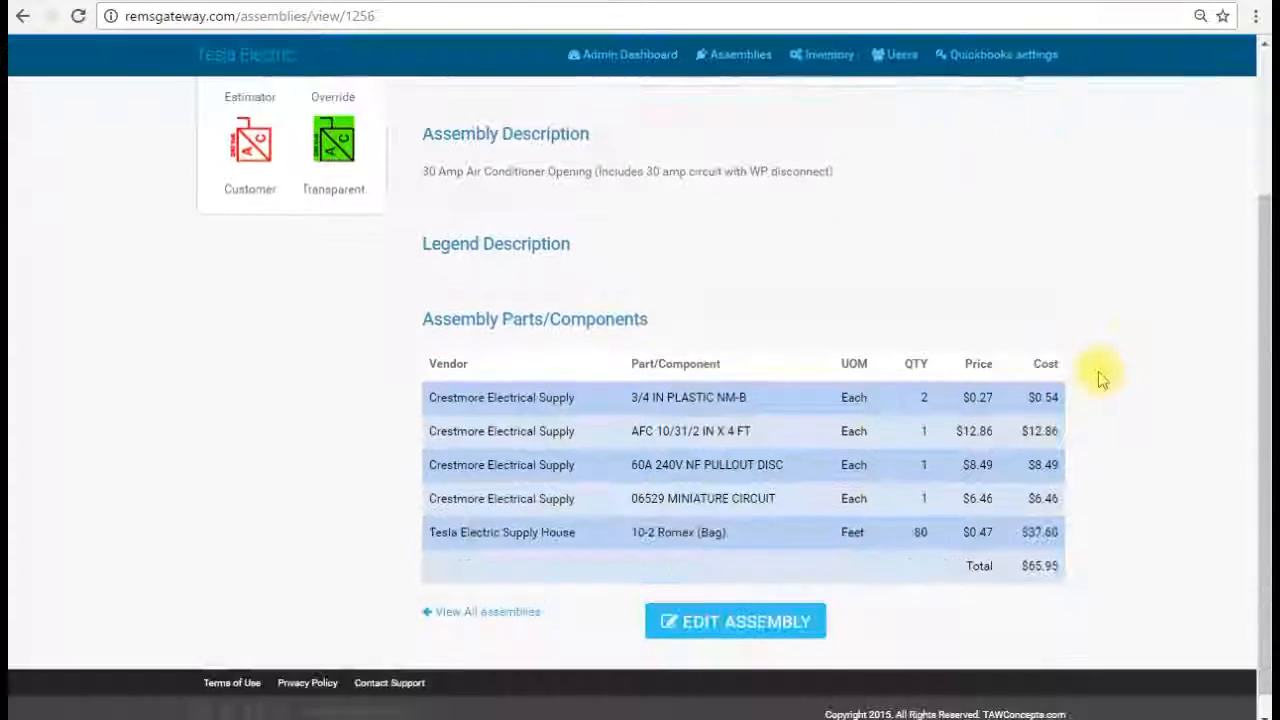
pyautogui.scroll(3, 1105, 380)
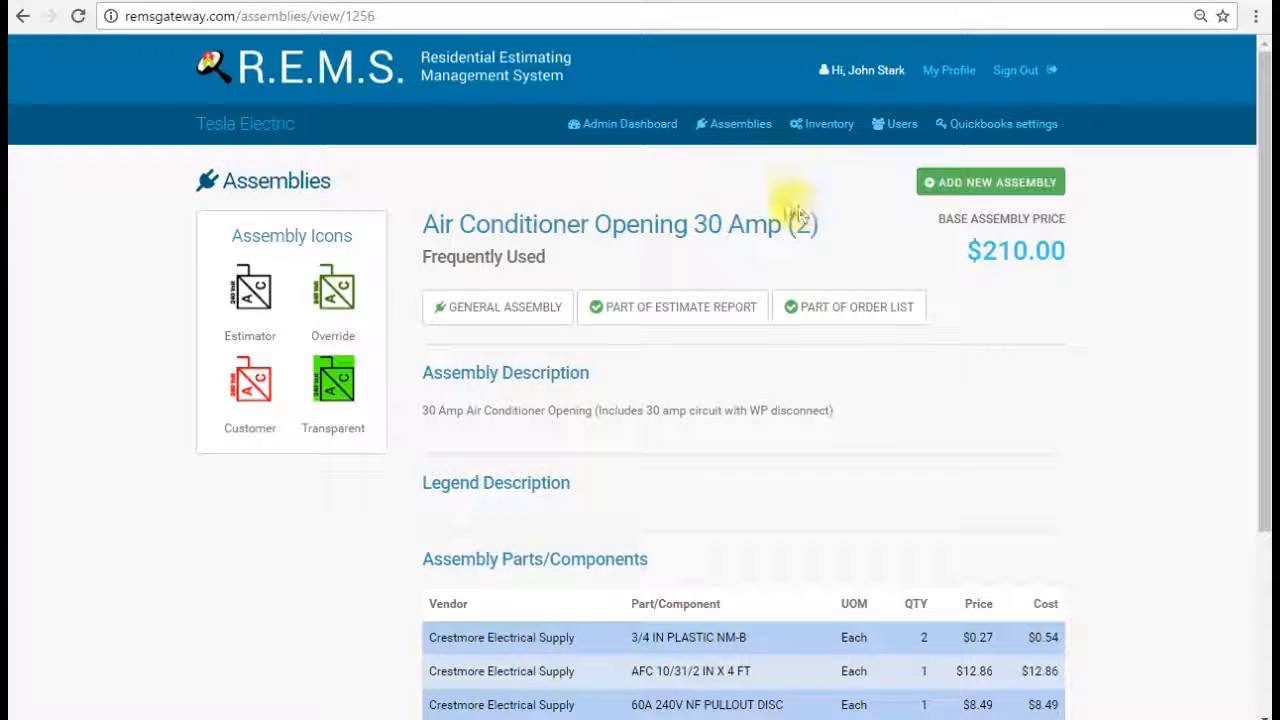
pyautogui.scroll(-3, 1005, 375)
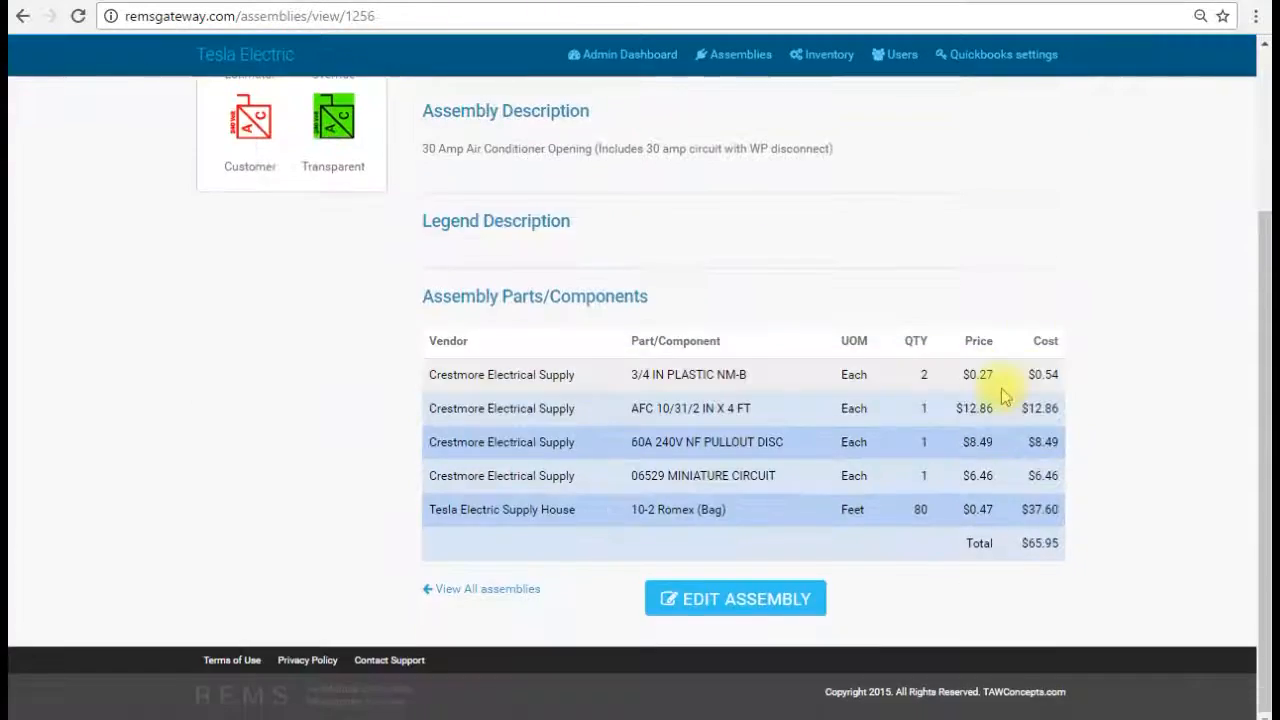
pyautogui.scroll(3, 1057, 371)
# - Return to the full assembly list and browse its entries
pyautogui.click(740, 123)
pyautogui.scroll(-1, 1010, 350)
pyautogui.scroll(-2, 1060, 350)
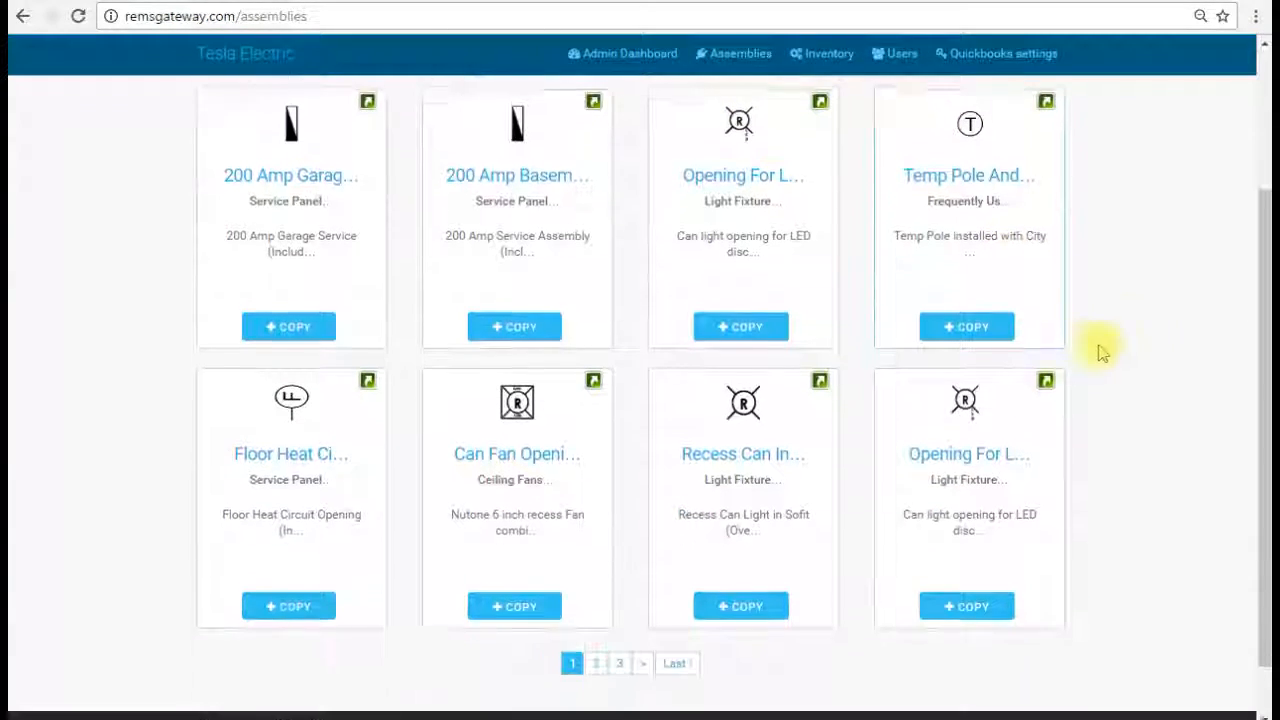
pyautogui.scroll(3, 1129, 349)
pyautogui.scroll(-3, 1133, 354)
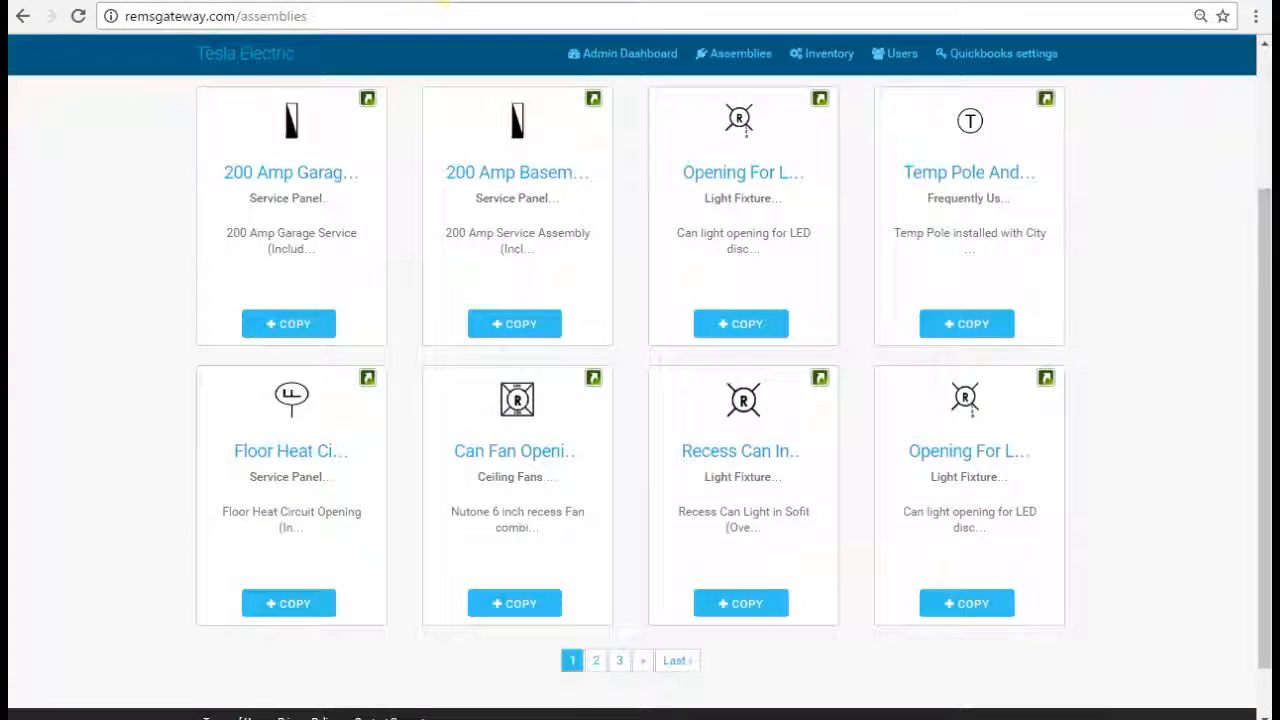
pyautogui.click(594, 660)
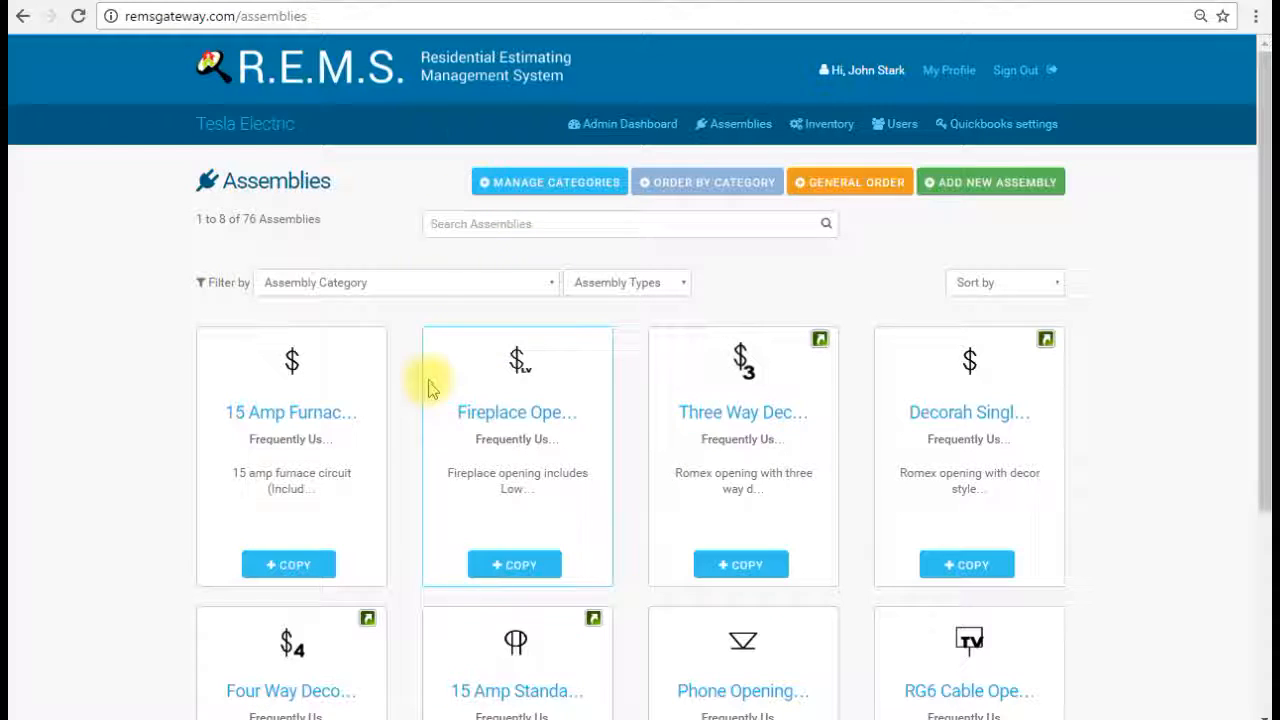
# - Open category management and create a new assembly category named DataComm Items
pyautogui.click(520, 182)
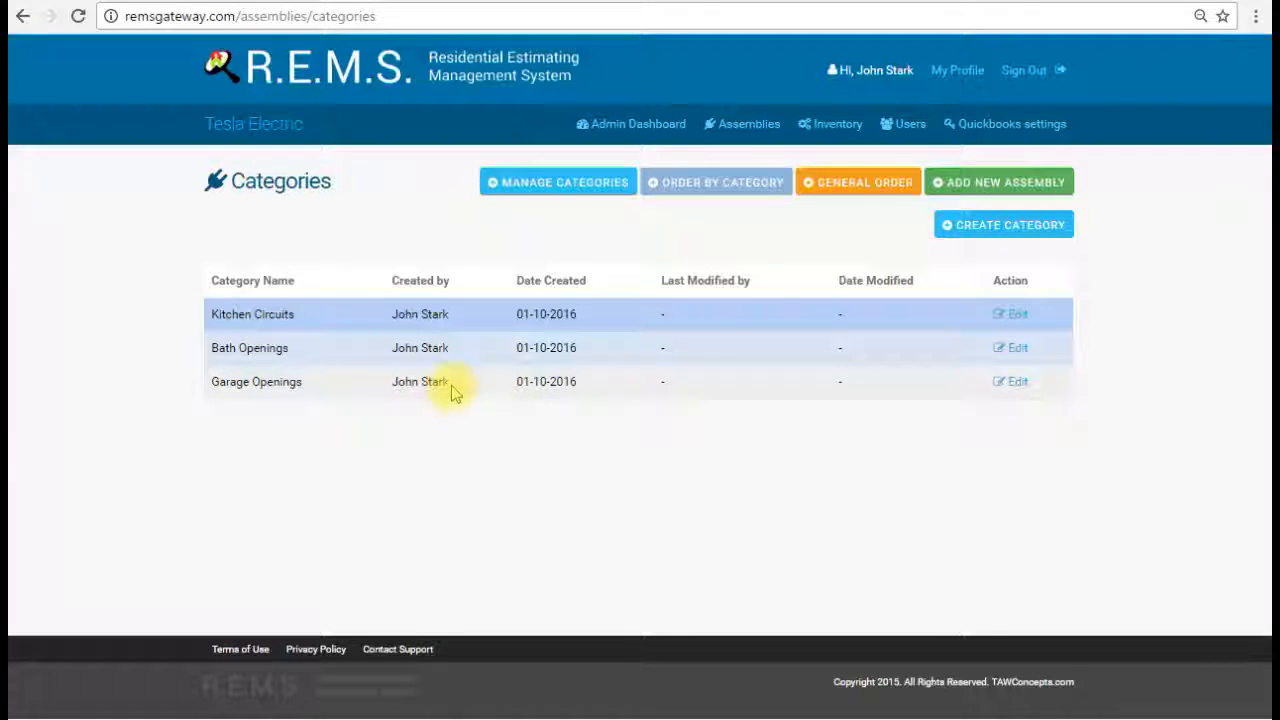
pyautogui.click(983, 238)
pyautogui.click(654, 323)
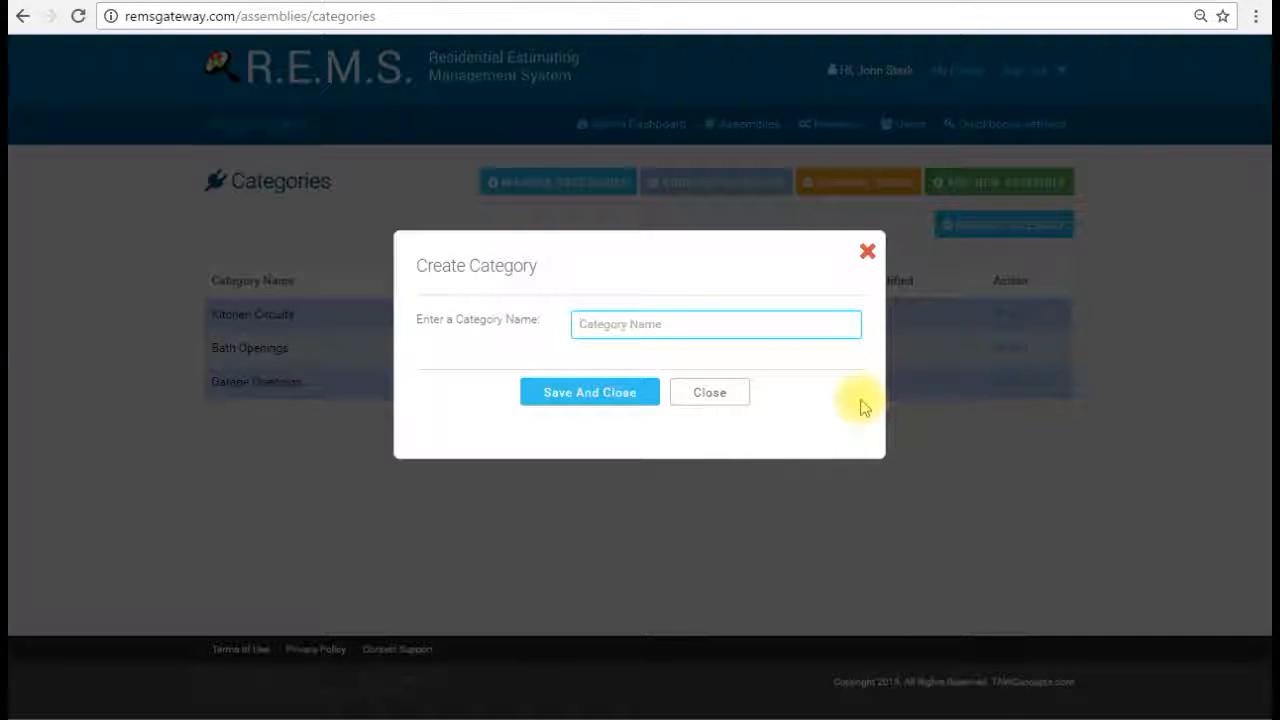
pyautogui.write('dt')
pyautogui.press('BackSpace')
pyautogui.press('BackSpace')
pyautogui.press('BackSpace')
pyautogui.write('Dta')
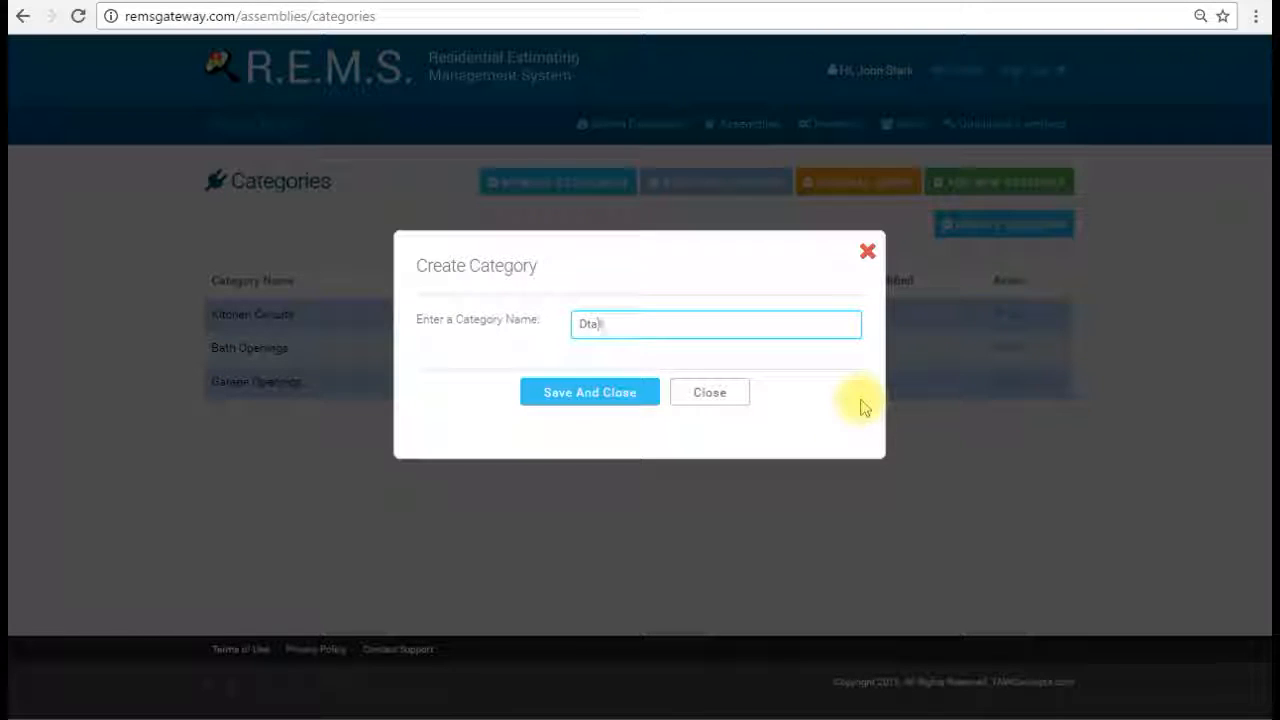
pyautogui.press('BackSpace')
pyautogui.press('BackSpace')
pyautogui.write('ataComm Items')
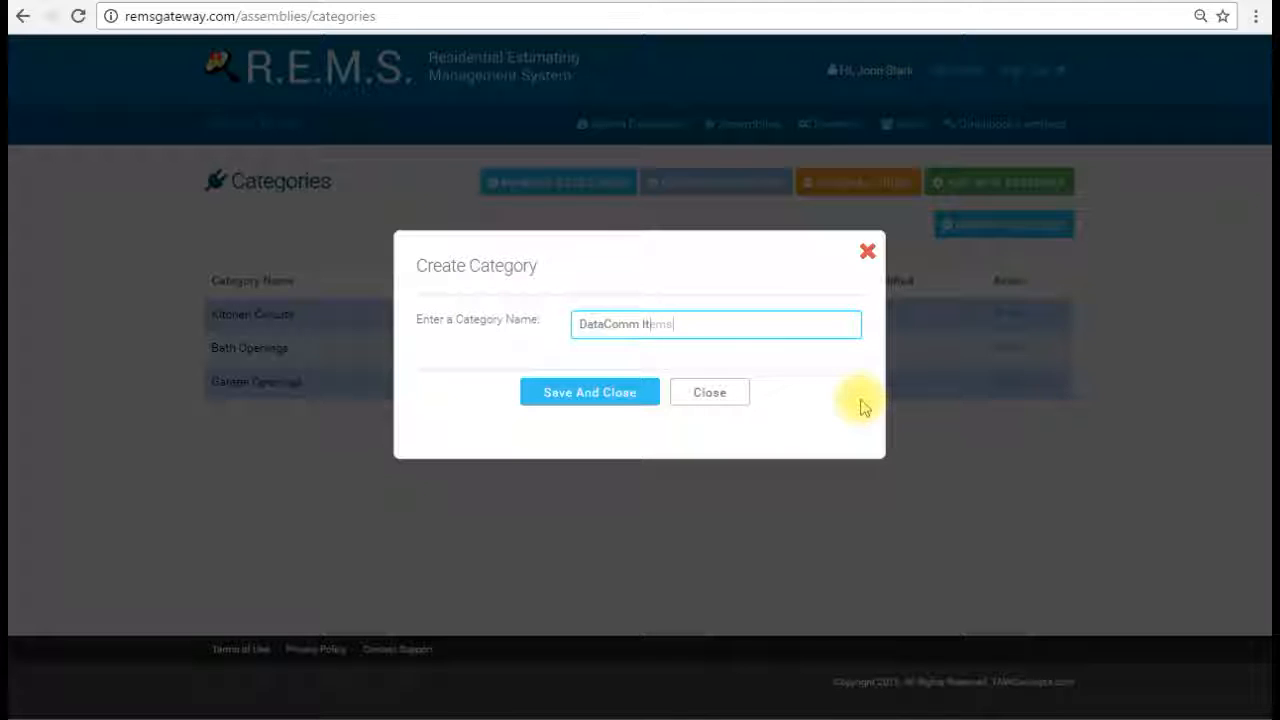
pyautogui.click(590, 393)
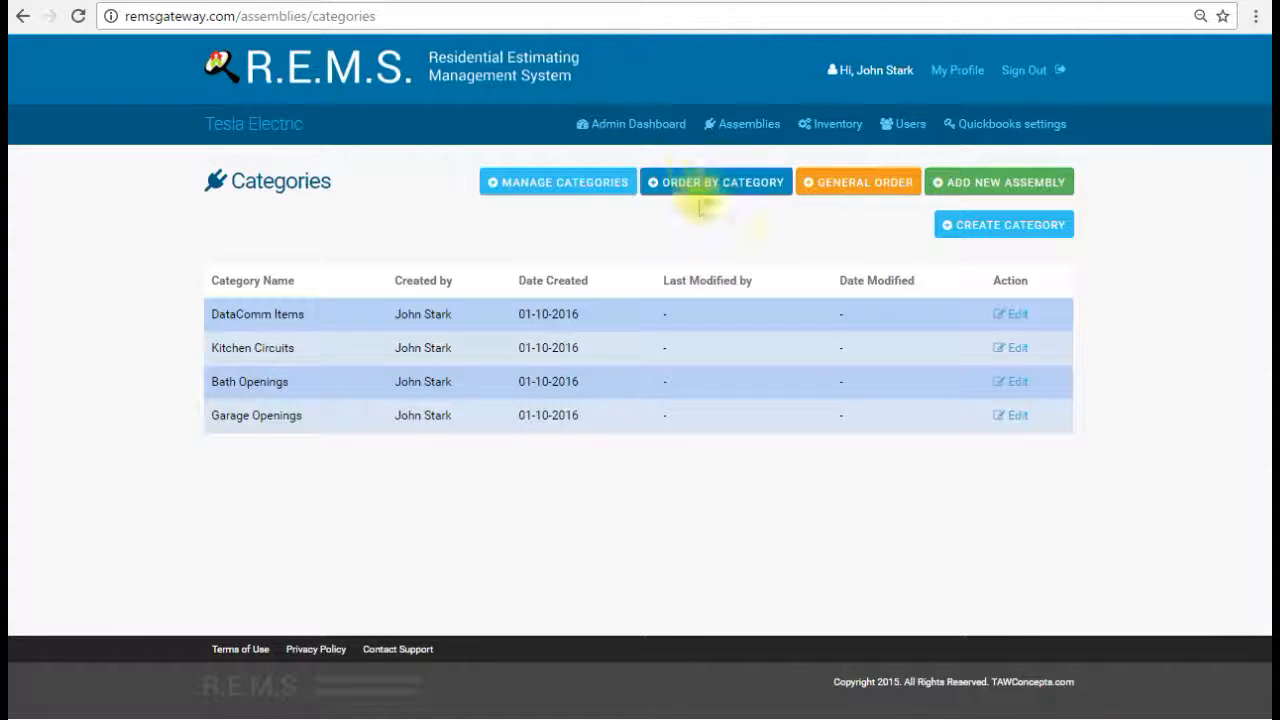
# - Open the ordering of assemblies by category, check which categories can be chosen, and expand the Frequently Used slots
pyautogui.click(691, 182)
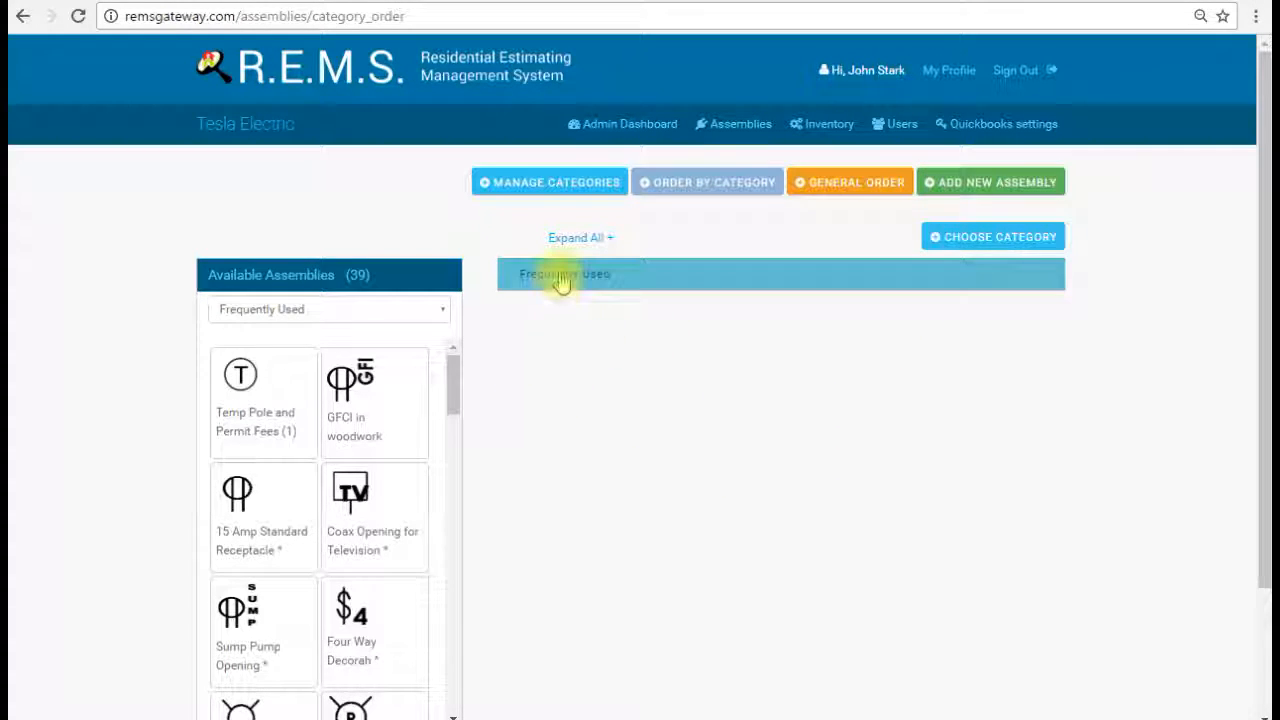
pyautogui.click(982, 240)
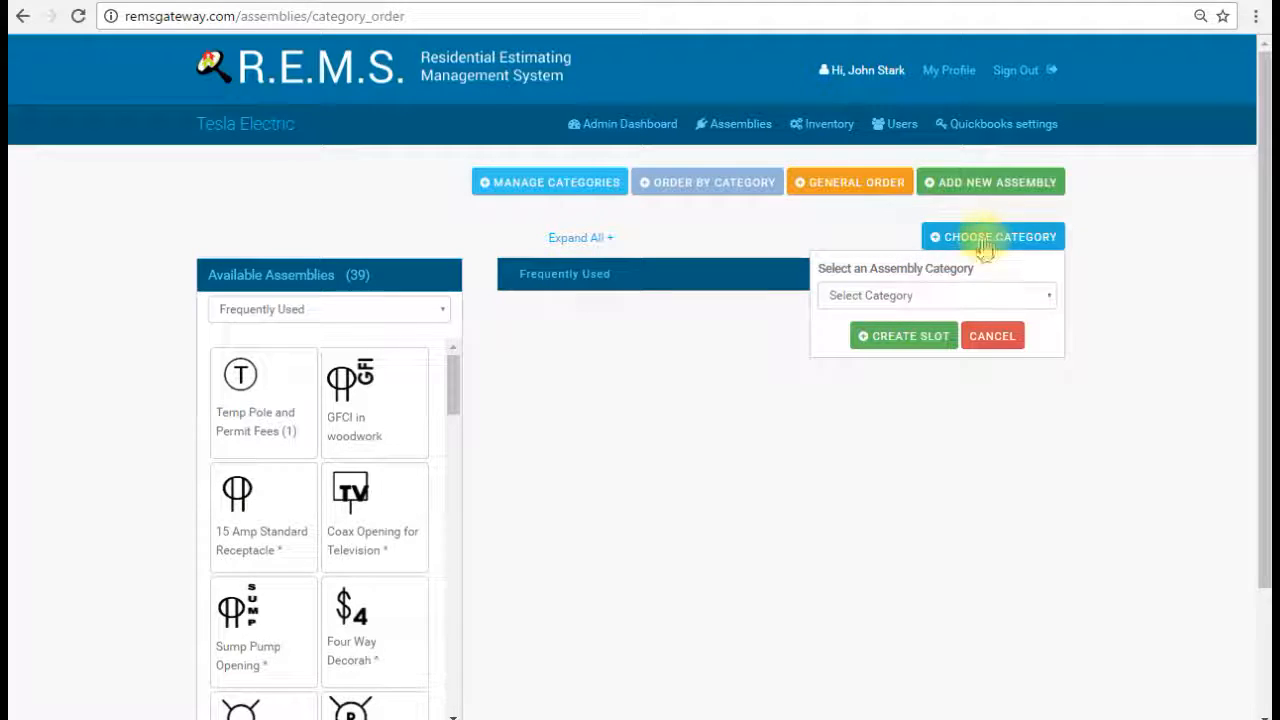
pyautogui.click(1048, 296)
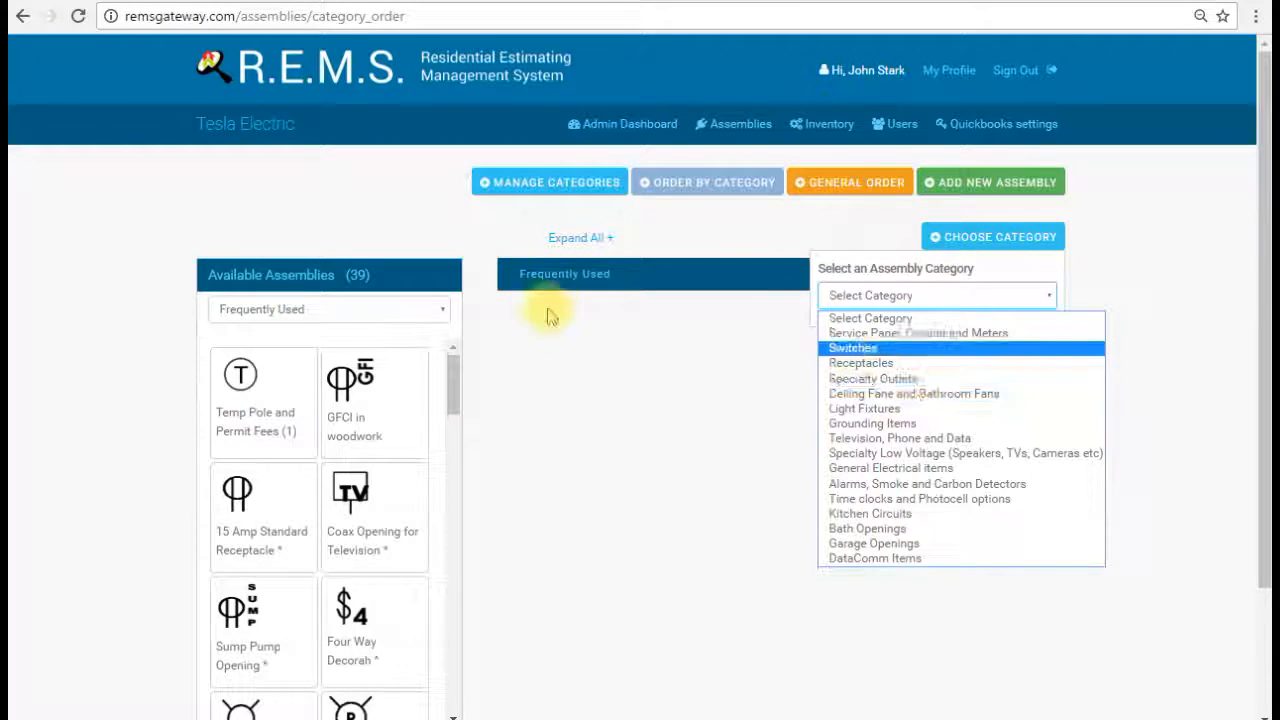
pyautogui.click(662, 340)
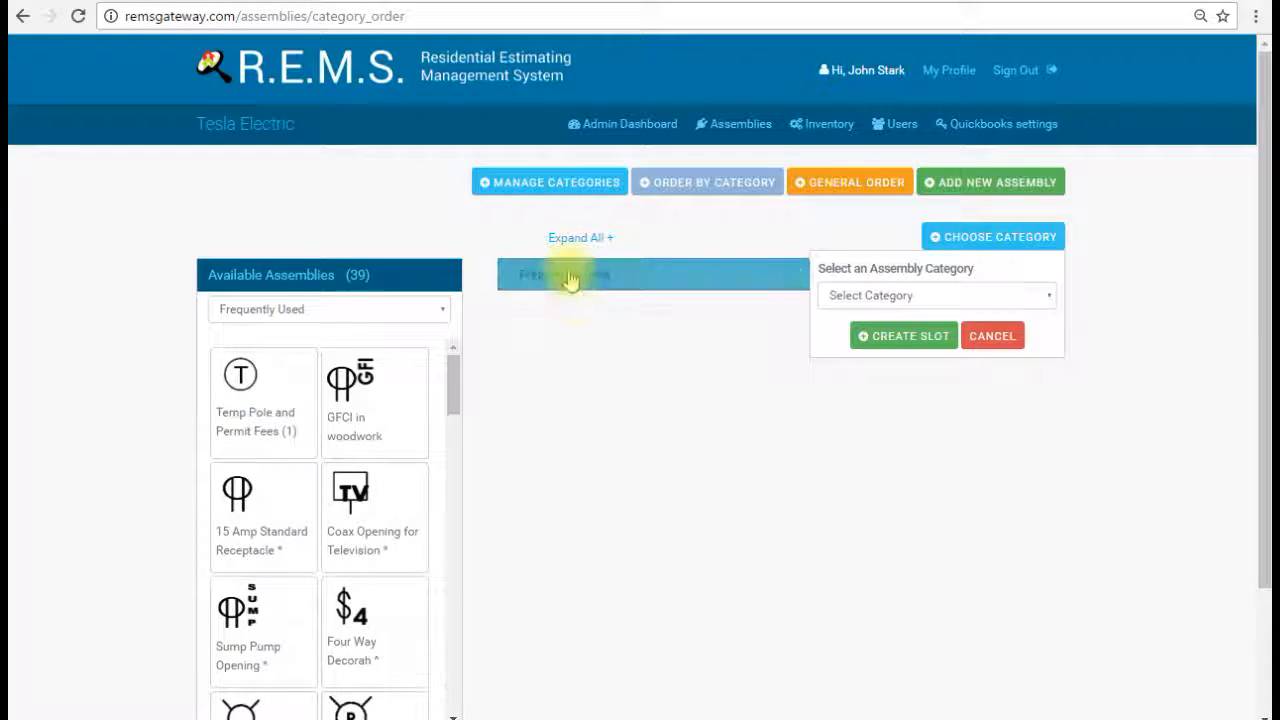
pyautogui.click(569, 277)
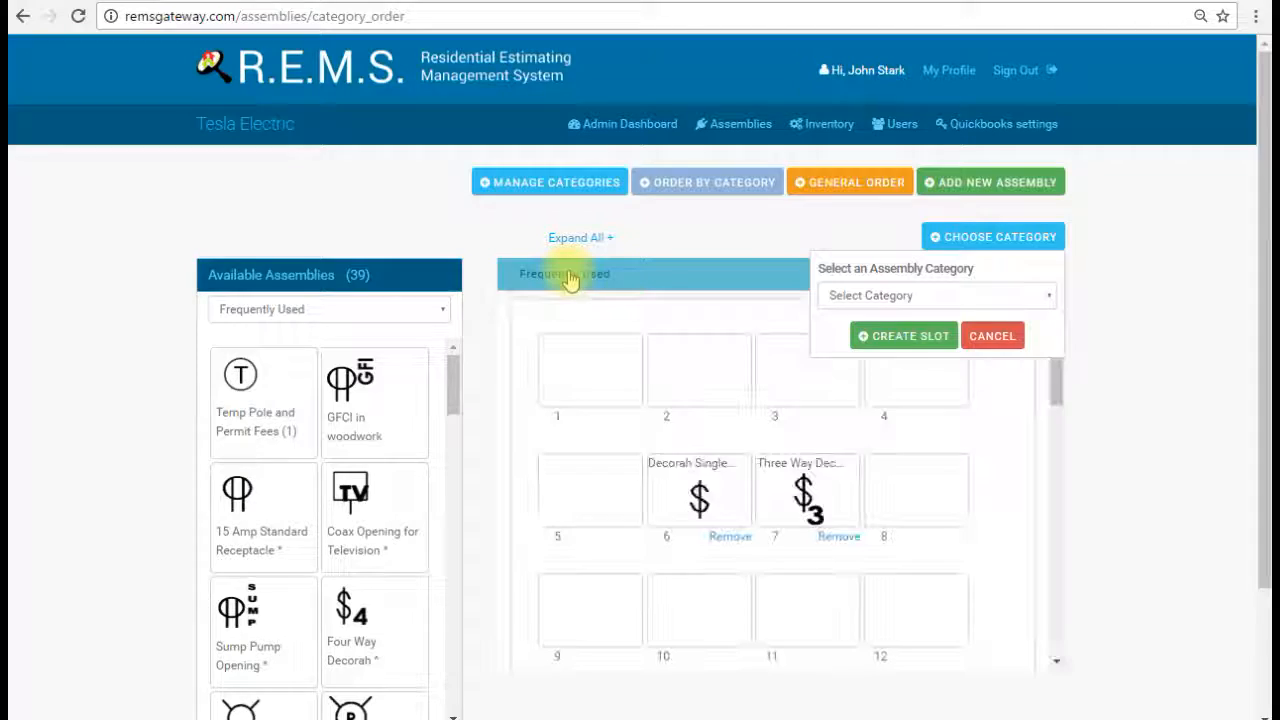
# - Remove the Three Way Decorah and Decorah Single Pole switches from slots 7 and 6 of the Frequently Used category
pyautogui.click(845, 536)
pyautogui.click(600, 368)
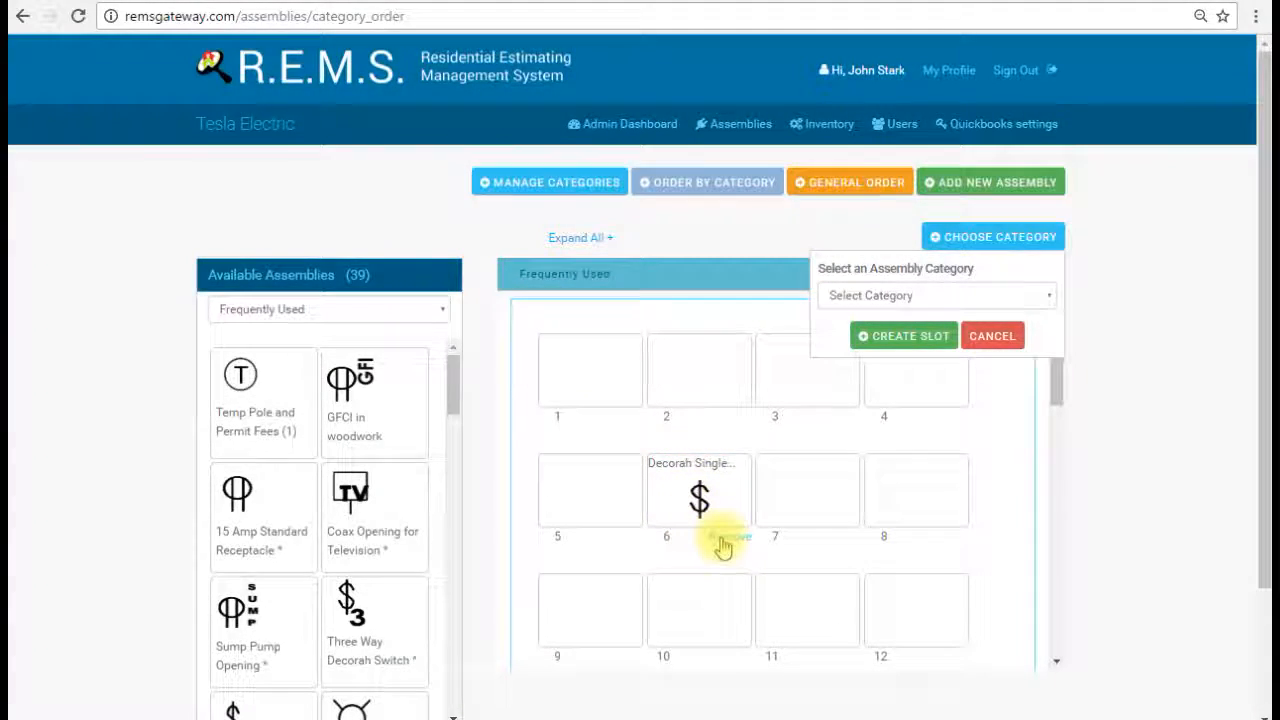
pyautogui.click(724, 538)
pyautogui.click(600, 366)
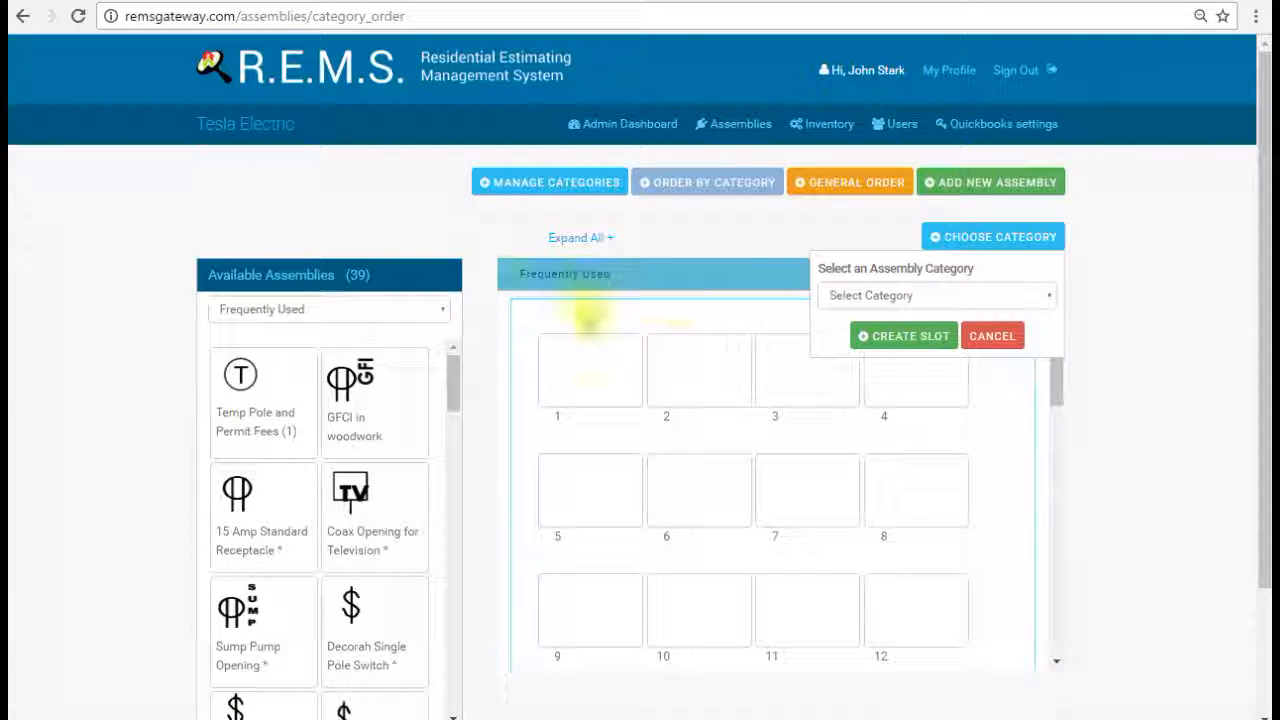
# - Look through the category choices for the available assemblies and keep Frequently Used selected
pyautogui.scroll(-2, 731, 372)
pyautogui.scroll(2, 734, 380)
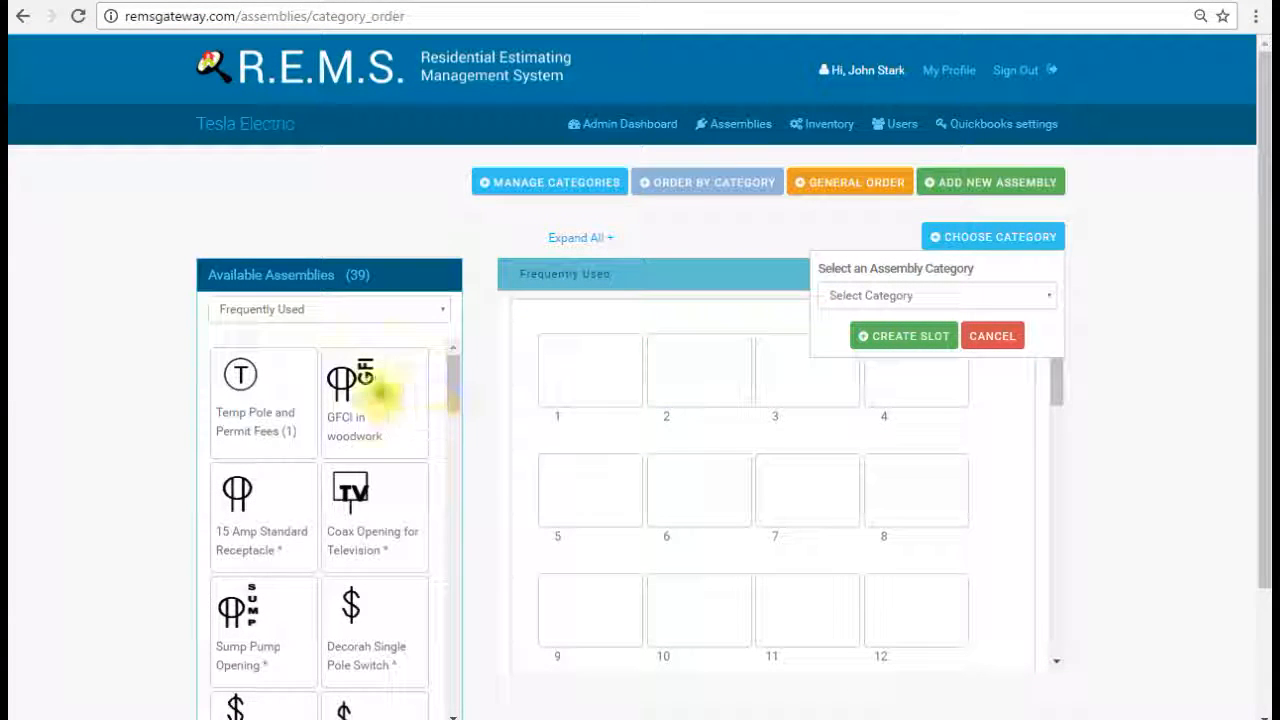
pyautogui.click(443, 310)
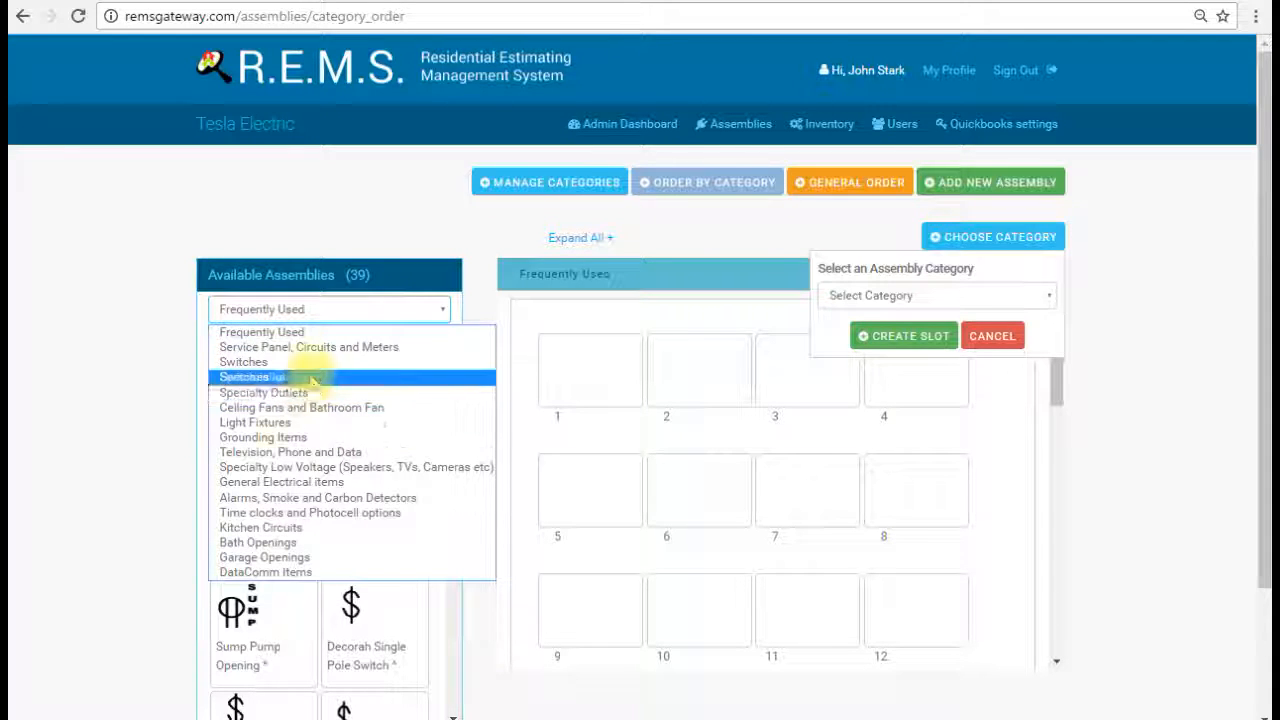
pyautogui.click(298, 334)
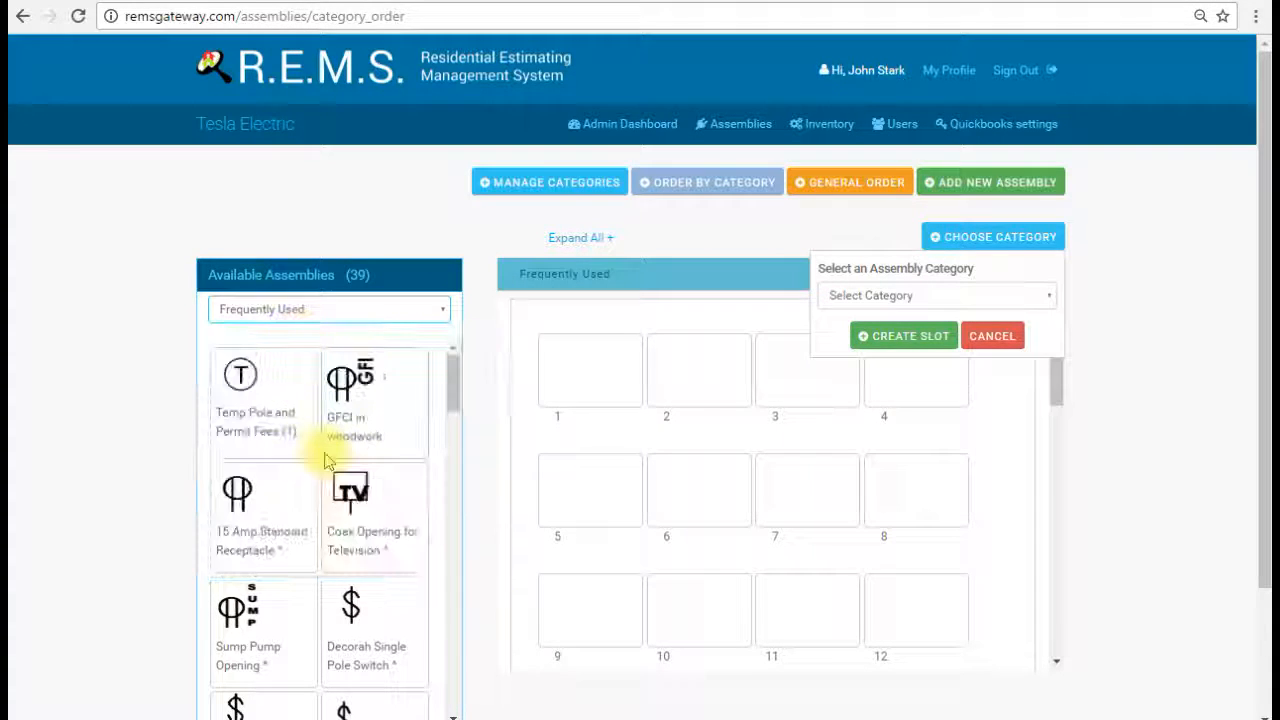
# - Place the Decorah Single Pole, Three Way Decorah and Four Way Decorah switches in Frequently Used slots 1, 2 and 3
pyautogui.scroll(-10, 323, 457)
pyautogui.scroll(8, 323, 465)
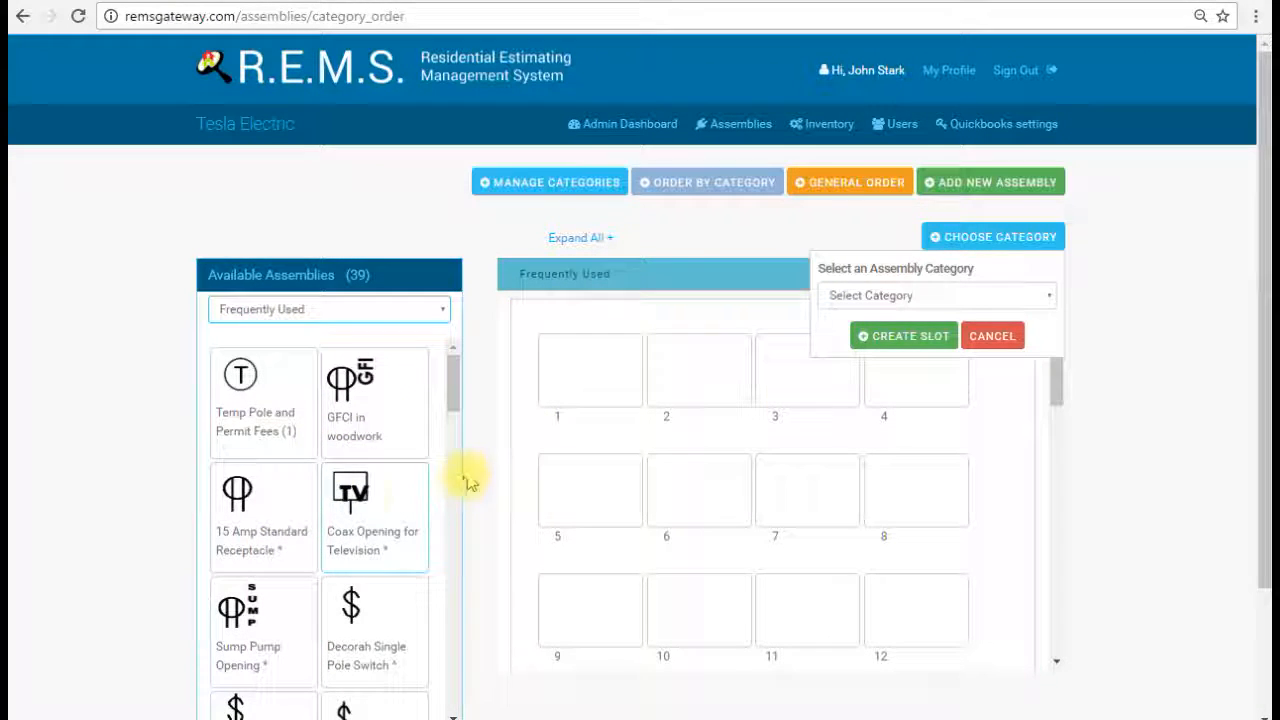
pyautogui.scroll(3, 366, 503)
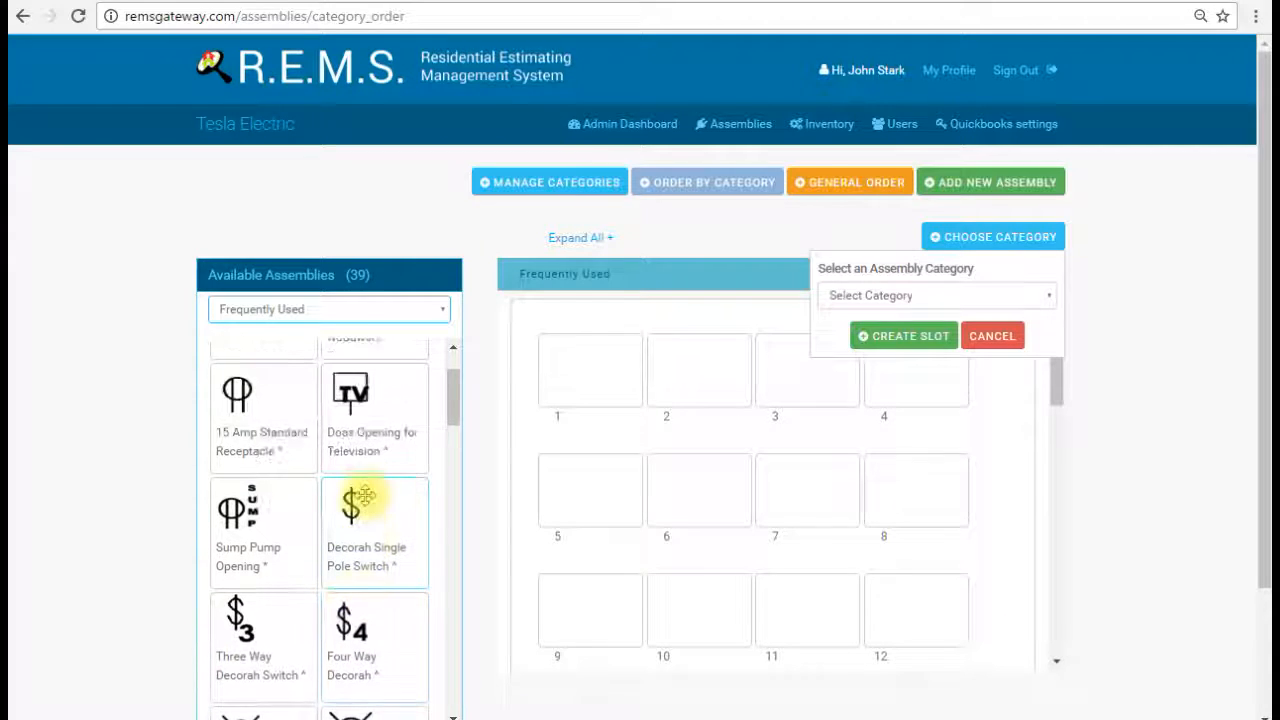
pyautogui.scroll(-2, 342, 452)
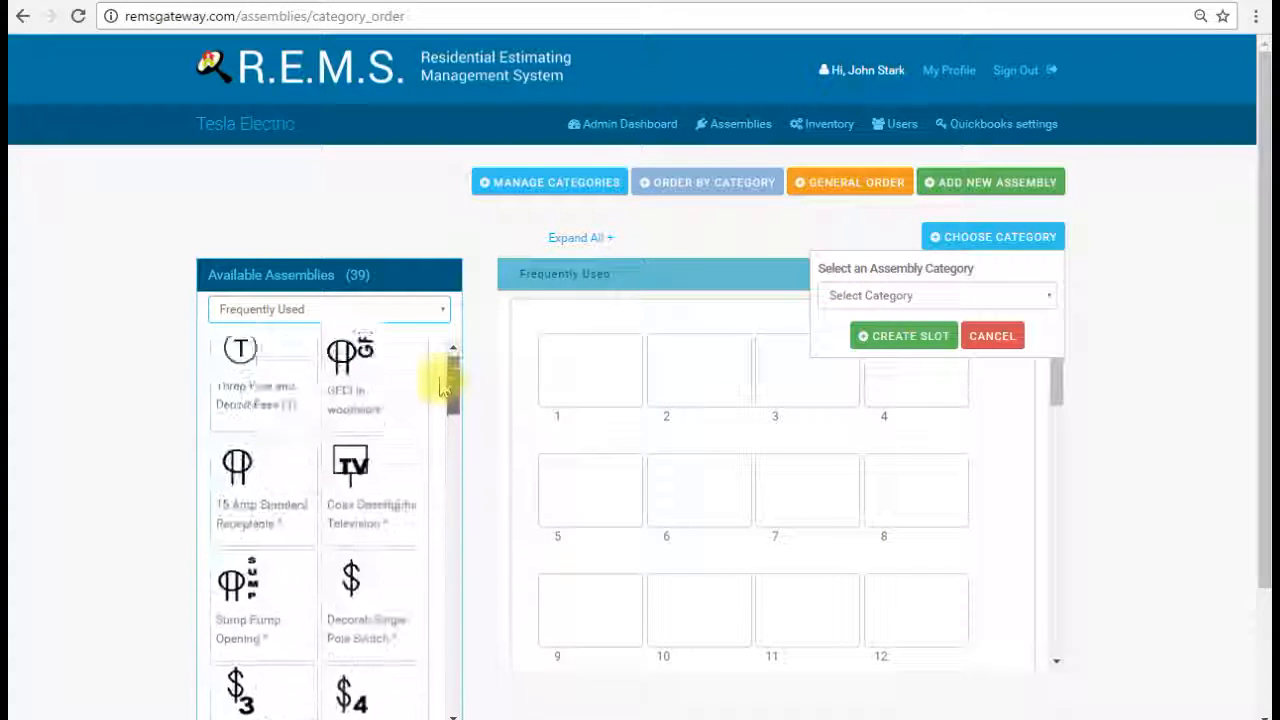
pyautogui.moveTo(395, 580); pyautogui.dragTo(575, 376)
pyautogui.scroll(-1, 300, 570)
pyautogui.moveTo(340, 503); pyautogui.dragTo(670, 373)
pyautogui.moveTo(600, 455); pyautogui.dragTo(805, 373)
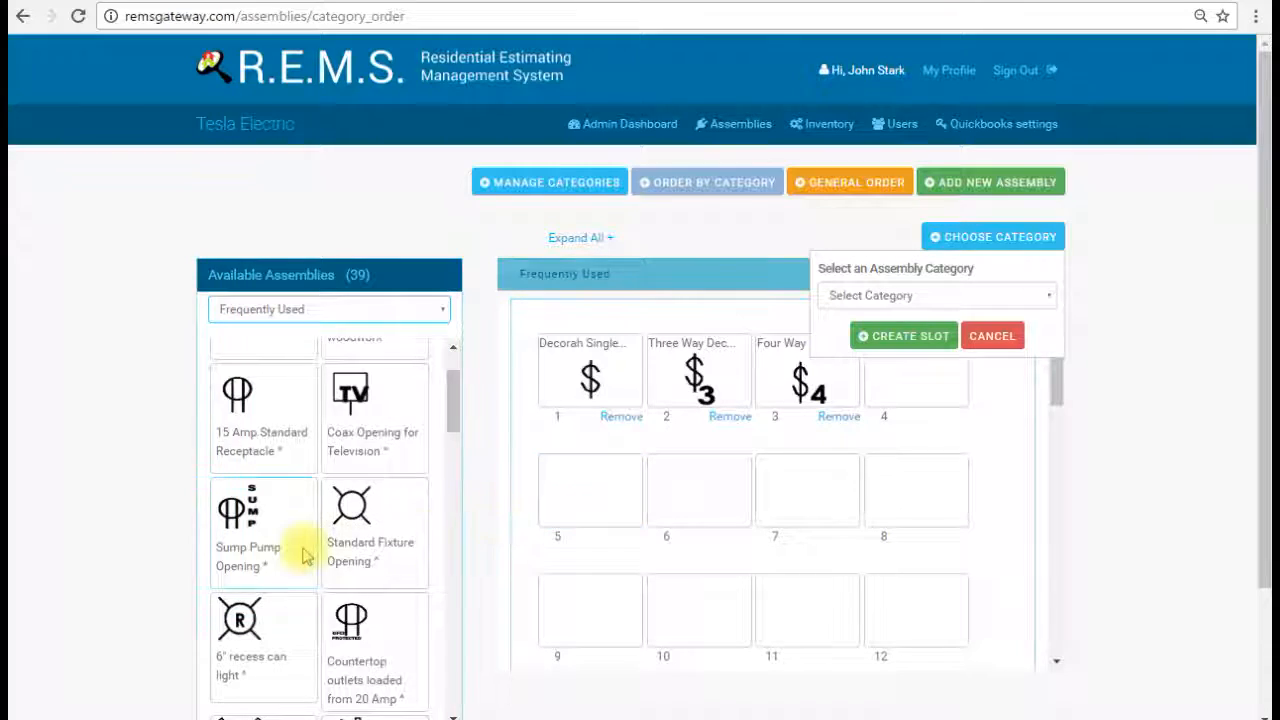
# - Place Smoke Detector Opening in slot 5 and Smoke/Carbon Combo Opening in slot 6 of the Frequently Used category
pyautogui.scroll(-5, 300, 549)
pyautogui.scroll(-10, 305, 557)
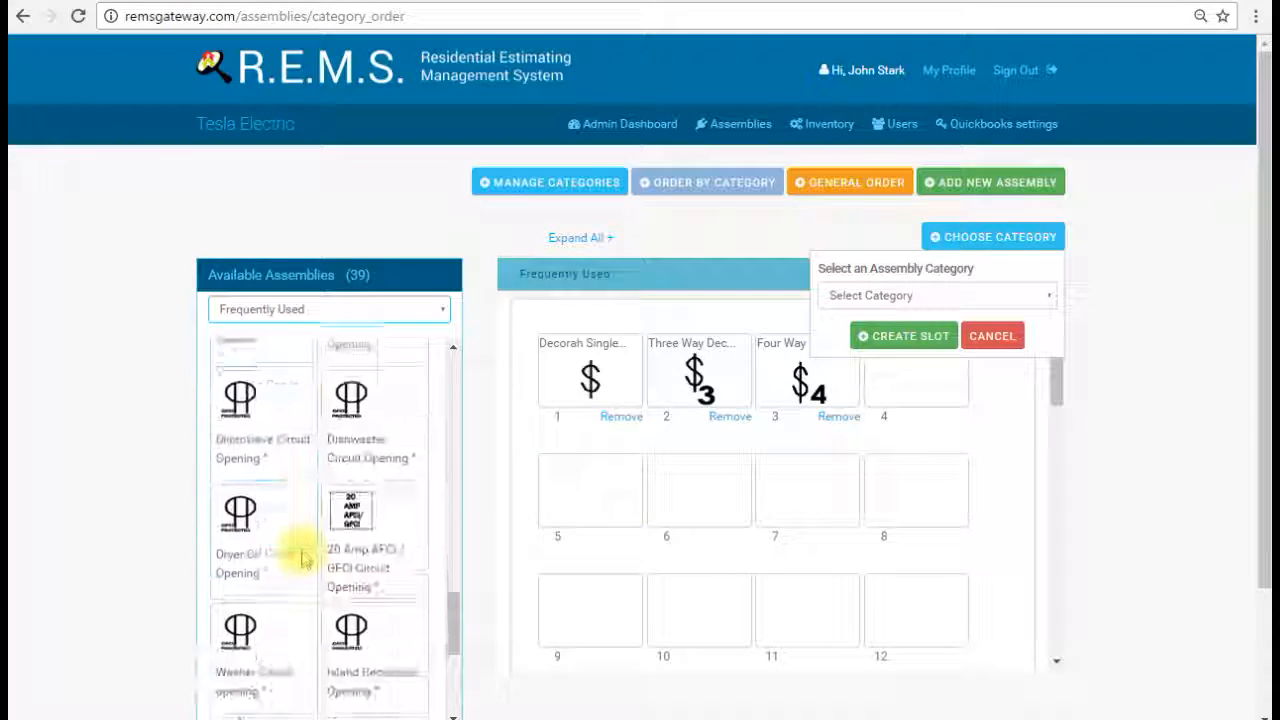
pyautogui.scroll(10, 314, 534)
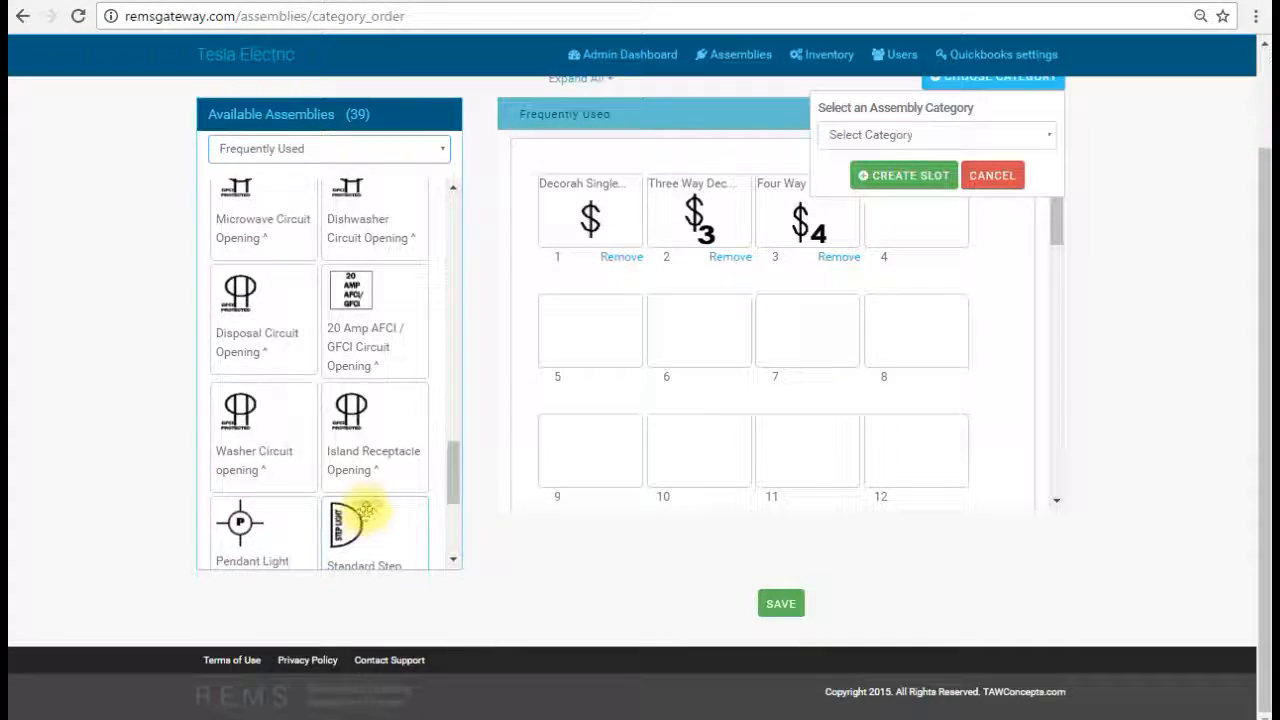
pyautogui.scroll(4, 298, 380)
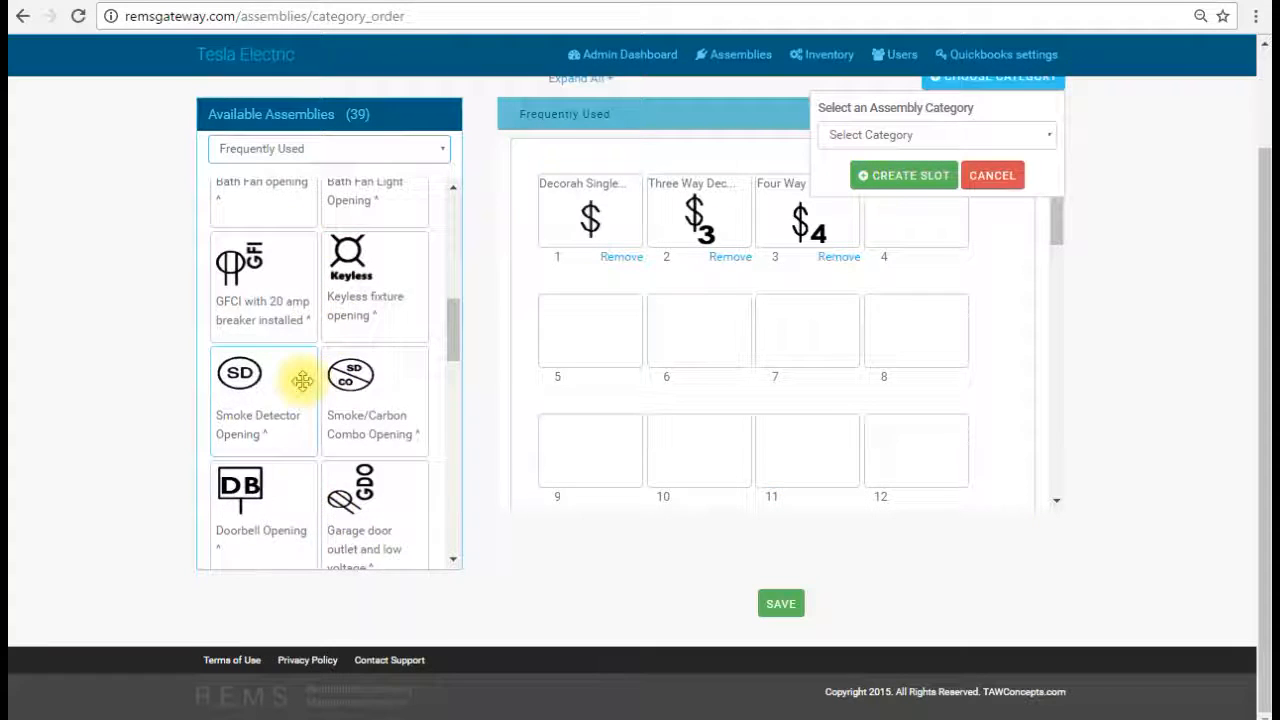
pyautogui.scroll(-2, 295, 410)
pyautogui.moveTo(243, 374); pyautogui.dragTo(592, 335)
pyautogui.moveTo(255, 375); pyautogui.dragTo(692, 335)
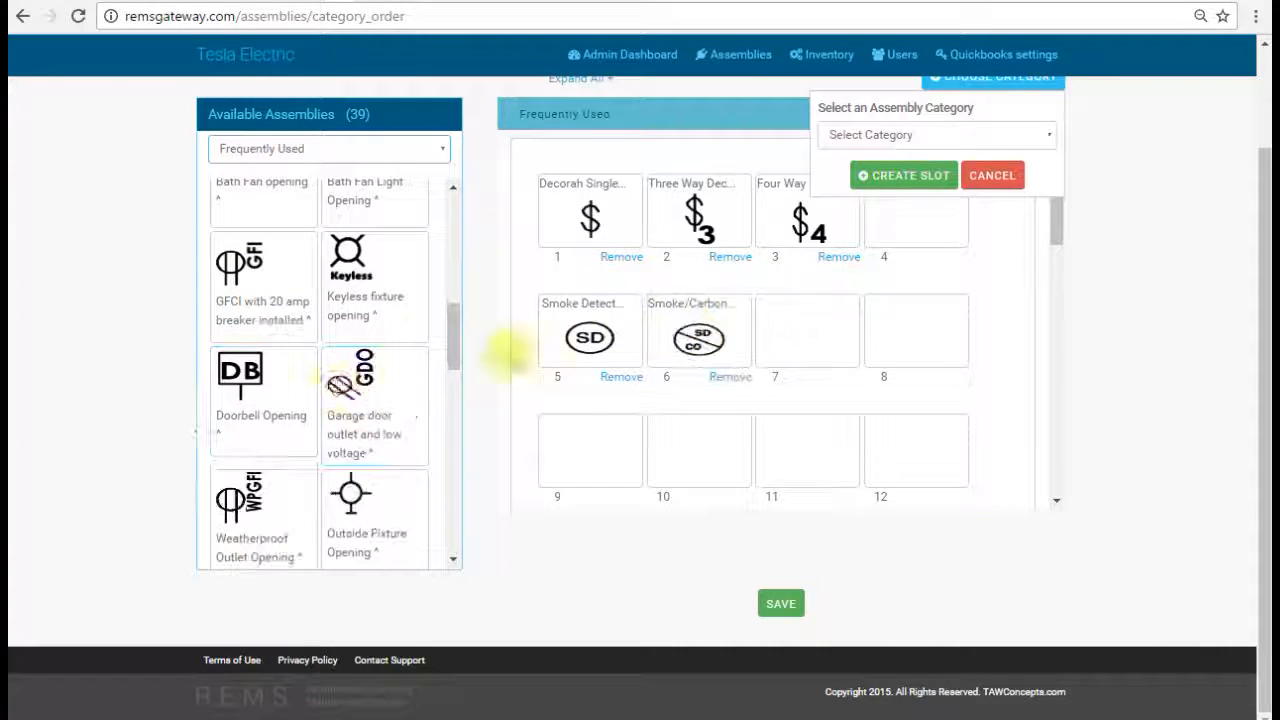
# - Place Coax Opening for Television in slot 7 and Sump Pump Opening in slot 8 of Frequently Used
pyautogui.scroll(-2, 262, 400)
pyautogui.scroll(8, 262, 400)
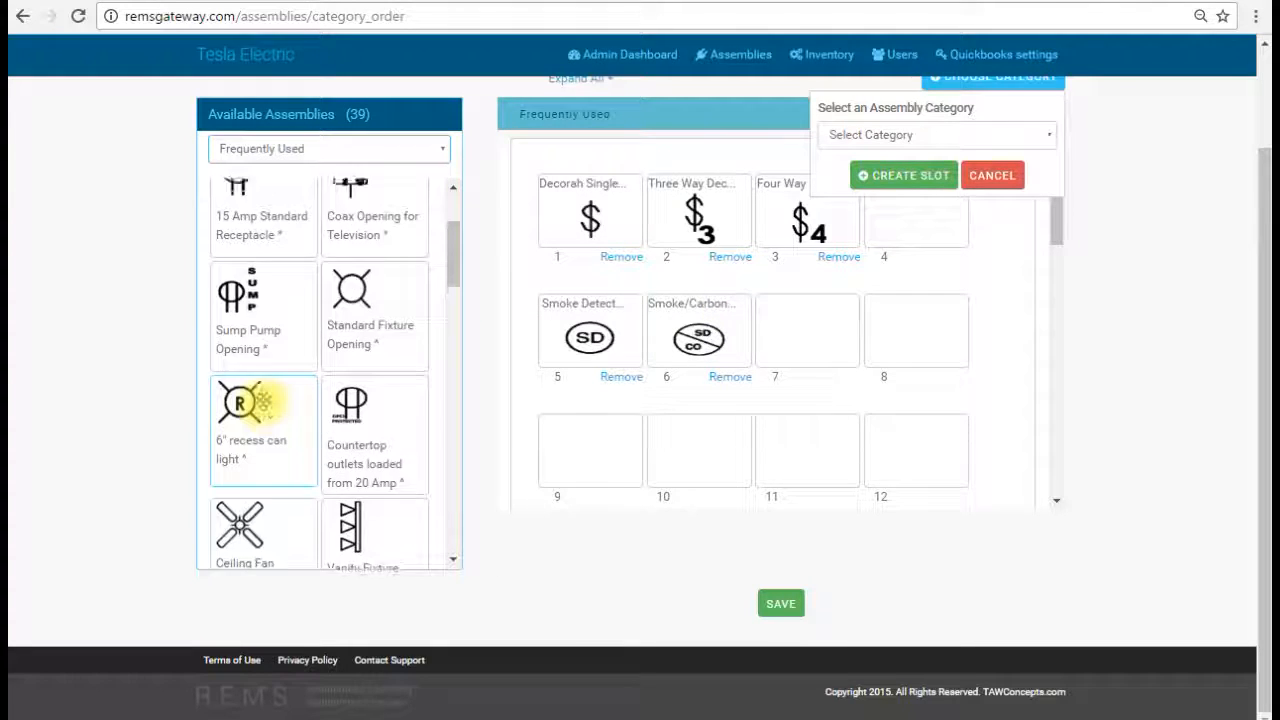
pyautogui.scroll(2, 527, 350)
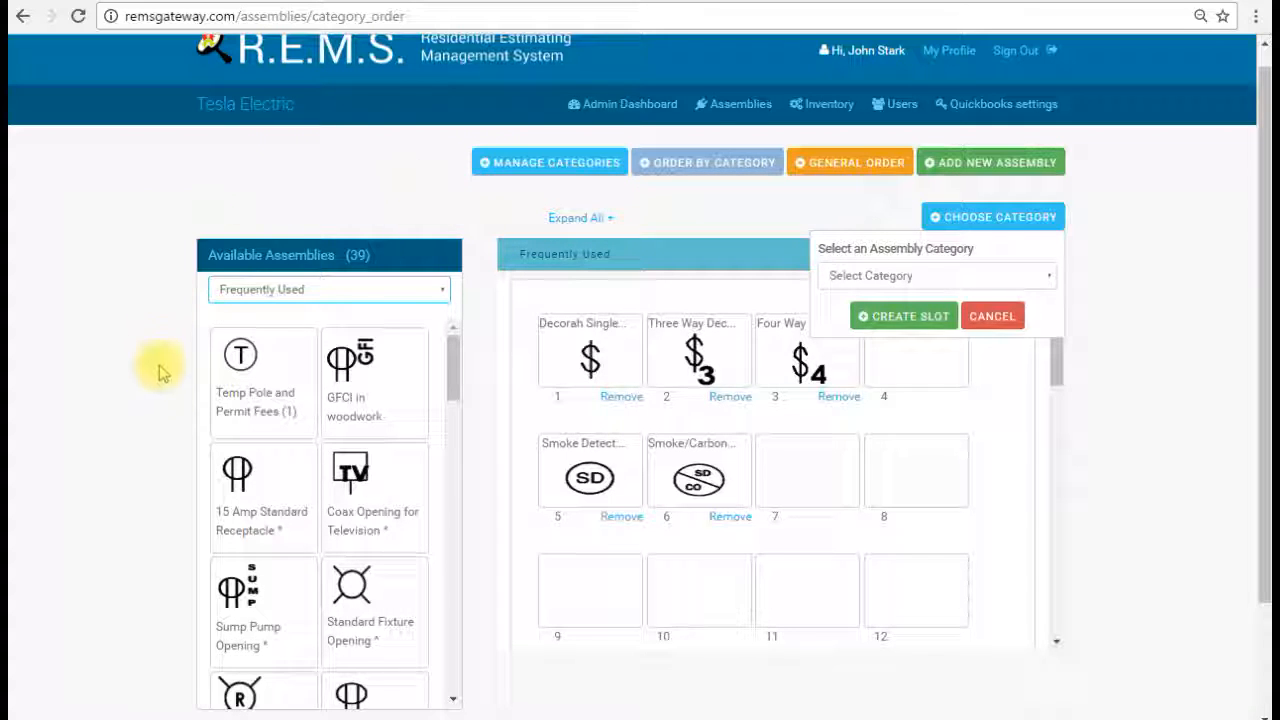
pyautogui.scroll(-2, 1168, 503)
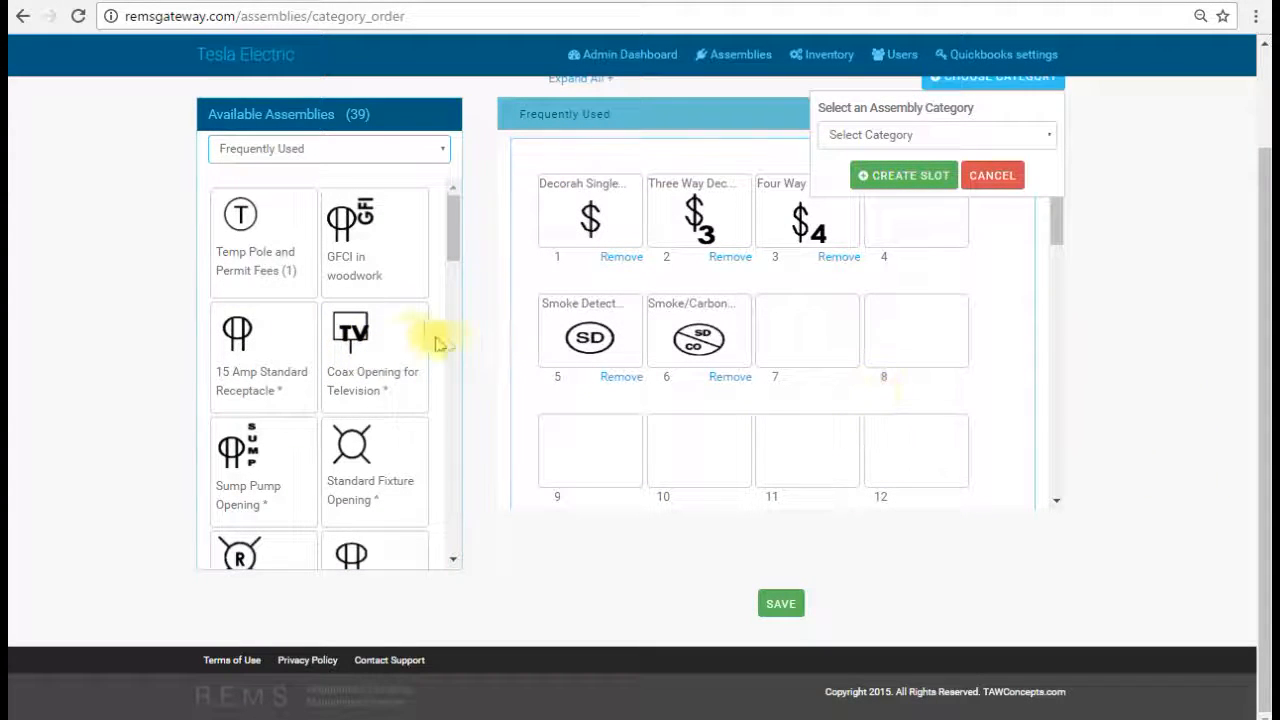
pyautogui.moveTo(340, 325); pyautogui.dragTo(800, 330)
pyautogui.moveTo(362, 314); pyautogui.dragTo(909, 343)
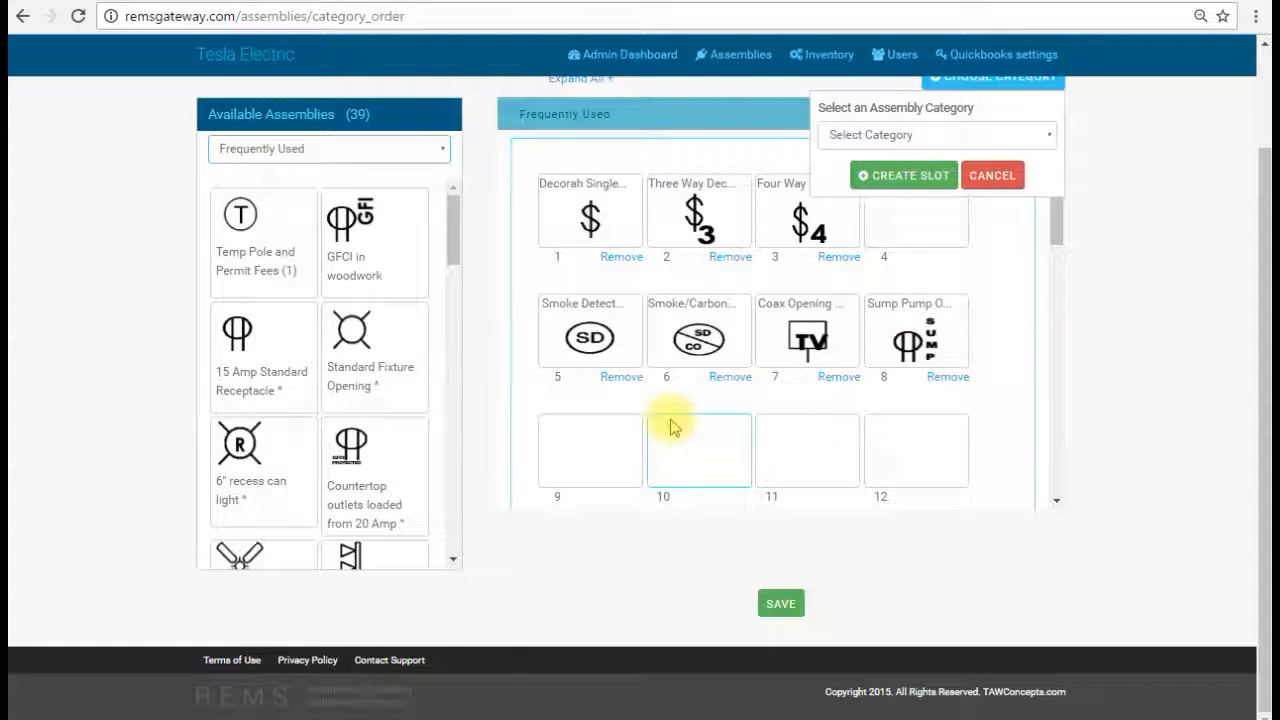
# - Replace the Smoke/Carbon Combo Opening in slot 6 of Frequently Used with Standard Fixture Opening
pyautogui.scroll(2, 816, 434)
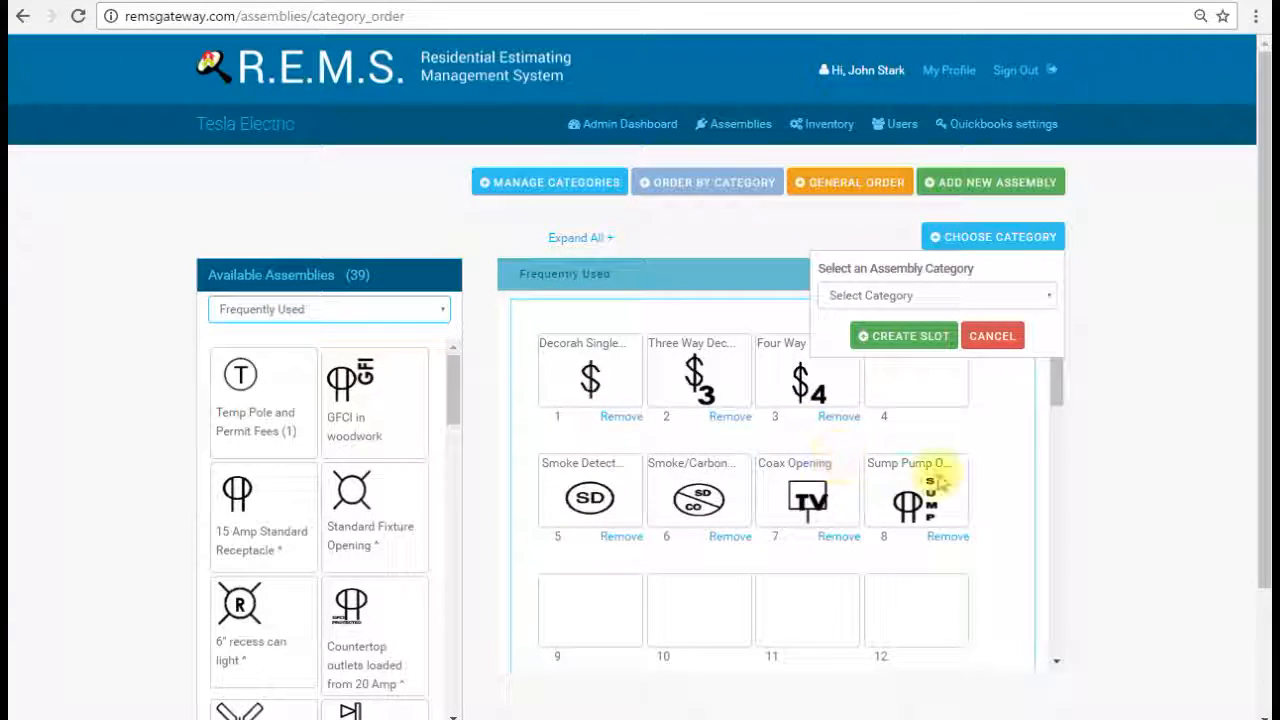
pyautogui.scroll(-2, 920, 480)
pyautogui.scroll(2, 1062, 510)
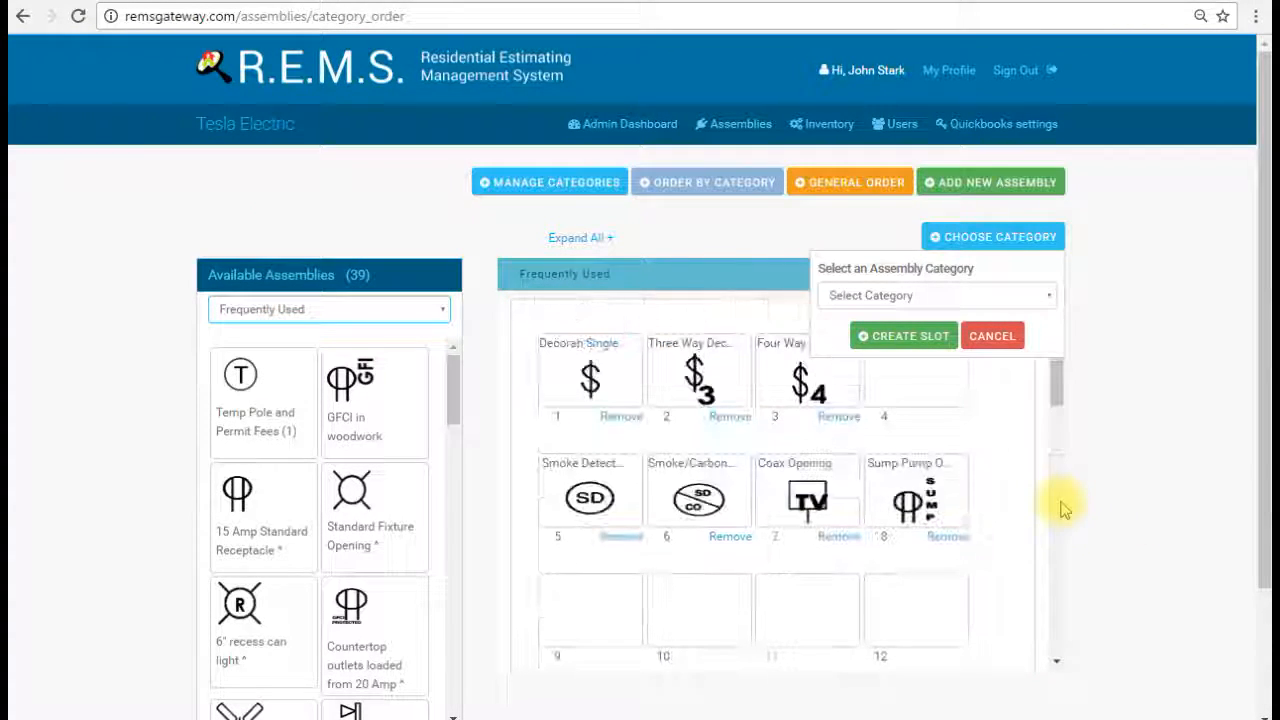
pyautogui.click(726, 537)
pyautogui.click(596, 366)
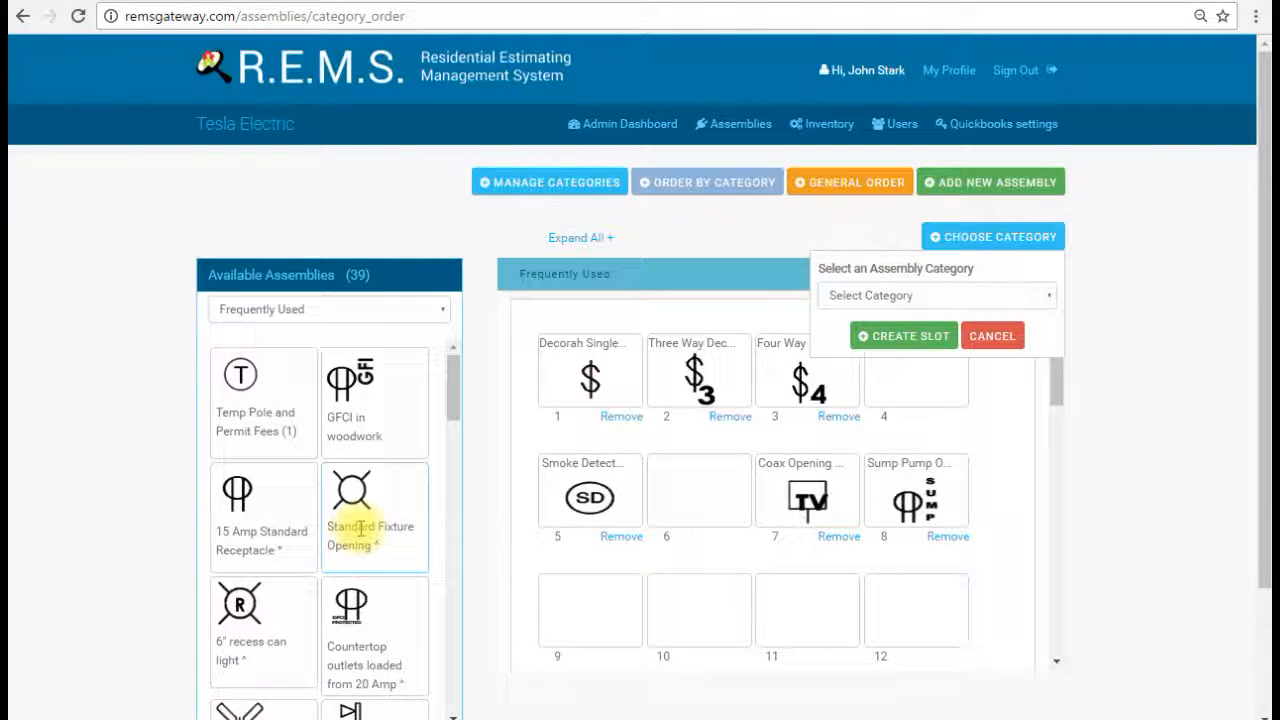
pyautogui.moveTo(352, 505); pyautogui.dragTo(686, 500)
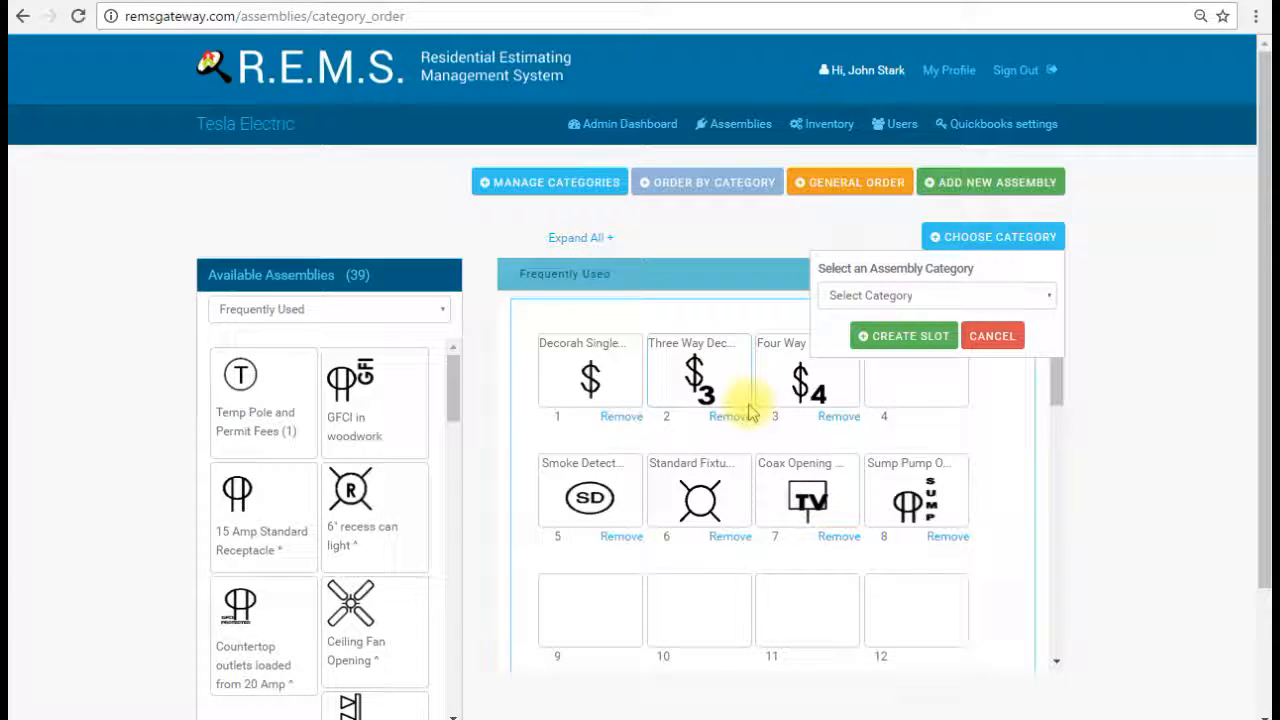
# - Dismiss the assembly category selection and save the arrangement of the Frequently Used slots
pyautogui.click(991, 336)
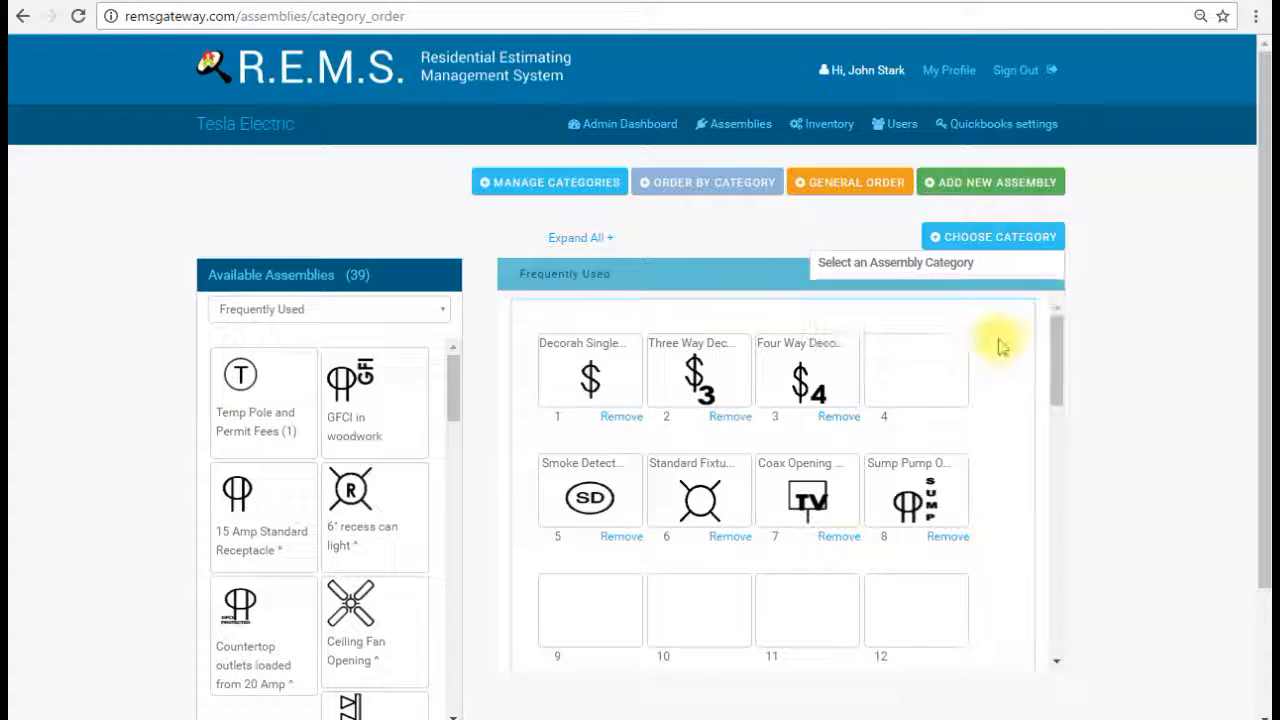
pyautogui.scroll(-5, 680, 450)
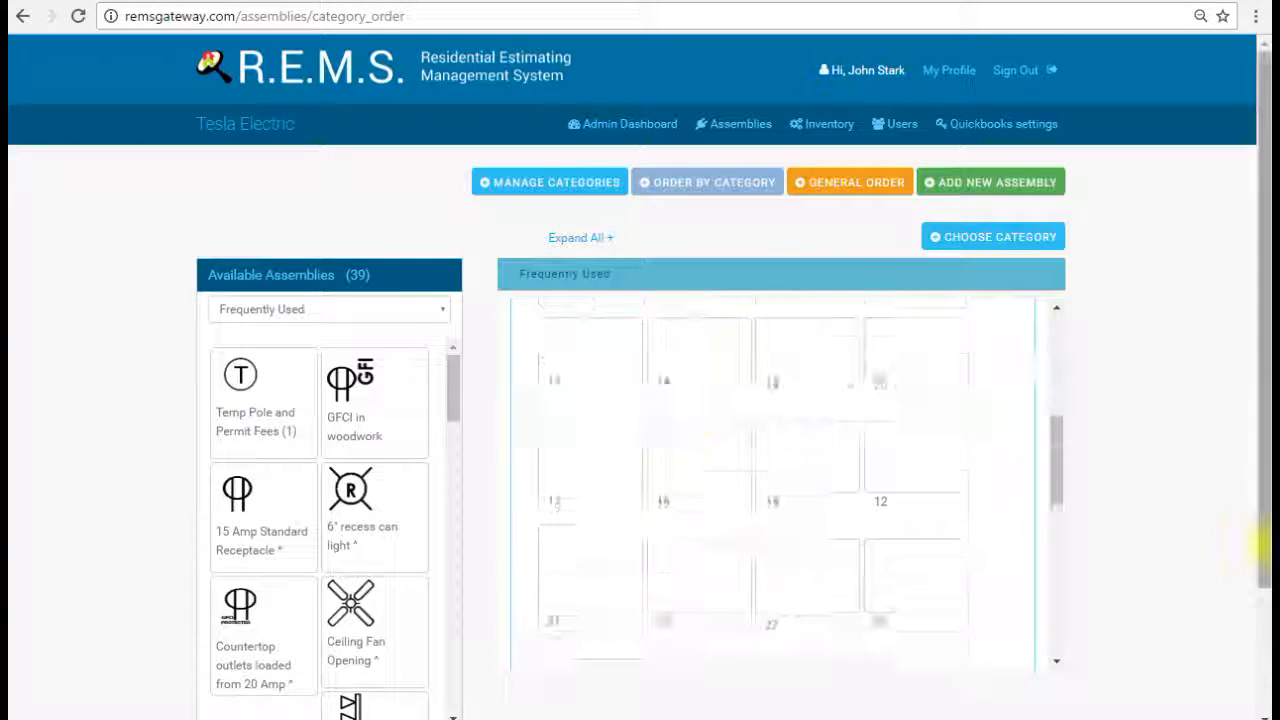
pyautogui.scroll(-1, 1115, 513)
pyautogui.scroll(-3, 1115, 513)
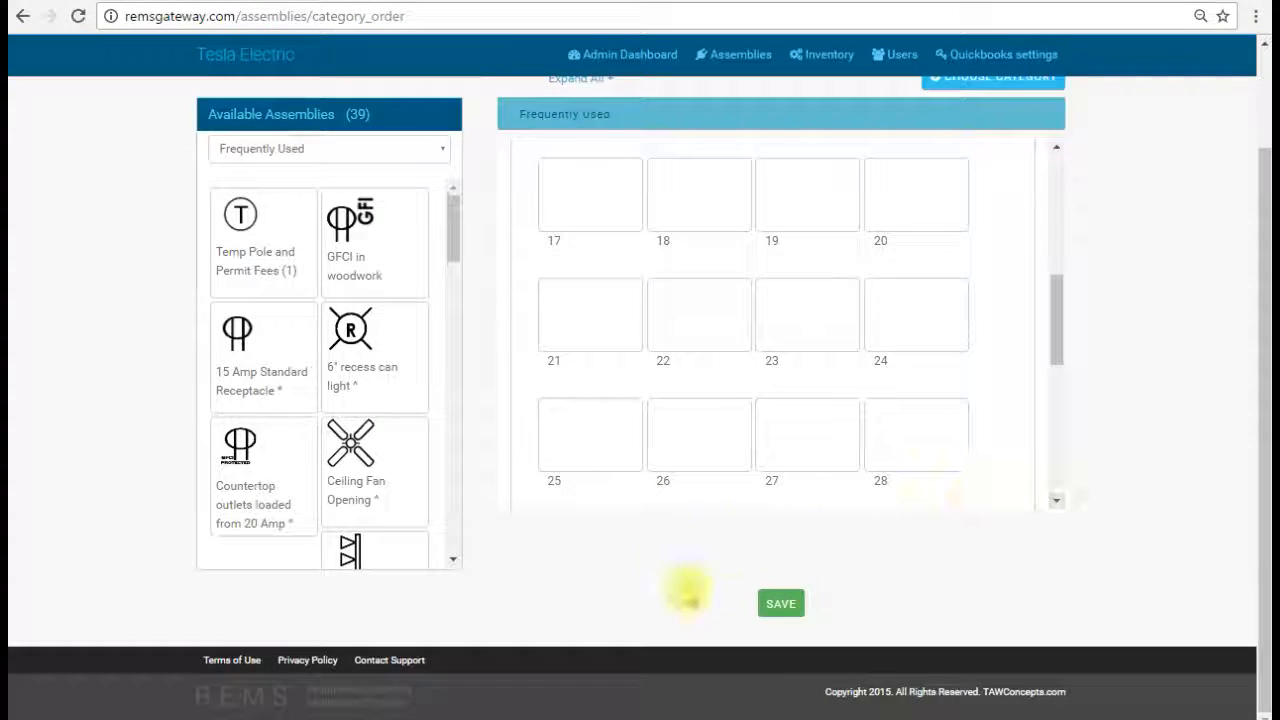
pyautogui.click(775, 605)
pyautogui.click(629, 351)
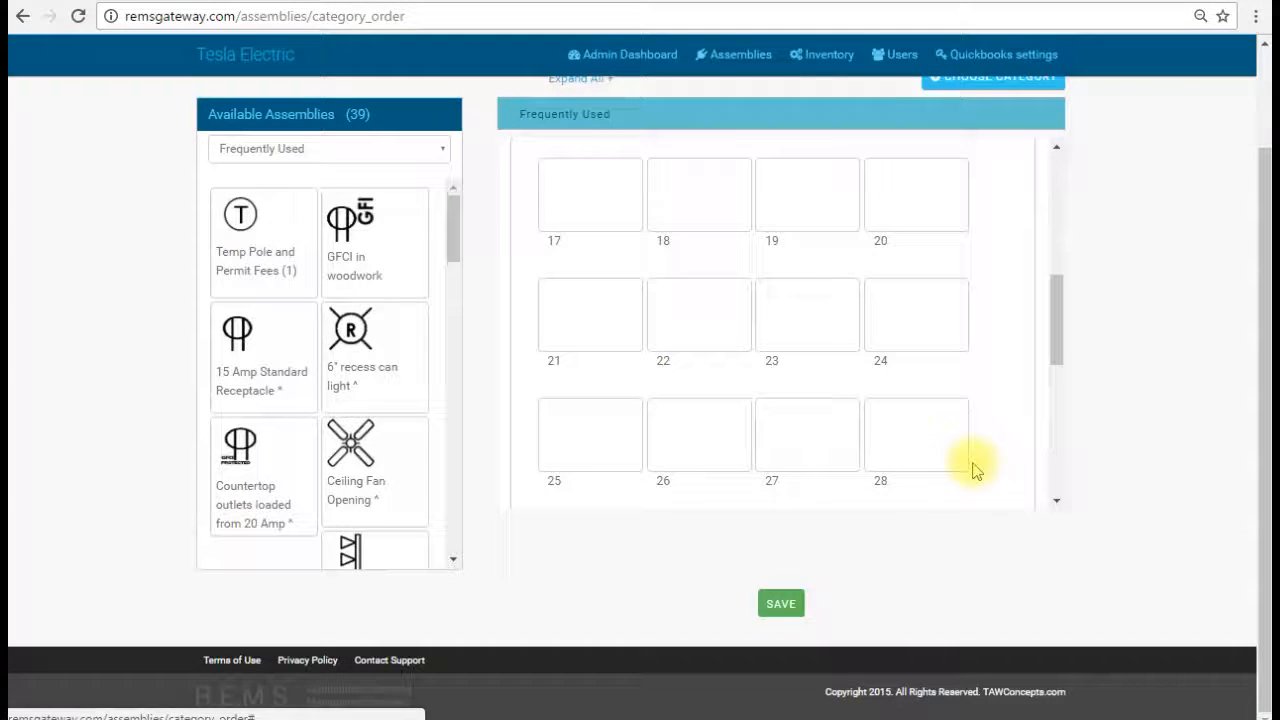
# - Open the general ordering of assemblies and place Coax Opening for Television in slot 11
pyautogui.scroll(5, 1063, 498)
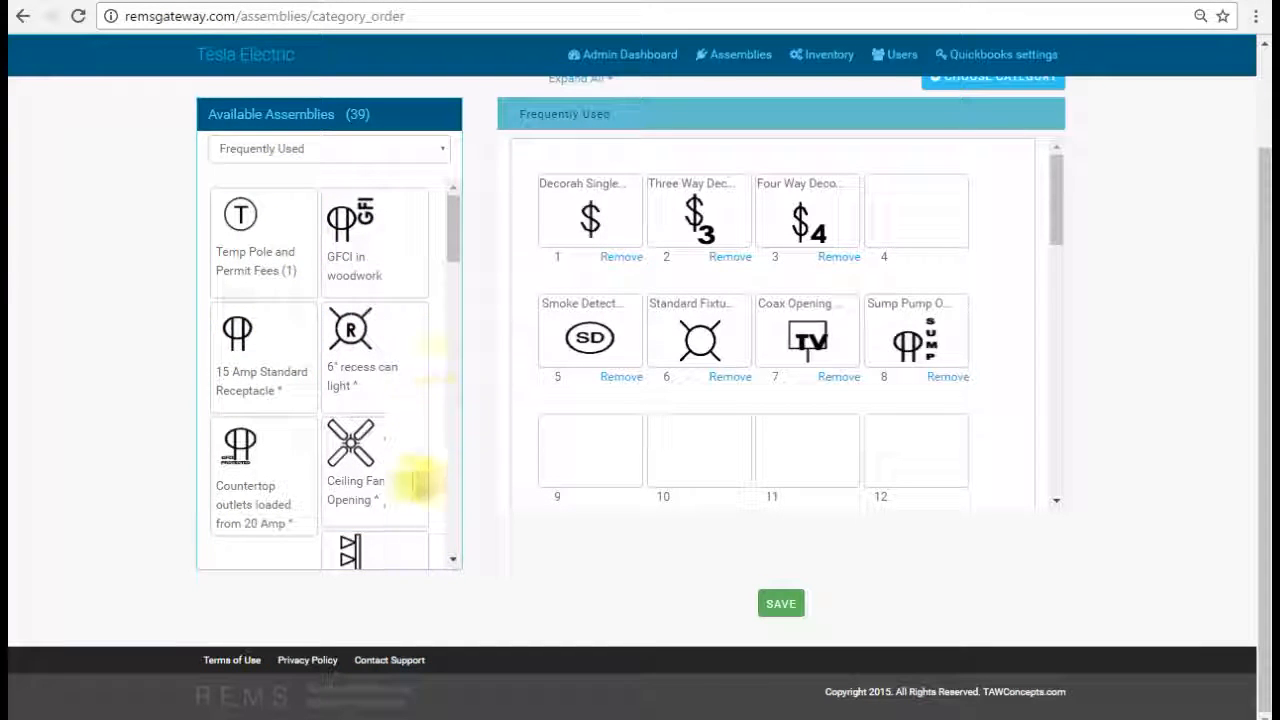
pyautogui.scroll(-5, 380, 428)
pyautogui.scroll(-3, 384, 428)
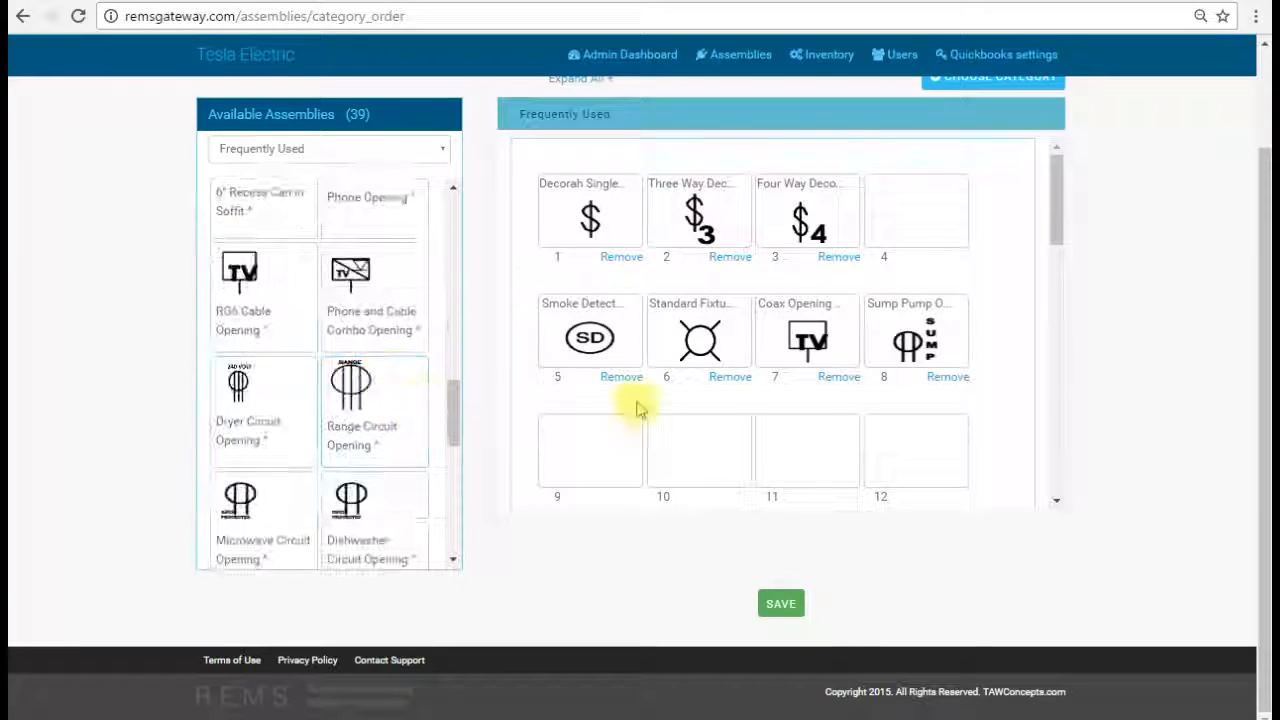
pyautogui.scroll(2, 1183, 406)
pyautogui.click(867, 192)
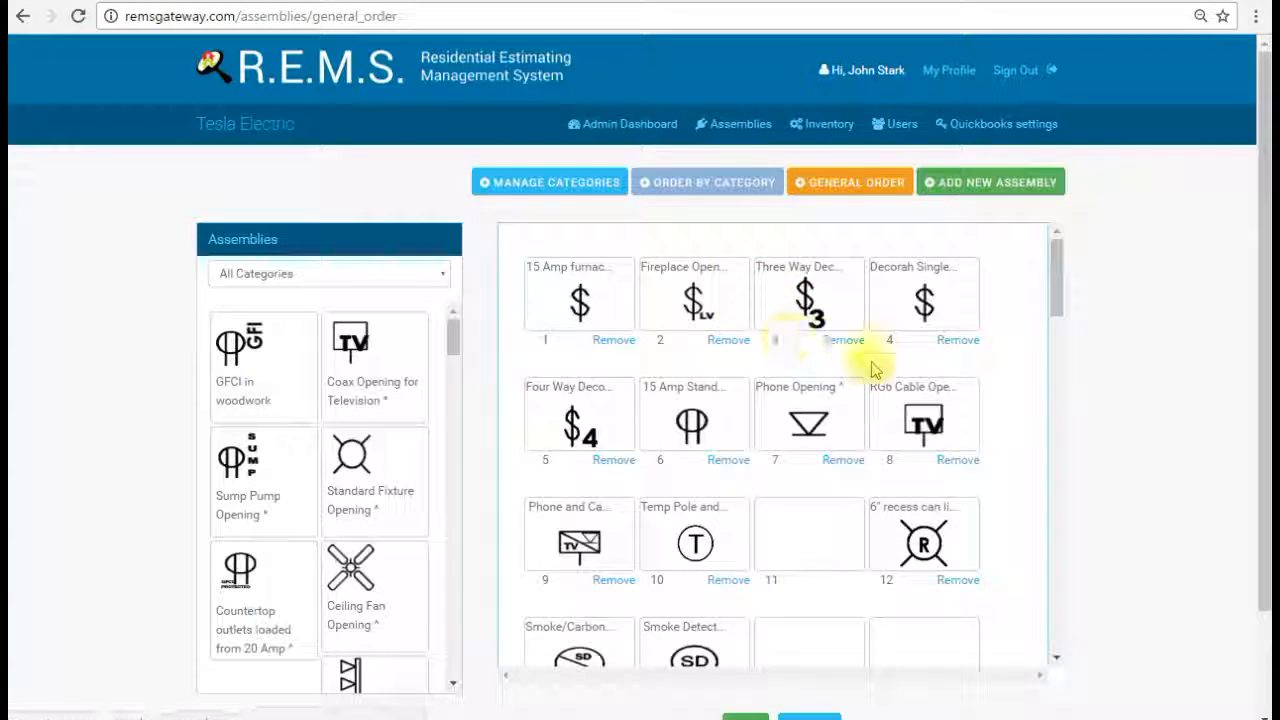
pyautogui.scroll(-1, 845, 510)
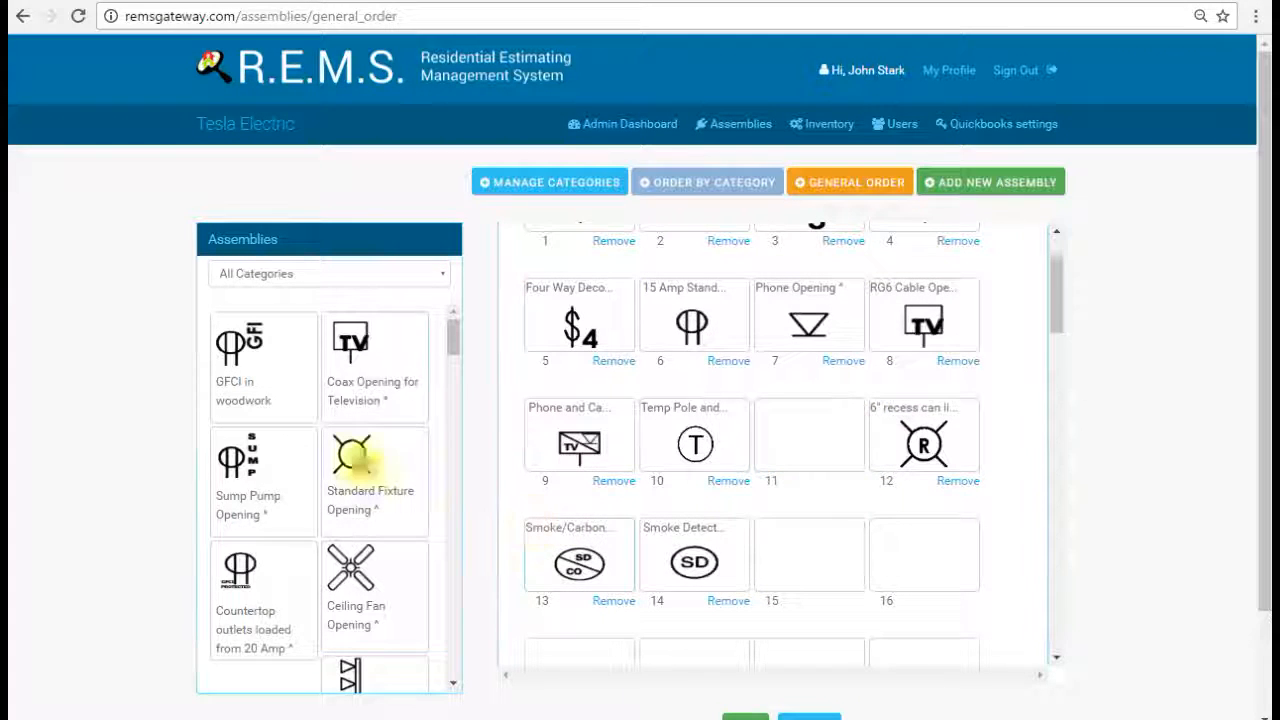
pyautogui.moveTo(352, 350); pyautogui.dragTo(809, 435)
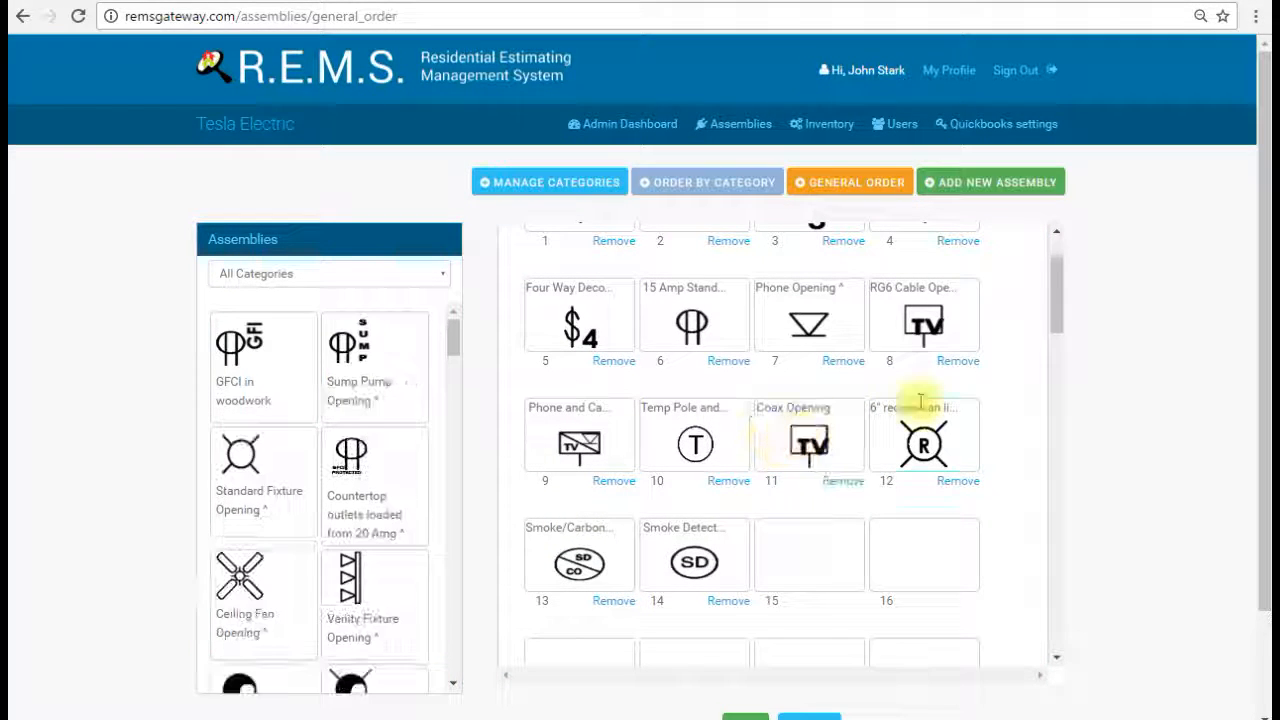
# - Place Sump Pump Opening in slot 15 and Standard Fixture Opening in slot 16 of the general order
pyautogui.moveTo(1053, 280); pyautogui.dragTo(1056, 337)
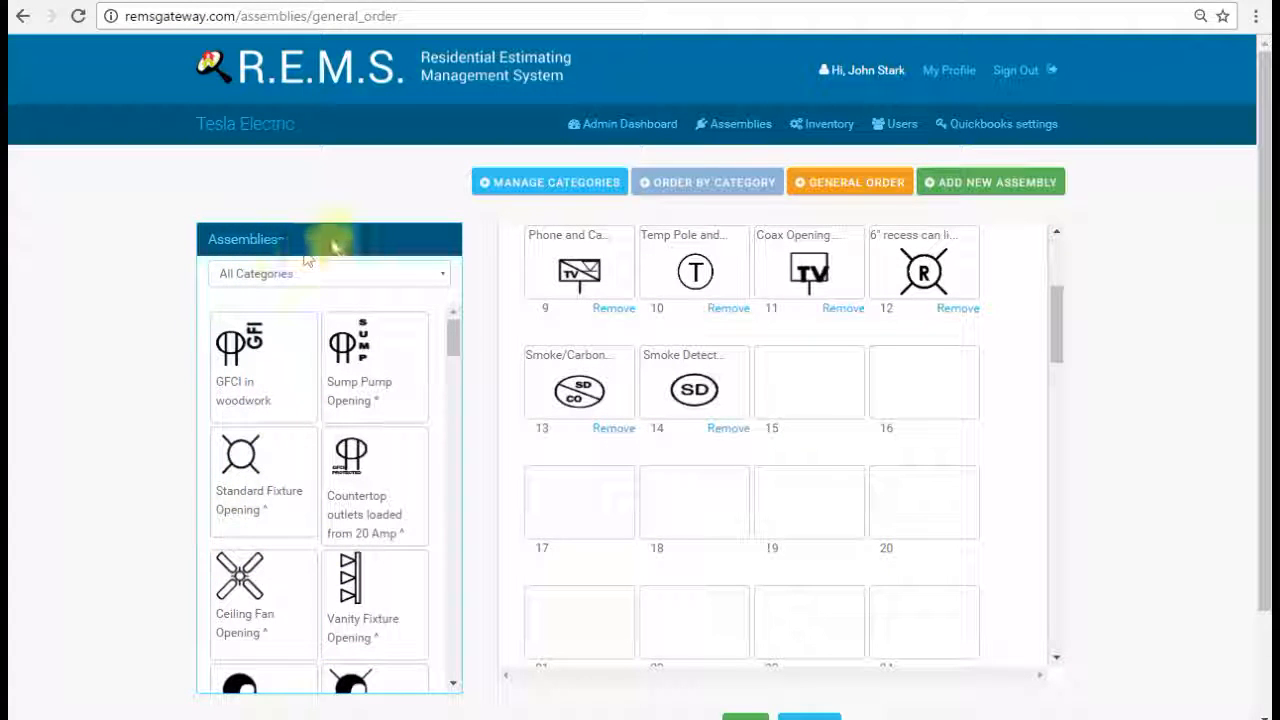
pyautogui.scroll(3, 826, 420)
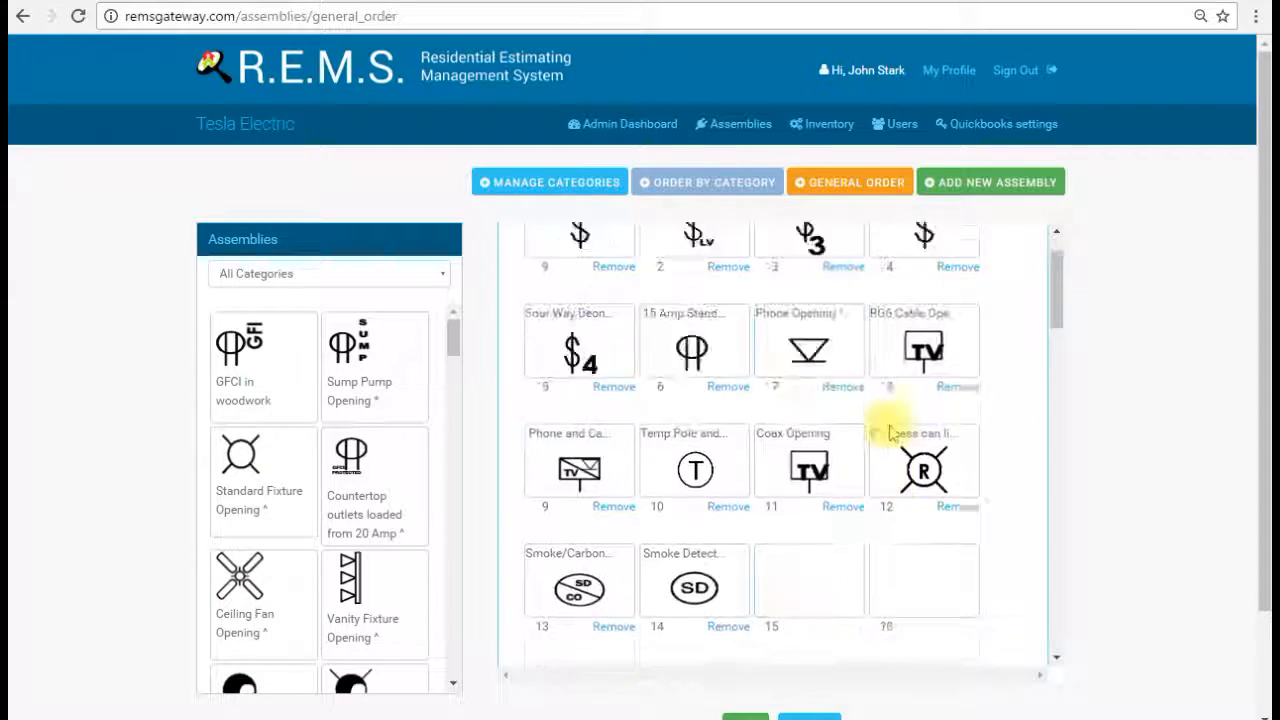
pyautogui.scroll(-2, 837, 423)
pyautogui.scroll(2, 745, 420)
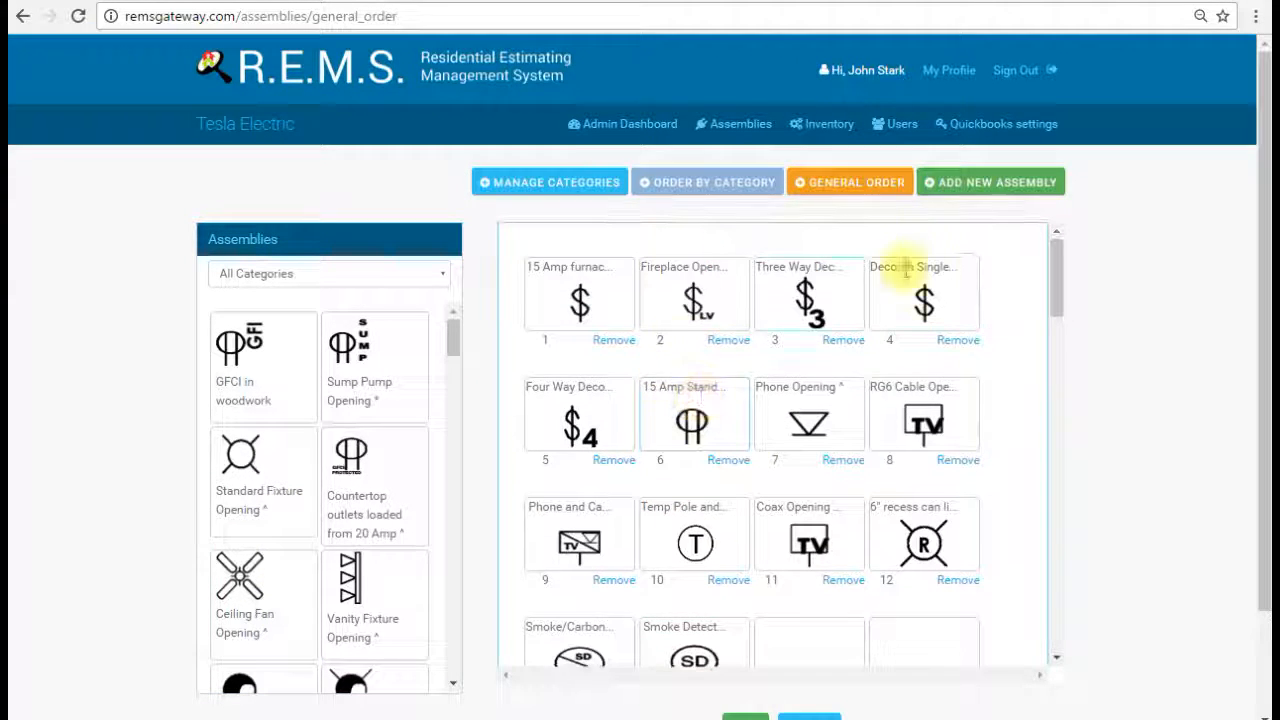
pyautogui.scroll(-2, 571, 400)
pyautogui.moveTo(775, 380); pyautogui.dragTo(794, 438)
pyautogui.moveTo(380, 366); pyautogui.dragTo(915, 460)
# - Place the 20 Amp countertop outlets, Ceiling Fan Opening and Vanity Fixture Opening in general order slots 17, 18 and 19
pyautogui.scroll(-2, 929, 429)
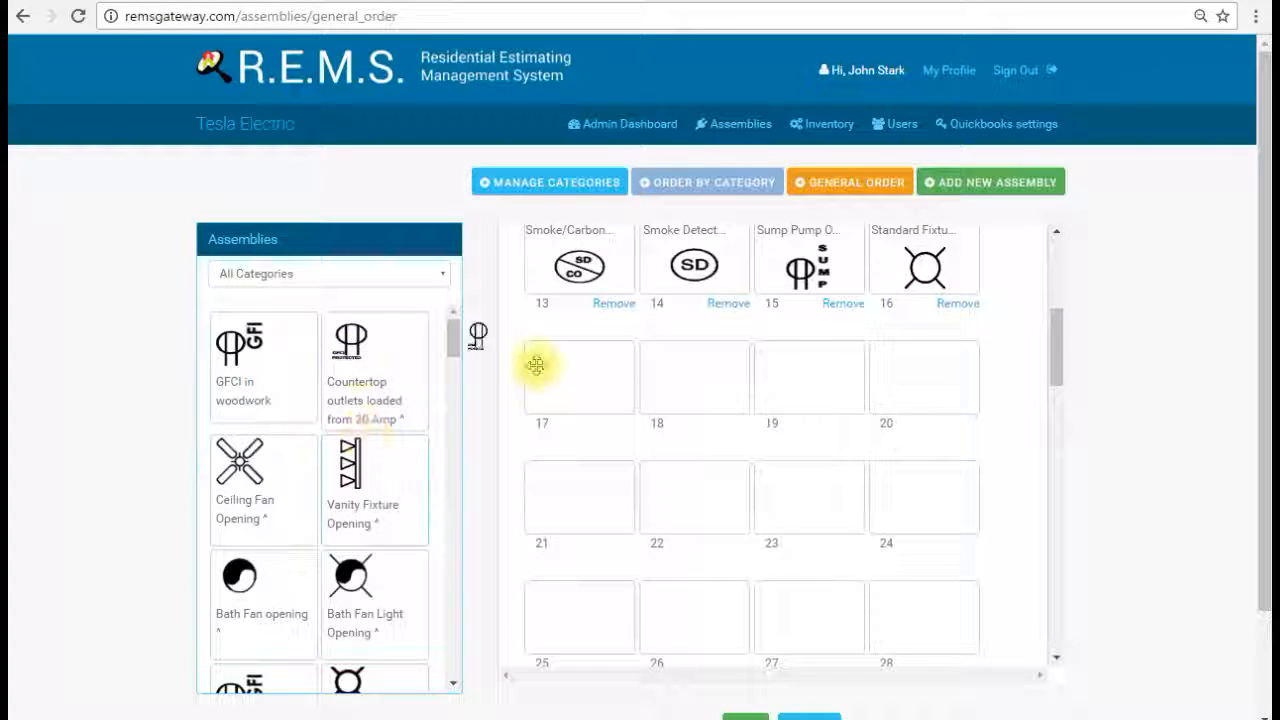
pyautogui.moveTo(481, 362); pyautogui.dragTo(560, 370)
pyautogui.moveTo(340, 340); pyautogui.dragTo(680, 375)
pyautogui.moveTo(395, 358); pyautogui.dragTo(810, 385)
# - Place Doorbell Opening, Bath Fan Light Opening and Bath Fan opening in slots 21, 22 and 23 of the general order
pyautogui.moveTo(345, 615); pyautogui.dragTo(575, 505)
pyautogui.moveTo(276, 474); pyautogui.dragTo(700, 500)
pyautogui.moveTo(386, 346); pyautogui.dragTo(825, 508)
pyautogui.scroll(-2, 694, 506)
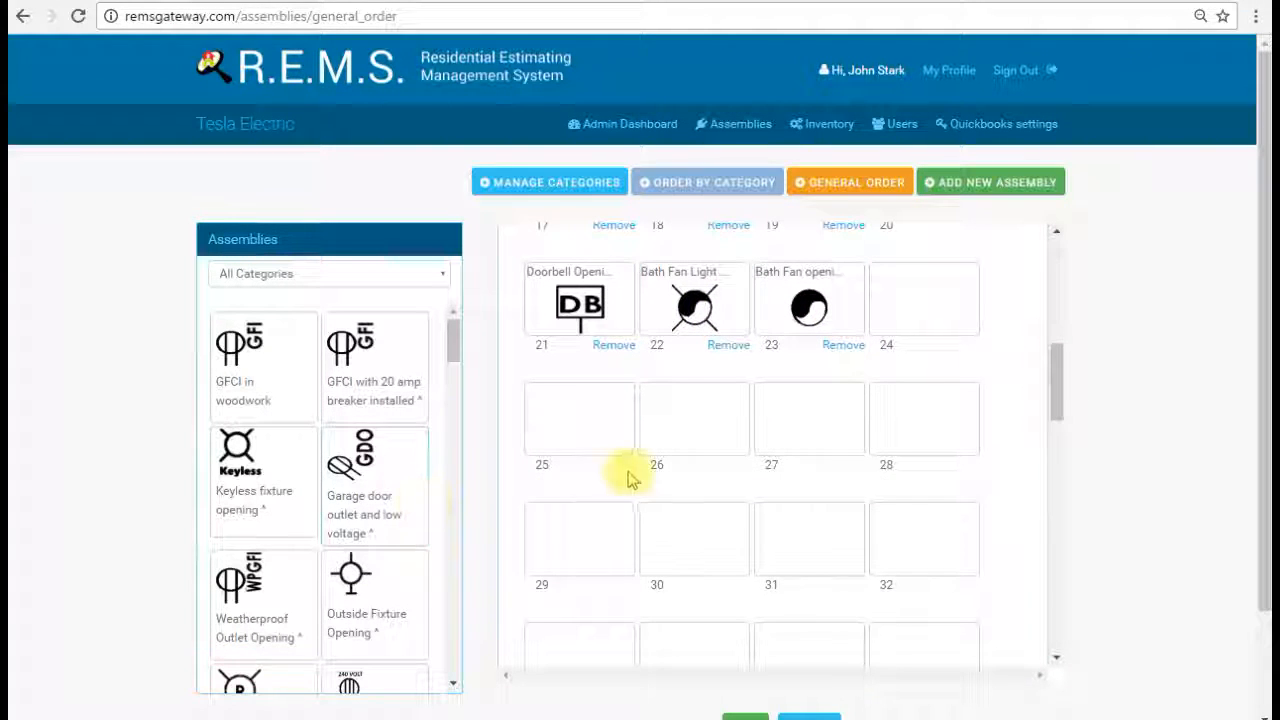
# - Move Ceiling Fan Opening from slot 18 to slot 21 of the general order, replacing the Doorbell Opening there
pyautogui.scroll(2, 575, 505)
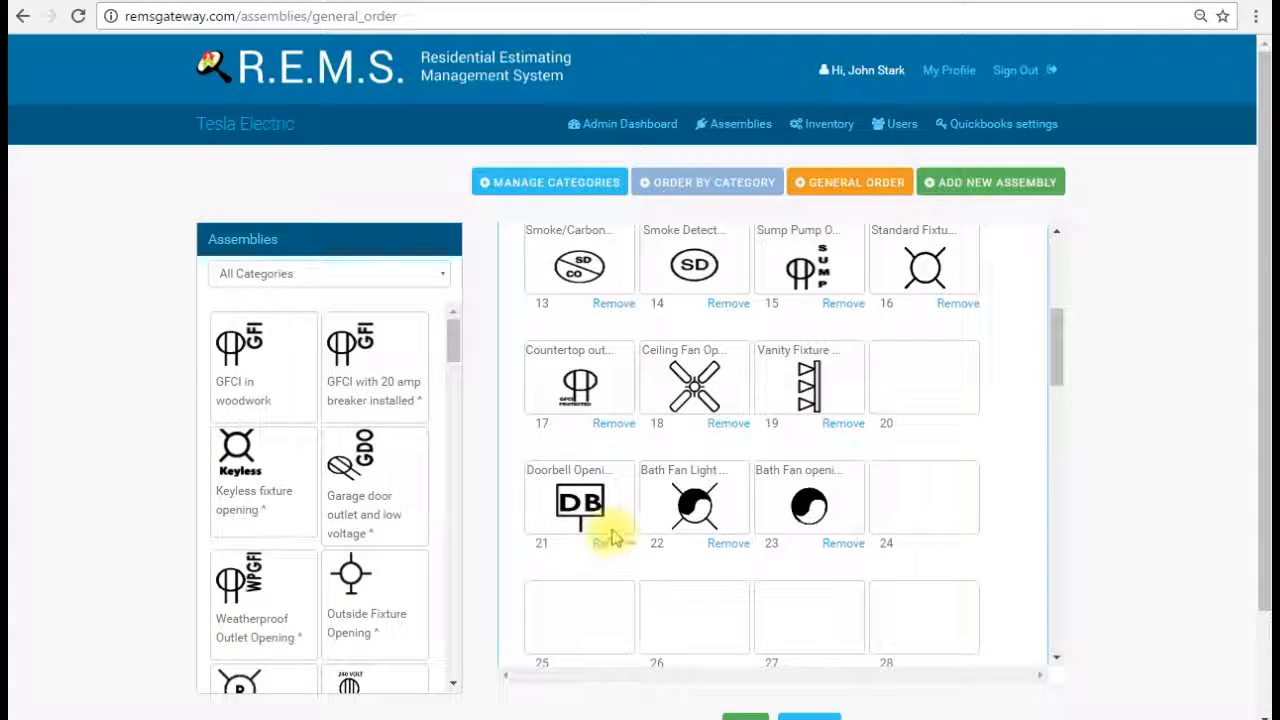
pyautogui.scroll(-1, 613, 537)
pyautogui.click(715, 323)
pyautogui.click(592, 368)
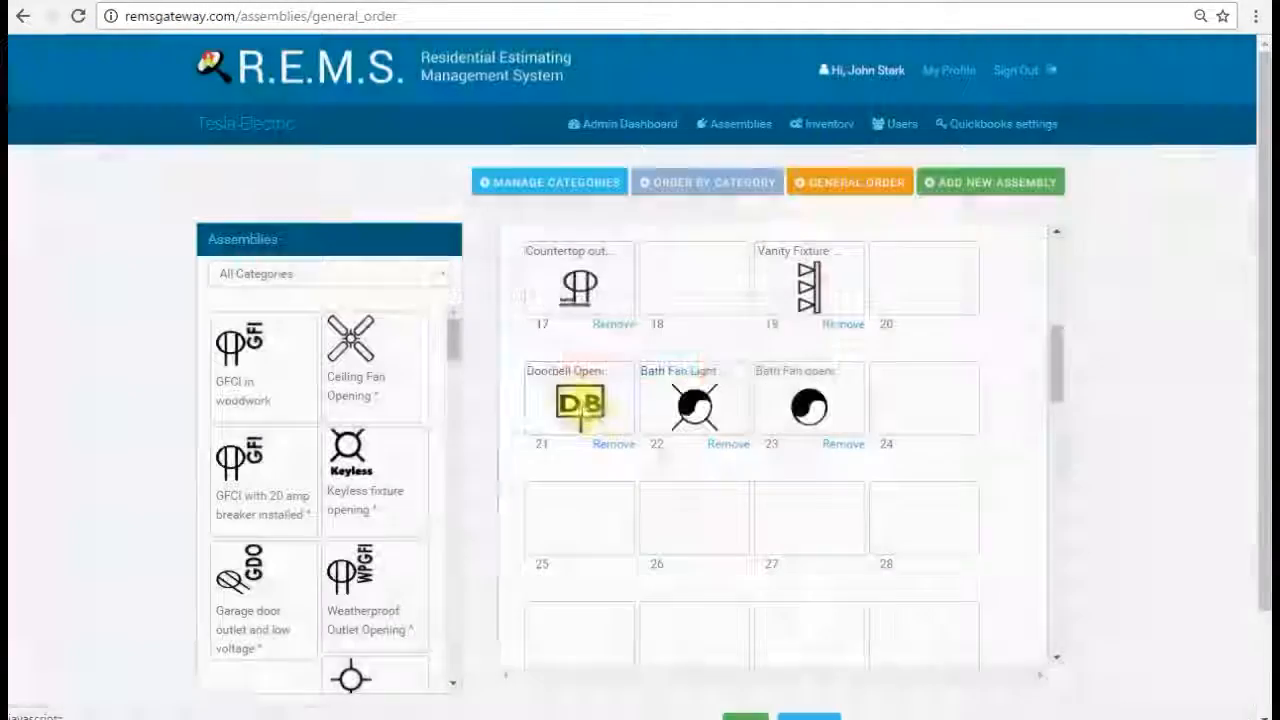
pyautogui.click(612, 446)
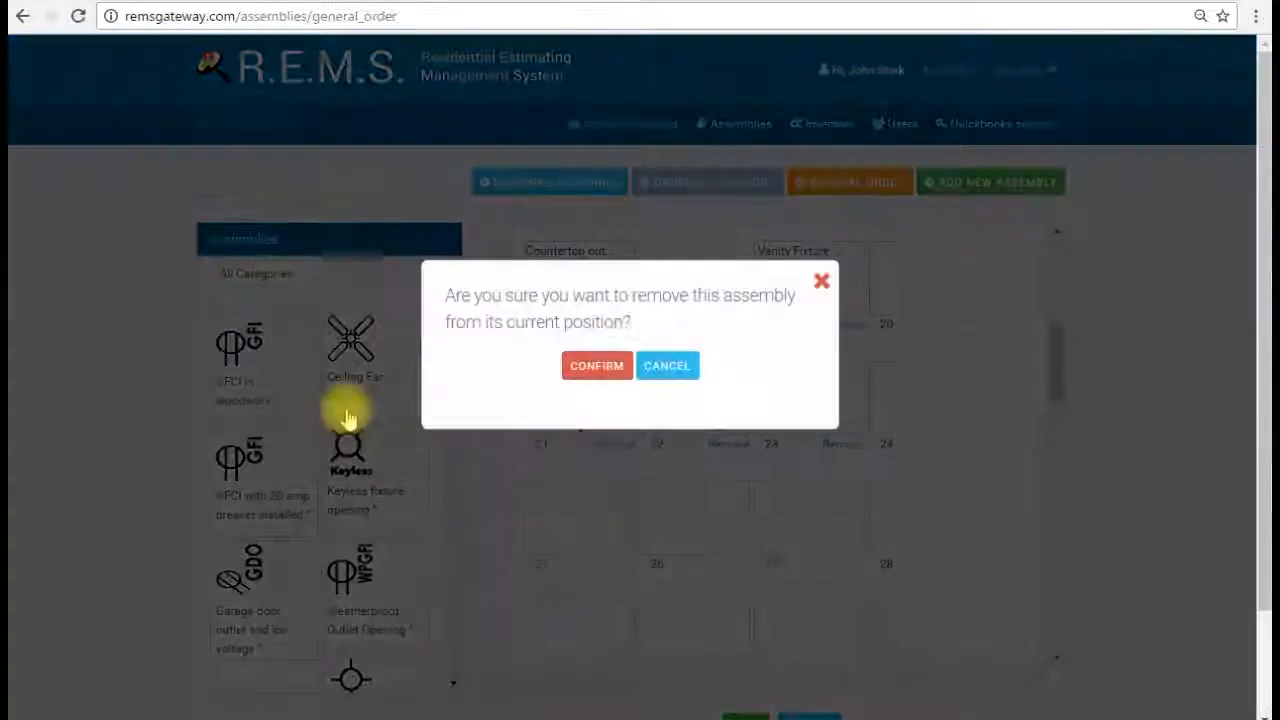
pyautogui.click(595, 367)
pyautogui.moveTo(380, 370); pyautogui.dragTo(590, 405)
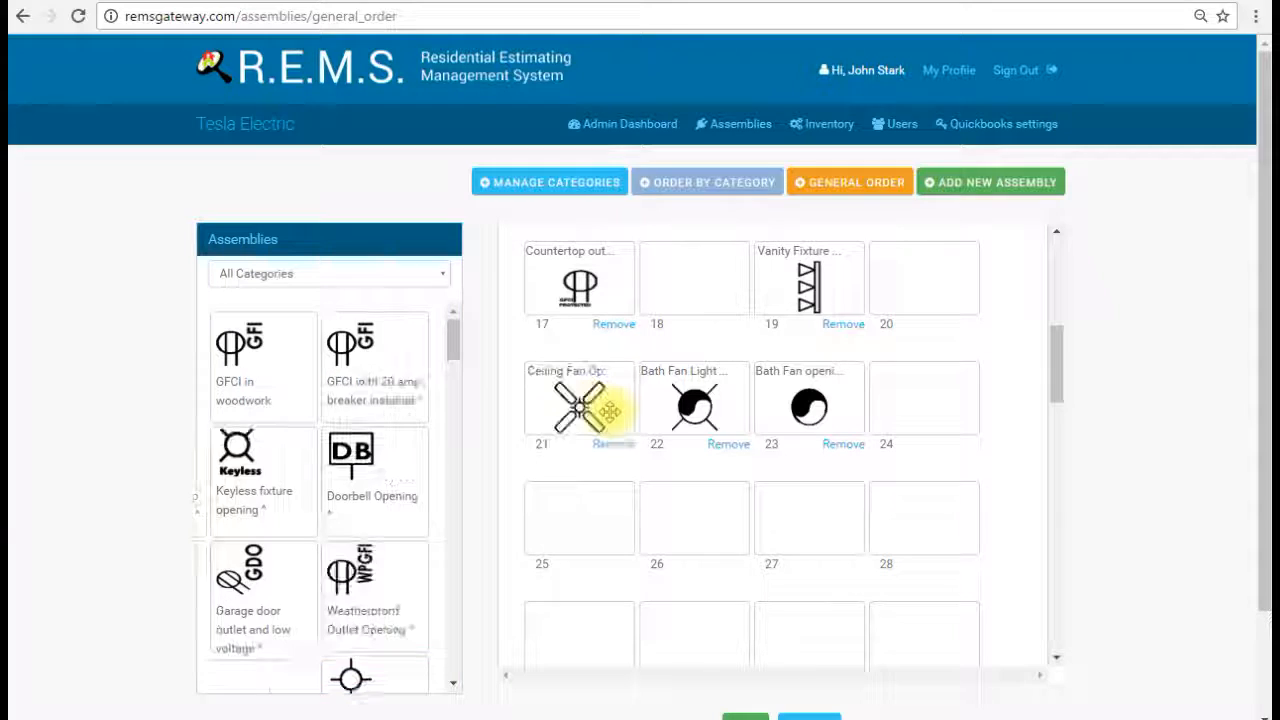
pyautogui.scroll(-2, 394, 471)
pyautogui.scroll(-2, 386, 487)
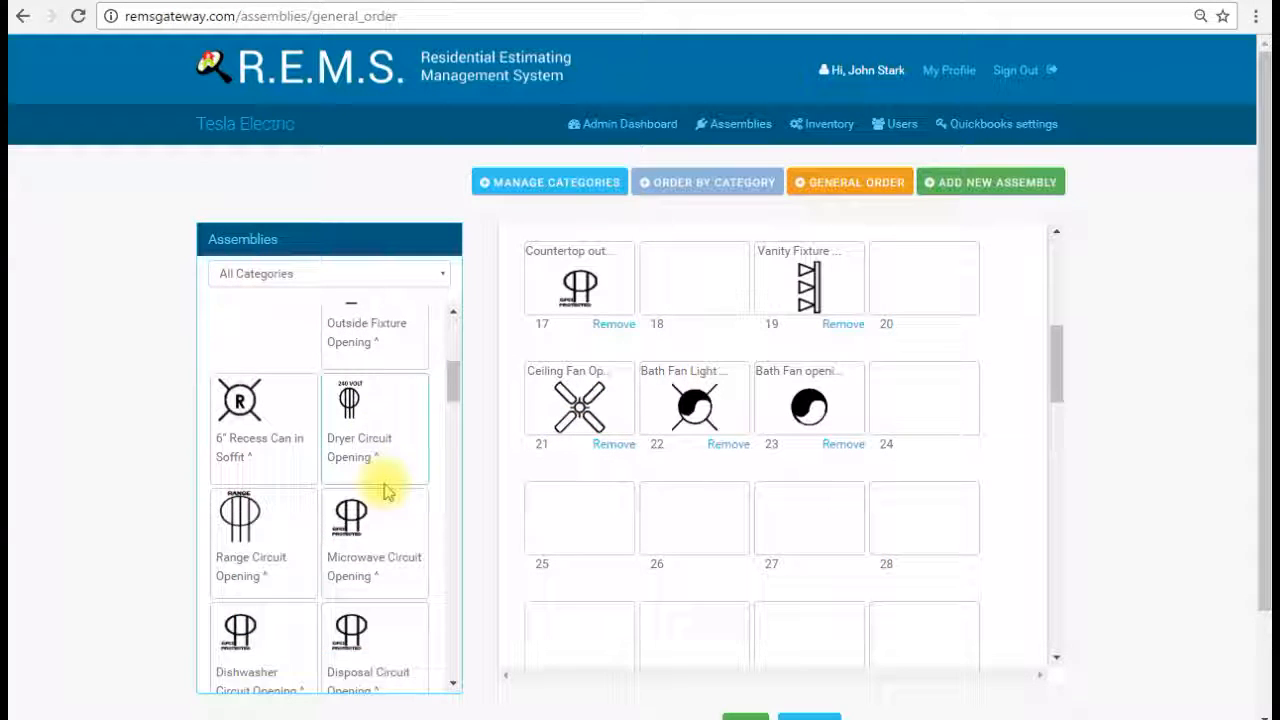
# - Place Dryer Circuit Opening in slot 25 and Range Circuit Opening in slot 26 of the general order
pyautogui.scroll(-1, 348, 403)
pyautogui.scroll(1, 350, 408)
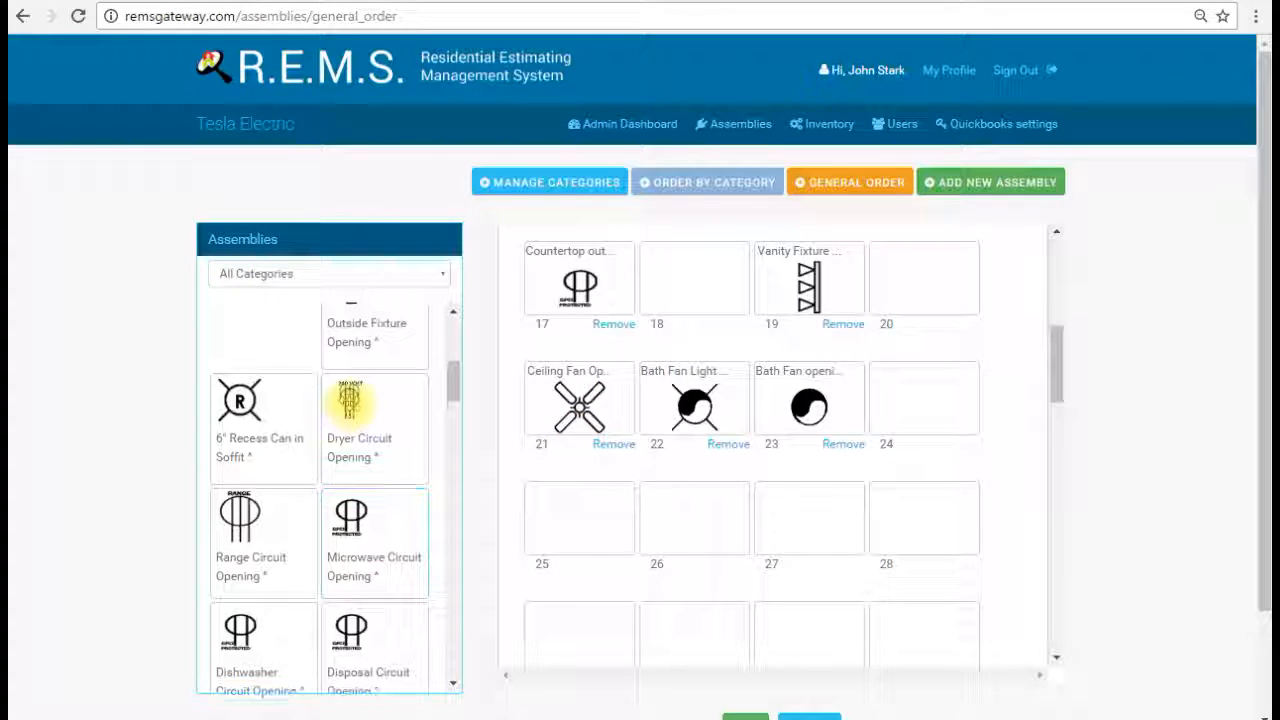
pyautogui.moveTo(518, 486); pyautogui.dragTo(529, 536)
pyautogui.moveTo(348, 405); pyautogui.dragTo(697, 520)
# - Look through the remaining available assemblies and review the assemblies placed from slot 1 onward in the general order
pyautogui.scroll(-3, 398, 525)
pyautogui.scroll(-4, 398, 525)
pyautogui.scroll(-1, 466, 506)
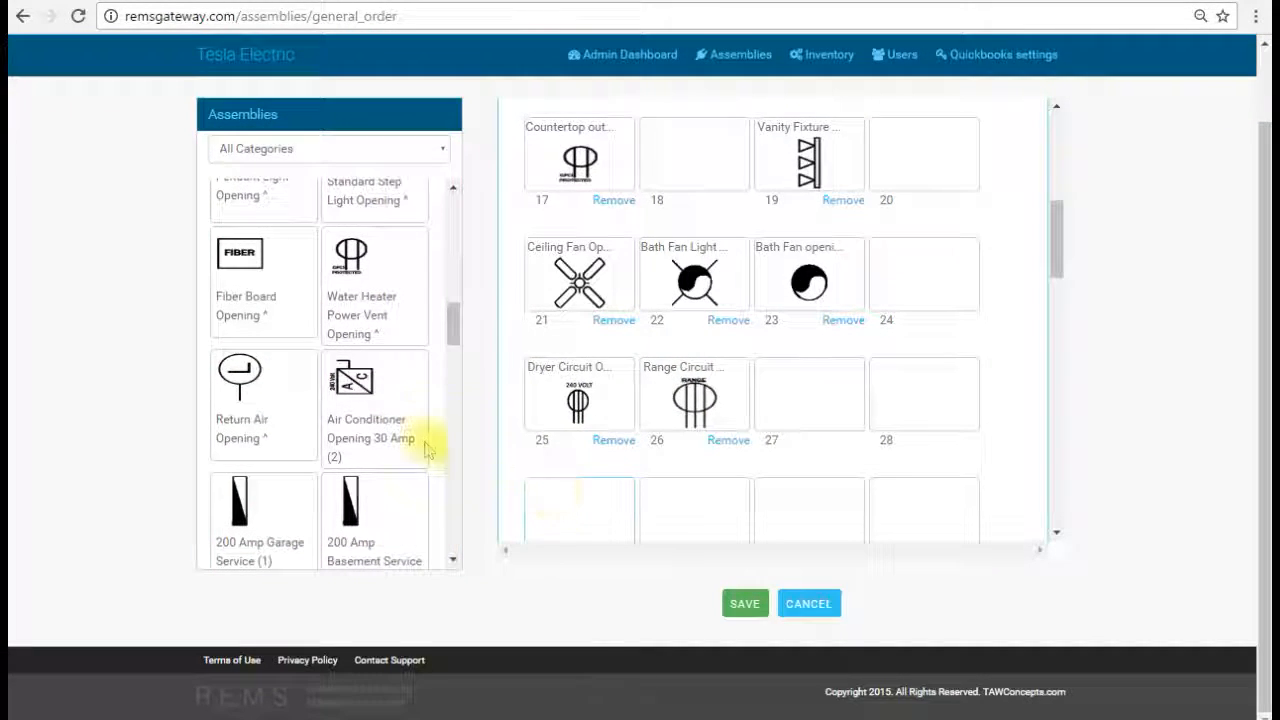
pyautogui.scroll(-8, 428, 440)
pyautogui.scroll(-5, 288, 428)
pyautogui.scroll(12, 288, 432)
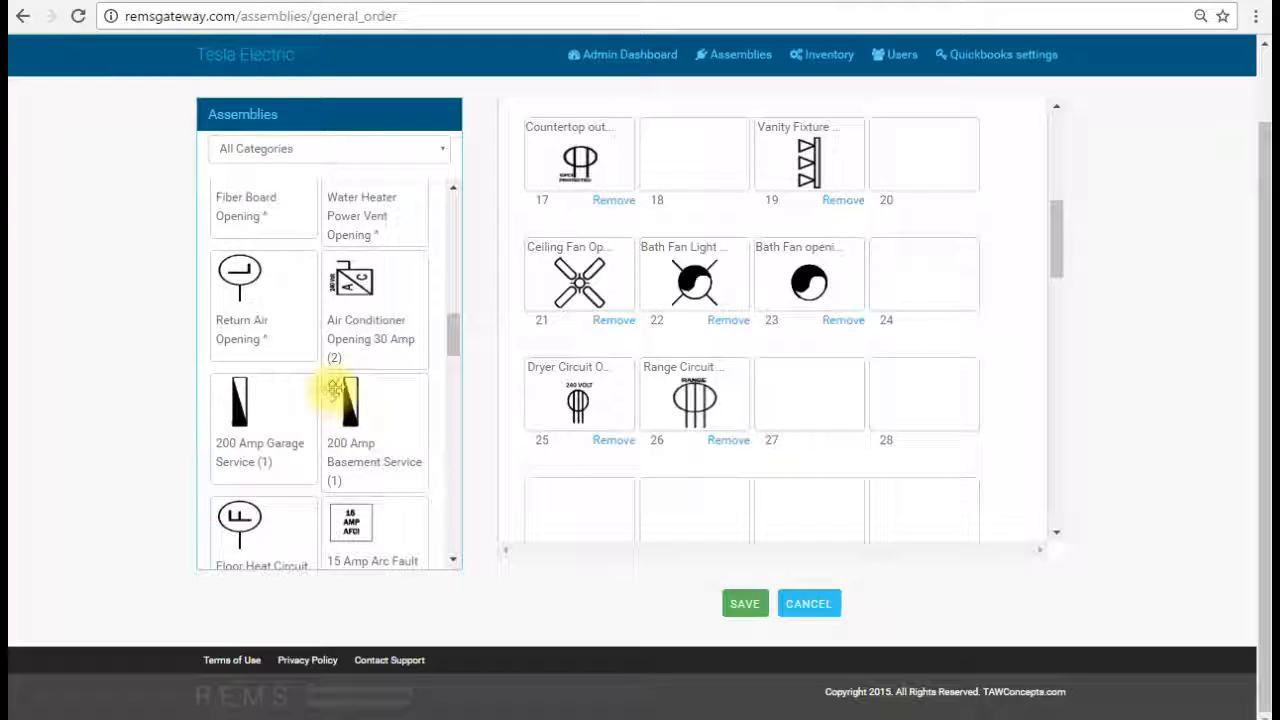
pyautogui.scroll(3, 335, 395)
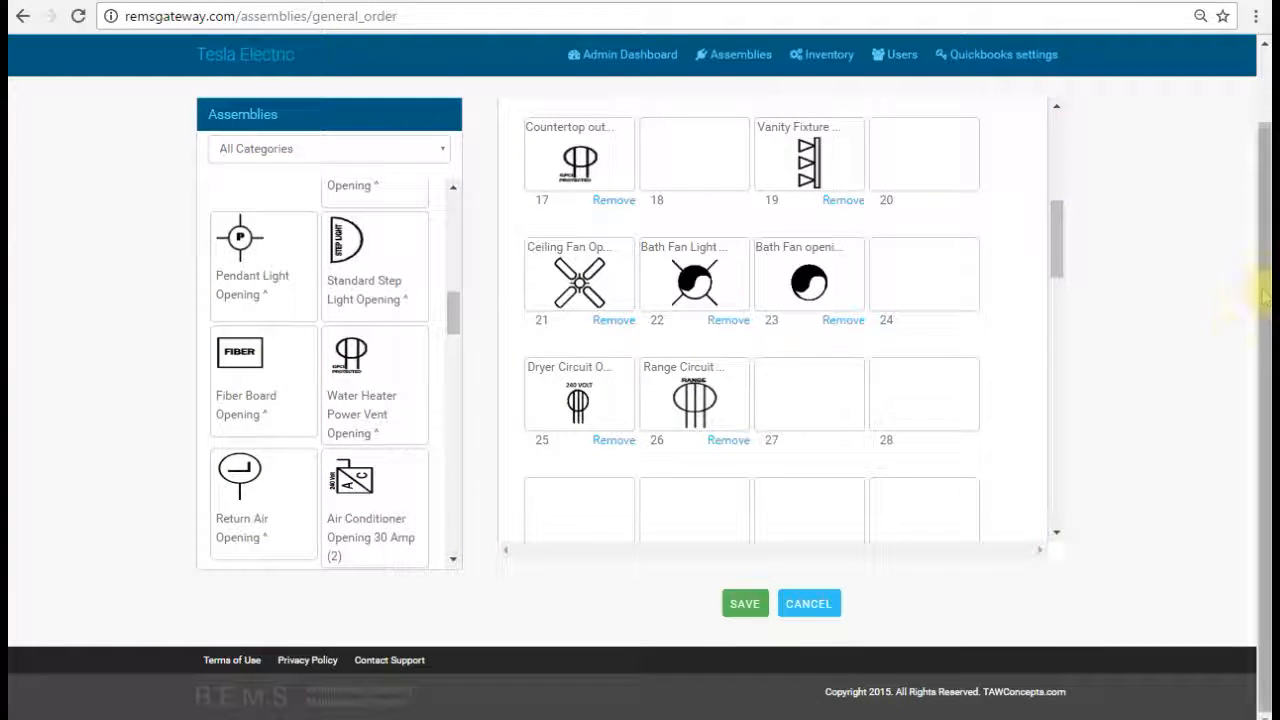
pyautogui.scroll(1, 1057, 235)
pyautogui.scroll(3, 1057, 230)
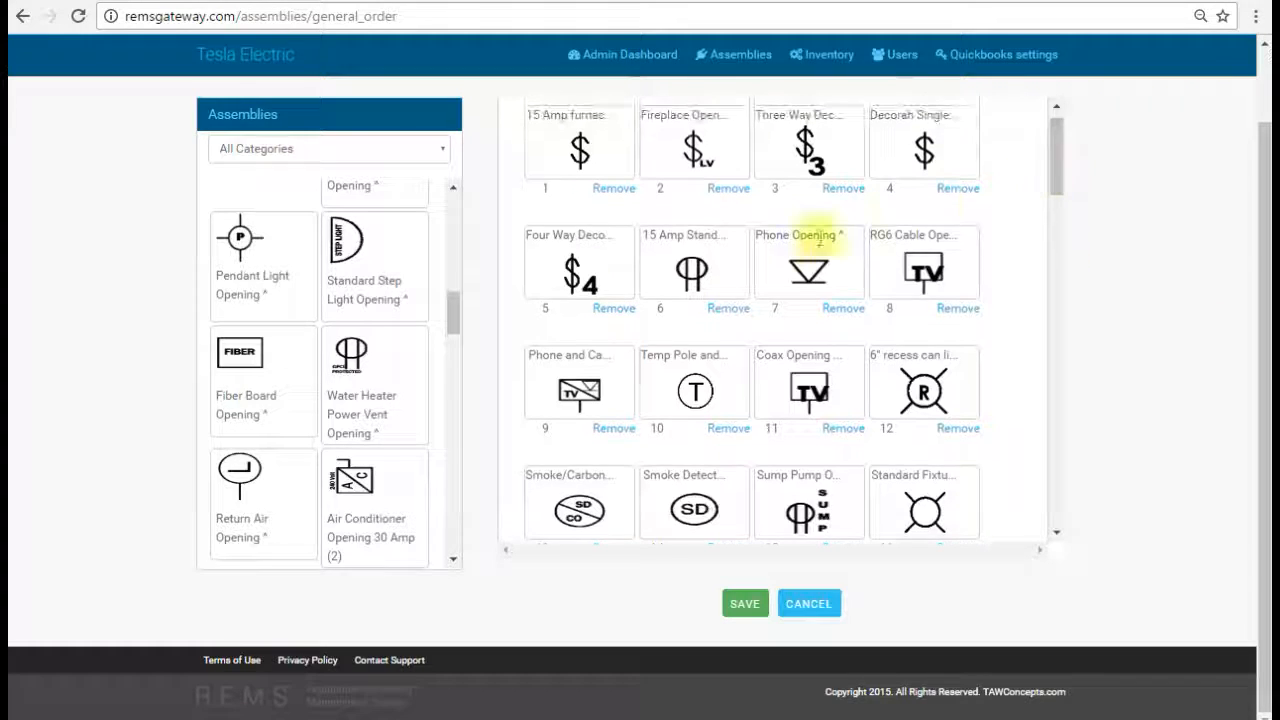
pyautogui.moveTo(455, 314); pyautogui.dragTo(450, 202)
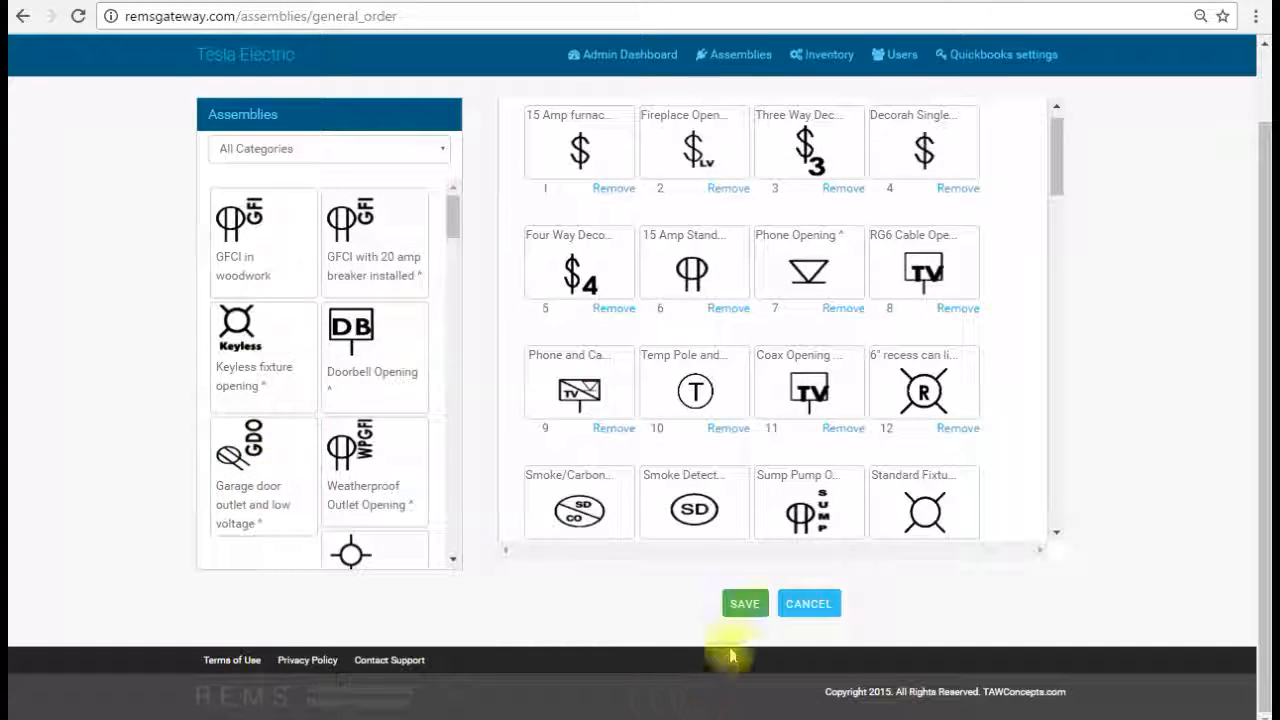
# - Save the general assembly order and dismiss the confirmation
pyautogui.click(746, 605)
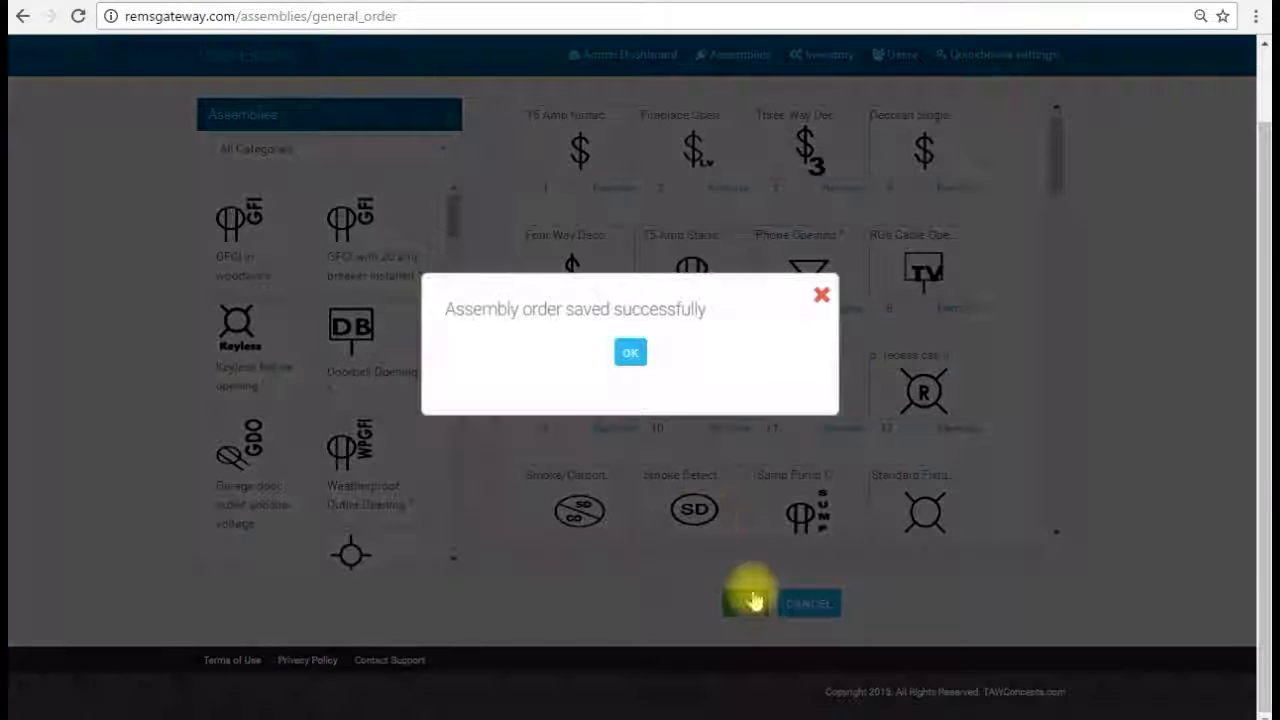
pyautogui.click(630, 355)
pyautogui.scroll(1, 1025, 507)
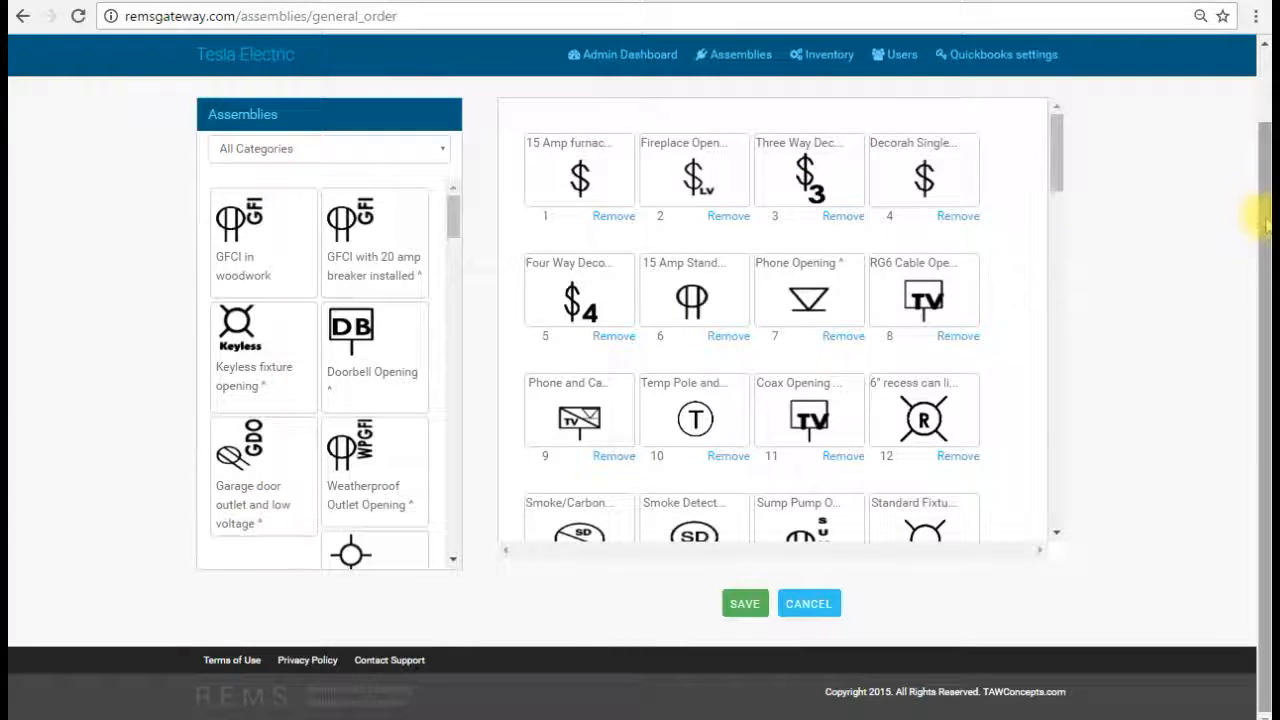
# - Open the order by category and expand Frequently Used to review its slot arrangement
pyautogui.moveTo(1260, 208); pyautogui.dragTo(1260, 34)
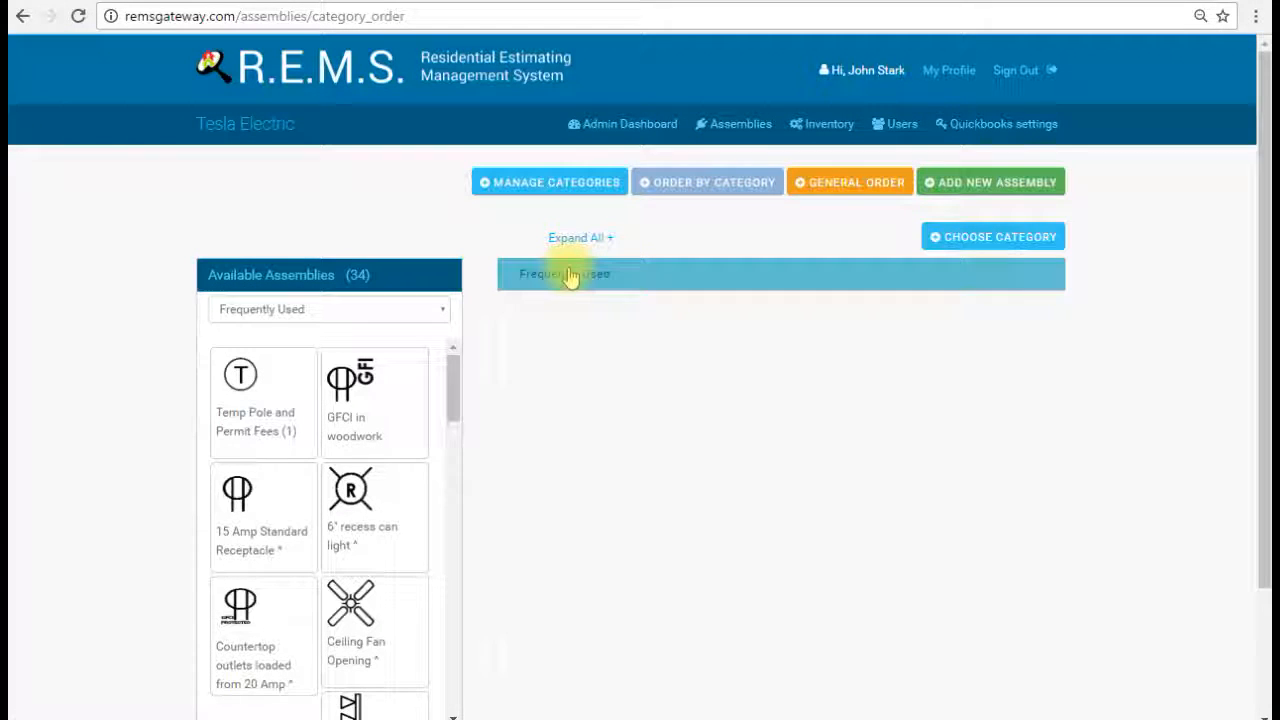
pyautogui.click(567, 277)
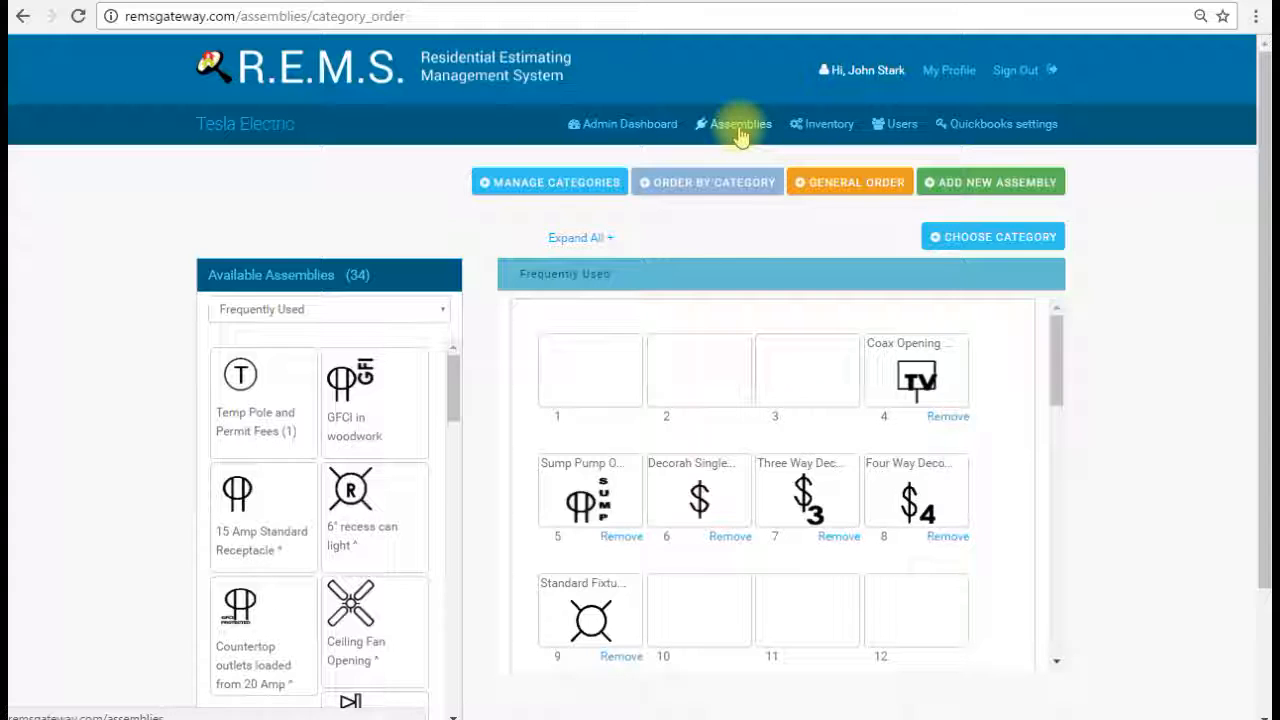
pyautogui.scroll(-1, 762, 482)
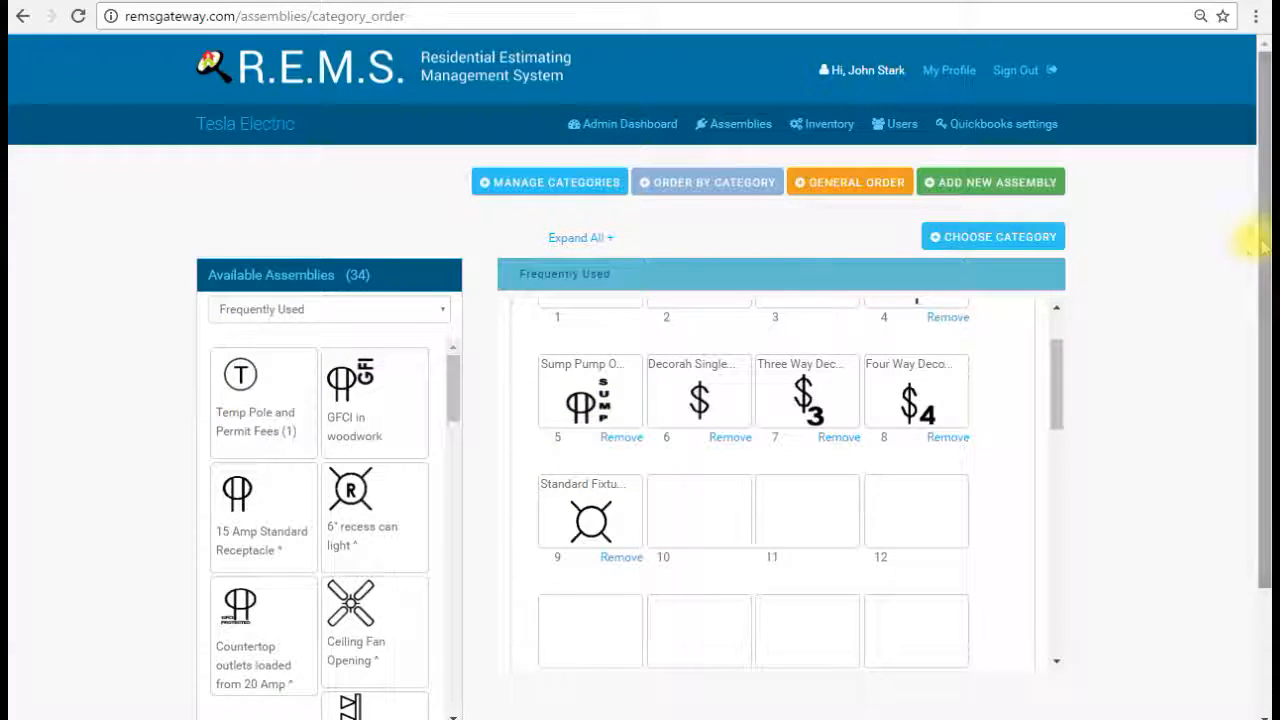
pyautogui.moveTo(1257, 214); pyautogui.dragTo(1254, 357)
pyautogui.scroll(3, 1175, 470)
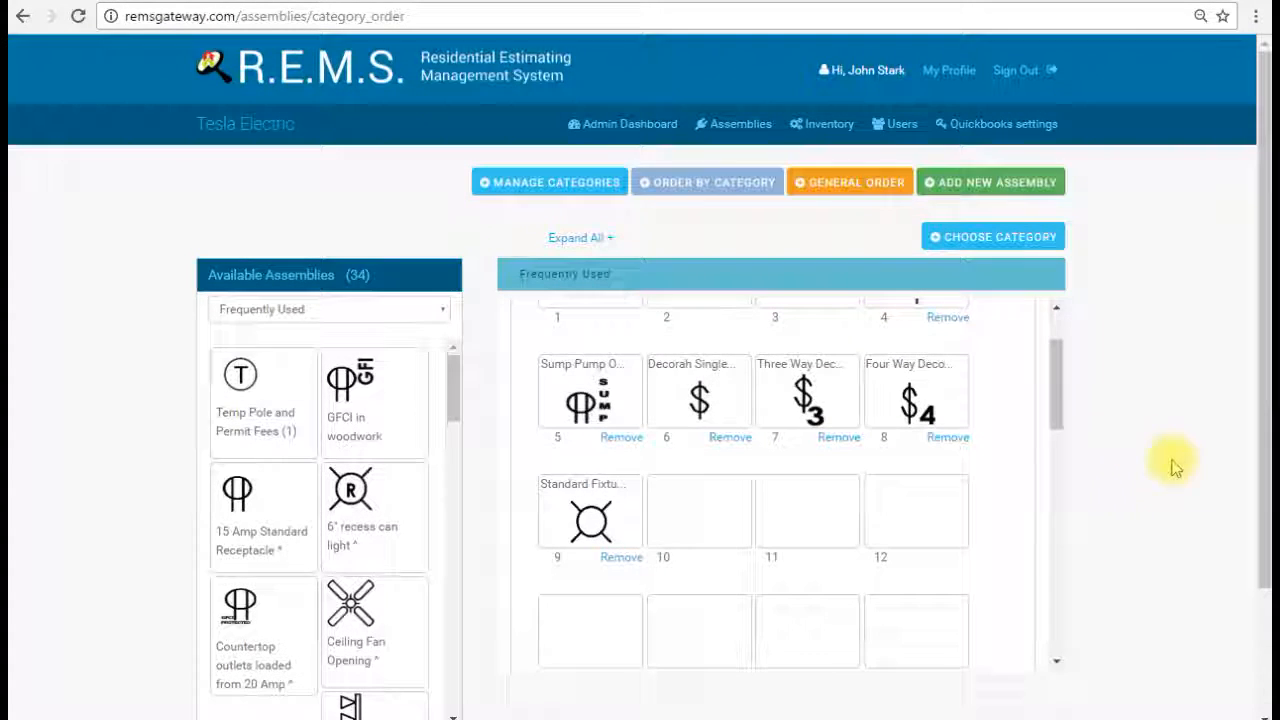
# - Open the full assemblies list to check the order in which the assemblies are displayed
pyautogui.click(718, 130)
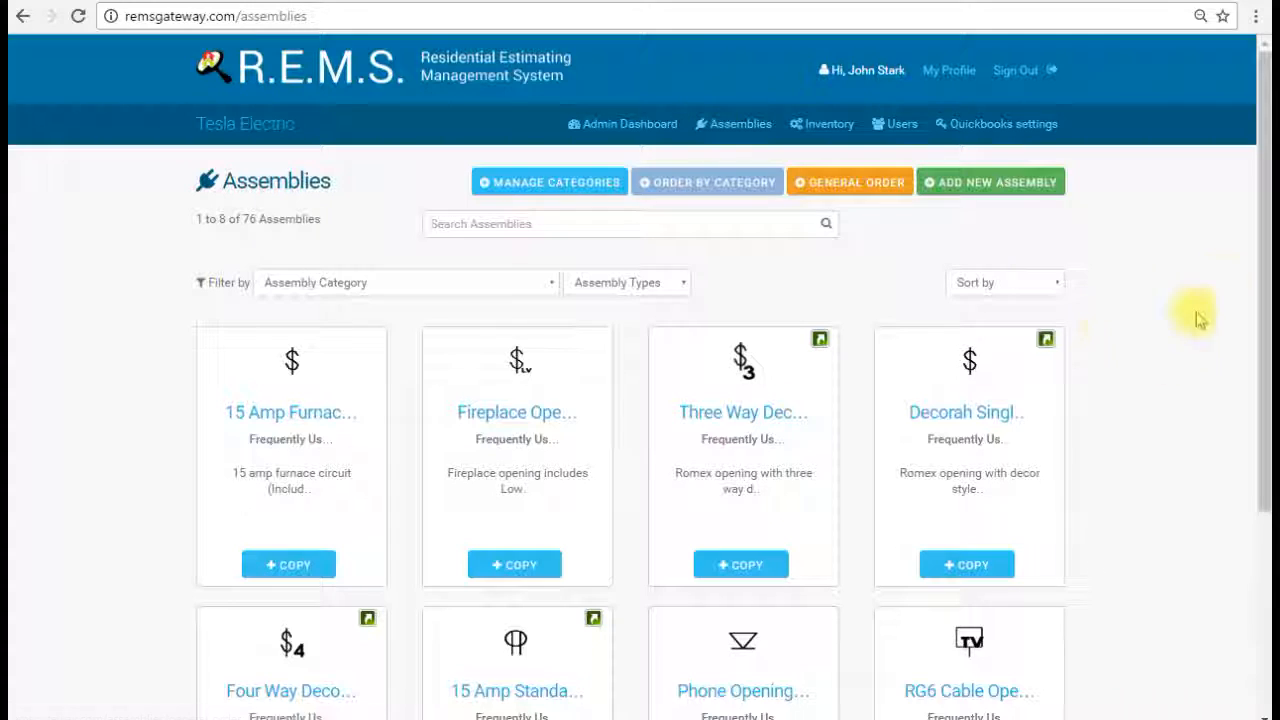
pyautogui.moveTo(1257, 189)
pyautogui.mouseDown()
pyautogui.moveTo(1257, 306)
pyautogui.moveTo(1257, 194)
pyautogui.mouseUp()
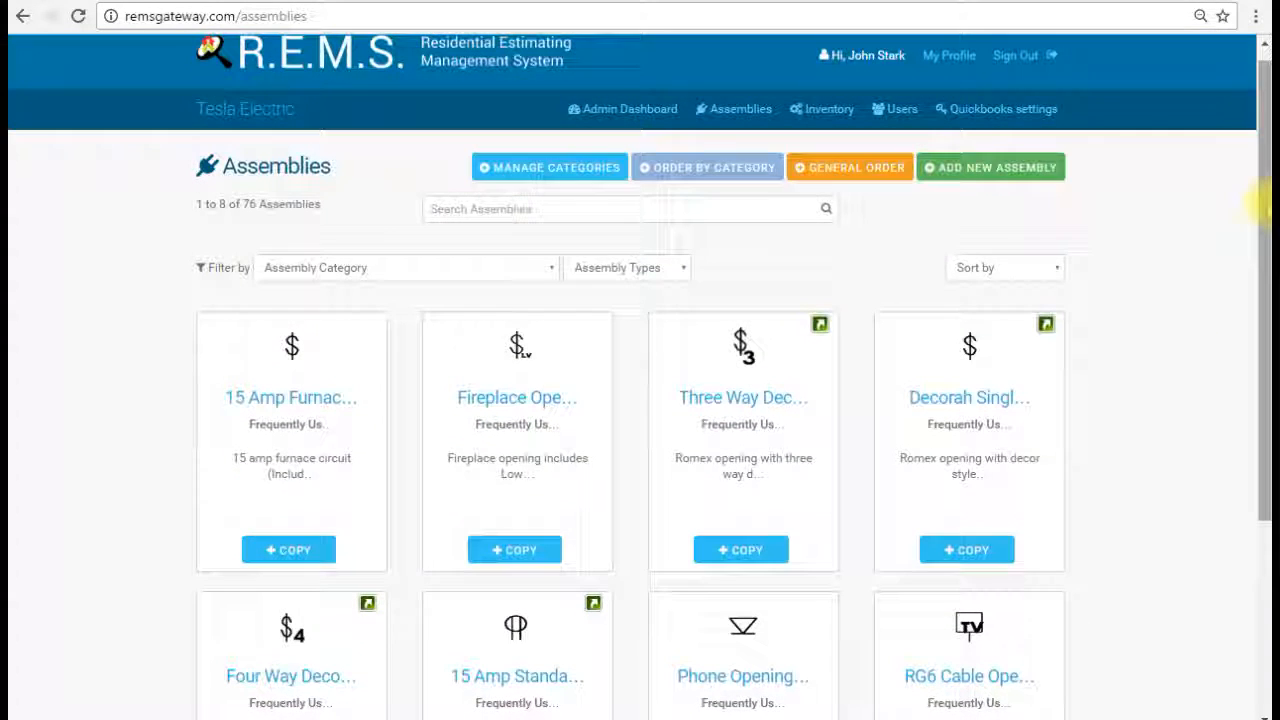